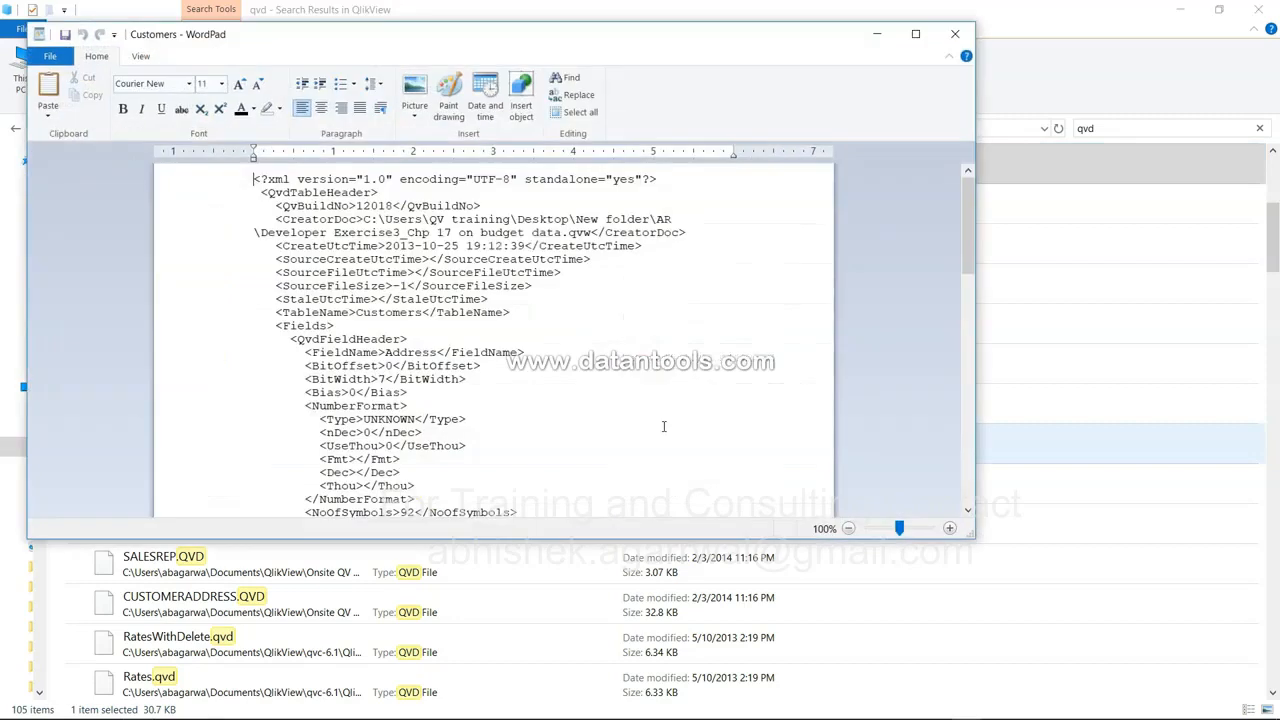
# Maximize the Customers document and highlight its XML declaration and QvdTableHeader tag
pyautogui.click(916, 33)
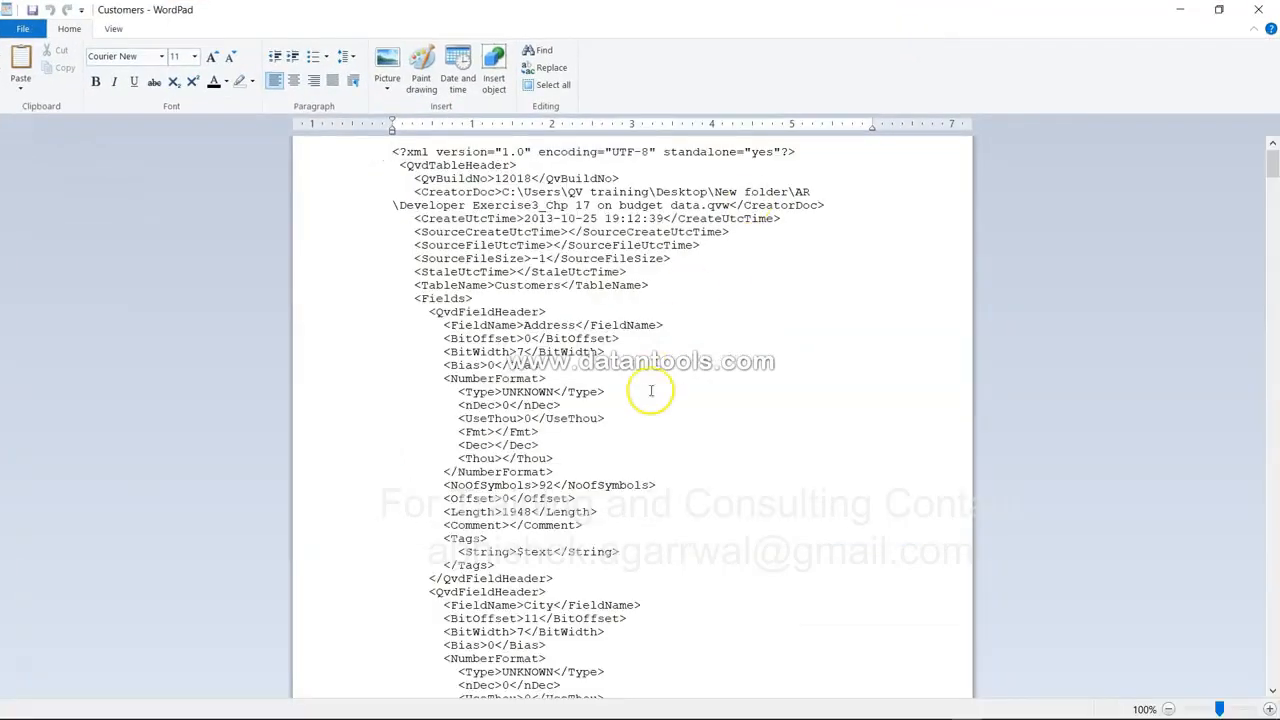
pyautogui.click(393, 151)
pyautogui.moveTo(393, 151); pyautogui.dragTo(526, 165)
pyautogui.click(526, 165)
pyautogui.moveTo(437, 151); pyautogui.dragTo(660, 152)
pyautogui.click(660, 152)
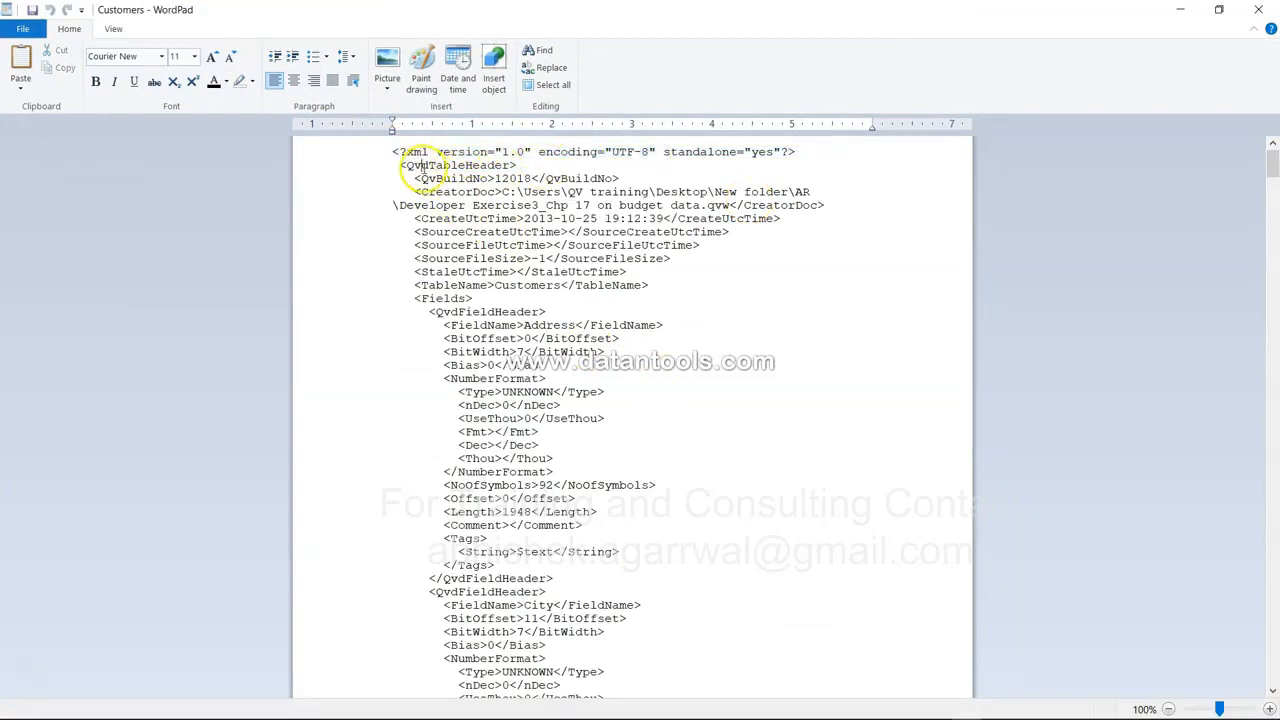
pyautogui.moveTo(423, 166); pyautogui.dragTo(517, 165)
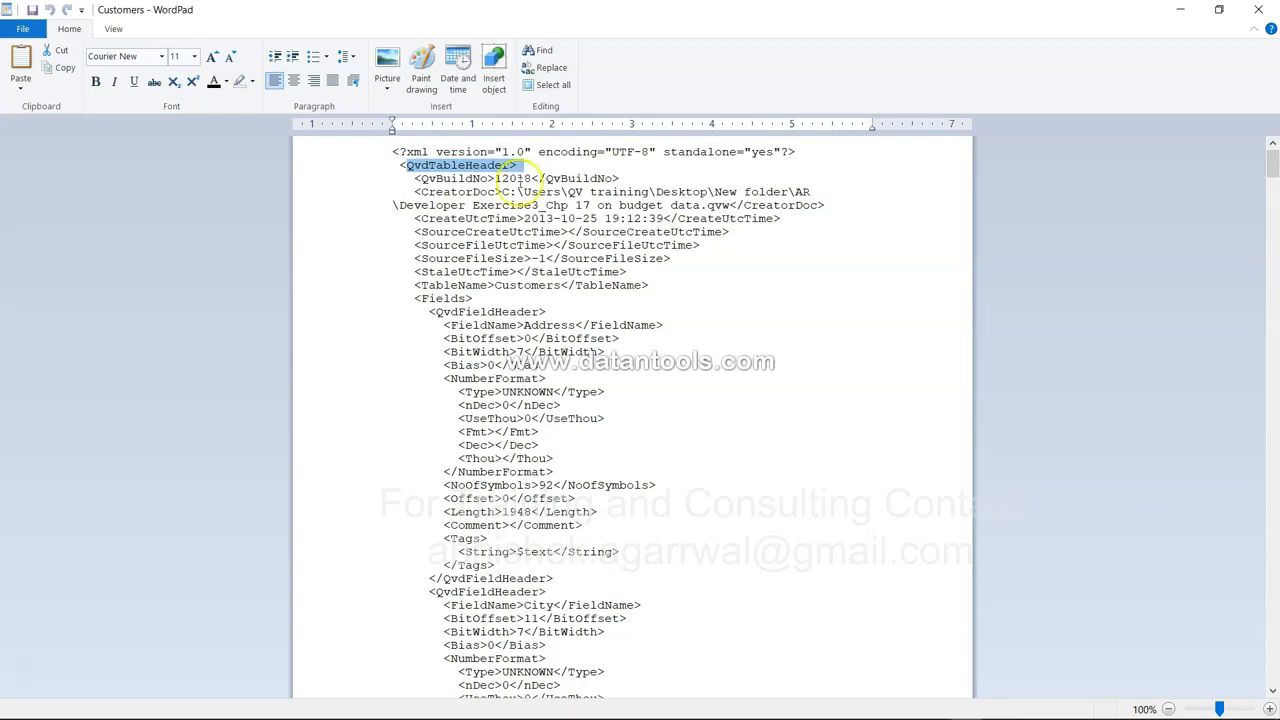
# Examine the field headers and the lineage load statements further down the Customers QVD metadata
pyautogui.scroll(-4, 549, 286)
pyautogui.scroll(-20, 549, 286)
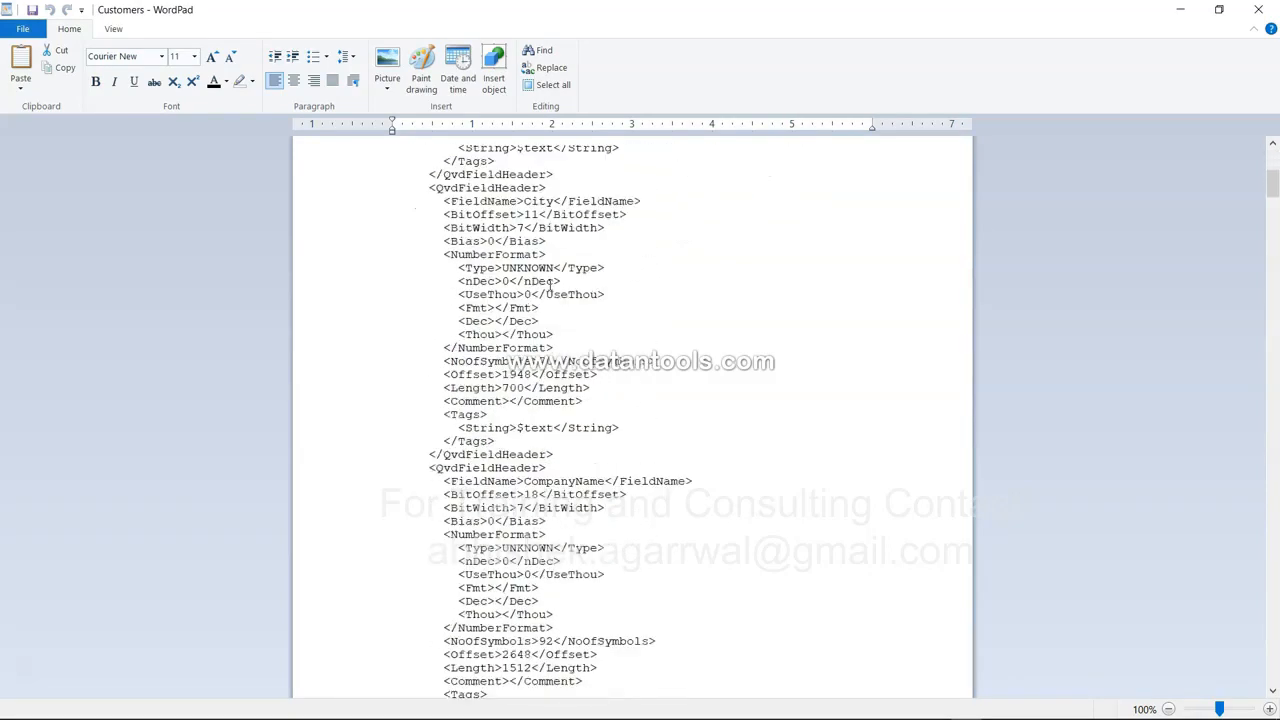
pyautogui.scroll(-20, 549, 286)
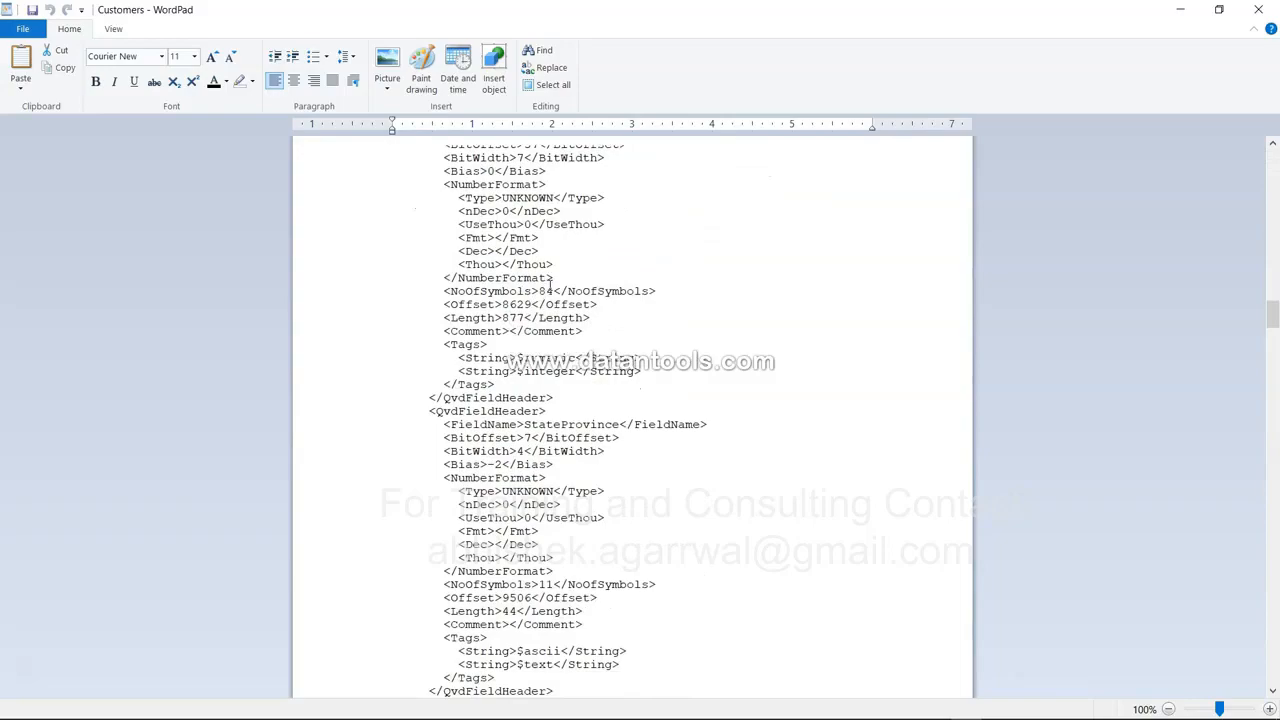
pyautogui.scroll(-20, 549, 286)
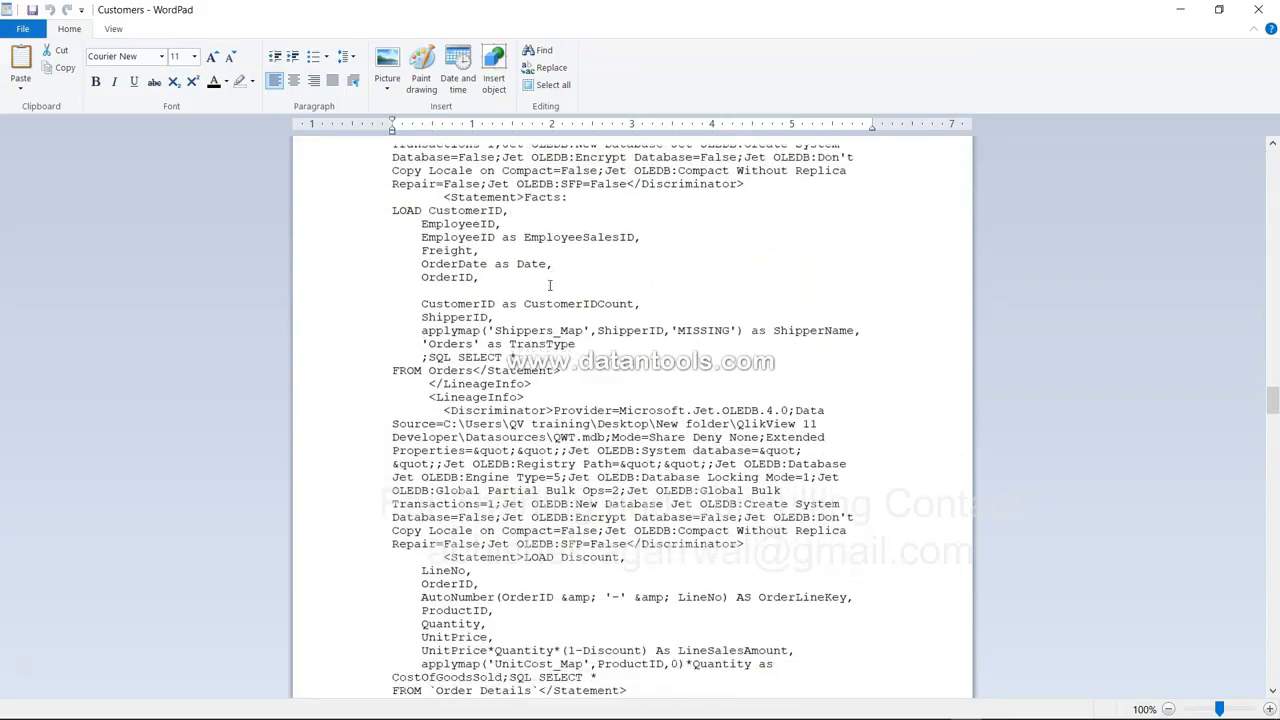
pyautogui.scroll(-20, 549, 286)
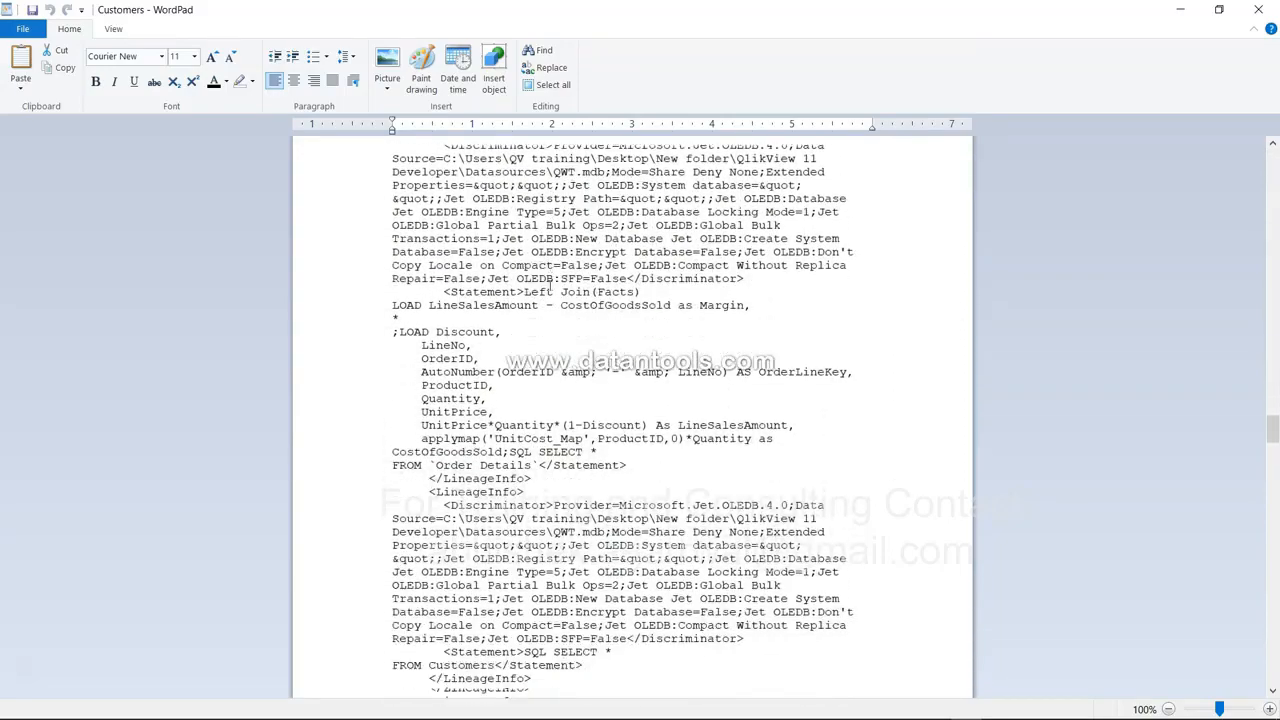
pyautogui.scroll(-1, 549, 286)
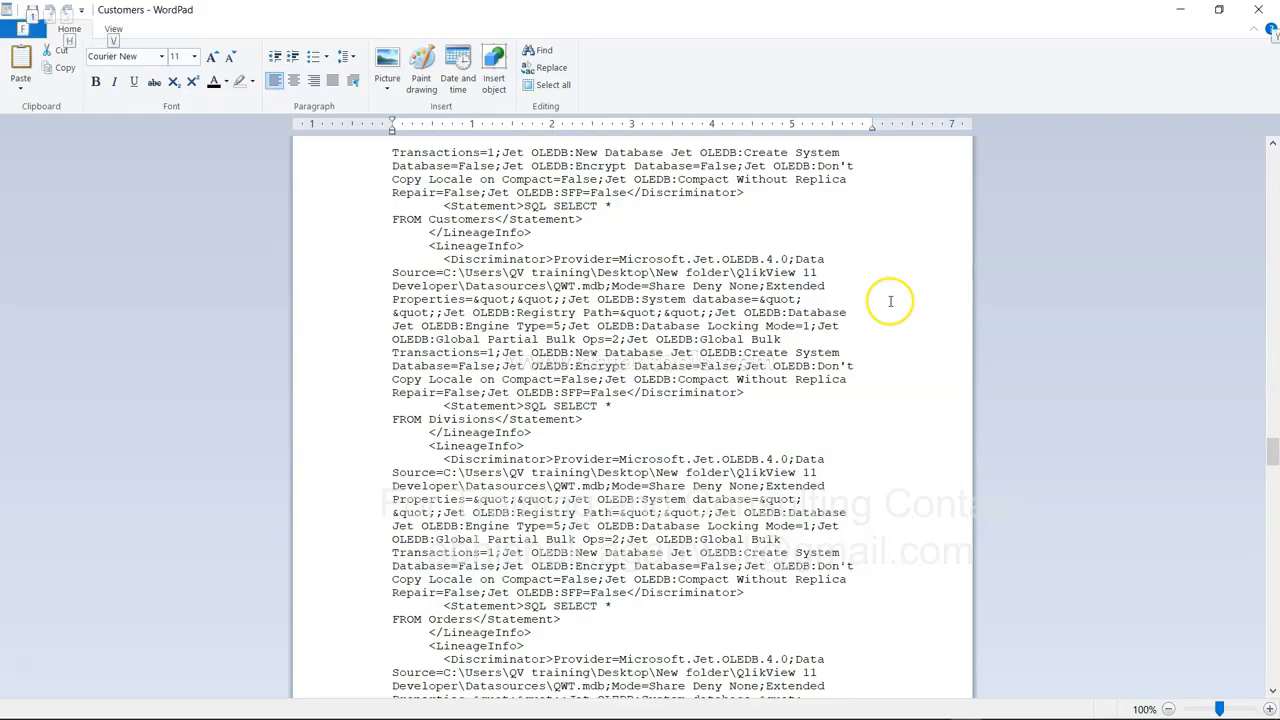
# Switch to the Sales Orders app in Qlik Sense Desktop and open the Analysis sheet for editing
pyautogui.hotkey('alt', 'Tab')
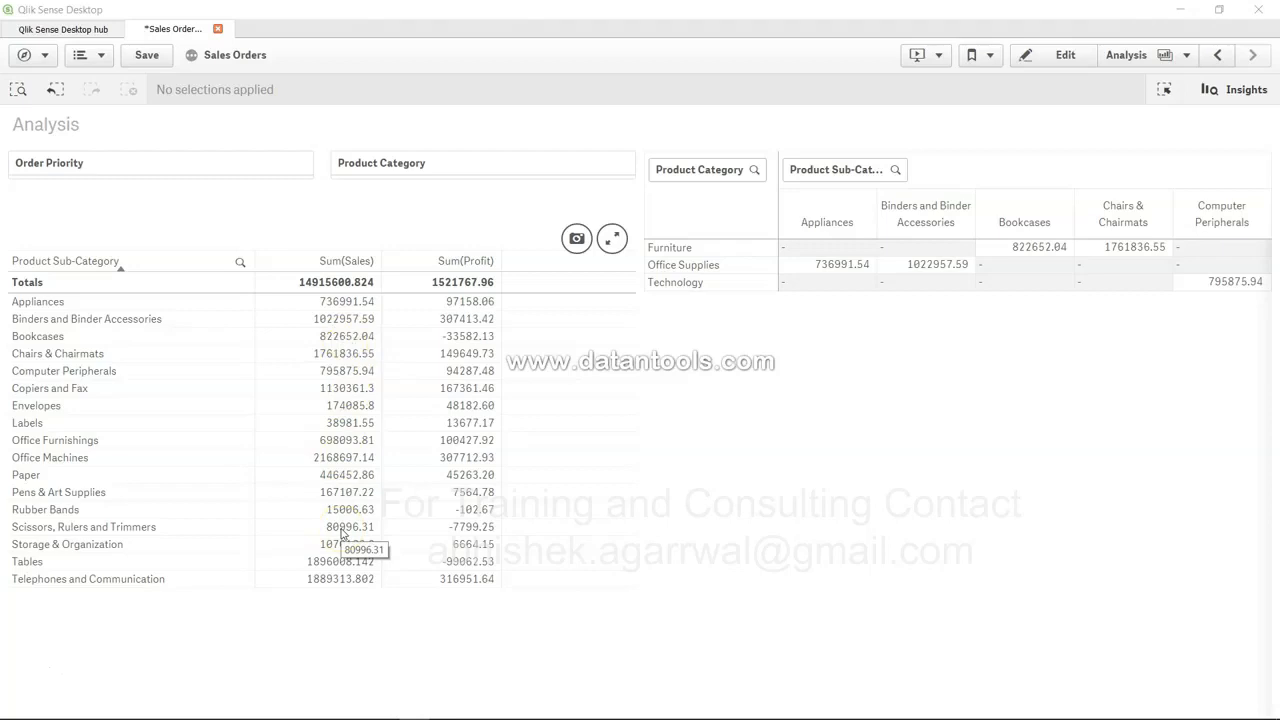
pyautogui.click(1062, 56)
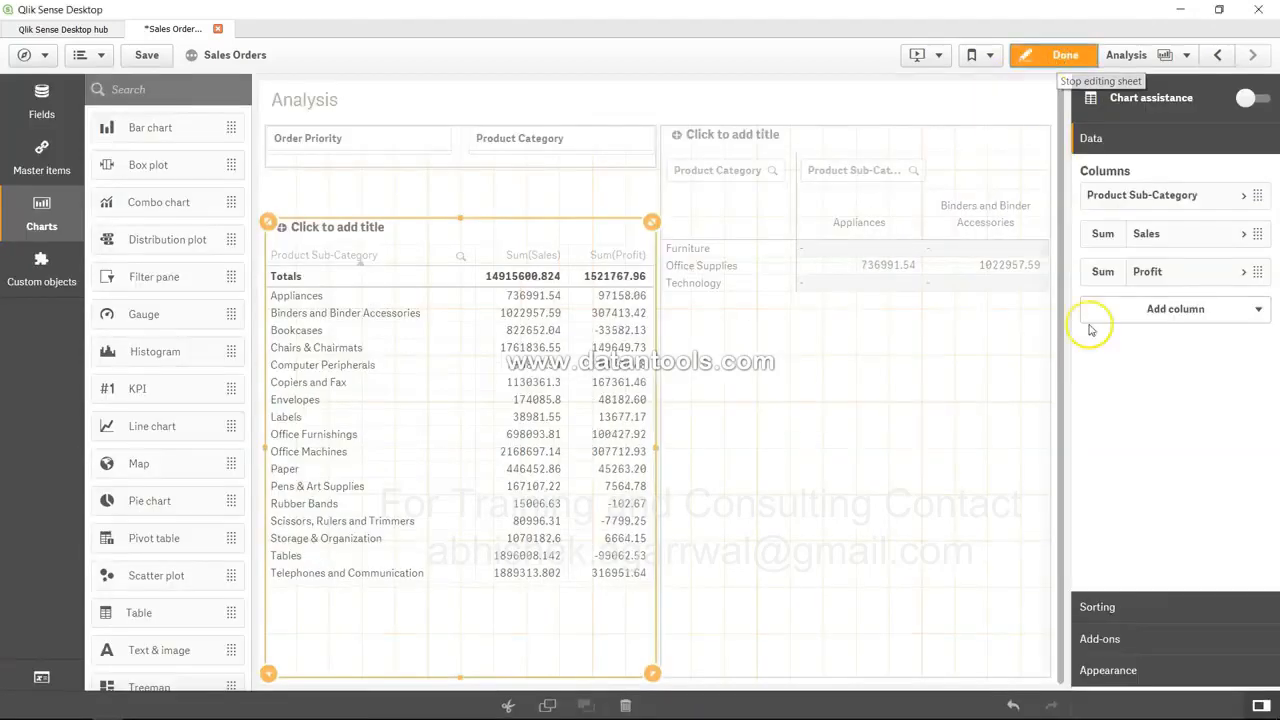
pyautogui.click(1210, 313)
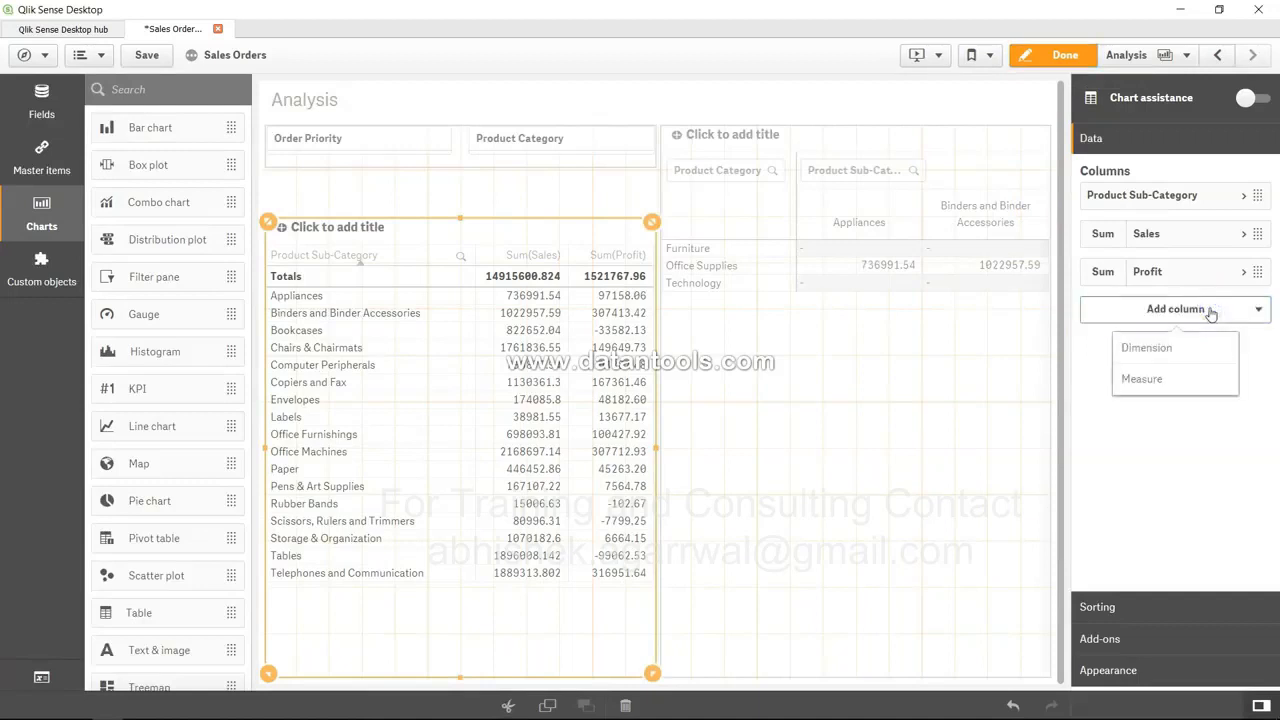
pyautogui.click(1141, 379)
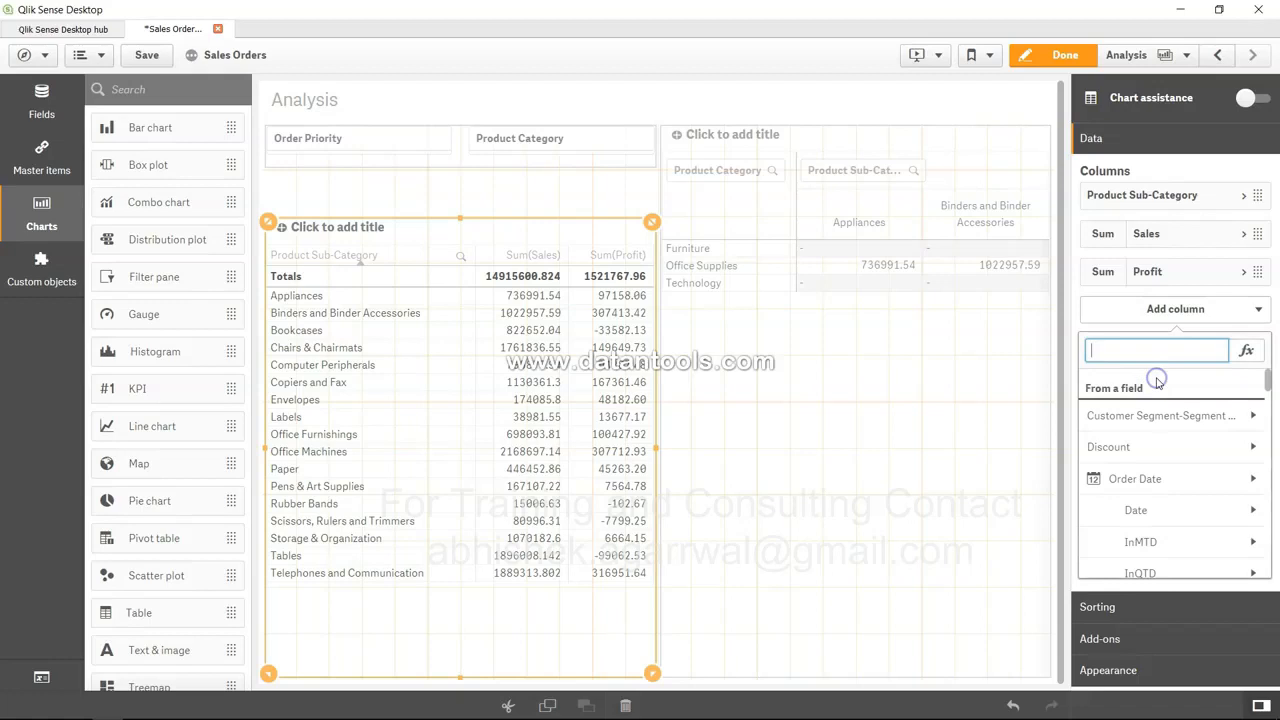
pyautogui.write('Sum(TOTAL Sales')
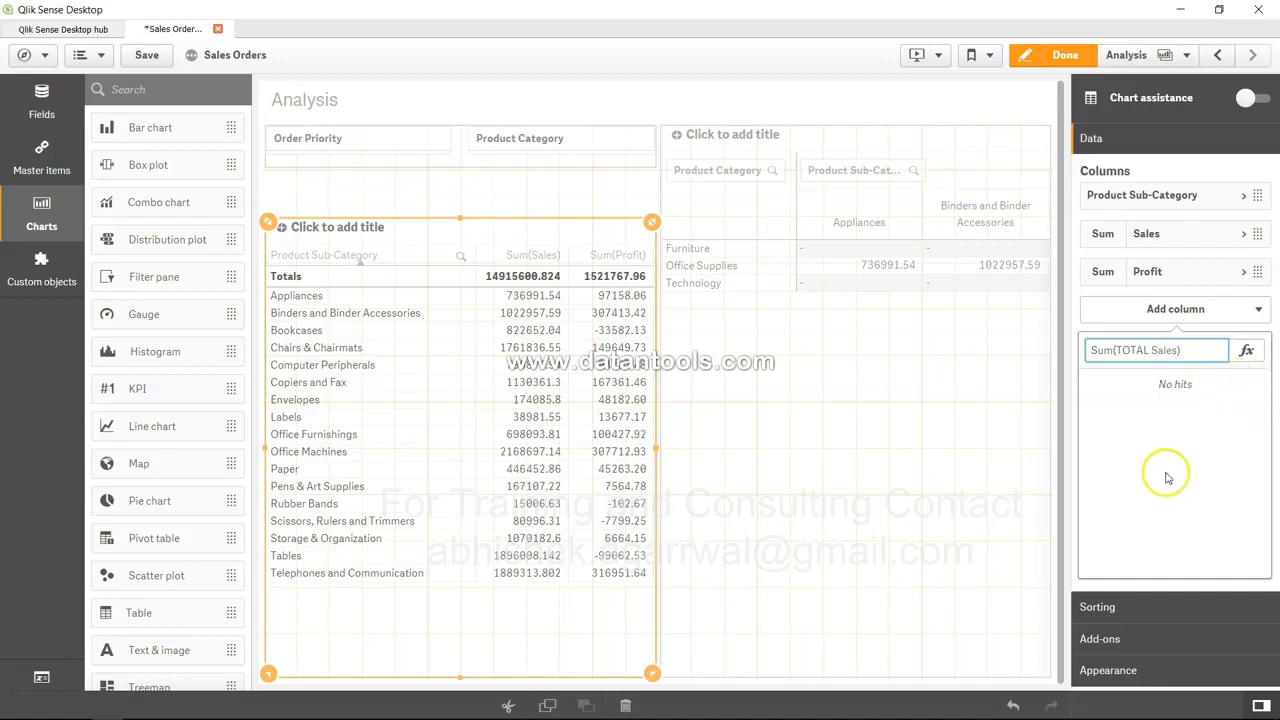
pyautogui.click(943, 452)
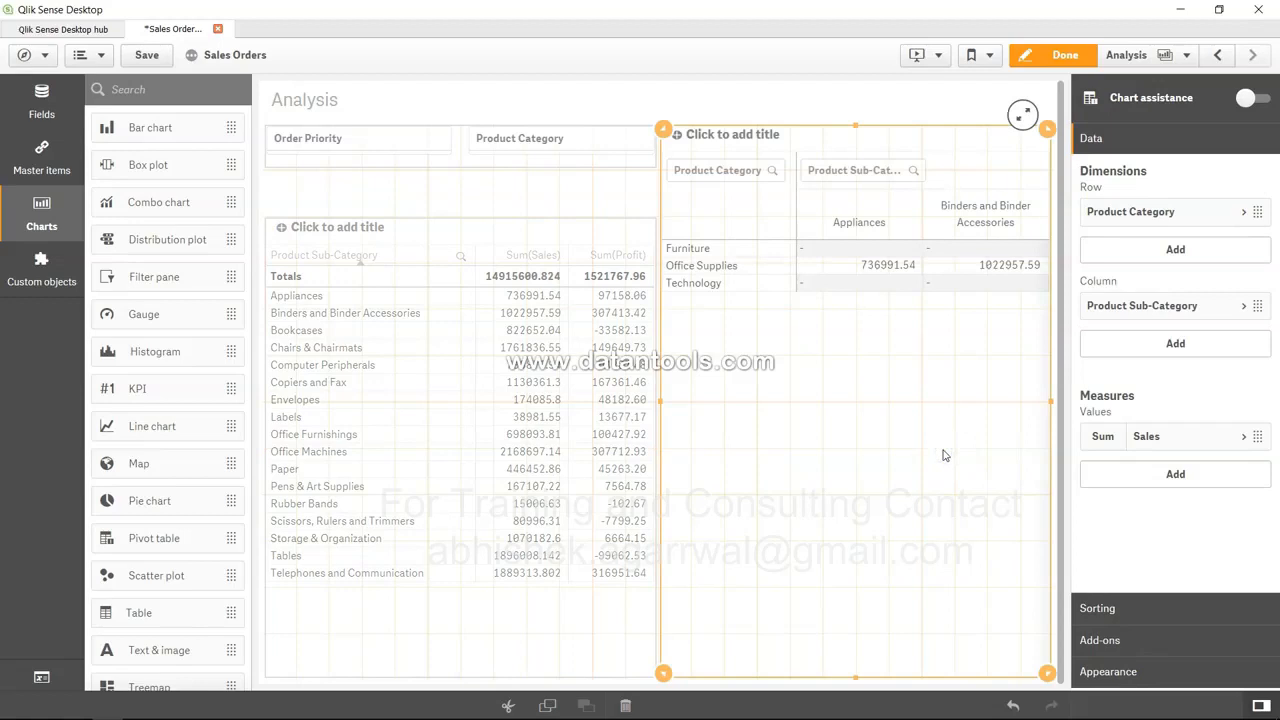
pyautogui.click(1050, 53)
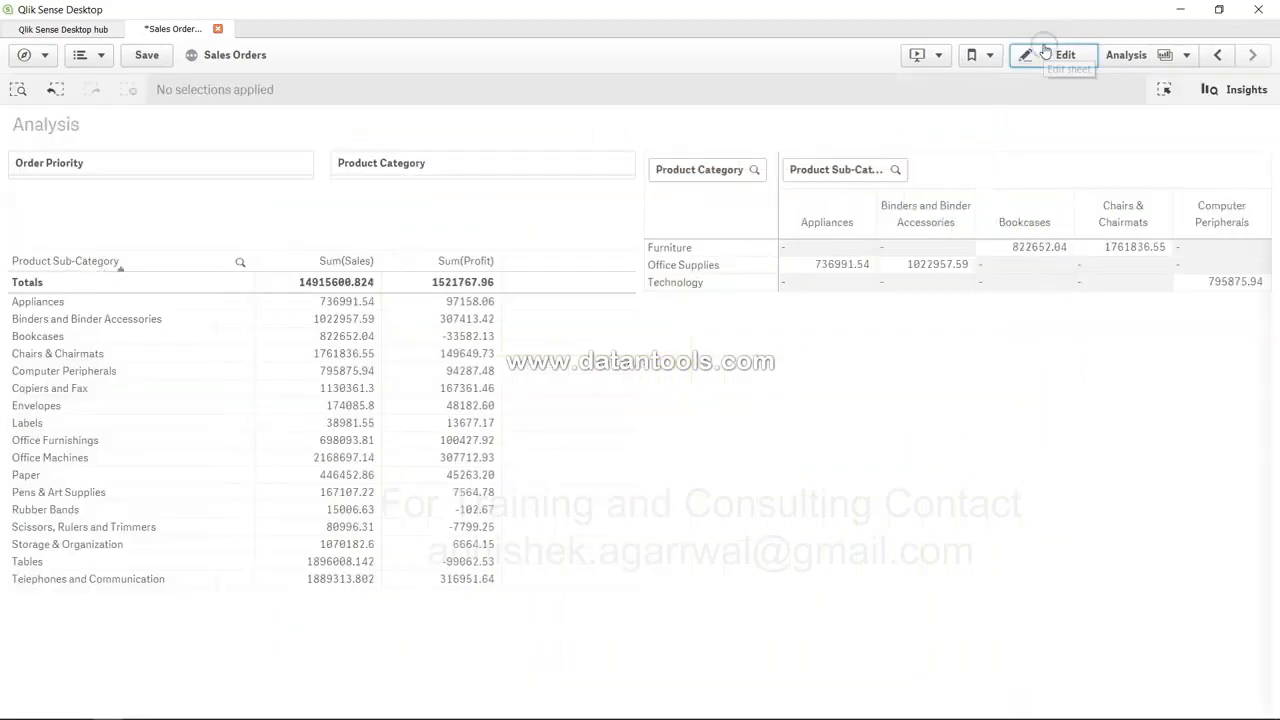
# Add a measure column with the expression Sum(TOTAL Sales) to the Product Sub-Category table and finish editing the sheet
pyautogui.click(1058, 64)
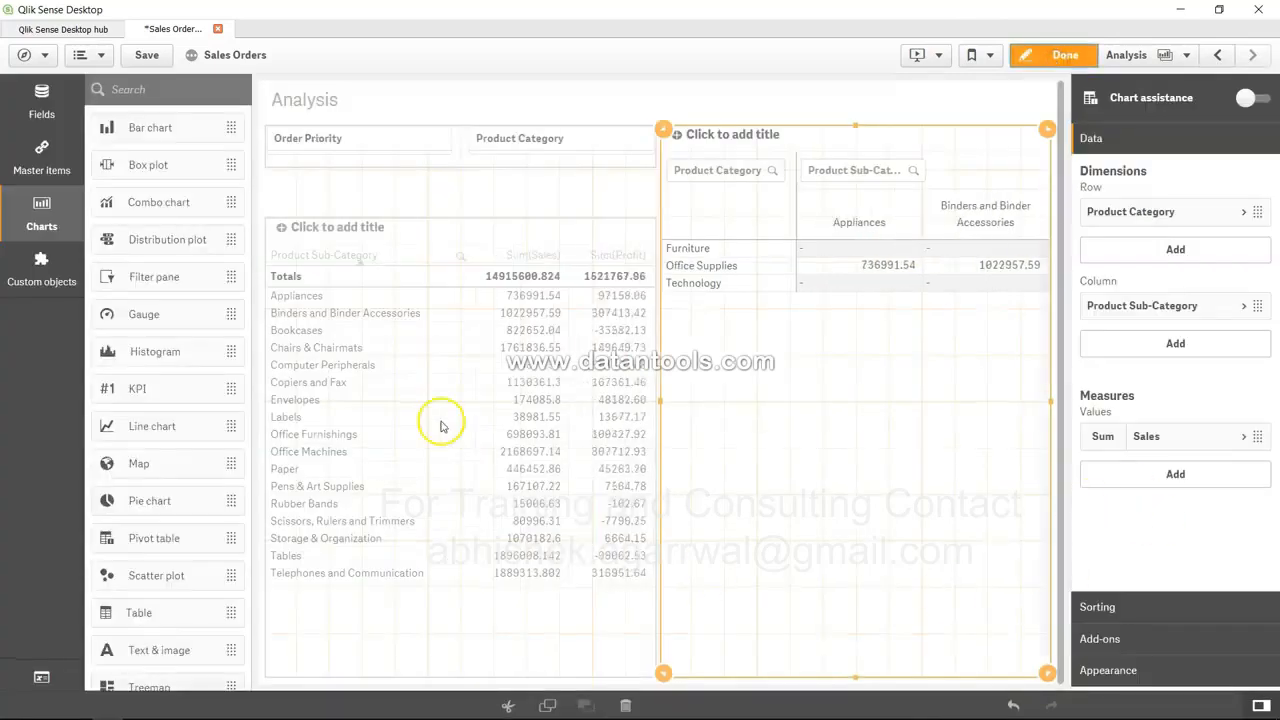
pyautogui.click(441, 426)
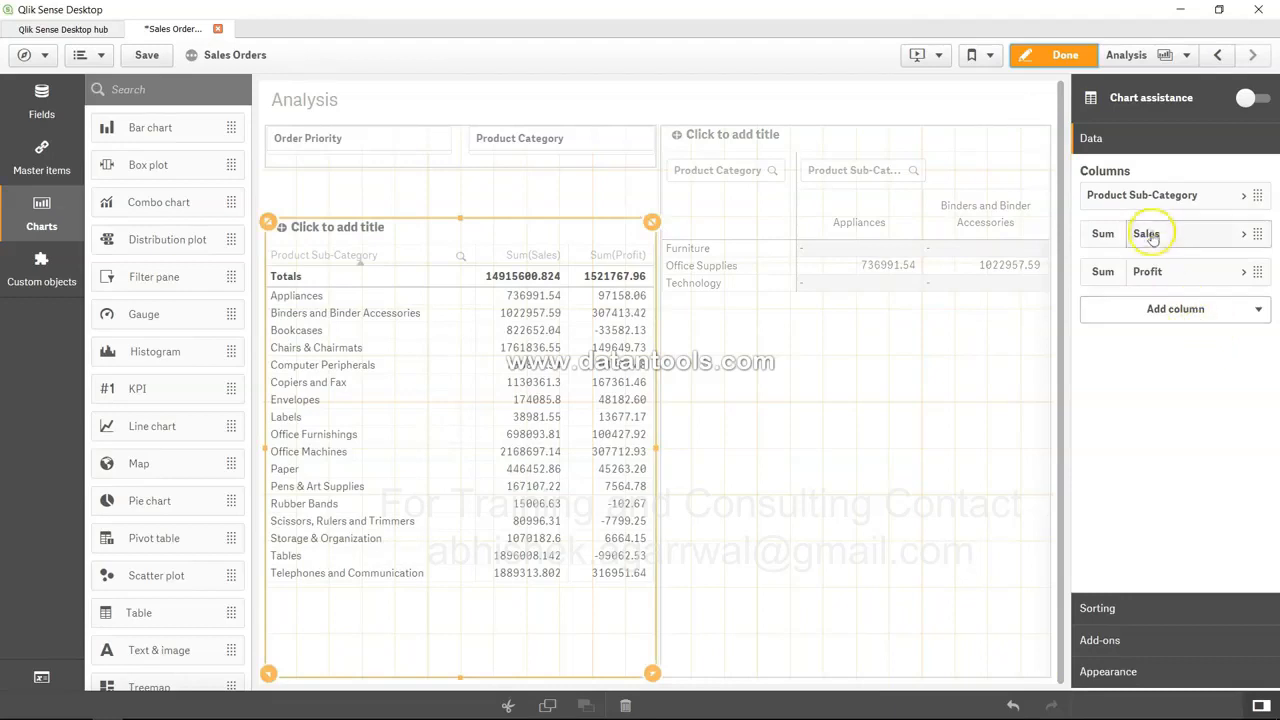
pyautogui.click(1178, 314)
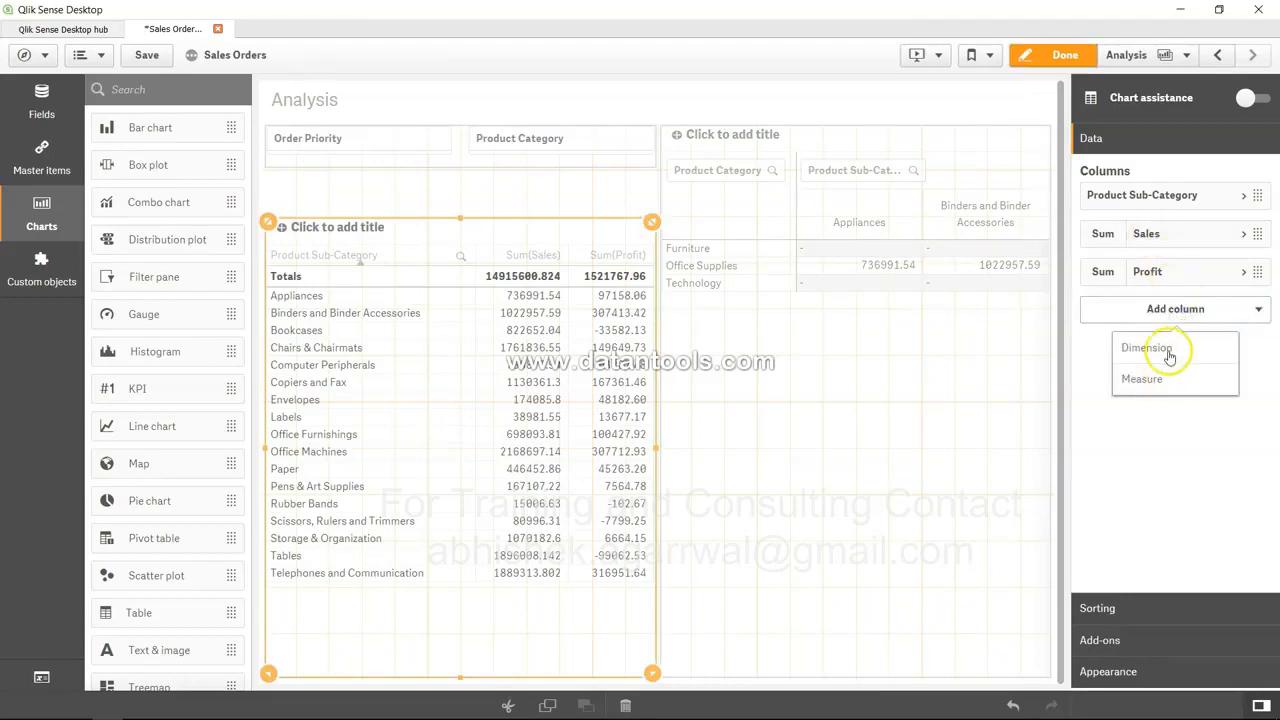
pyautogui.click(1166, 380)
pyautogui.click(1166, 349)
pyautogui.write('Sum(TOTAL Sales')
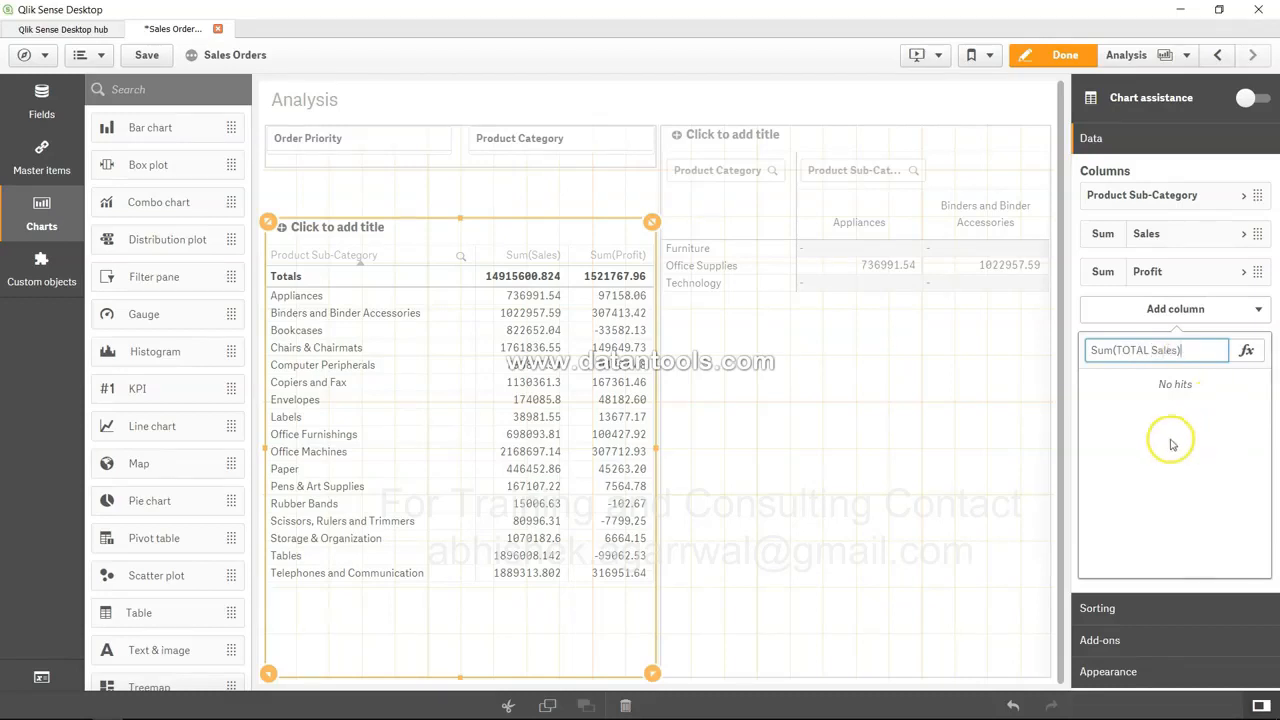
pyautogui.press('Return')
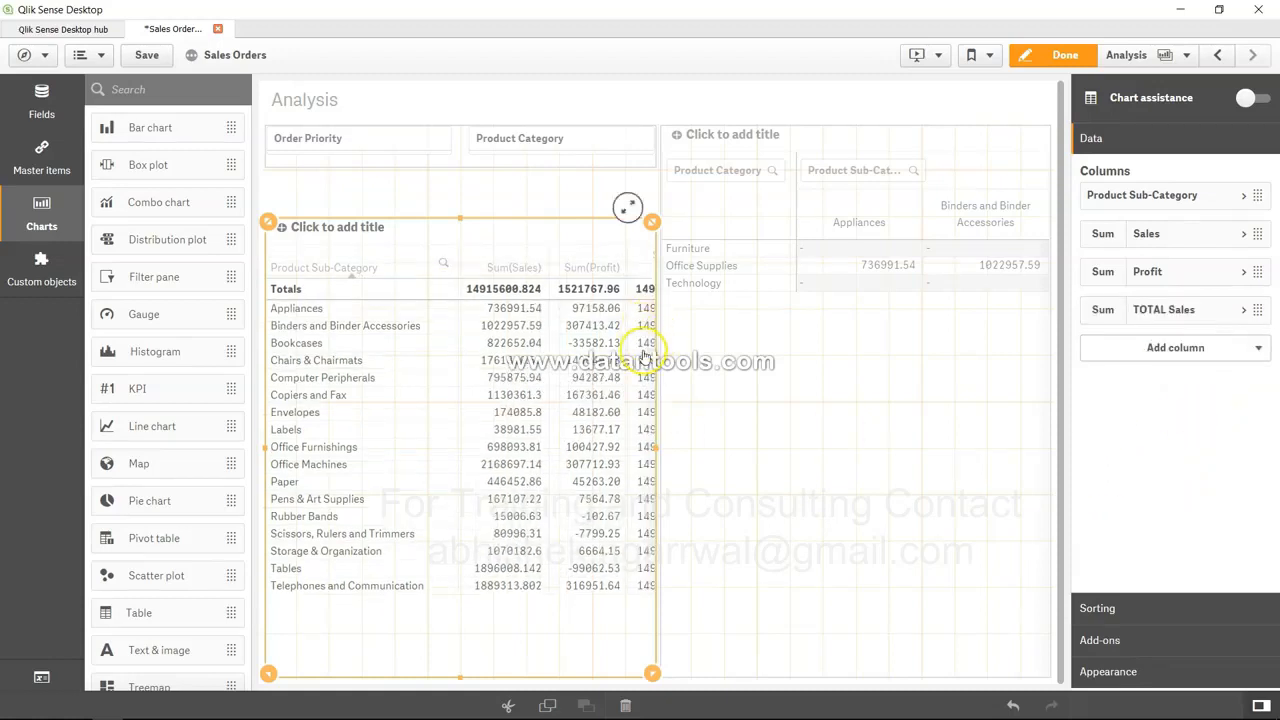
pyautogui.click(1065, 55)
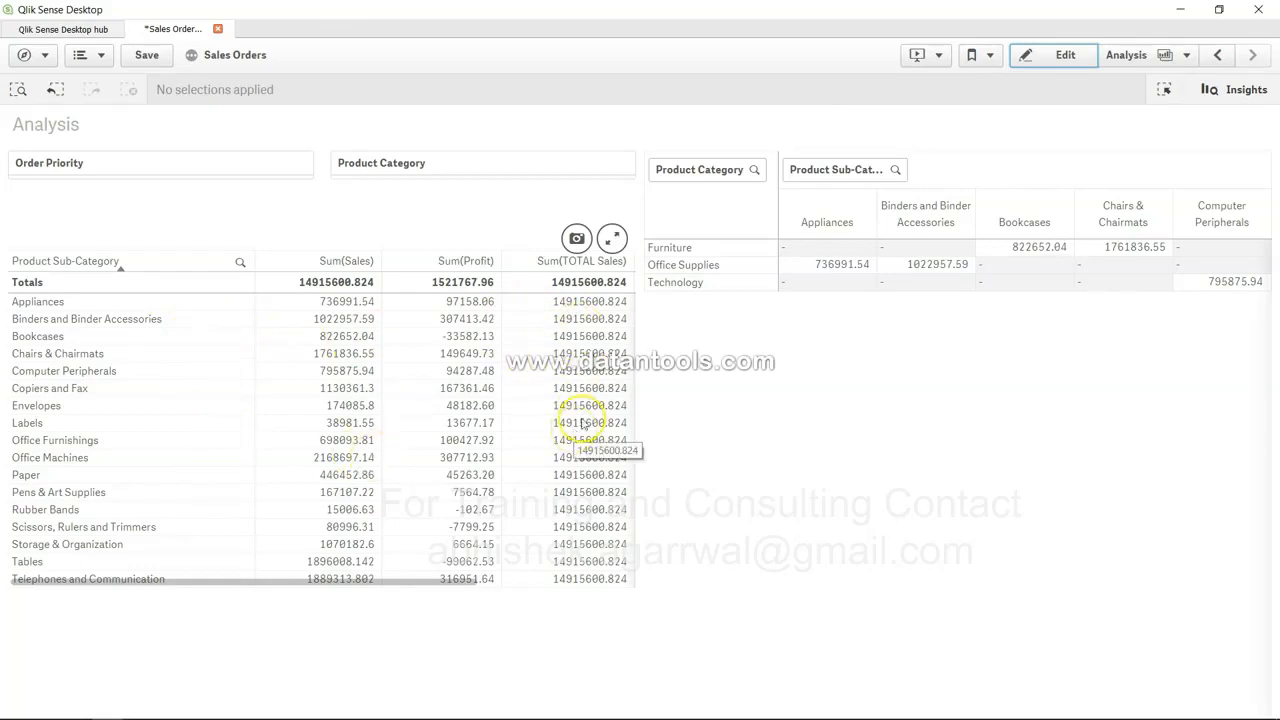
# Change the TOTAL Sales column's expression to Sum(Sales) / Sum(TOTAL Sales) and finish editing the sheet
pyautogui.click(1058, 57)
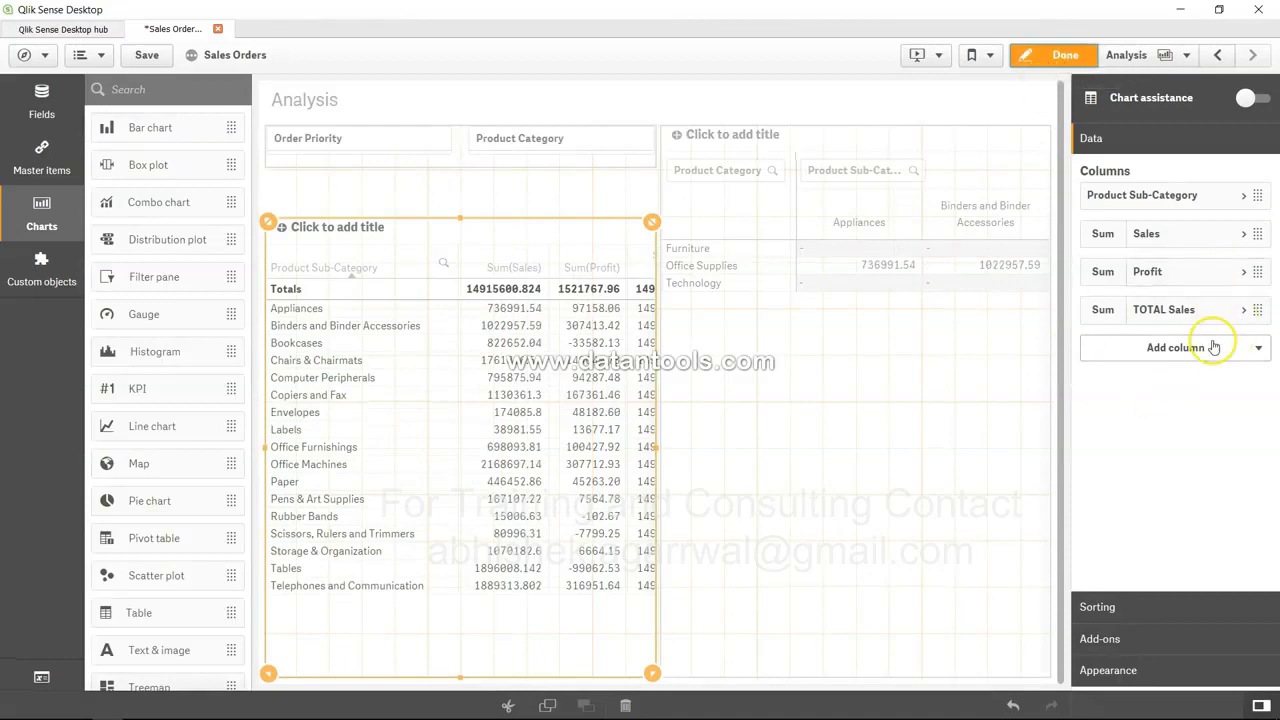
pyautogui.click(1240, 310)
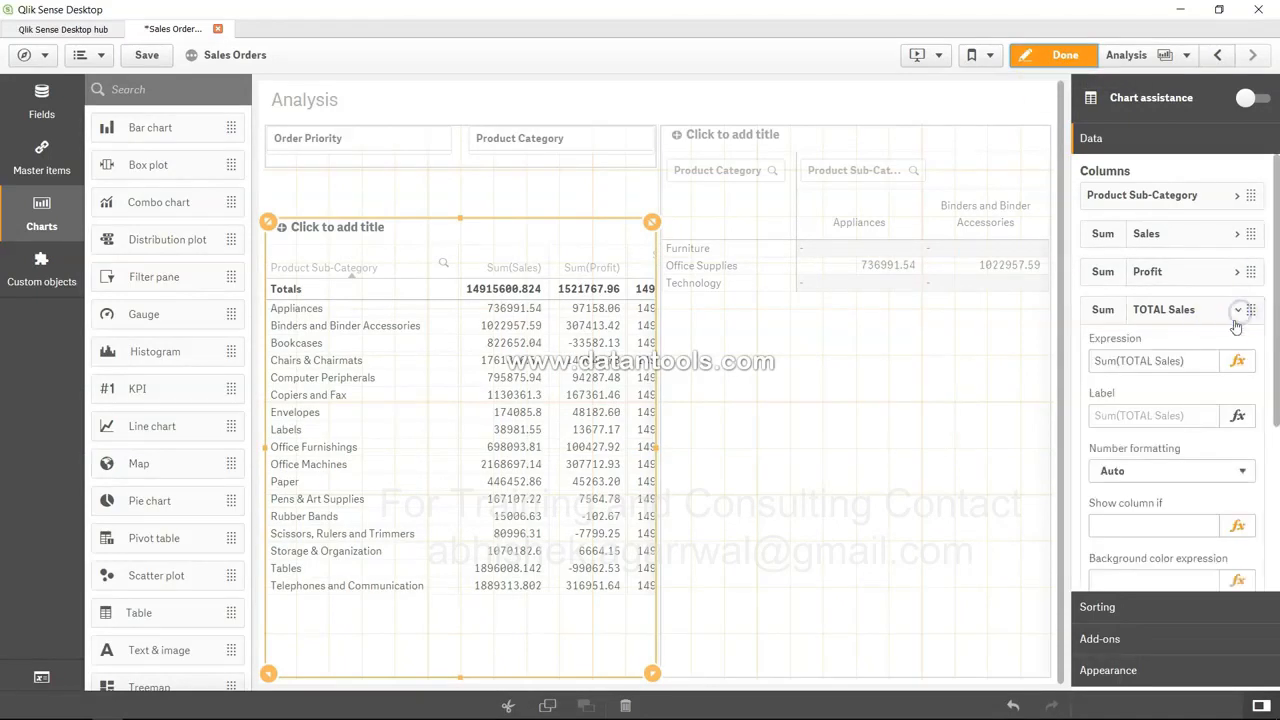
pyautogui.click(1237, 360)
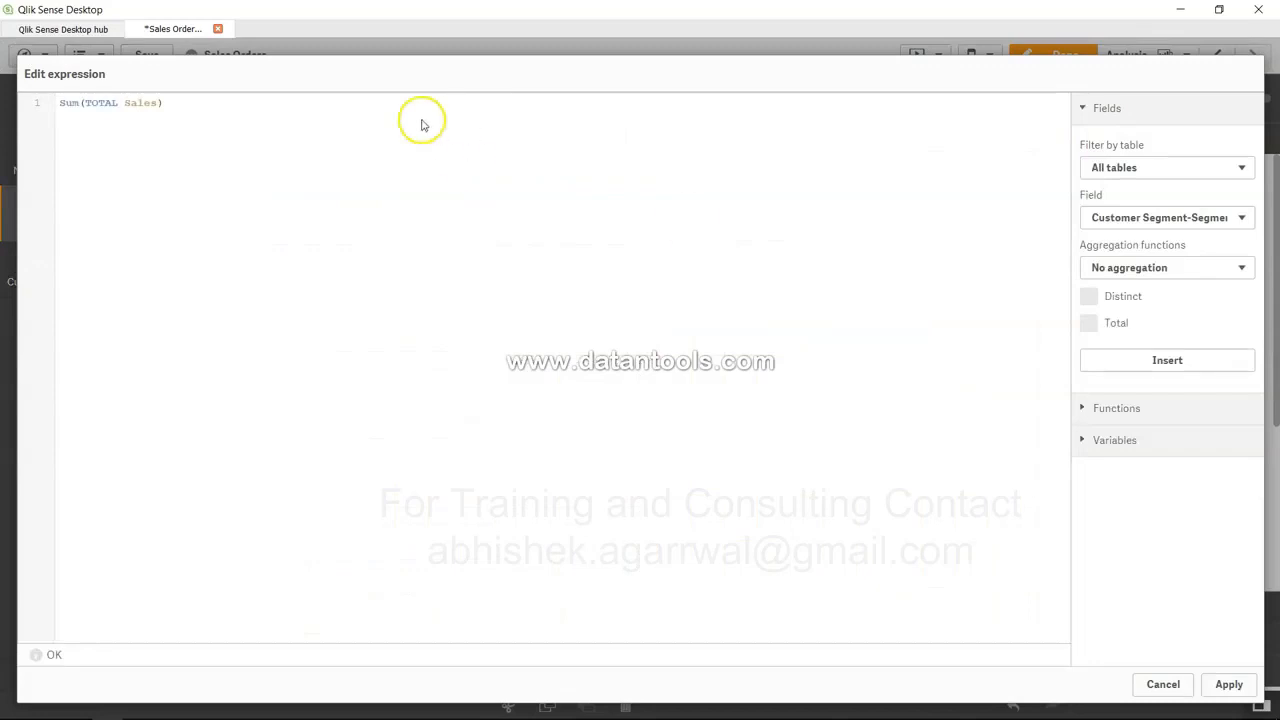
pyautogui.click(249, 109)
pyautogui.write('Sum(Sae')
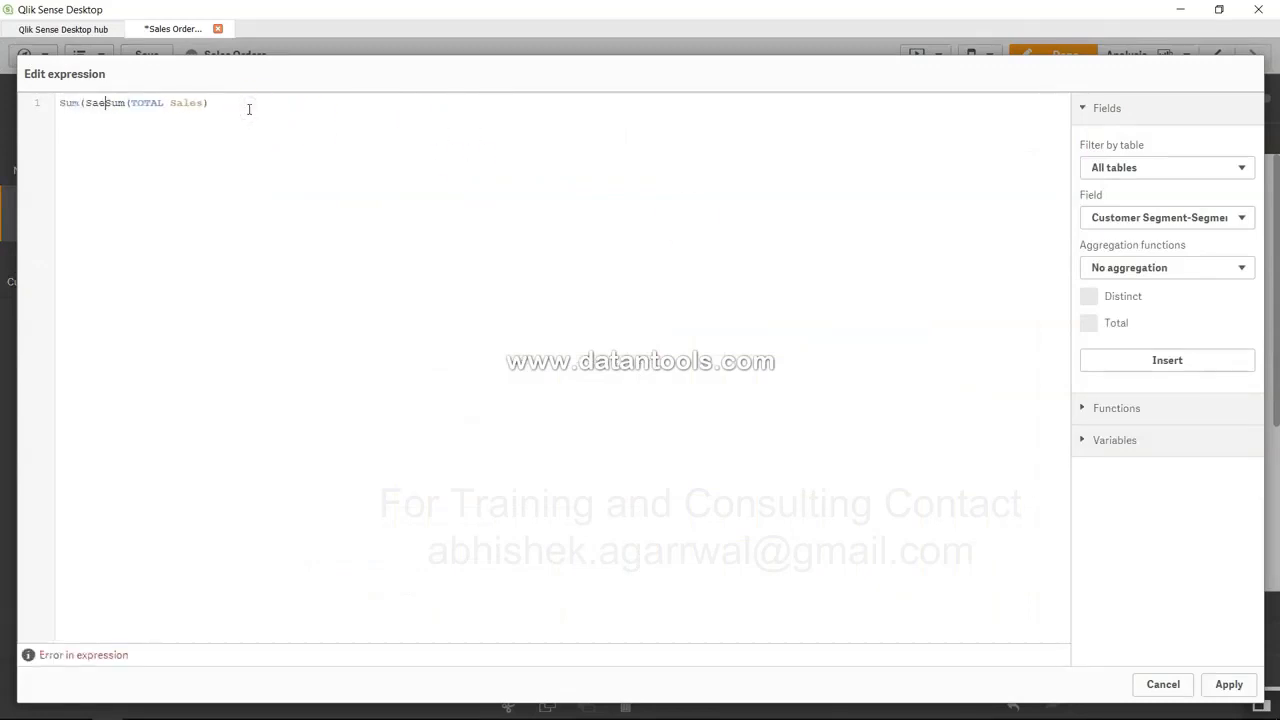
pyautogui.press('BackSpace')
pyautogui.write('les) /')
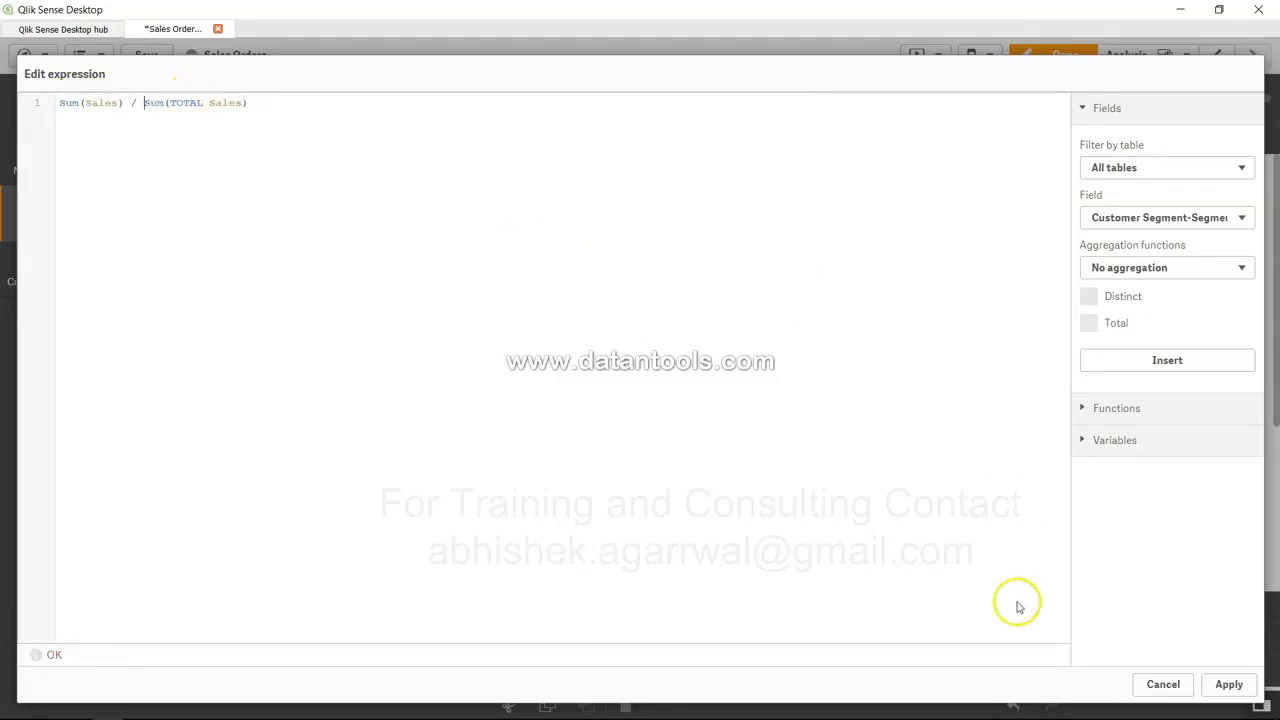
pyautogui.click(1229, 684)
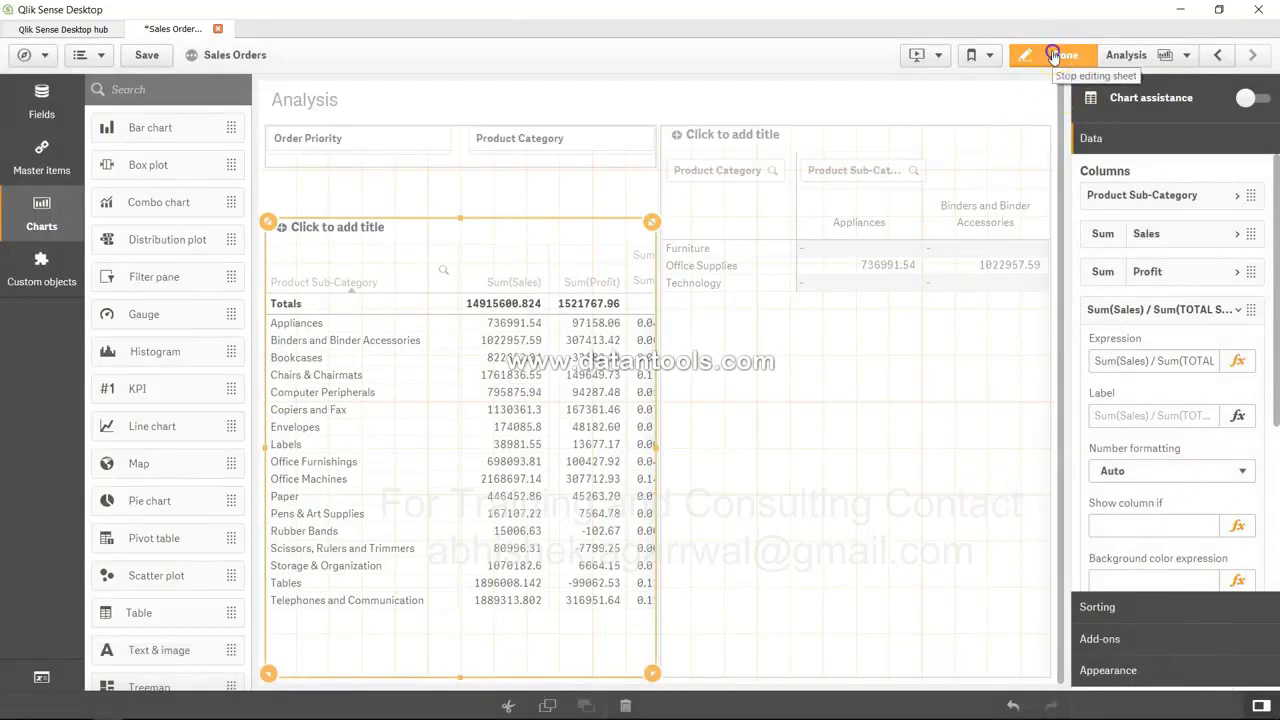
pyautogui.click(1053, 55)
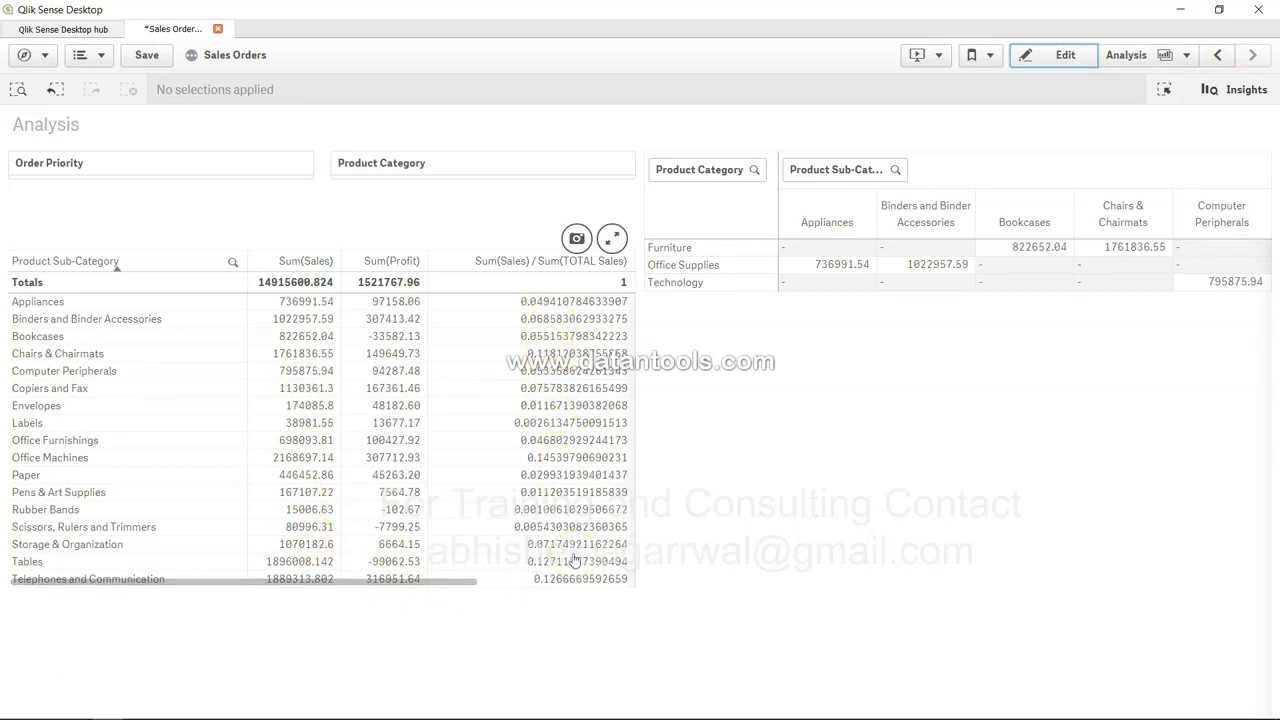
# Filter the sheet to Order Priority 1 to check the sales share column, and cancel the selection
pyautogui.click(221, 171)
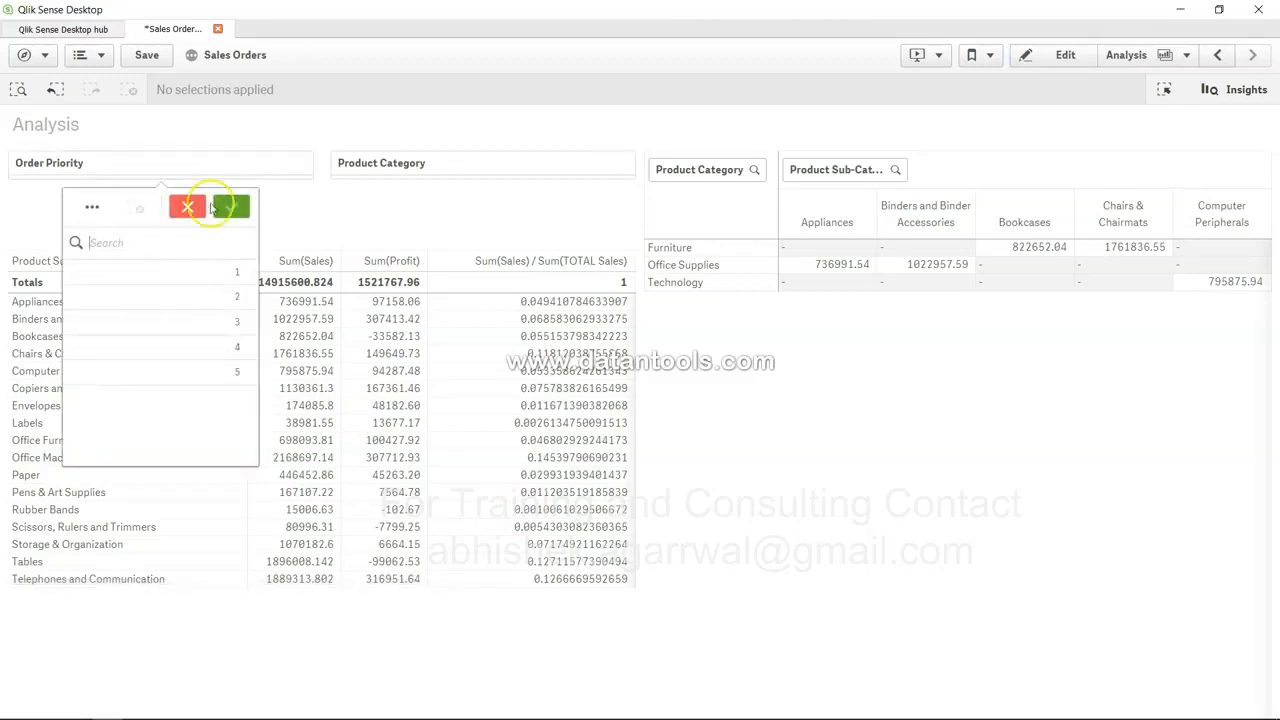
pyautogui.click(204, 274)
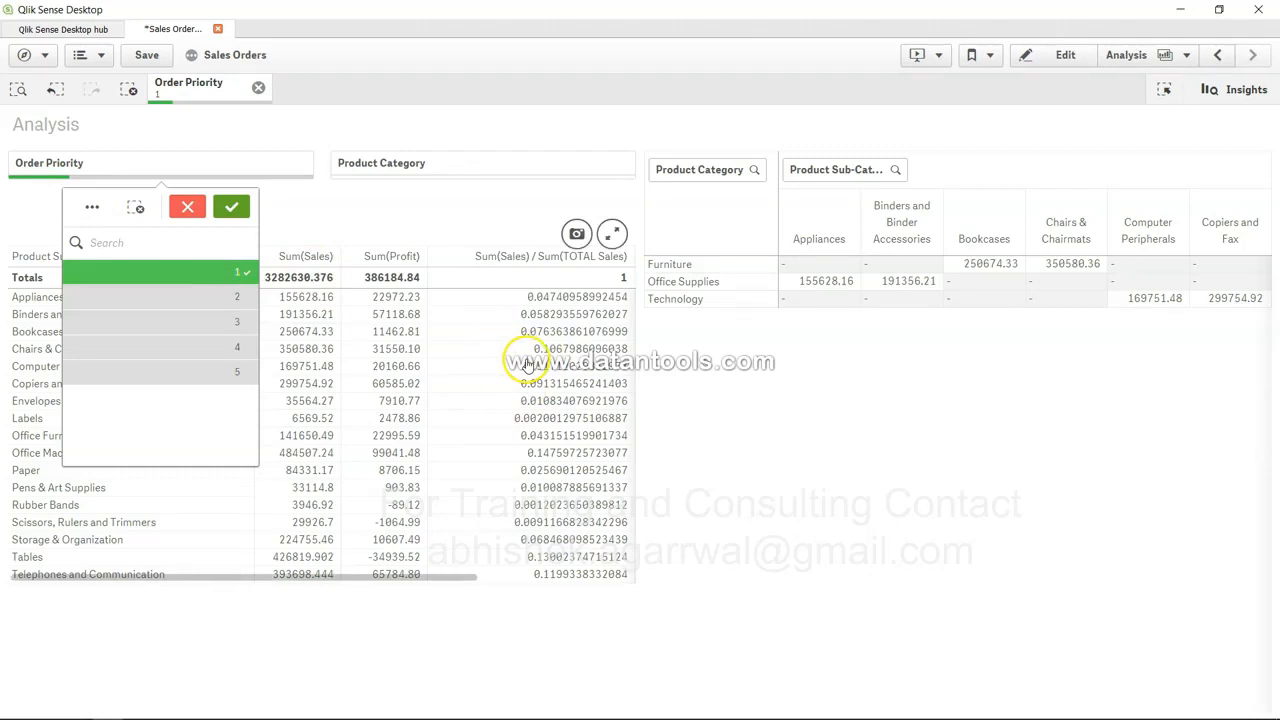
pyautogui.press('Escape')
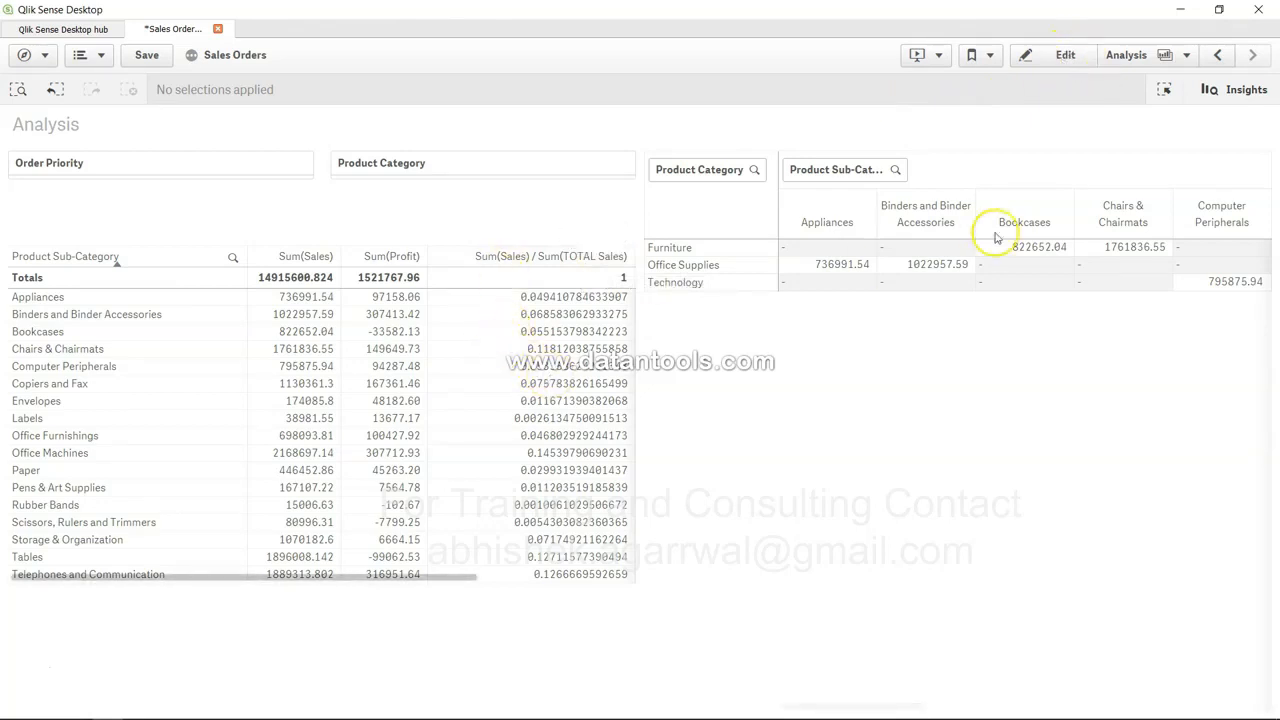
# Open the sheet for editing and copy Sum(TOTAL Sales) out of the sales share column's expression without changing the column
pyautogui.click(1066, 56)
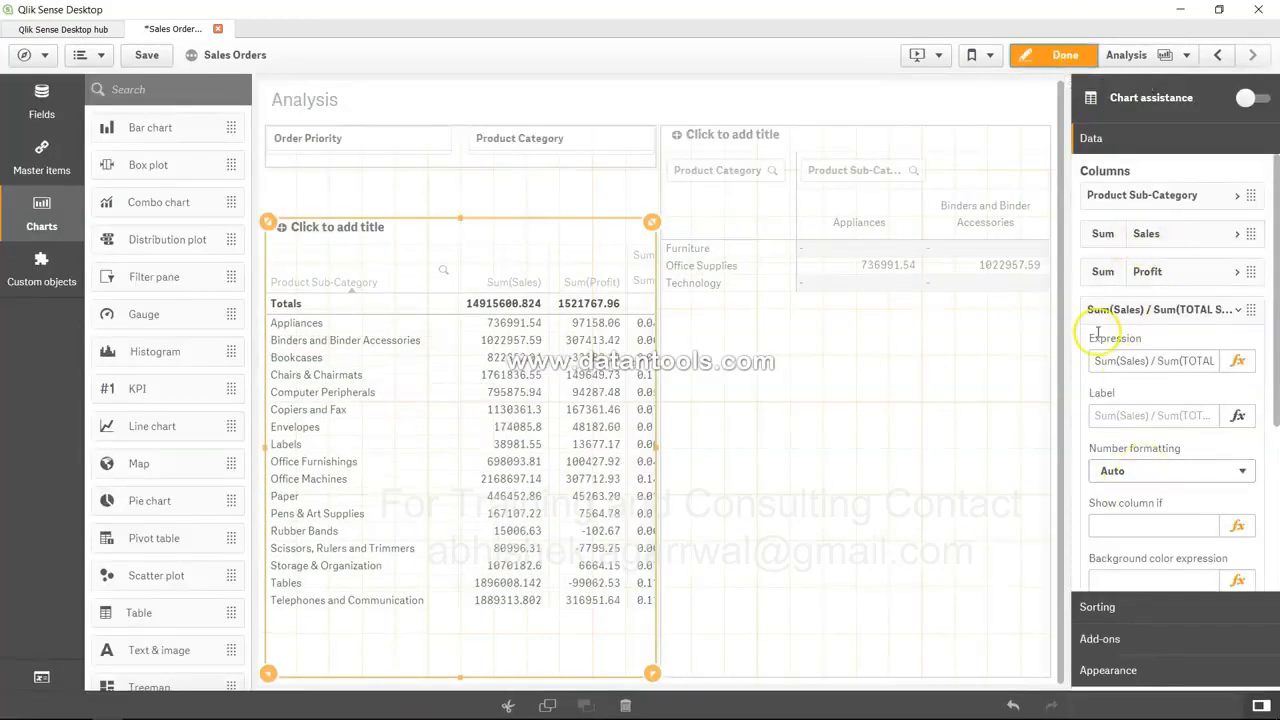
pyautogui.click(1241, 311)
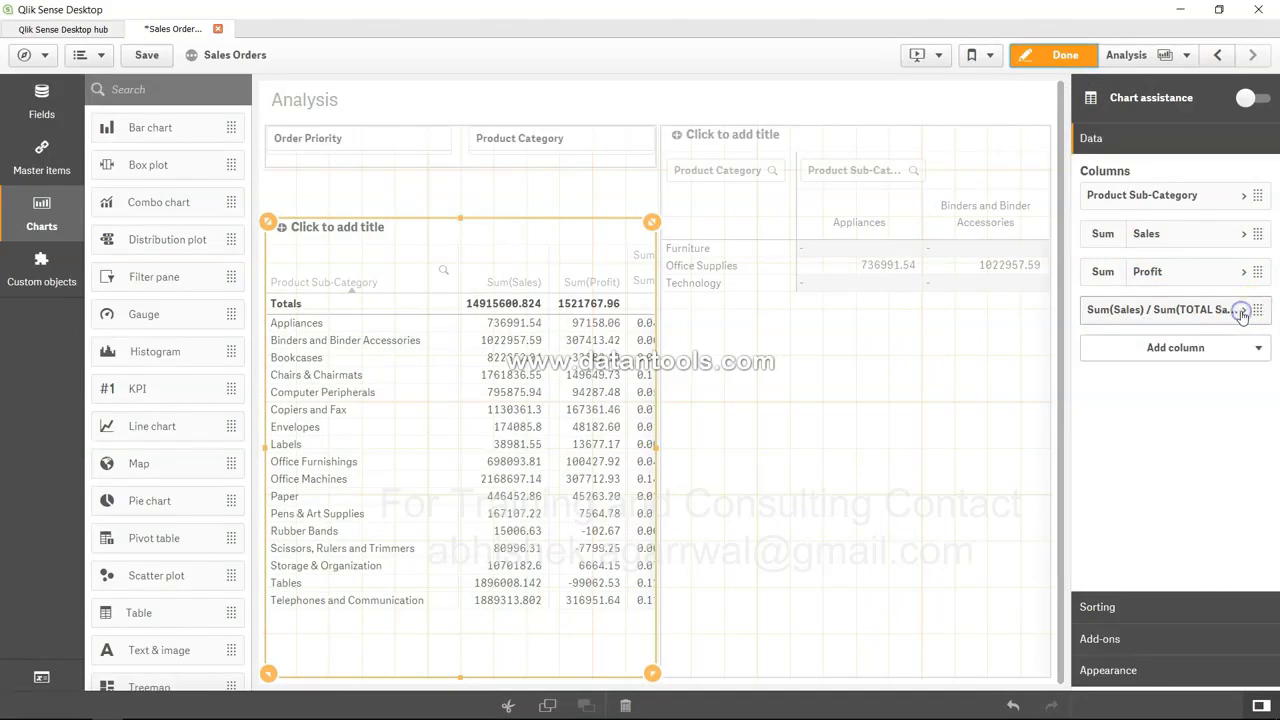
pyautogui.click(1240, 310)
pyautogui.moveTo(1156, 362); pyautogui.dragTo(1082, 368)
pyautogui.press('Delete')
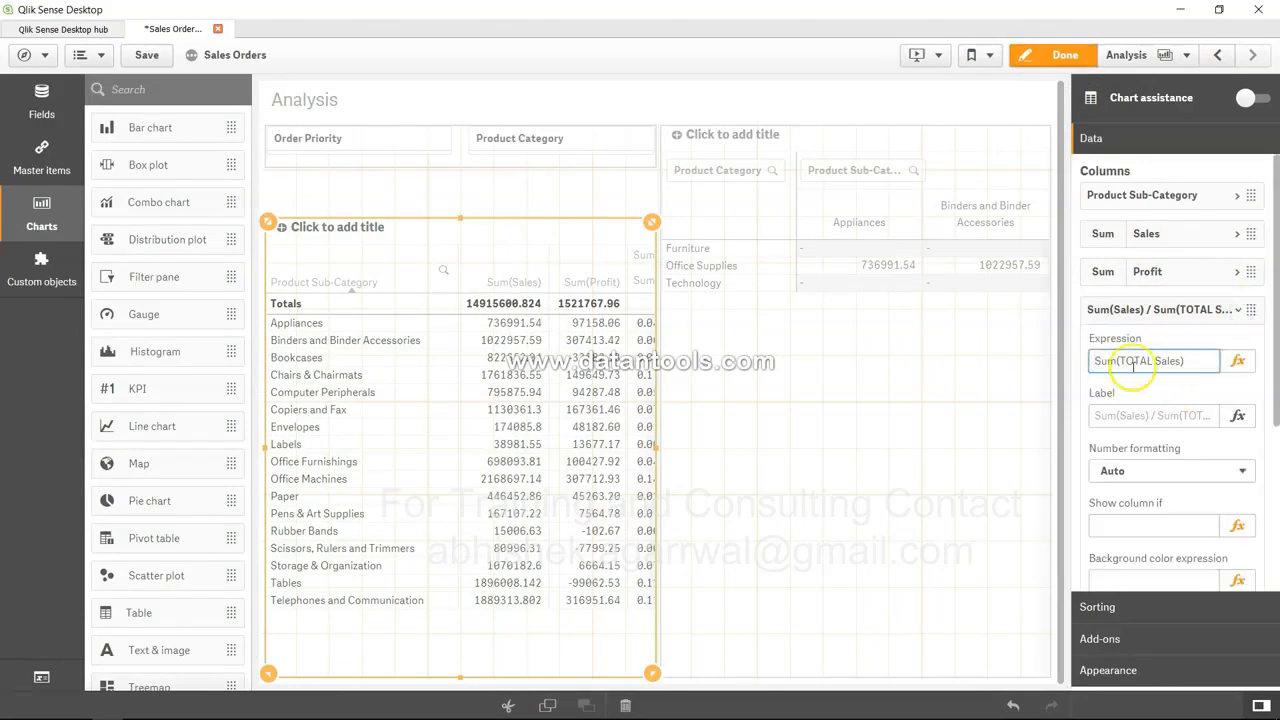
pyautogui.moveTo(1186, 362); pyautogui.dragTo(1020, 368)
pyautogui.hotkey('ctrl', 'c')
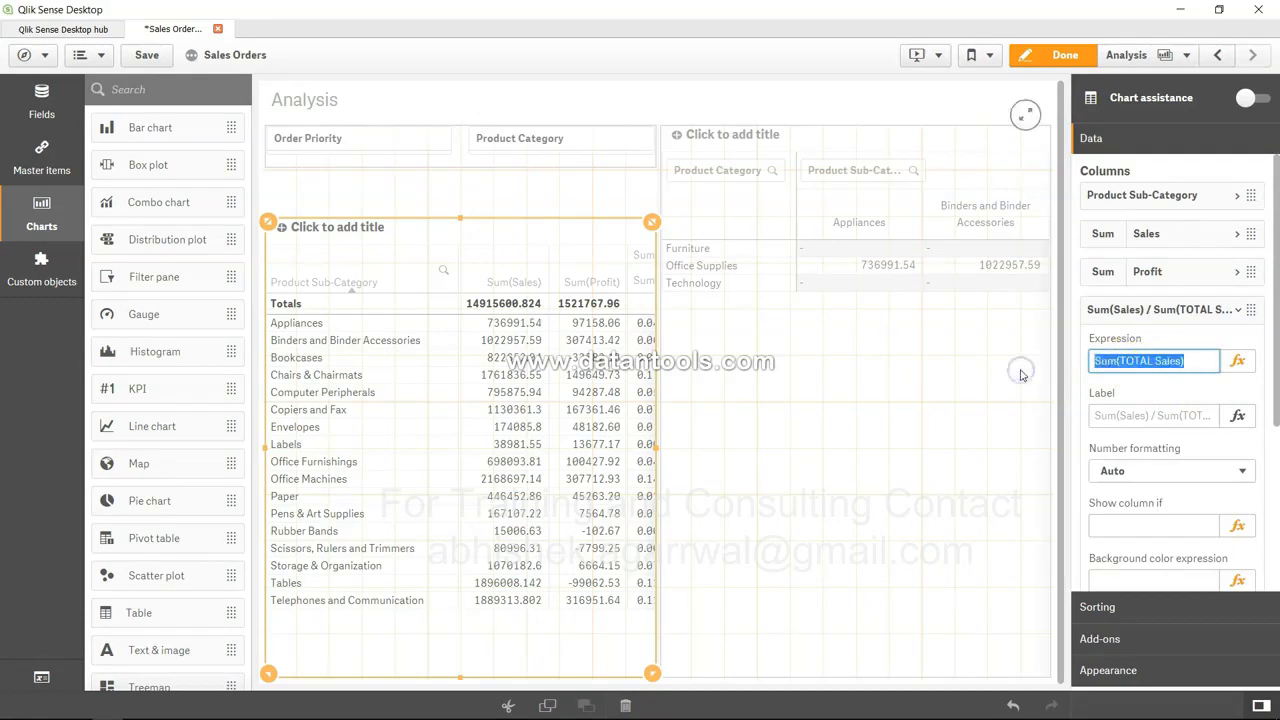
pyautogui.click(1238, 310)
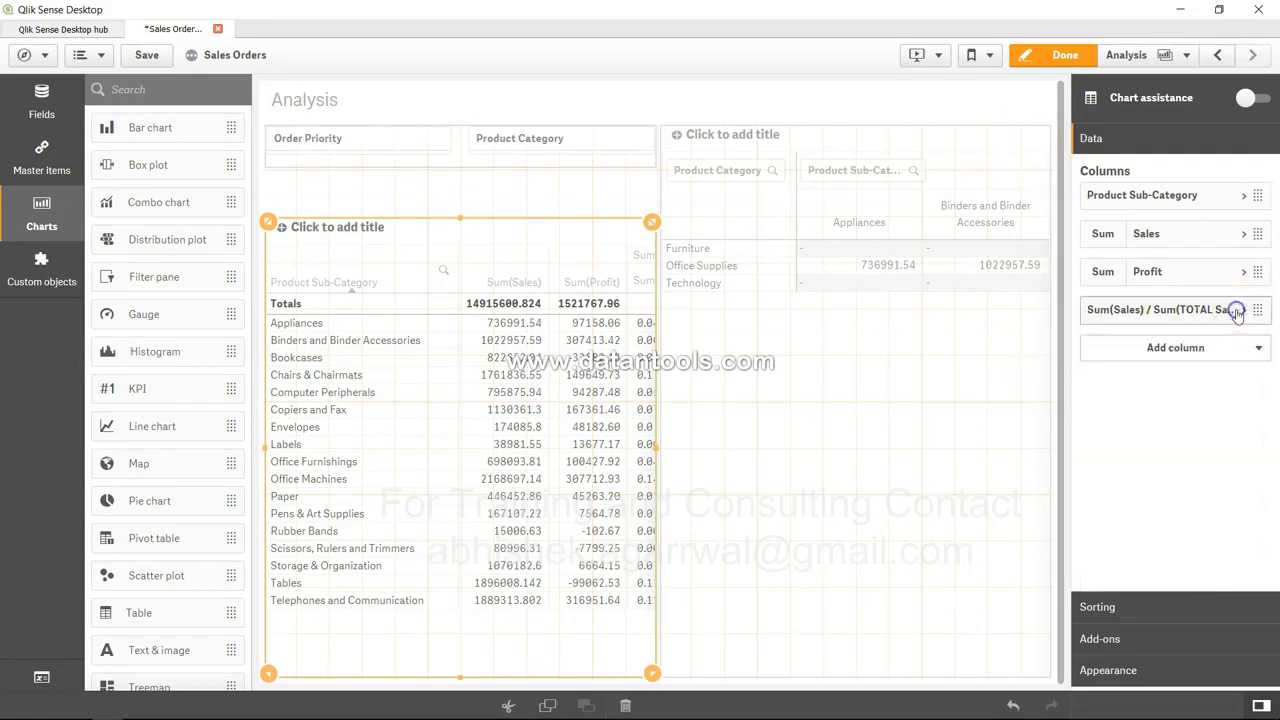
# Add a measure column with the expression Sum(ALL Sales) to the Product Sub-Category table
pyautogui.click(1193, 352)
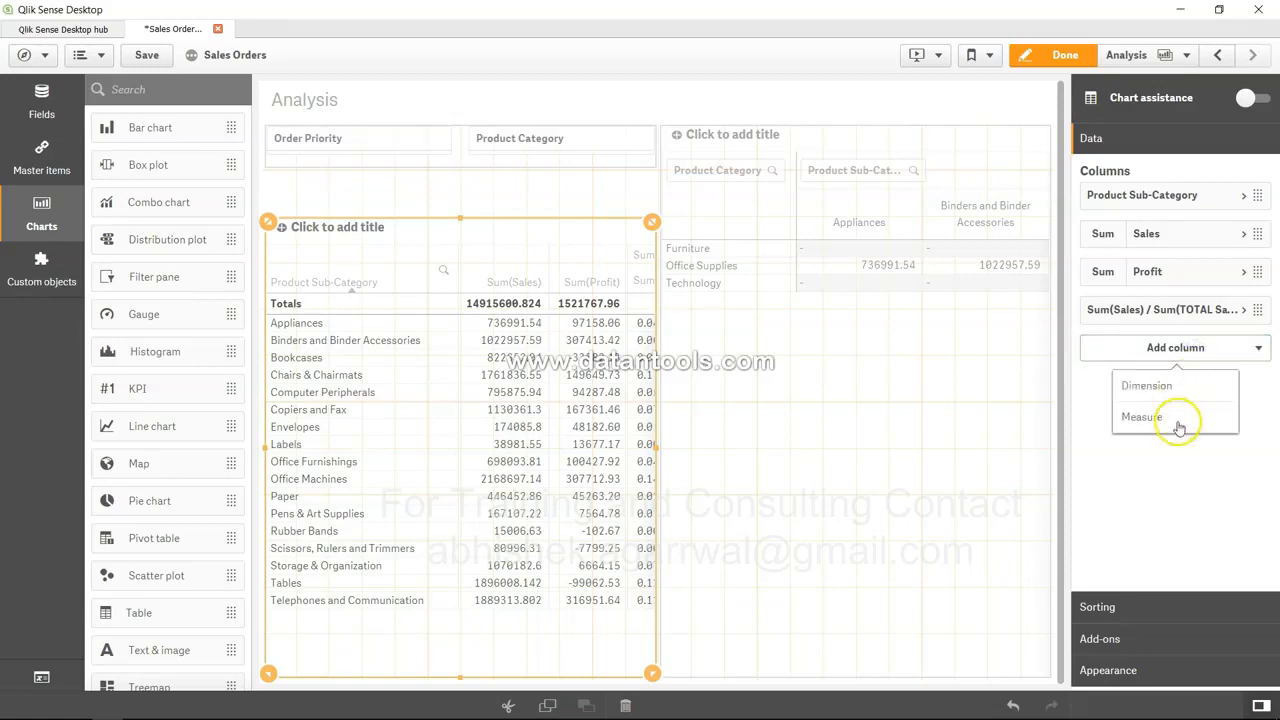
pyautogui.click(1147, 418)
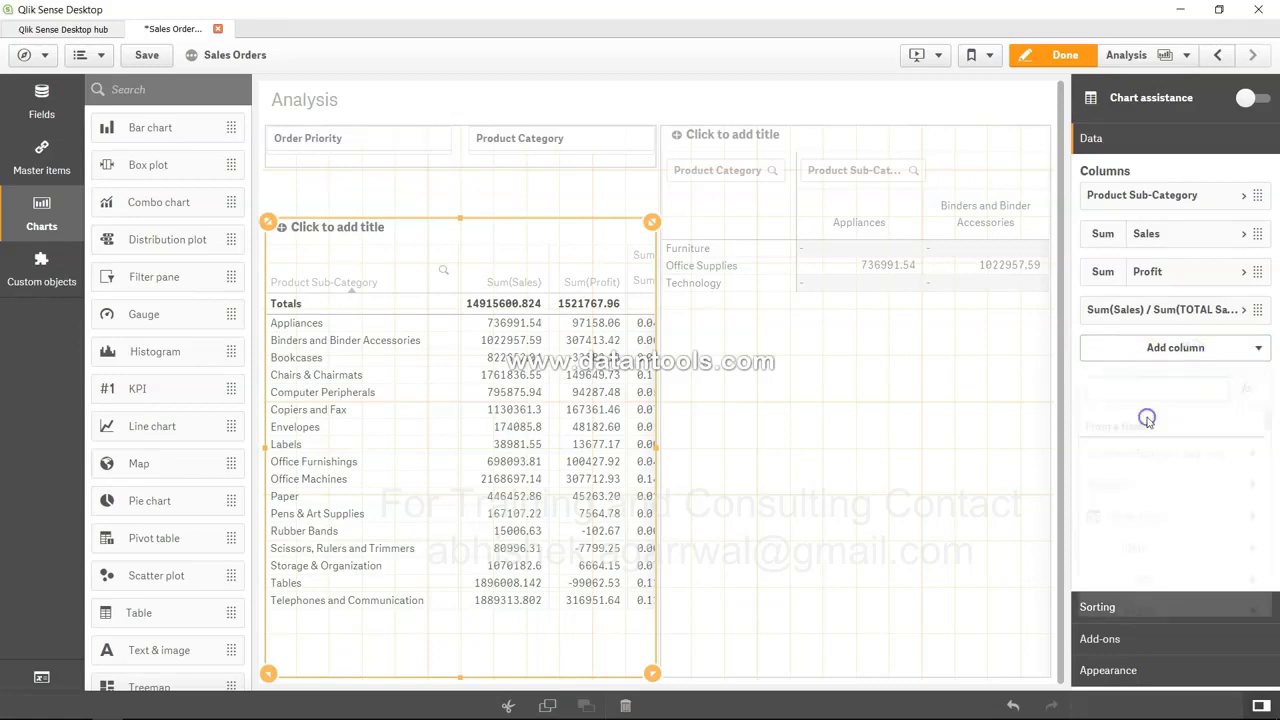
pyautogui.hotkey('ctrl', 'v')
pyautogui.press('Left')
pyautogui.press('Left')
pyautogui.press('Left')
pyautogui.press('Left')
pyautogui.press('Left')
pyautogui.press('Left')
pyautogui.press('Left')
pyautogui.press('Left')
pyautogui.hotkey('shift', 'Left')
pyautogui.hotkey('shift', 'Left')
pyautogui.hotkey('shift', 'Left')
pyautogui.hotkey('shift', 'Left')
pyautogui.hotkey('shift', 'Left')
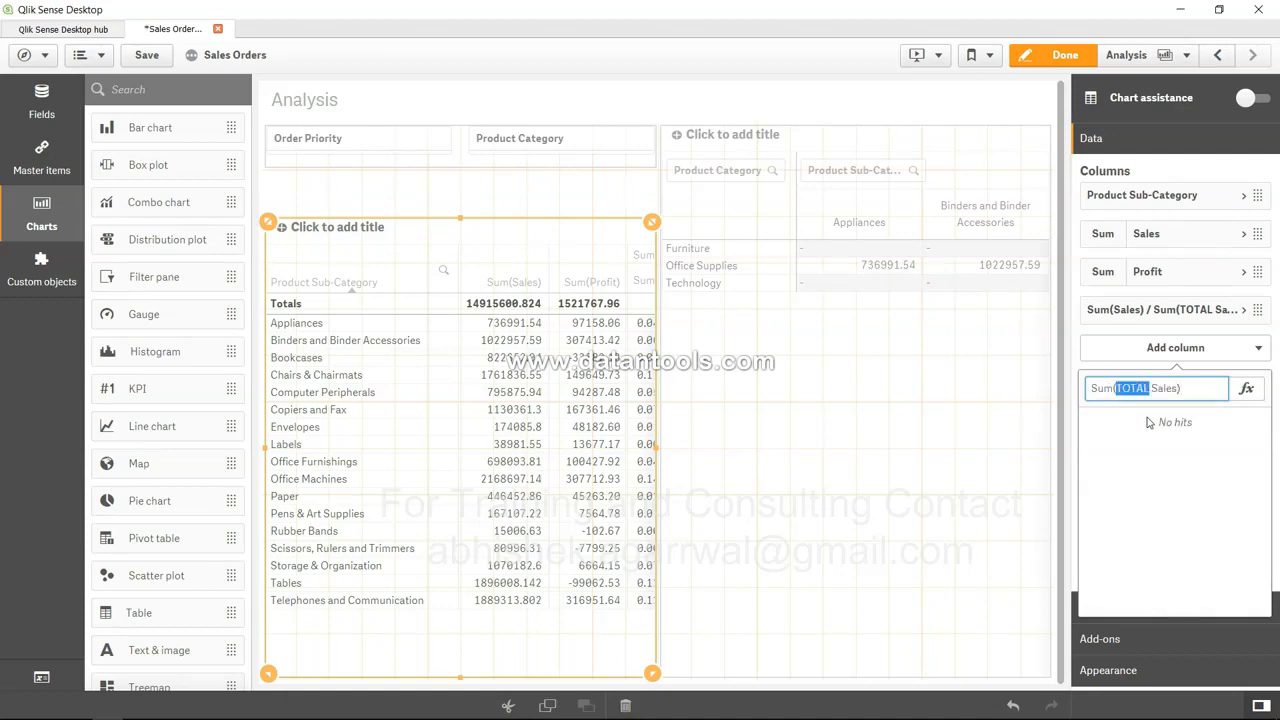
pyautogui.write('ALL')
pyautogui.press('Return')
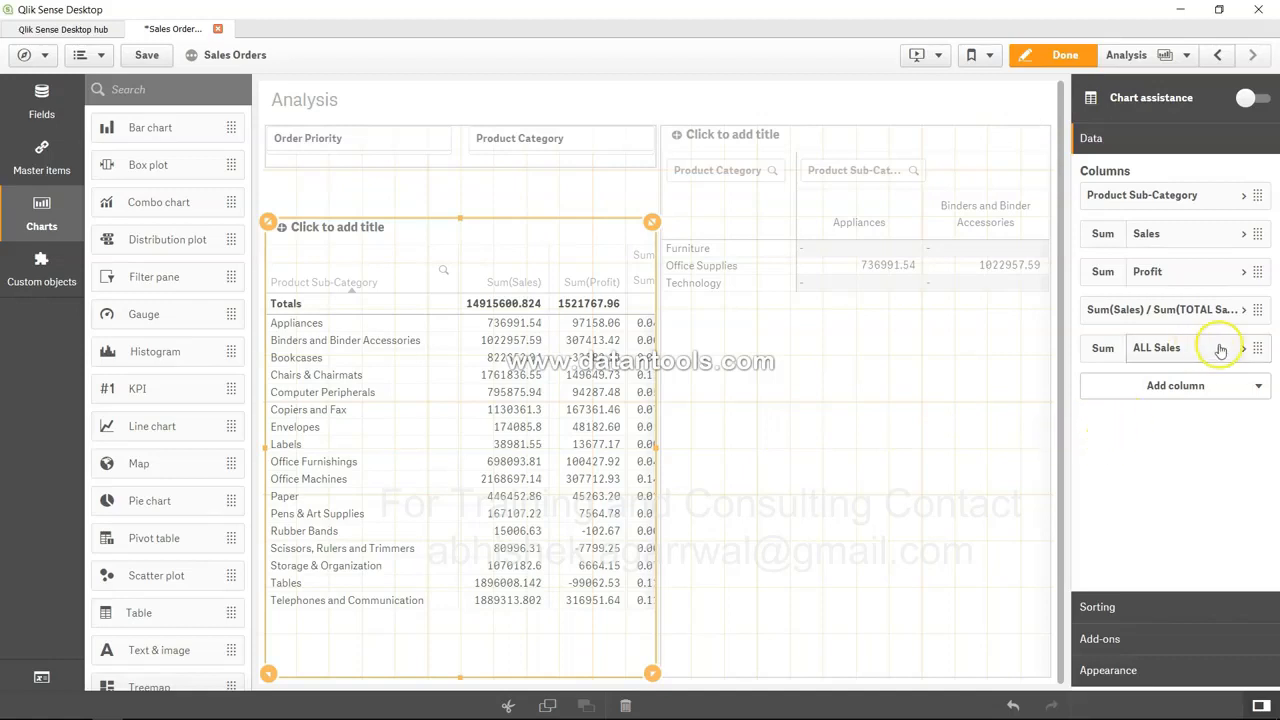
# Change the sales share column's expression to Sum(TOTAL Sales) and finish editing the sheet
pyautogui.click(1243, 314)
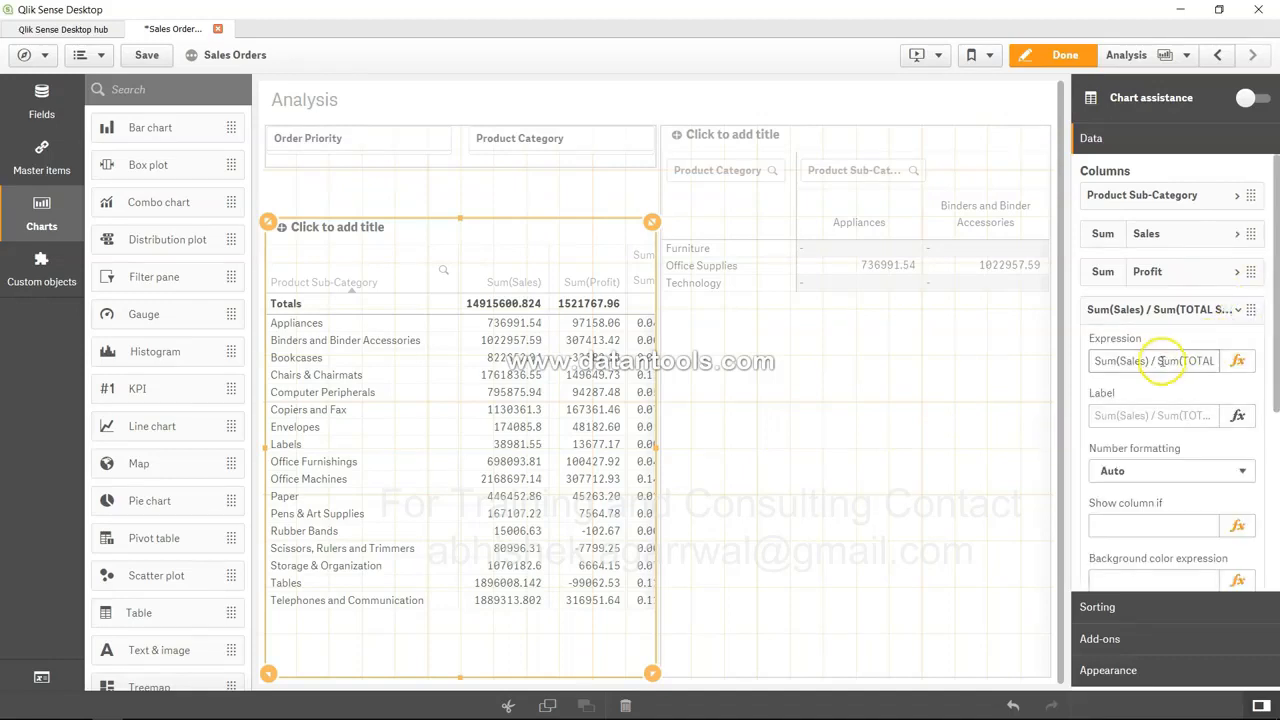
pyautogui.moveTo(1158, 362); pyautogui.dragTo(1055, 367)
pyautogui.press('BackSpace')
pyautogui.press('Return')
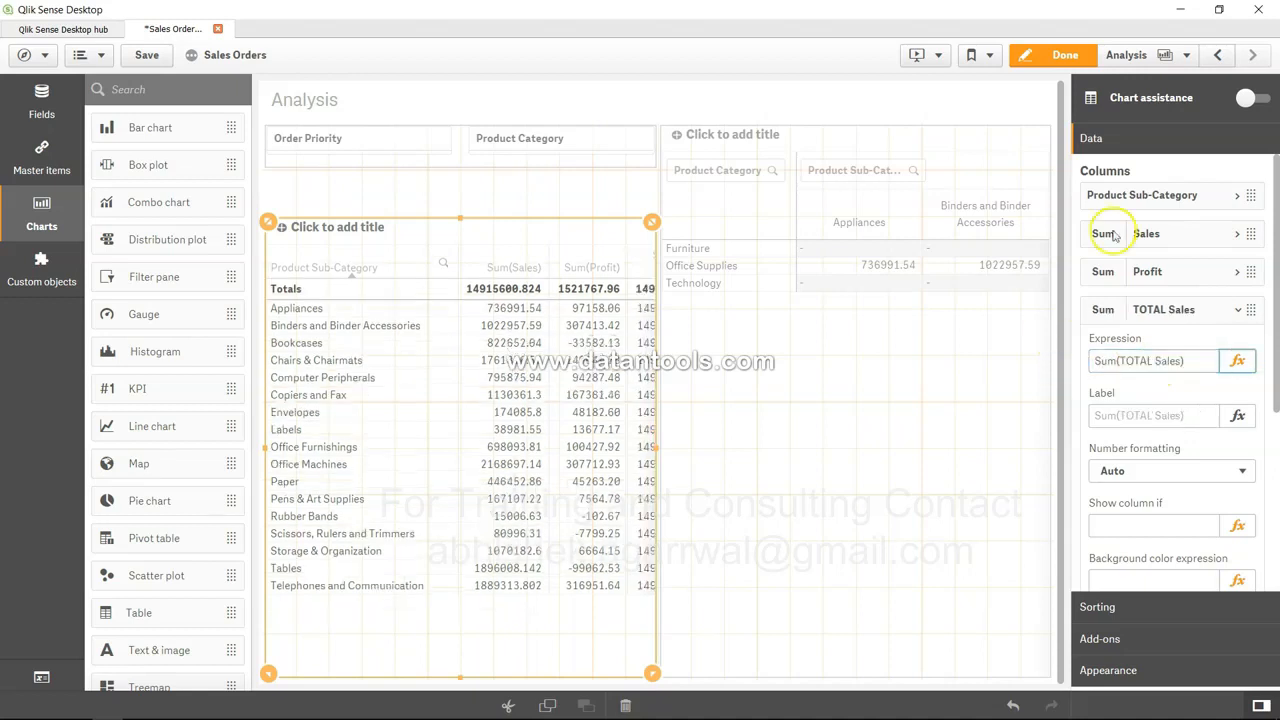
pyautogui.click(1063, 55)
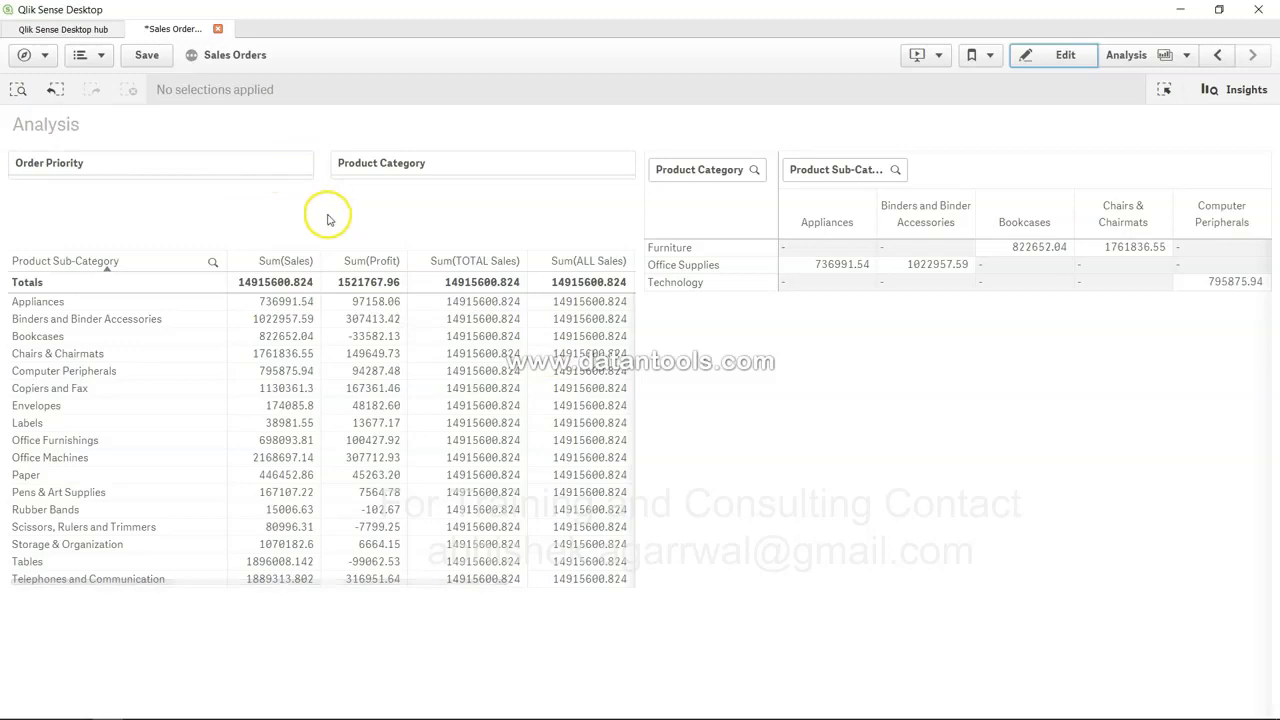
# Filter the sheet to Order Priority 1 to compare the TOTAL and ALL sales columns, and view the Order Priority values
pyautogui.click(287, 177)
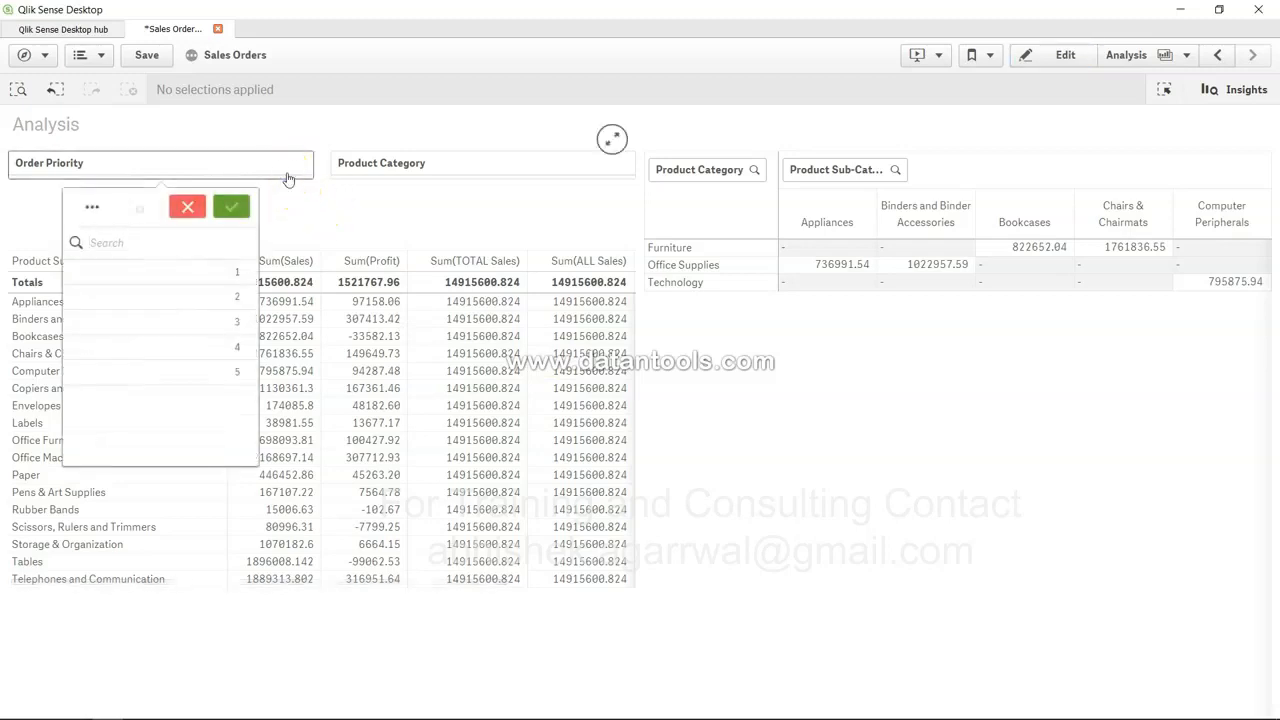
pyautogui.click(226, 273)
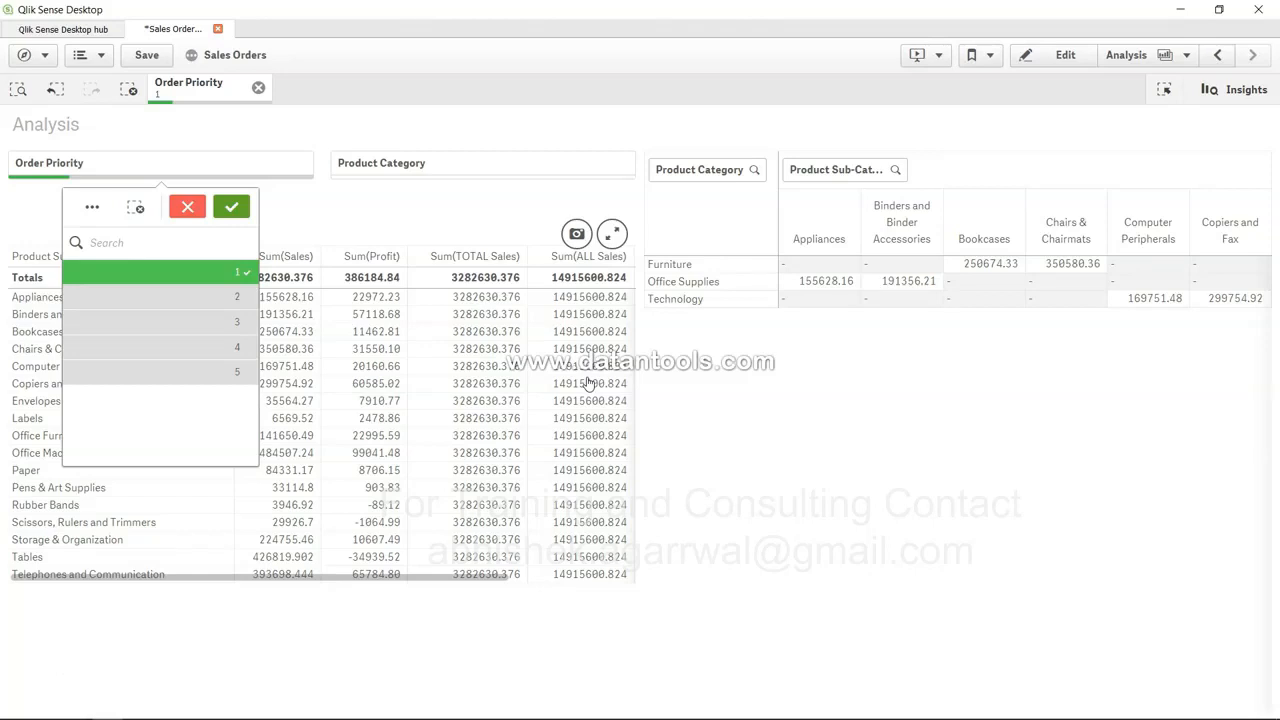
pyautogui.click(231, 206)
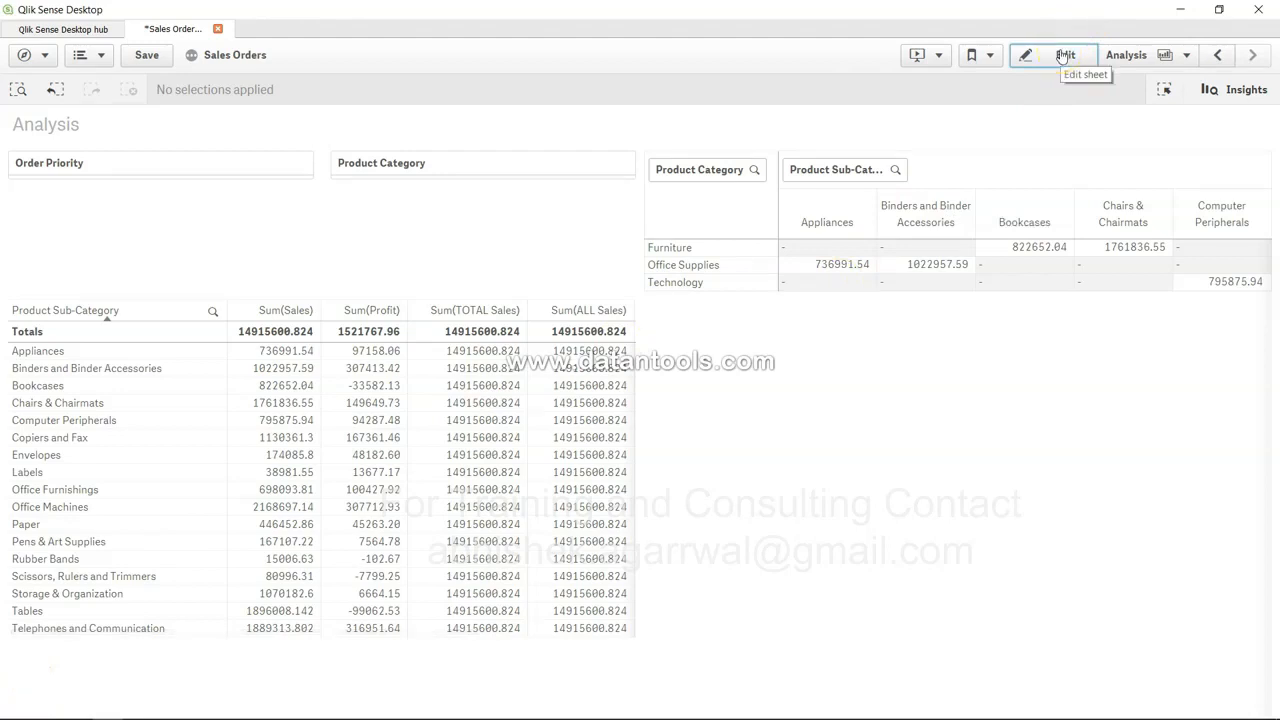
pyautogui.click(287, 165)
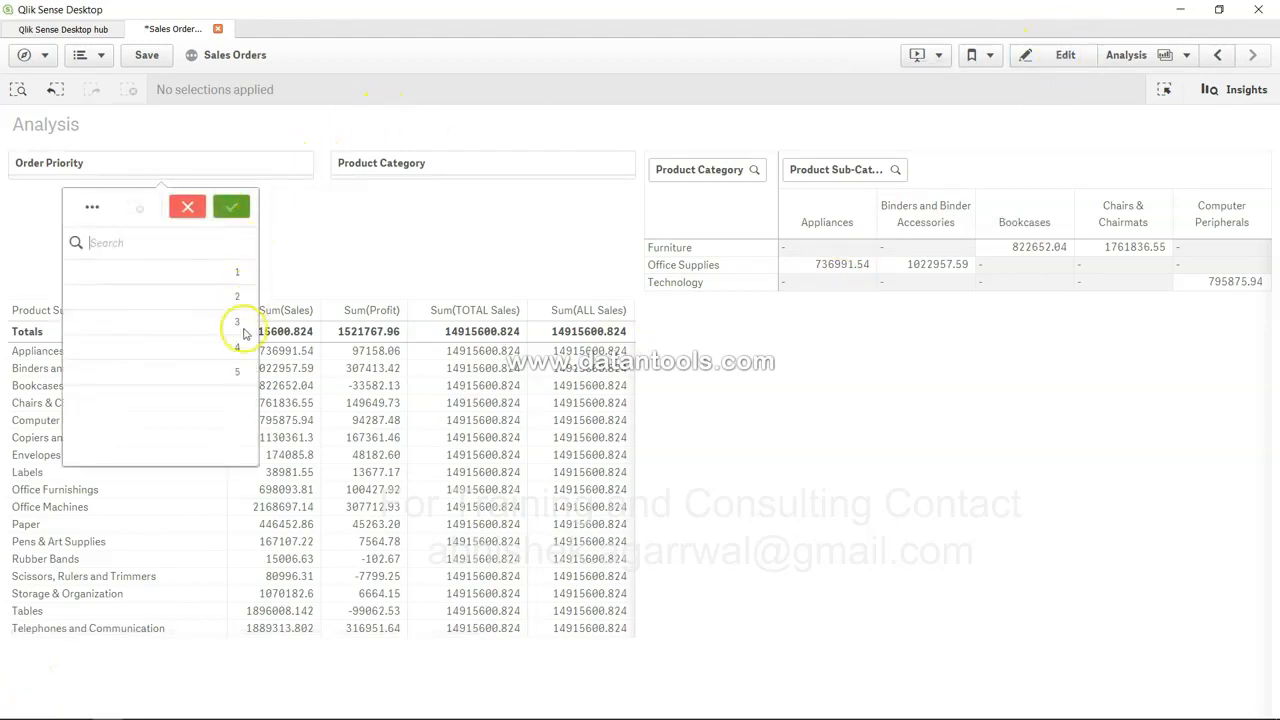
pyautogui.click(482, 232)
# Reopen the sheet for editing and place two KPI charts side by side above the Product Sub-Category table
pyautogui.click(1059, 60)
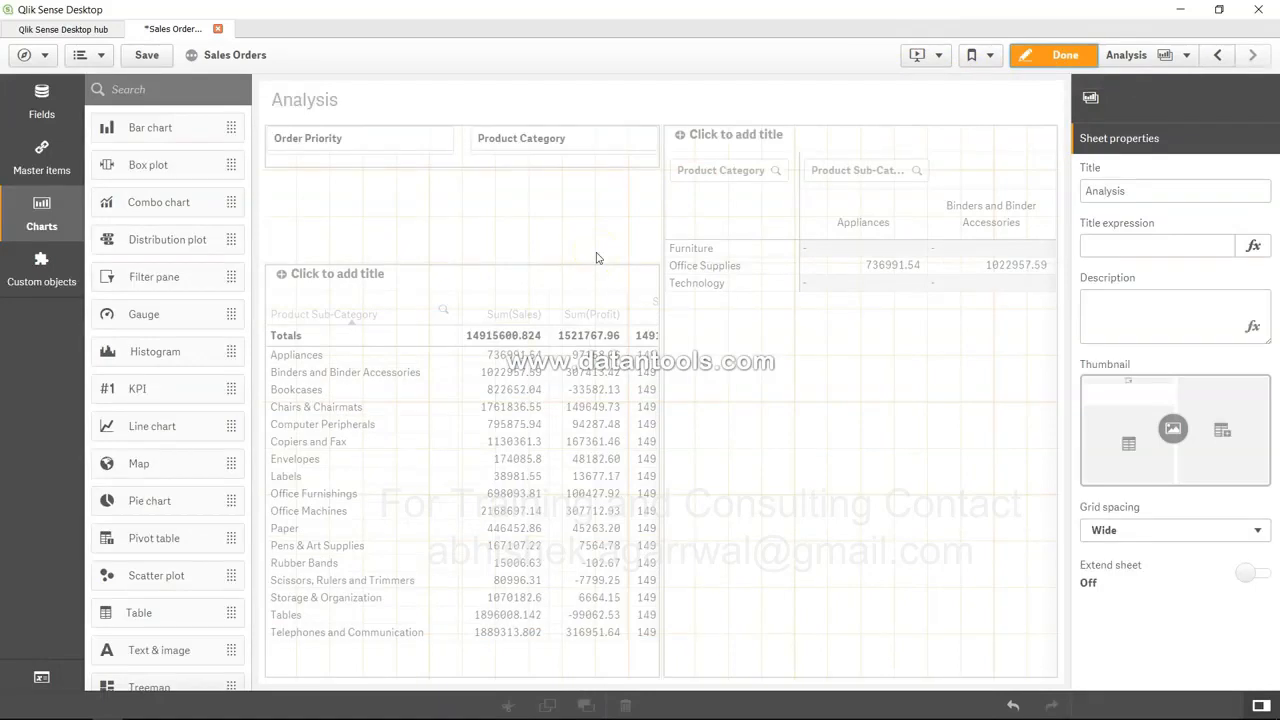
pyautogui.moveTo(190, 389); pyautogui.dragTo(355, 215)
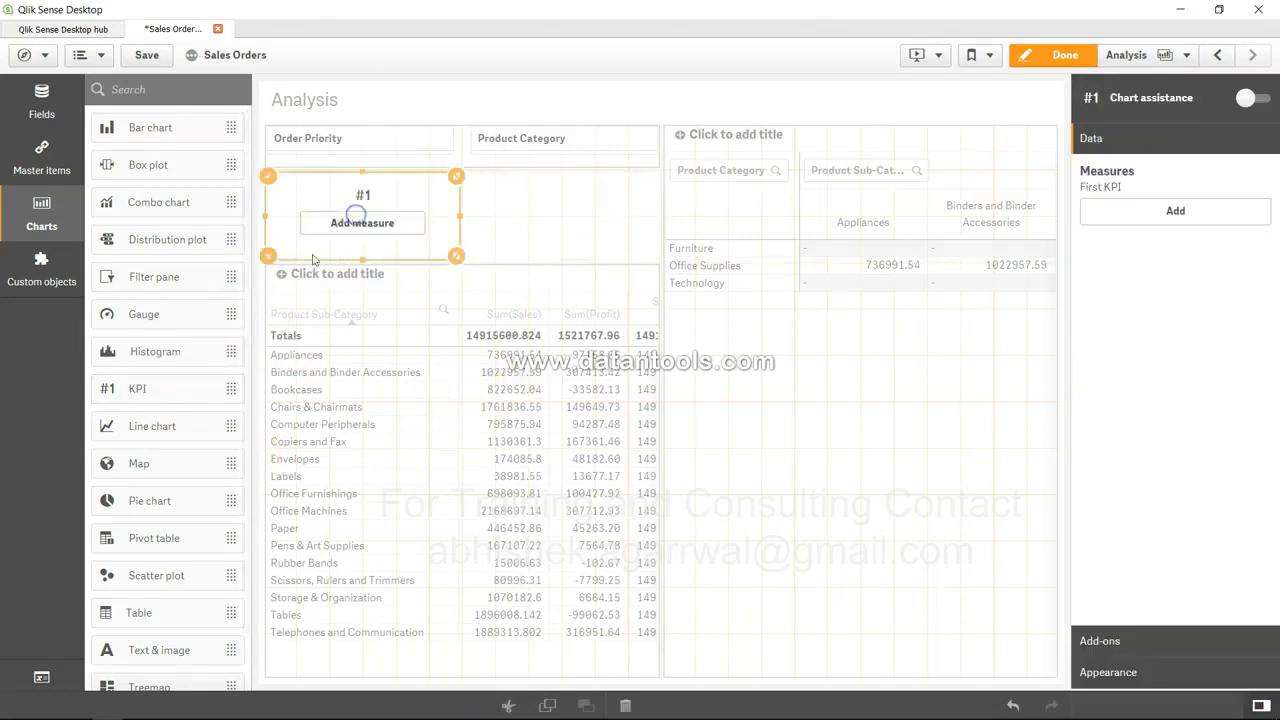
pyautogui.moveTo(198, 395); pyautogui.dragTo(563, 223)
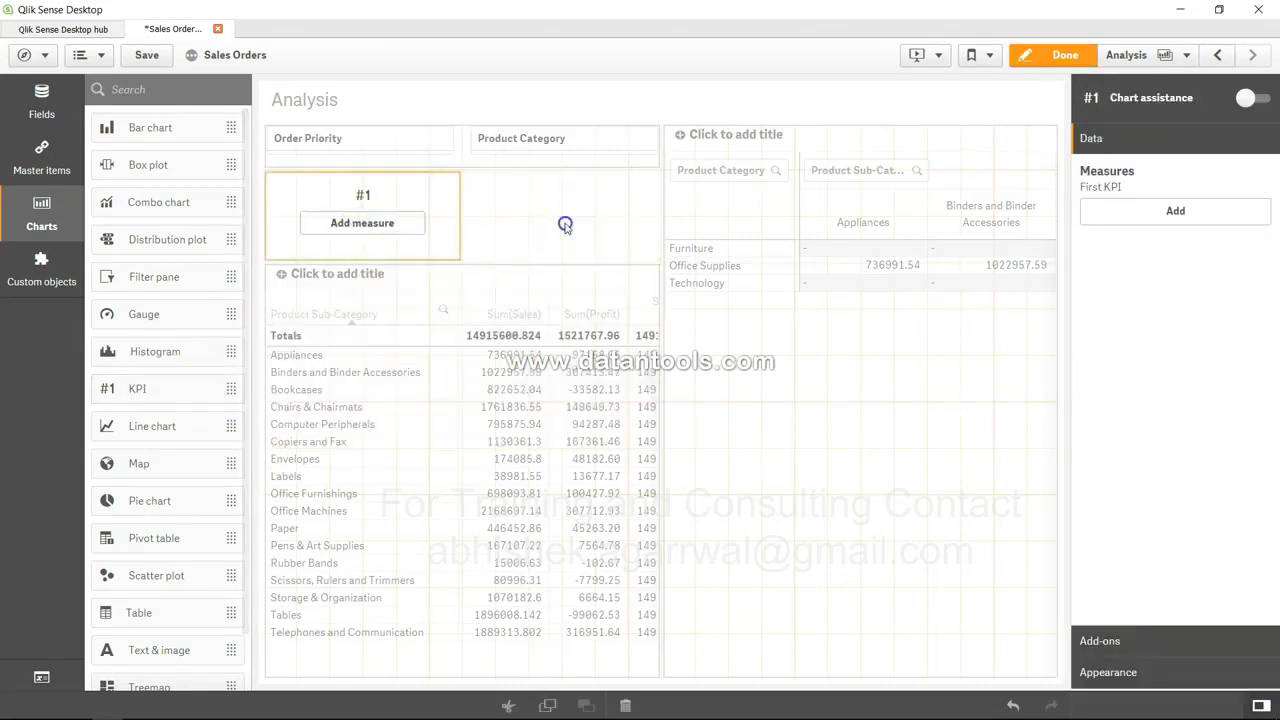
# Give the first KPI, below the Order Priority filter, the measure Count([Order Priority])
pyautogui.click(398, 222)
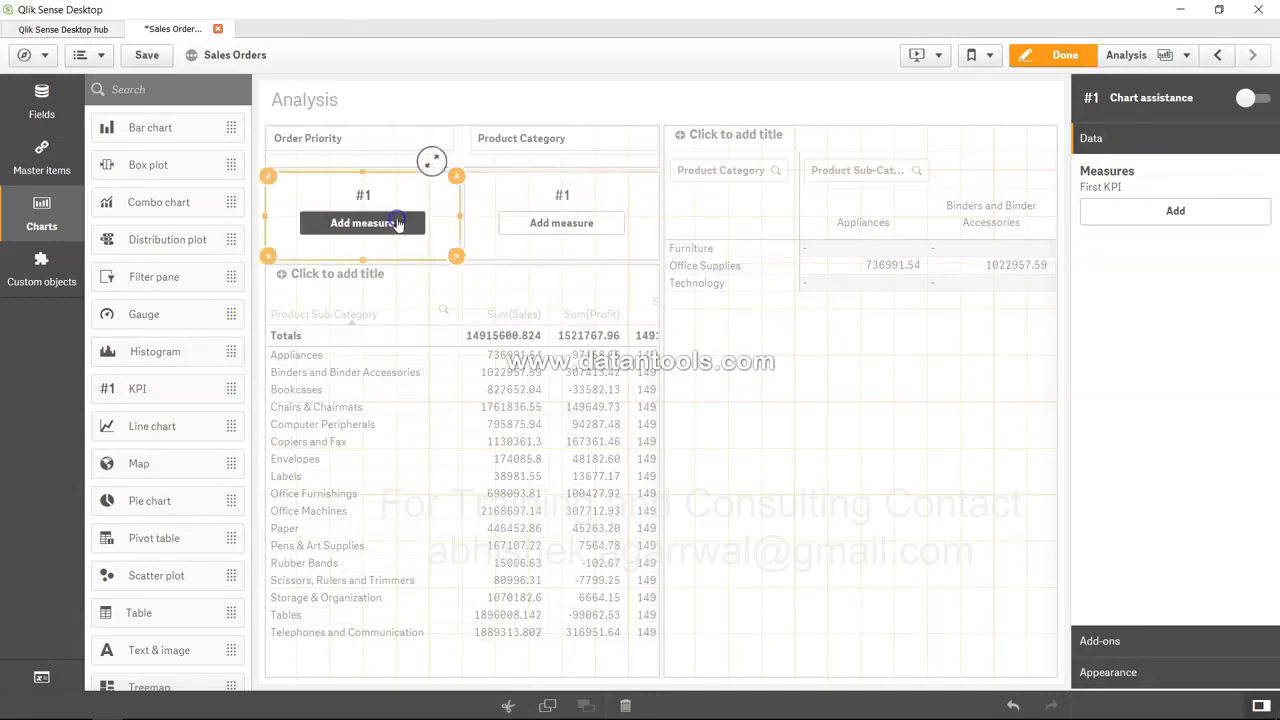
pyautogui.click(602, 118)
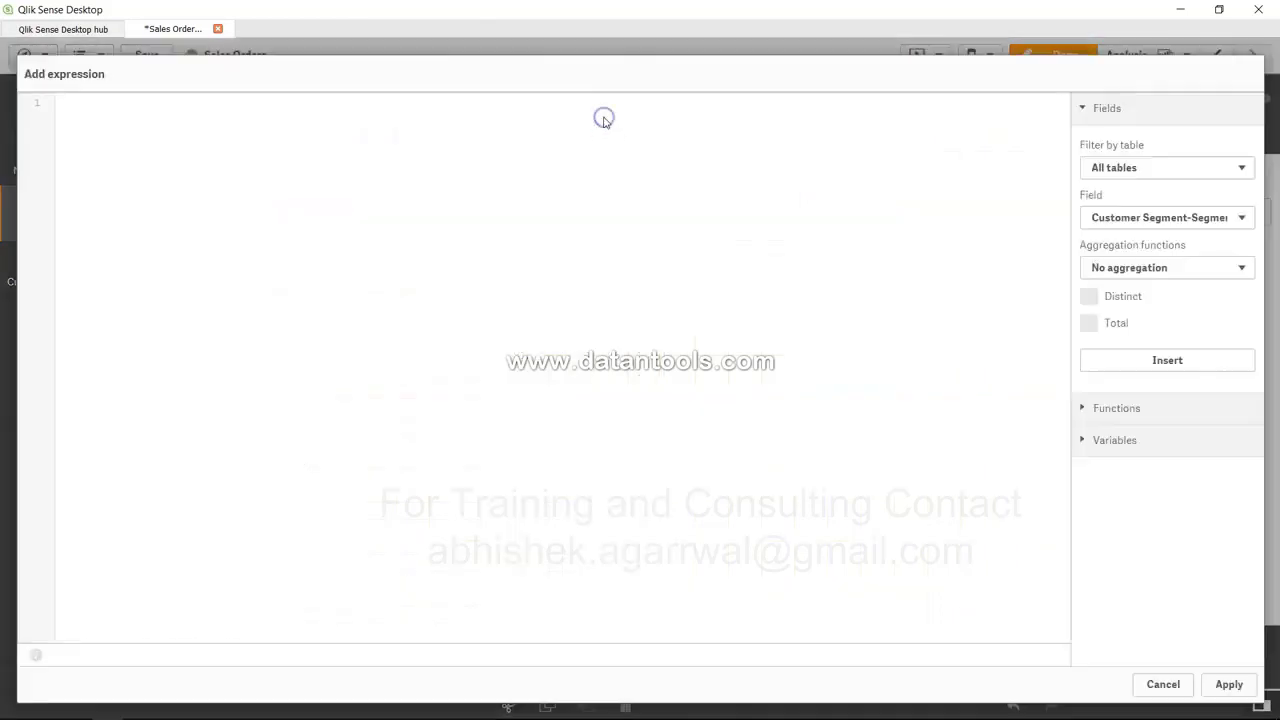
pyautogui.write('Co')
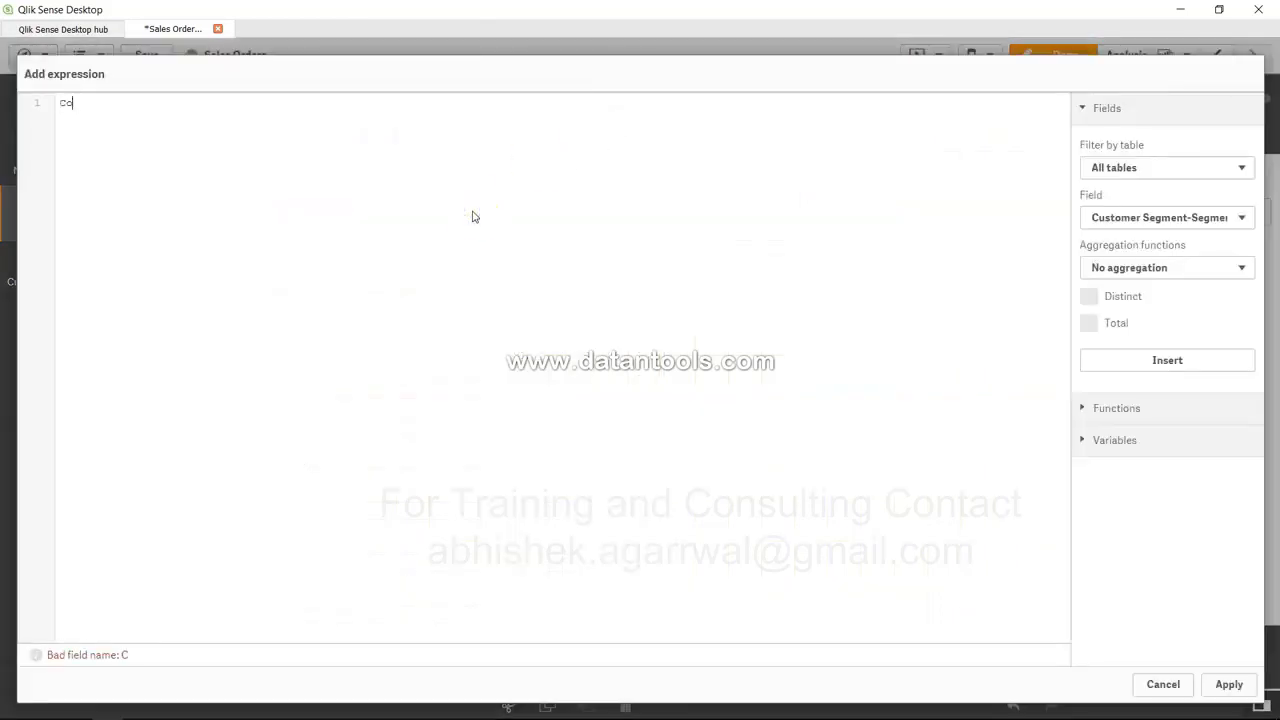
pyautogui.write('unt(order')
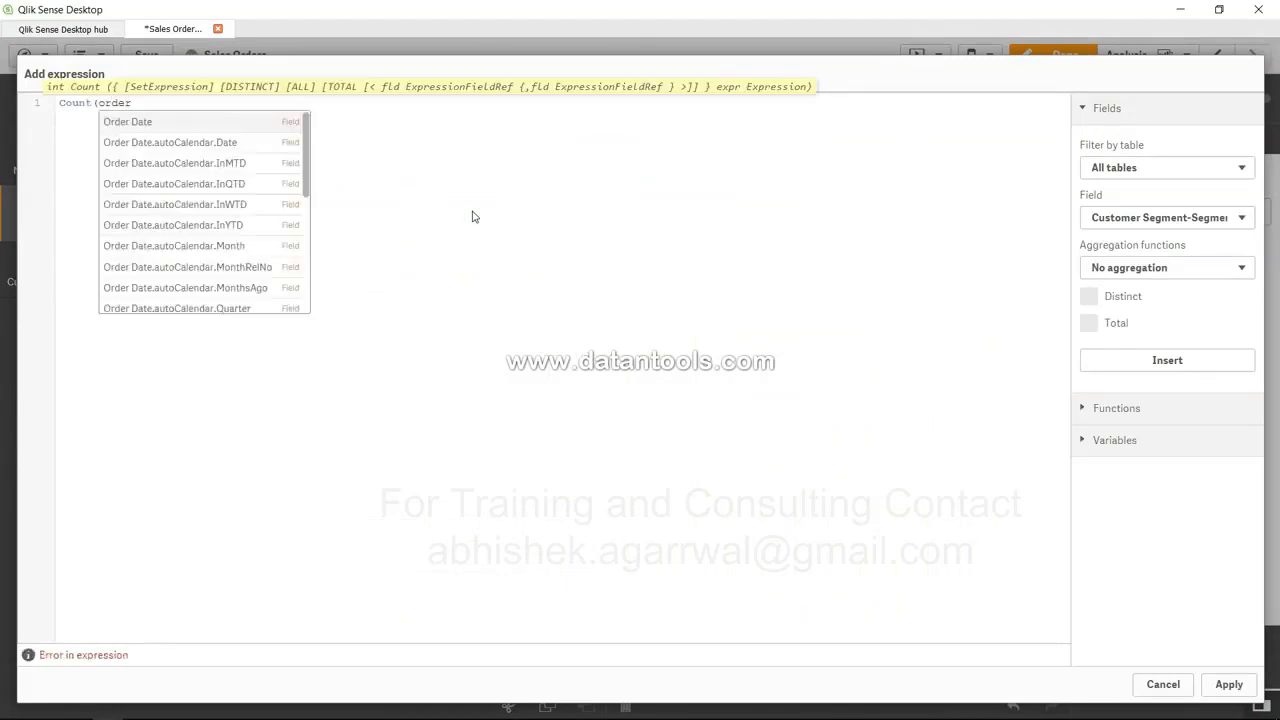
pyautogui.scroll(-5, 240, 243)
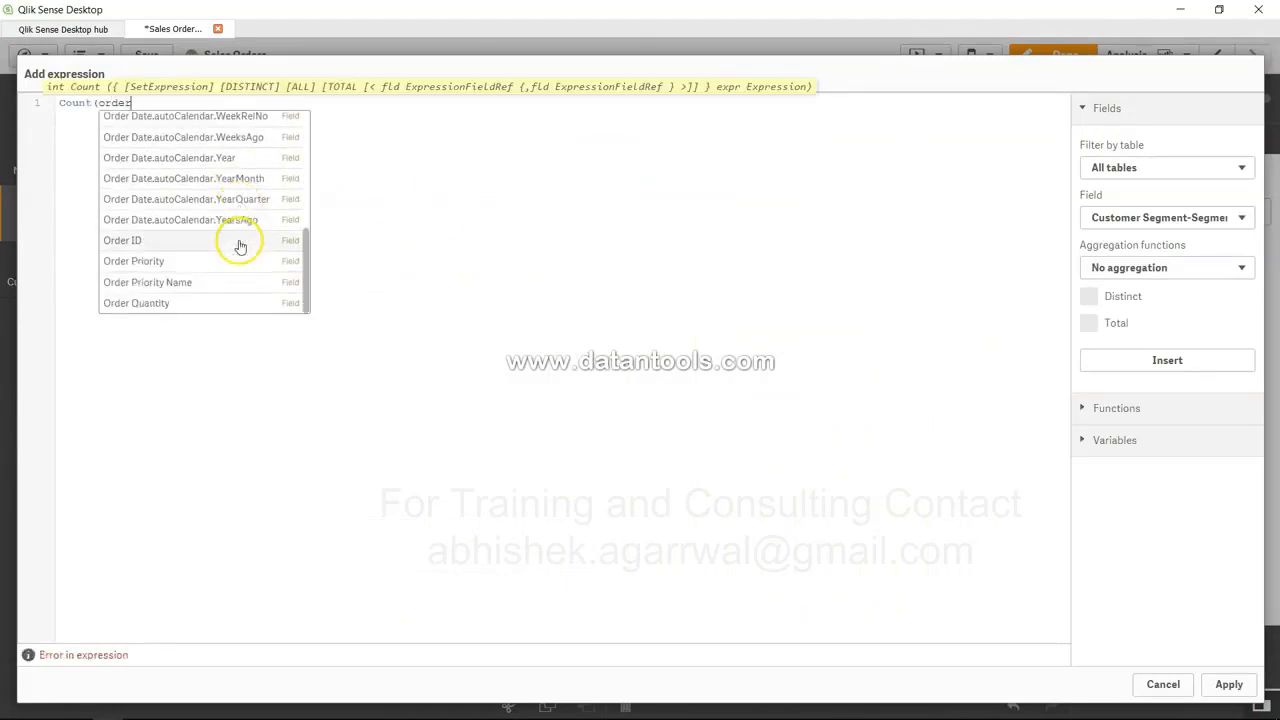
pyautogui.click(222, 266)
pyautogui.write(')')
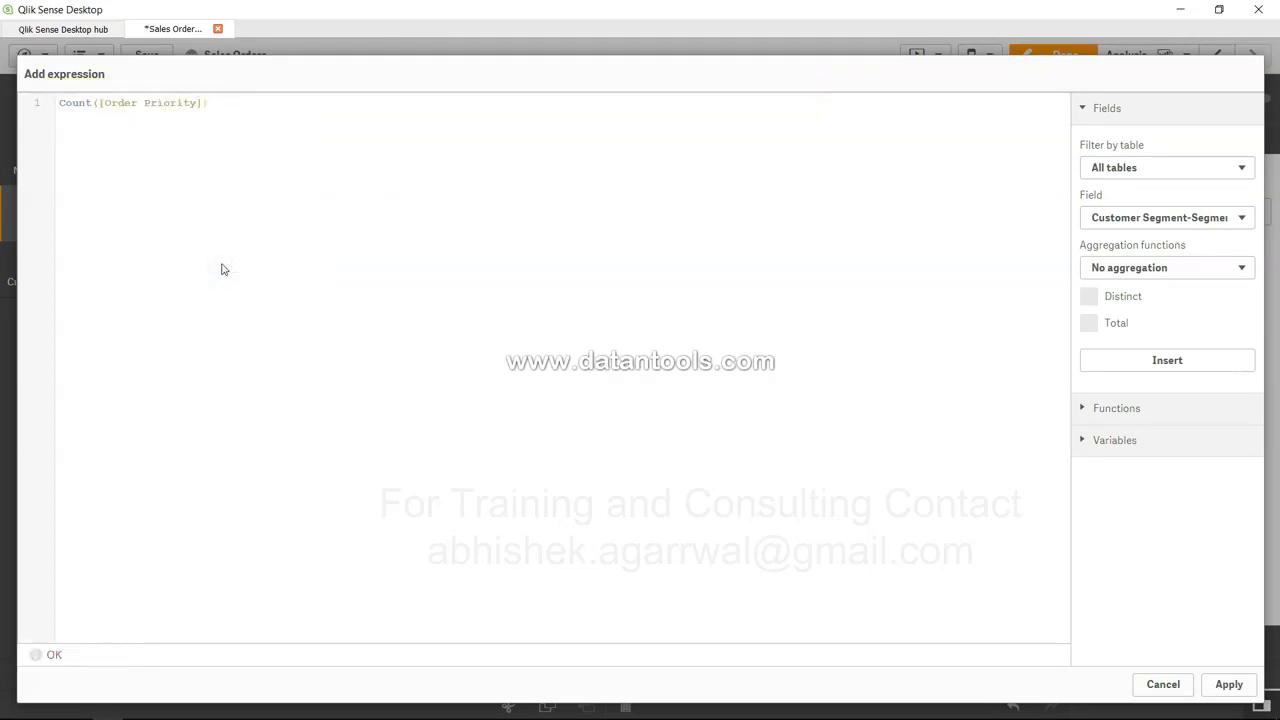
pyautogui.click(1229, 684)
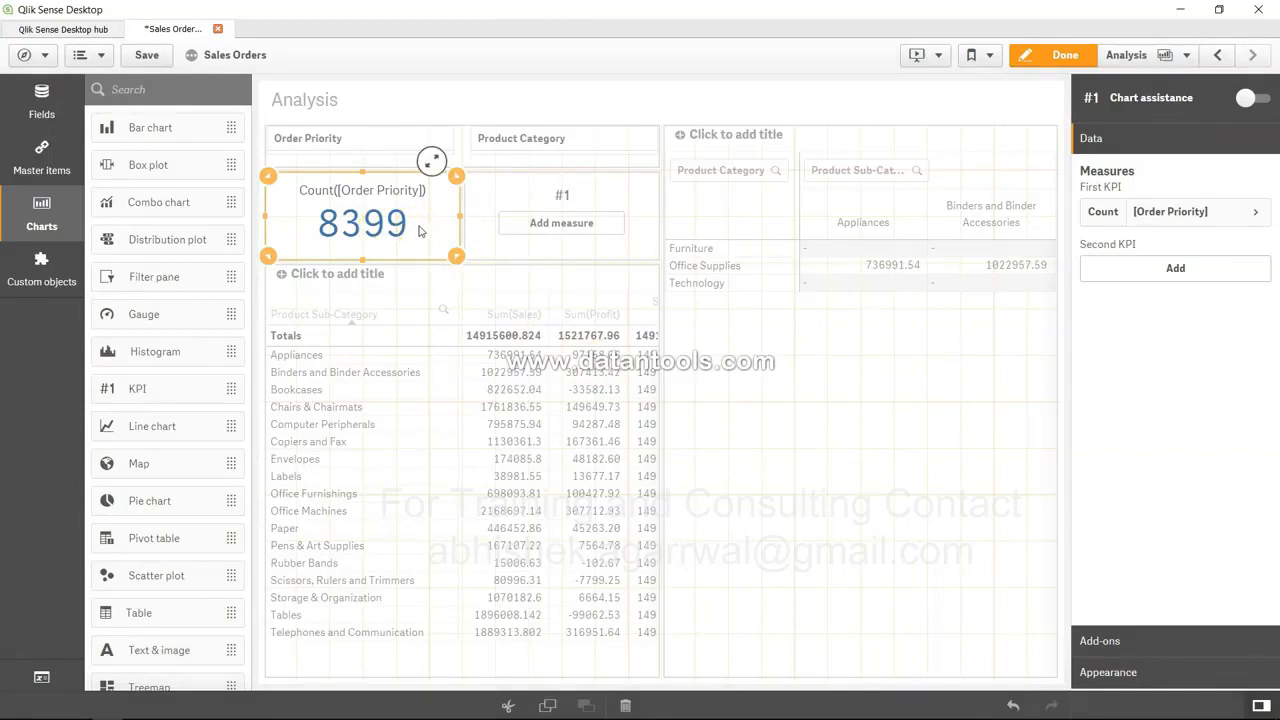
# Give the second KPI, below the Product Category filter, the measure Count(distinct [Order Priority])
pyautogui.click(570, 230)
pyautogui.click(792, 122)
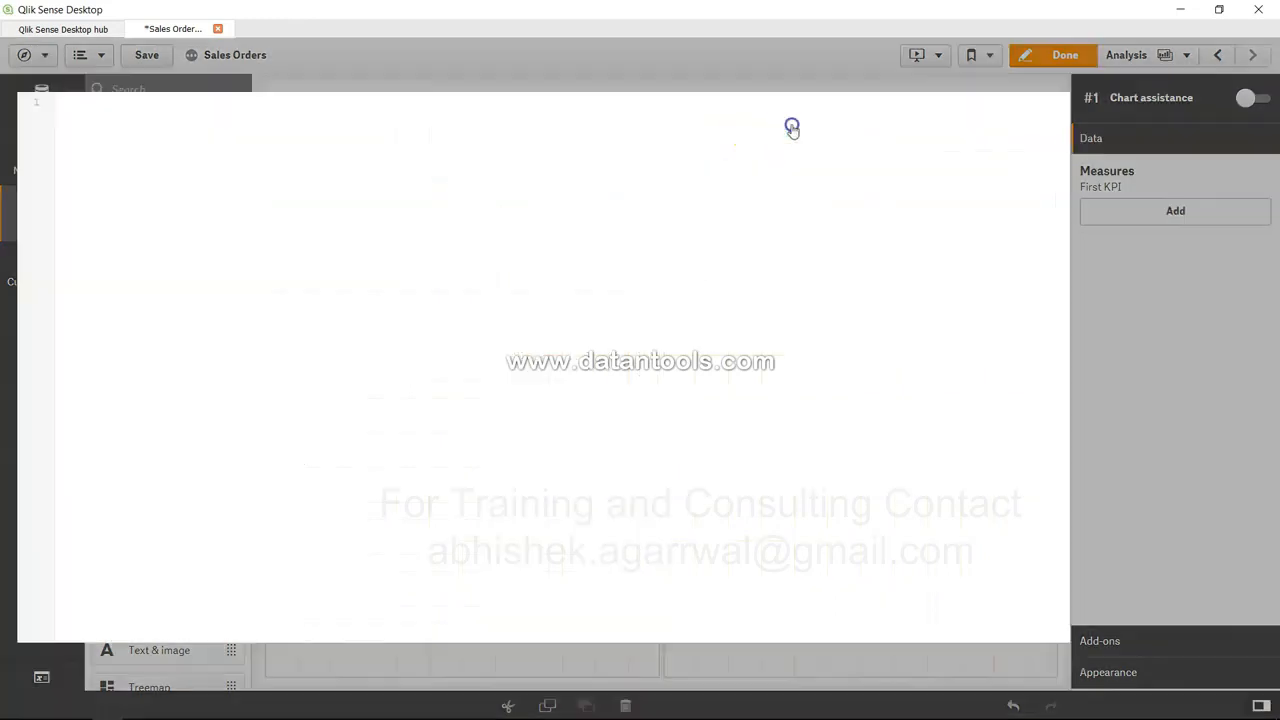
pyautogui.click(708, 142)
pyautogui.write('Cou')
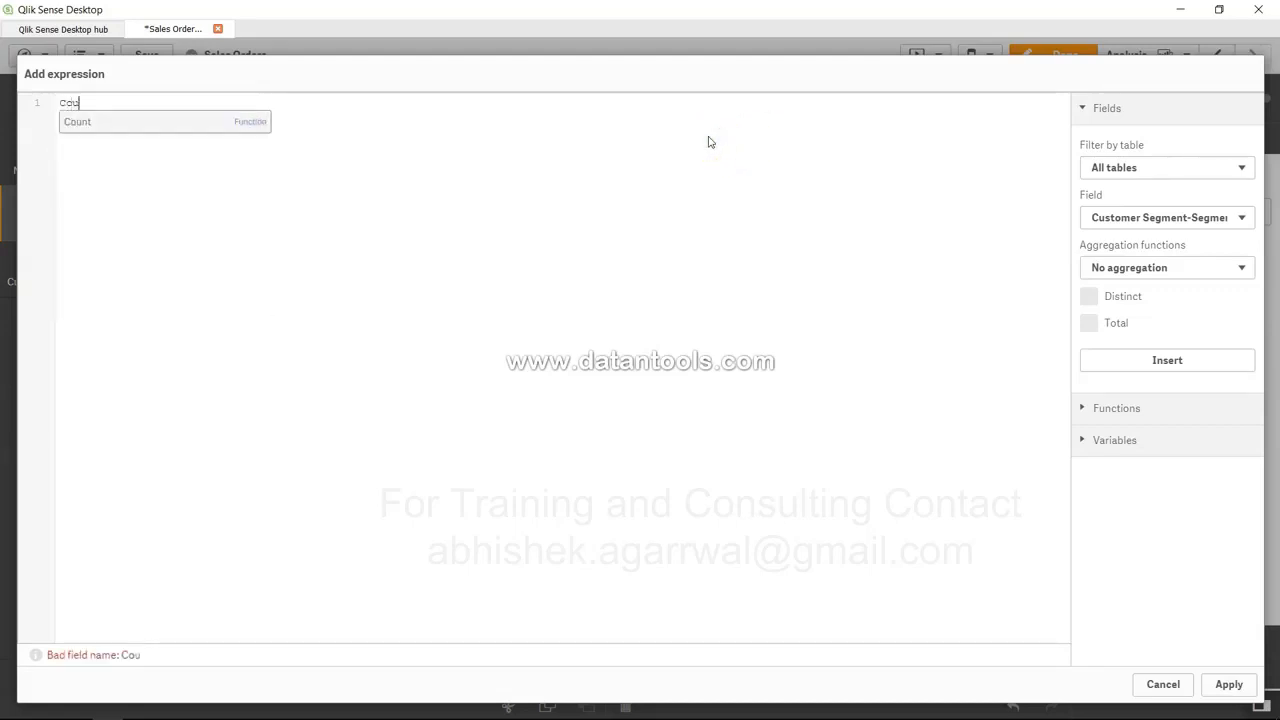
pyautogui.write('nt(dis')
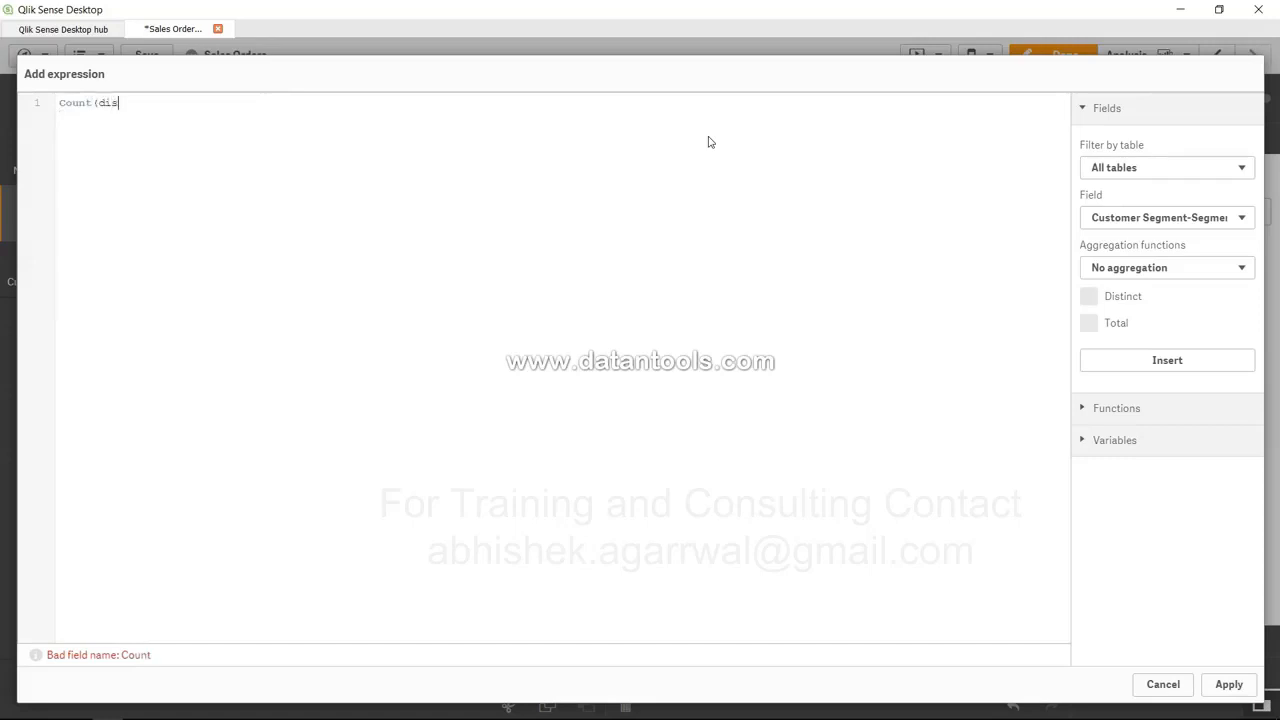
pyautogui.write('tinct Order')
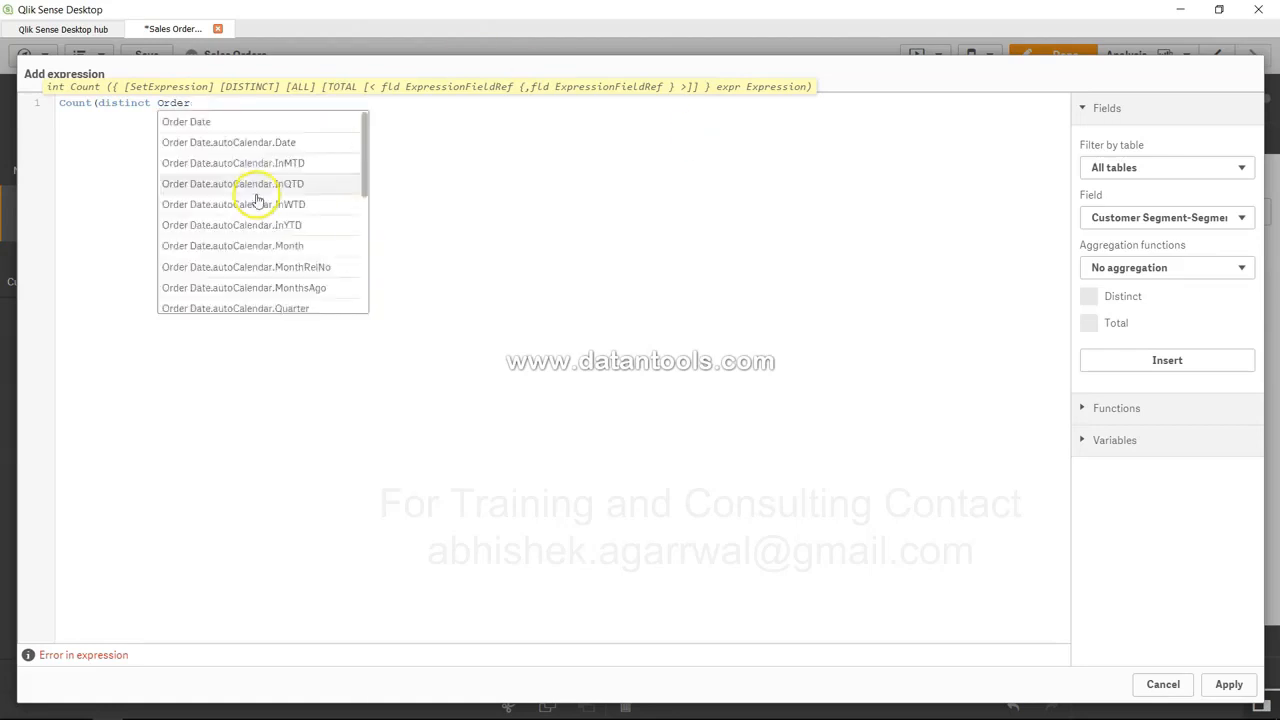
pyautogui.scroll(-5, 242, 275)
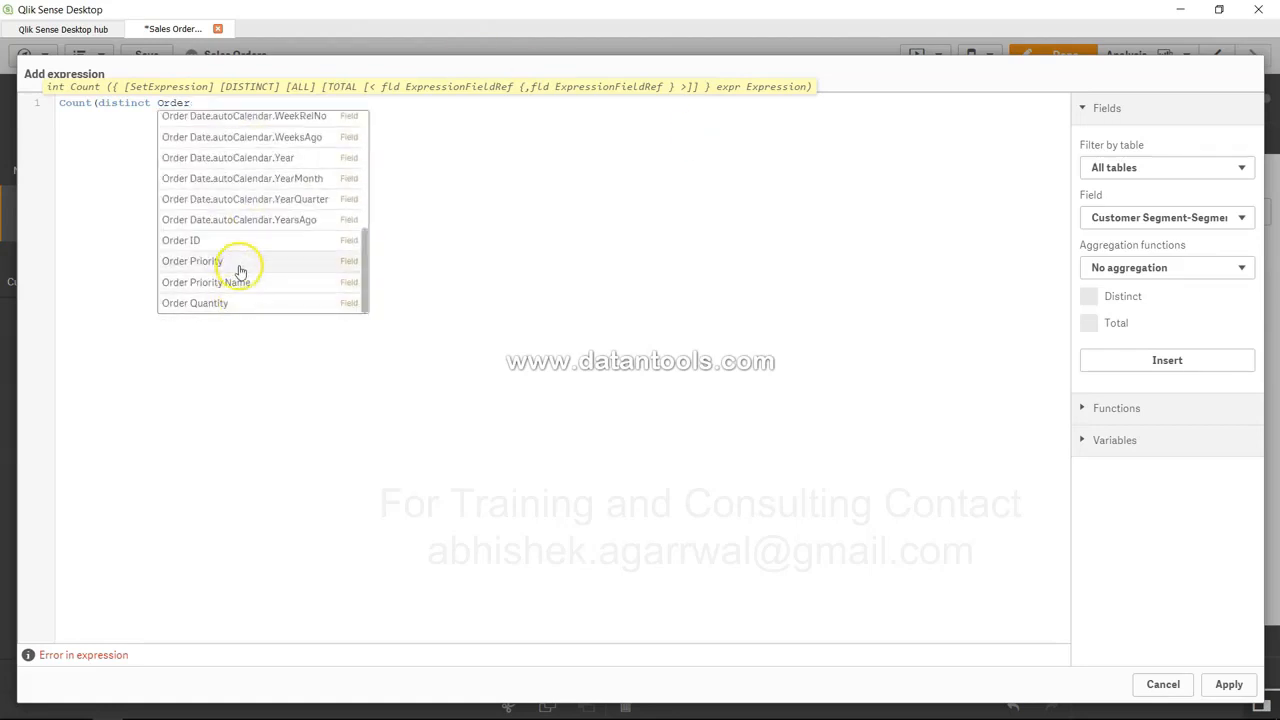
pyautogui.click(238, 264)
pyautogui.write(')')
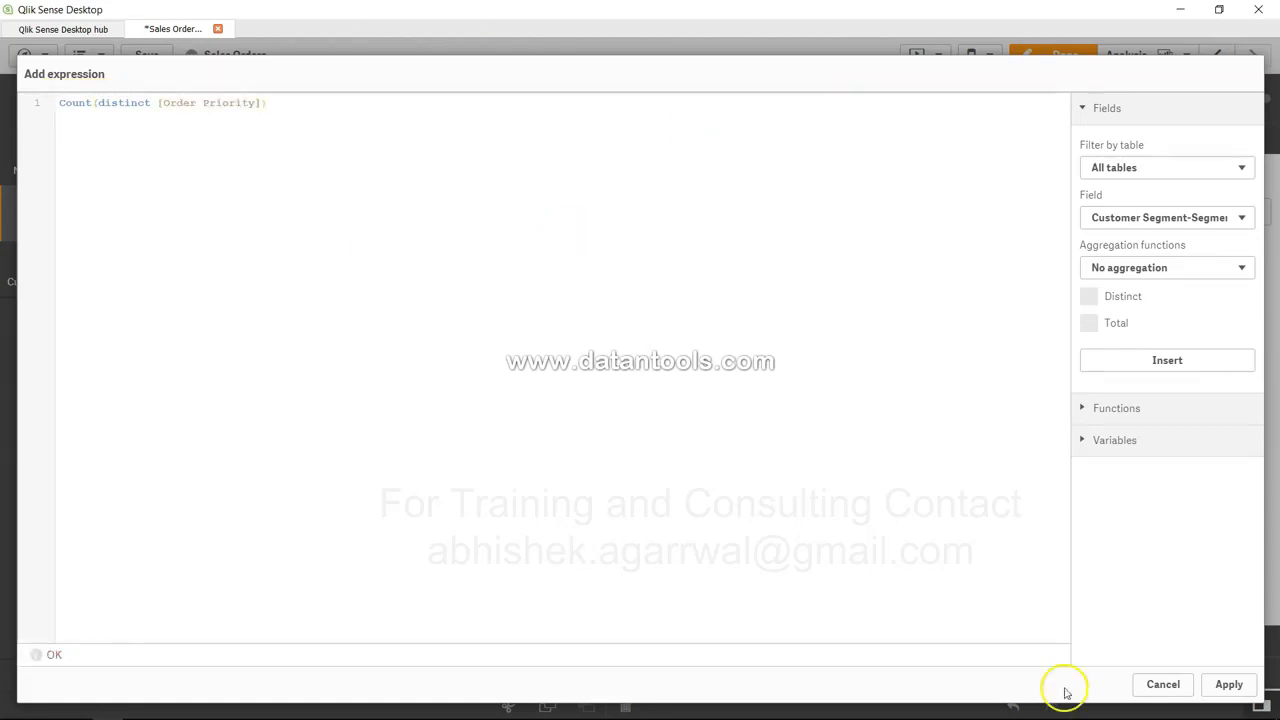
pyautogui.click(1229, 684)
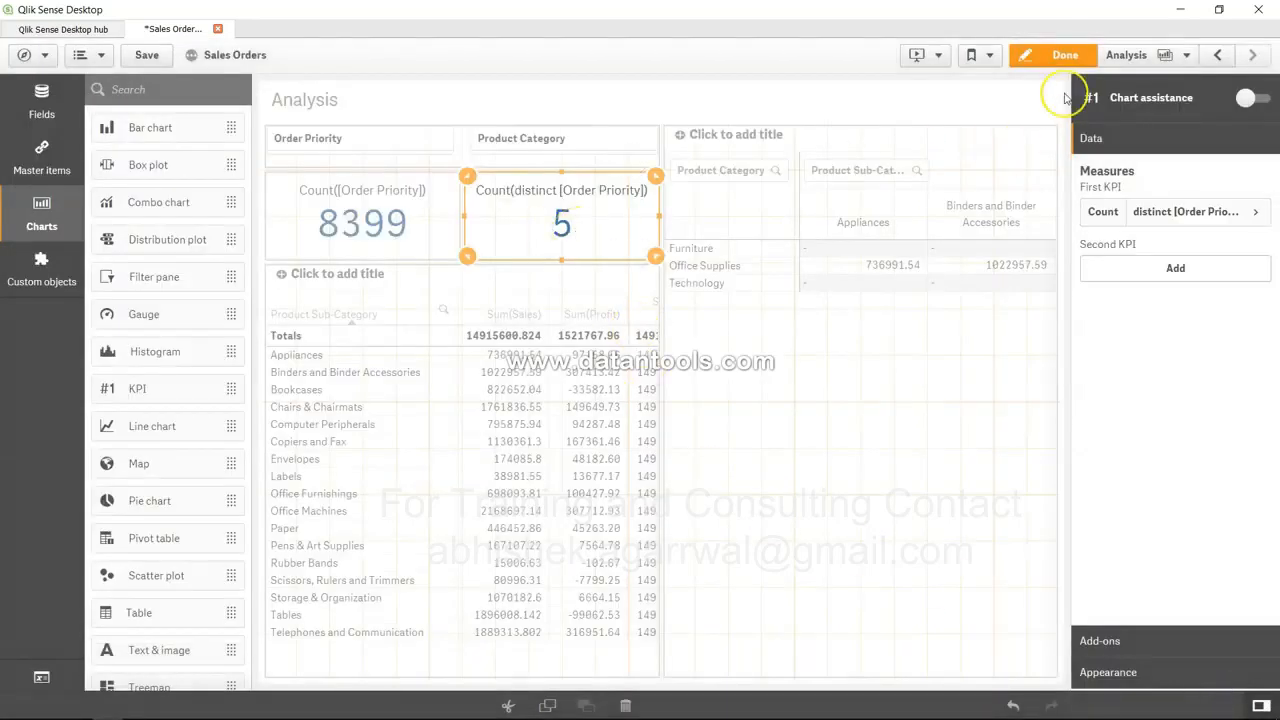
# Finish editing the sheet and open the Order Priority value list to check it against the distinct count KPI
pyautogui.click(1058, 55)
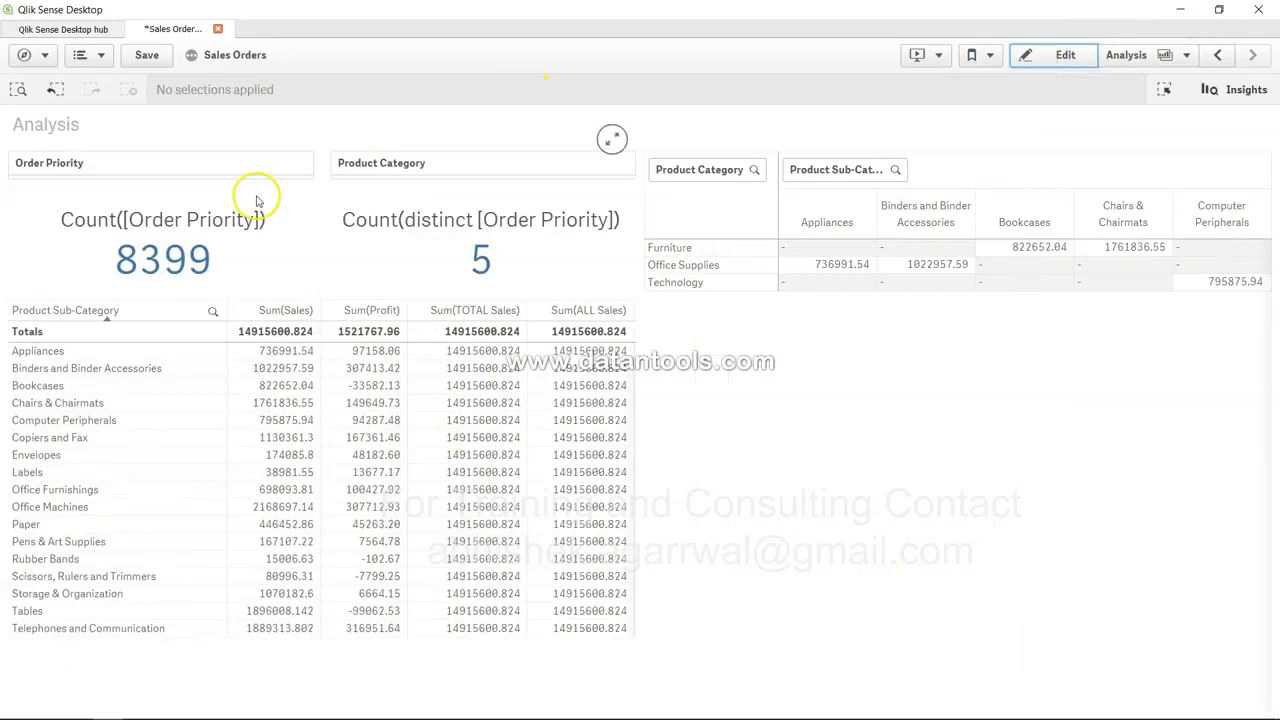
pyautogui.click(231, 171)
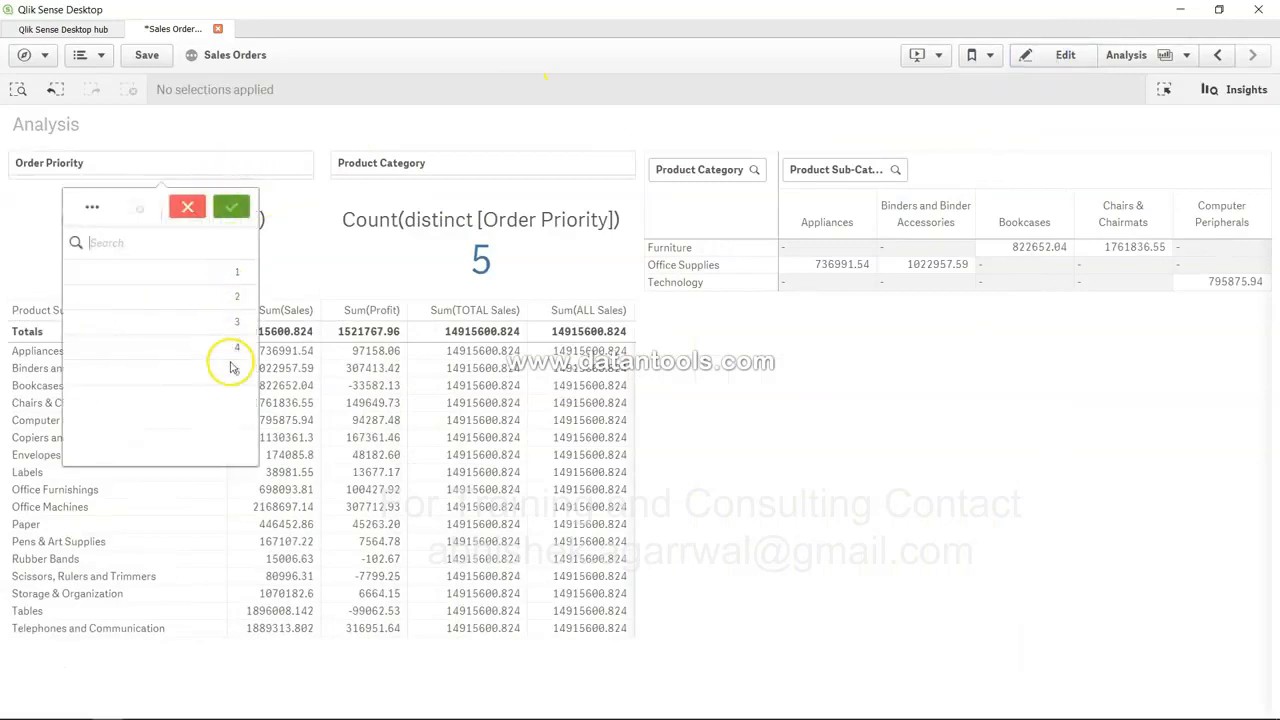
# Close the Order Priority value list, reopen the sheet for editing and place a table in the empty area below the pivot table
pyautogui.click(398, 271)
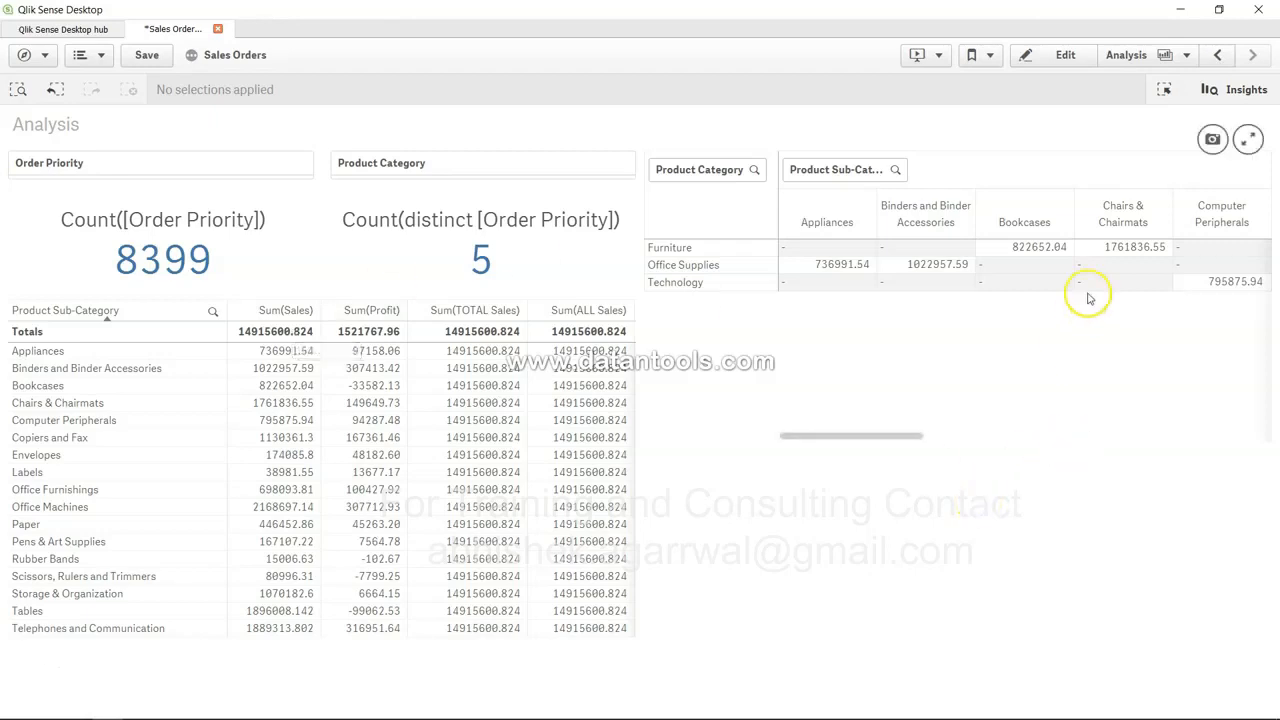
pyautogui.click(1063, 56)
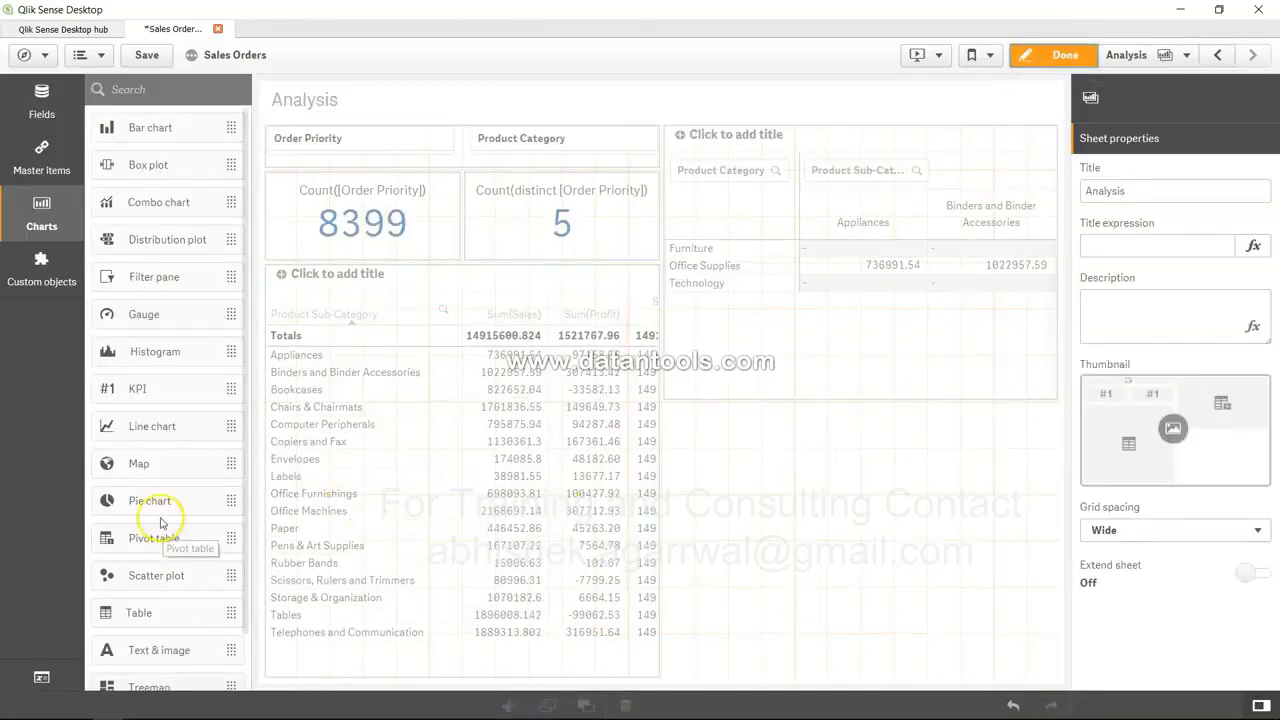
pyautogui.moveTo(168, 614); pyautogui.dragTo(857, 487)
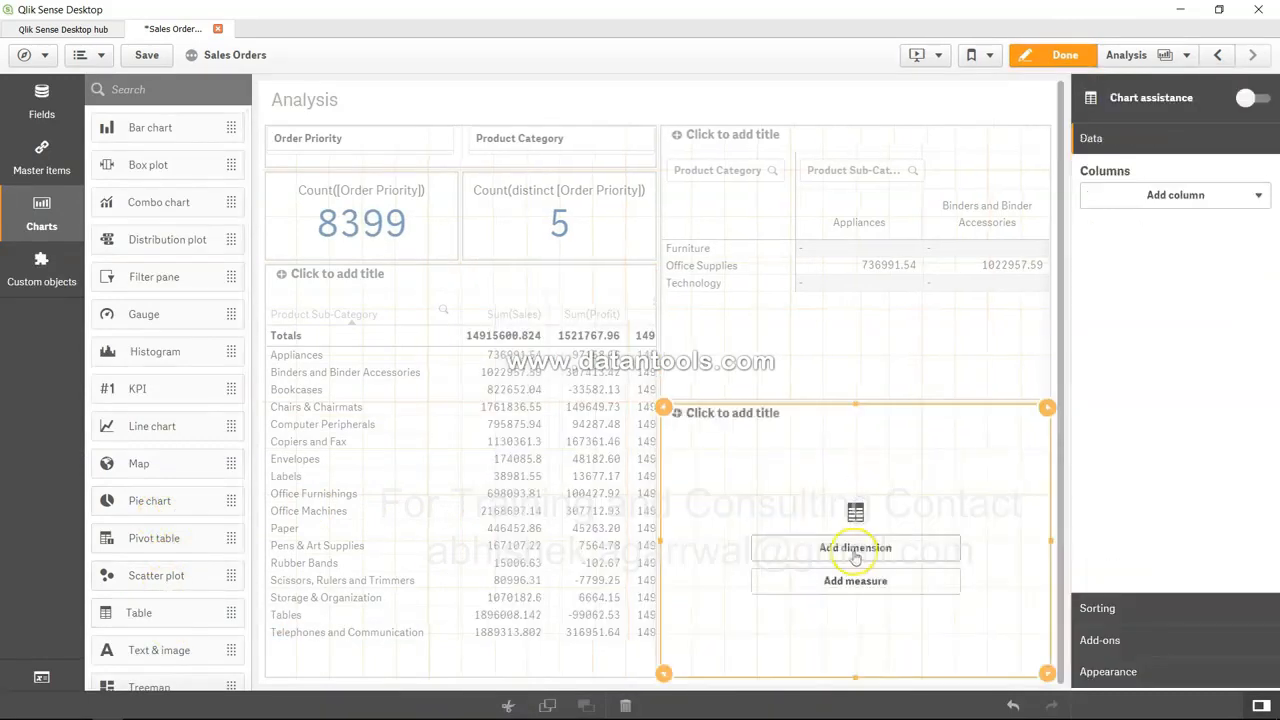
# Give the new table a calculated dimension with the expression Class(Sales, 100)
pyautogui.click(878, 552)
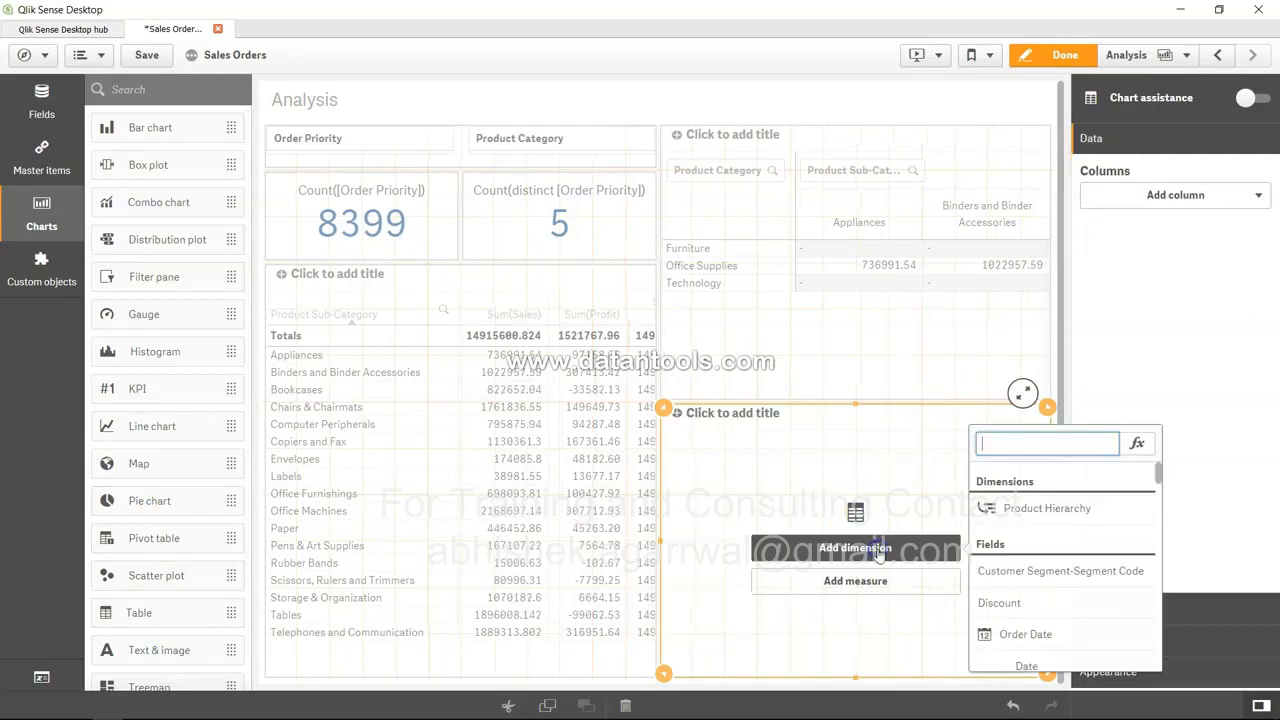
pyautogui.click(1137, 450)
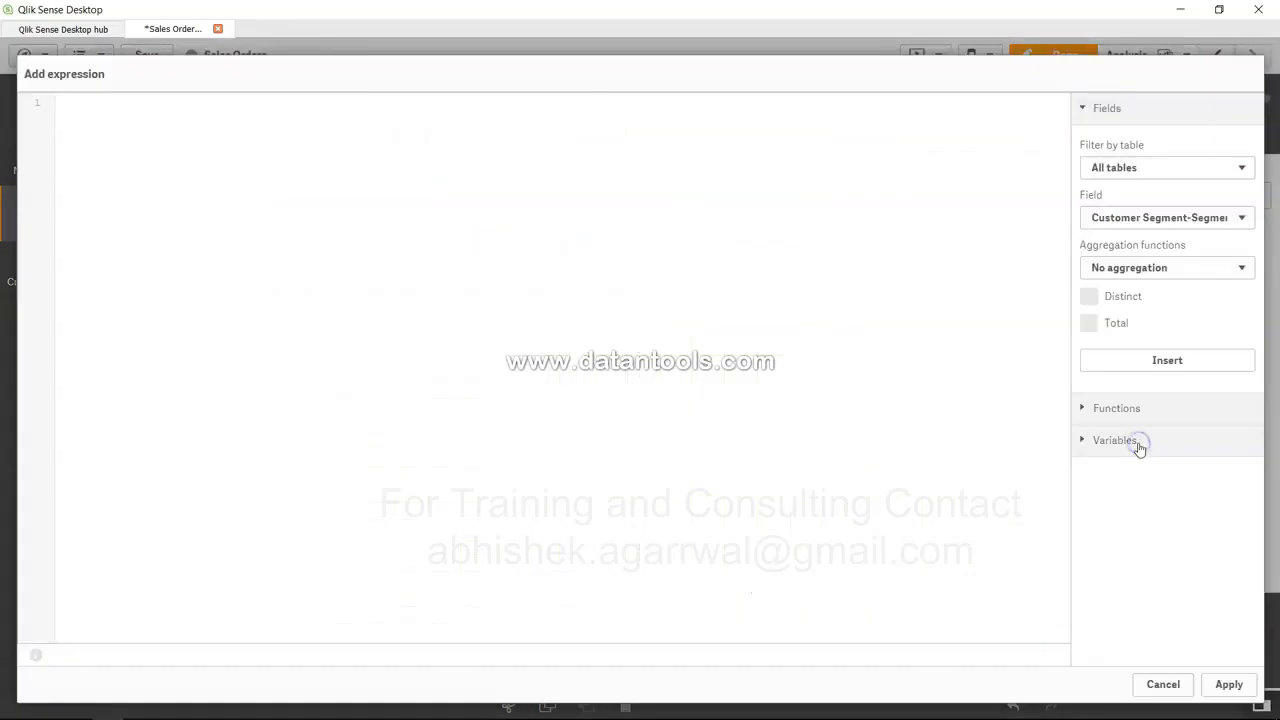
pyautogui.click(503, 274)
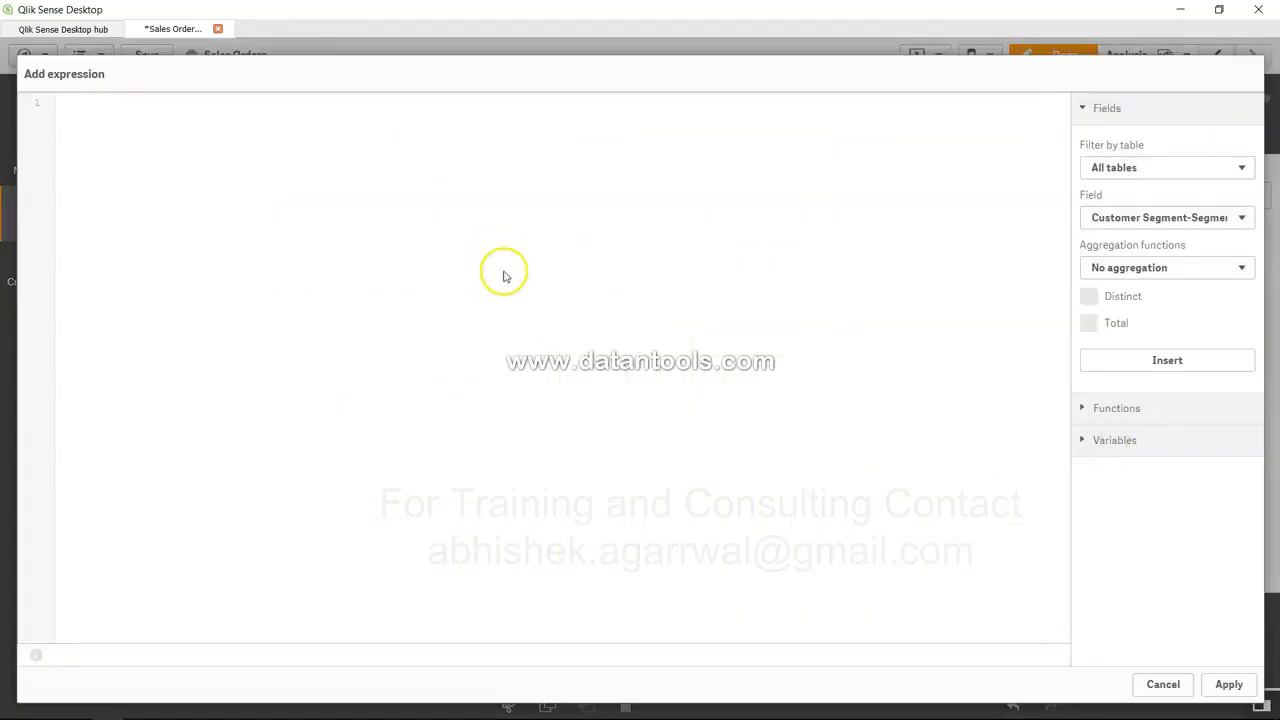
pyautogui.write('Class')
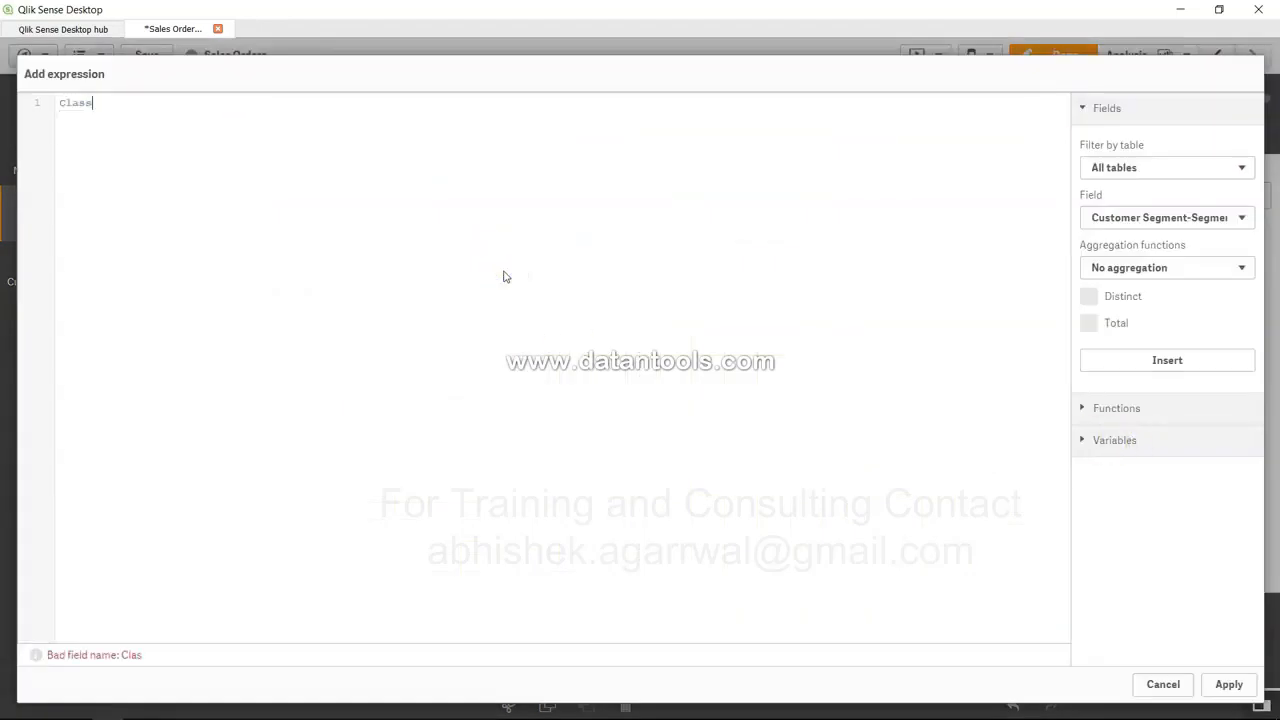
pyautogui.write('(')
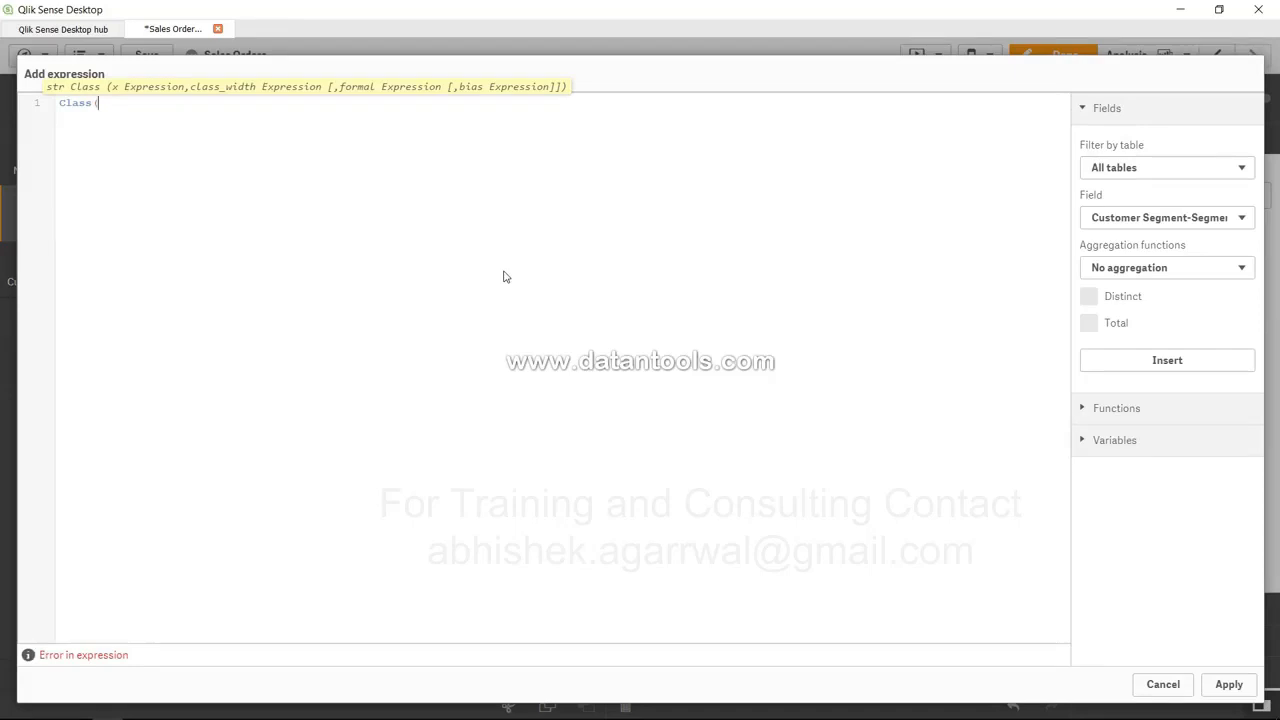
pyautogui.write('$ales')
pyautogui.write(', 100)')
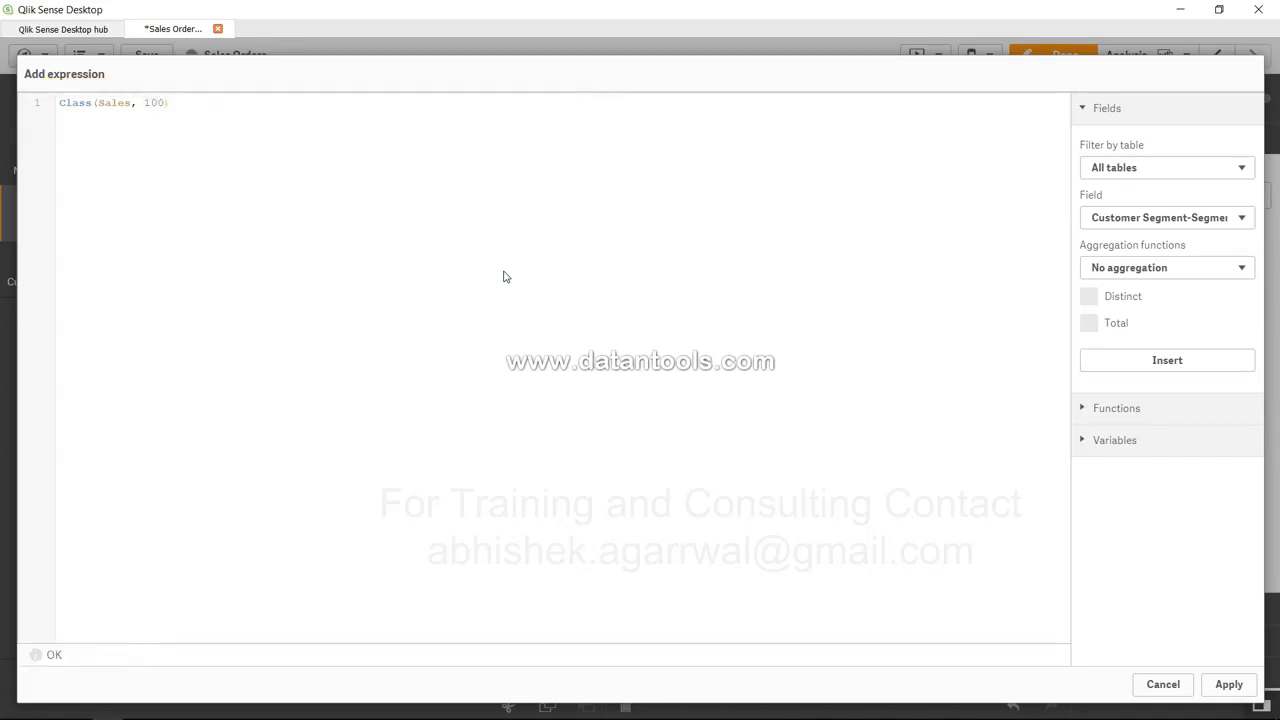
pyautogui.click(1228, 686)
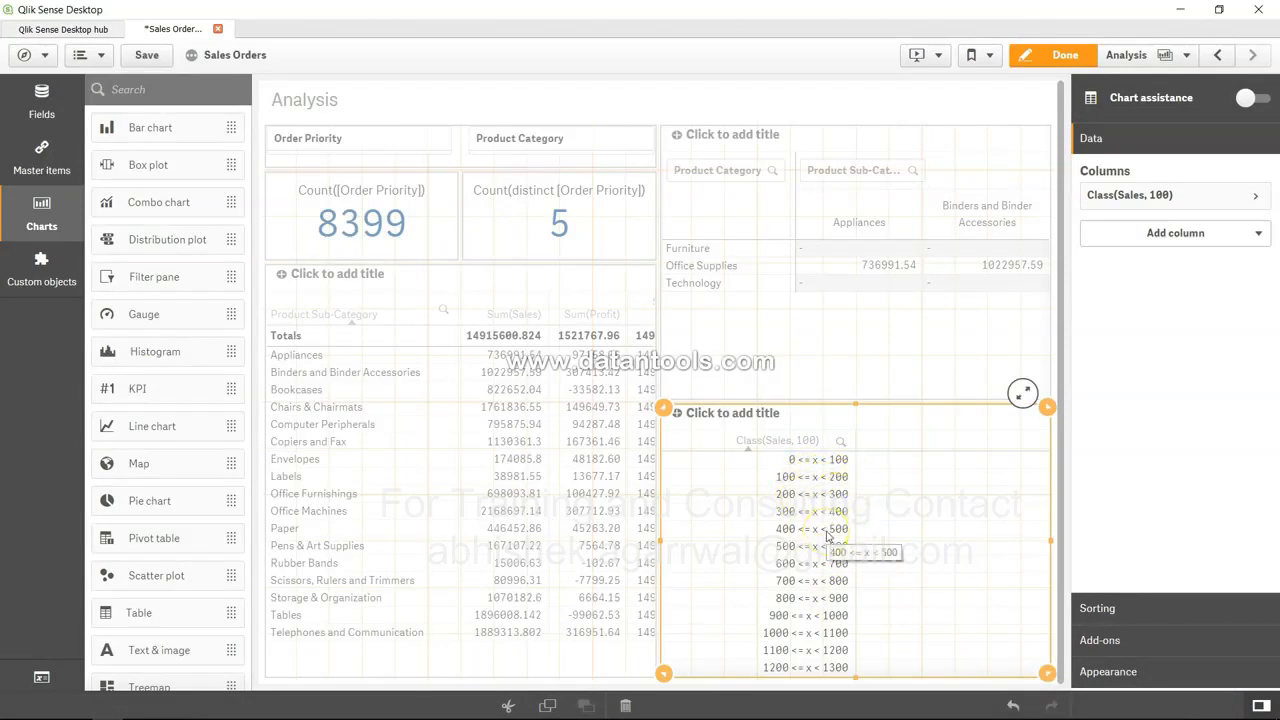
pyautogui.click(1198, 234)
pyautogui.click(1186, 273)
pyautogui.press('Escape')
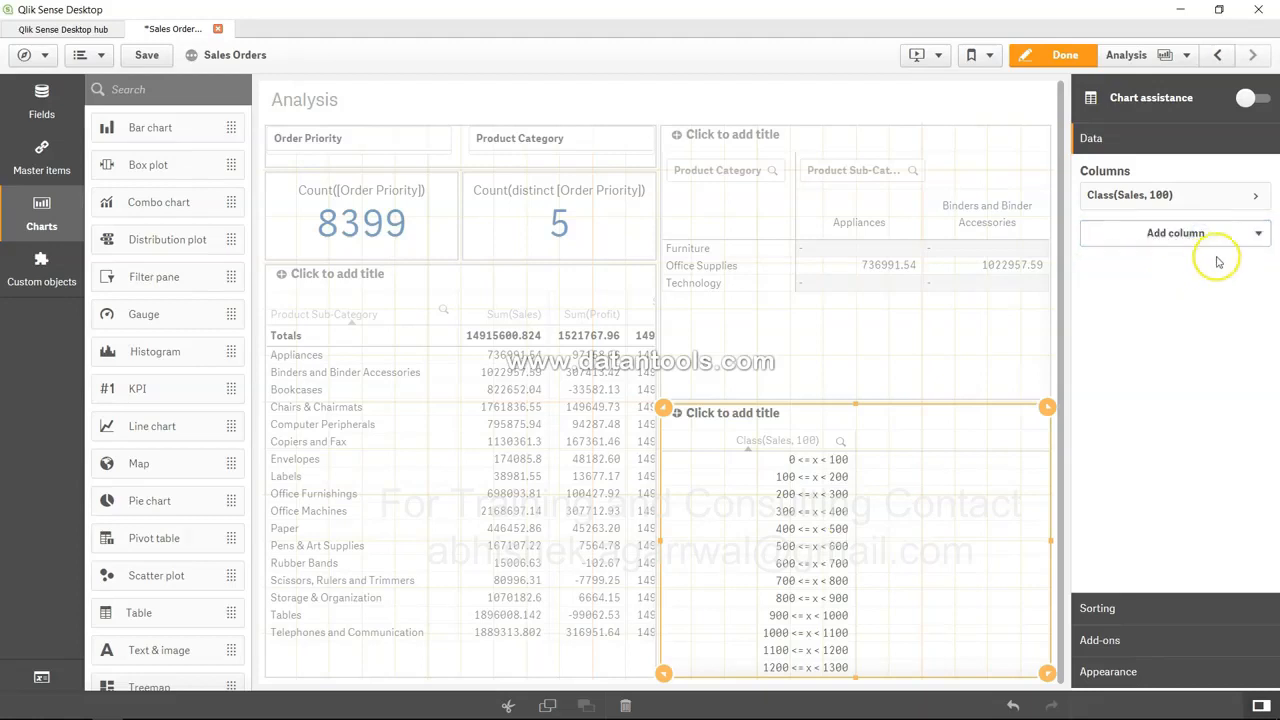
# Add the measure Sum(Sales) to the sales class table
pyautogui.click(1220, 247)
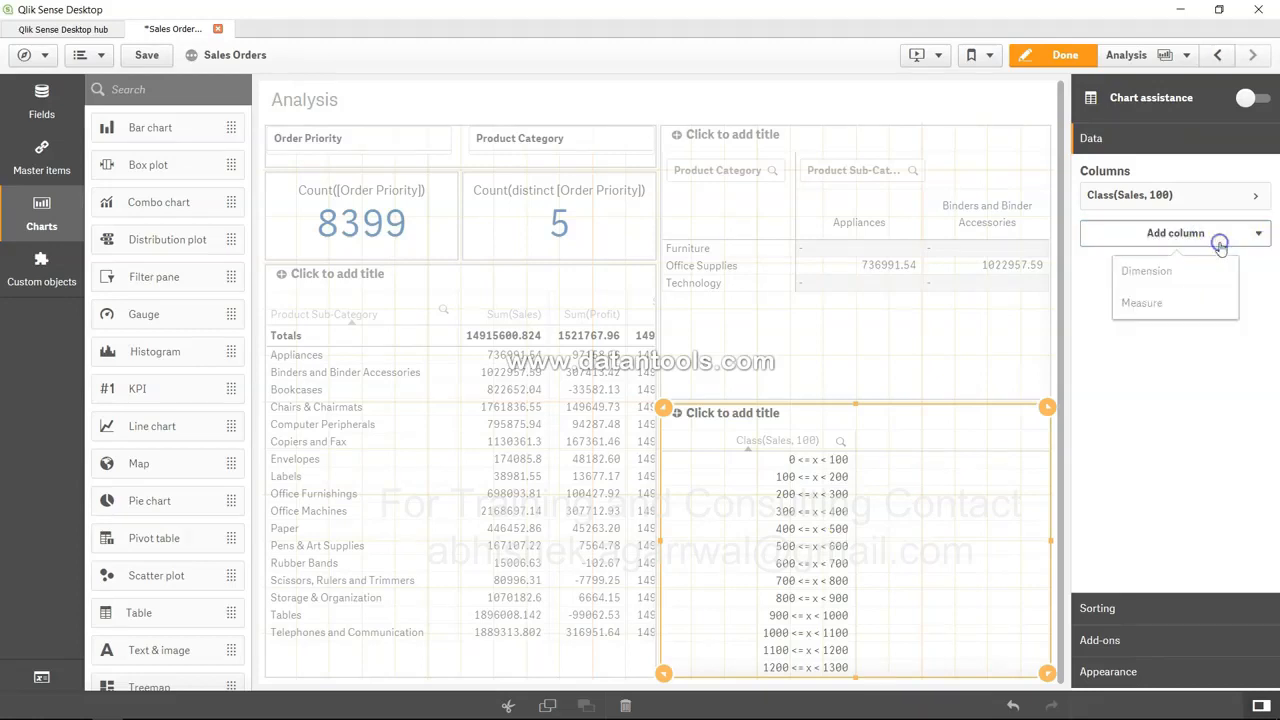
pyautogui.click(1190, 302)
pyautogui.write('Sum(Sales)')
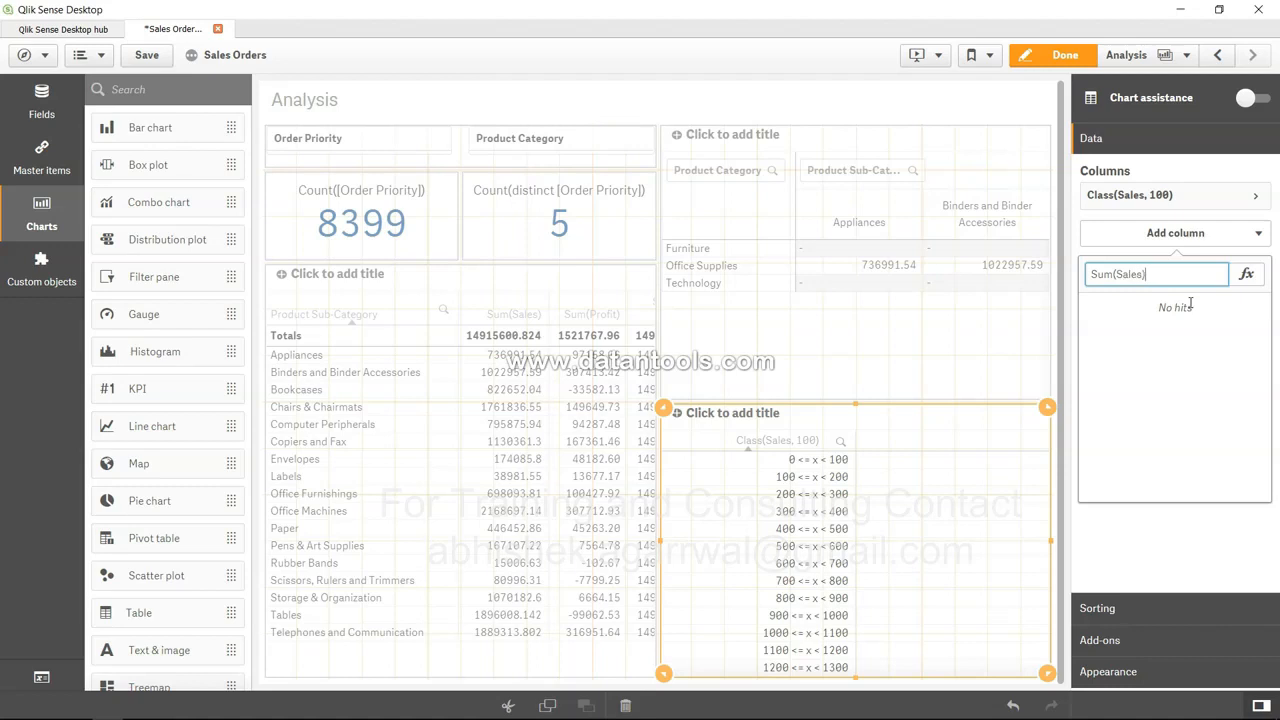
pyautogui.press('Return')
# Add a second measure, Count(Sales), to the sales class table
pyautogui.click(1170, 274)
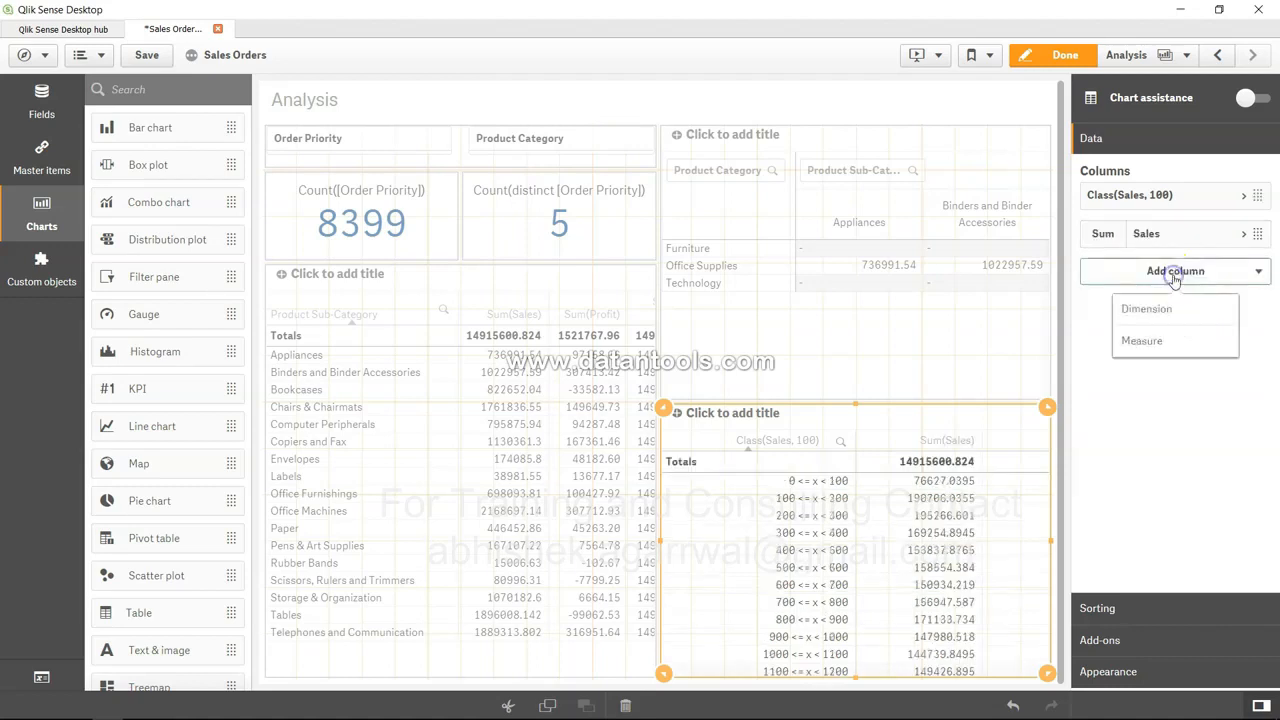
pyautogui.click(1158, 340)
pyautogui.write('Sum(')
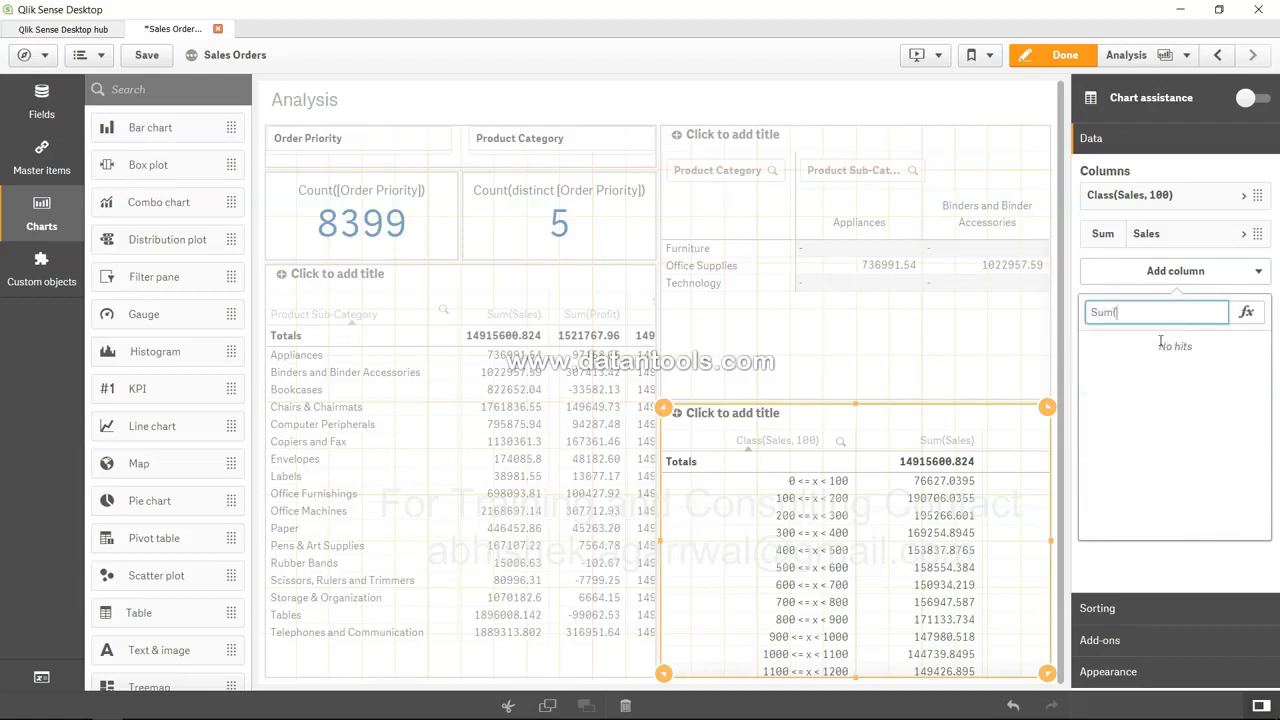
pyautogui.press('BackSpace')
pyautogui.press('BackSpace')
pyautogui.press('BackSpace')
pyautogui.press('BackSpace')
pyautogui.write('Count')
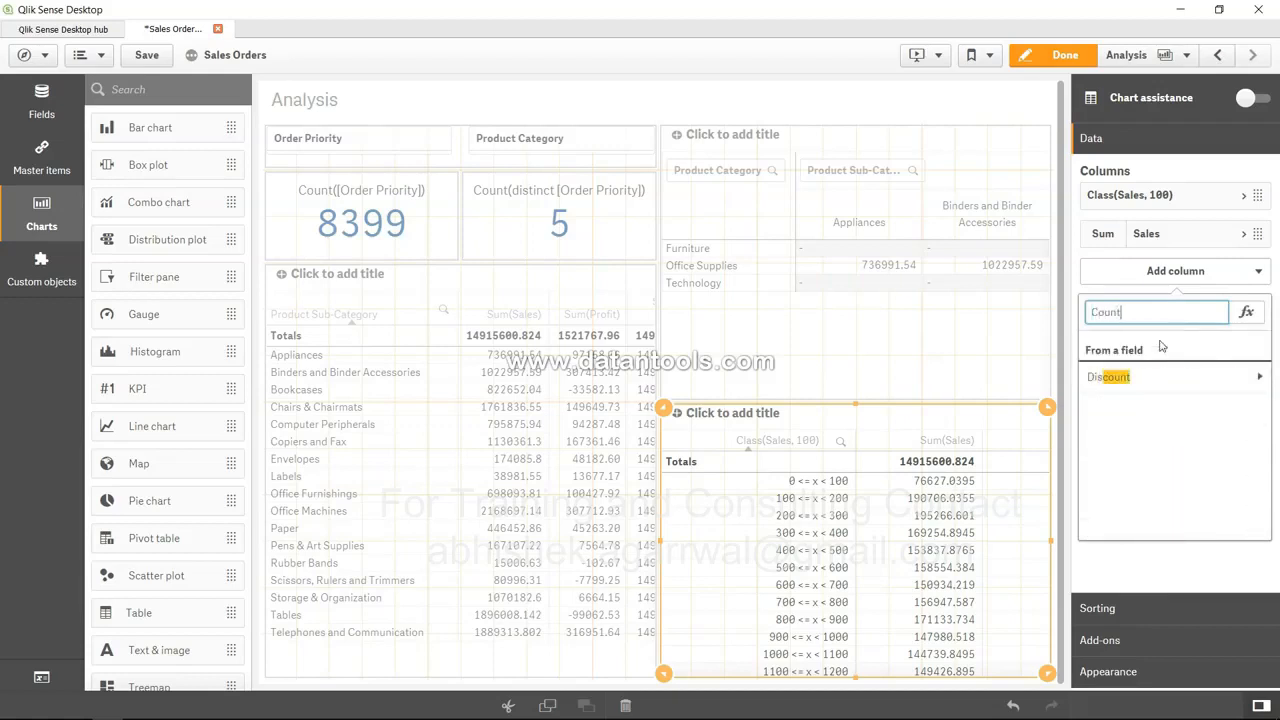
pyautogui.write('(Sales)')
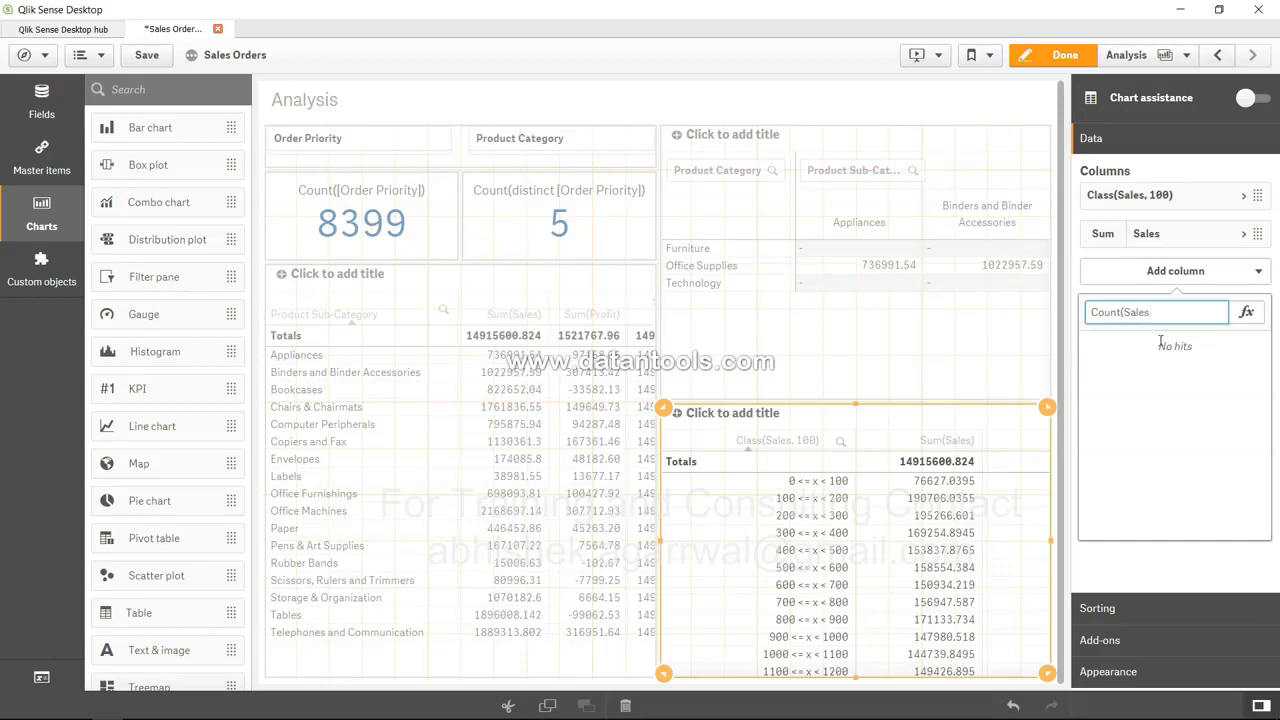
pyautogui.press('Return')
# Finish editing the sheet and review the sales class ranges with their sums and counts
pyautogui.click(1060, 55)
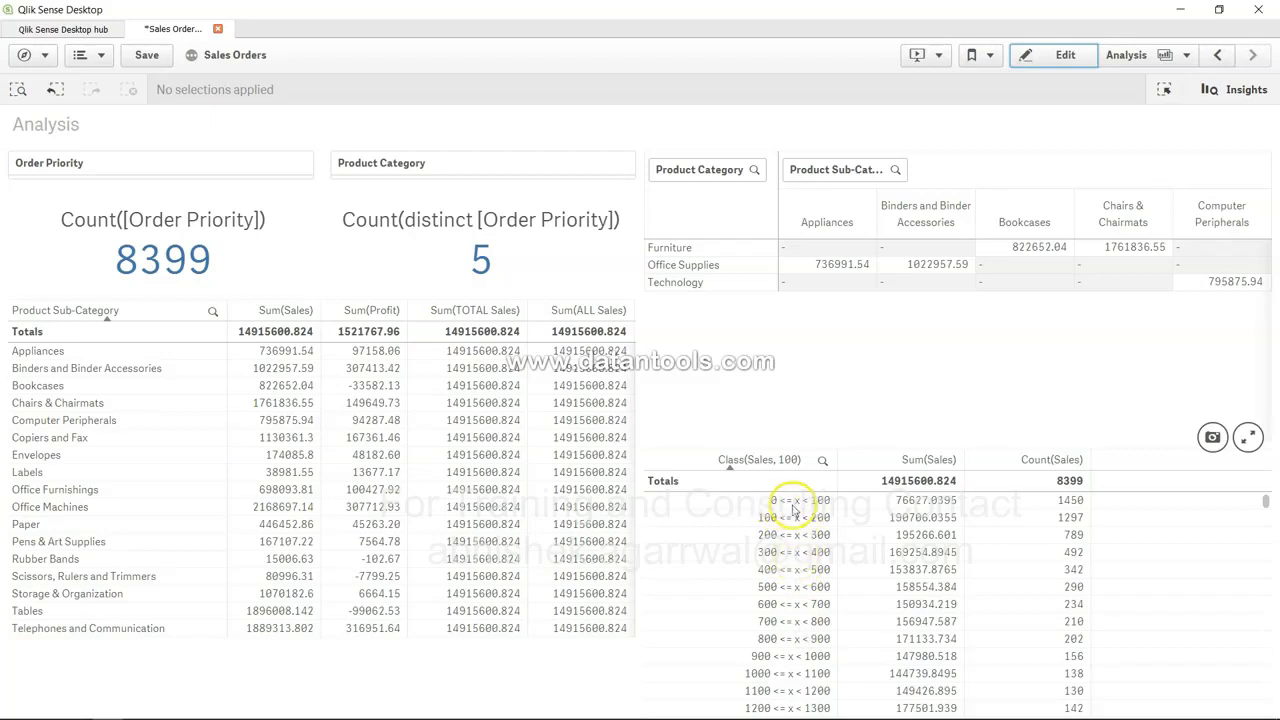
pyautogui.click(822, 509)
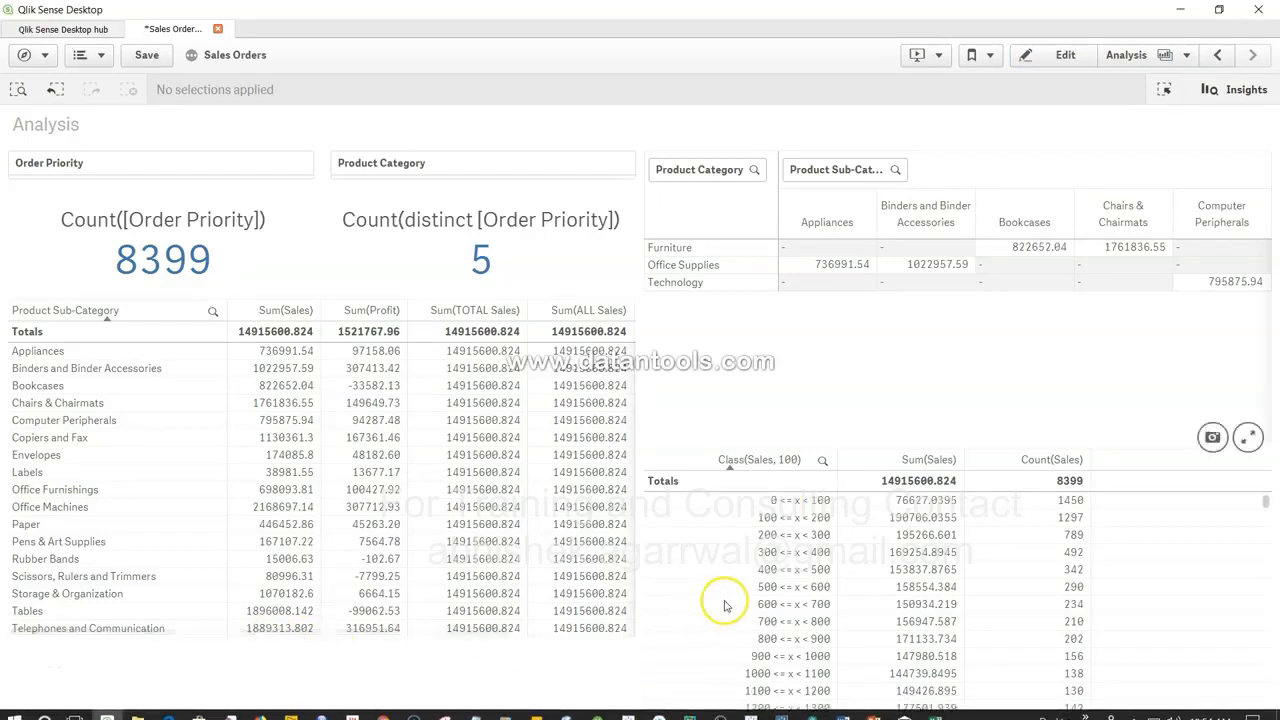
pyautogui.scroll(-2, 792, 578)
pyautogui.scroll(2, 790, 575)
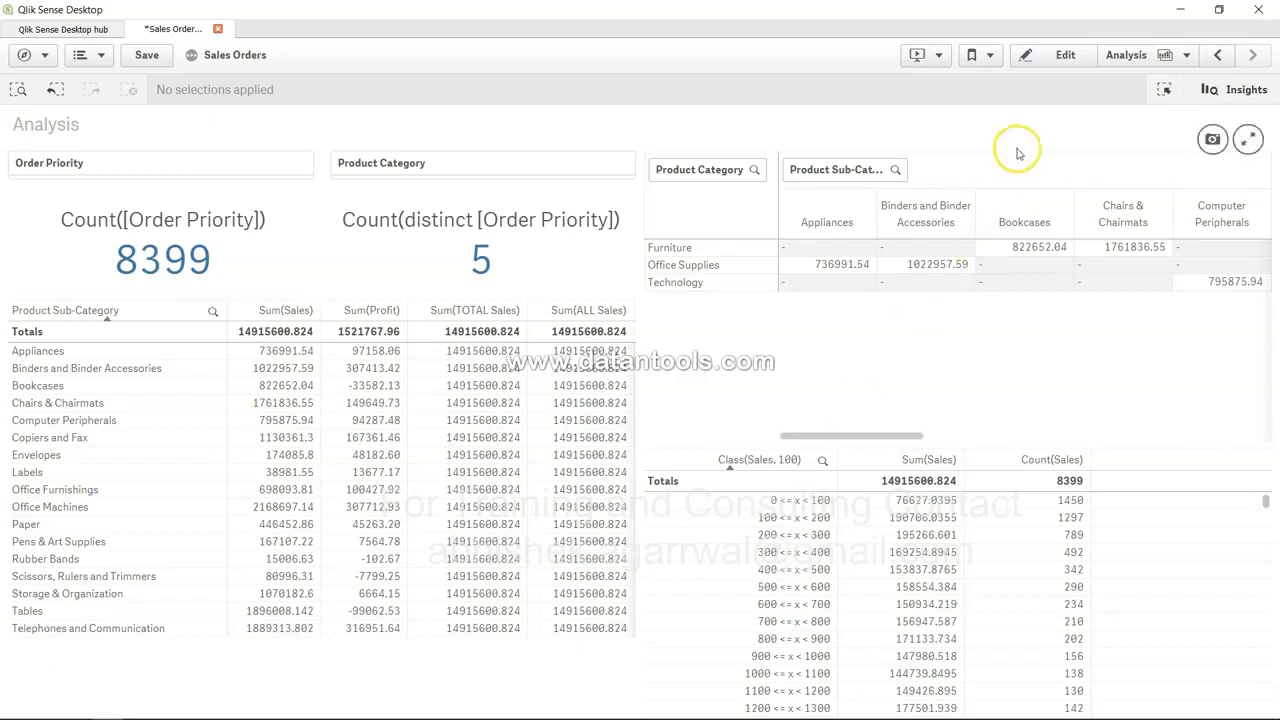
# Change the class table's dimension expression to =Replace(Class(Sales, 100),'<= x <','-') and finish editing the sheet
pyautogui.click(1063, 57)
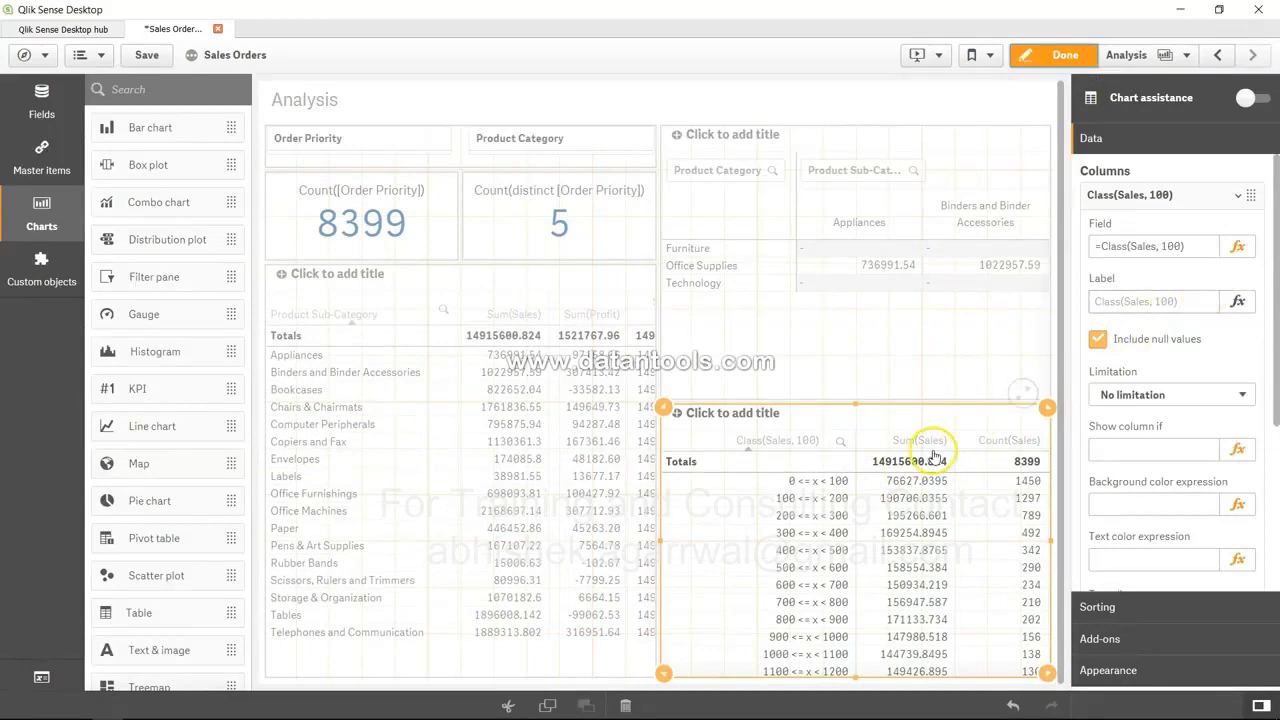
pyautogui.click(1238, 248)
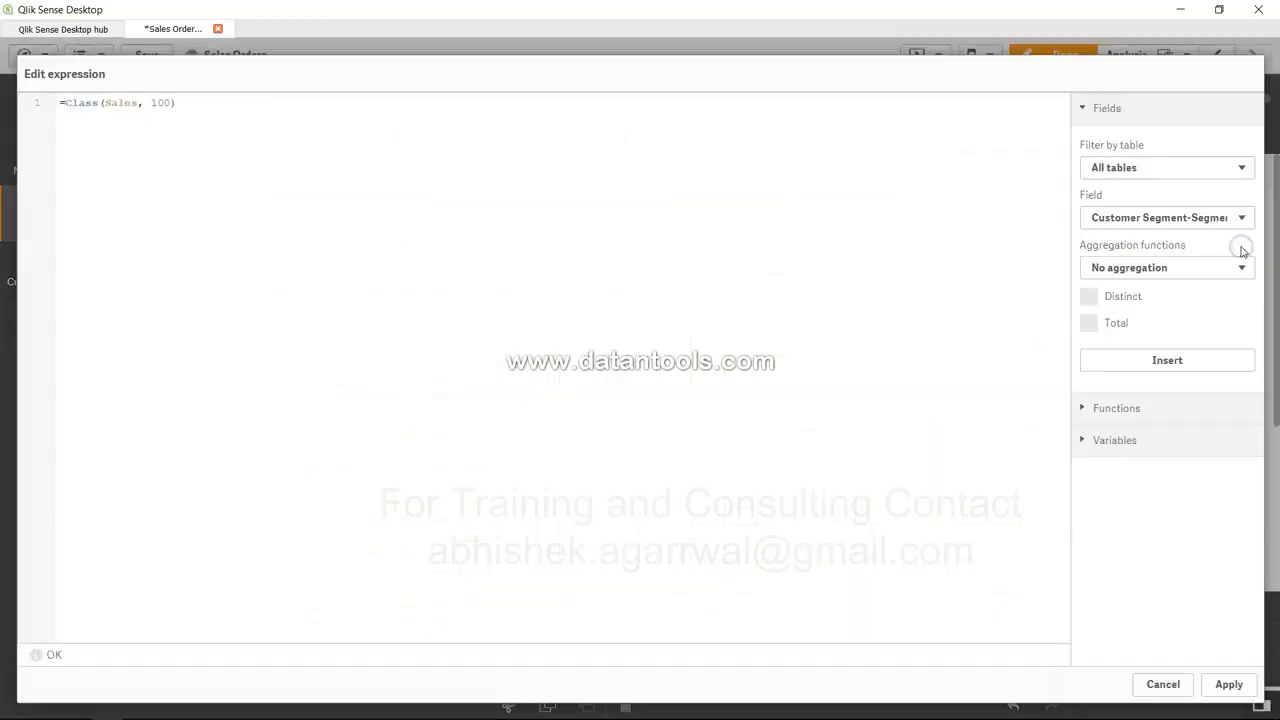
pyautogui.click(62, 104)
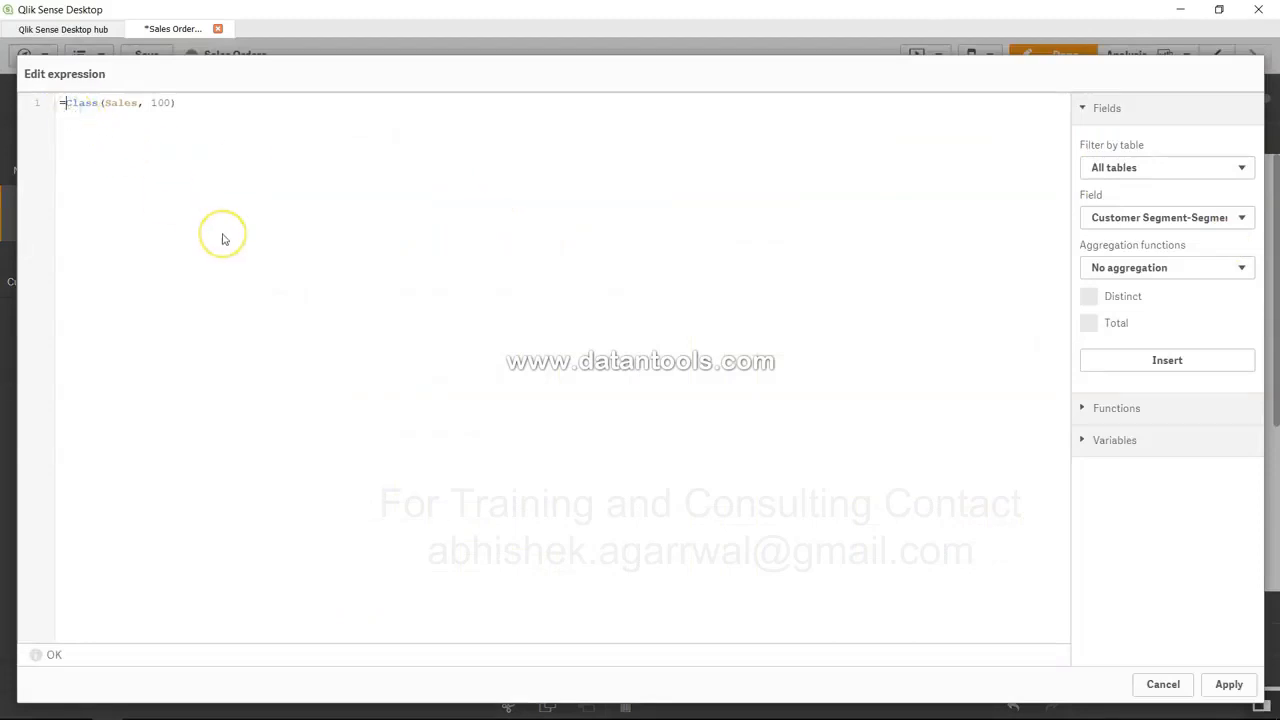
pyautogui.write('repla')
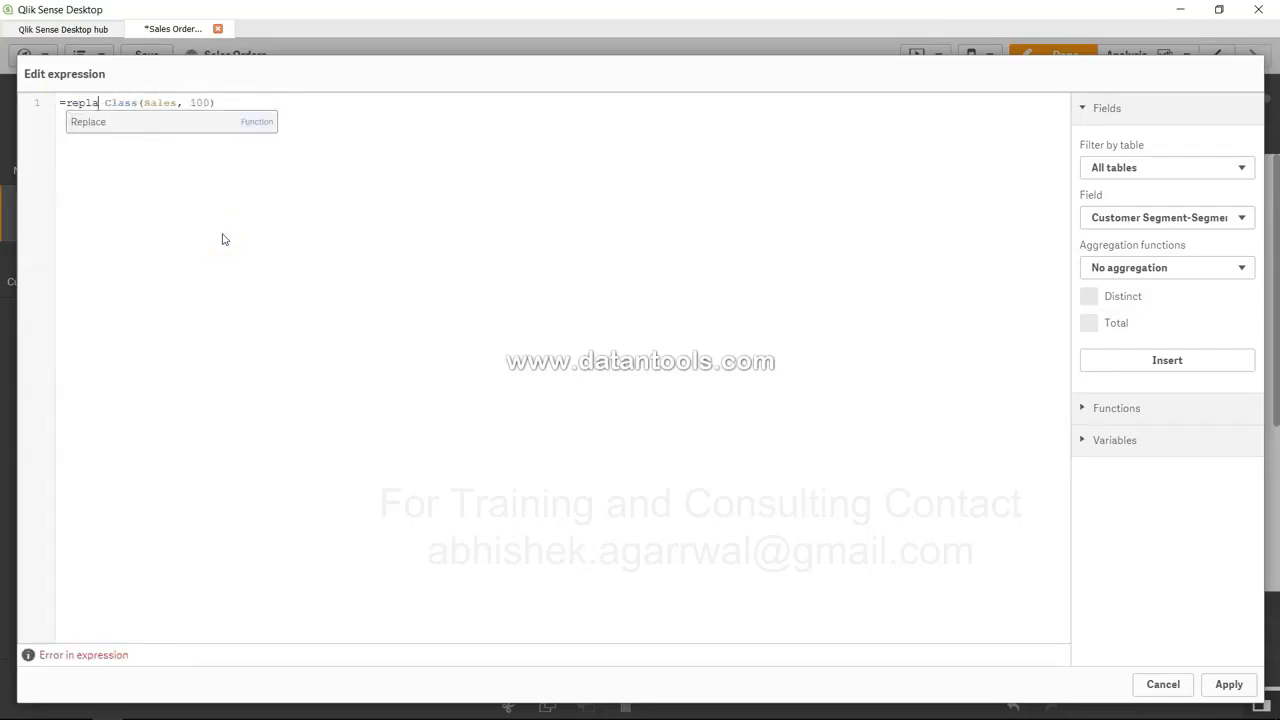
pyautogui.press('Return')
pyautogui.write('(')
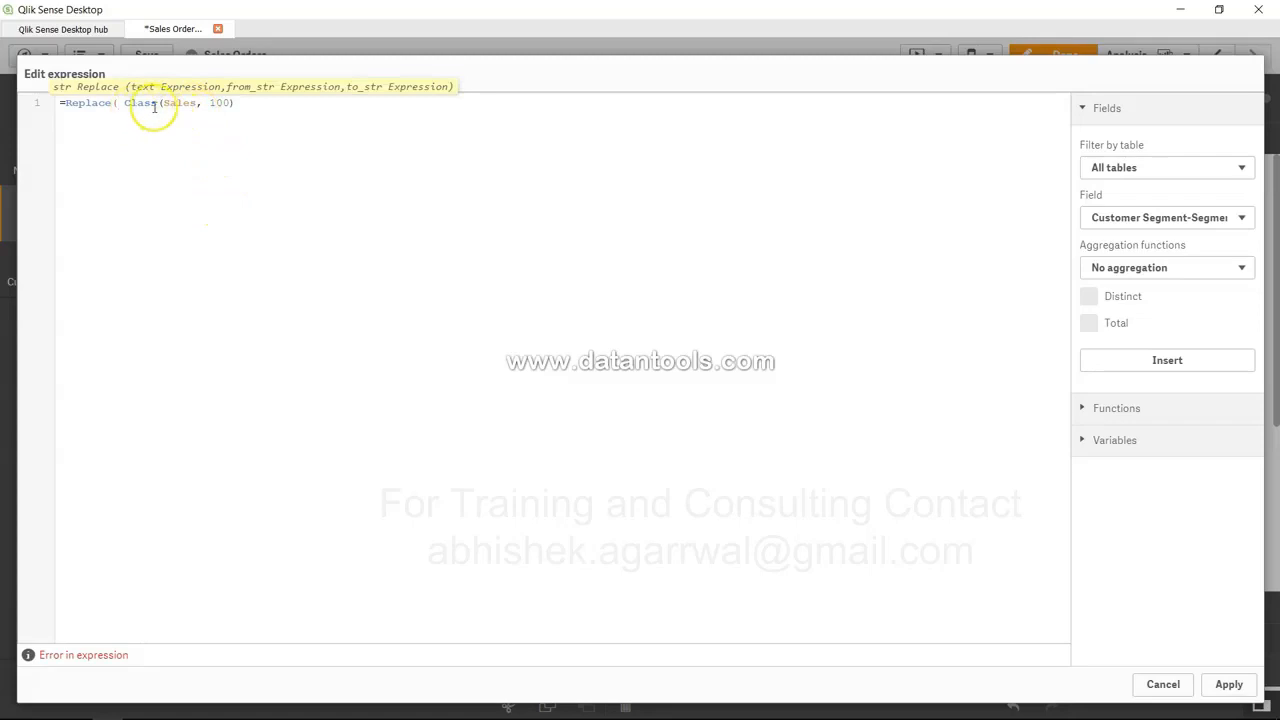
pyautogui.press('Delete')
pyautogui.press('End')
pyautogui.write(",'<= x <','-' )")
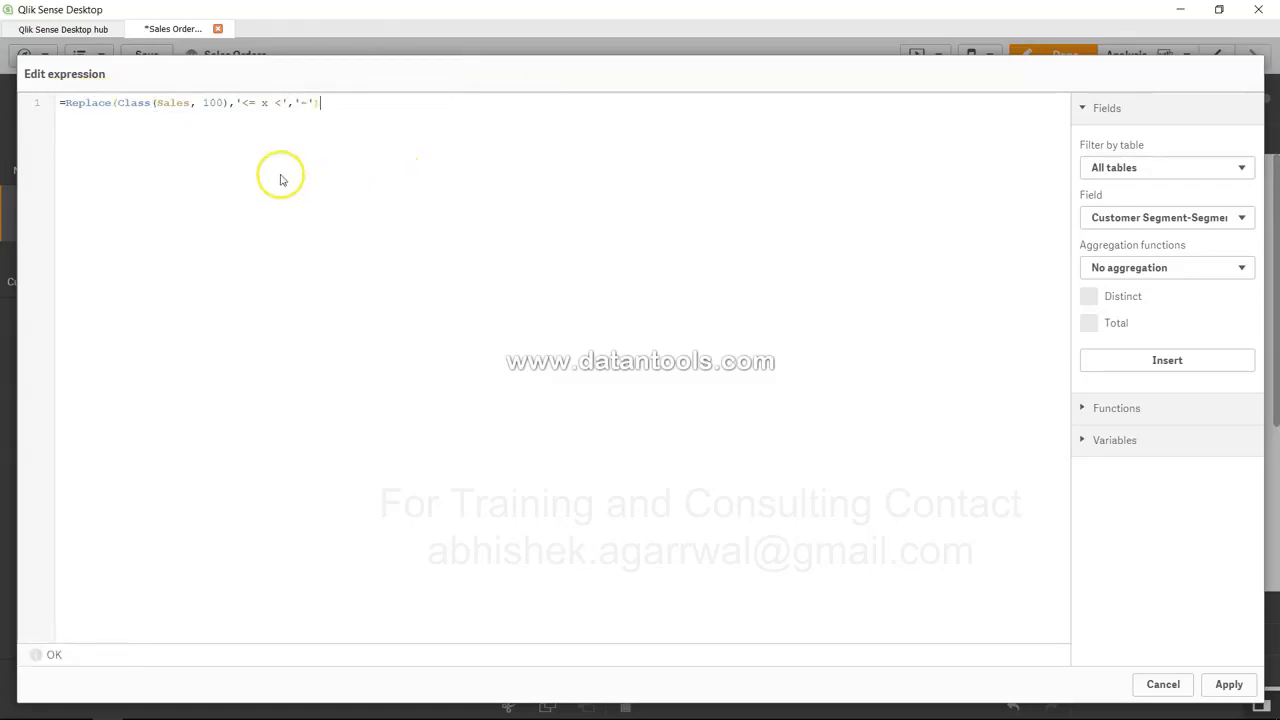
pyautogui.moveTo(119, 103); pyautogui.dragTo(312, 101)
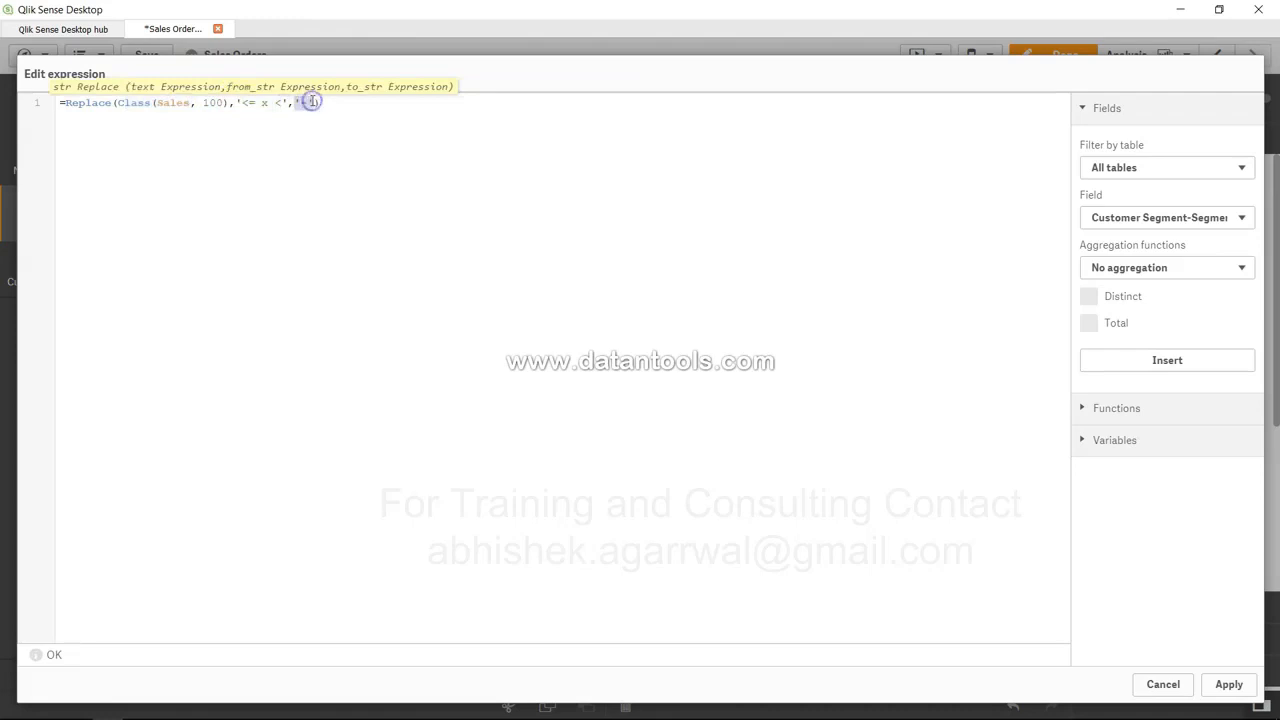
pyautogui.click(1229, 684)
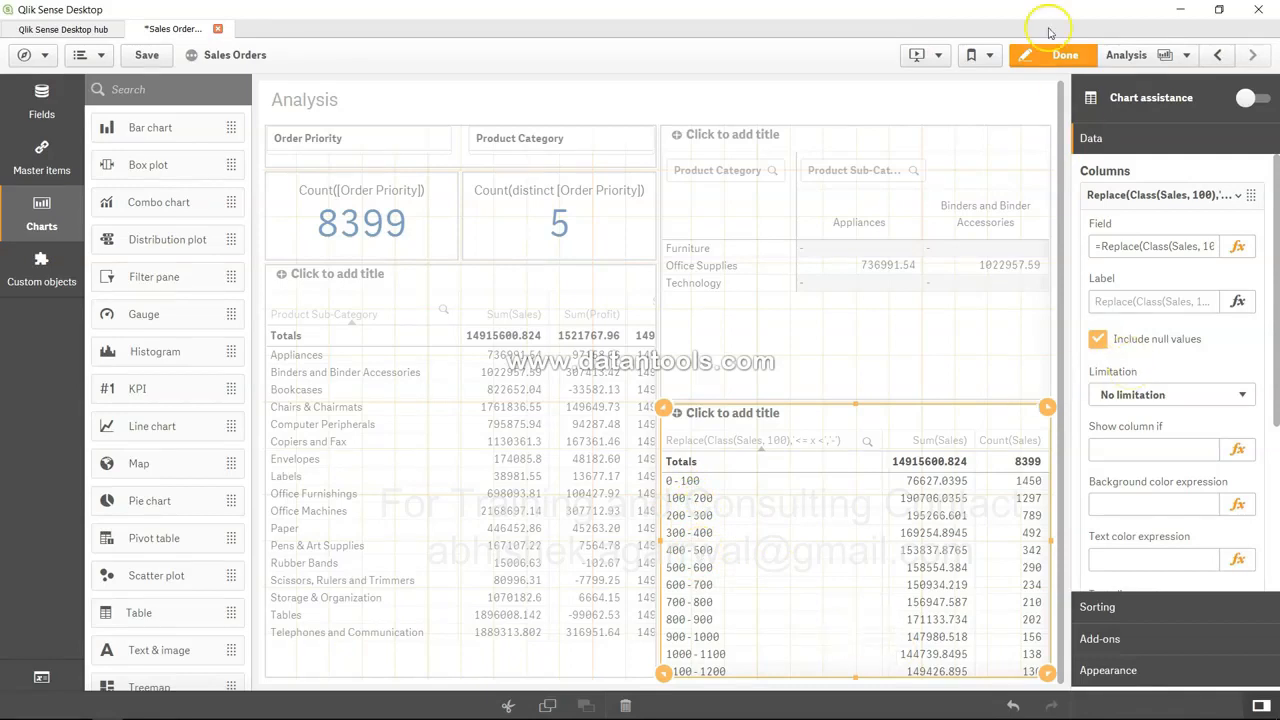
pyautogui.click(1049, 66)
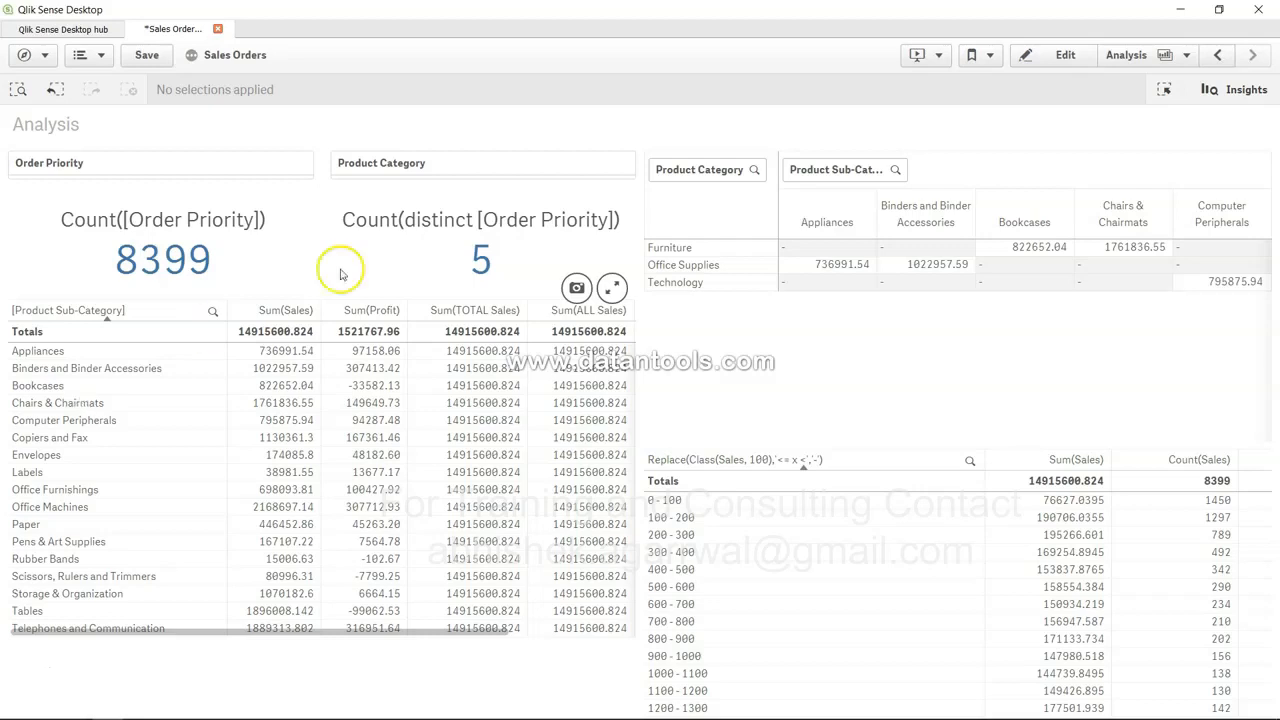
# Change the sub-category table's dimension expression to =If(Discount > .05,[Product Sub-Category])
pyautogui.click(1062, 57)
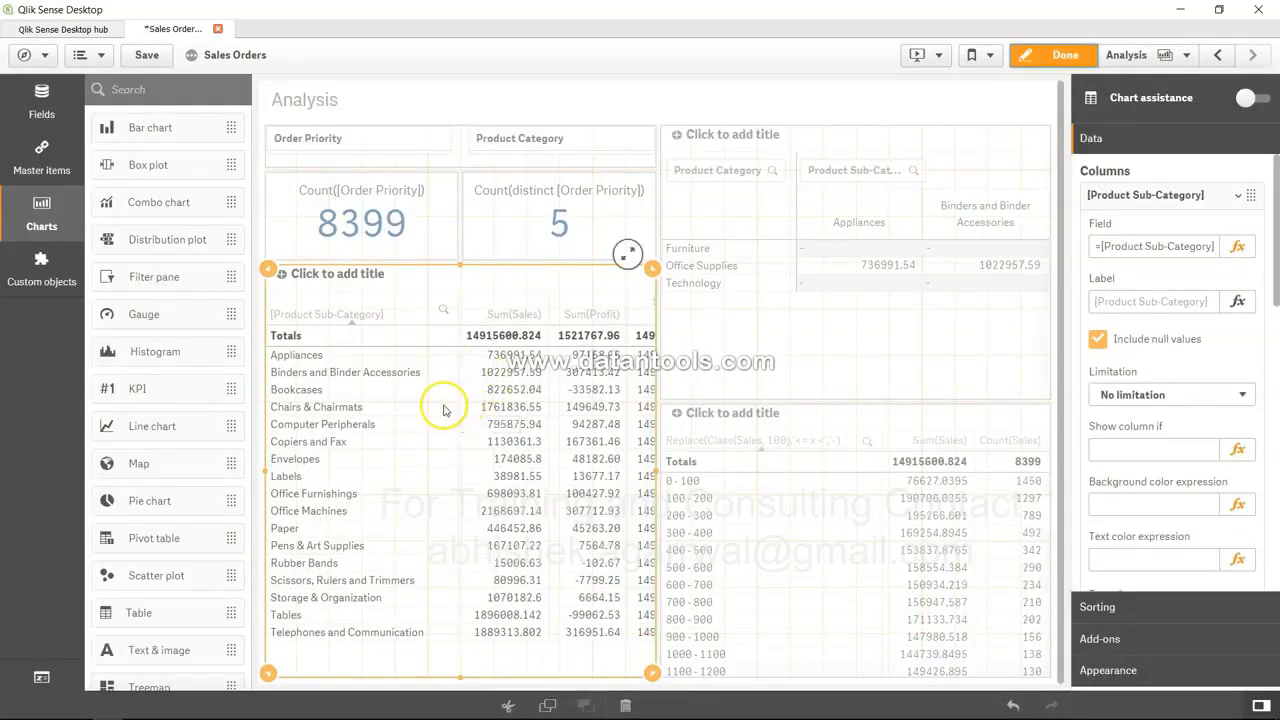
pyautogui.click(1236, 250)
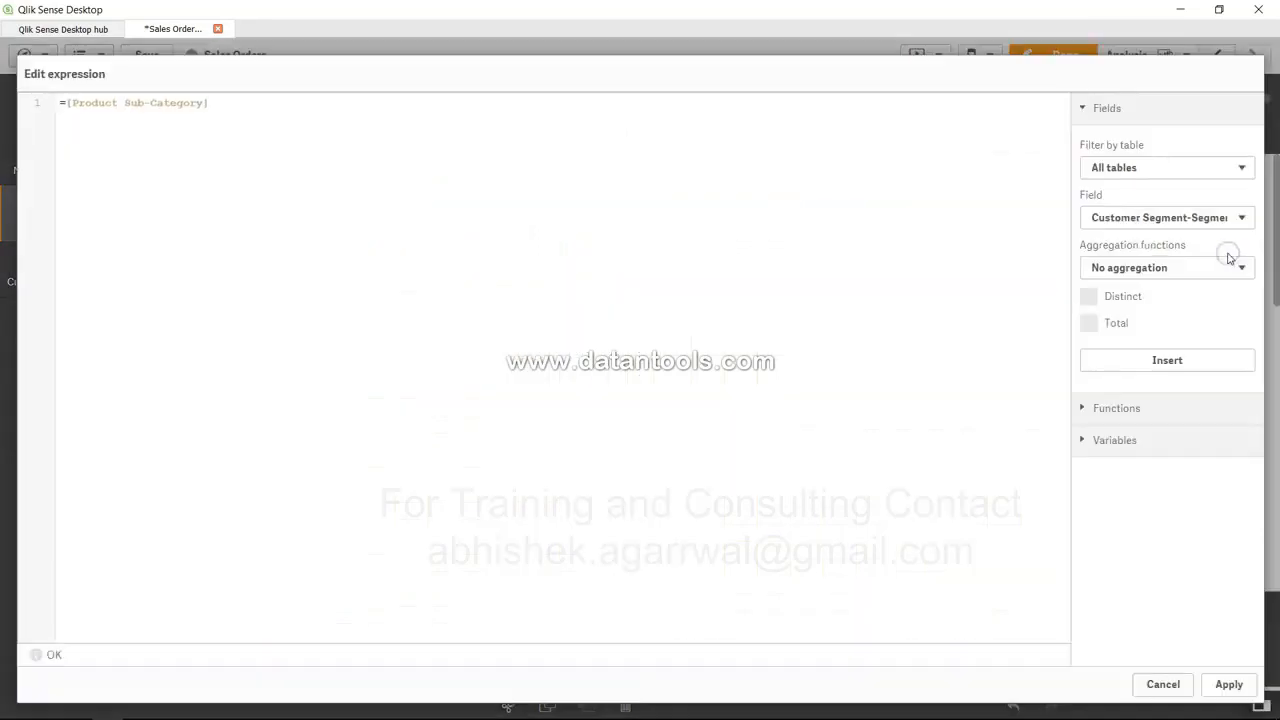
pyautogui.click(325, 108)
pyautogui.press('Home')
pyautogui.press('Right')
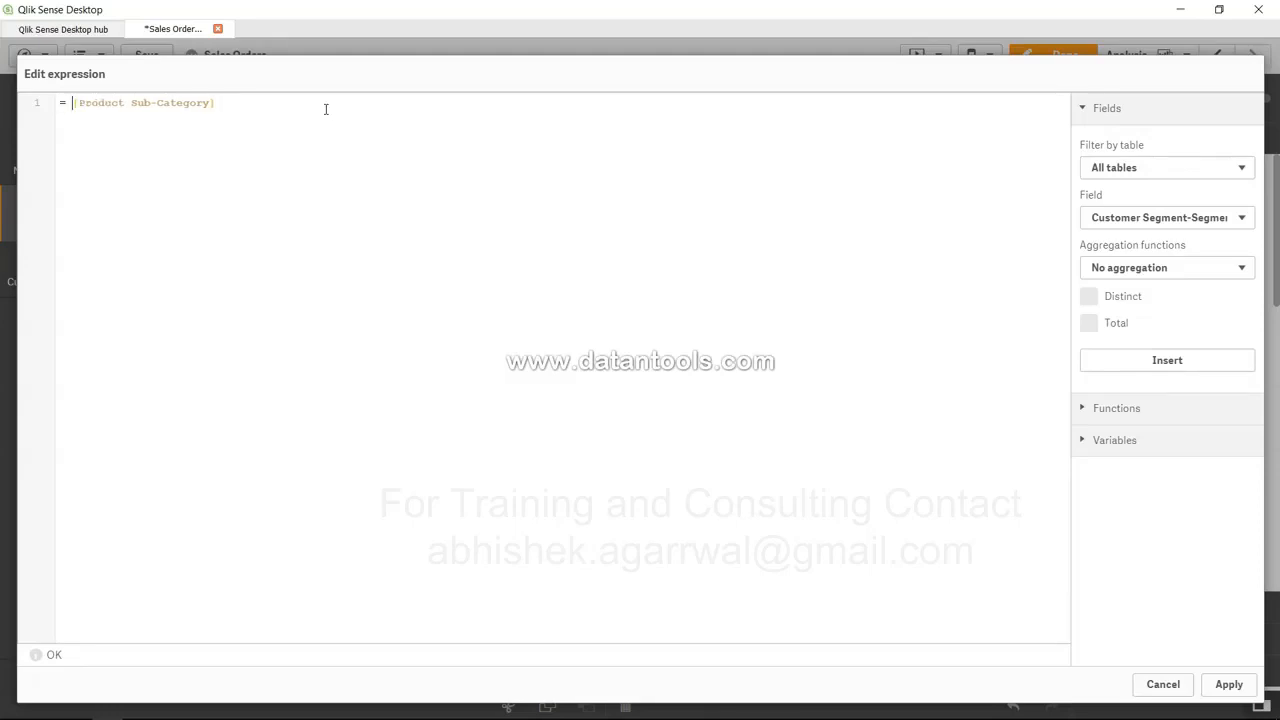
pyautogui.write('If')
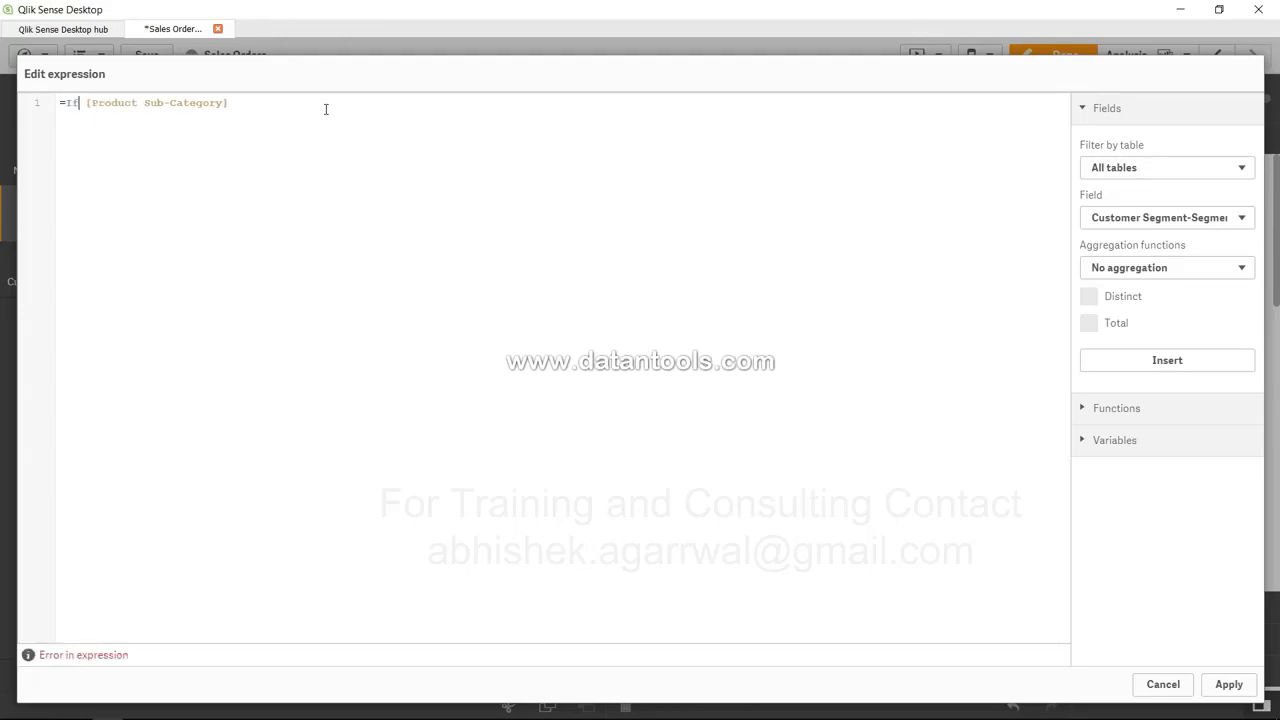
pyautogui.write('(')
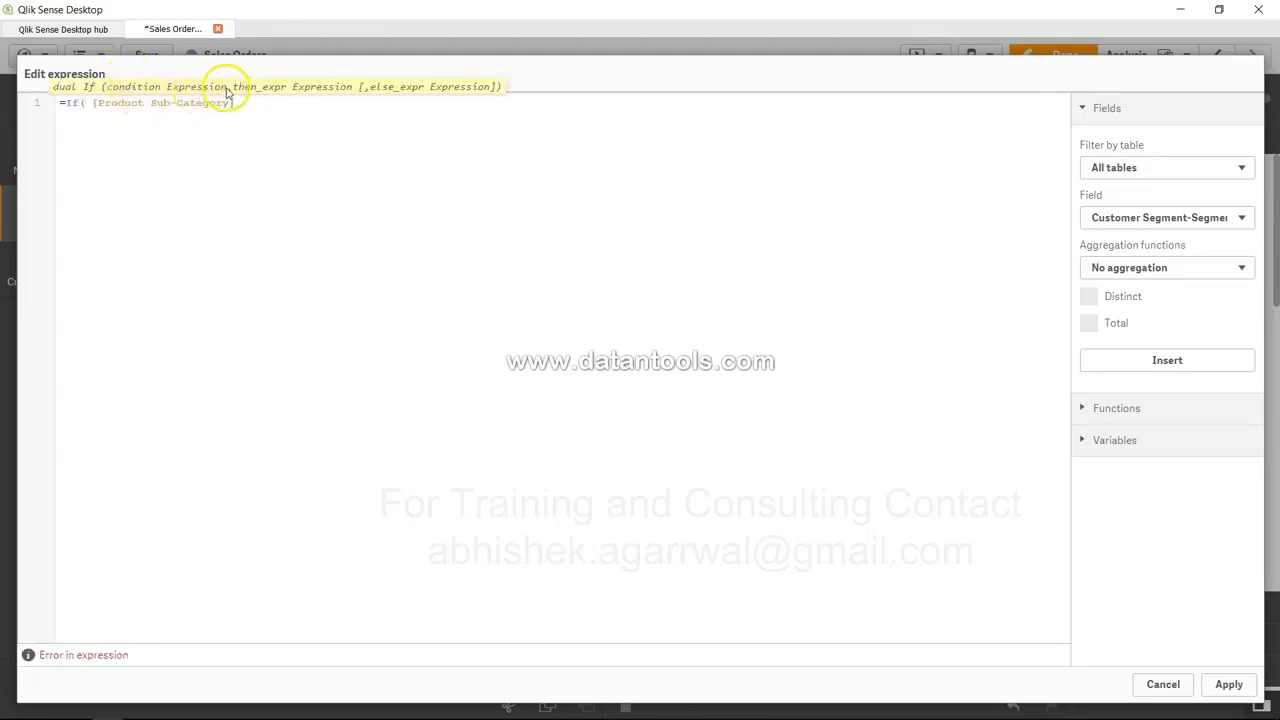
pyautogui.write('Discount > .05,')
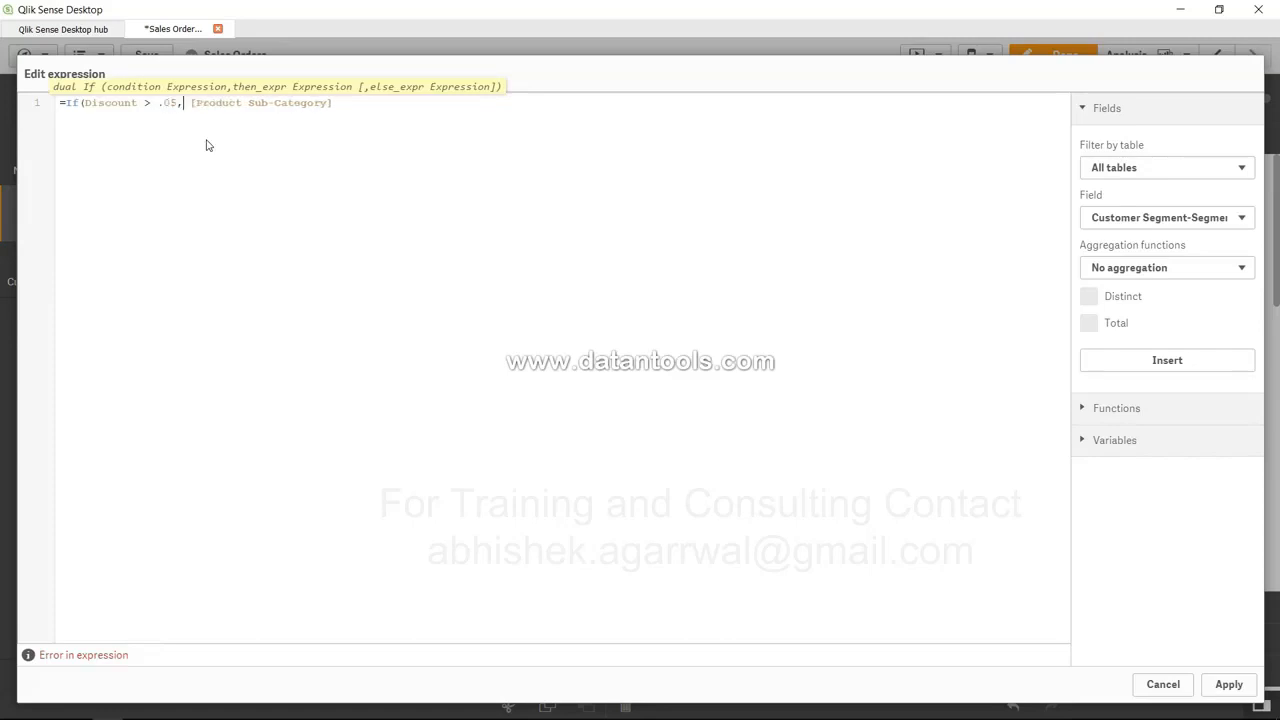
pyautogui.press('End')
pyautogui.write(',')
pyautogui.write(')')
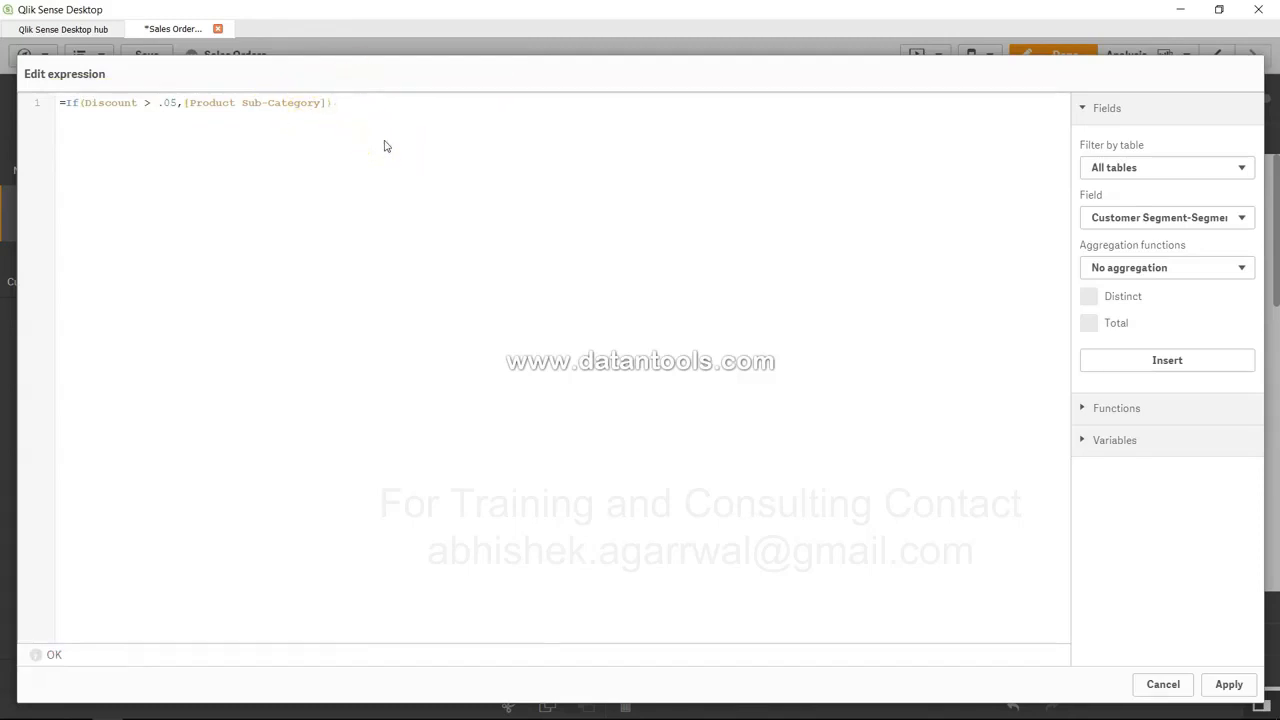
pyautogui.click(1227, 688)
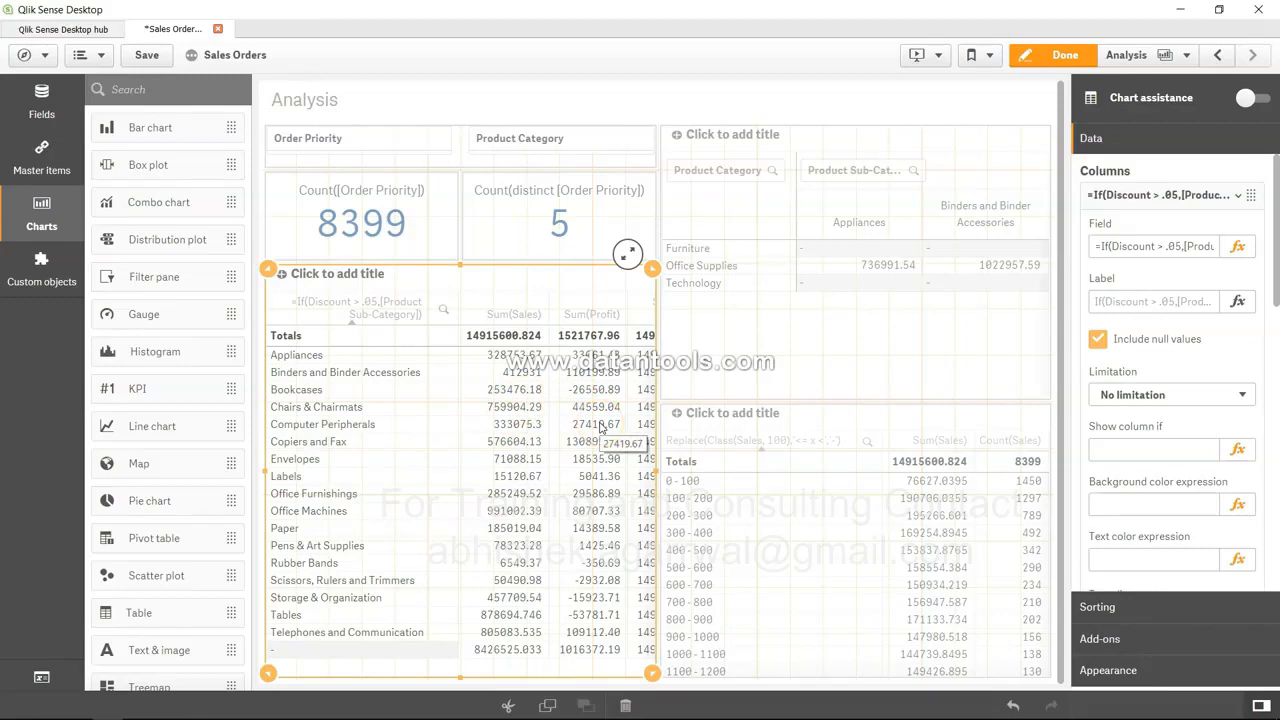
# Review the table's Sum(Sales) measure expression alongside the calculated dimension, and finish editing the sheet
pyautogui.click(1120, 250)
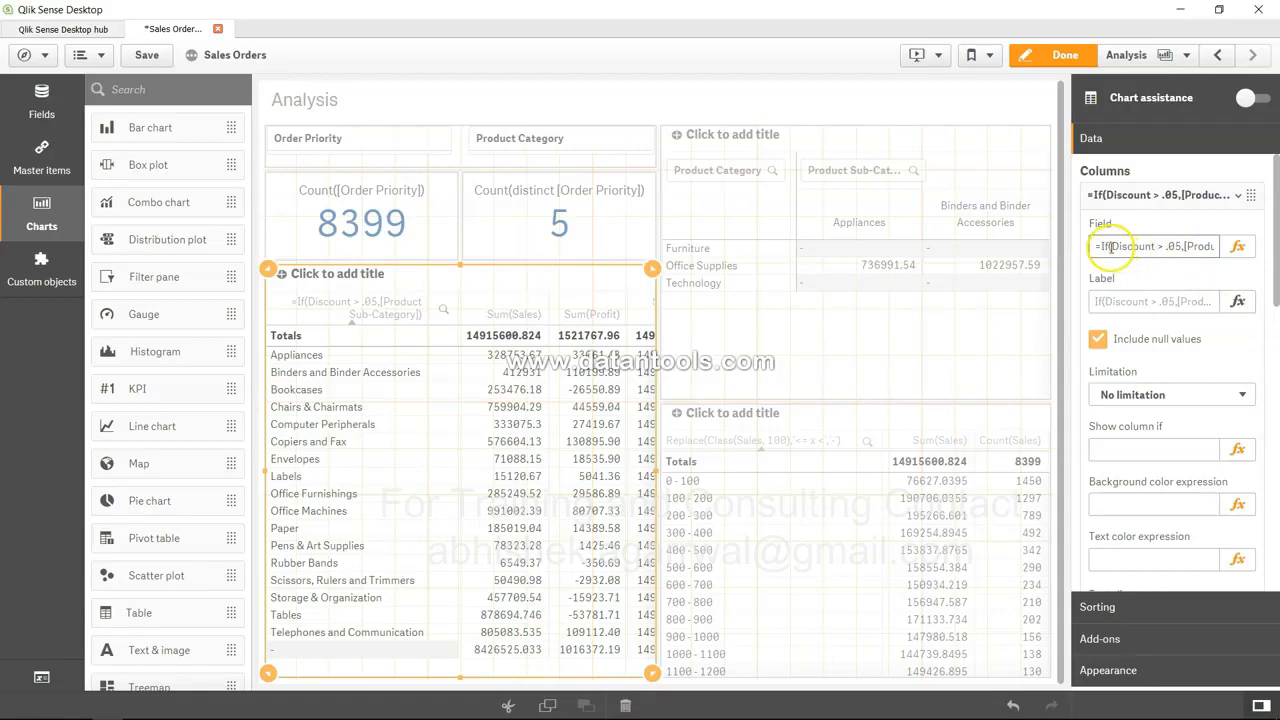
pyautogui.click(1240, 195)
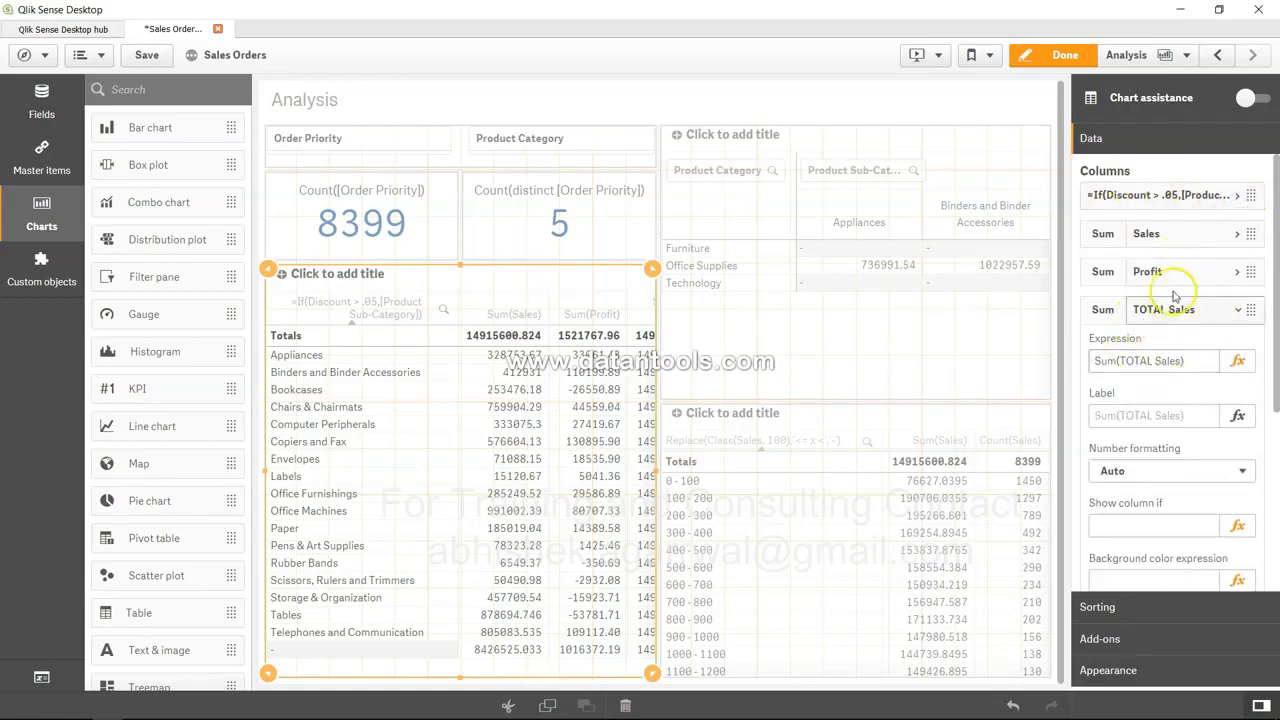
pyautogui.click(1234, 234)
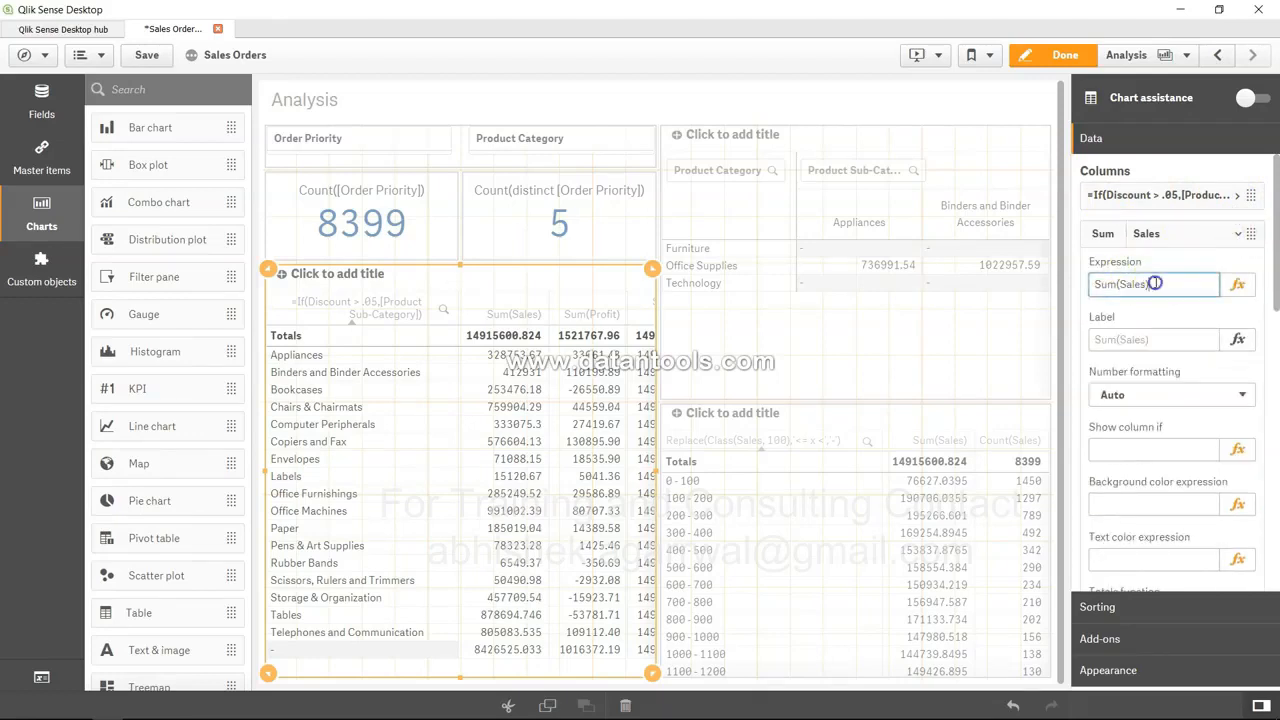
pyautogui.moveTo(1152, 284); pyautogui.dragTo(1062, 280)
pyautogui.click(1120, 288)
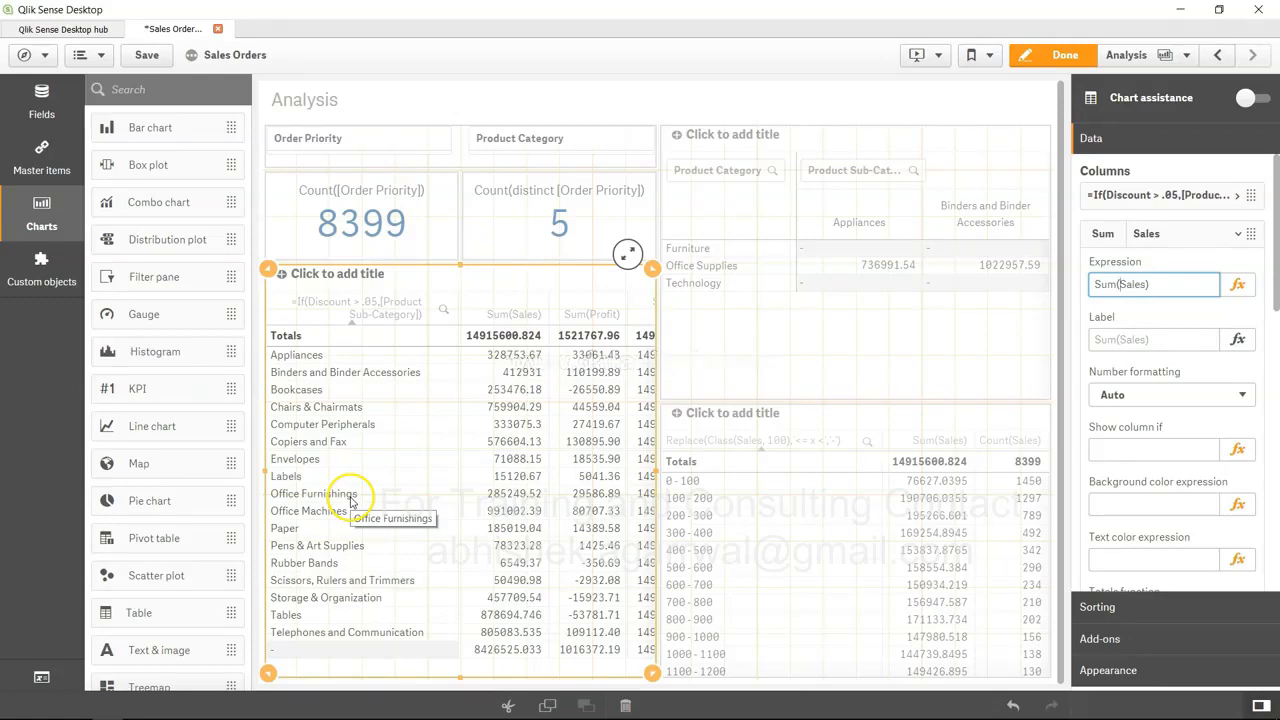
pyautogui.click(1050, 55)
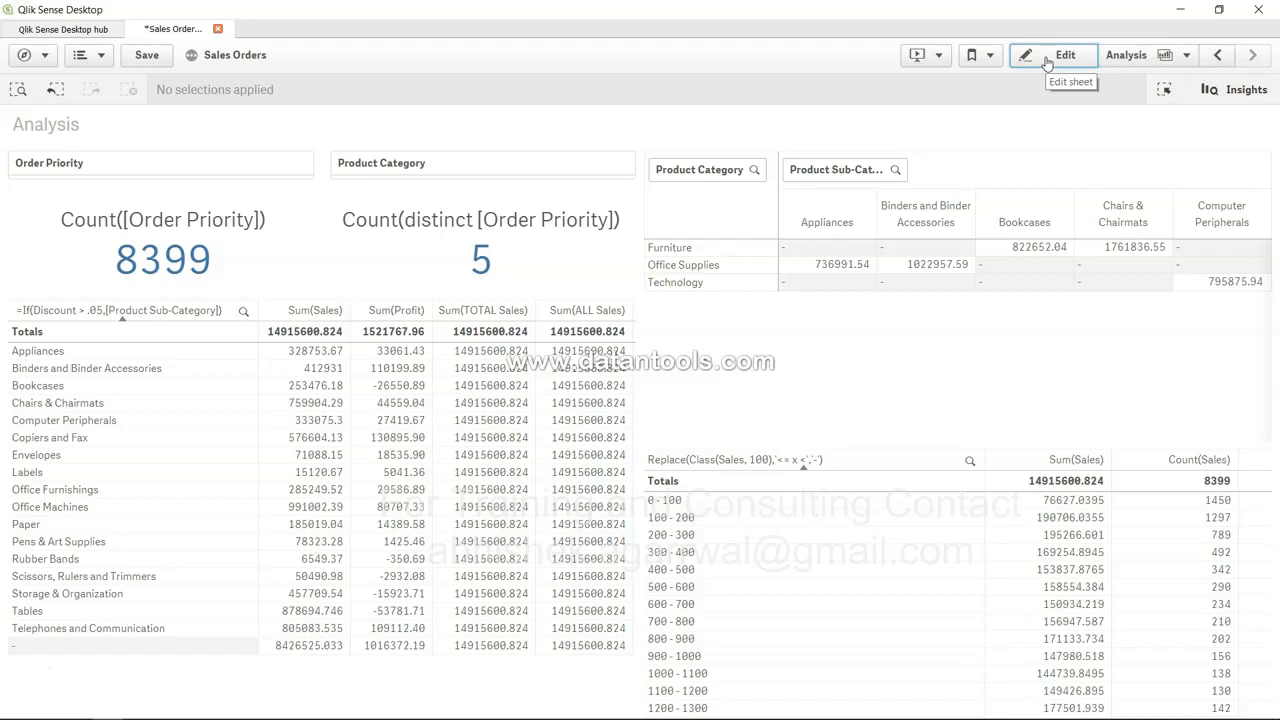
# Reopen the sheet for editing and change the Count([Order Priority]) KPI's expression to Max(Sales)
pyautogui.click(1046, 61)
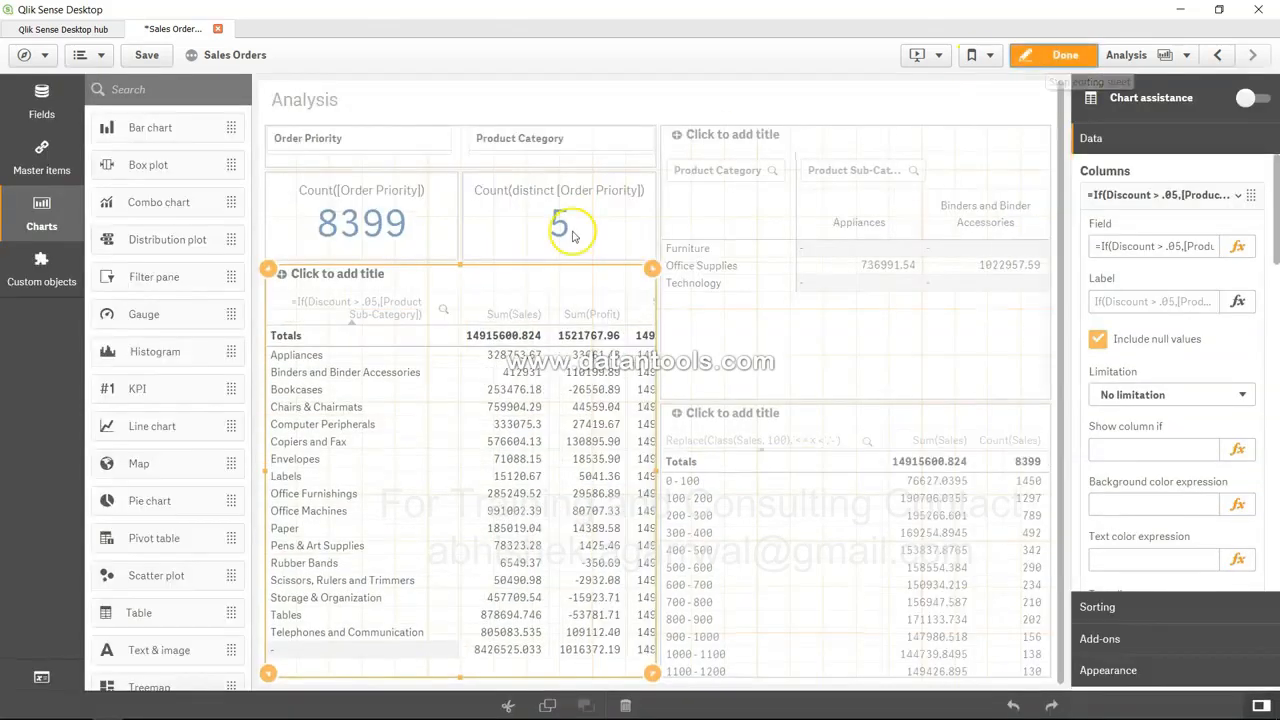
pyautogui.click(352, 203)
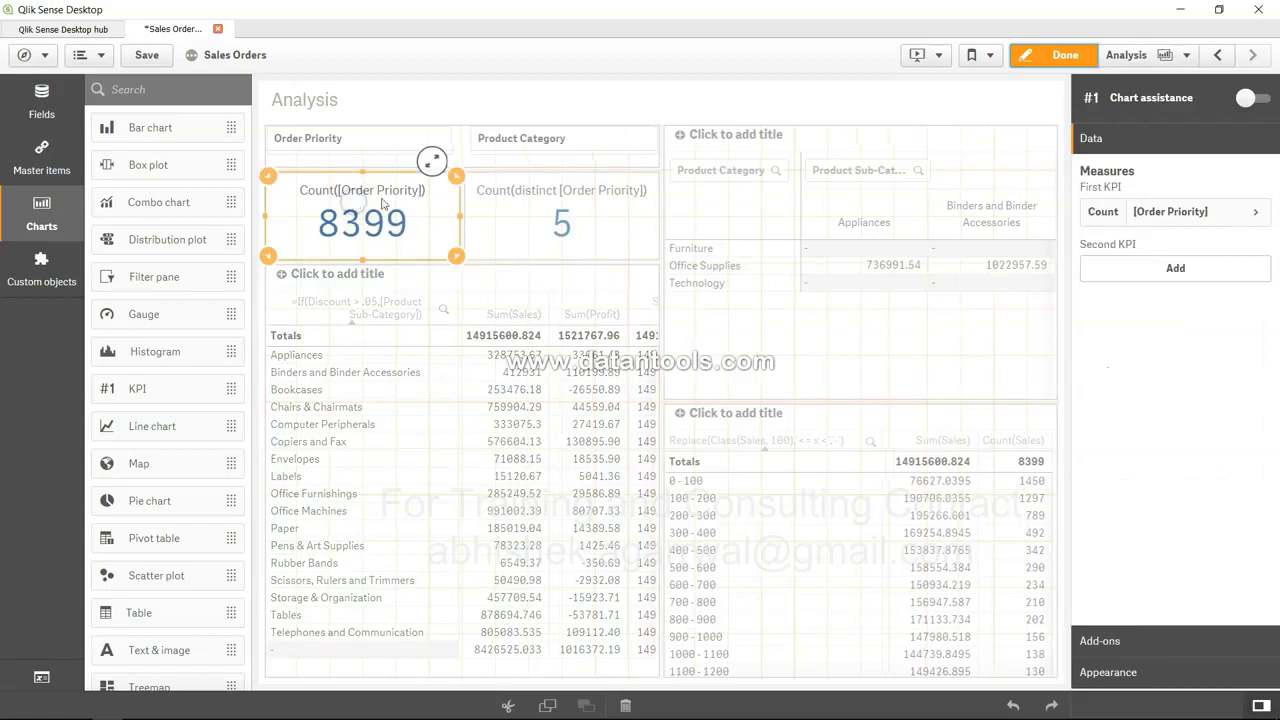
pyautogui.click(1255, 216)
pyautogui.click(1248, 263)
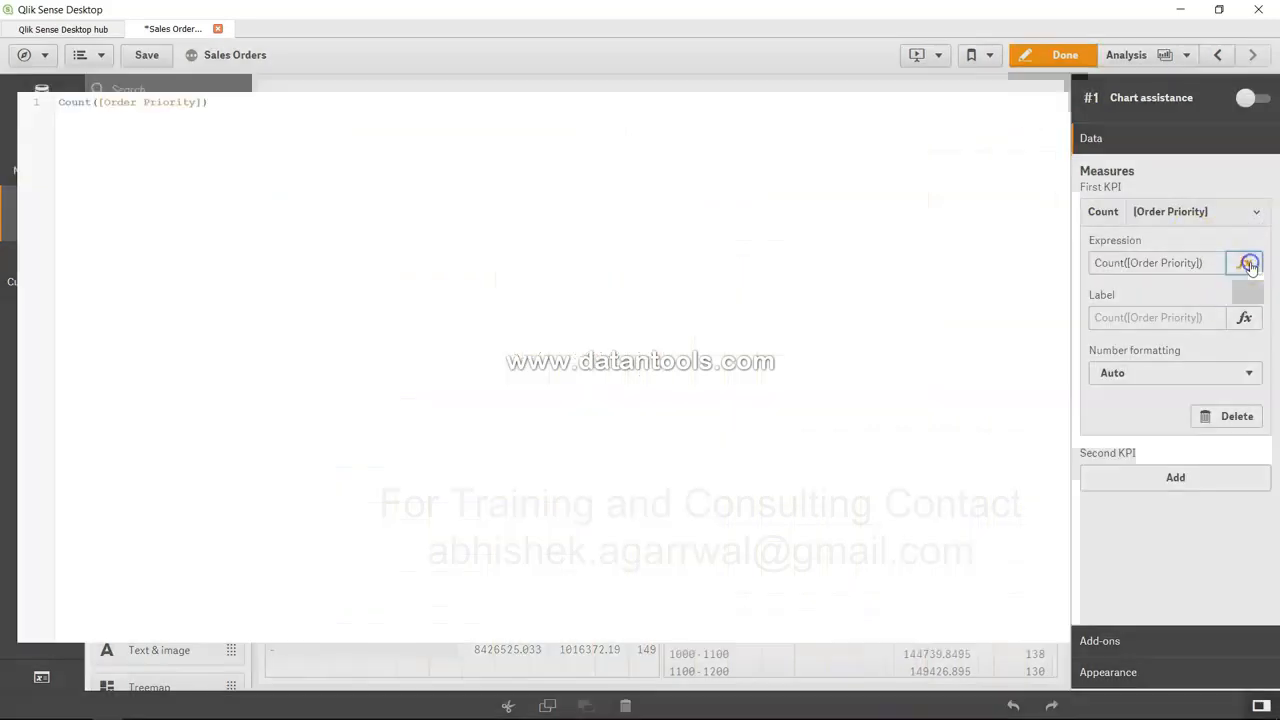
pyautogui.hotkey('ctrl', 'a')
pyautogui.write('Max(')
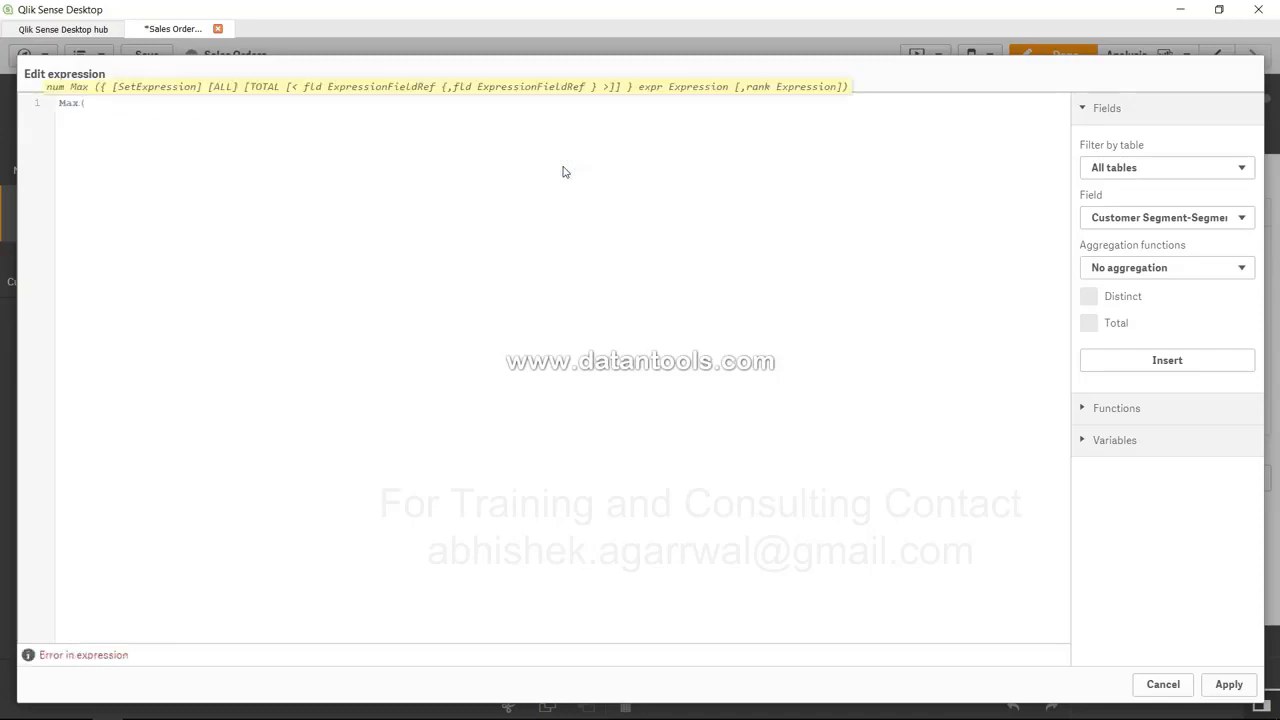
pyautogui.write('Sales)')
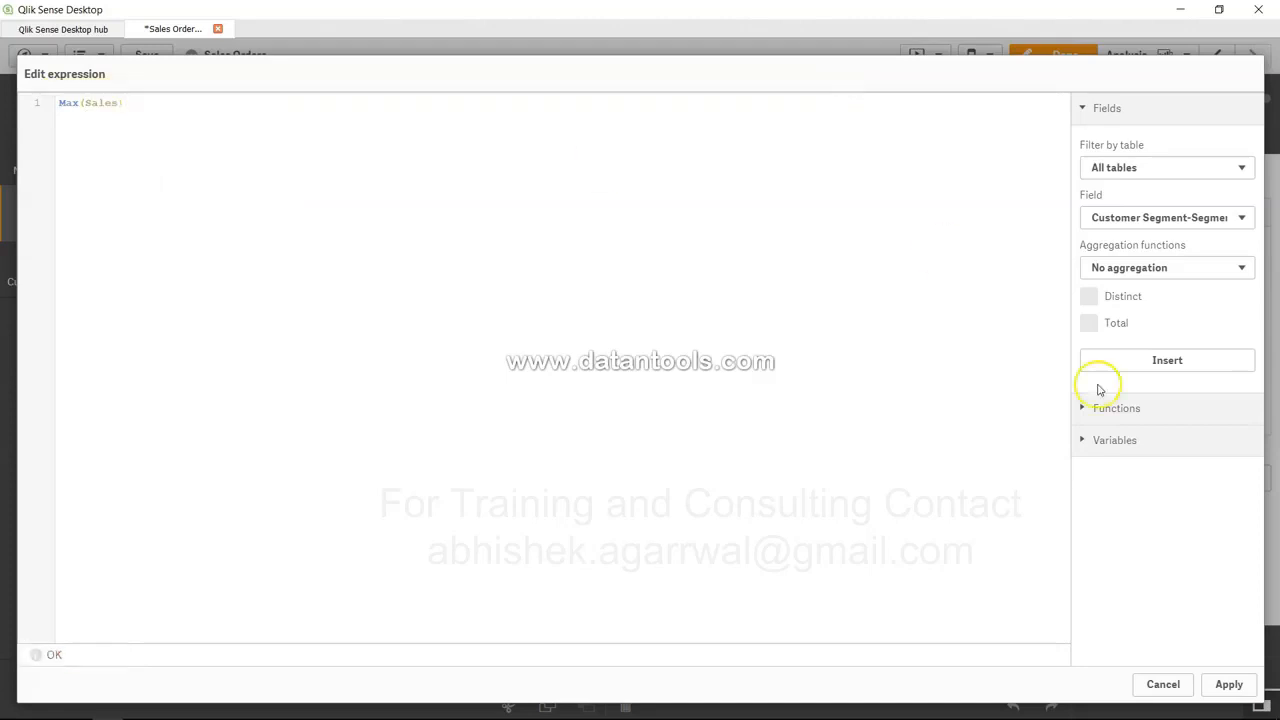
pyautogui.click(1229, 684)
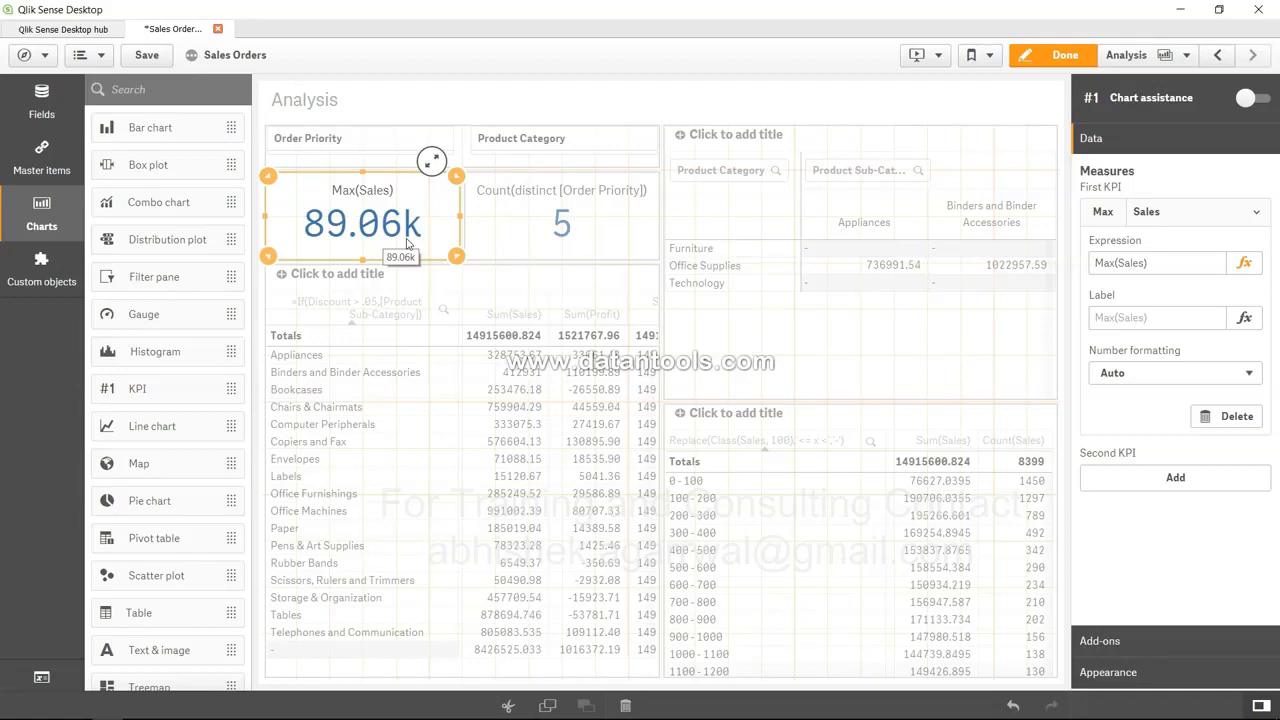
# Change the Count(distinct [Order Priority]) KPI's expression to Min(Sales)
pyautogui.click(557, 222)
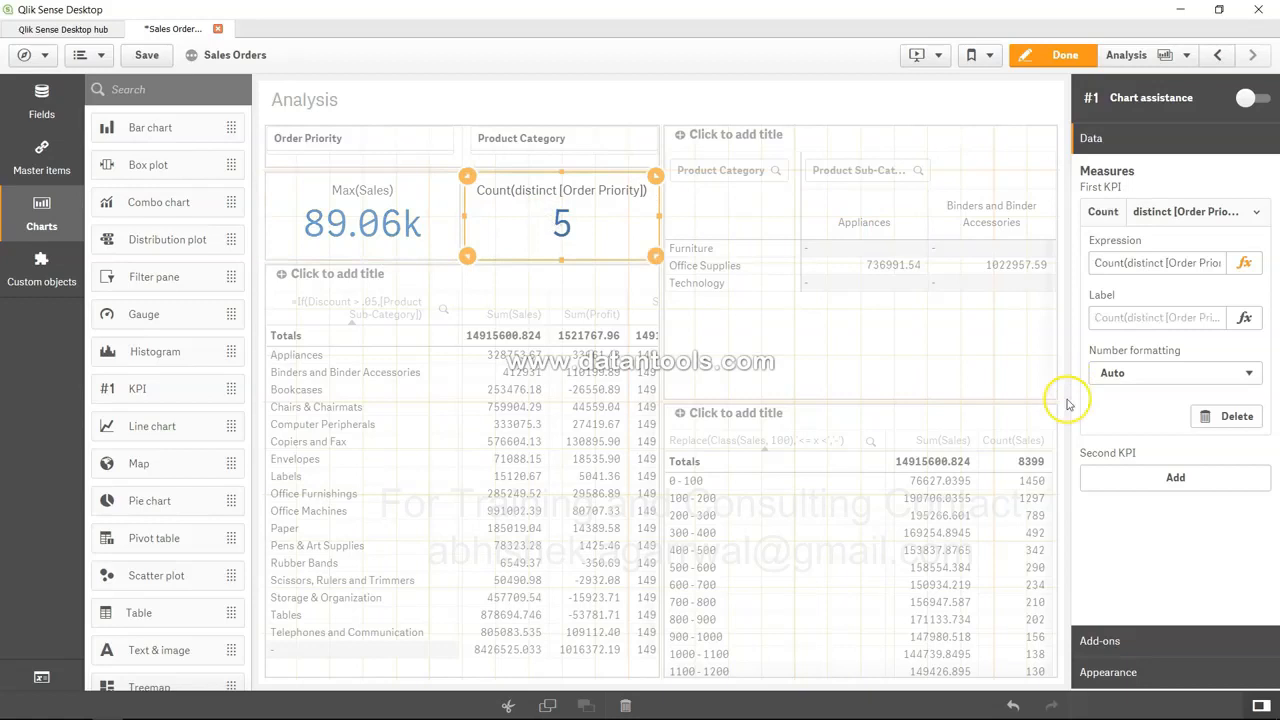
pyautogui.click(1243, 262)
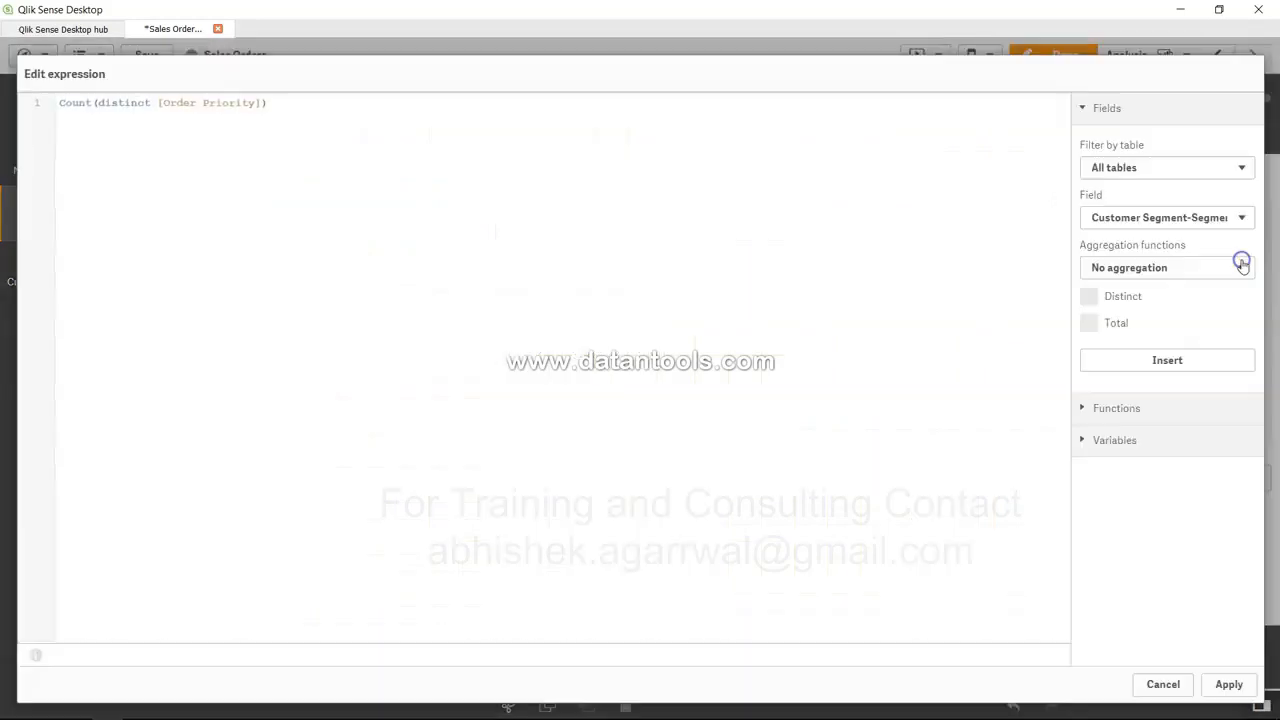
pyautogui.tripleClick(503, 128)
pyautogui.write('Min')
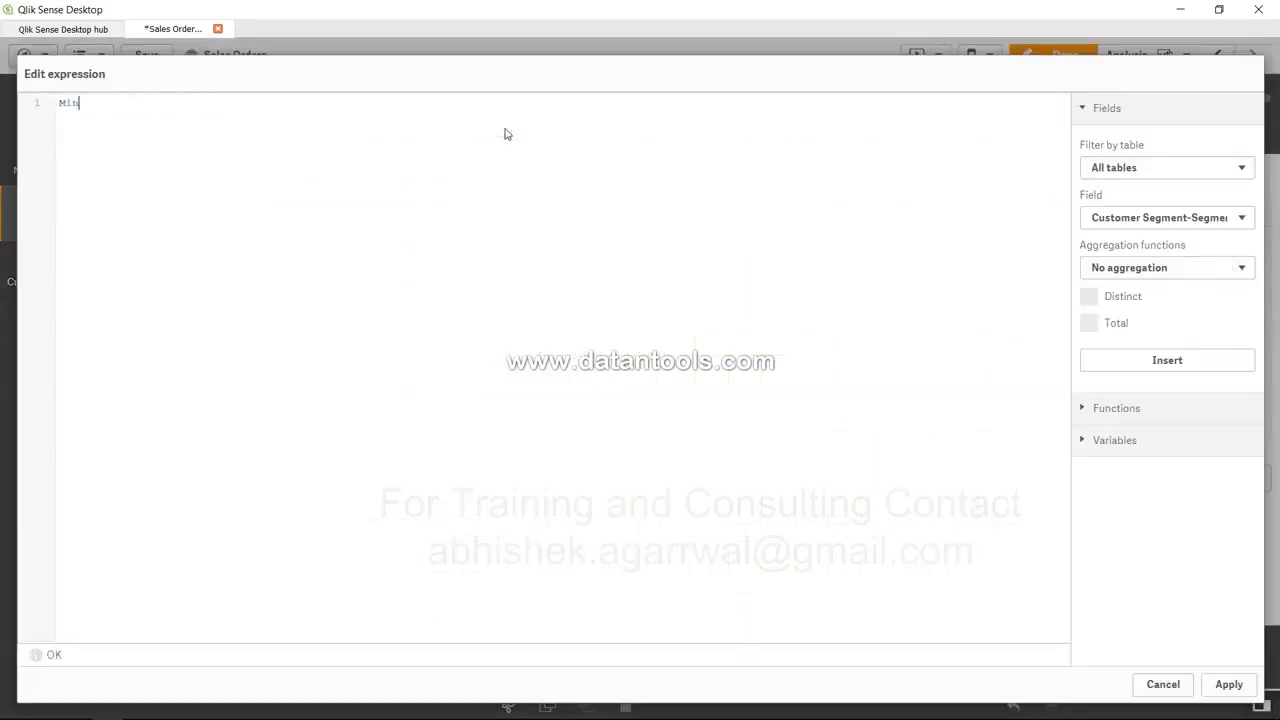
pyautogui.write('(Sales')
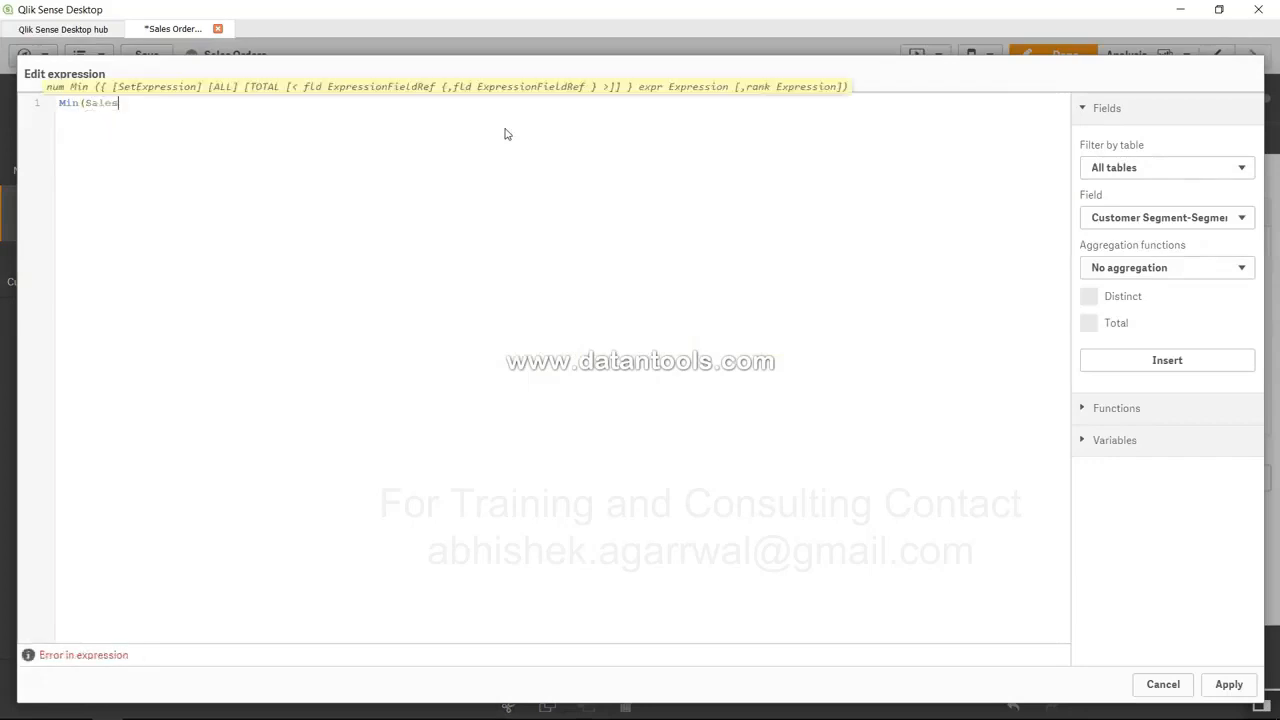
pyautogui.write(')')
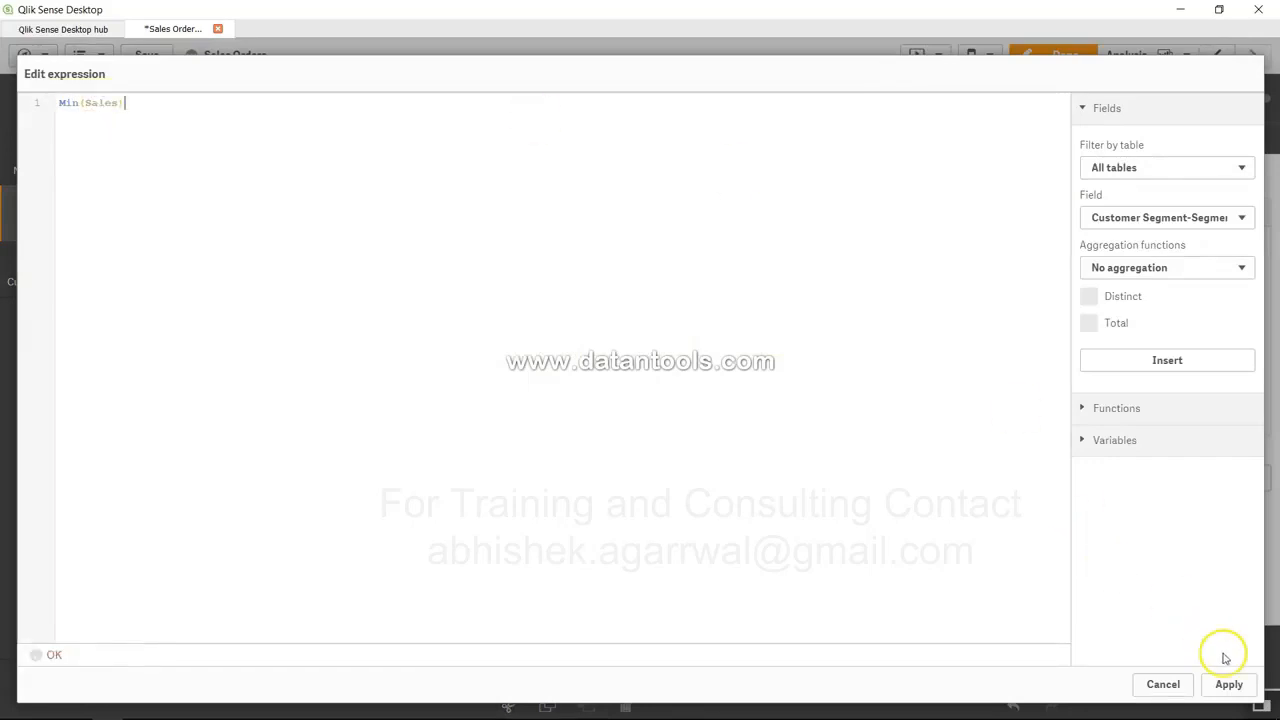
pyautogui.click(1229, 684)
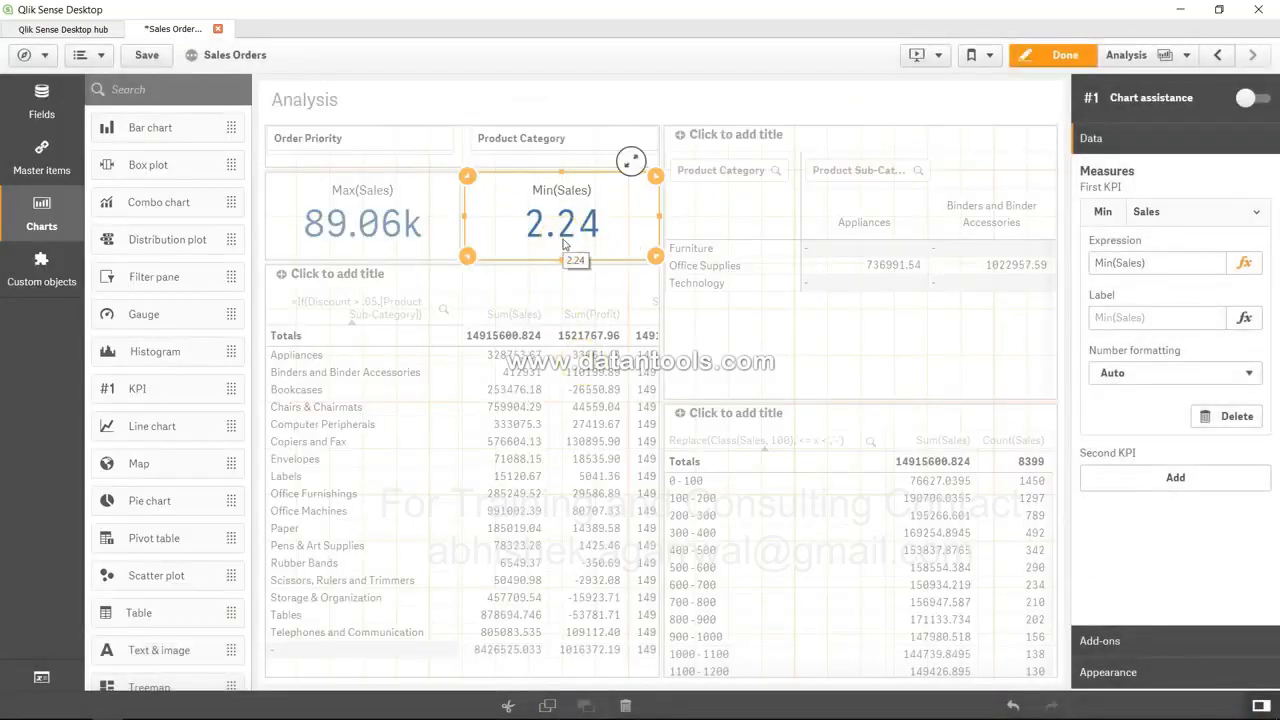
pyautogui.click(575, 250)
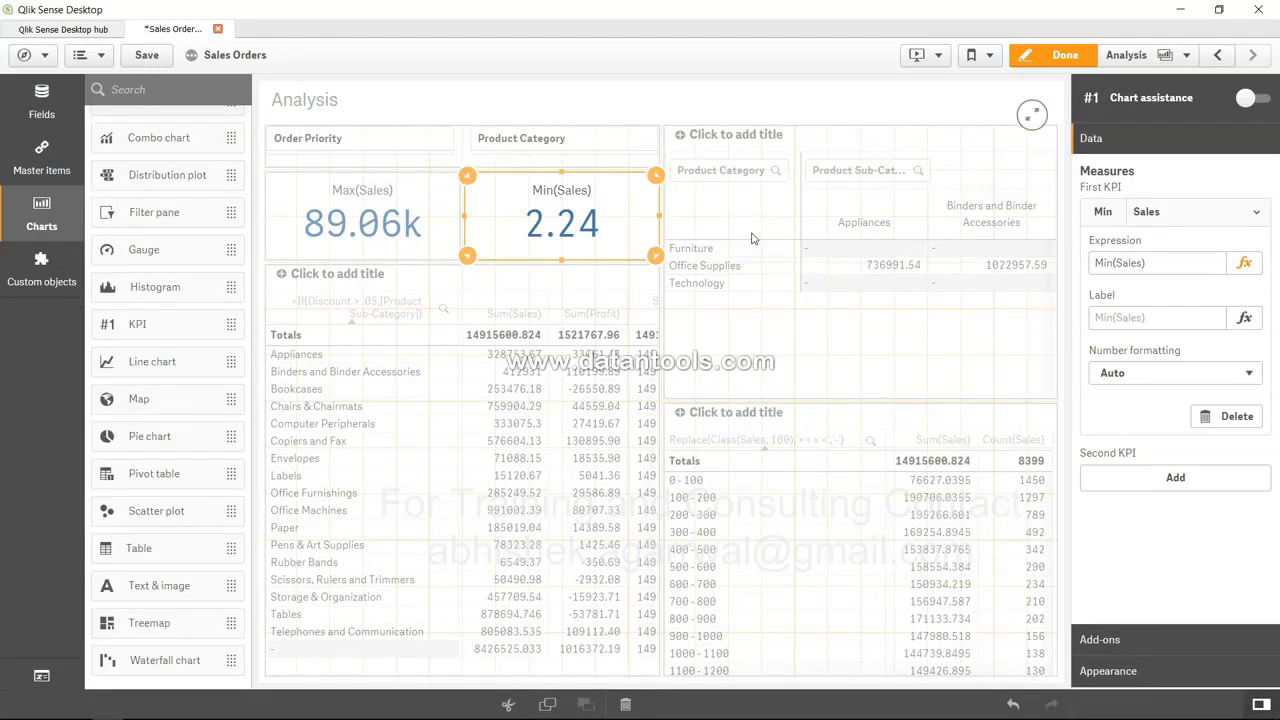
pyautogui.moveTo(800, 238); pyautogui.dragTo(797, 238)
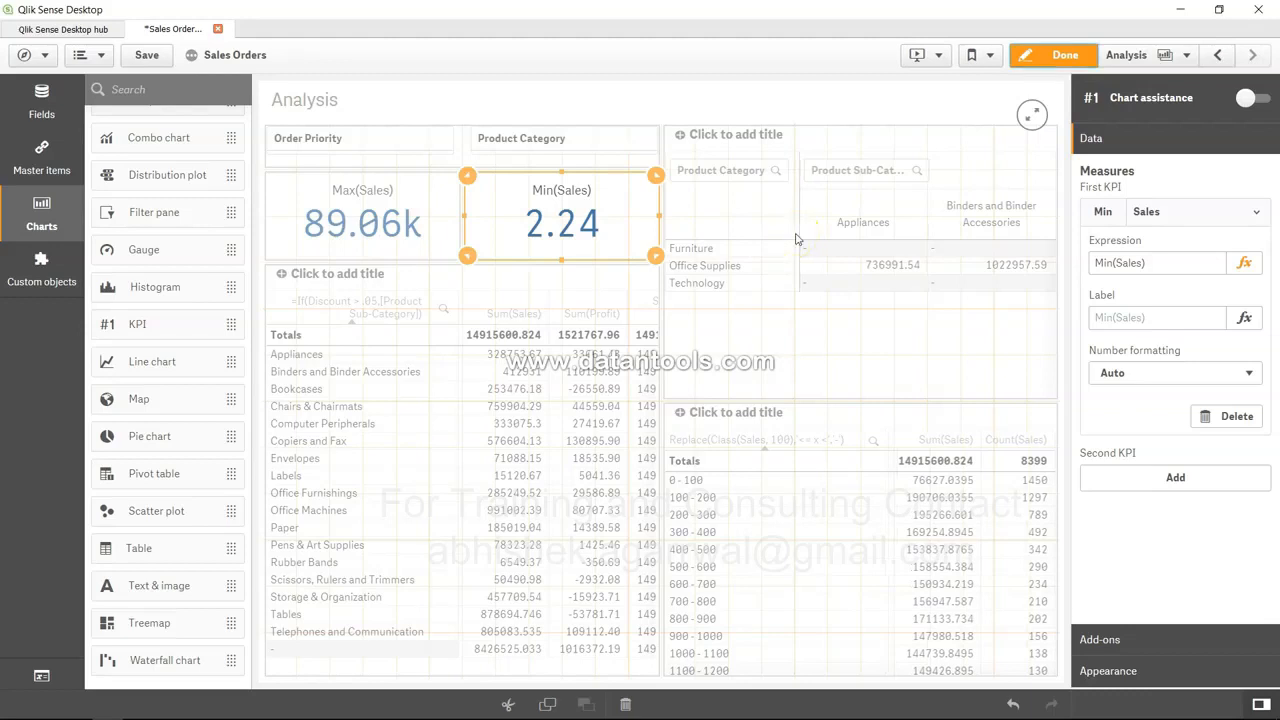
# Add a measure column with the expression Mode([Order Priority]) to the sub-category table and finish editing the sheet
pyautogui.click(394, 342)
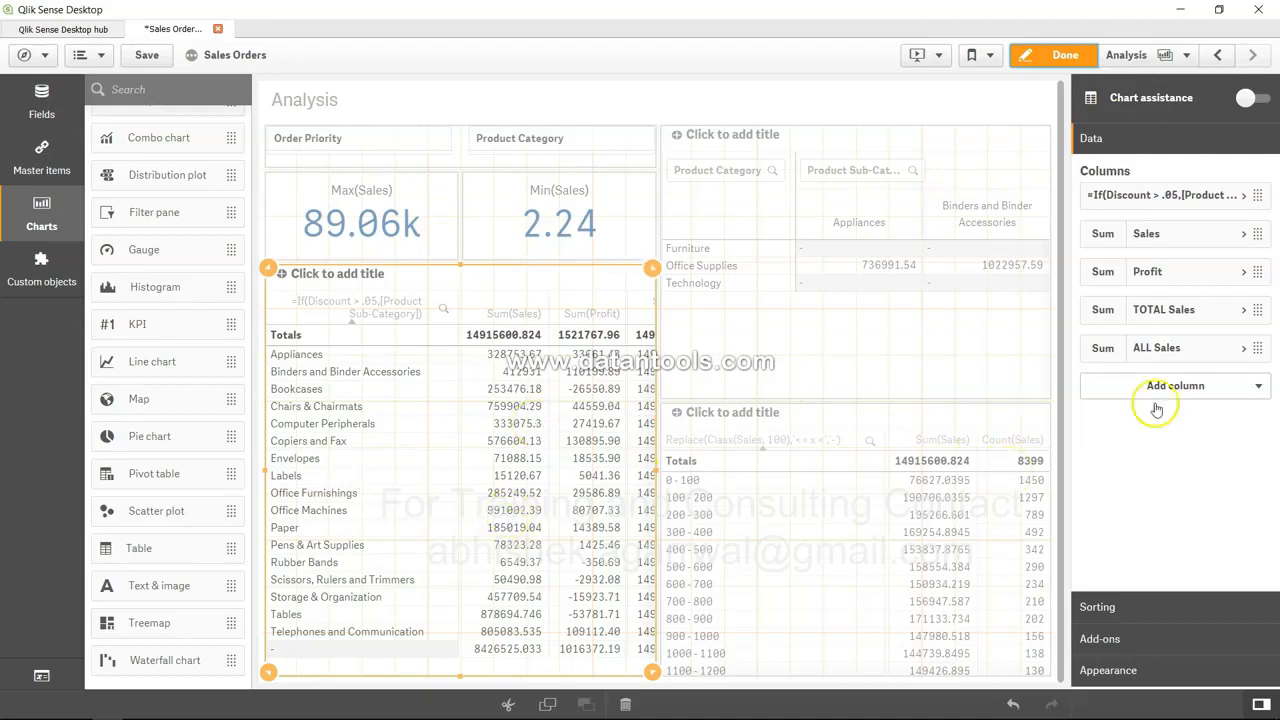
pyautogui.click(1232, 391)
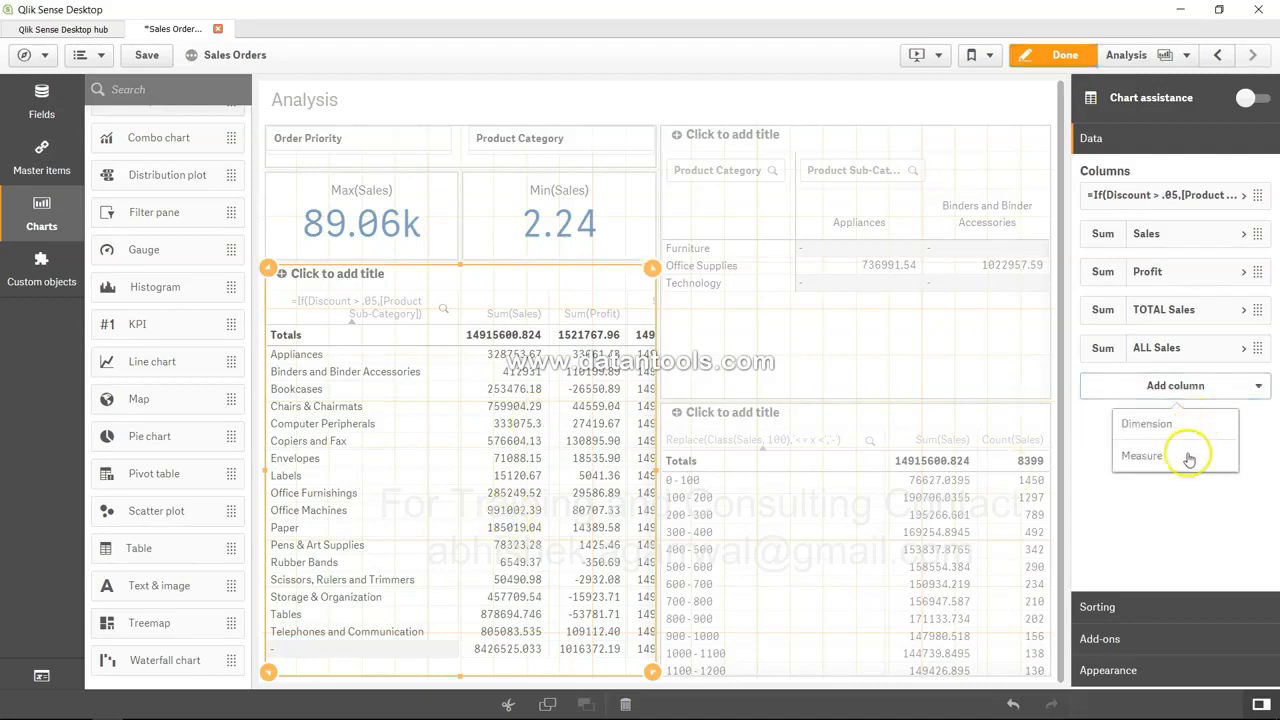
pyautogui.click(1188, 458)
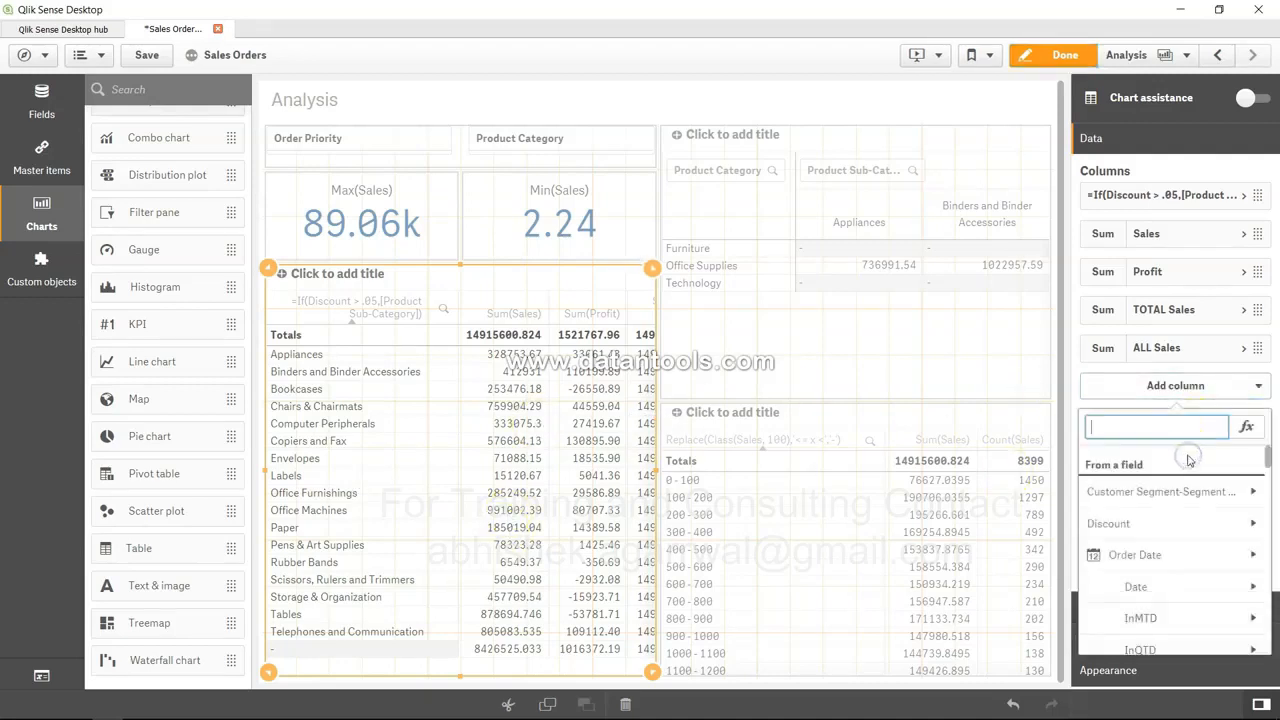
pyautogui.click(1247, 426)
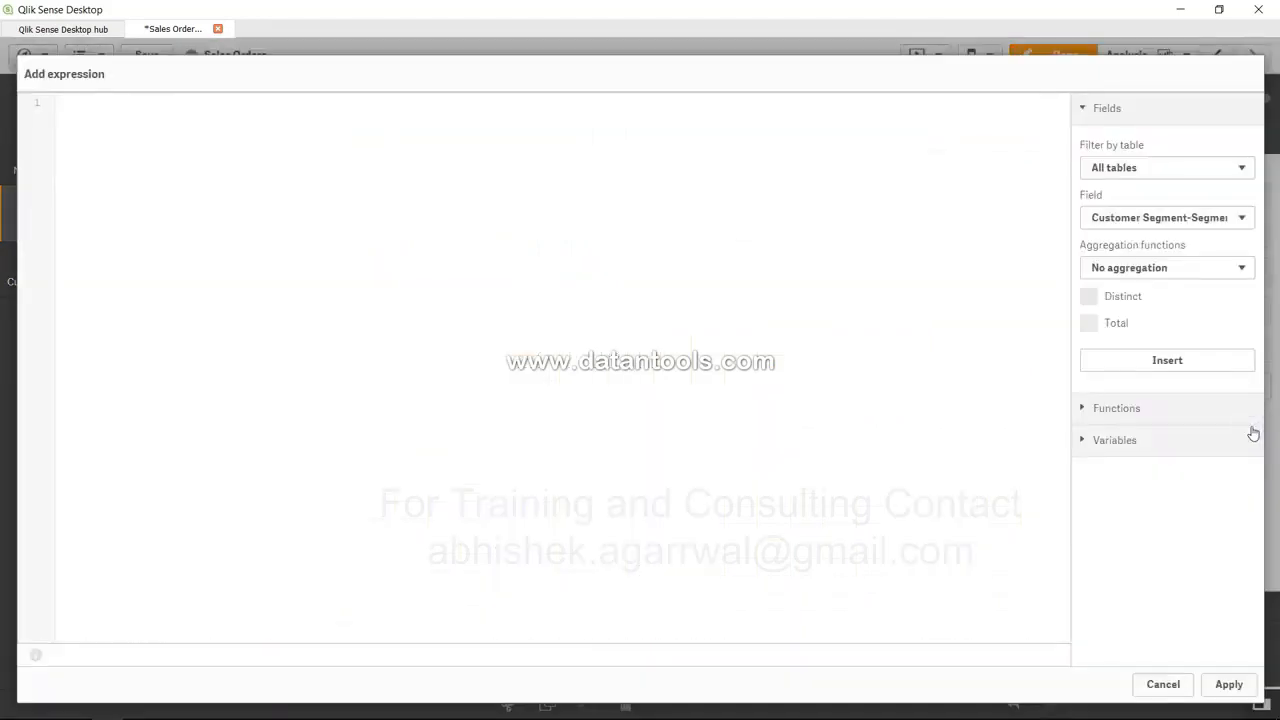
pyautogui.write('Mode(')
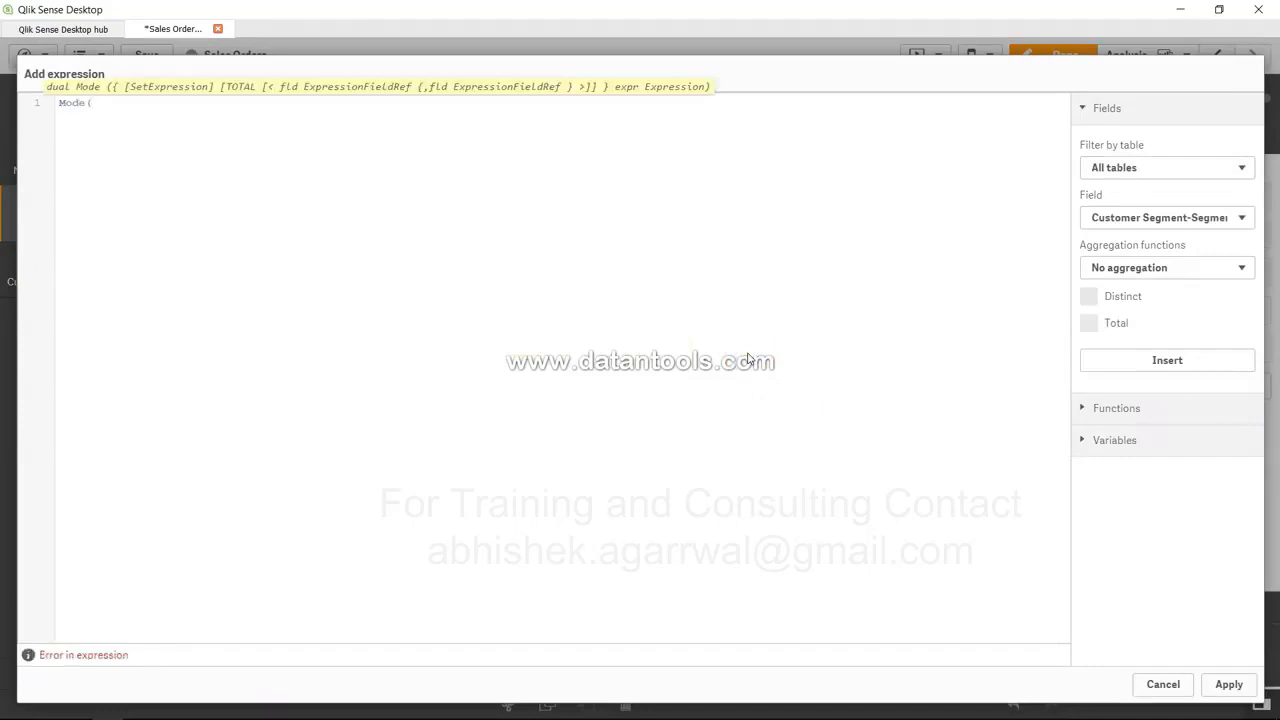
pyautogui.write('Order')
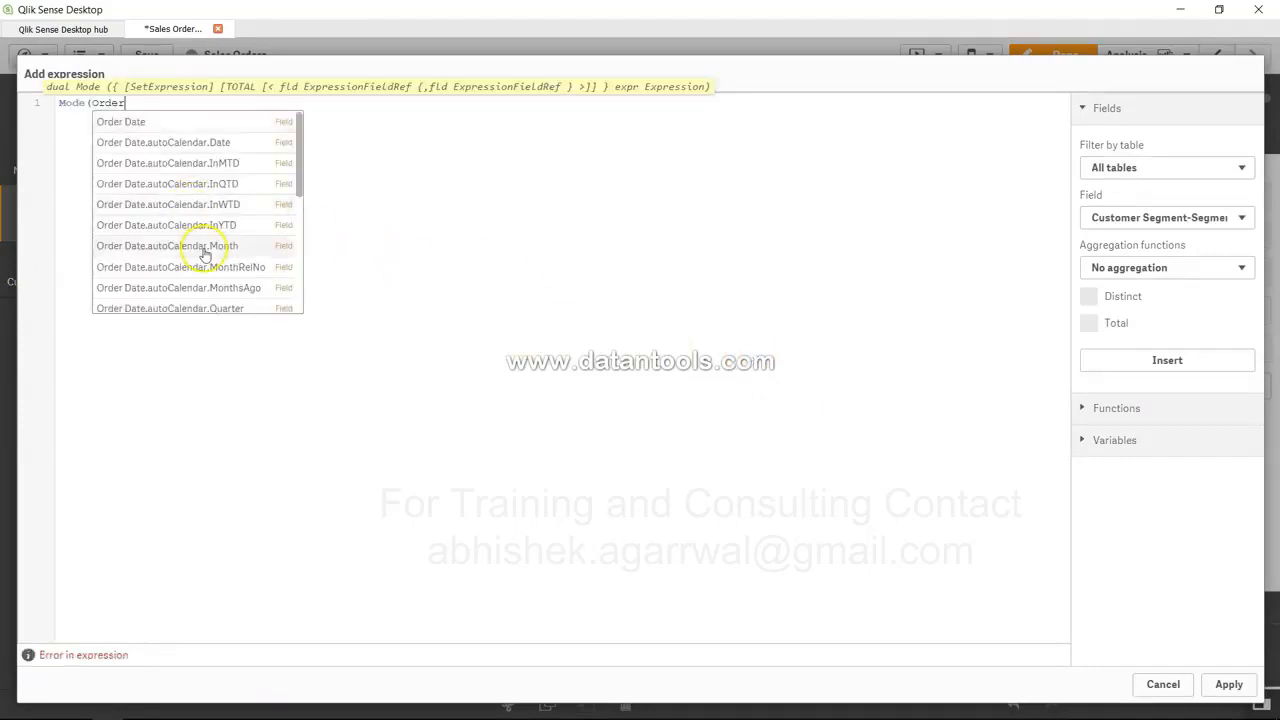
pyautogui.scroll(-5, 205, 255)
pyautogui.click(197, 261)
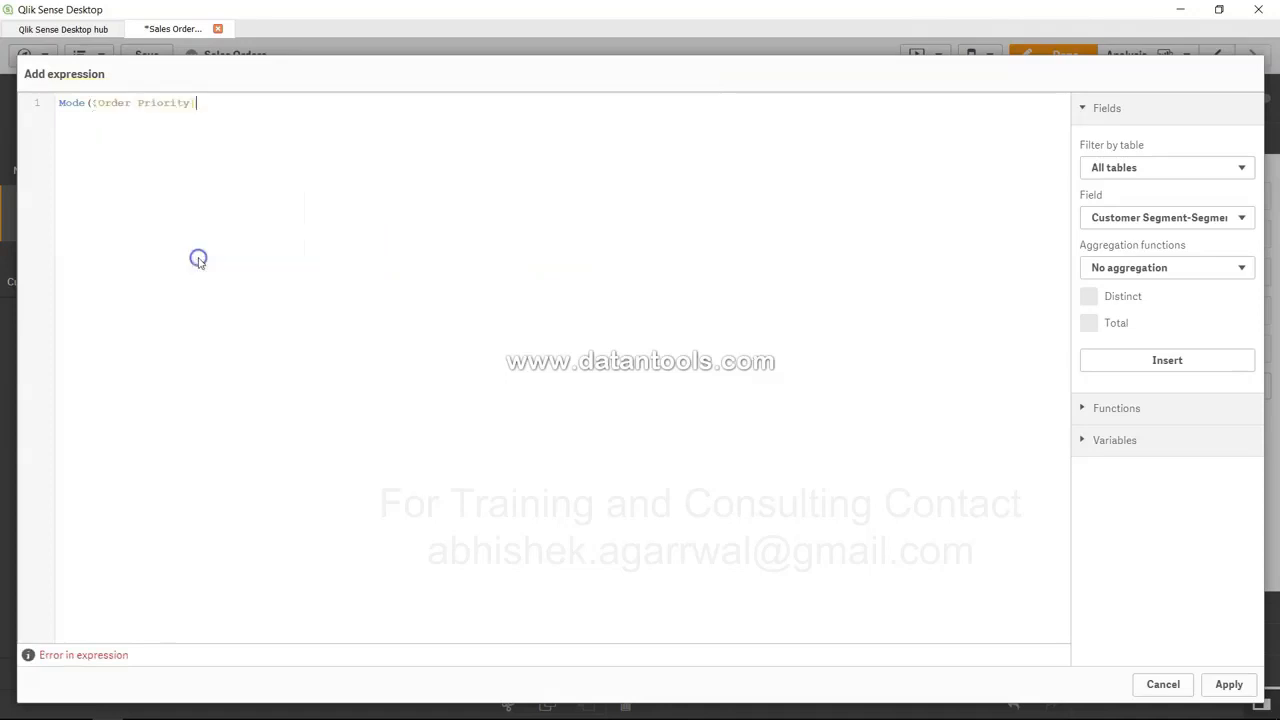
pyautogui.write(')')
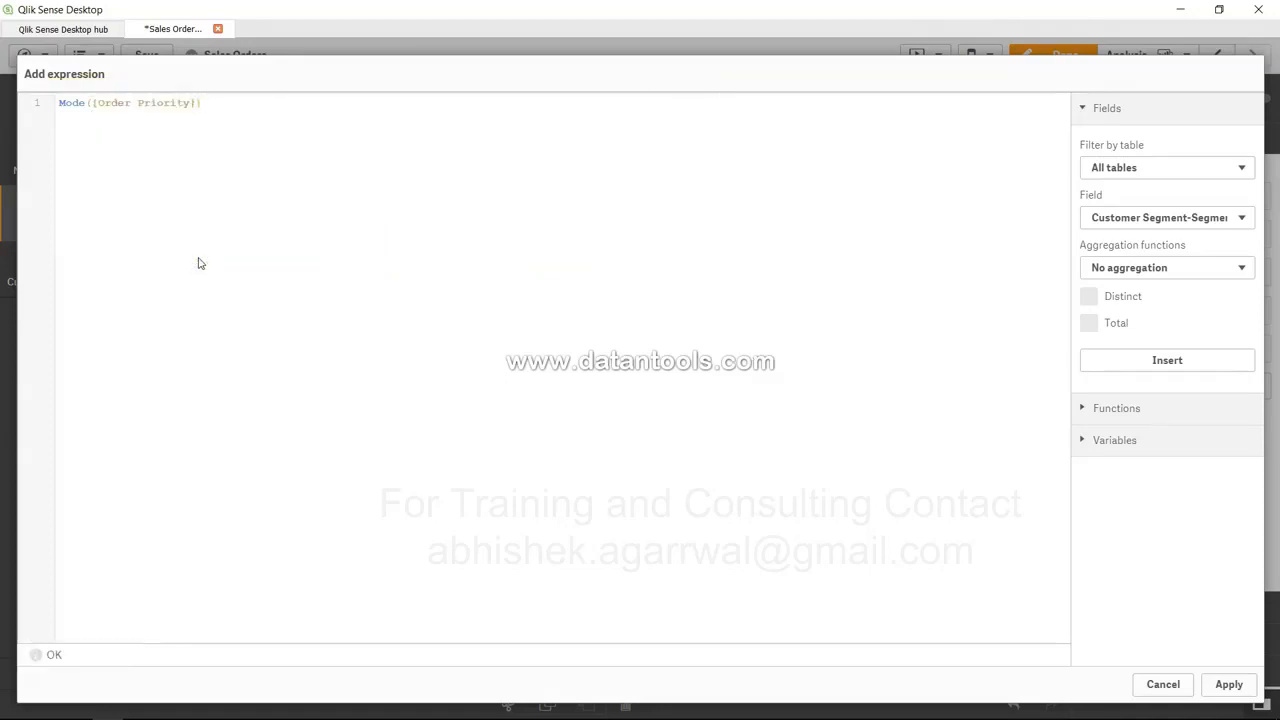
pyautogui.click(1230, 685)
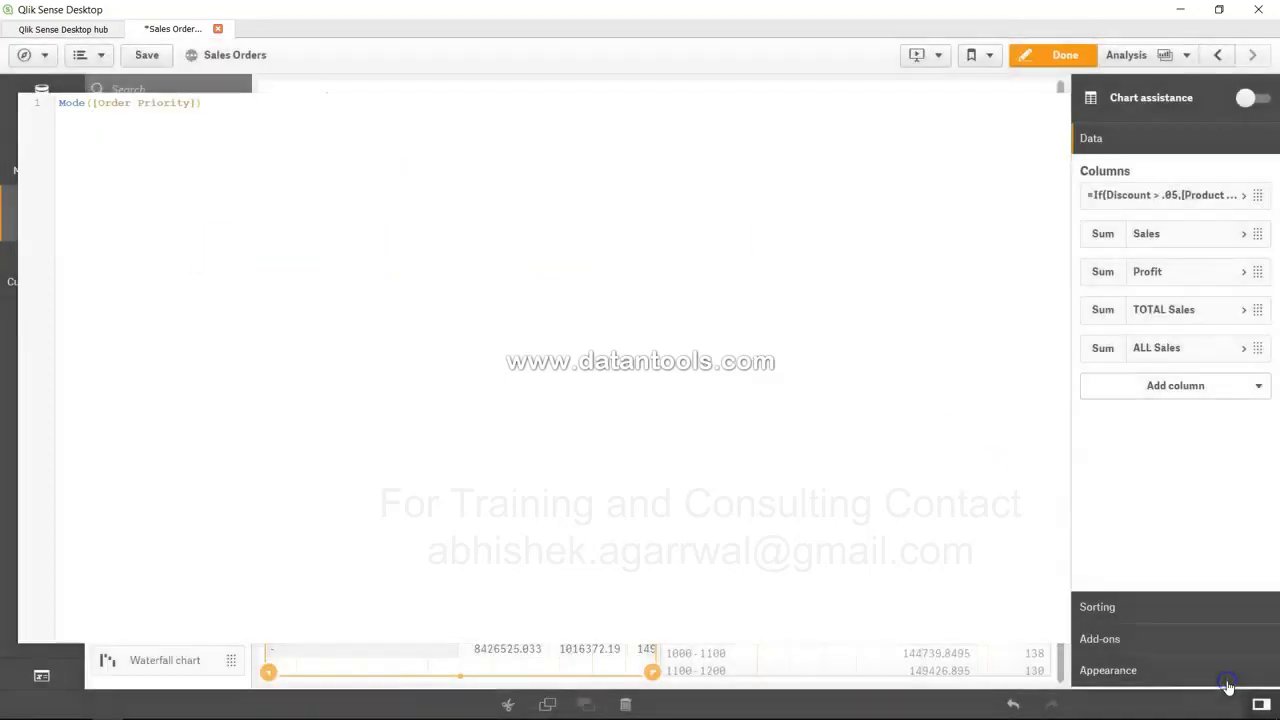
pyautogui.click(1058, 60)
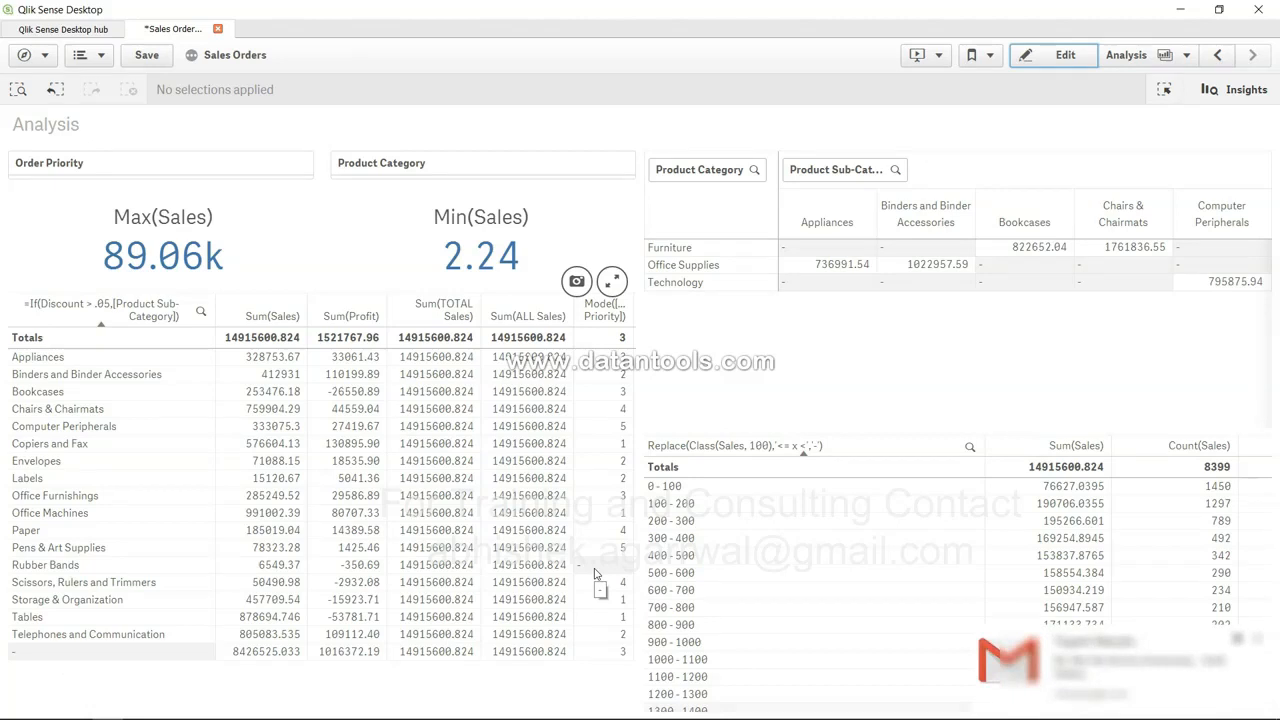
pyautogui.click(1238, 638)
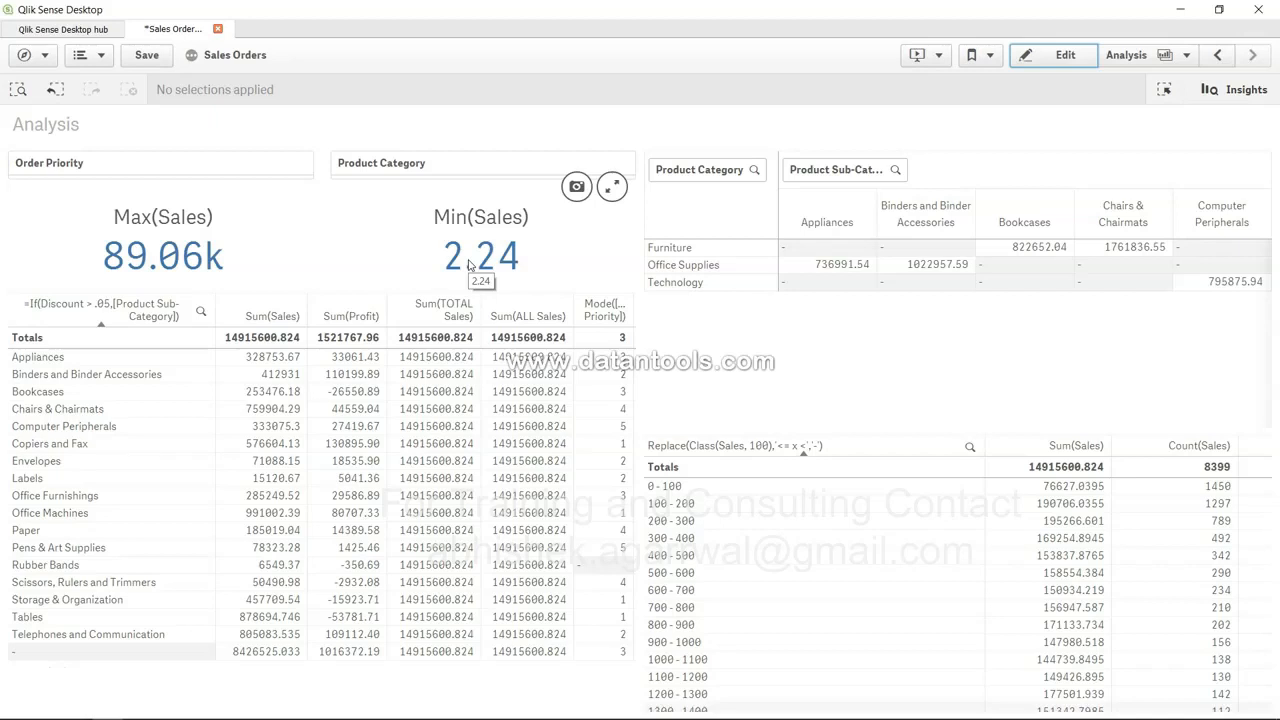
# Reopen the sheet for editing and change the Max(Sales) KPI's expression to Max(Sales,2)
pyautogui.click(1065, 57)
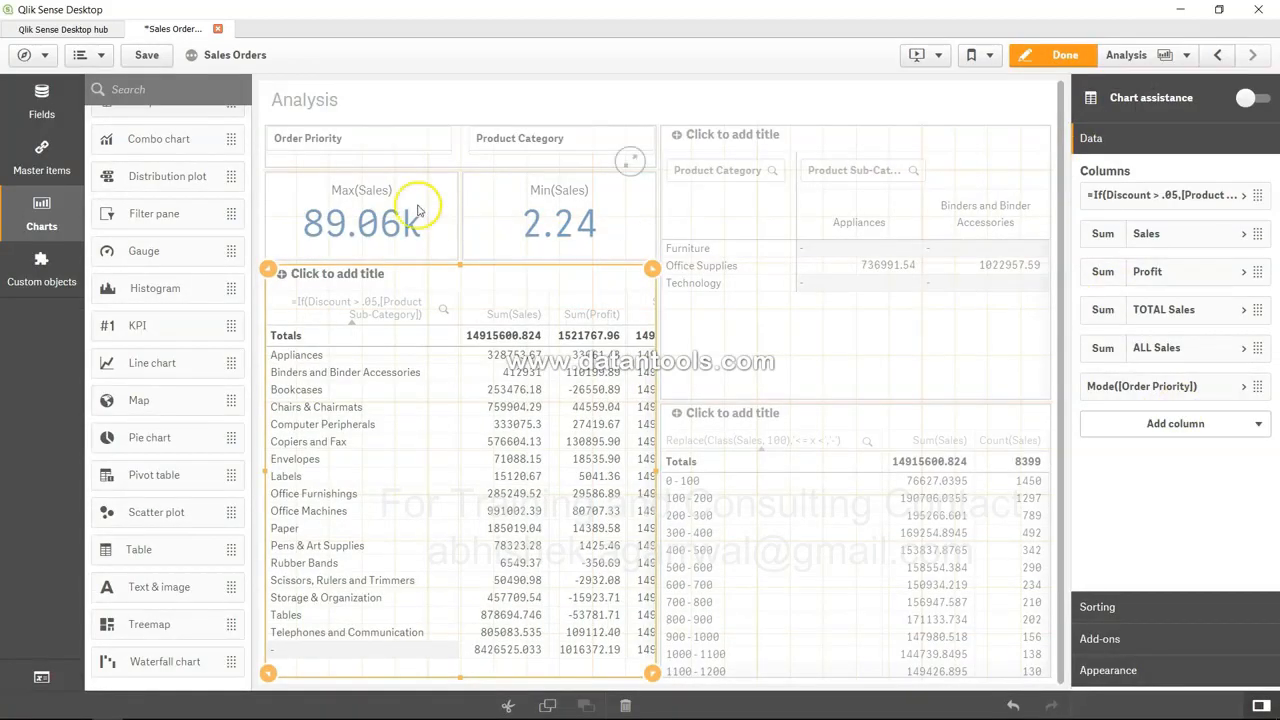
pyautogui.click(387, 226)
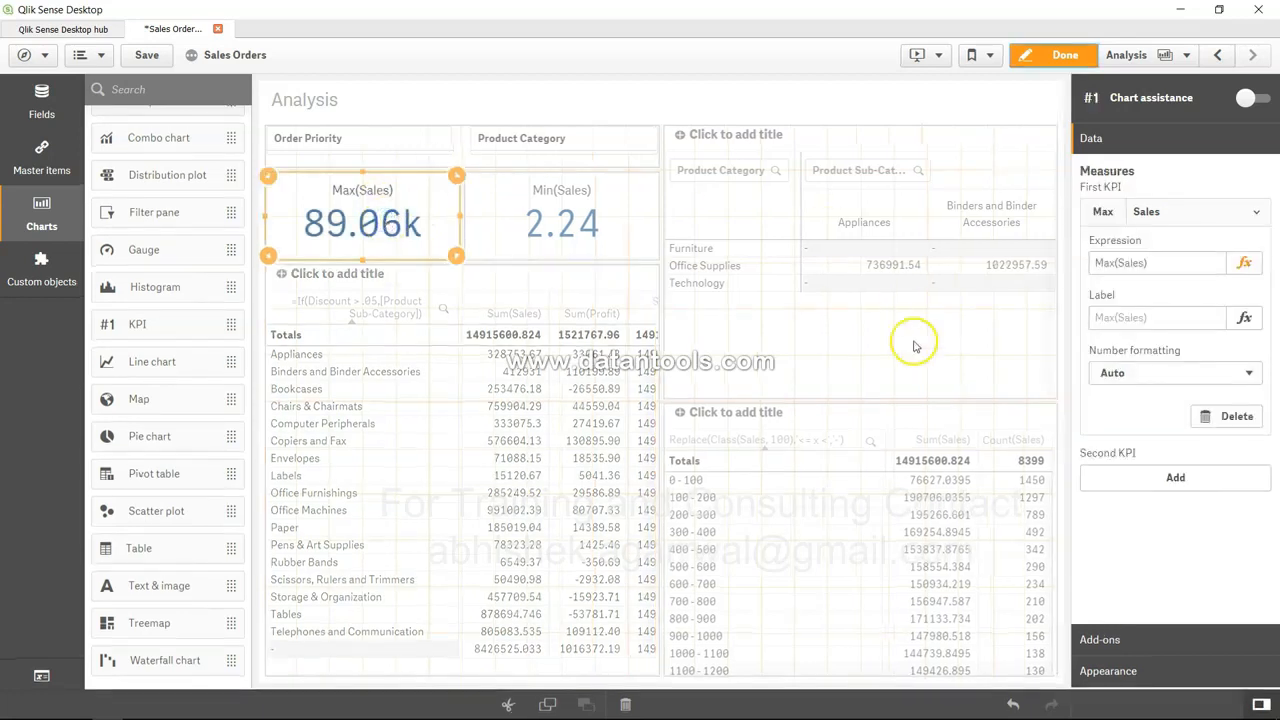
pyautogui.click(1244, 263)
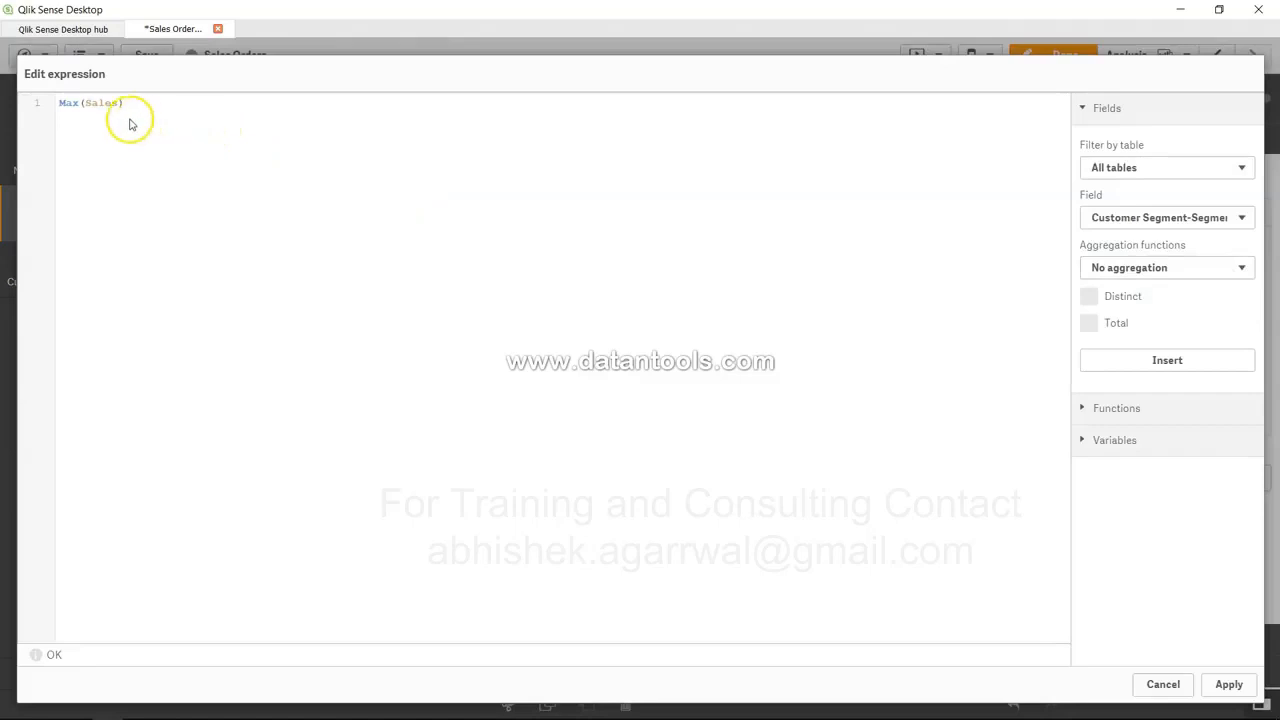
pyautogui.click(119, 104)
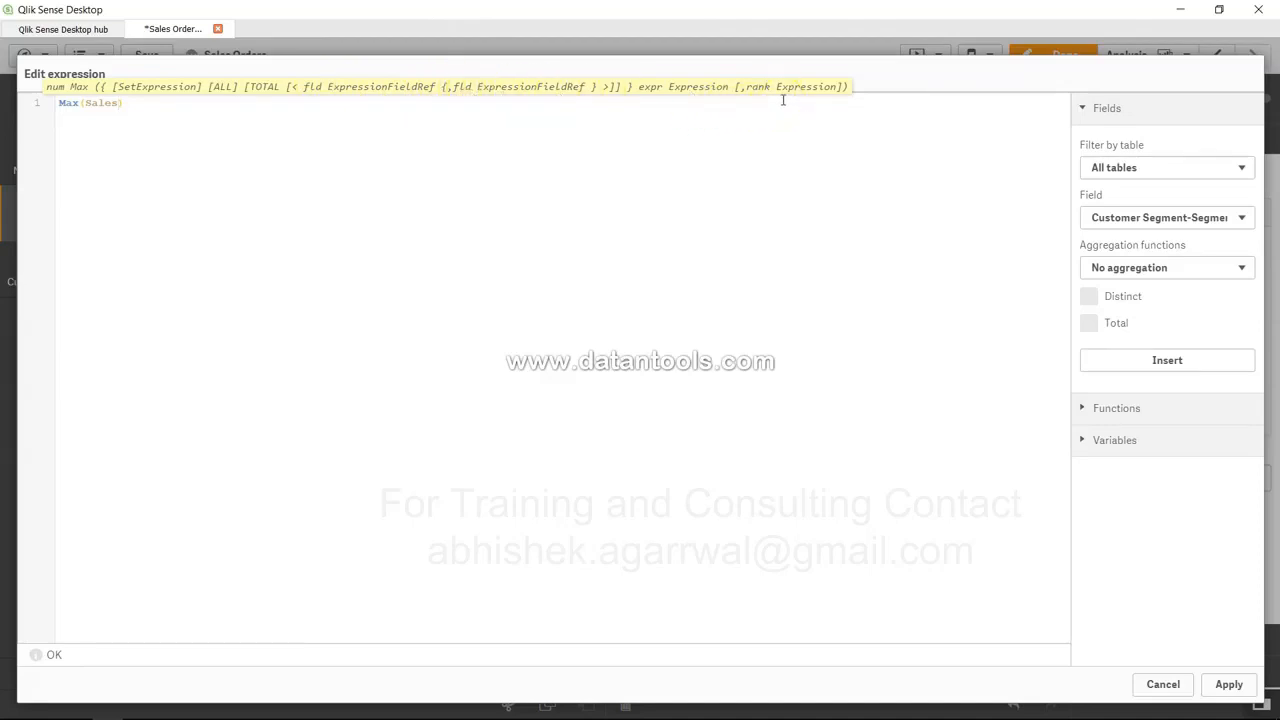
pyautogui.write(')')
pyautogui.write('2')
pyautogui.click(1229, 684)
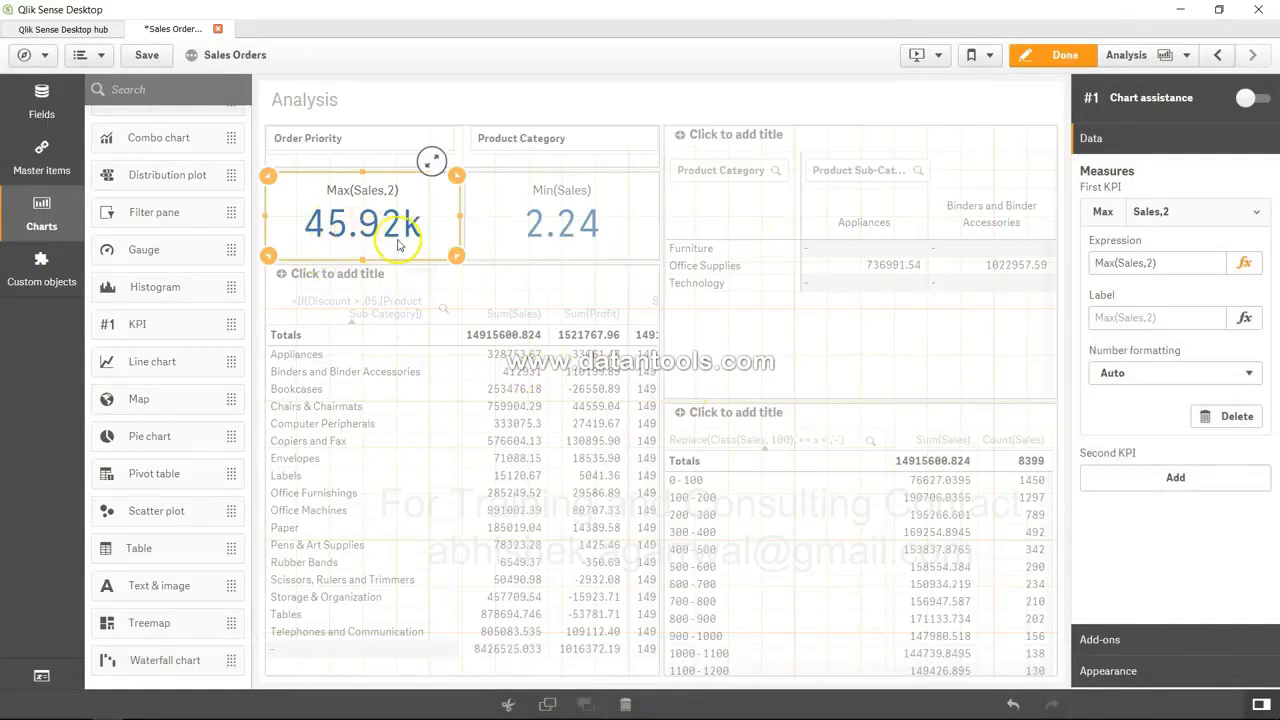
# Change the rank in the maximum sales KPI so its expression reads Max(Sales,3)
pyautogui.click(1244, 262)
pyautogui.click(131, 102)
pyautogui.press('BackSpace')
pyautogui.press('BackSpace')
pyautogui.write('3)')
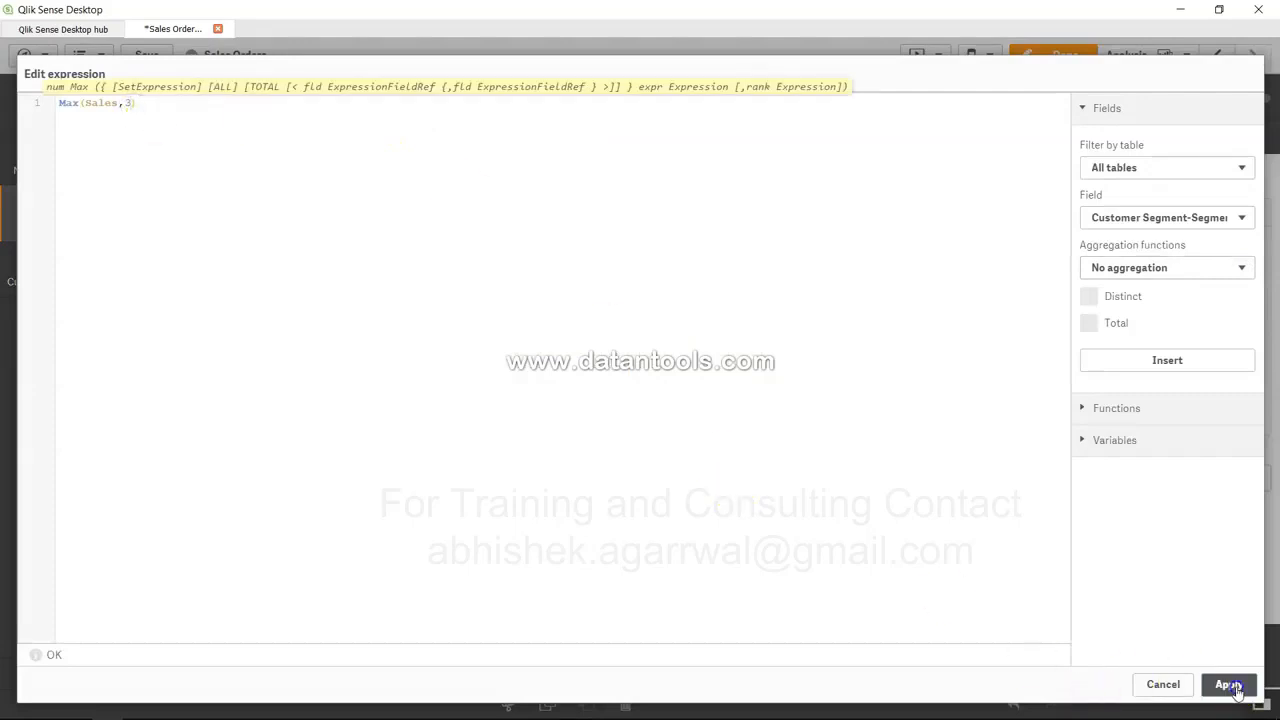
pyautogui.click(1228, 684)
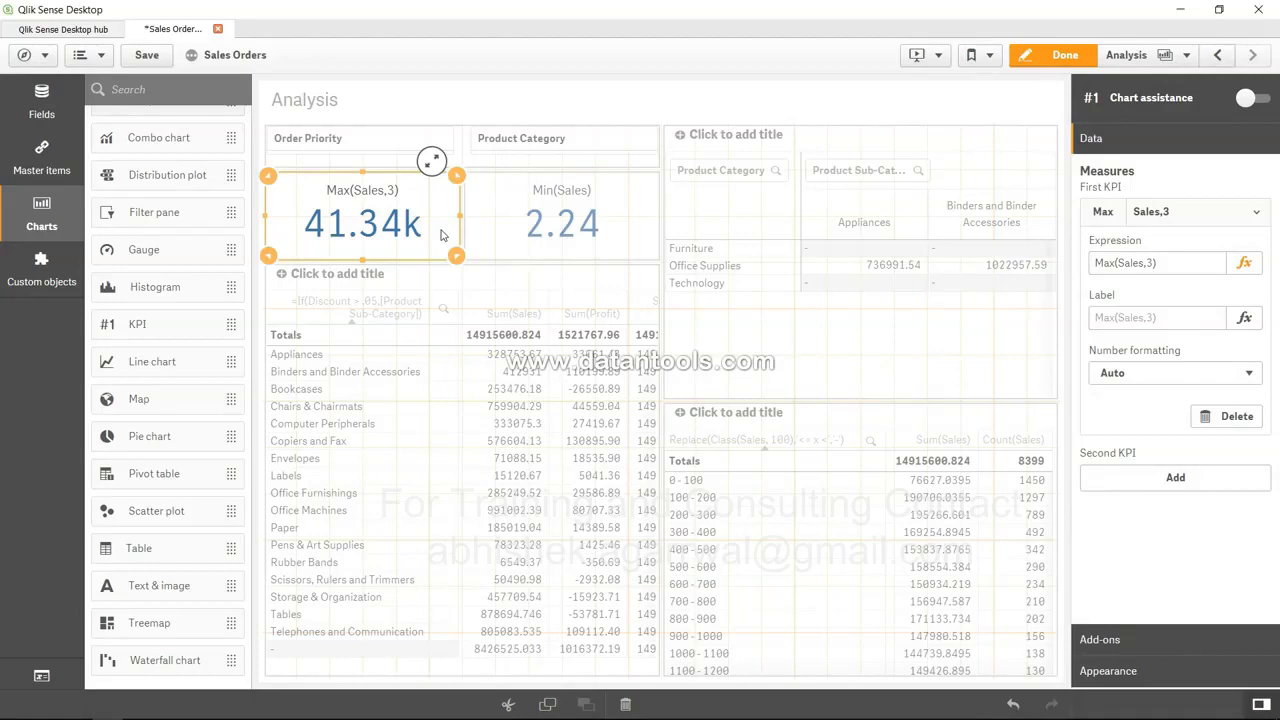
pyautogui.click(489, 221)
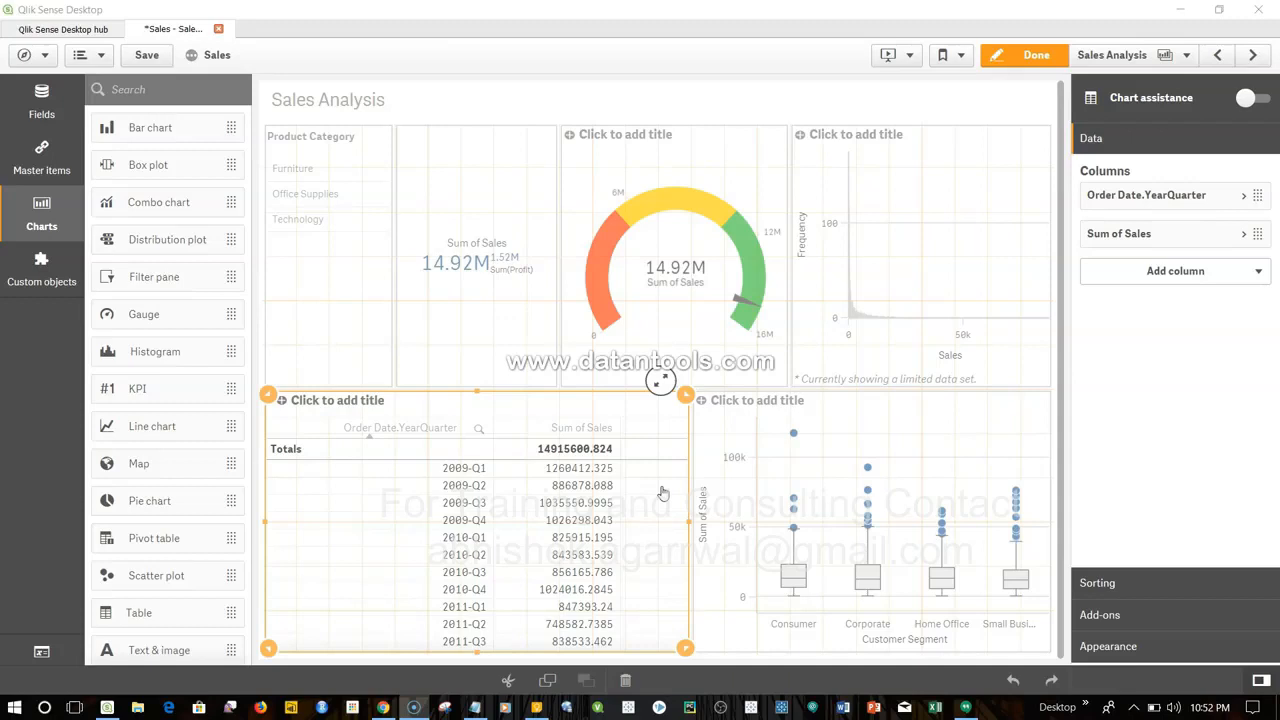
# Add a measure column with the expression Above(Sum(Sales)) to the year-quarter sales table on the Sales Analysis sheet
pyautogui.click(660, 490)
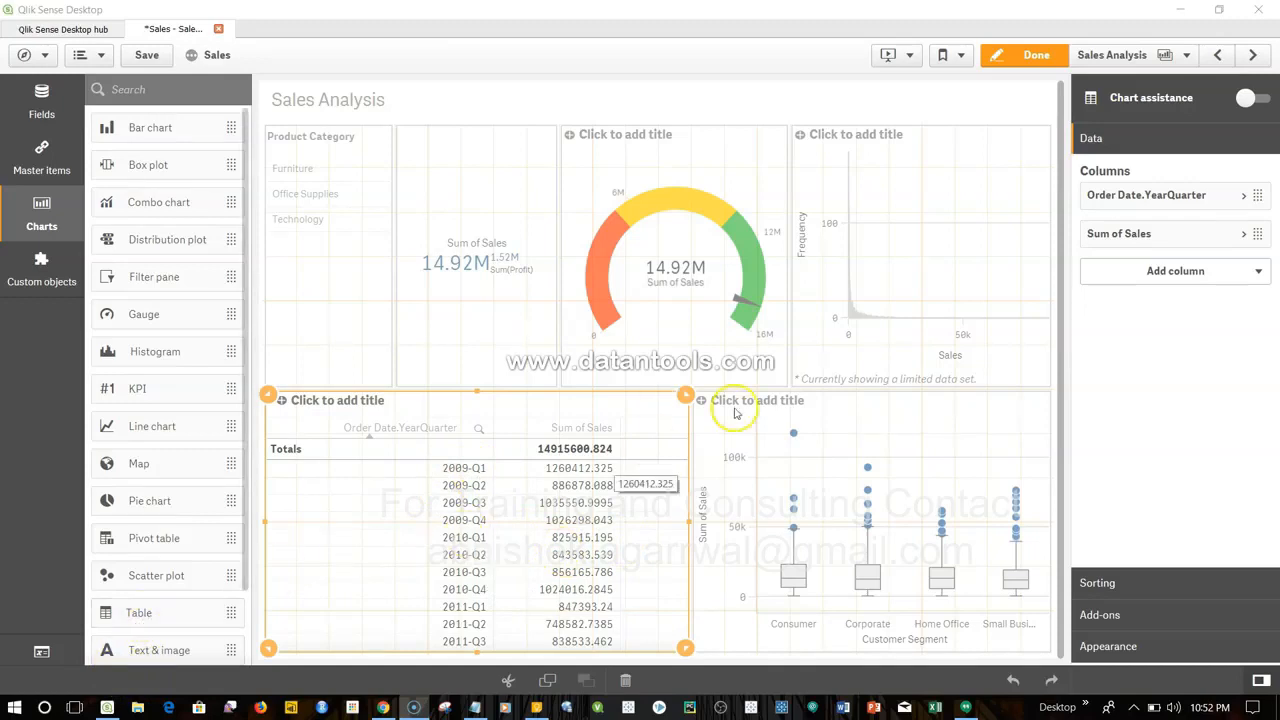
pyautogui.click(1164, 200)
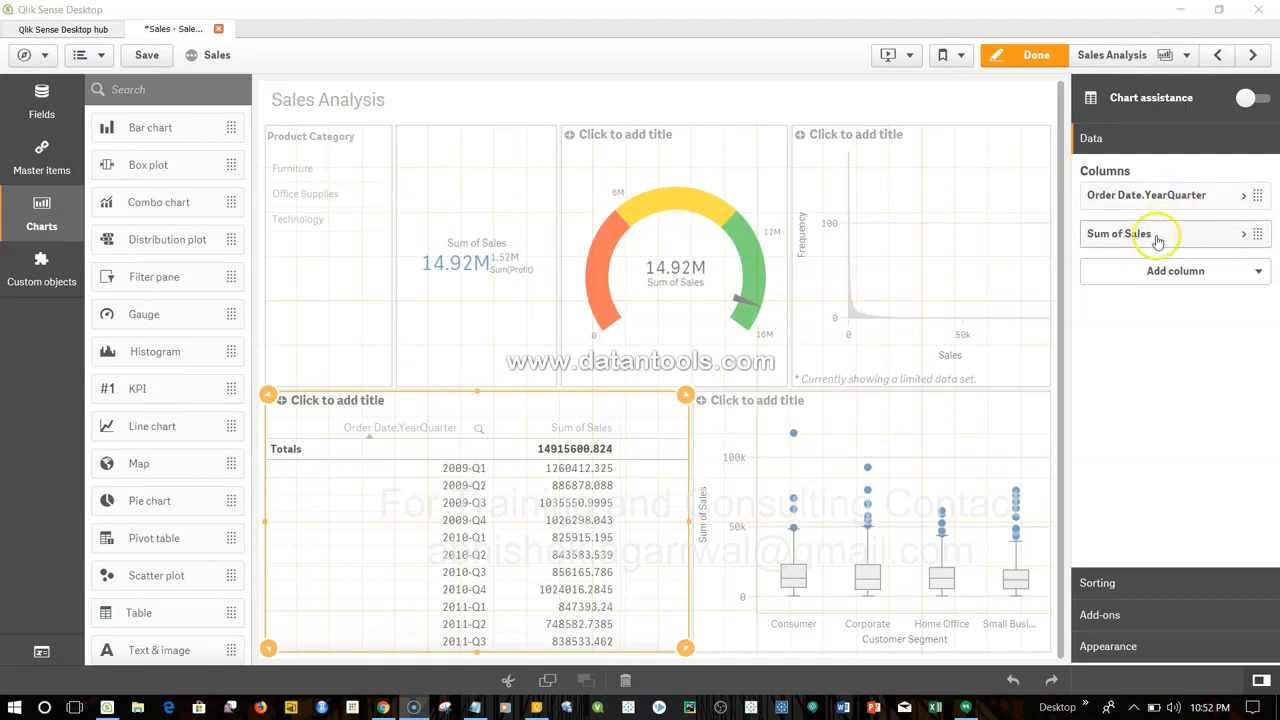
pyautogui.click(1200, 270)
pyautogui.click(1176, 345)
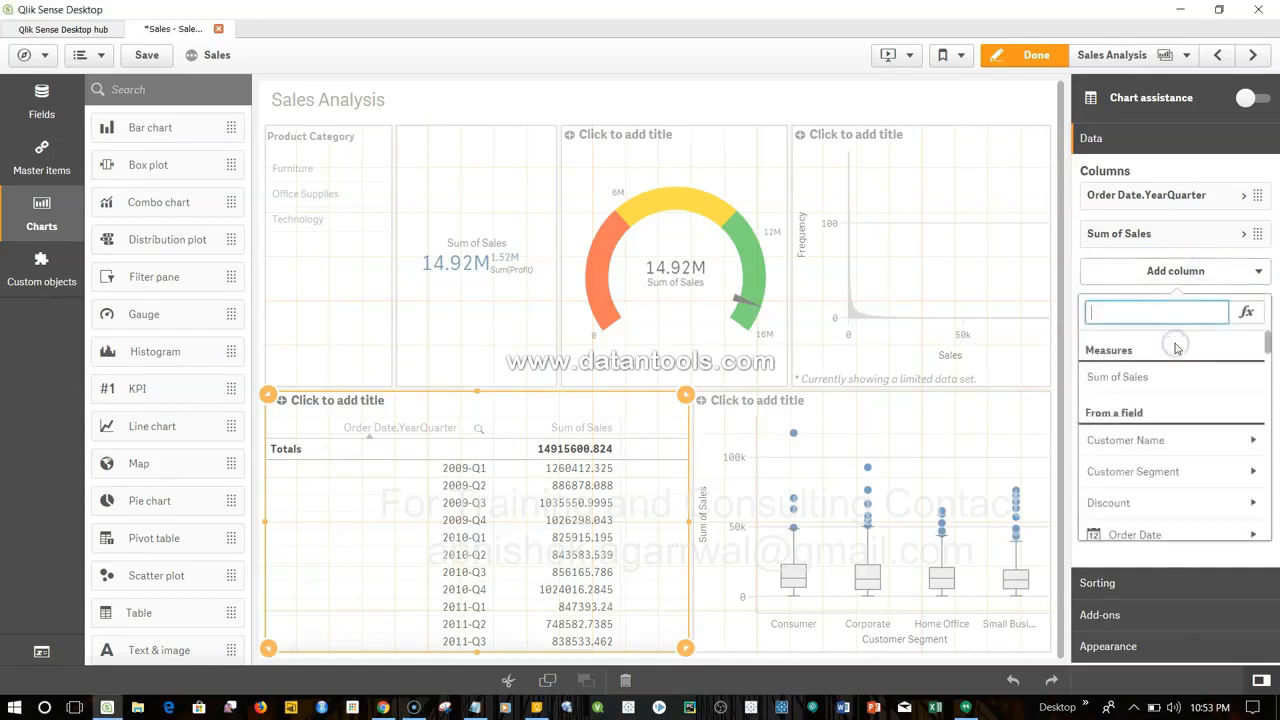
pyautogui.click(1245, 315)
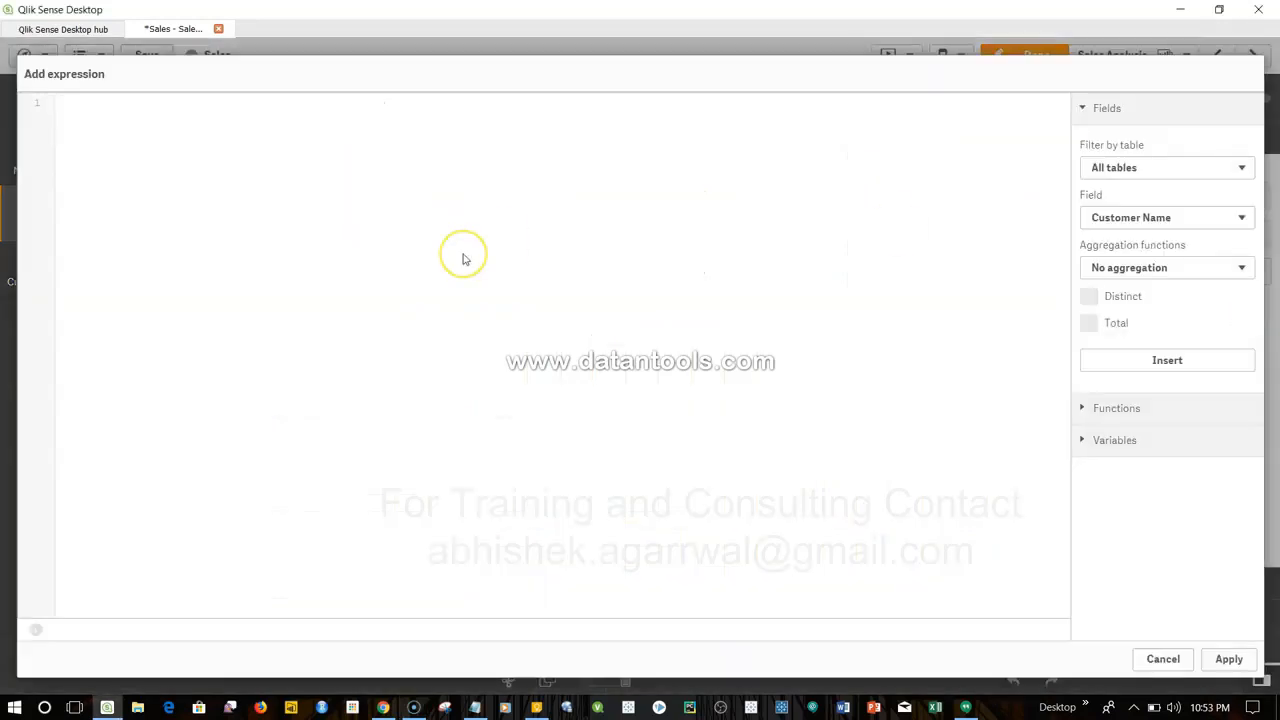
pyautogui.write('Abov')
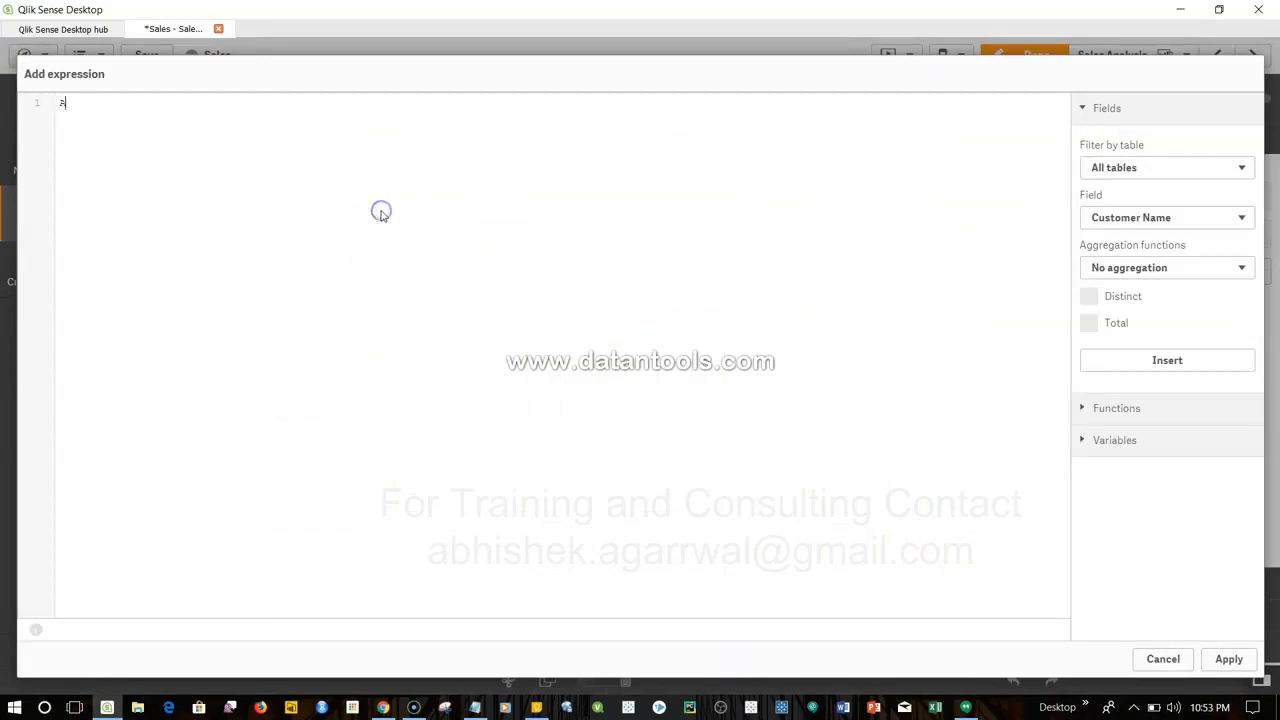
pyautogui.write('e')
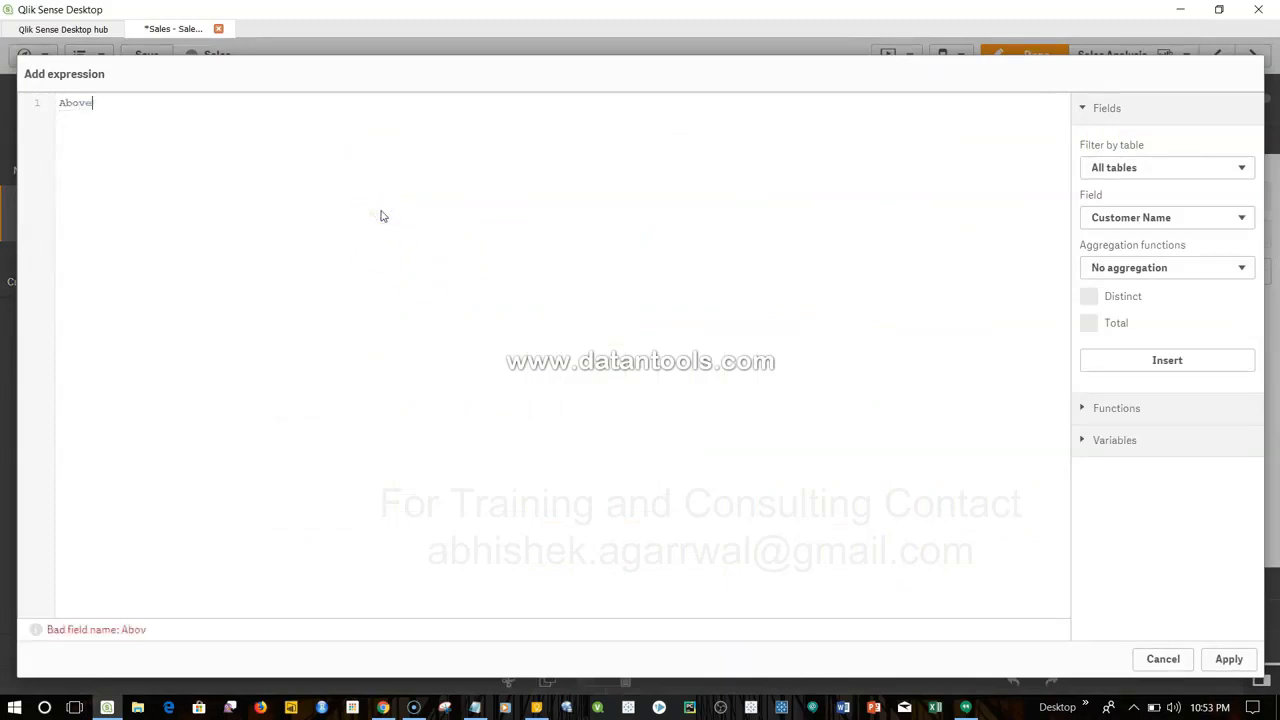
pyautogui.write('(')
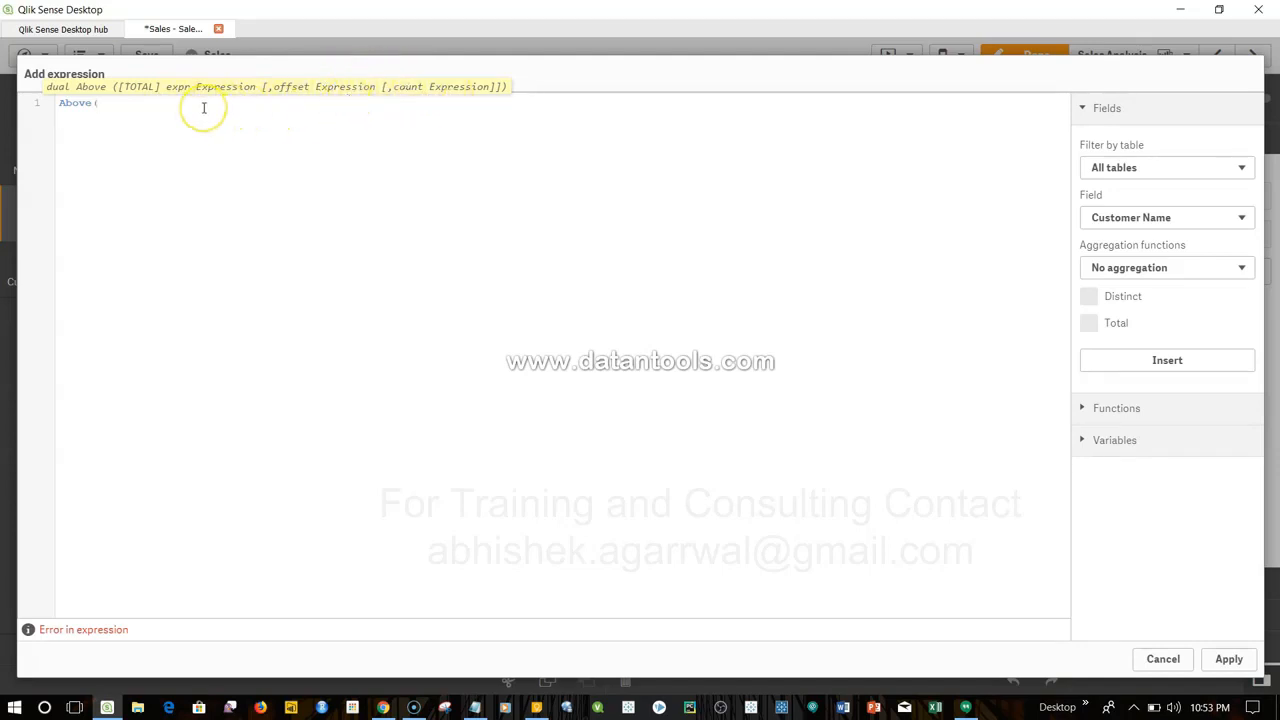
pyautogui.write('Sum(Sales))')
pyautogui.click(61, 105)
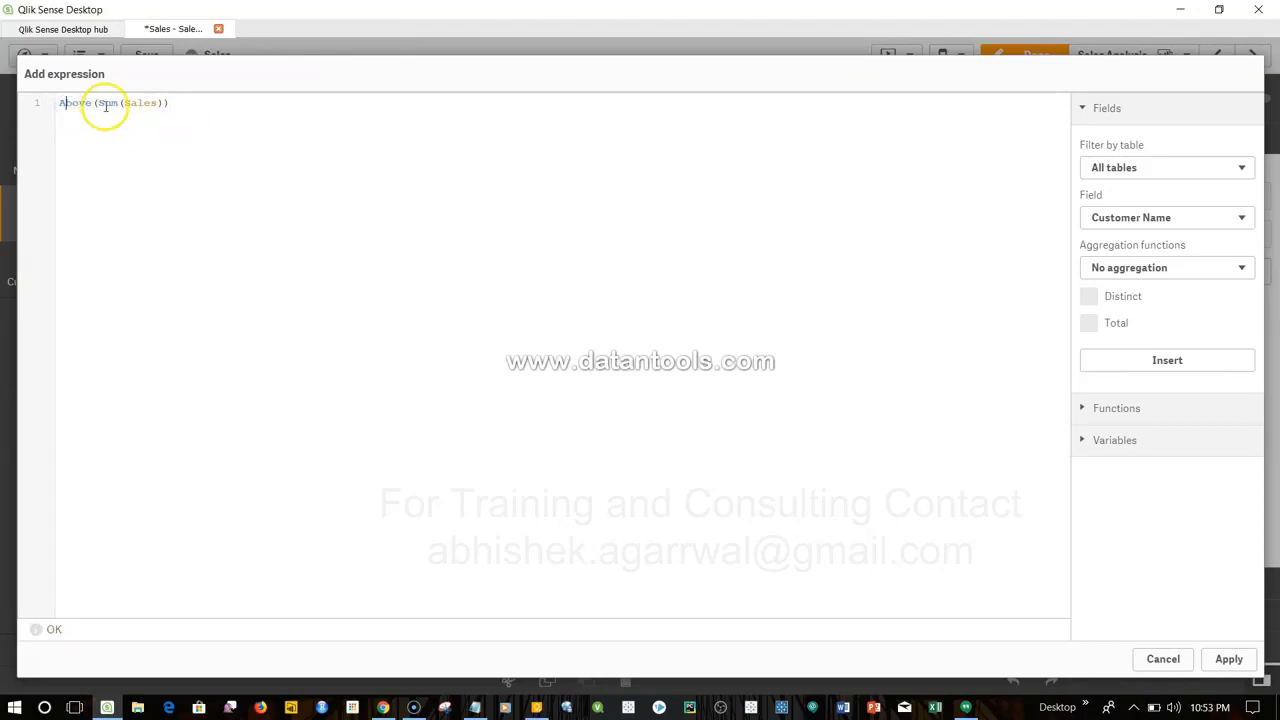
pyautogui.moveTo(106, 105); pyautogui.dragTo(151, 103)
pyautogui.click(152, 103)
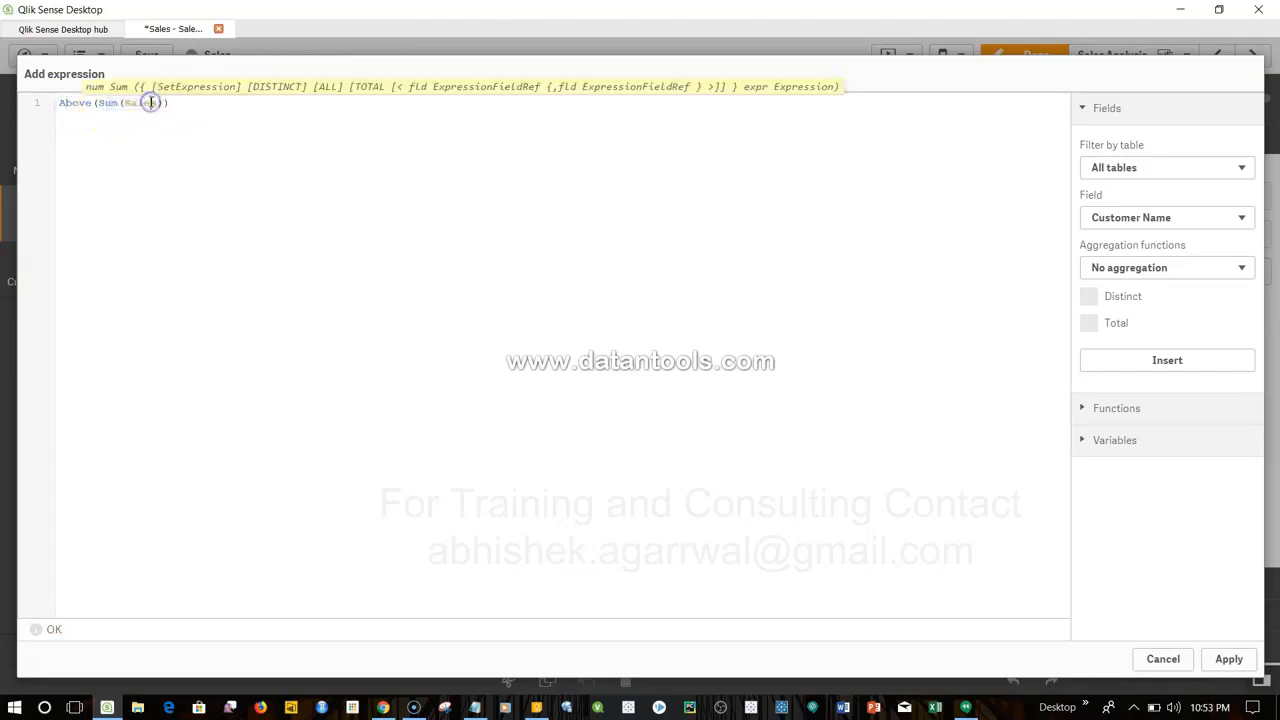
pyautogui.click(1229, 659)
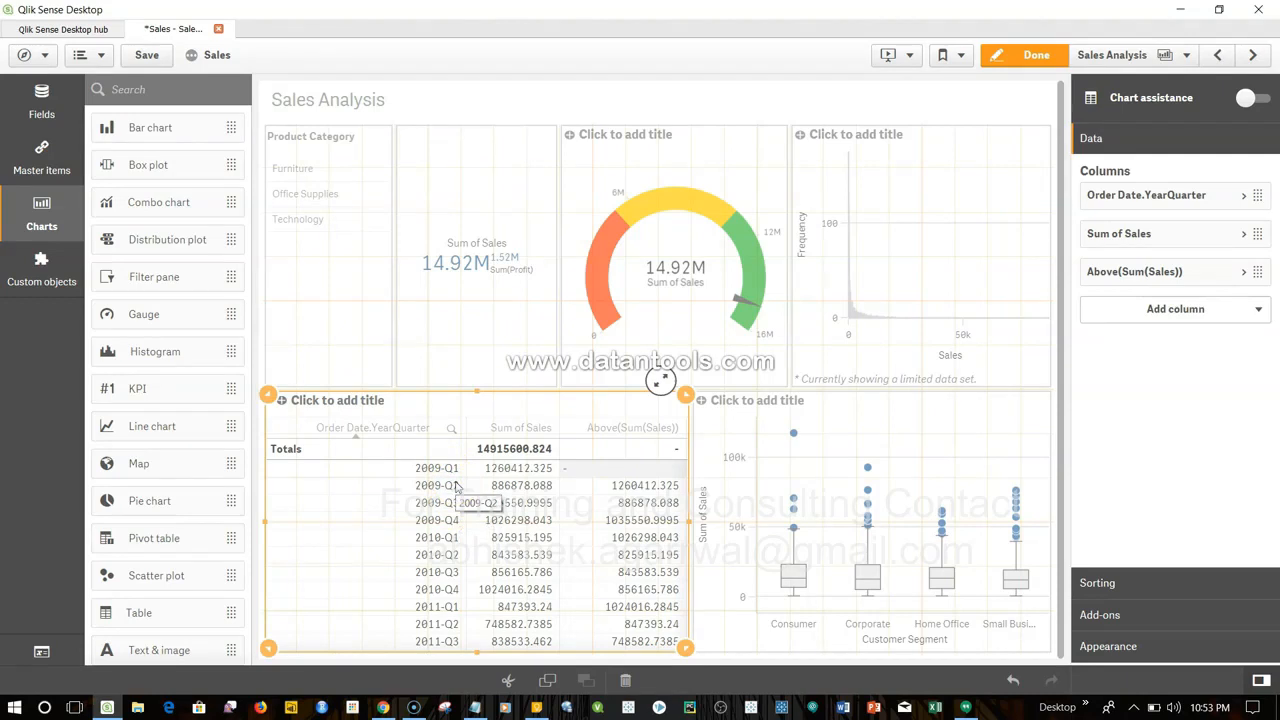
# Change the Above(Sum(Sales)) column's expression to Sum(Sales) - Above(Sum(Sales))
pyautogui.click(1244, 275)
pyautogui.click(1212, 323)
pyautogui.click(1212, 323)
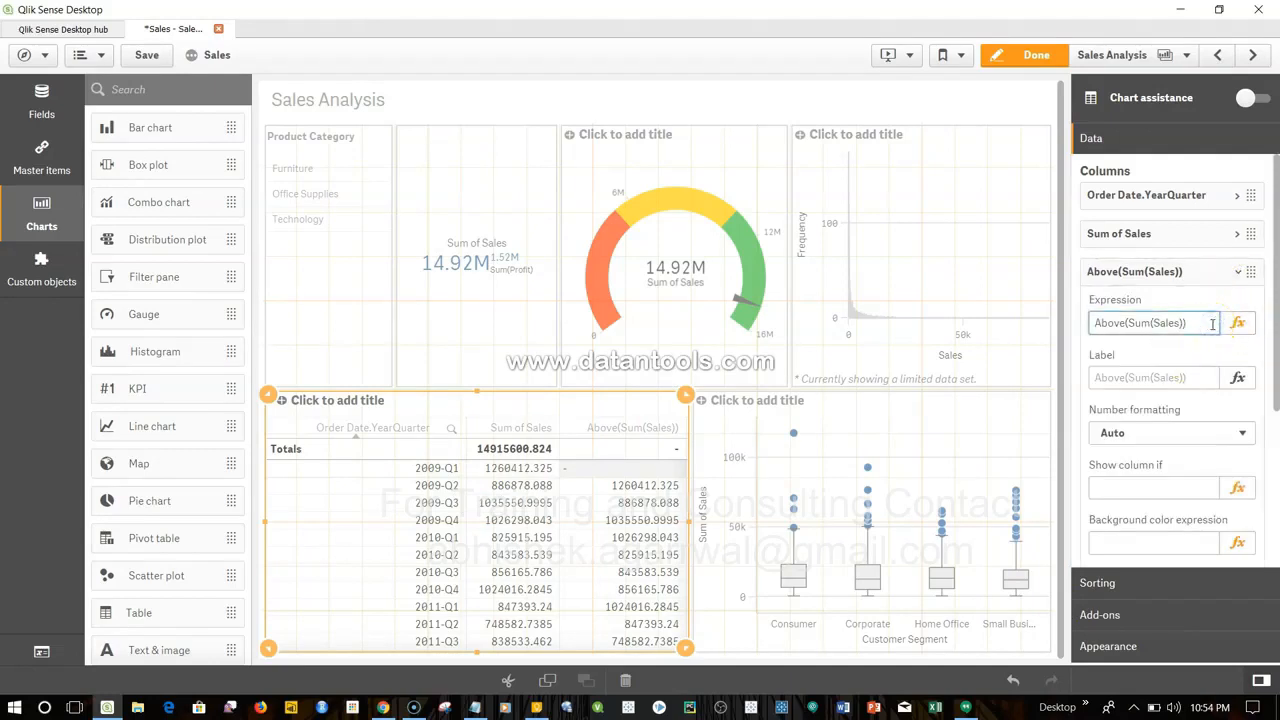
pyautogui.press('Home')
pyautogui.write('Sum(Sales) -')
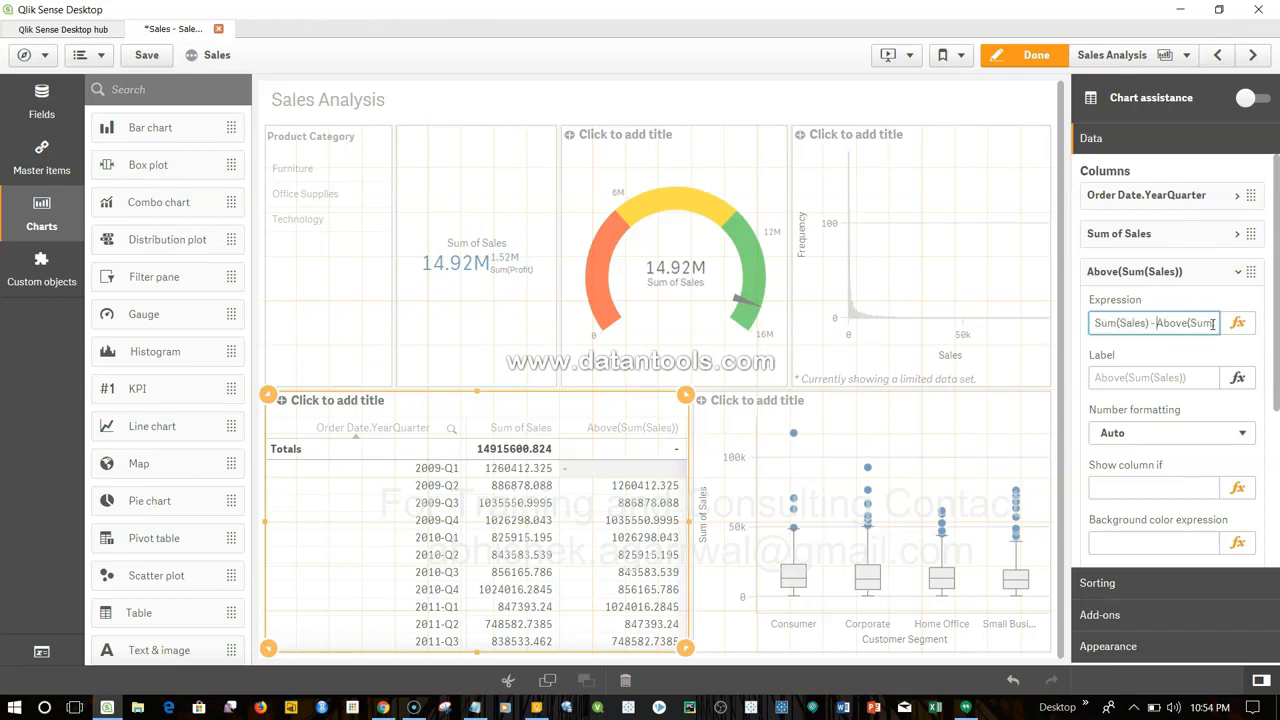
pyautogui.press('Tab')
pyautogui.click(619, 494)
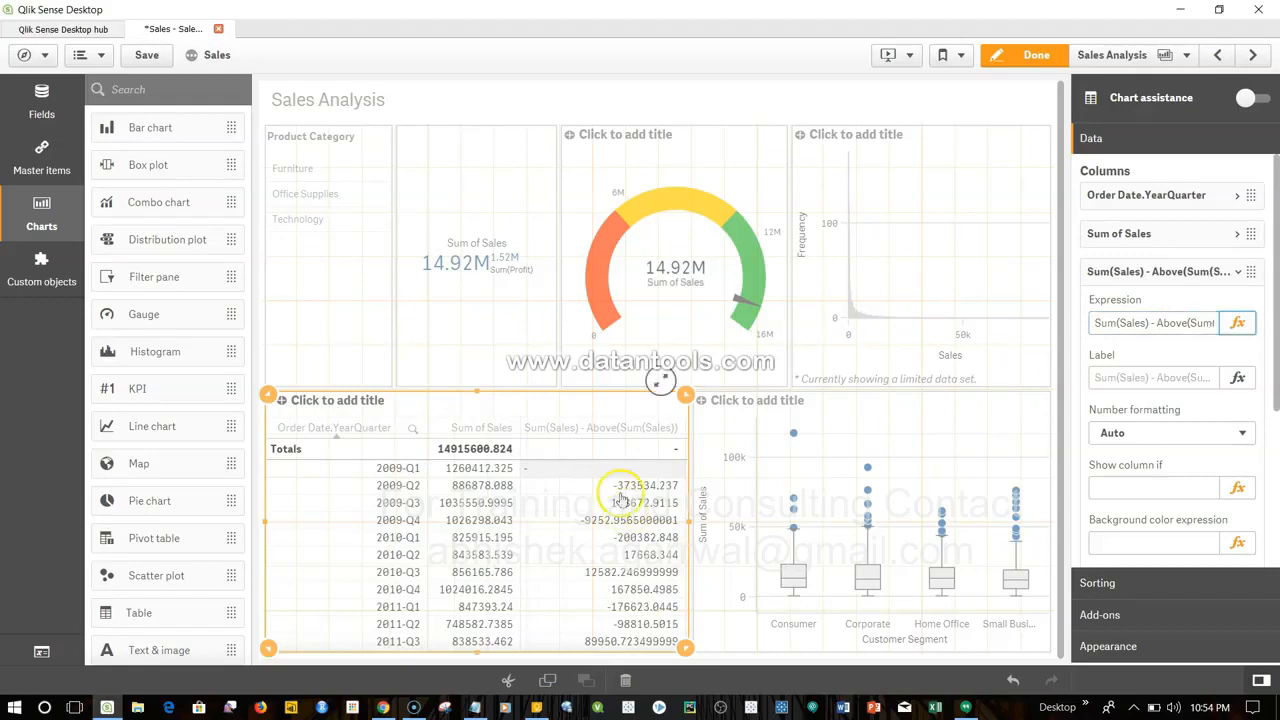
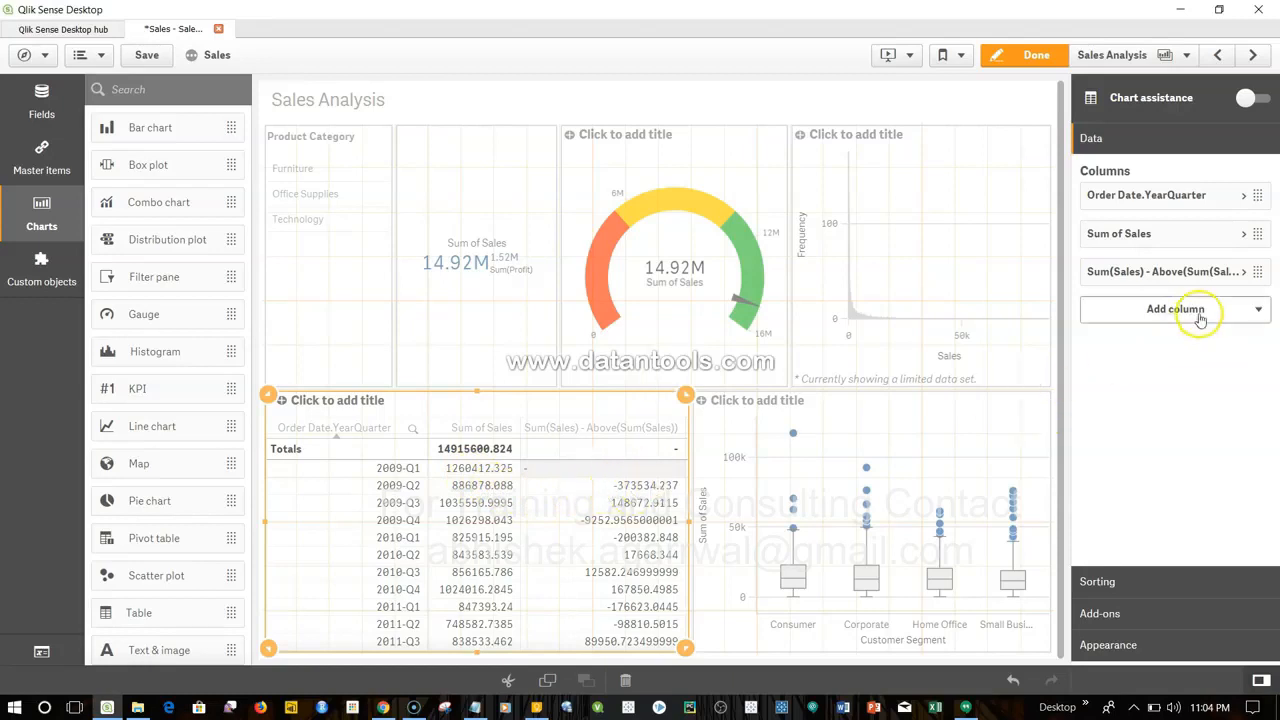
# Review the full expression of the quarterly table's Sum(Sales) - Above(Sum(Sales)) column
pyautogui.click(1240, 275)
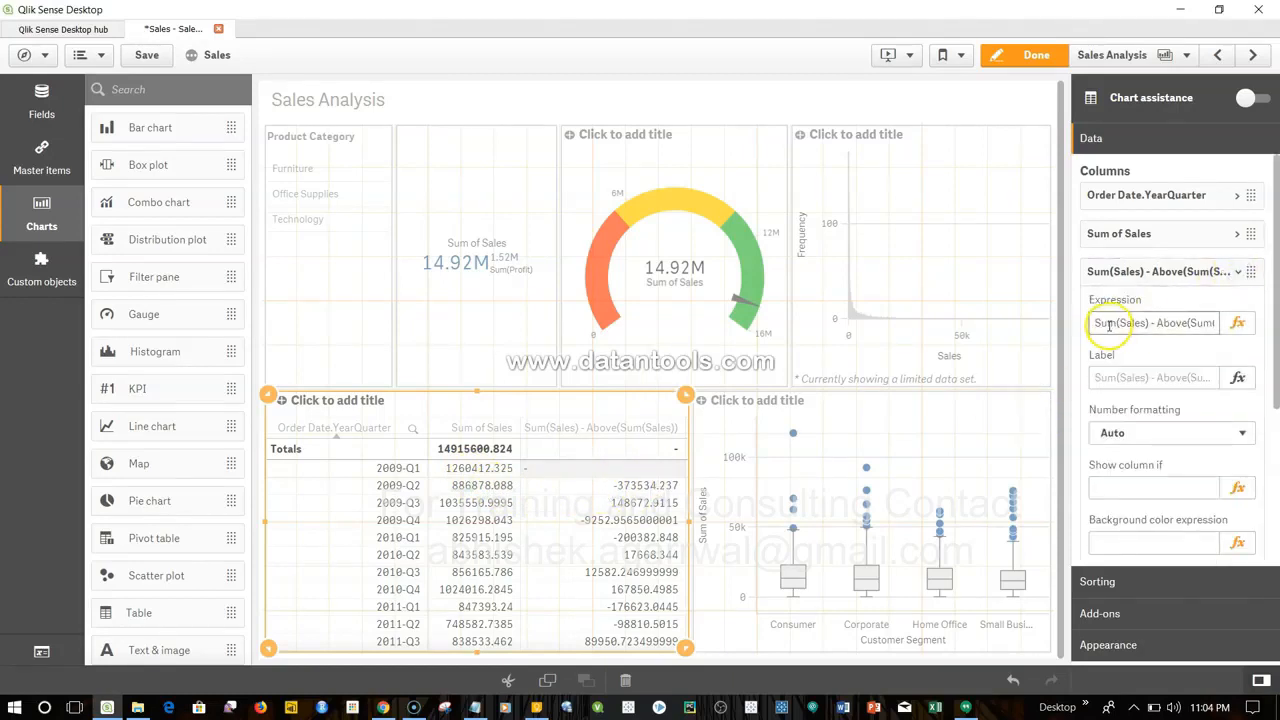
pyautogui.moveTo(1094, 325); pyautogui.dragTo(1258, 329)
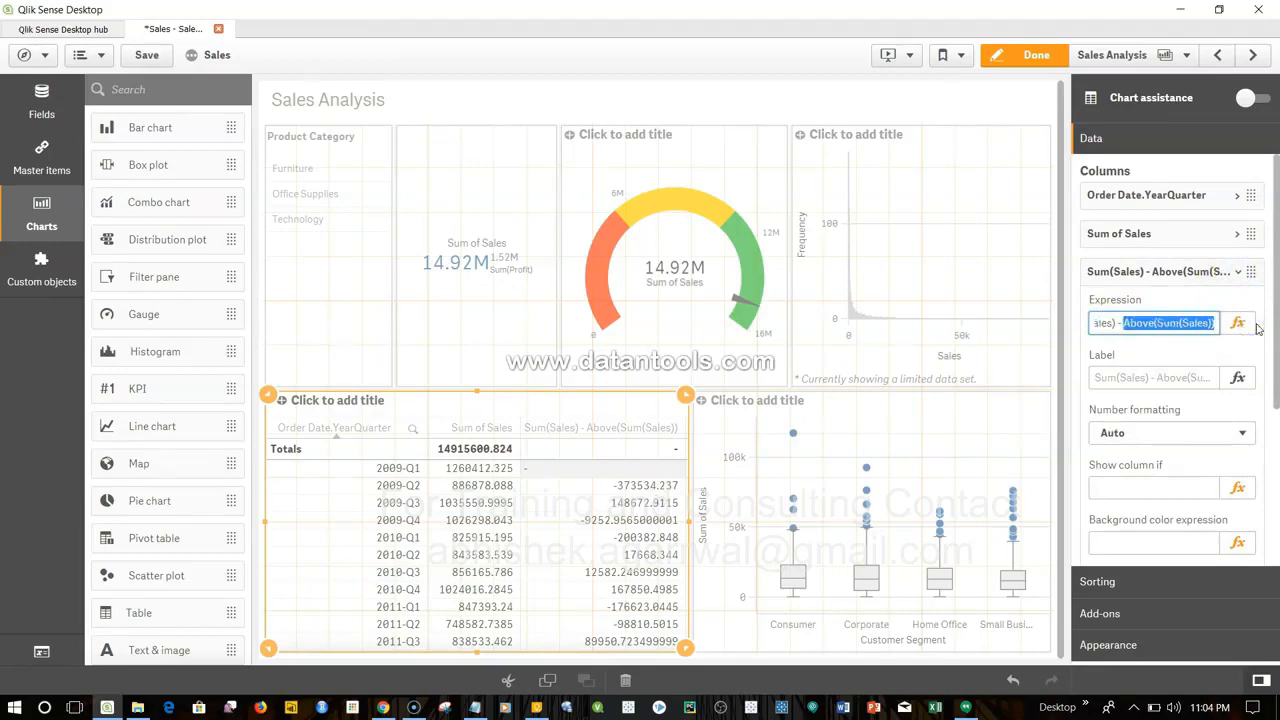
pyautogui.click(1258, 329)
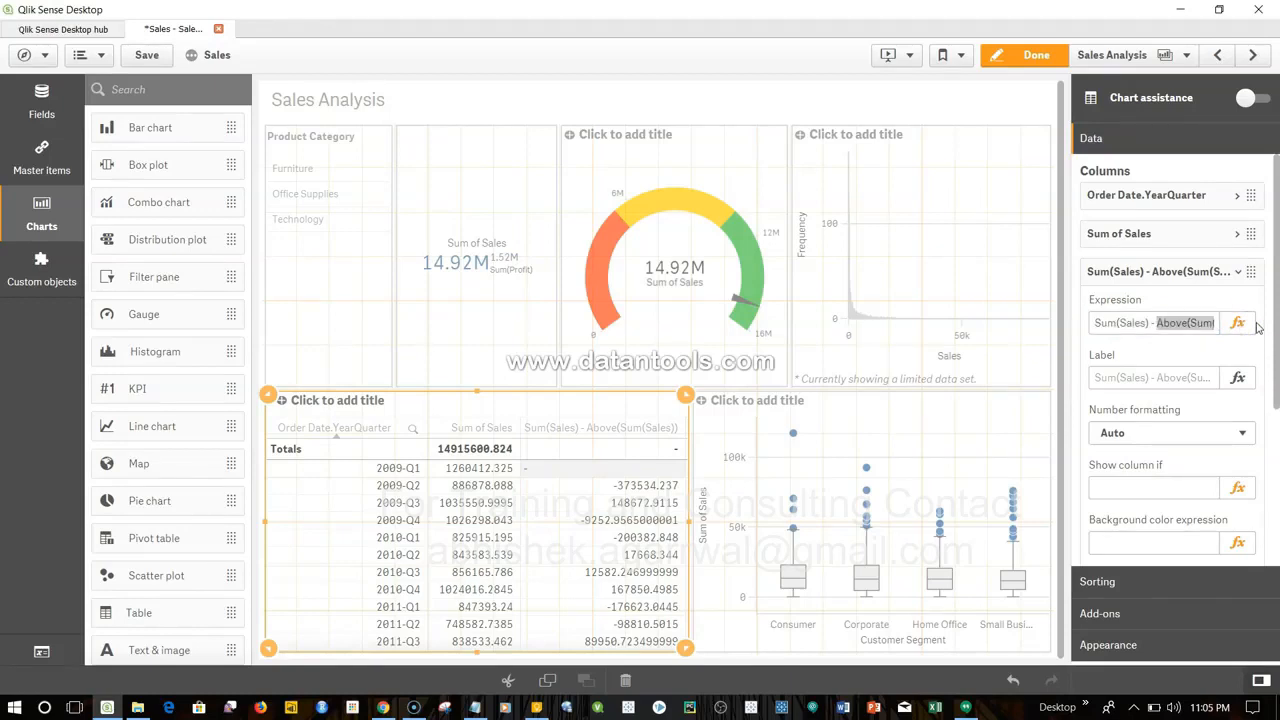
pyautogui.click(1237, 272)
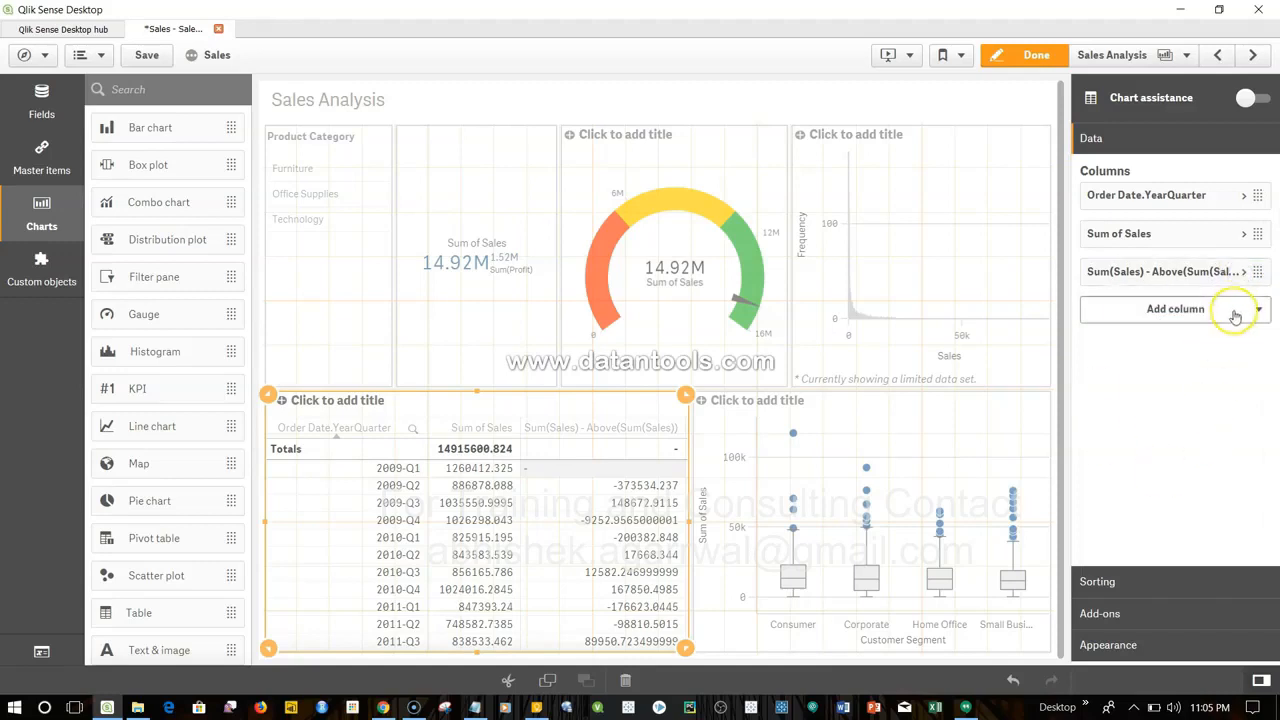
# Add a measure column with the expression Below(Sum(Sales)) to the year-quarter sales table and finish editing the sheet
pyautogui.click(1236, 312)
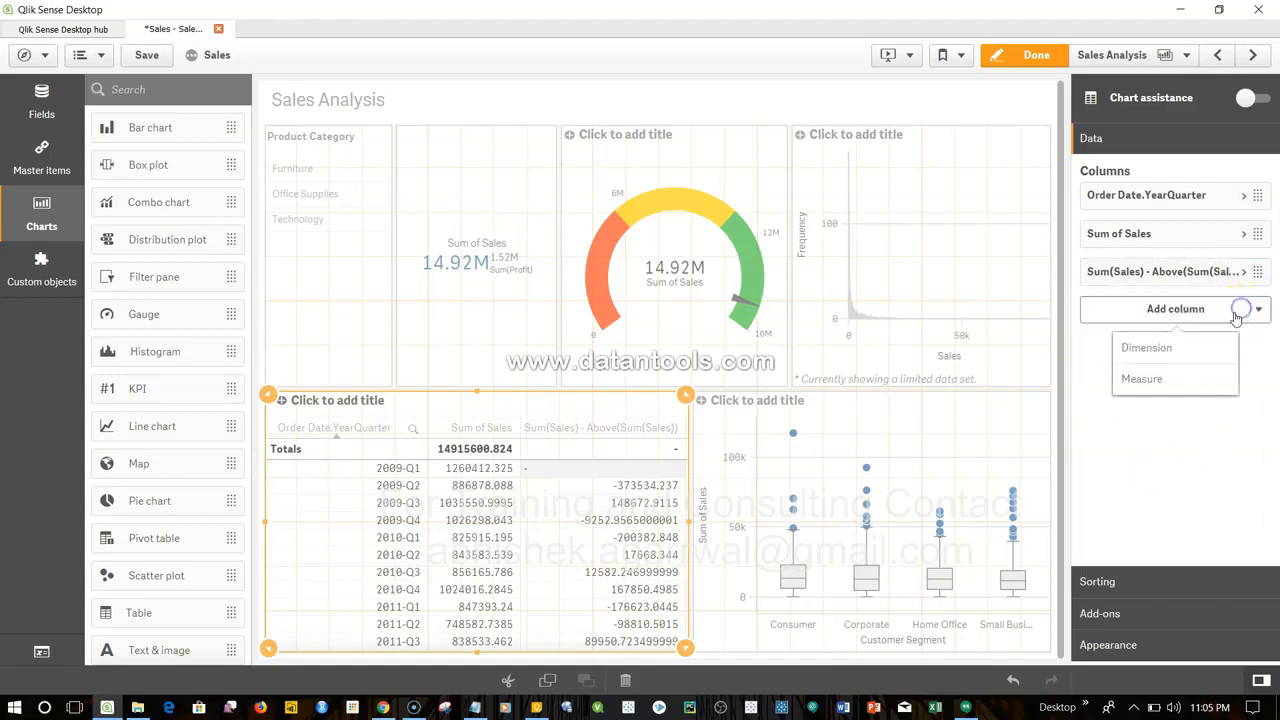
pyautogui.click(1197, 381)
pyautogui.write('Below(sum')
pyautogui.press('BackSpace')
pyautogui.press('BackSpace')
pyautogui.press('BackSpace')
pyautogui.press('BackSpace')
pyautogui.press('BackSpace')
pyautogui.write('(S')
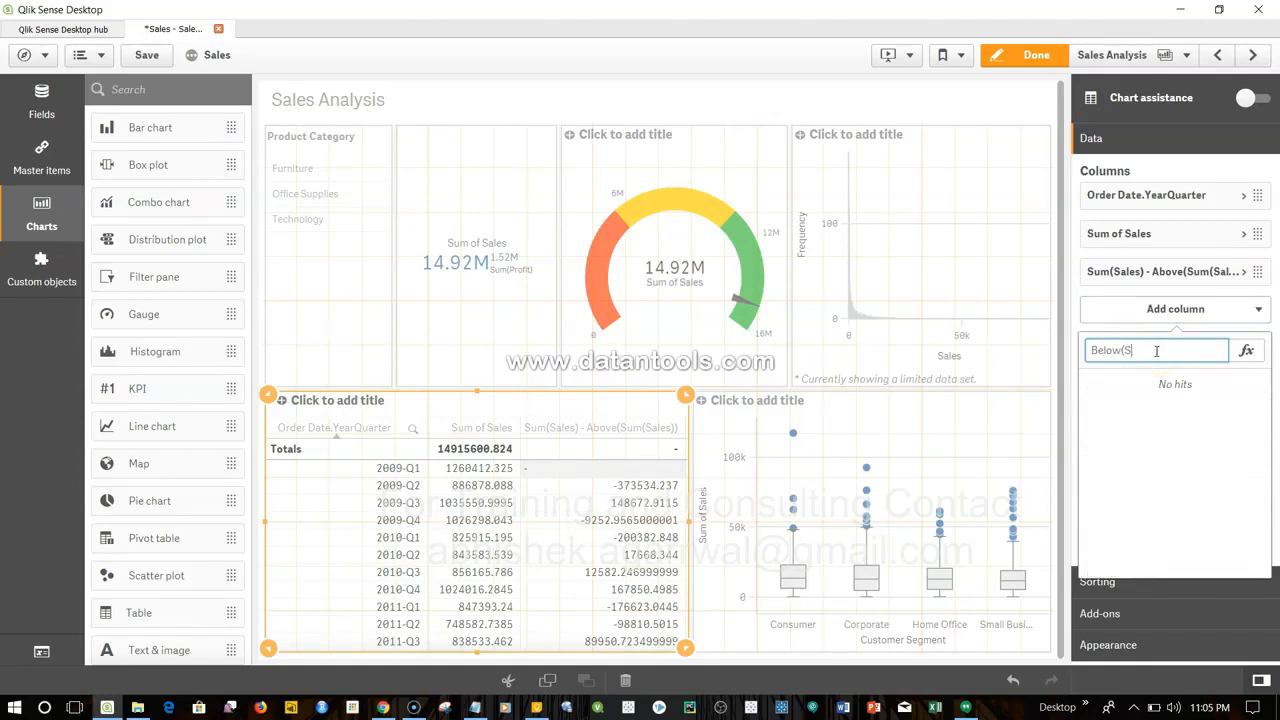
pyautogui.write('um(Sales))')
pyautogui.press('Return')
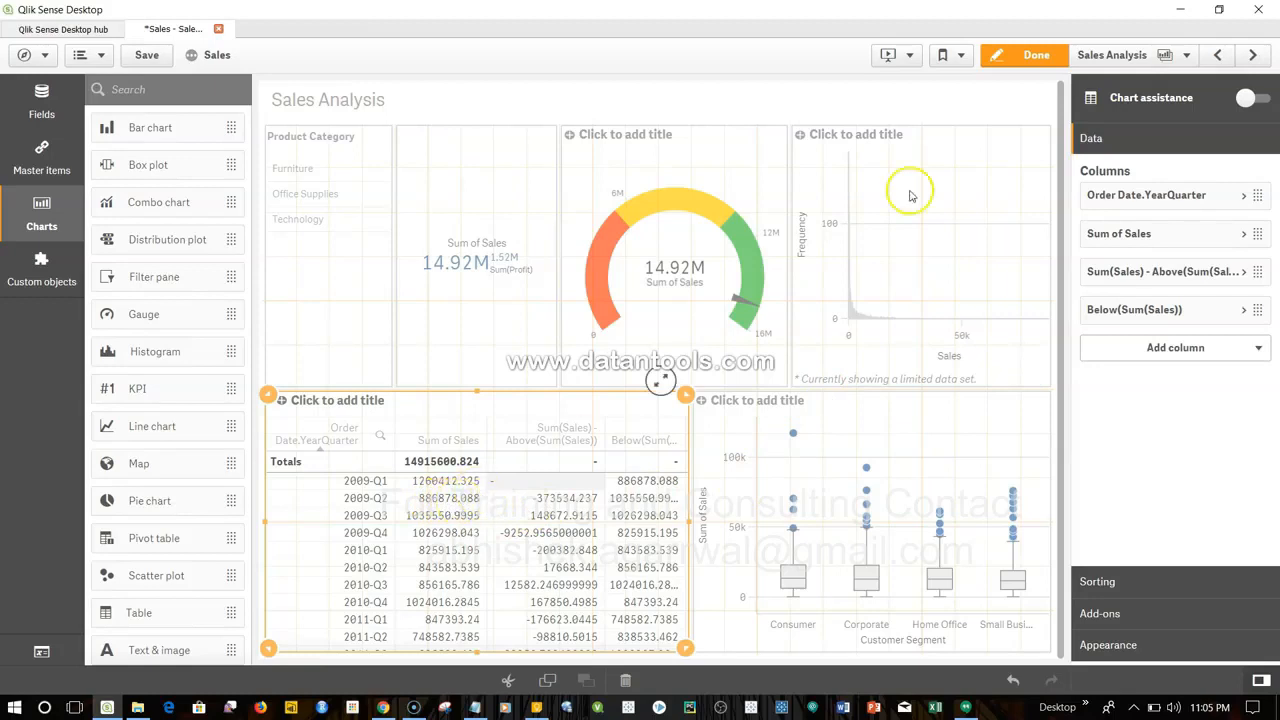
pyautogui.click(1015, 57)
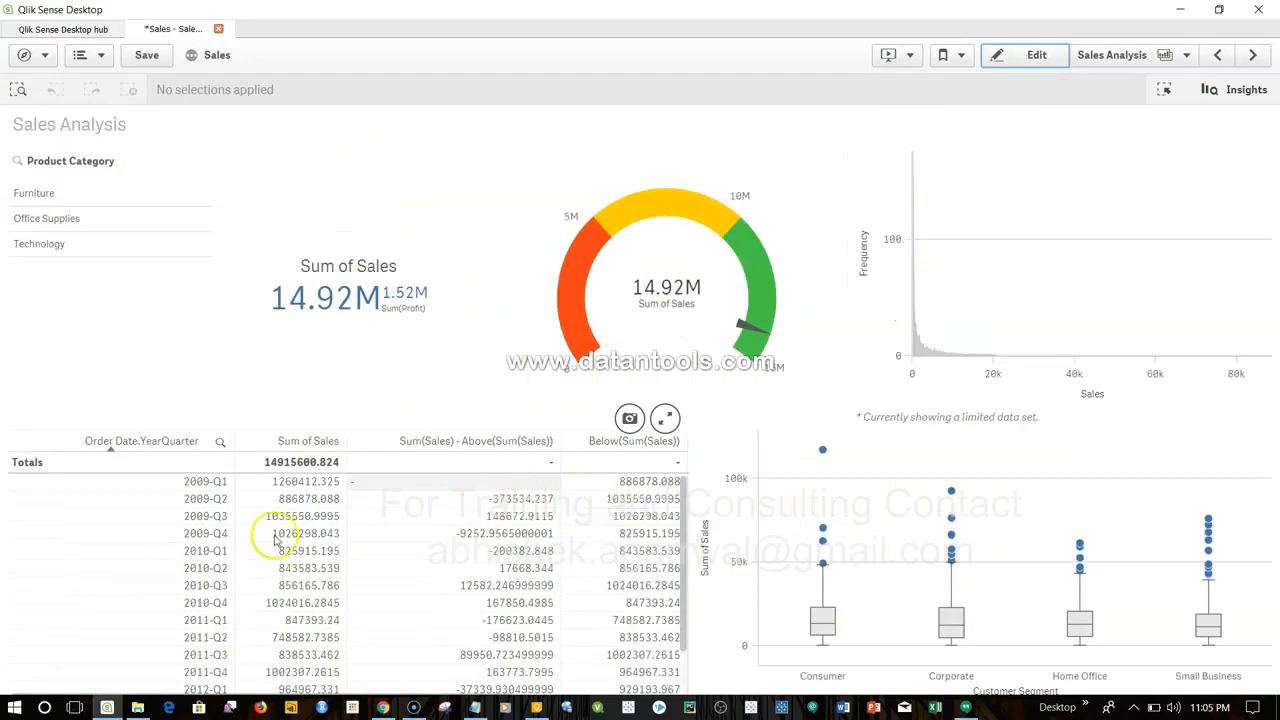
pyautogui.click(285, 488)
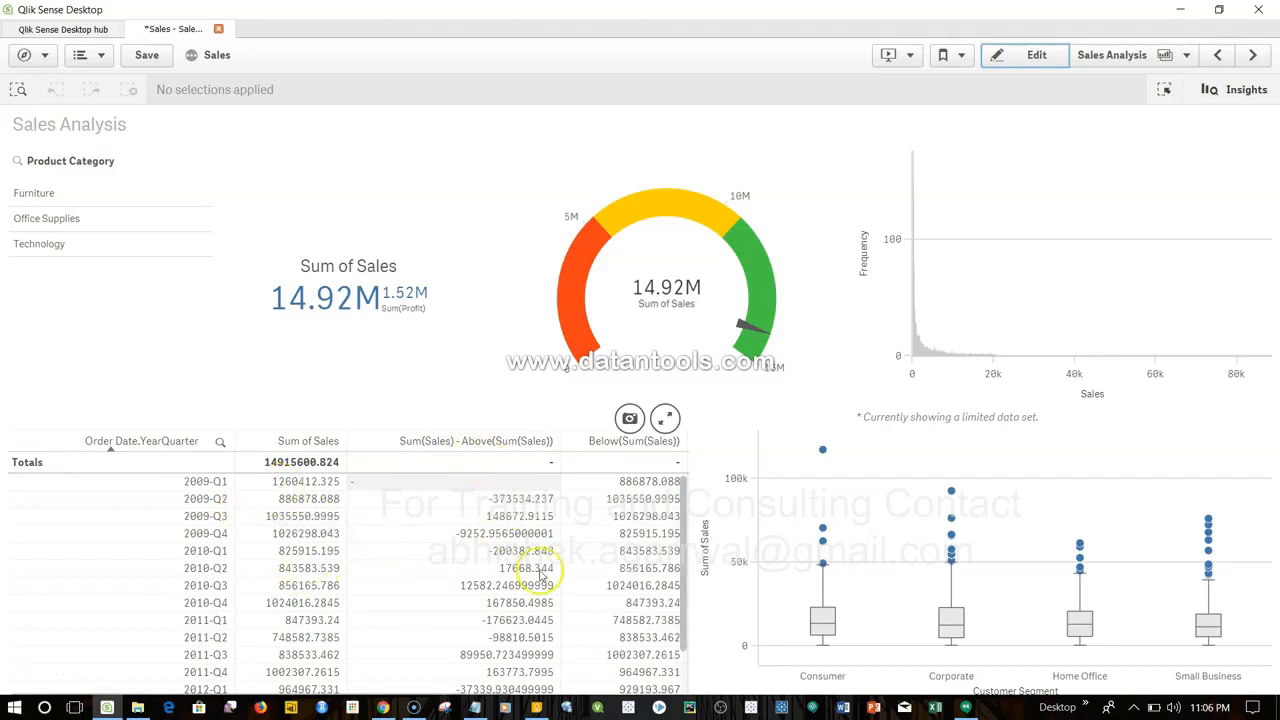
# Reopen the sheet for editing and change the Below(Sum(Sales)) column's expression to Below(Sum(Sales),2)
pyautogui.click(1040, 60)
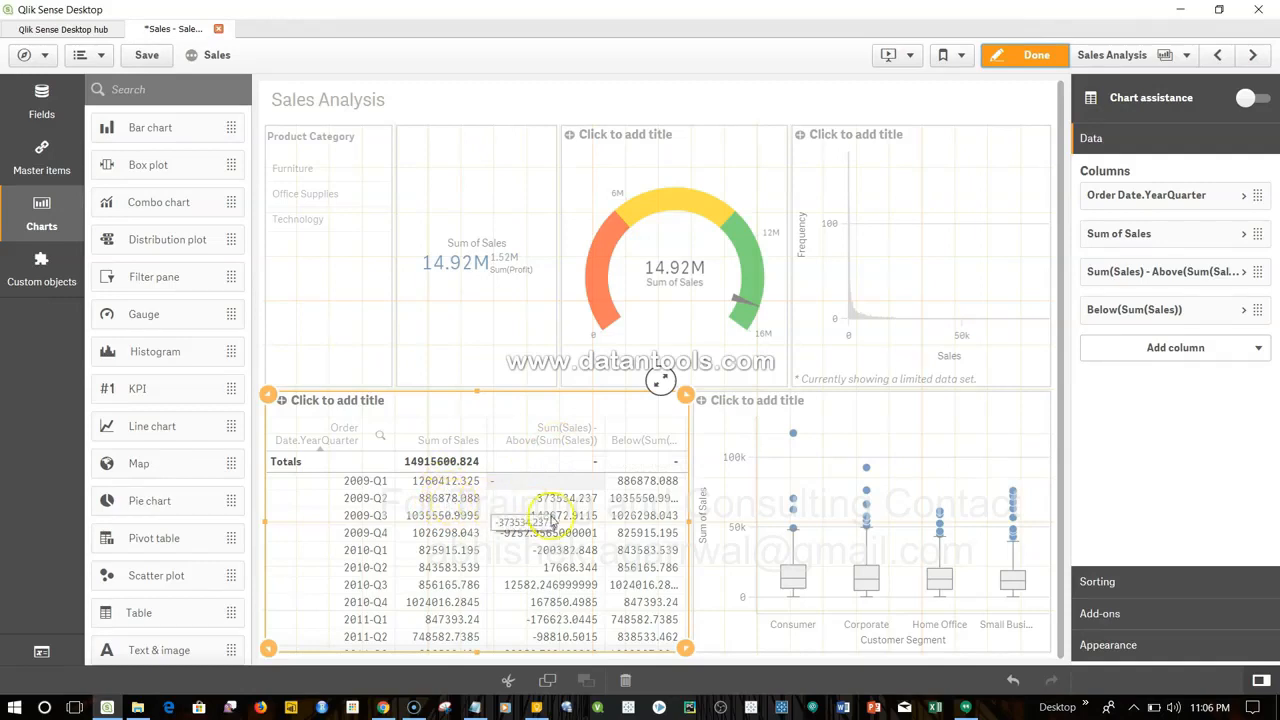
pyautogui.click(1241, 311)
pyautogui.click(1192, 360)
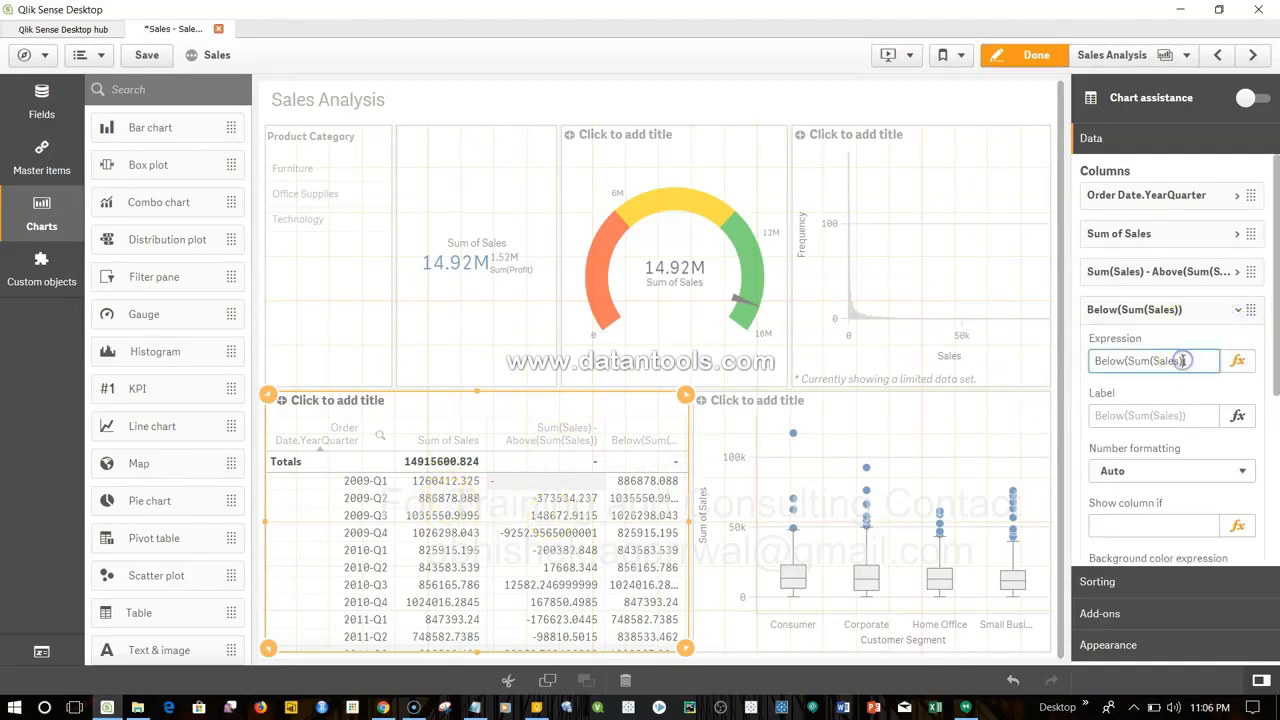
pyautogui.moveTo(1193, 360); pyautogui.dragTo(1090, 362)
pyautogui.click(1092, 362)
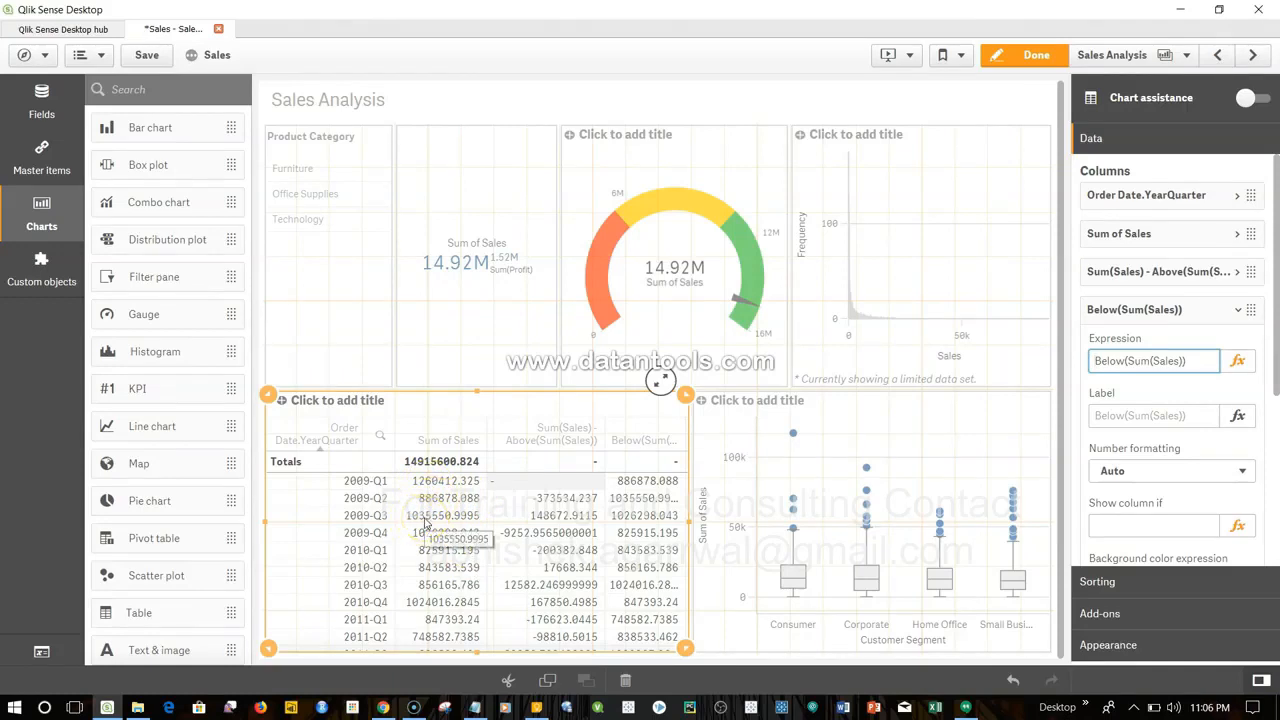
pyautogui.click(1183, 362)
pyautogui.write(',2')
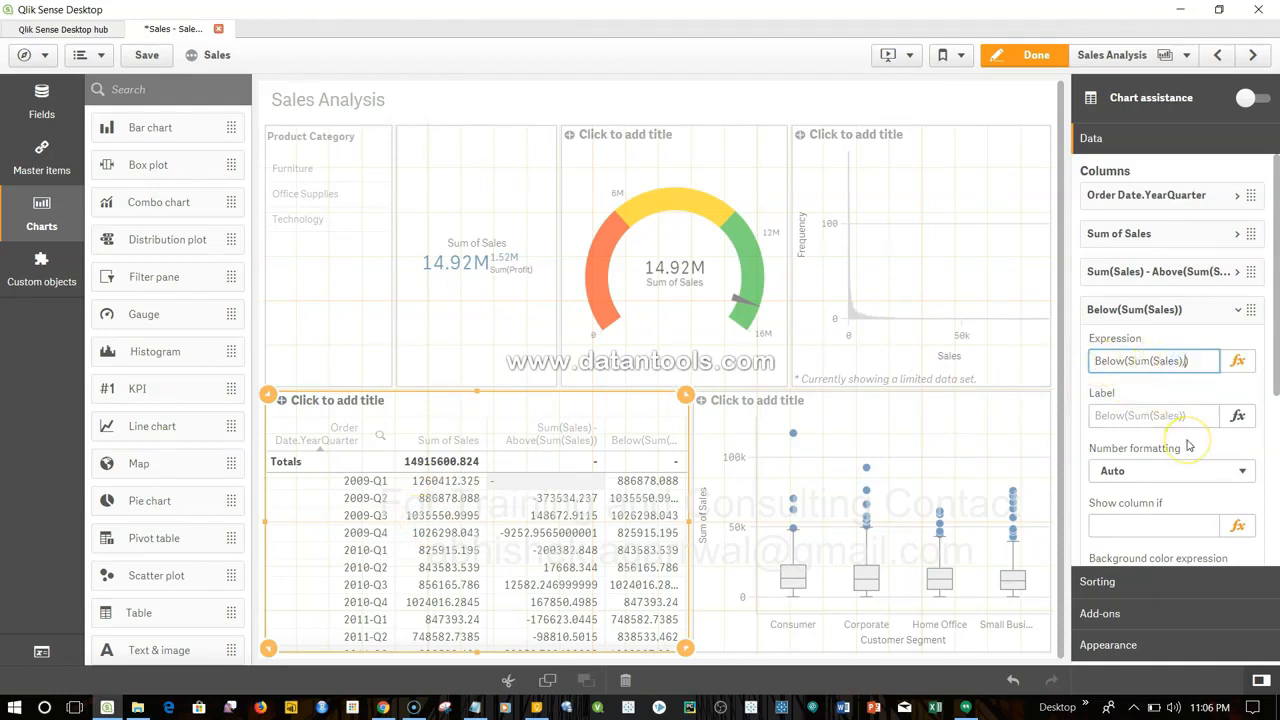
pyautogui.press('Return')
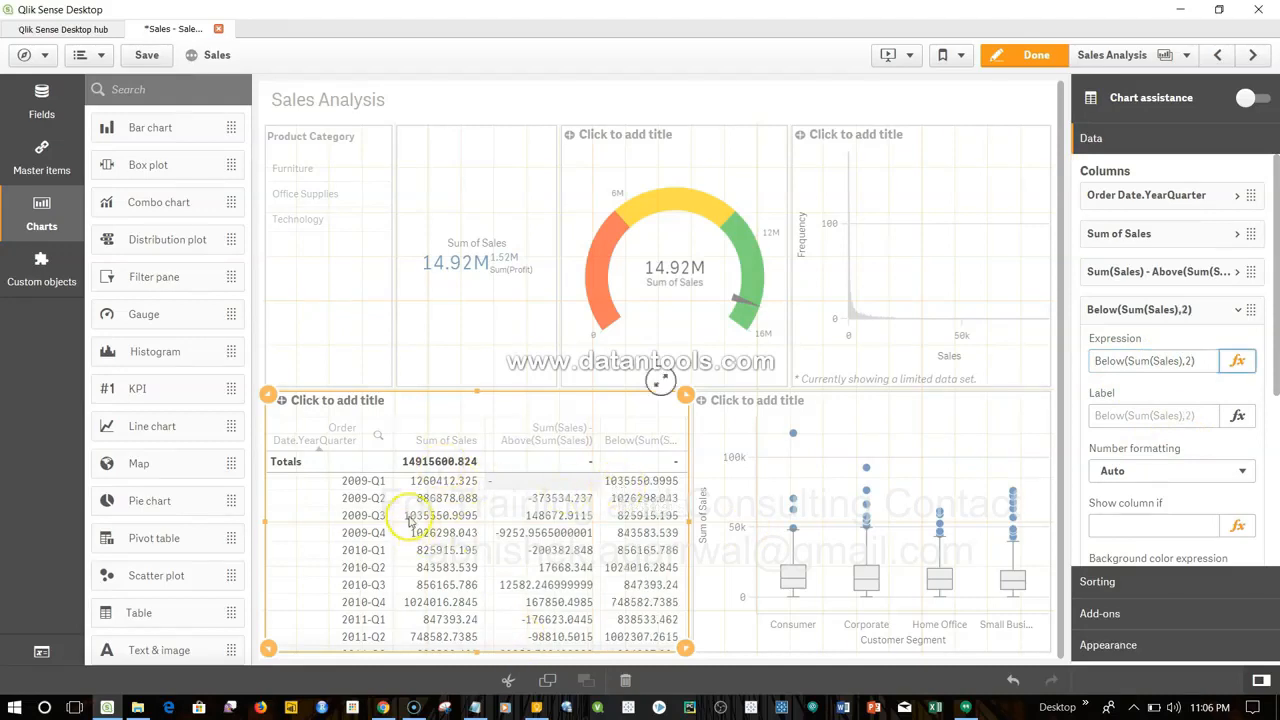
# Review the Below(Sum(Sales),2) expression against the rows of the quarterly sales table
pyautogui.moveTo(1195, 361); pyautogui.dragTo(1092, 363)
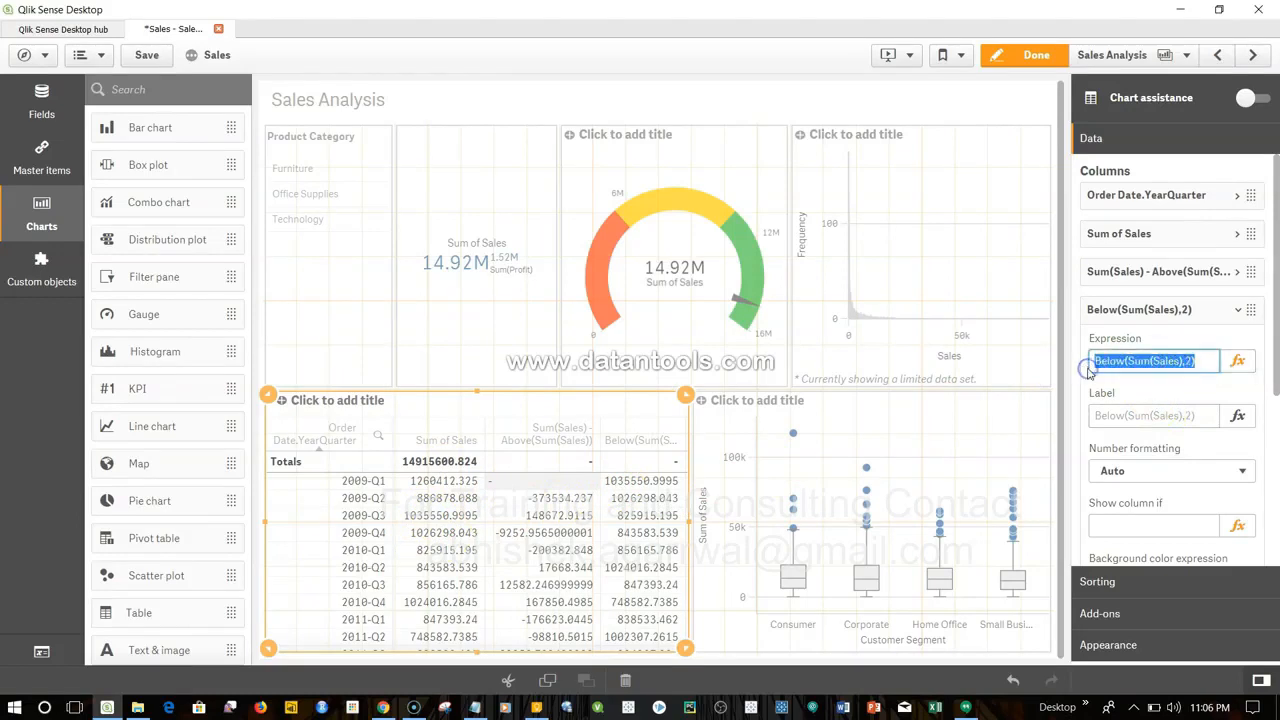
pyautogui.click(1101, 361)
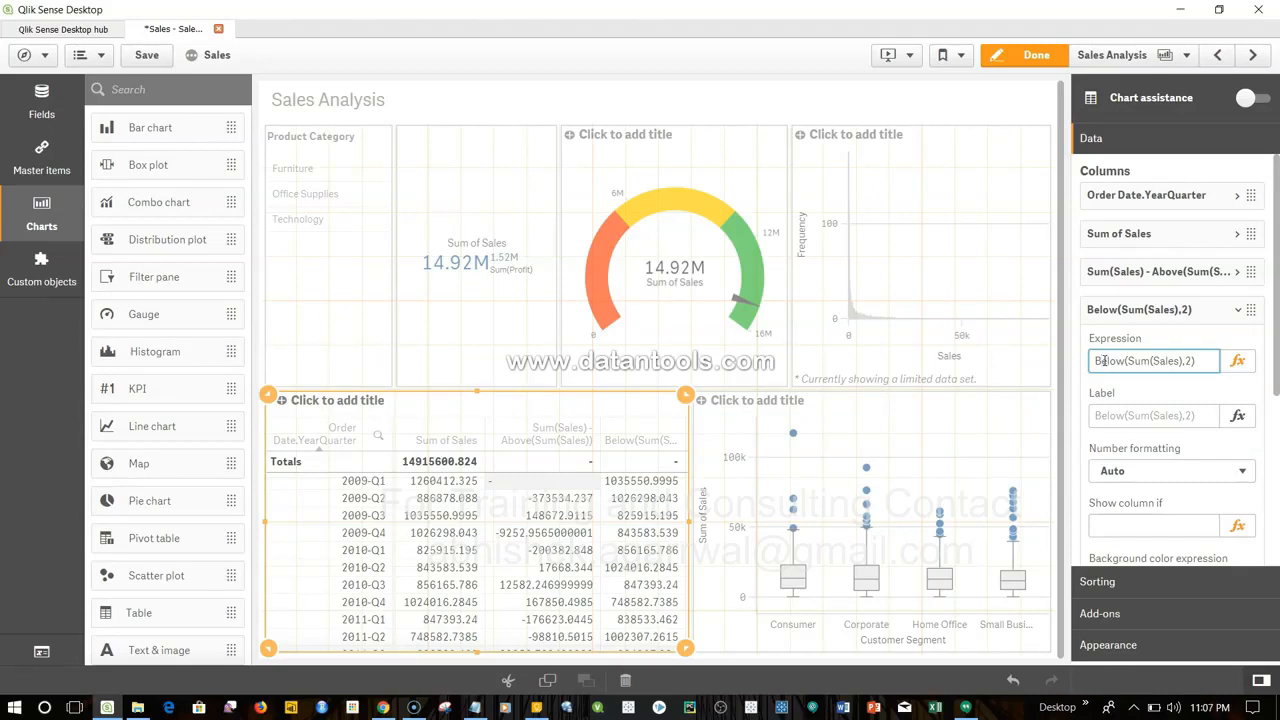
pyautogui.click(1189, 361)
pyautogui.click(607, 458)
pyautogui.click(393, 588)
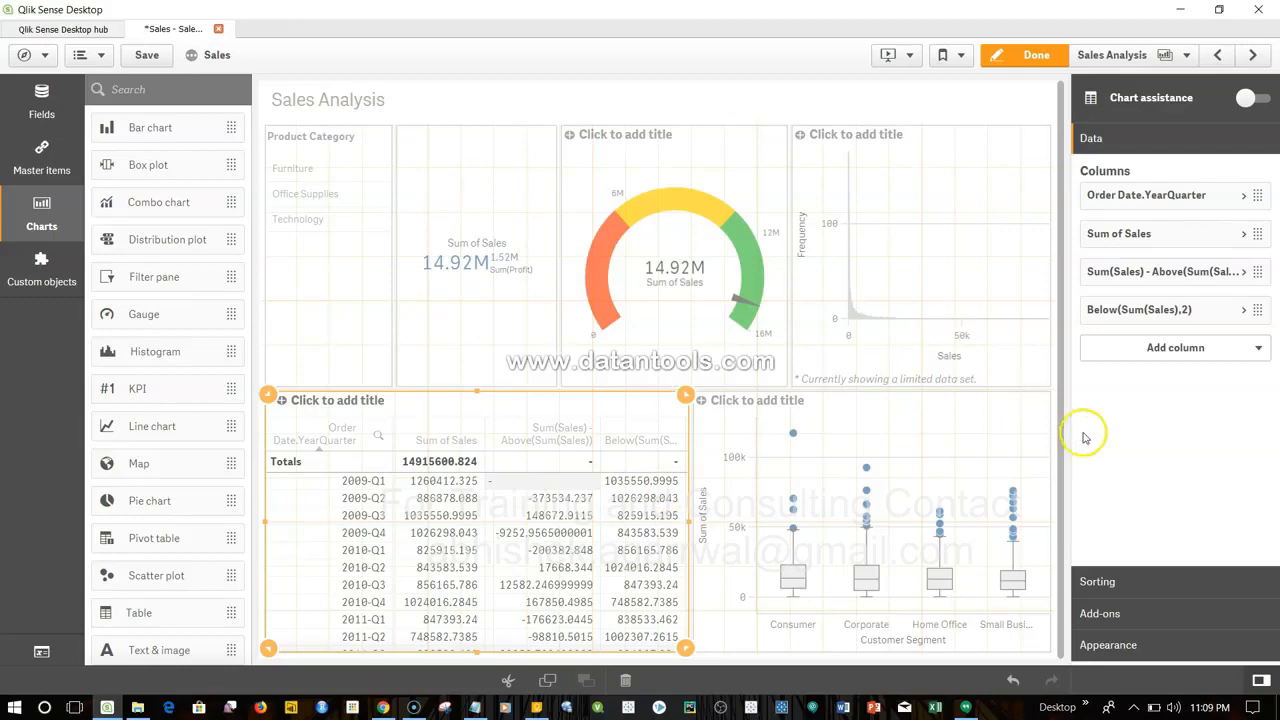
# Add a measure column to the year-quarter sales table using the expression editor, with the expression Before(Sum(Sales))
pyautogui.click(1263, 348)
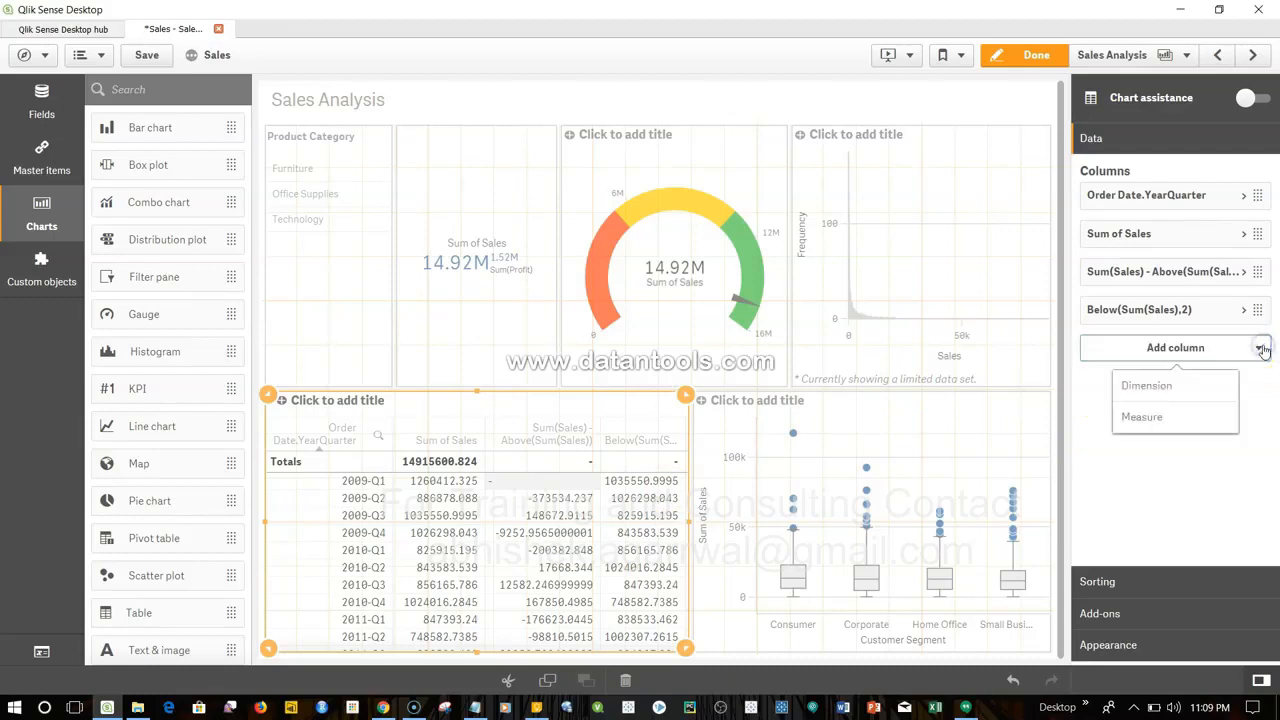
pyautogui.click(1187, 425)
pyautogui.click(1246, 388)
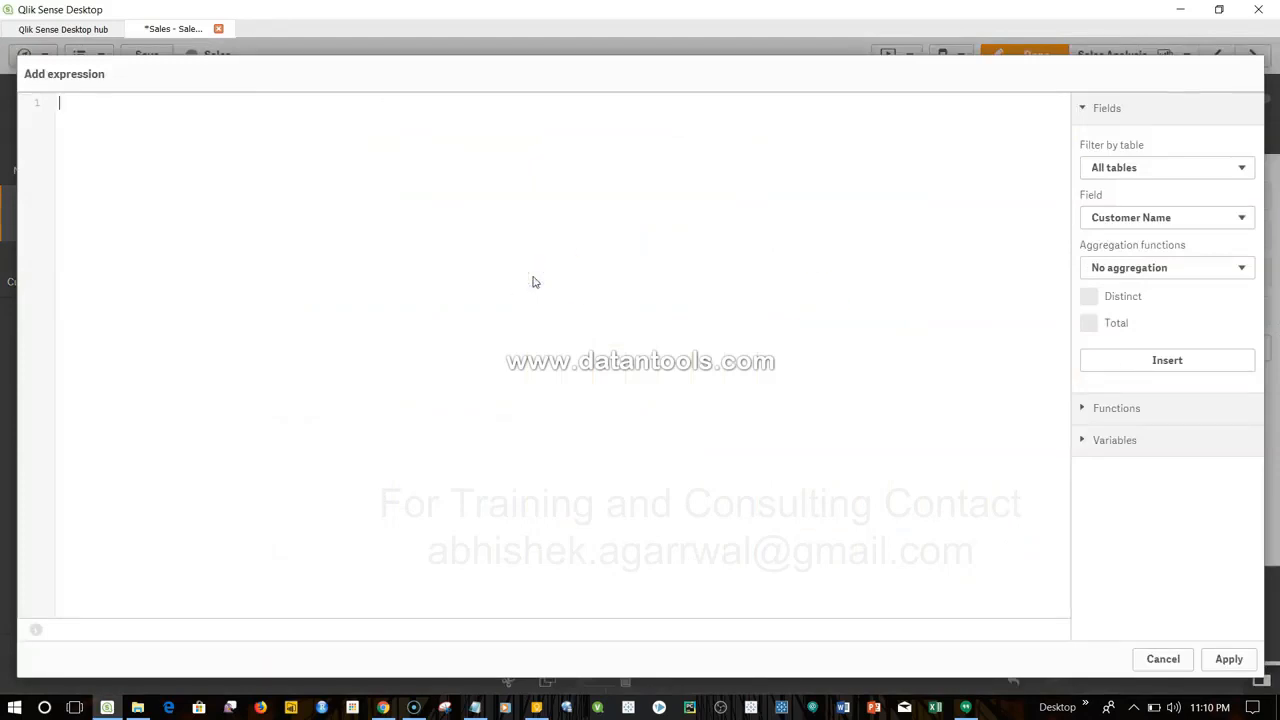
pyautogui.write('Before(Sa')
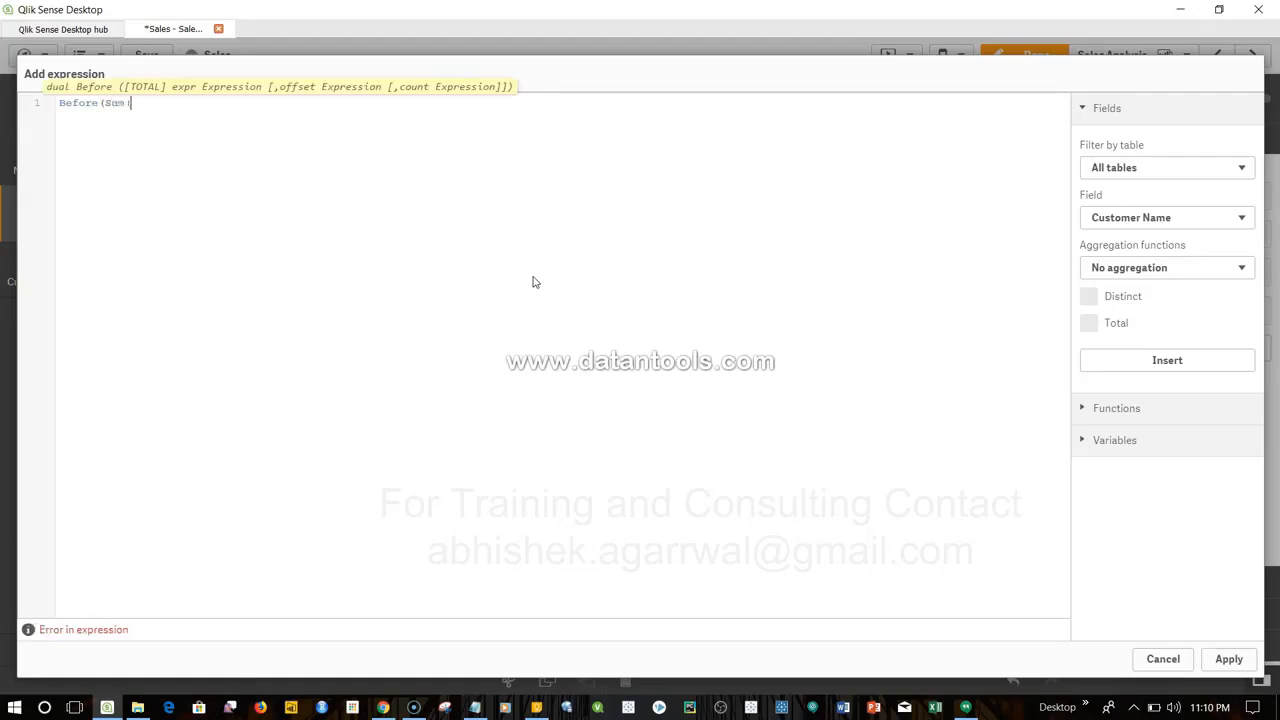
pyautogui.write('))')
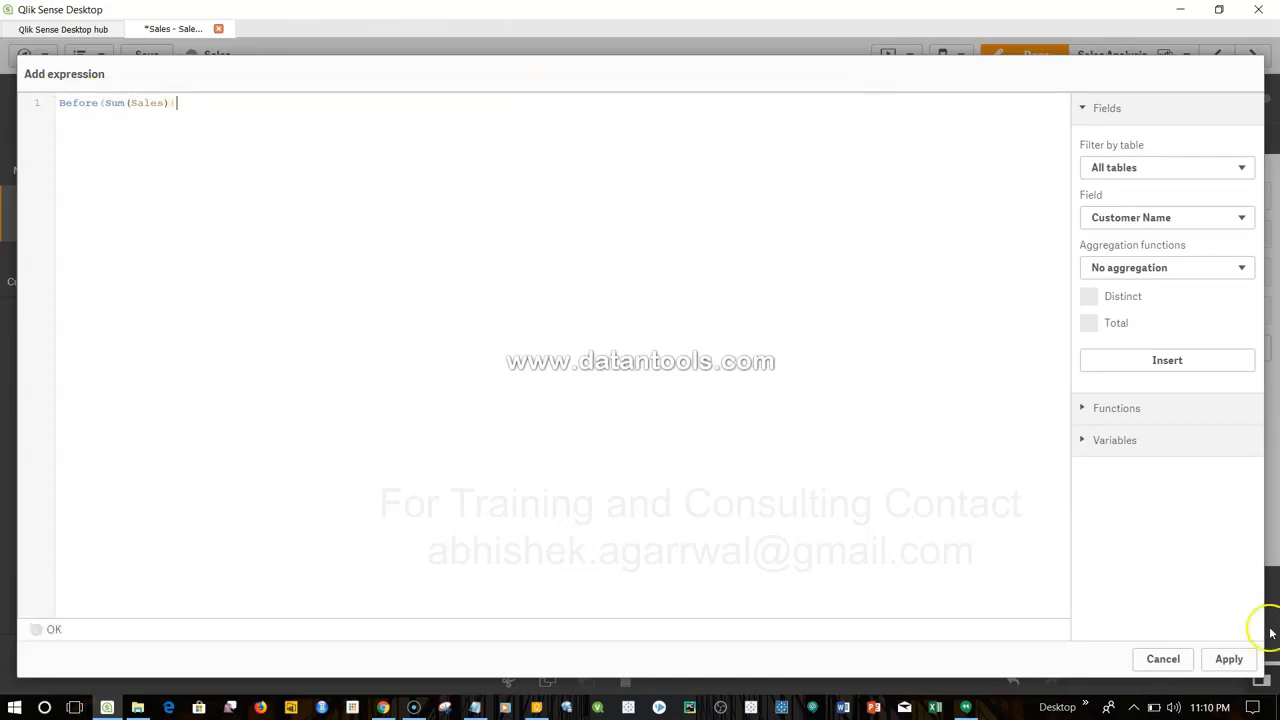
pyautogui.click(1233, 664)
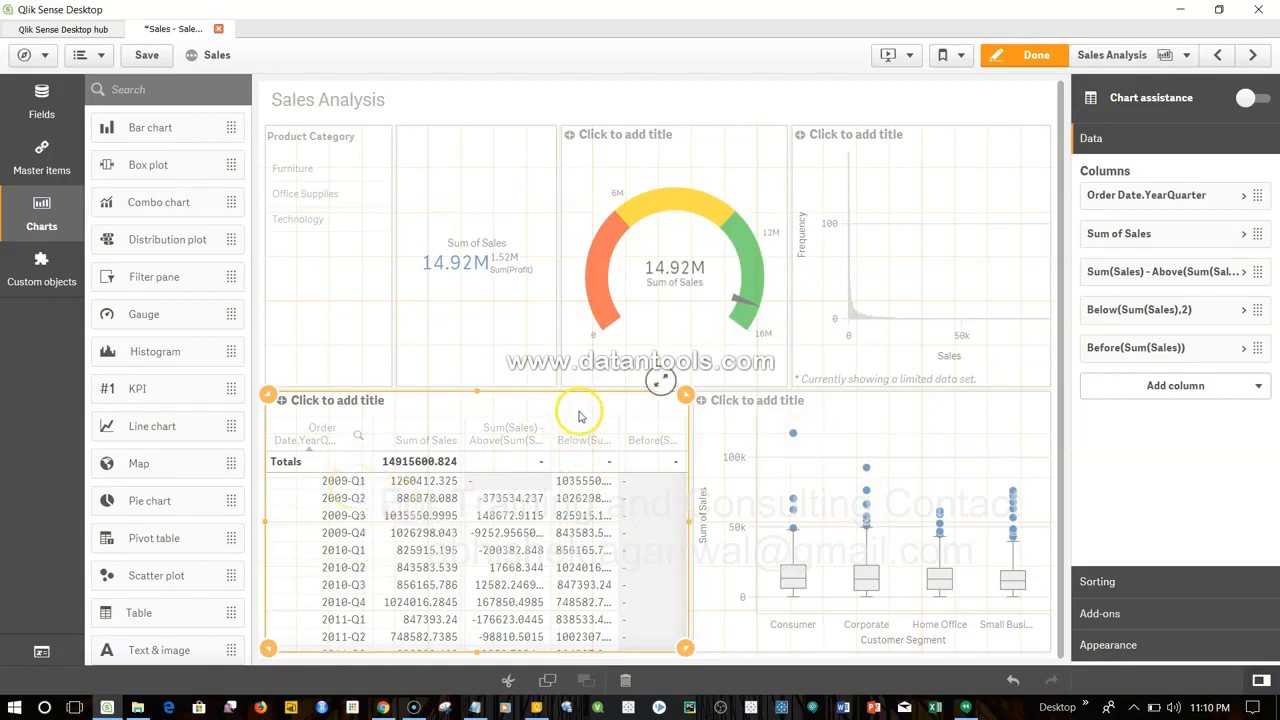
# Delete the customer segment box plot and place a pivot table in its space on the sheet
pyautogui.click(846, 414)
pyautogui.click(850, 418)
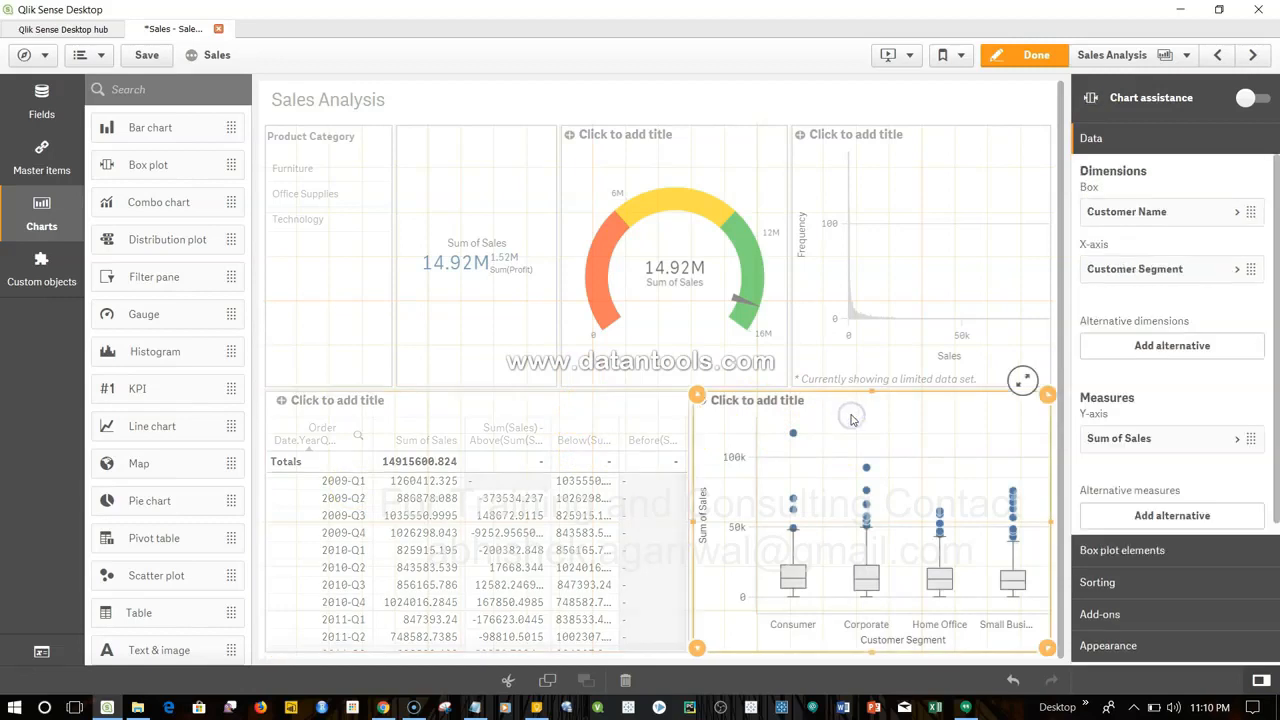
pyautogui.press('Delete')
pyautogui.moveTo(168, 540); pyautogui.dragTo(946, 491)
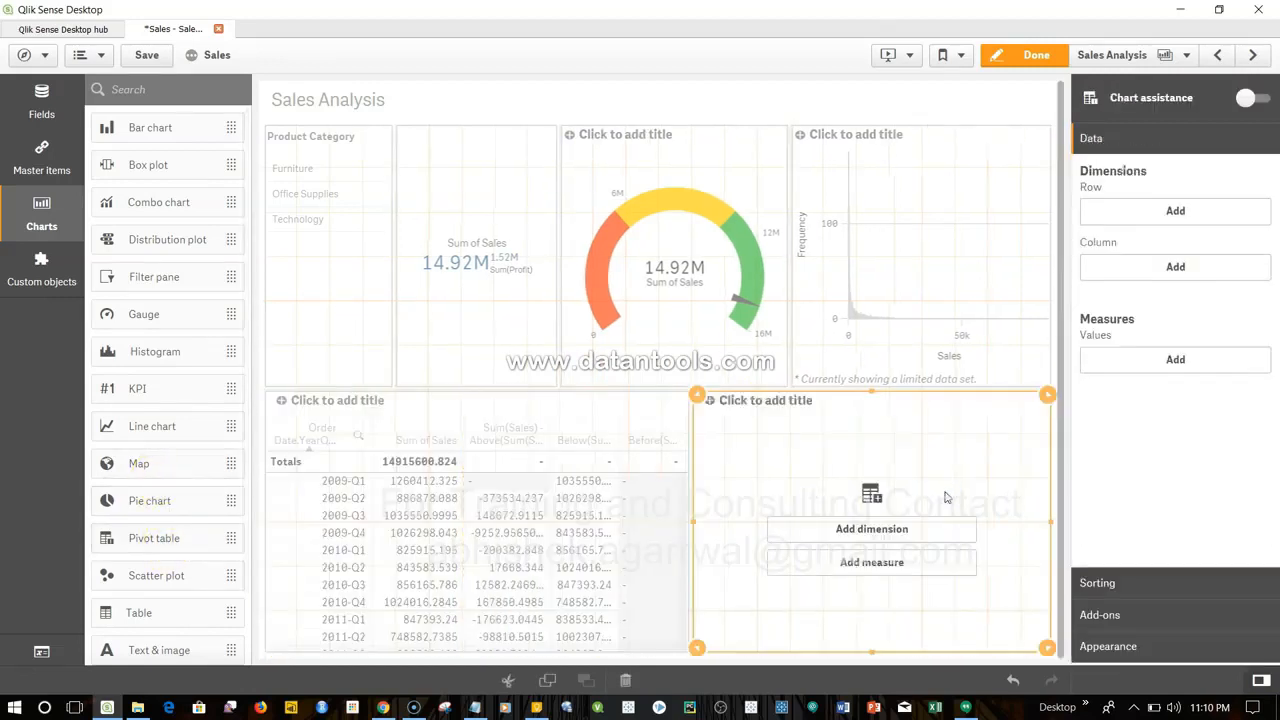
# Add the Year field of Order Date as the pivot table's first row dimension
pyautogui.click(880, 533)
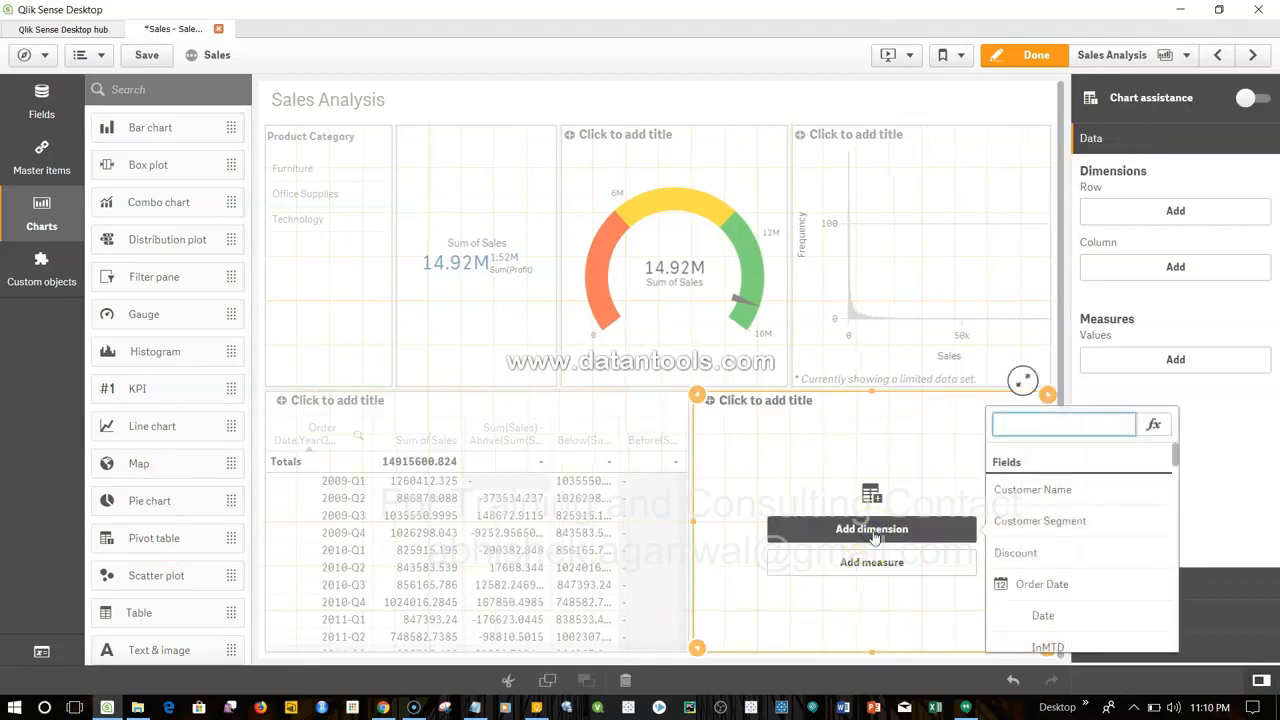
pyautogui.scroll(-5, 1100, 594)
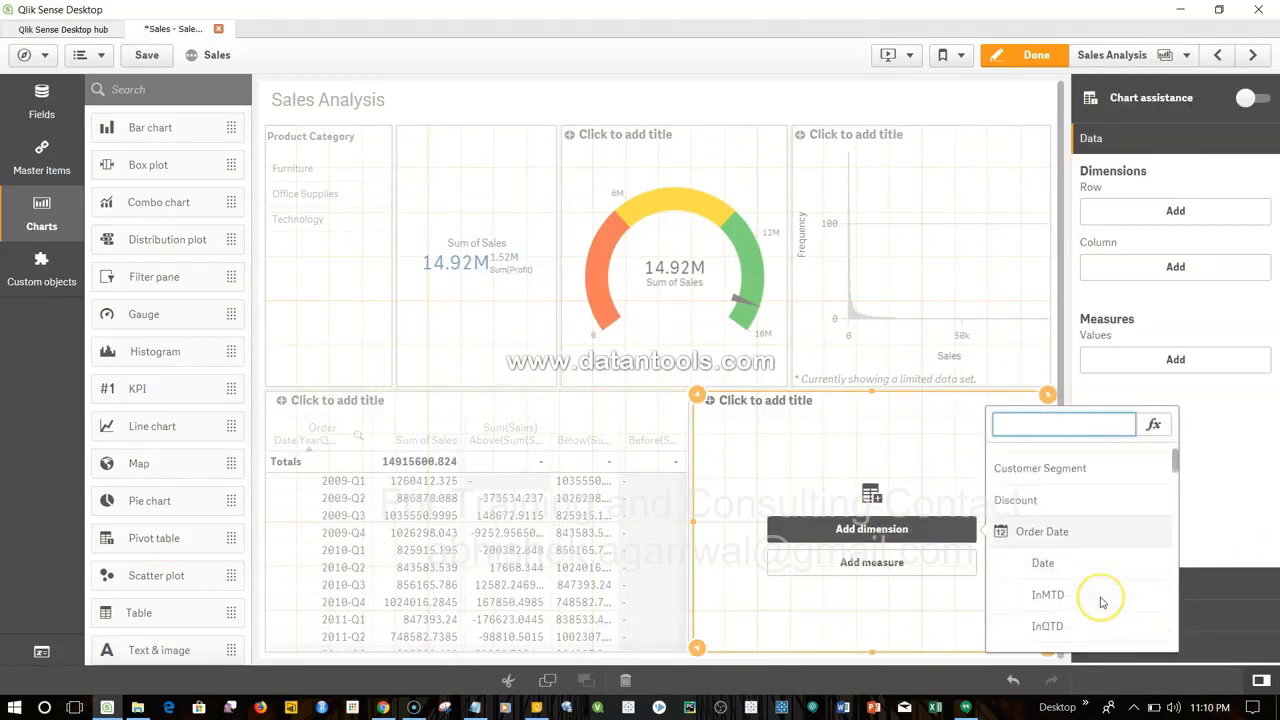
pyautogui.scroll(-5, 1101, 603)
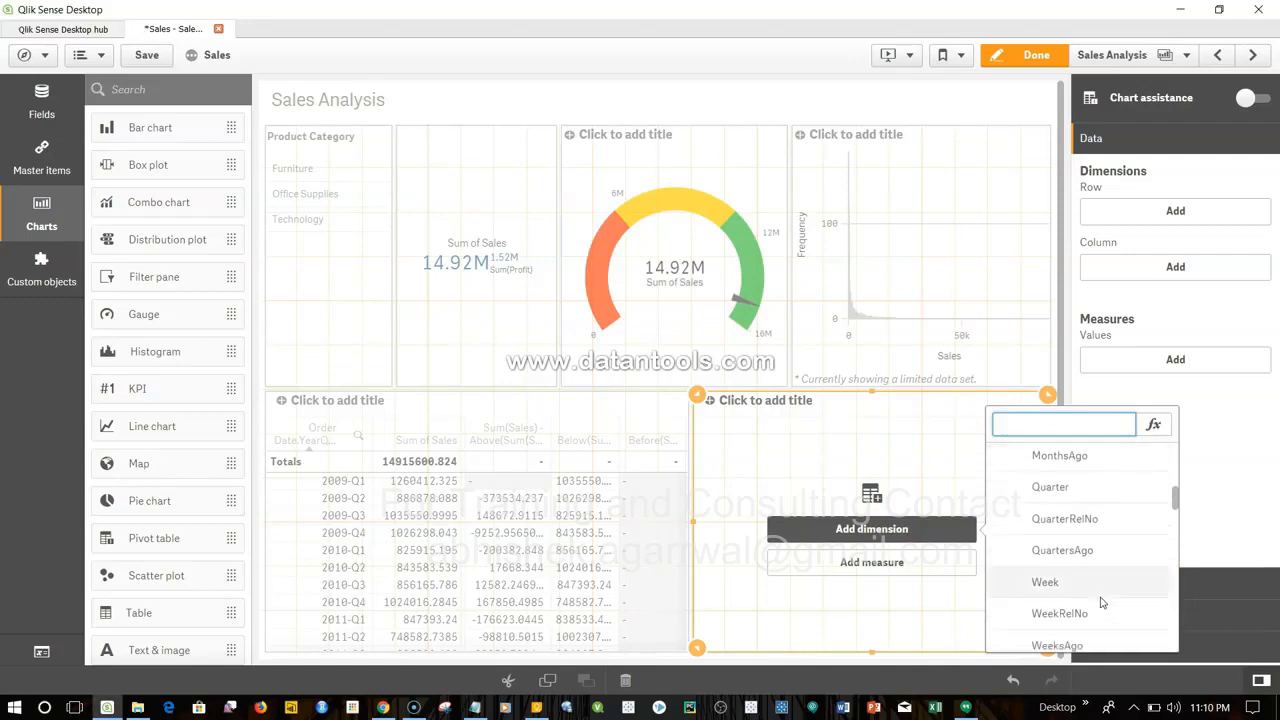
pyautogui.scroll(-1, 1101, 603)
pyautogui.click(1094, 553)
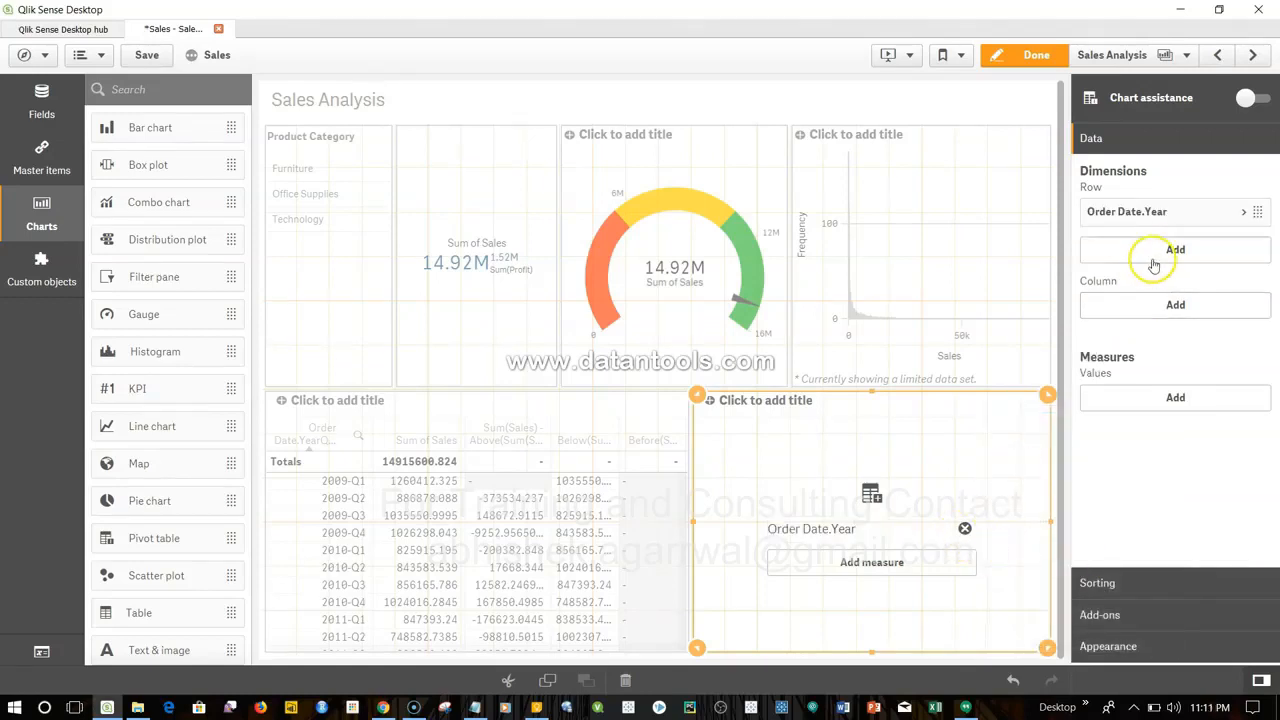
# Add Order Date.Quarter as the second row dimension of the pivot table
pyautogui.click(1170, 253)
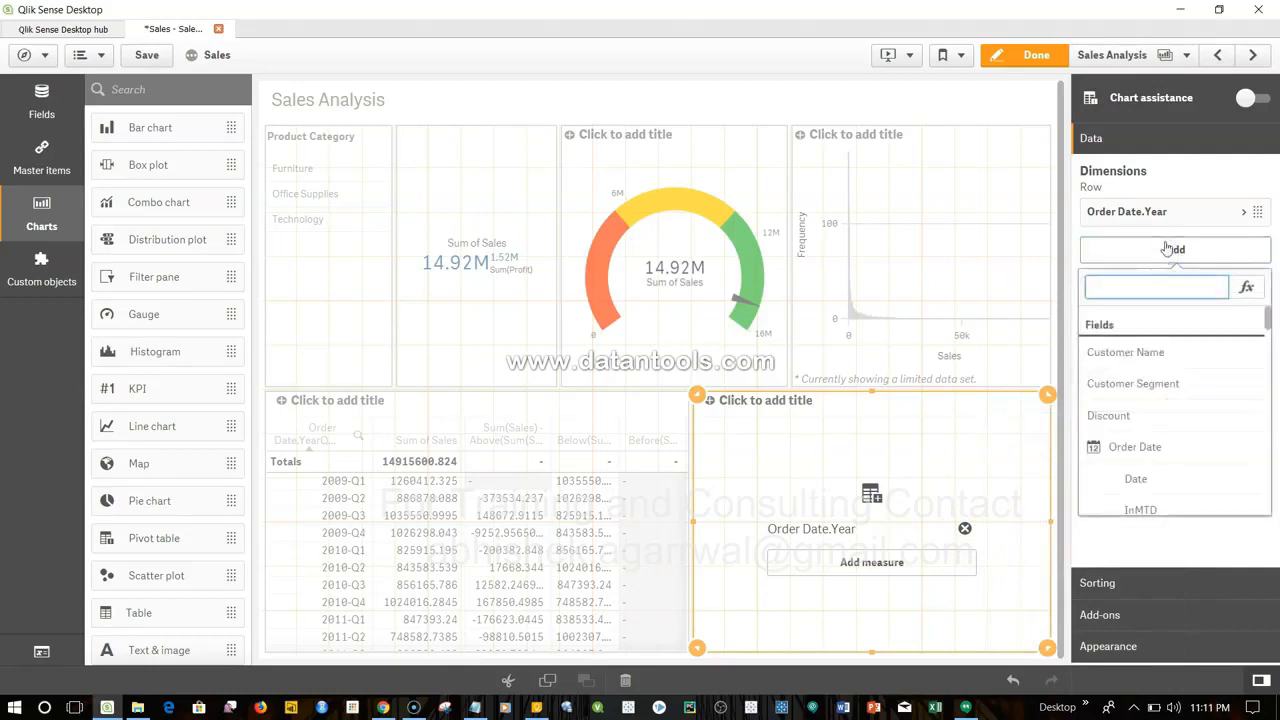
pyautogui.write('Qtr')
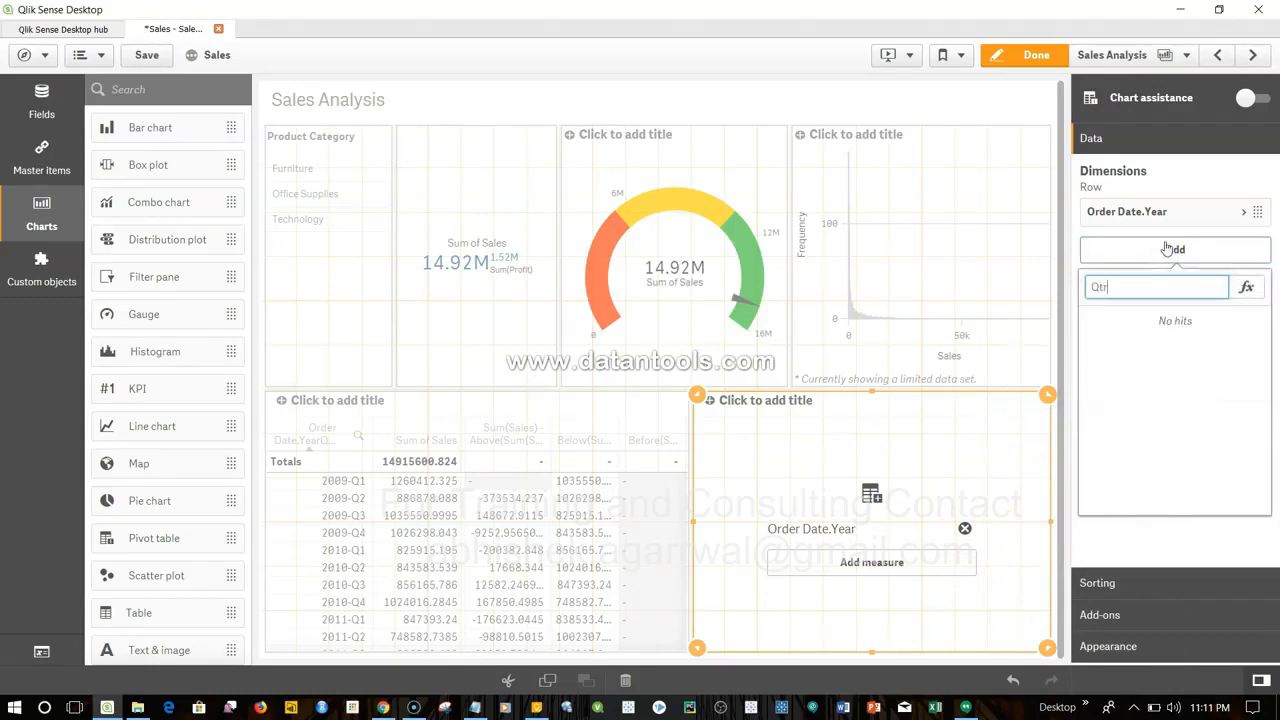
pyautogui.press('BackSpace')
pyautogui.press('BackSpace')
pyautogui.write('uar')
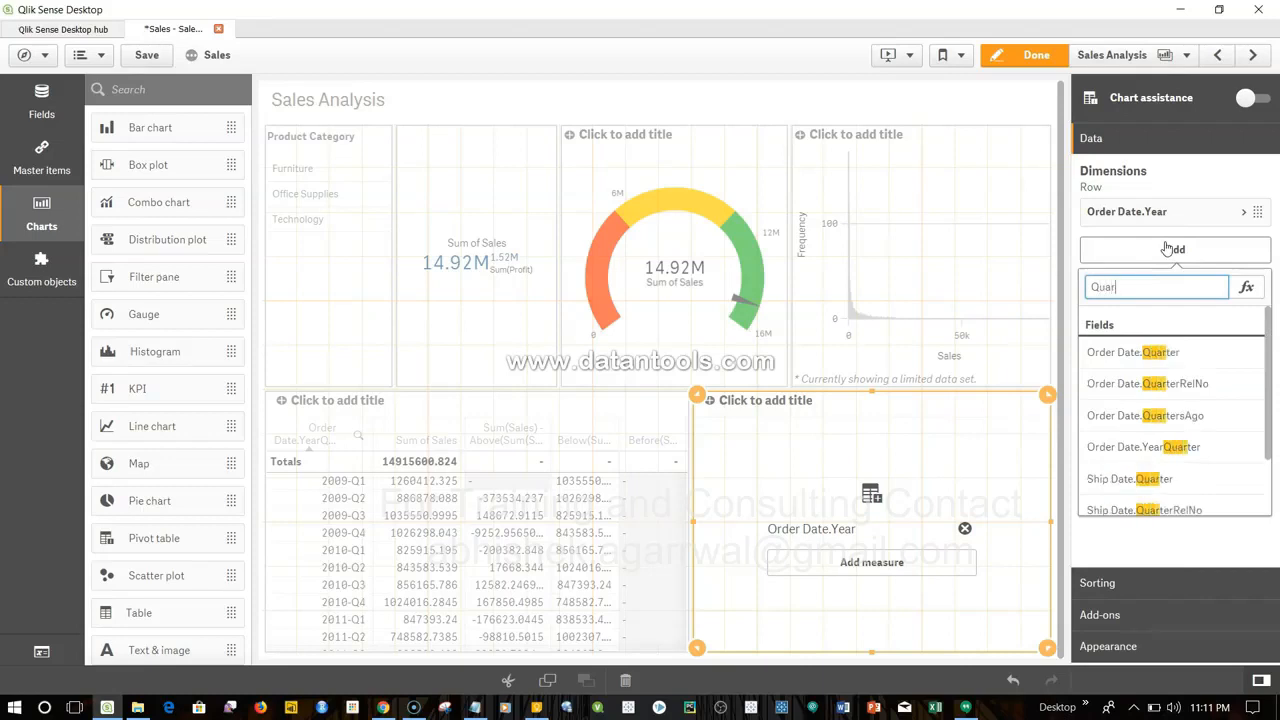
pyautogui.click(1135, 352)
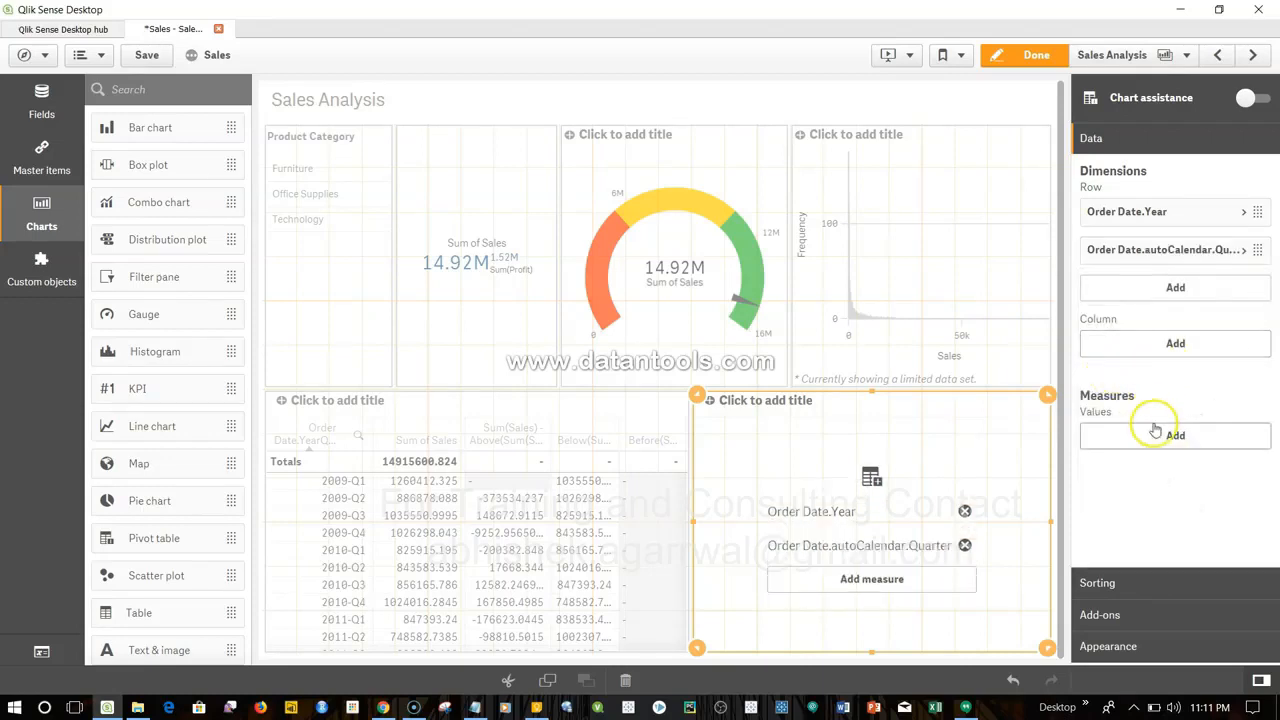
# Add the Sum of Sales master measure to the pivot table's values
pyautogui.click(1170, 437)
pyautogui.write('Sal')
pyautogui.press('BackSpace')
pyautogui.press('BackSpace')
pyautogui.press('BackSpace')
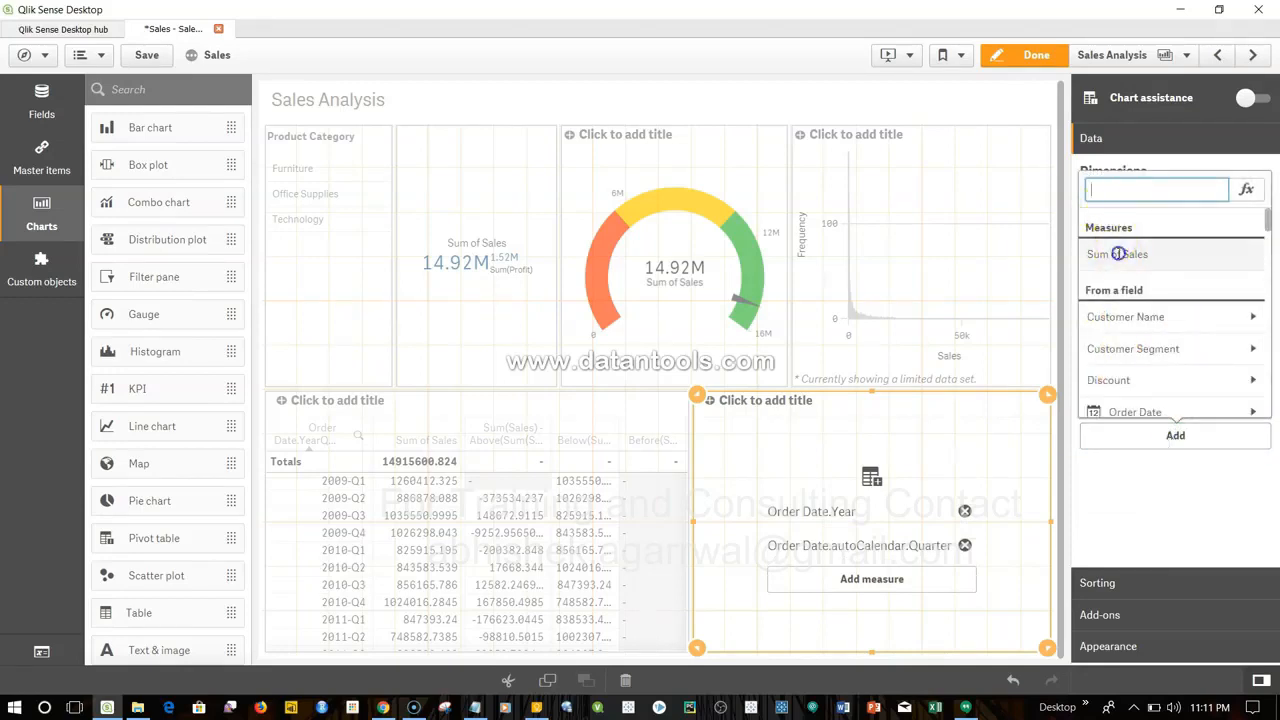
pyautogui.click(1117, 254)
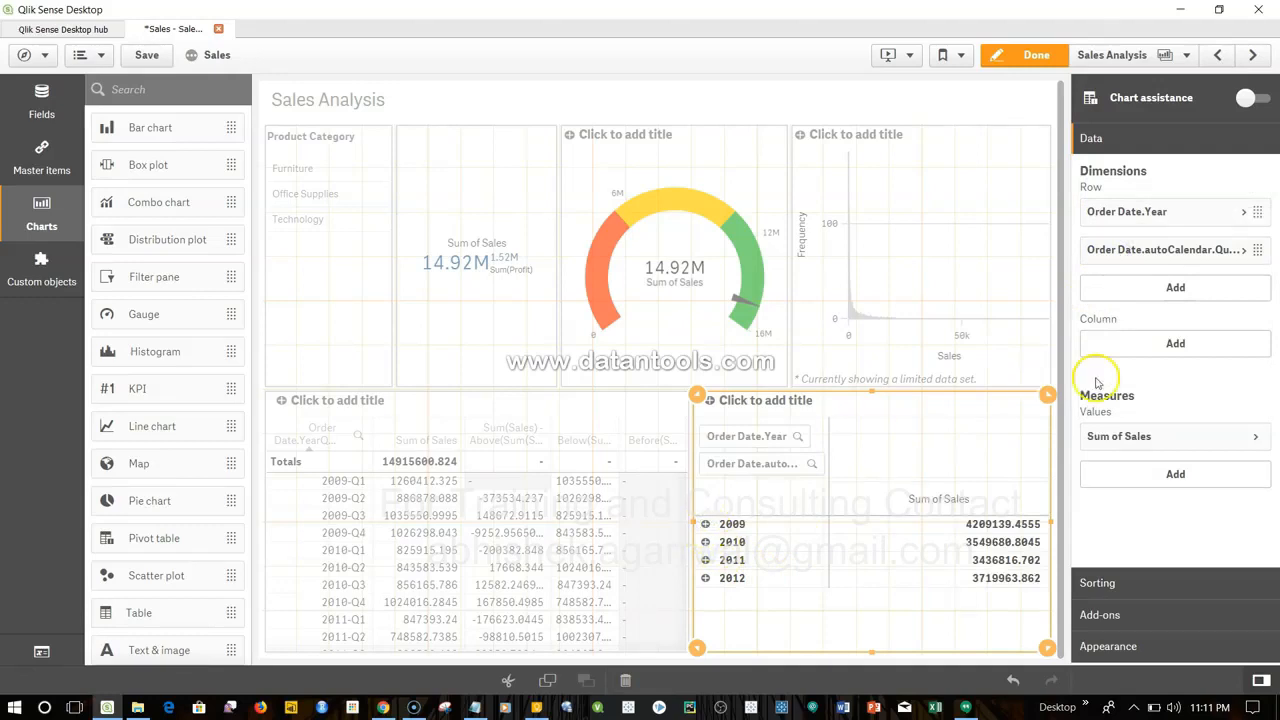
# Move the Order Date quarter dimension from the pivot table's rows to its columns and finish editing the sheet
pyautogui.click(1241, 251)
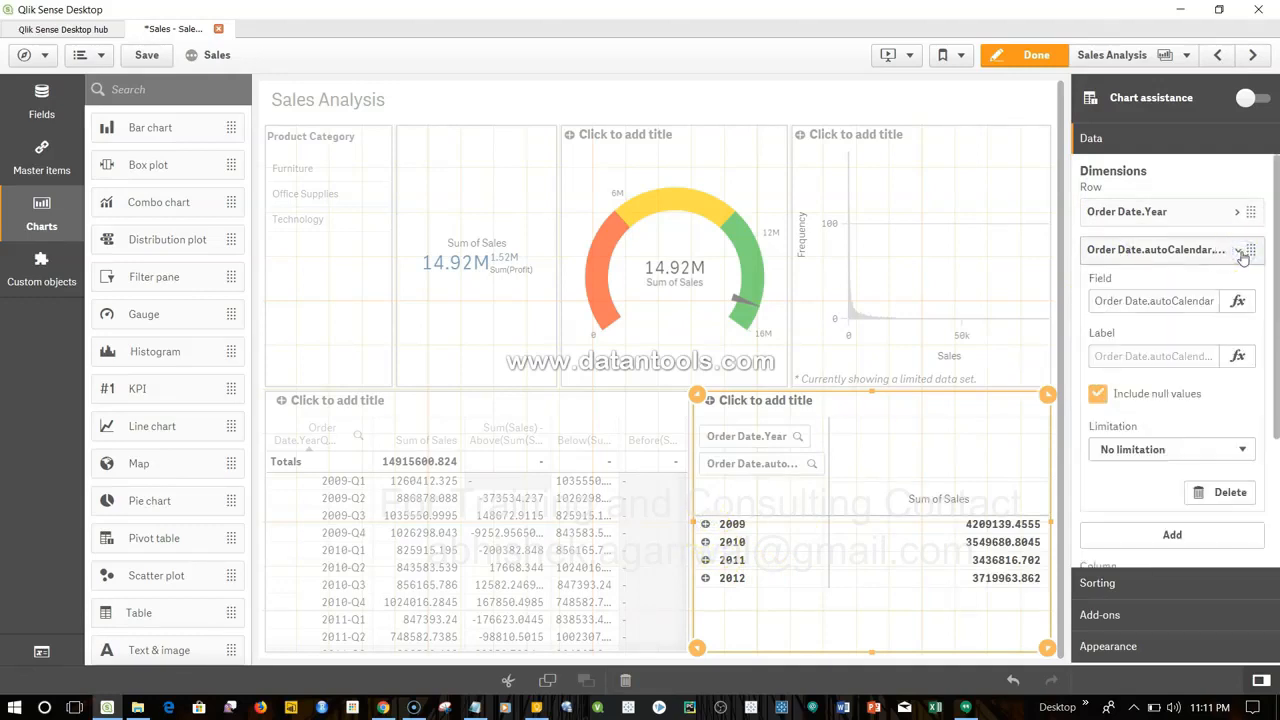
pyautogui.click(1241, 253)
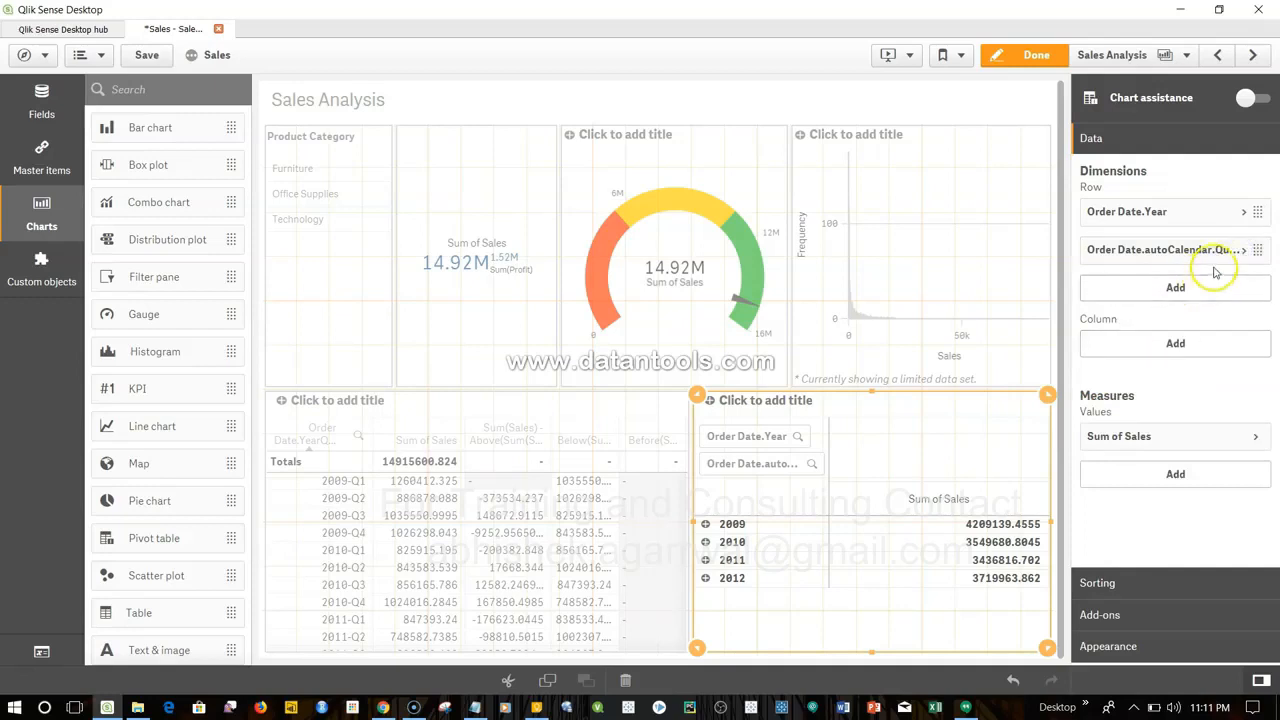
pyautogui.moveTo(1211, 257); pyautogui.dragTo(1206, 330)
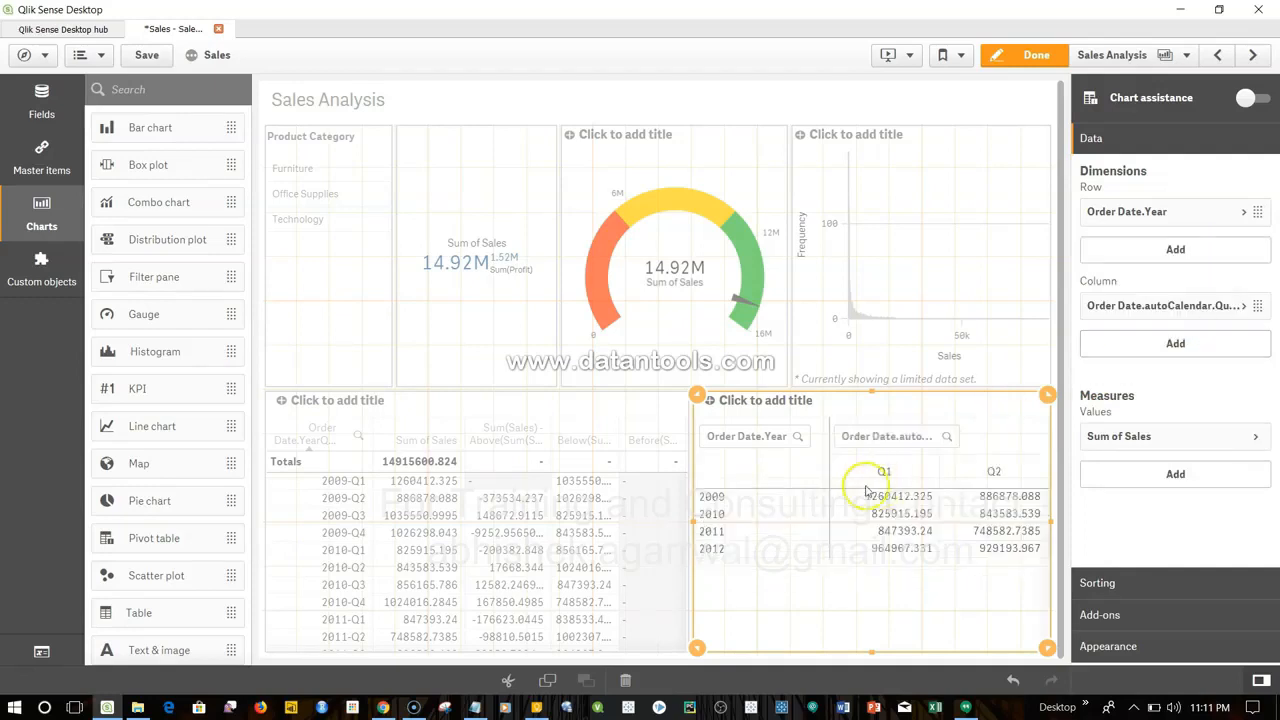
pyautogui.click(1036, 55)
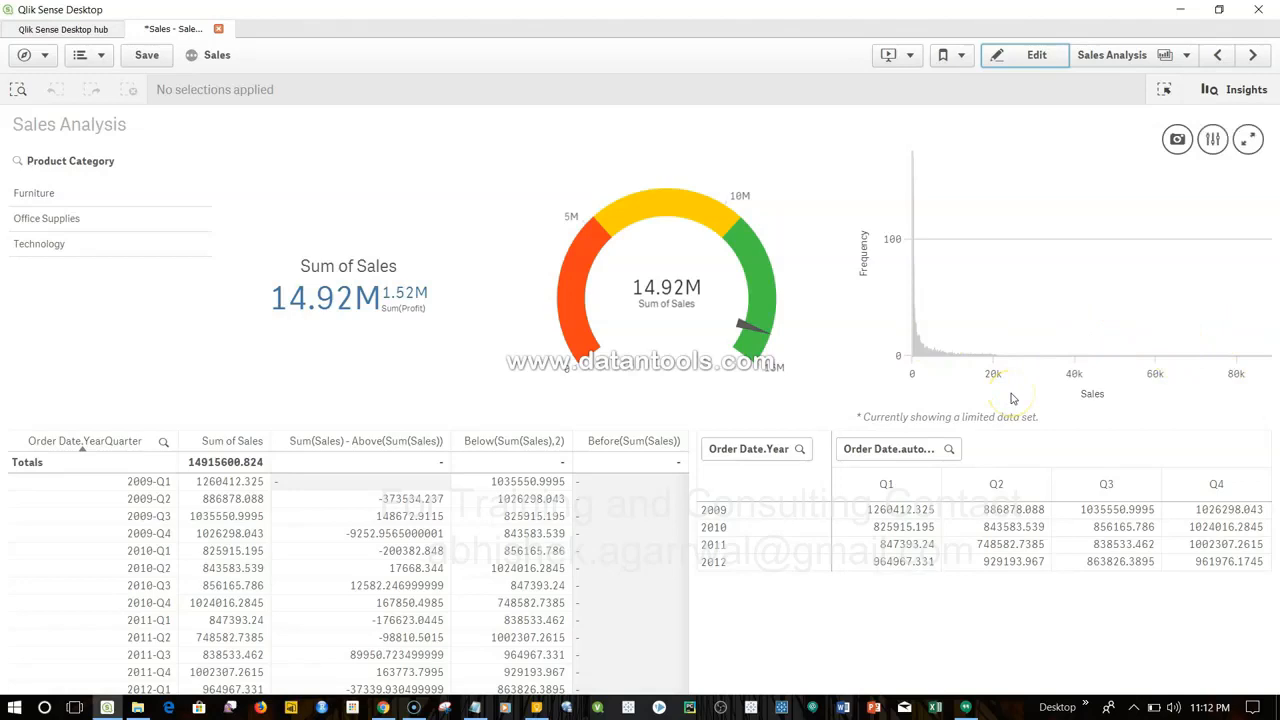
# Add a second pivot table measure with the expression Before(Sum(Sales))
pyautogui.click(1004, 56)
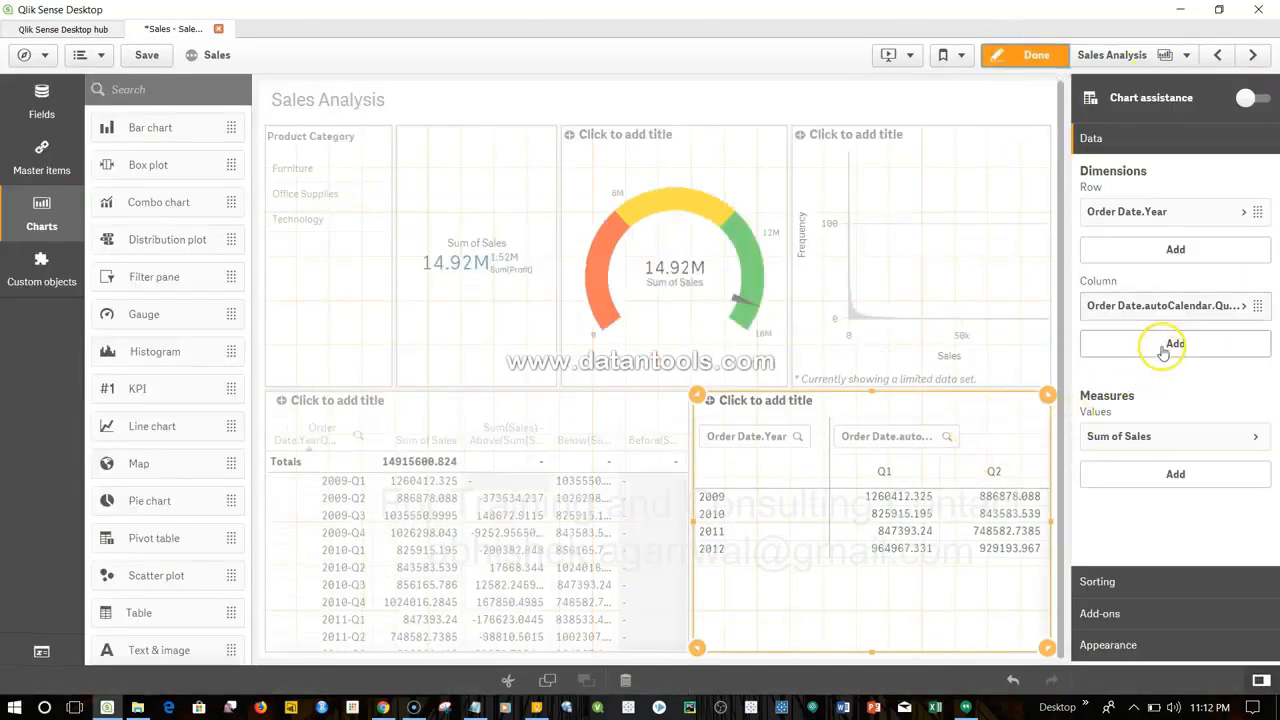
pyautogui.click(1163, 474)
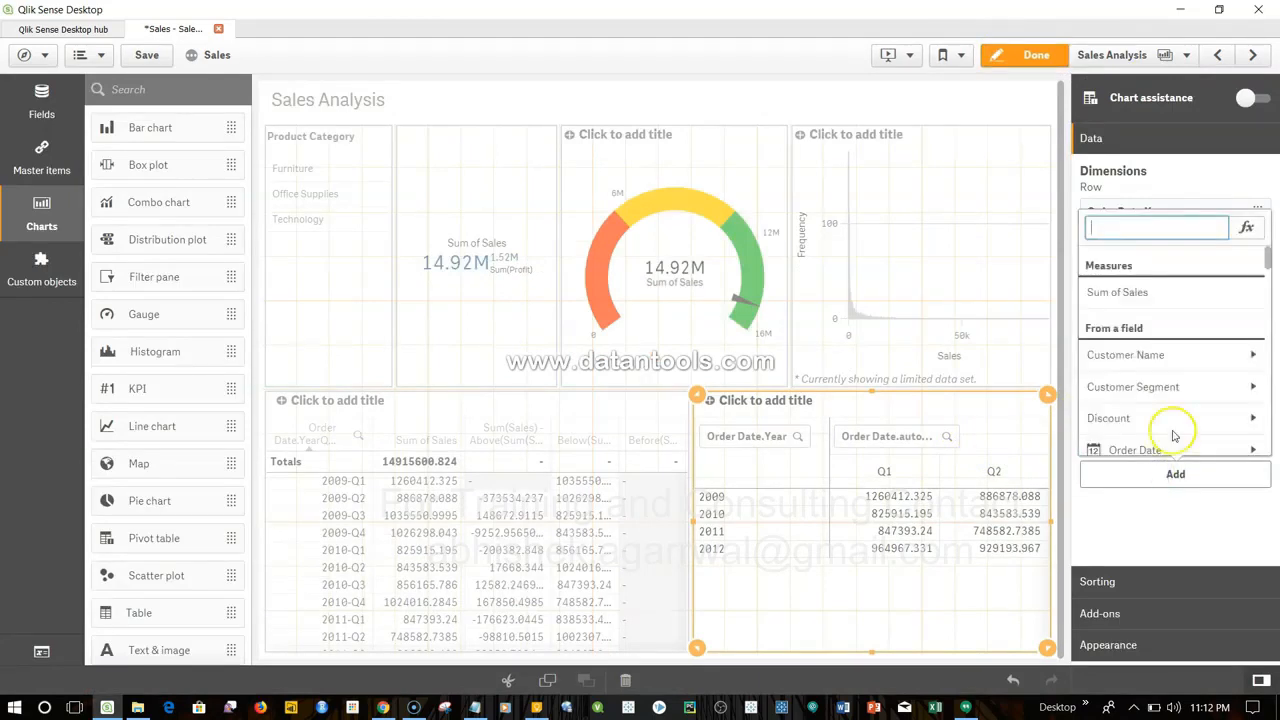
pyautogui.click(1246, 228)
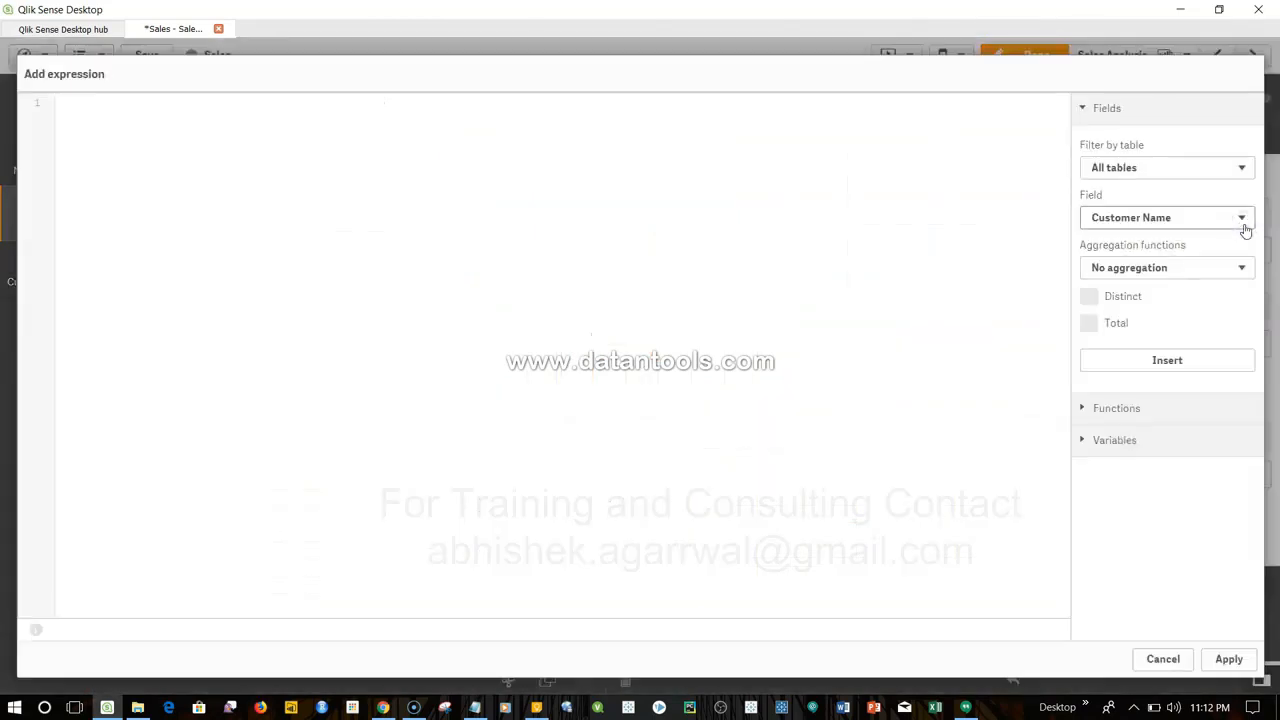
pyautogui.click(709, 170)
pyautogui.write('Be')
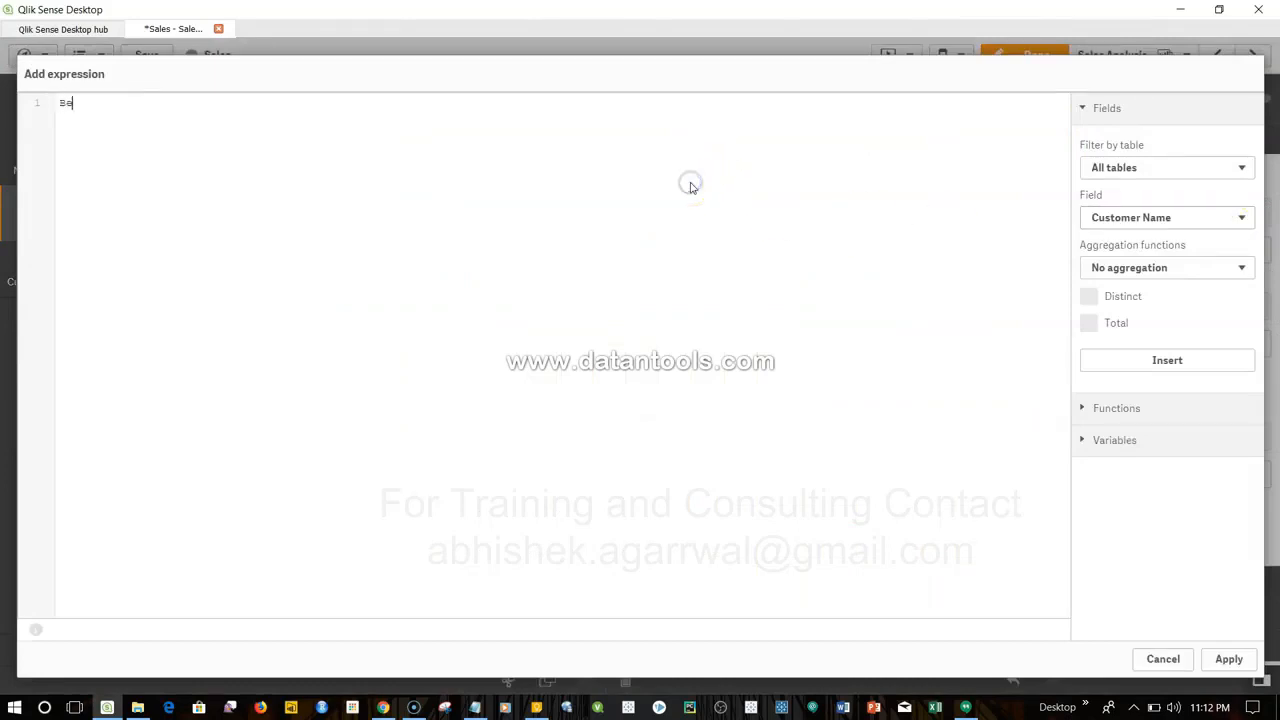
pyautogui.write('fore(Sum')
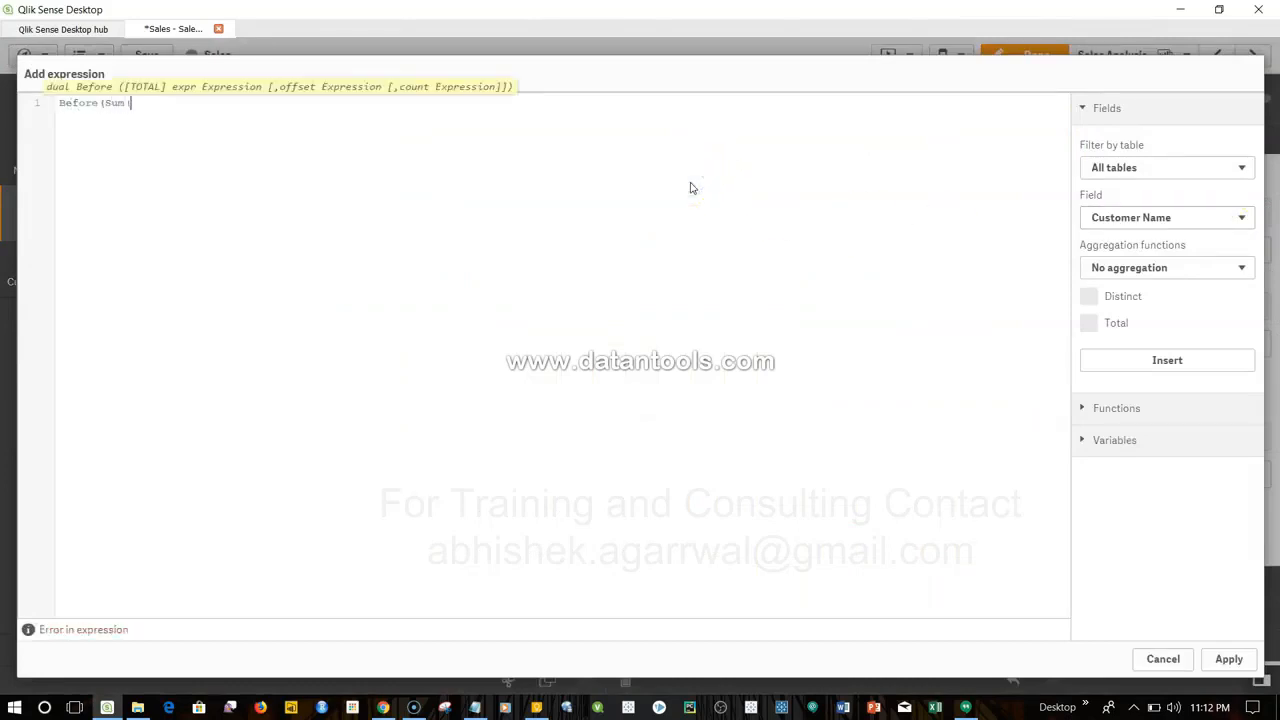
pyautogui.write('(Sa')
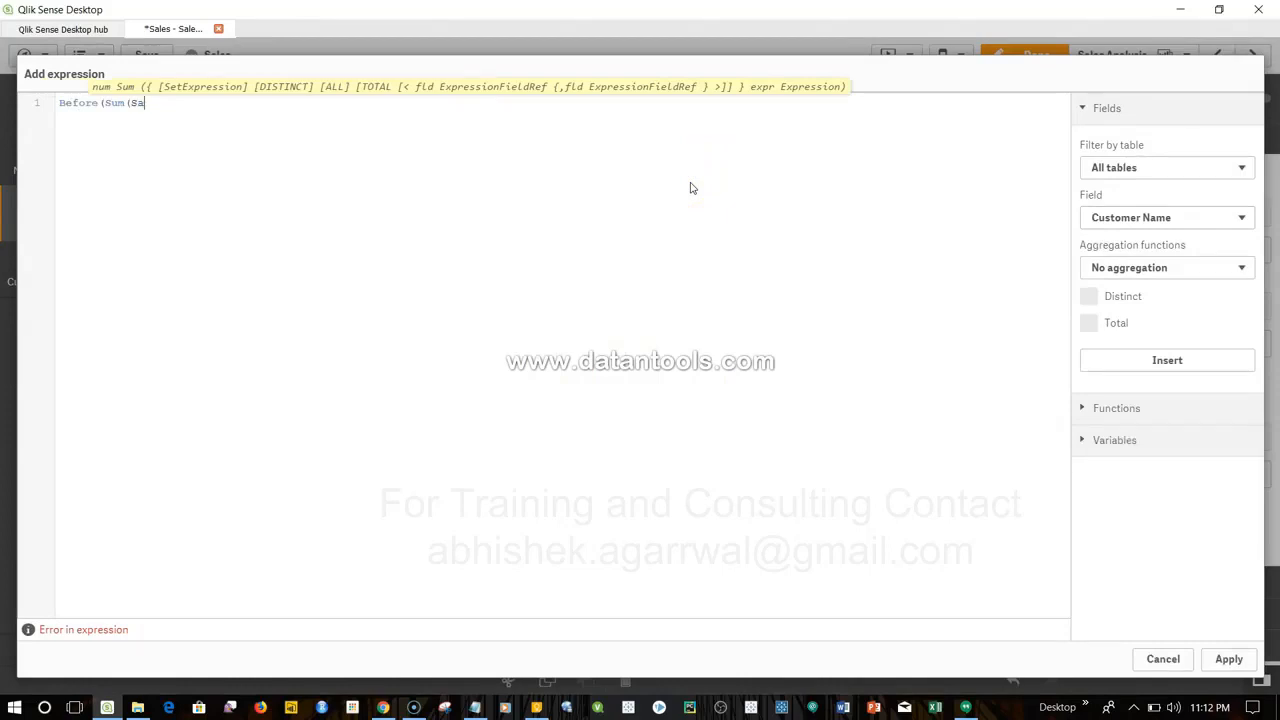
pyautogui.write('les))')
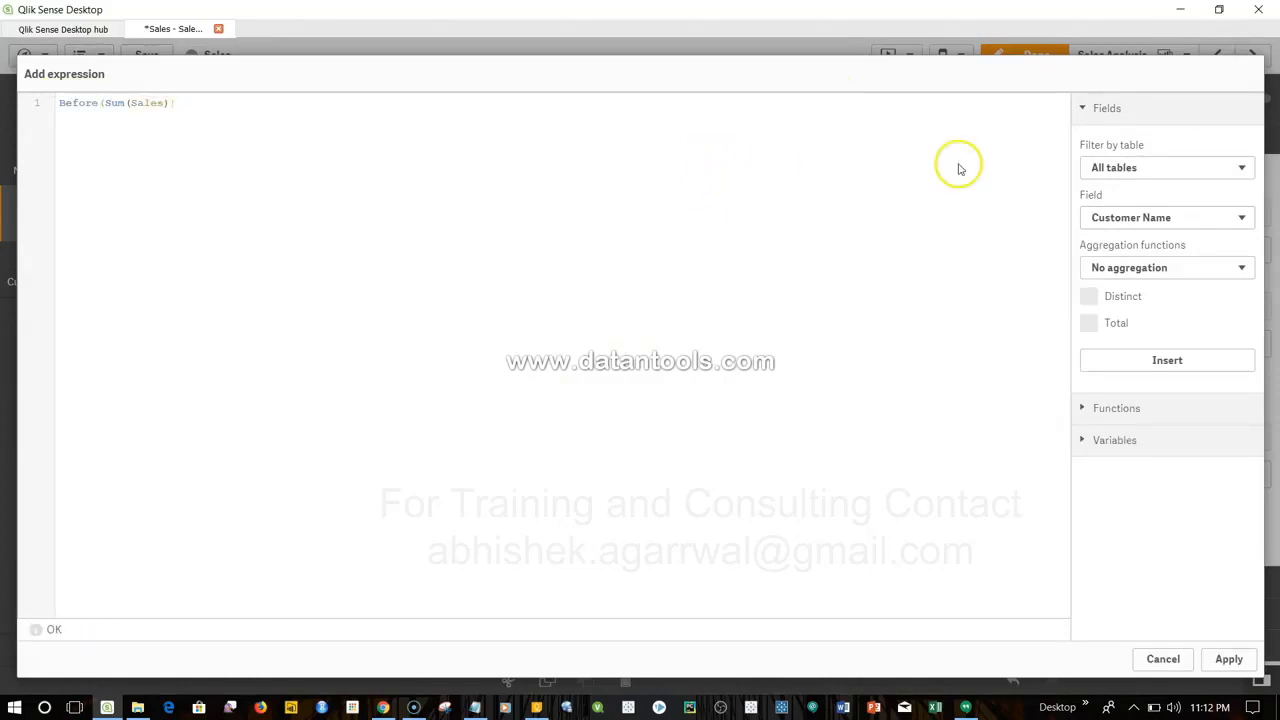
pyautogui.click(1225, 661)
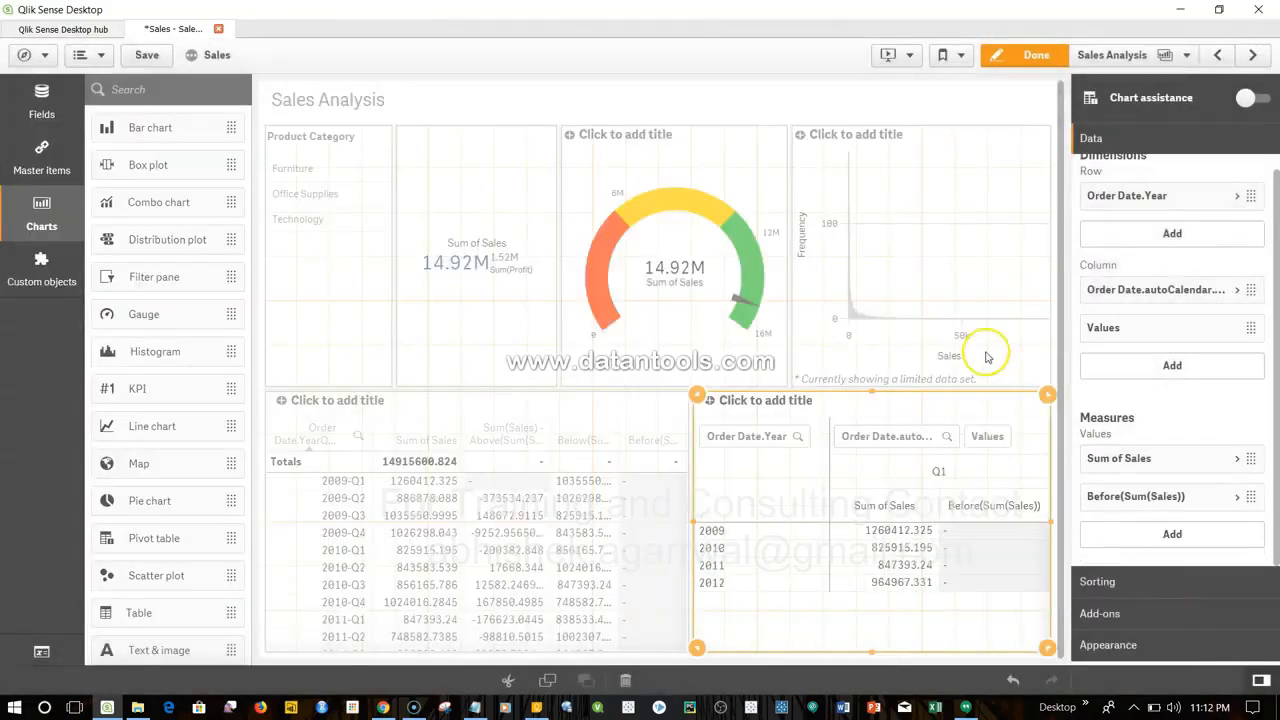
# Leave edit mode and compare the Before(Sum(Sales)) values with Sum of Sales across the pivot table's quarters
pyautogui.click(1023, 57)
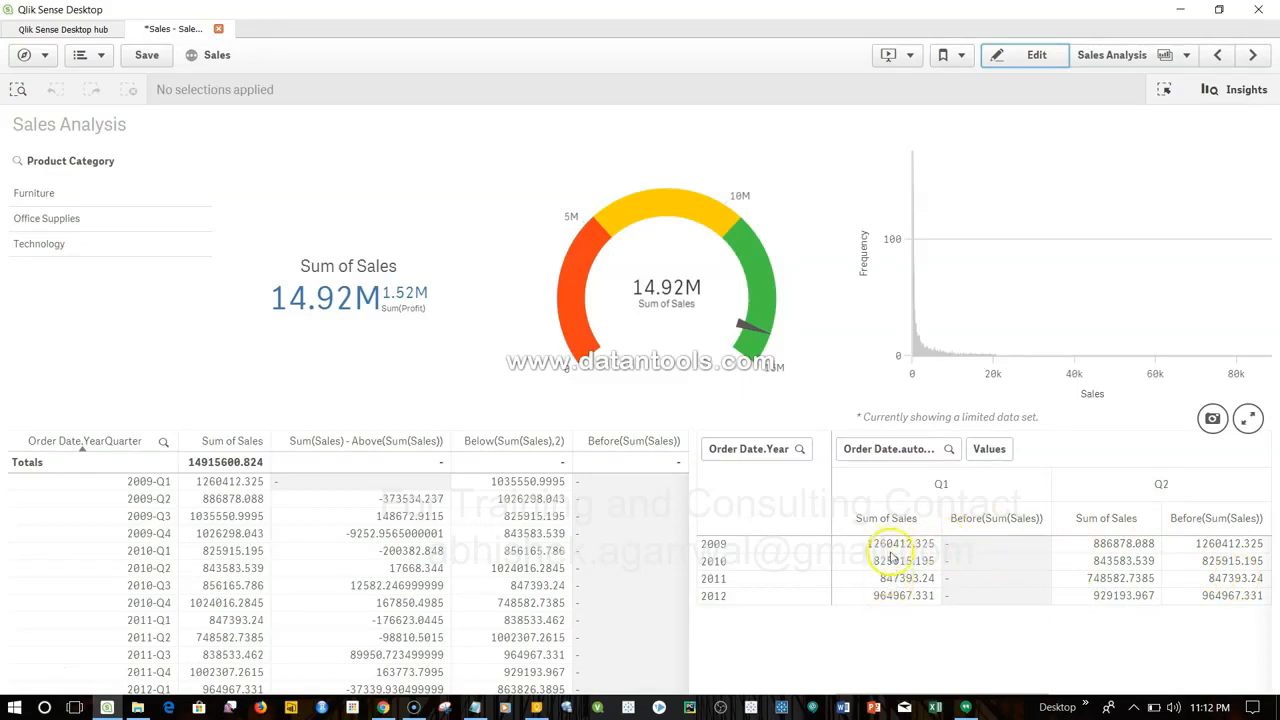
pyautogui.hscroll(2, 1157, 600)
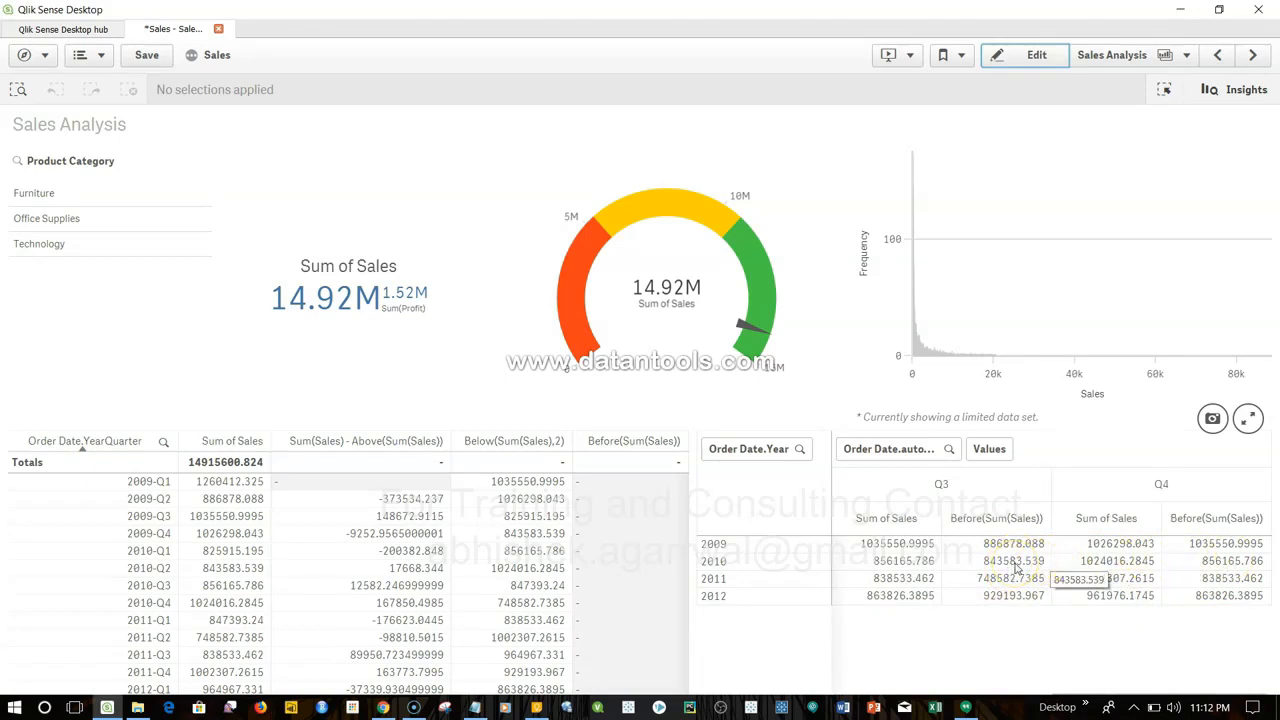
pyautogui.hscroll(-2, 1016, 568)
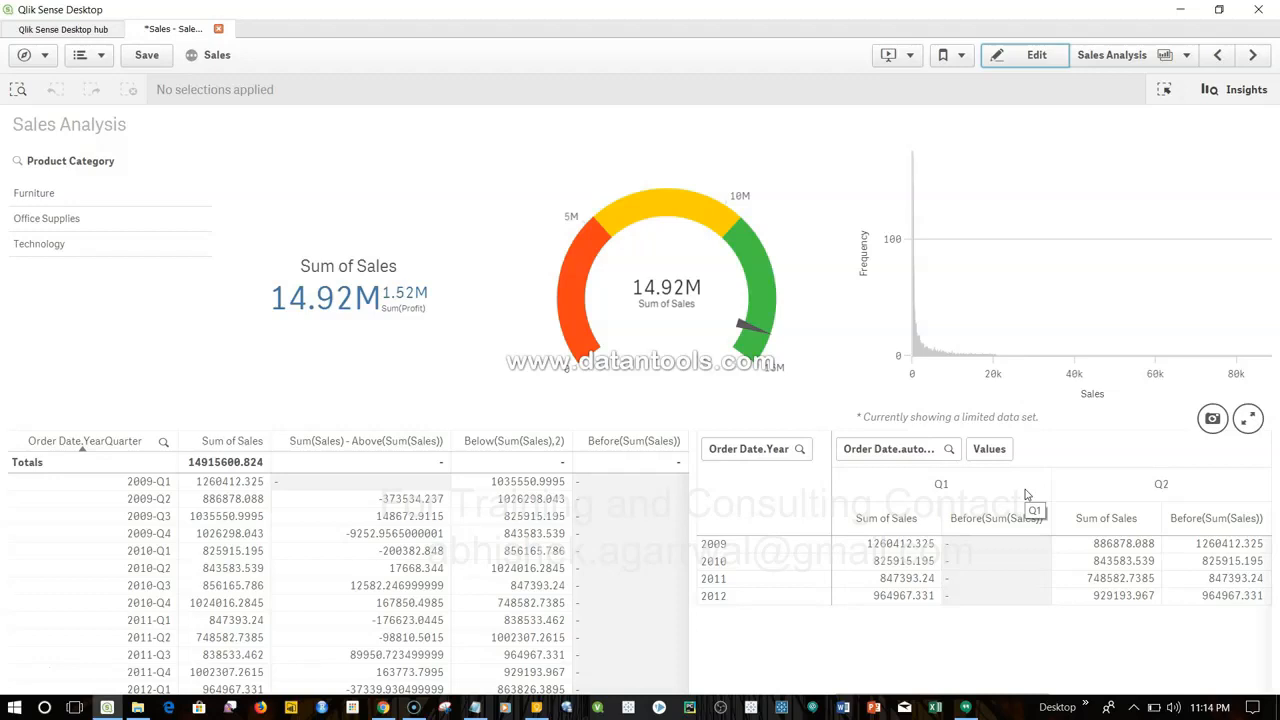
pyautogui.click(990, 568)
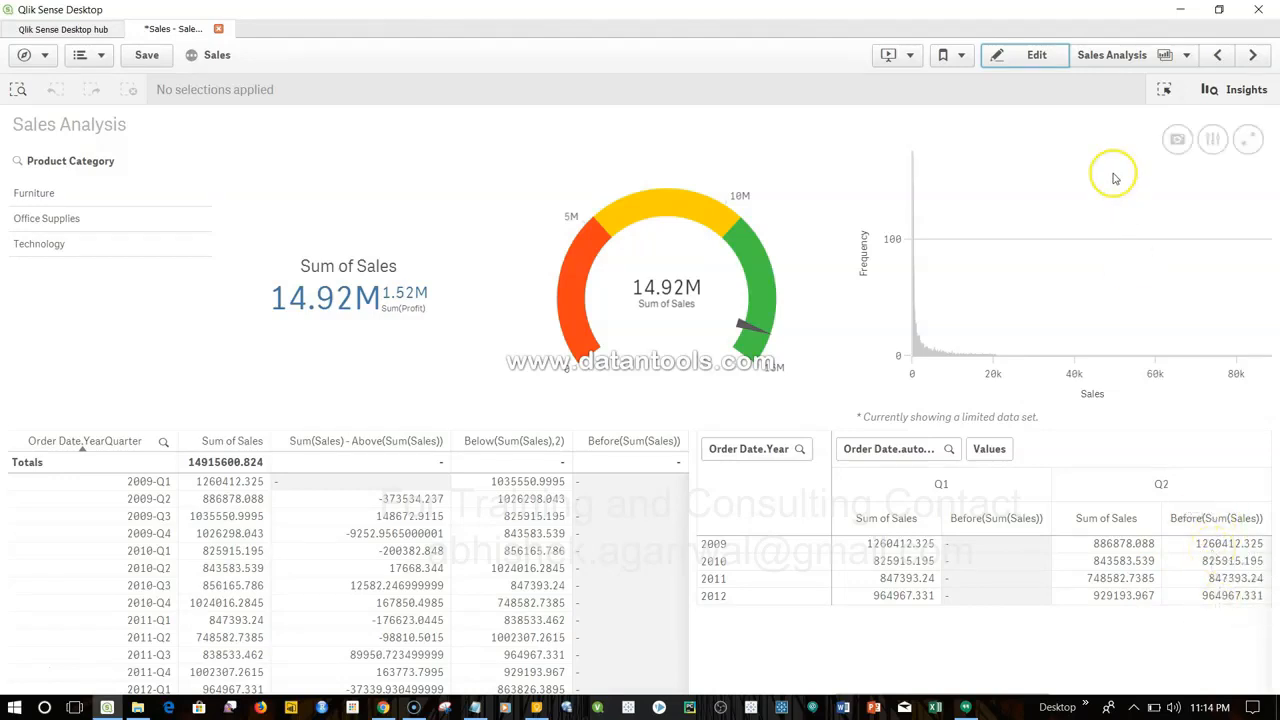
# Return to editing the pivot table and write the expression After(Sum(Sales)) for a third measure
pyautogui.click(1033, 55)
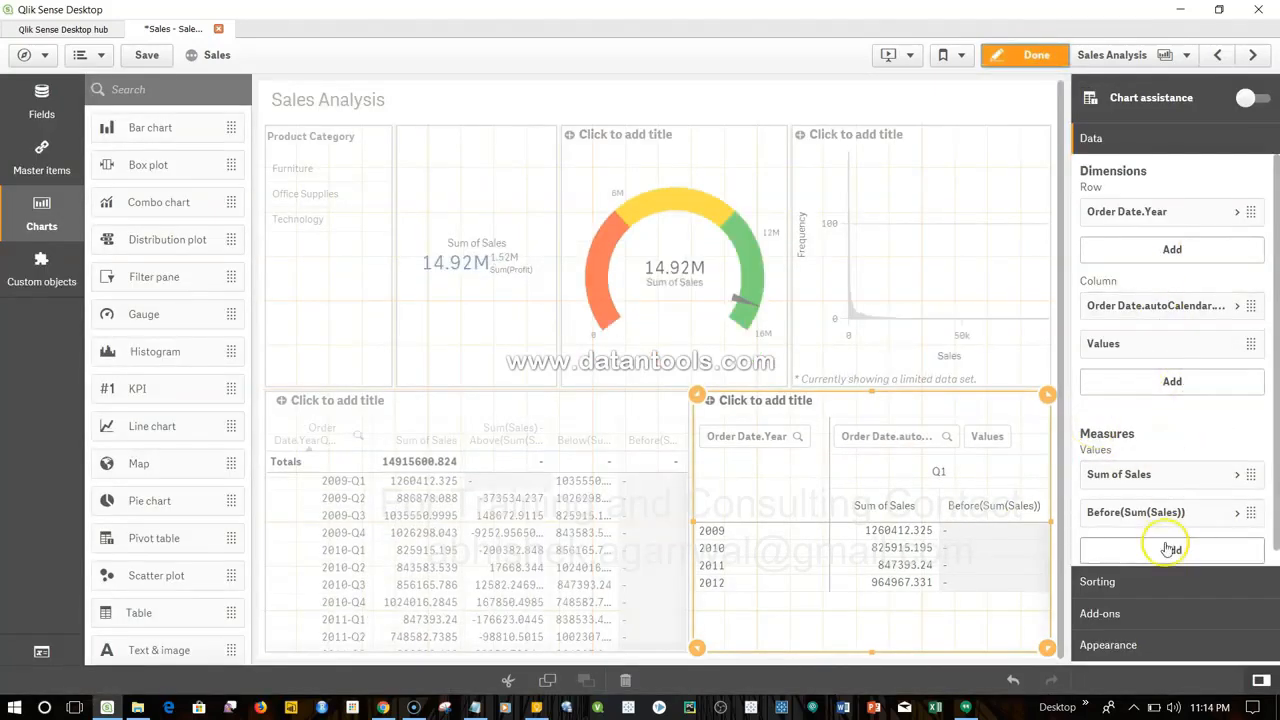
pyautogui.scroll(-1, 1160, 505)
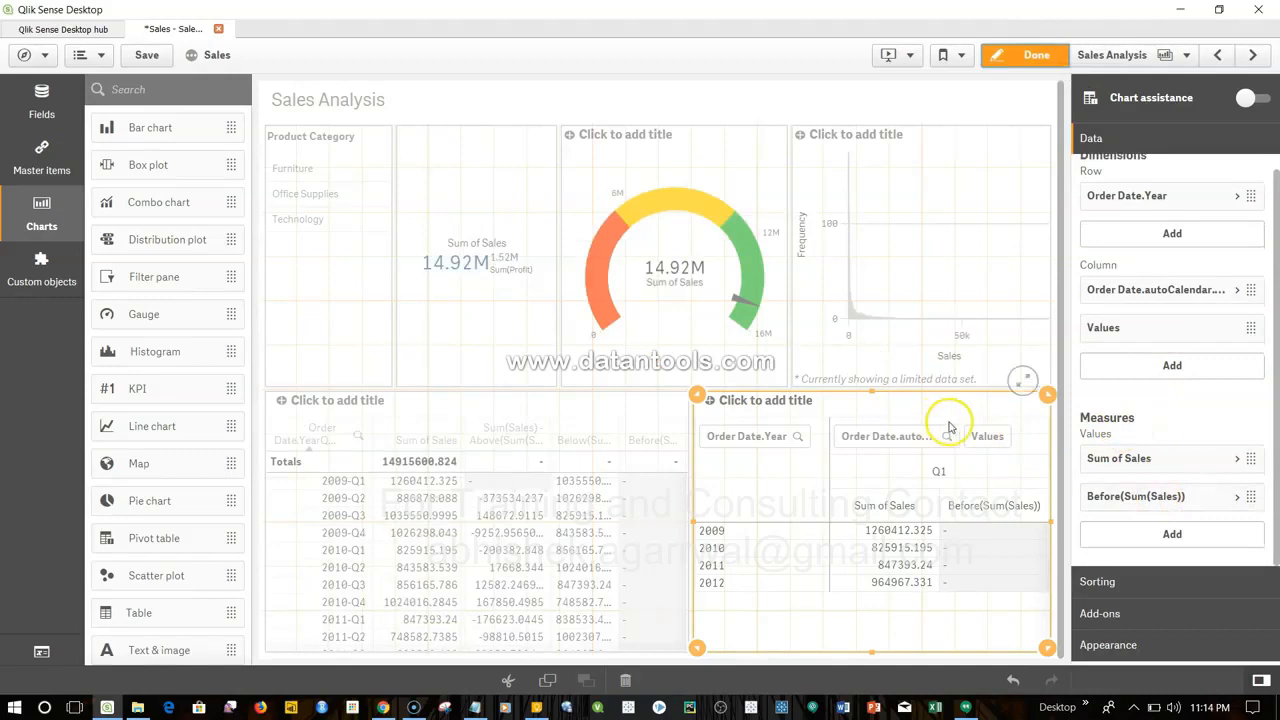
pyautogui.click(1170, 534)
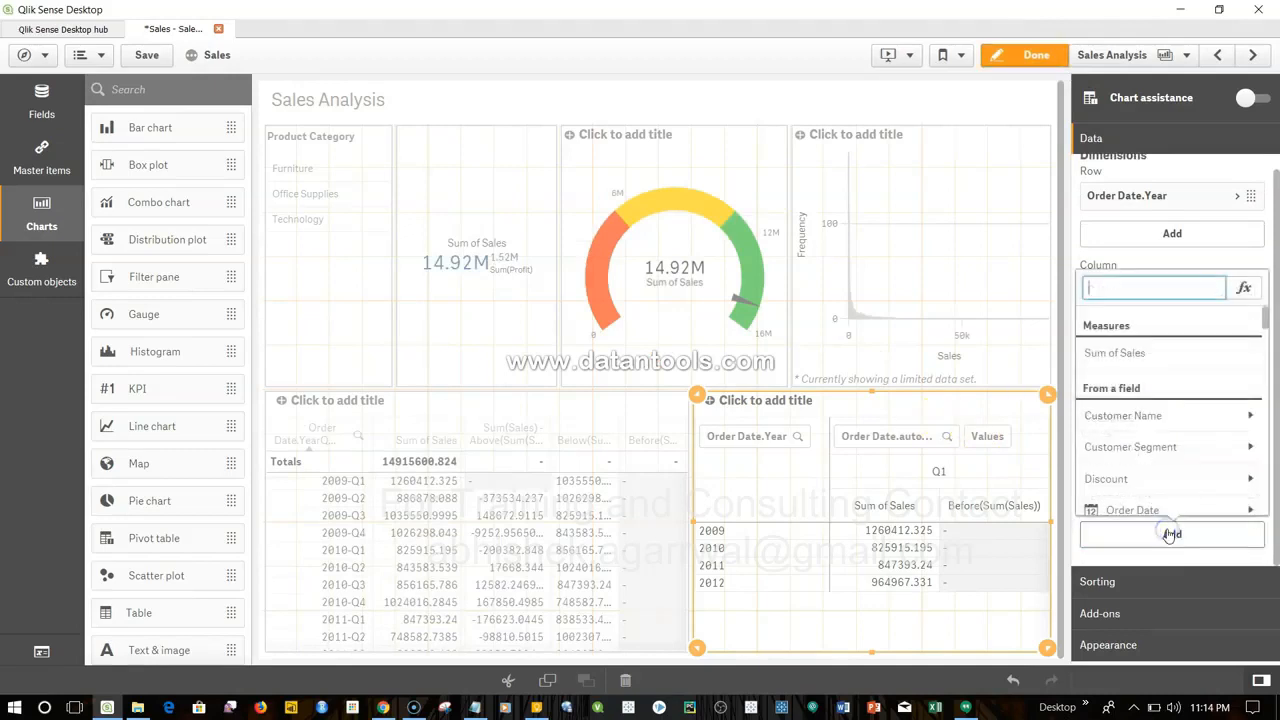
pyautogui.click(1247, 288)
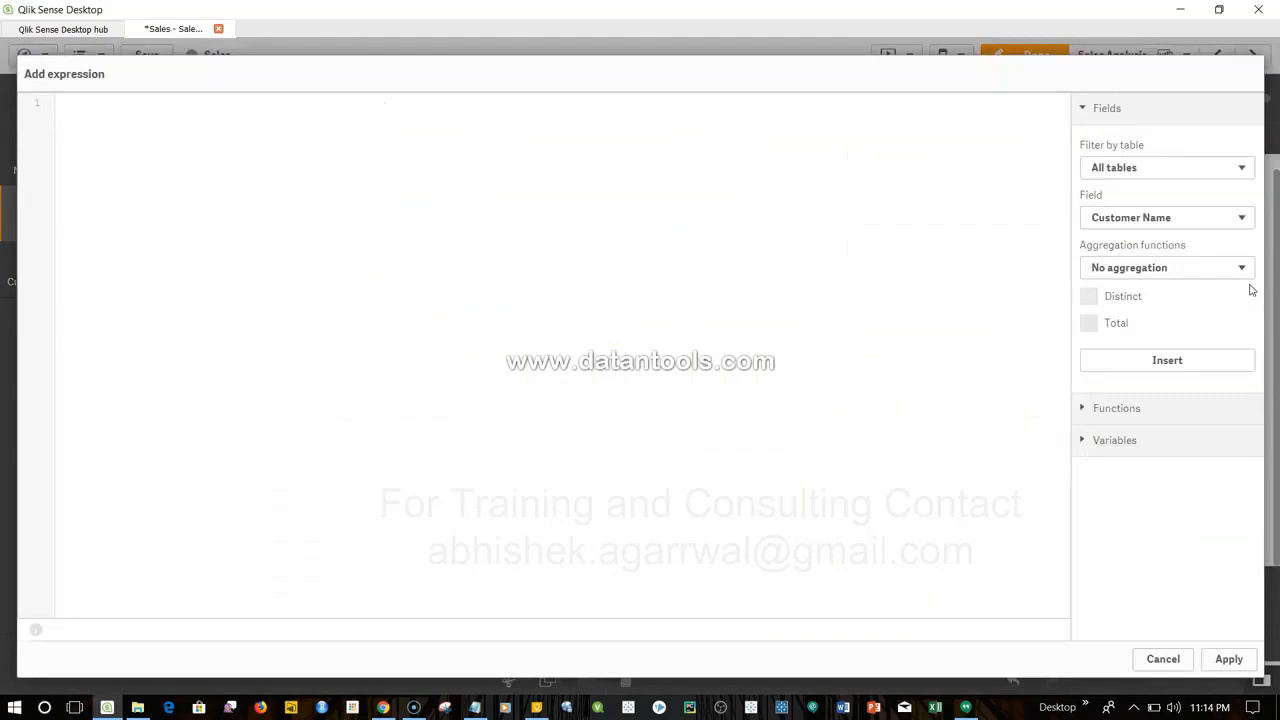
pyautogui.click(721, 155)
pyautogui.write('After(Su')
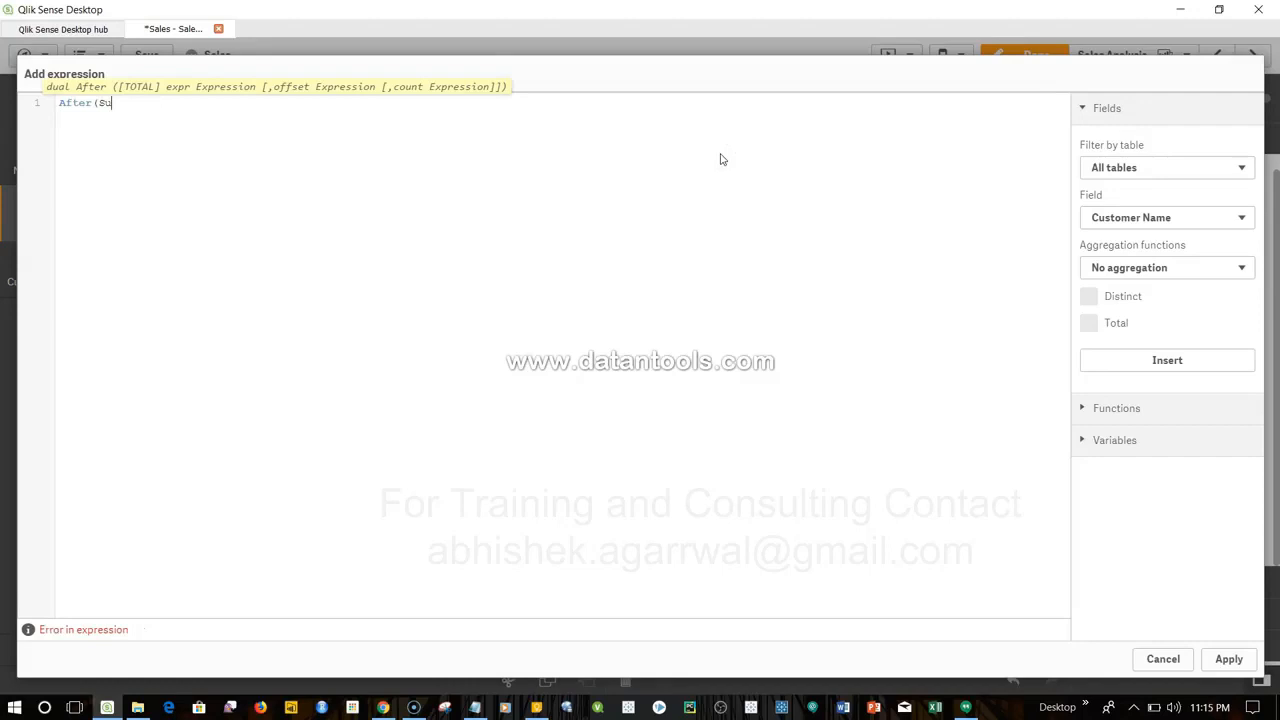
pyautogui.press('Down')
pyautogui.press('Down')
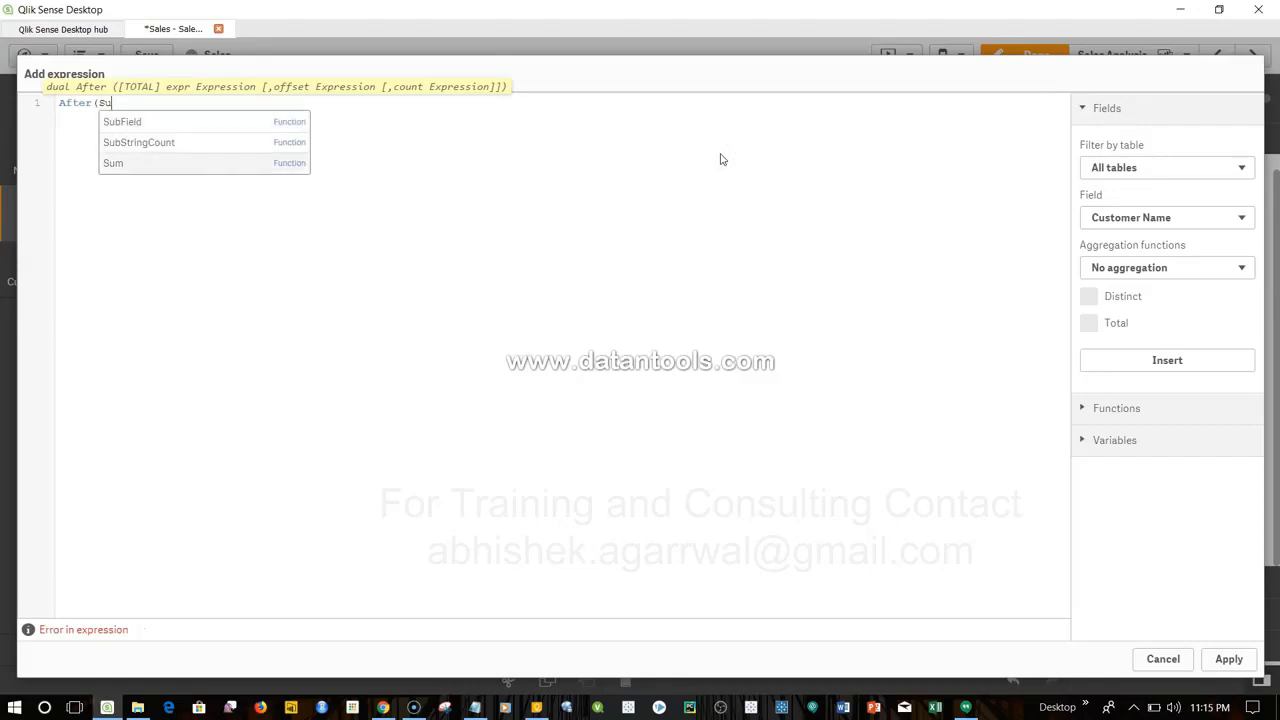
pyautogui.press('Return')
pyautogui.write('(Sa')
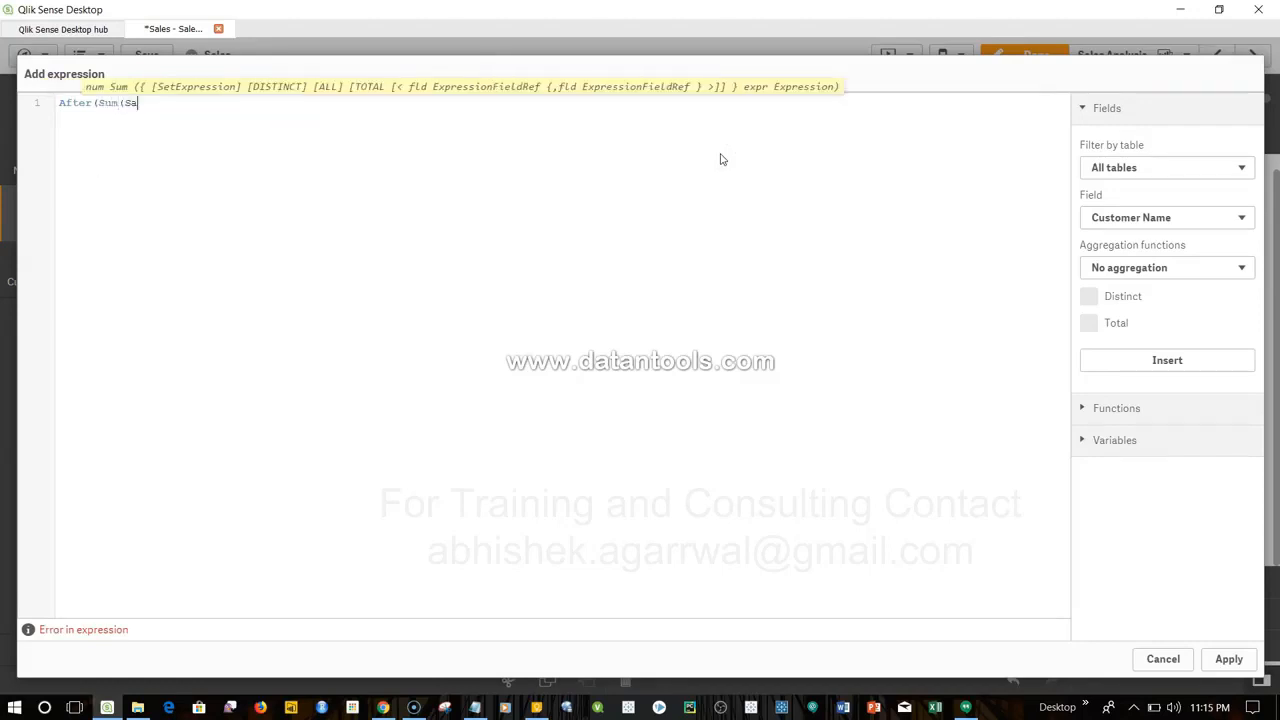
pyautogui.press('Return')
pyautogui.write('))')
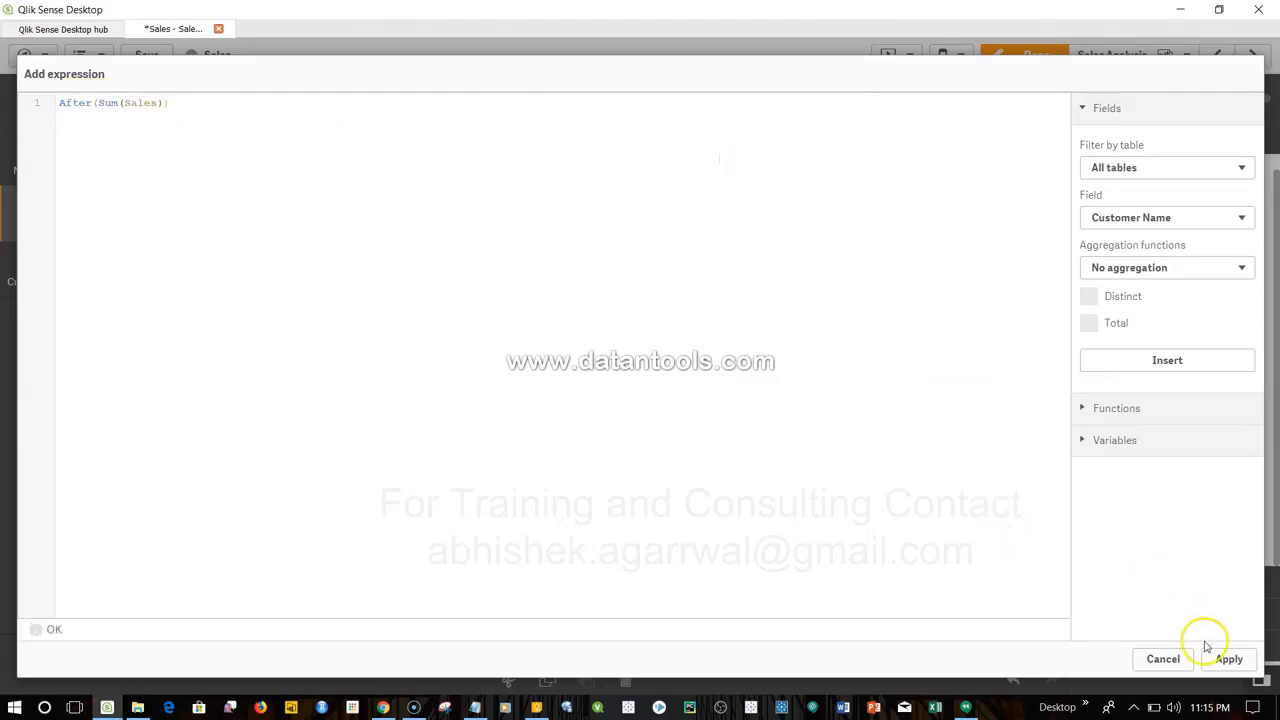
# Try an offset of 3 as the second argument of the After expression
pyautogui.click(167, 103)
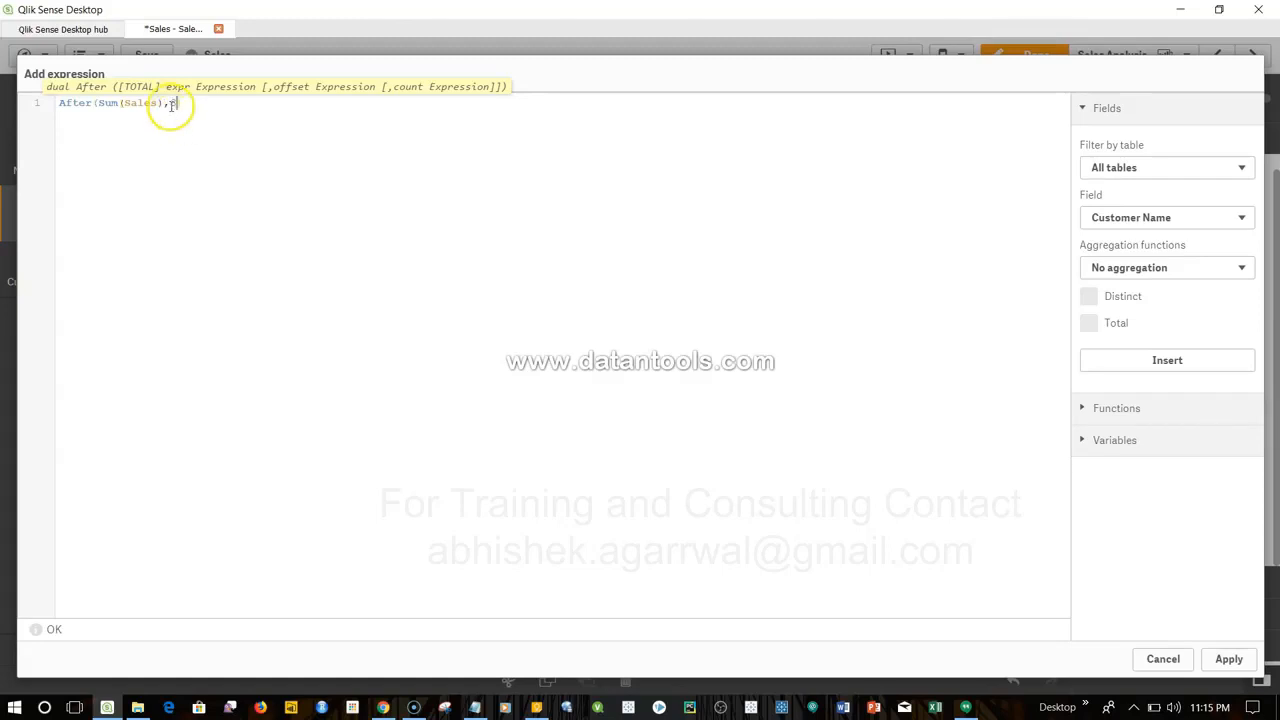
pyautogui.write(')')
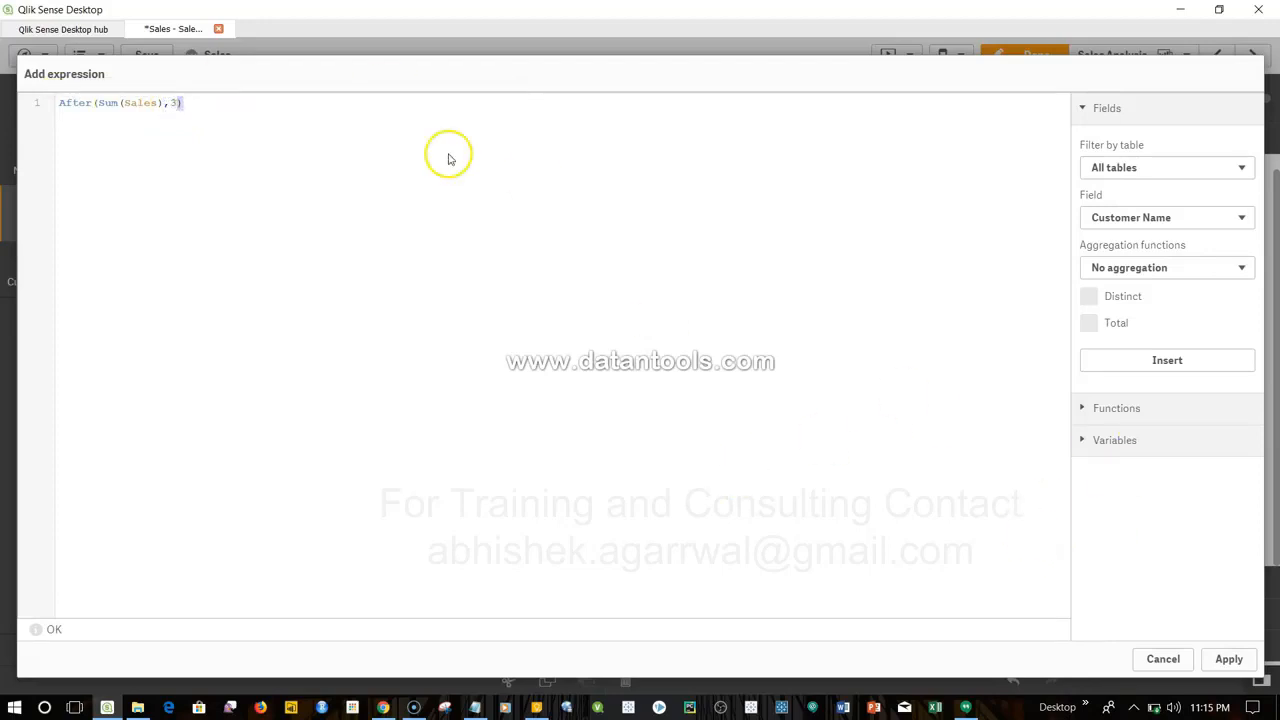
pyautogui.click(179, 104)
pyautogui.press('BackSpace')
pyautogui.press('BackSpace')
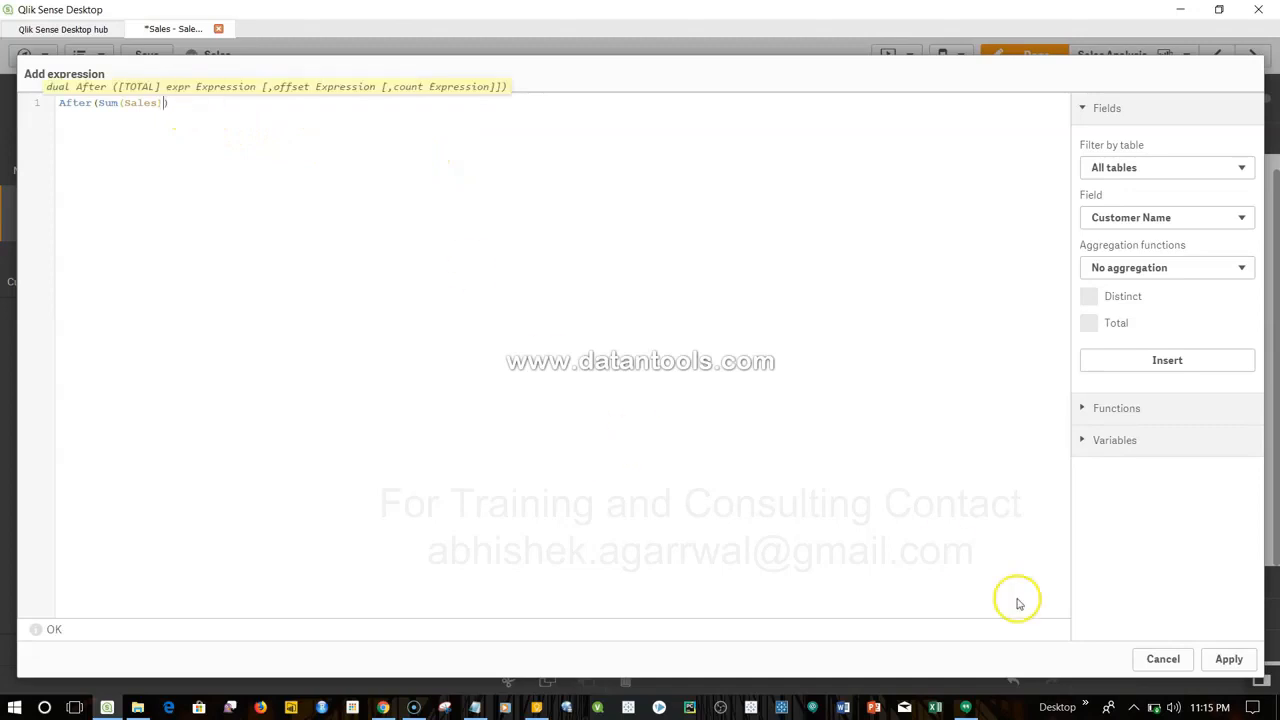
# Apply the After(Sum(Sales)) measure, finish editing the sheet and narrow the pivot table's Year column
pyautogui.click(1236, 664)
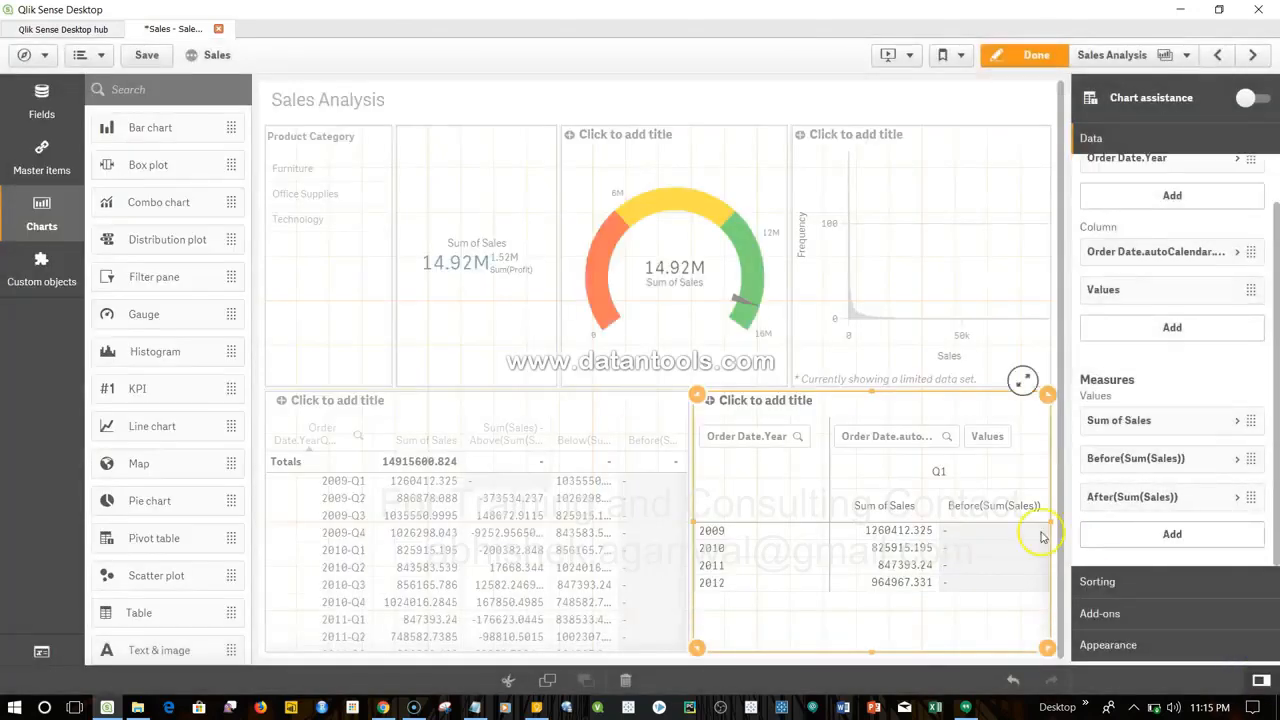
pyautogui.click(1037, 56)
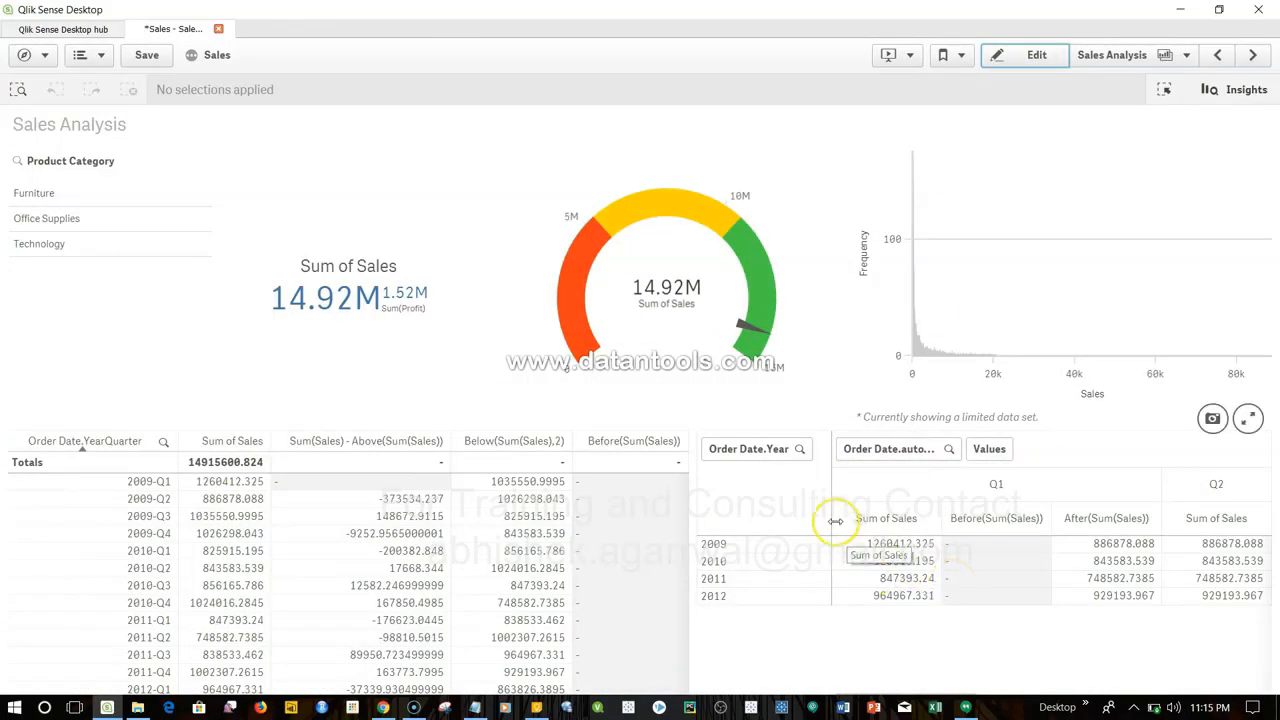
pyautogui.moveTo(814, 519); pyautogui.dragTo(745, 517)
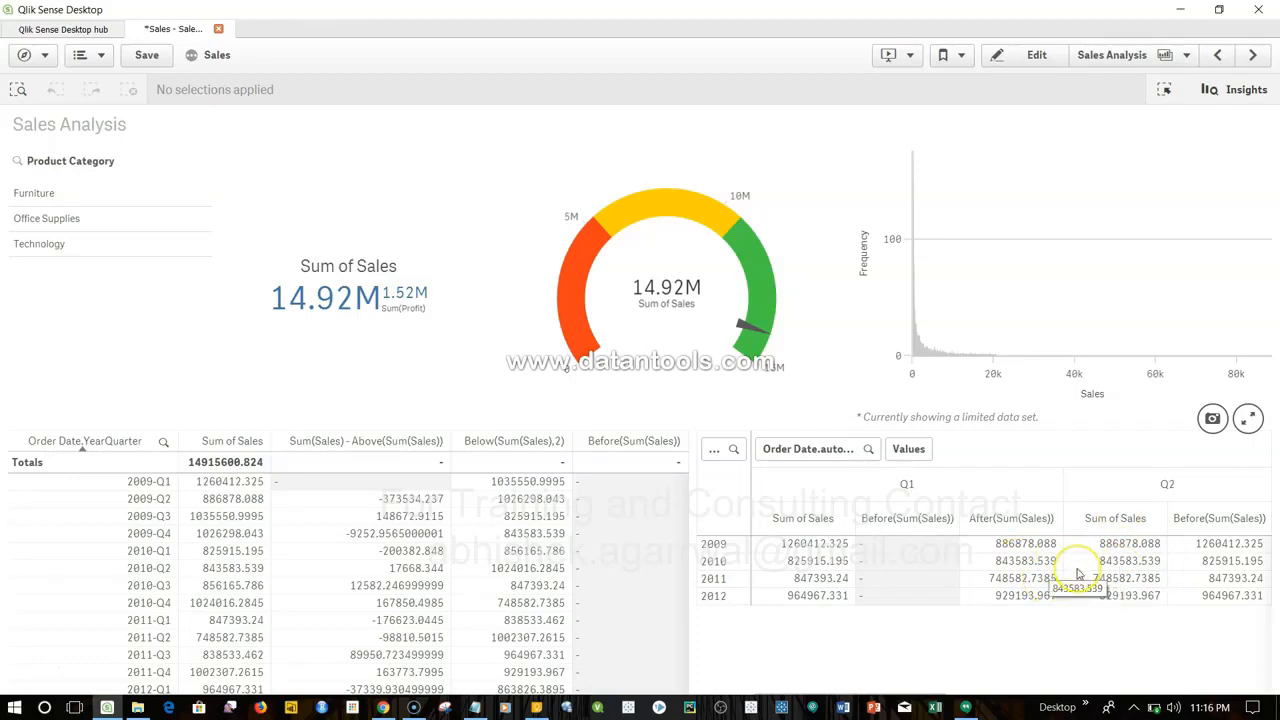
# Compare the After(Sum(Sales)) values with the following quarter's Sum of Sales from Q1 to Q4 in the pivot table
pyautogui.hscroll(3, 1078, 573)
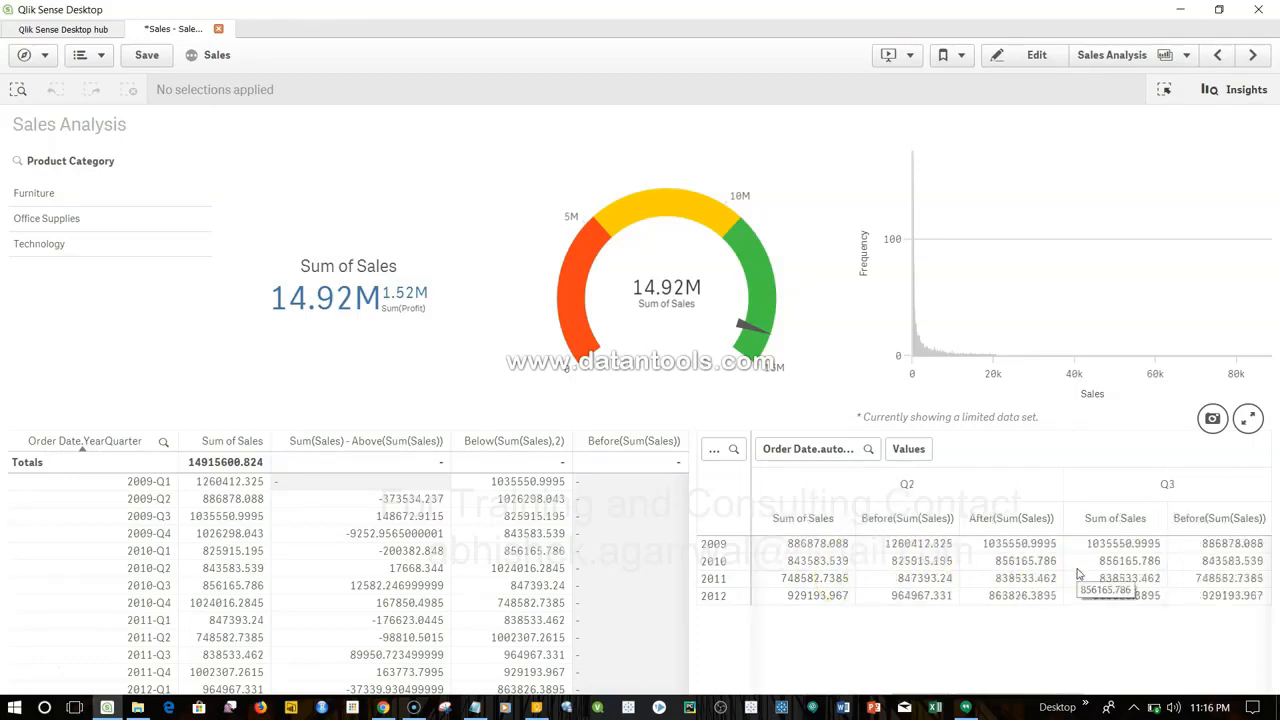
pyautogui.hscroll(-3, 1153, 565)
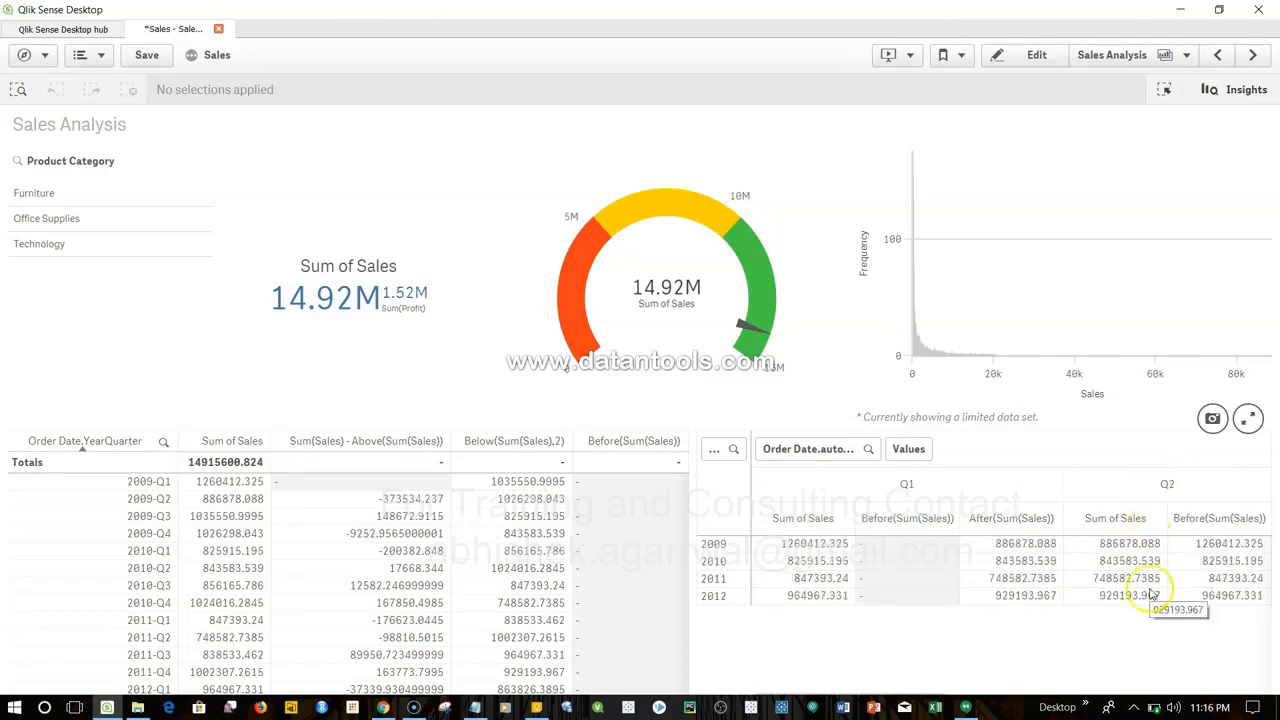
pyautogui.hscroll(3, 1153, 595)
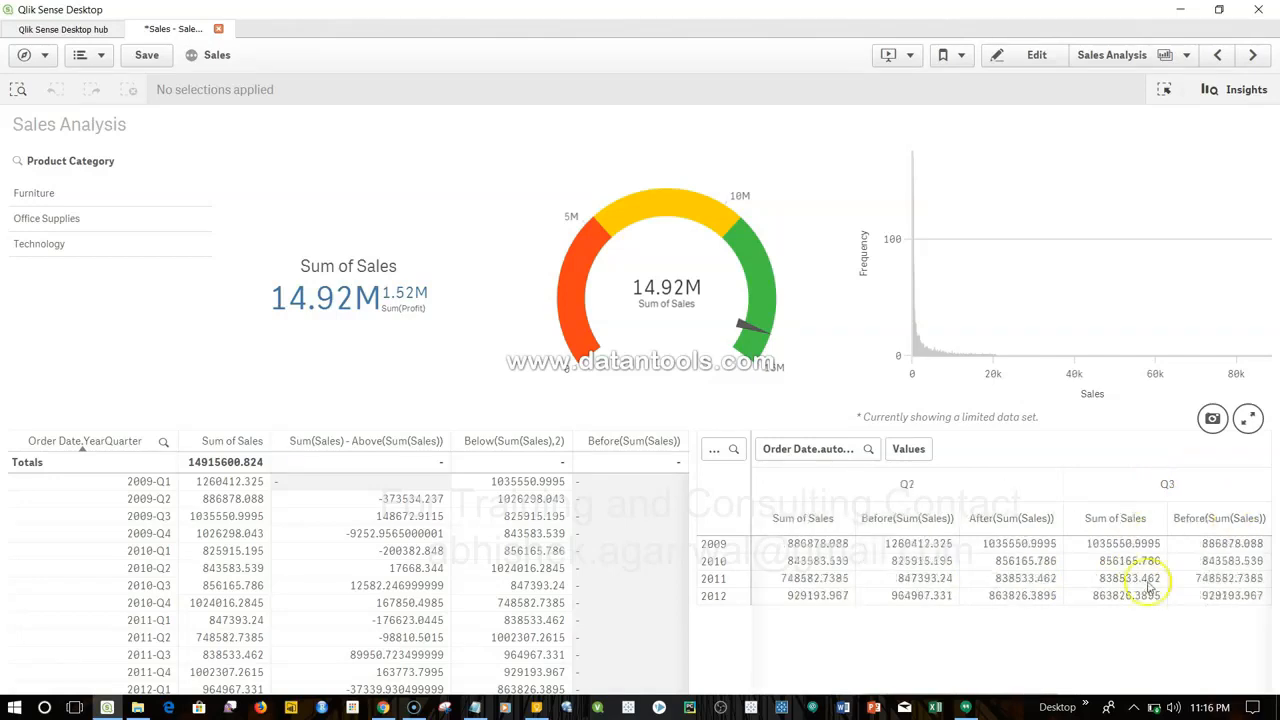
pyautogui.hscroll(2, 1137, 600)
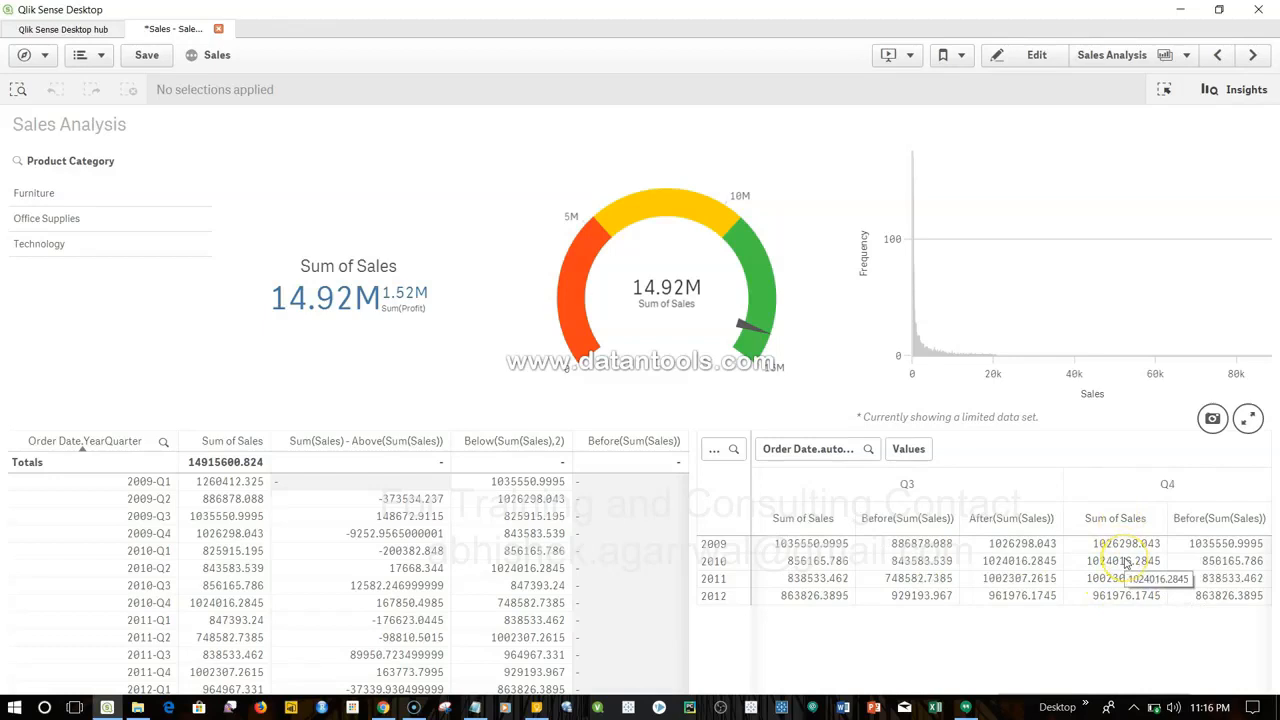
pyautogui.hscroll(-4, 1127, 565)
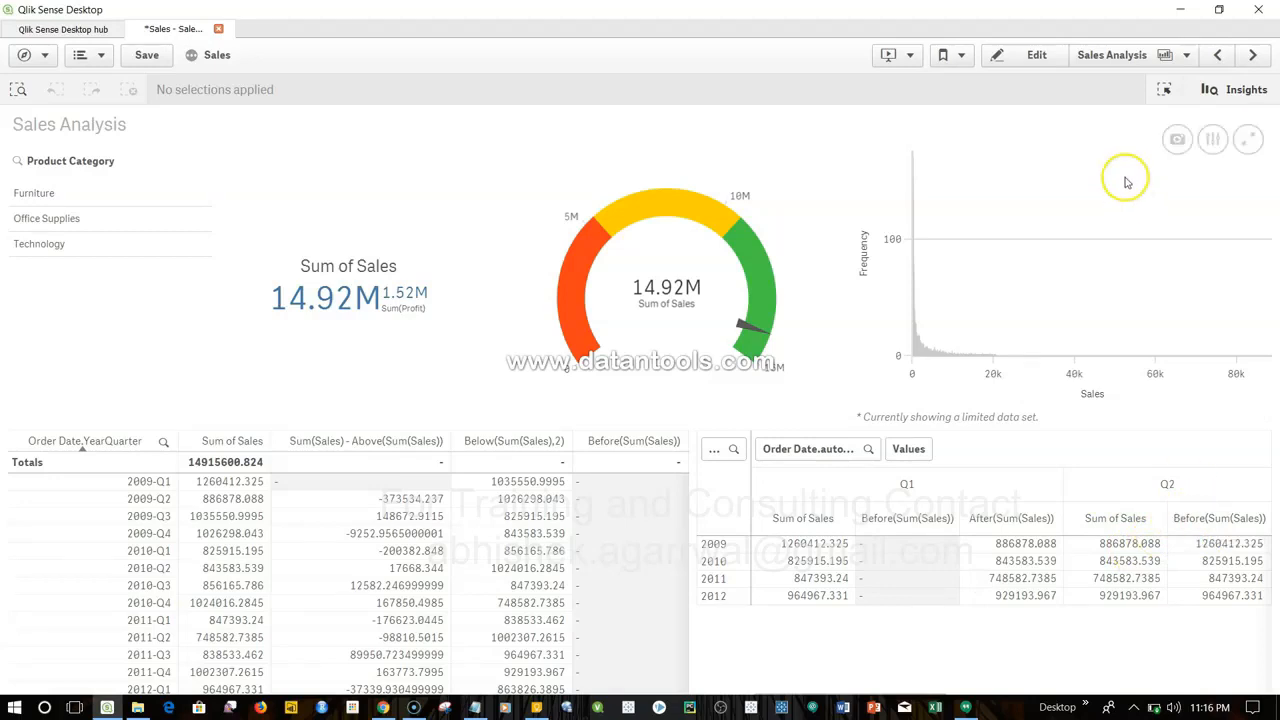
# Return to editing the sheet and permanently apply the pending changes to the pivot table
pyautogui.click(1036, 55)
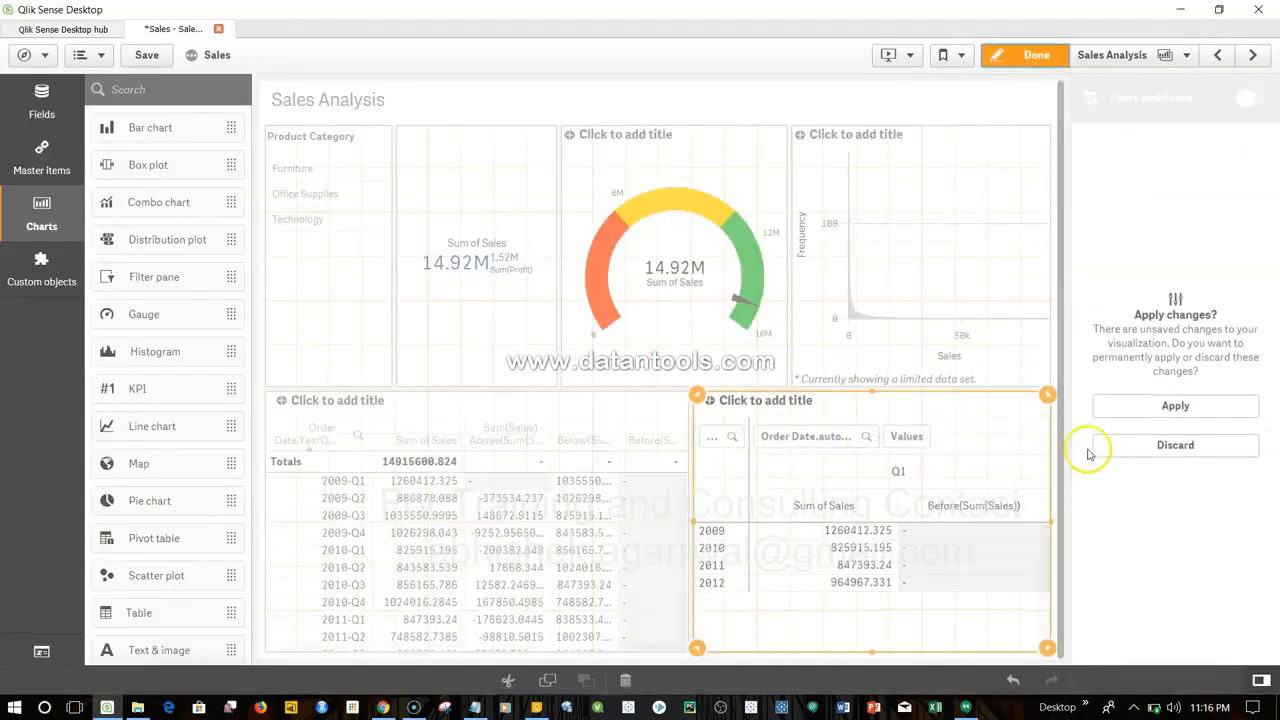
pyautogui.click(1140, 406)
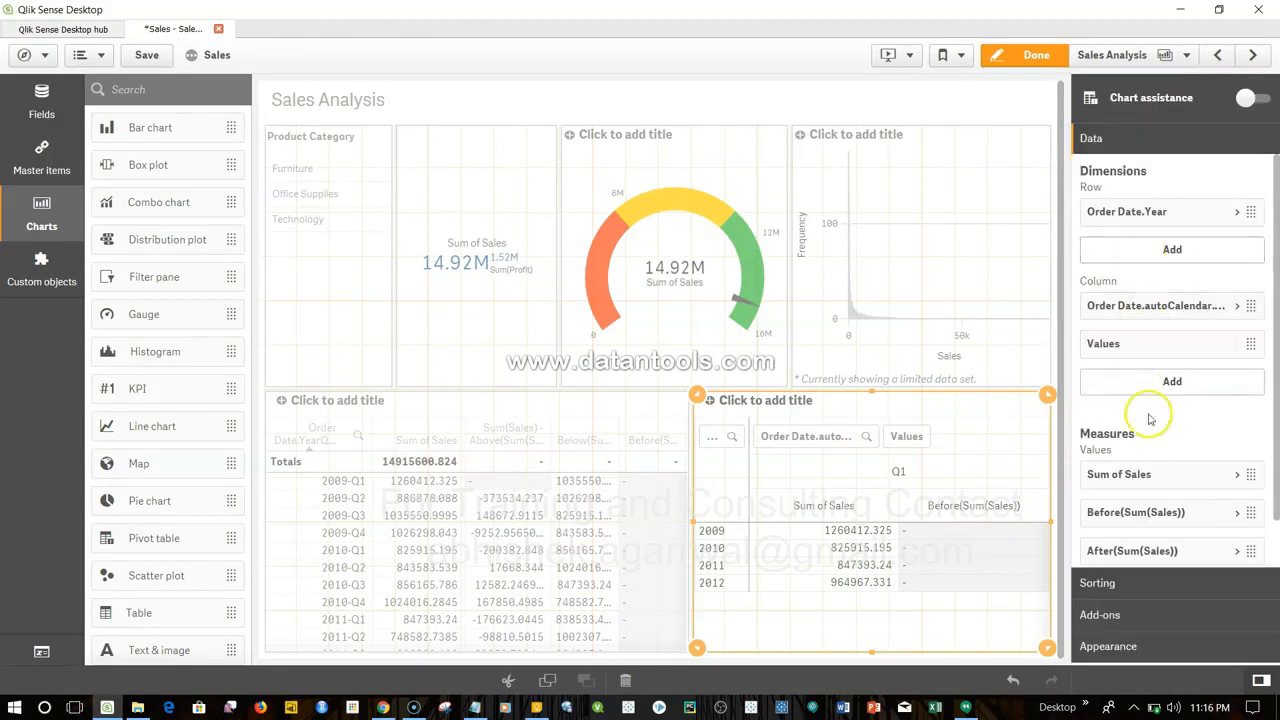
pyautogui.scroll(-1, 1157, 432)
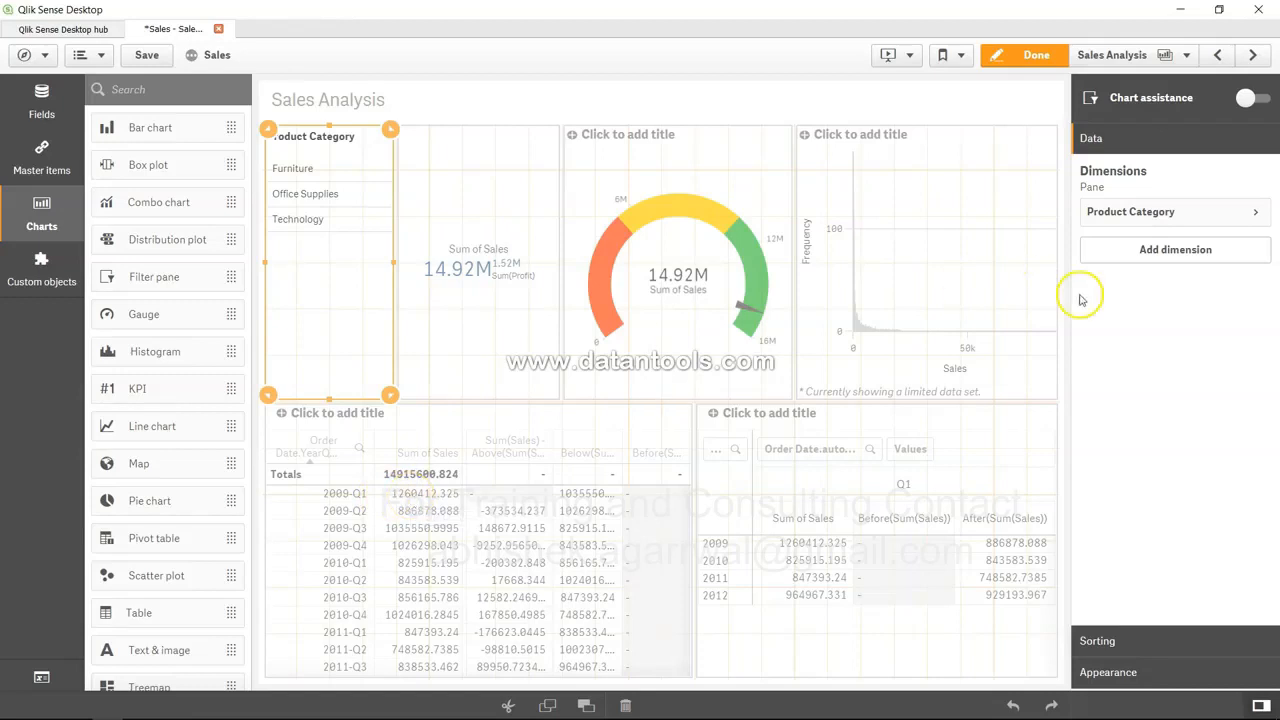
# Add a measure column with the expression Avg(Sales) to the quarterly sales table
pyautogui.click(389, 455)
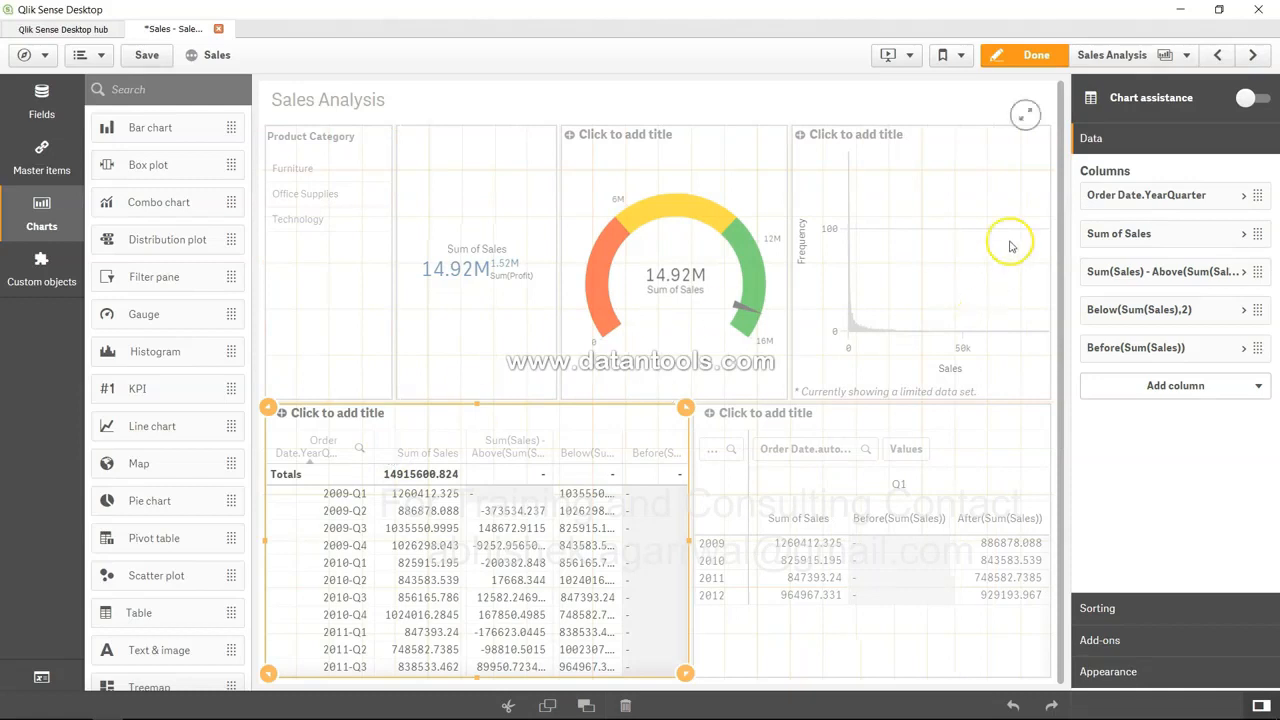
pyautogui.click(1176, 384)
pyautogui.click(1142, 456)
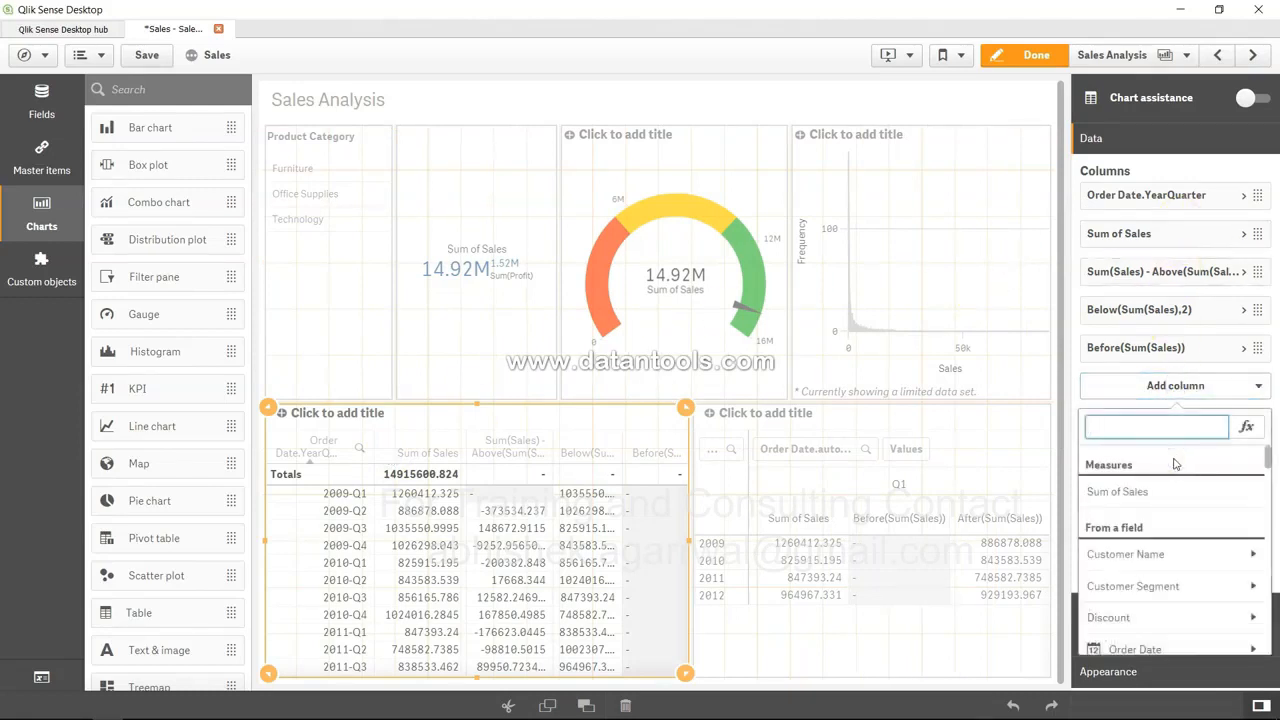
pyautogui.click(1245, 428)
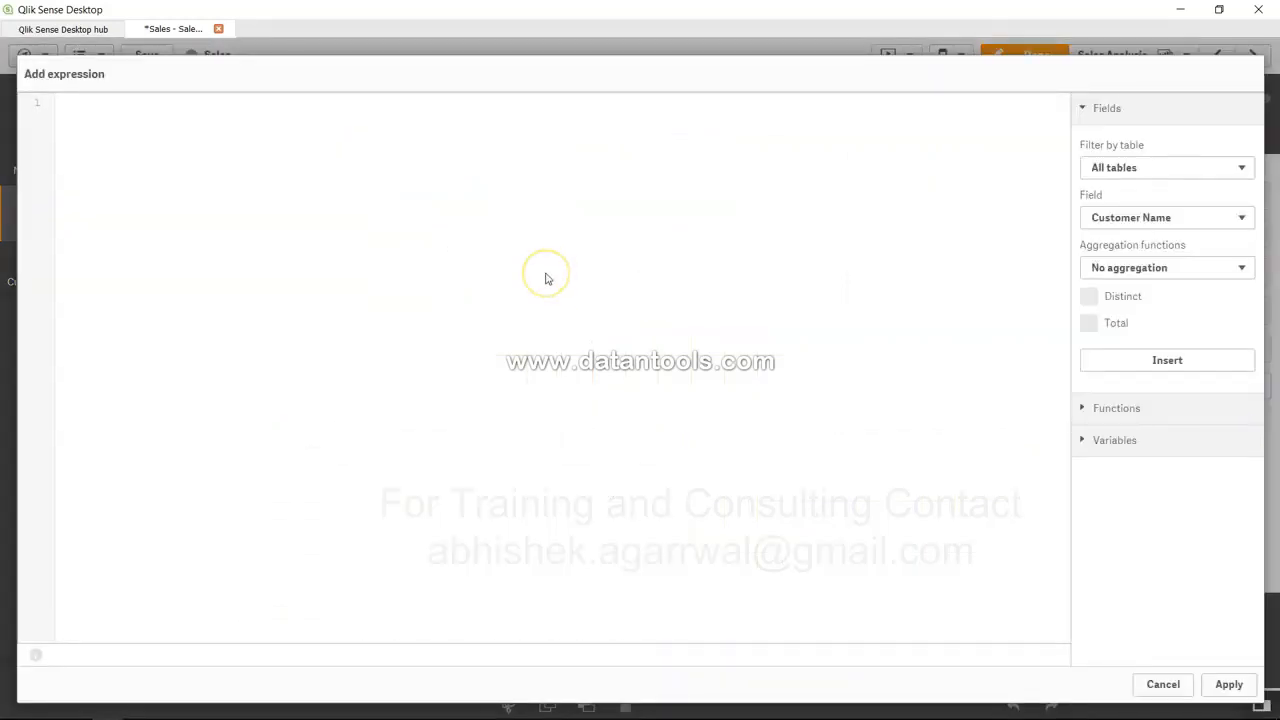
pyautogui.click(260, 133)
pyautogui.write('Avg(')
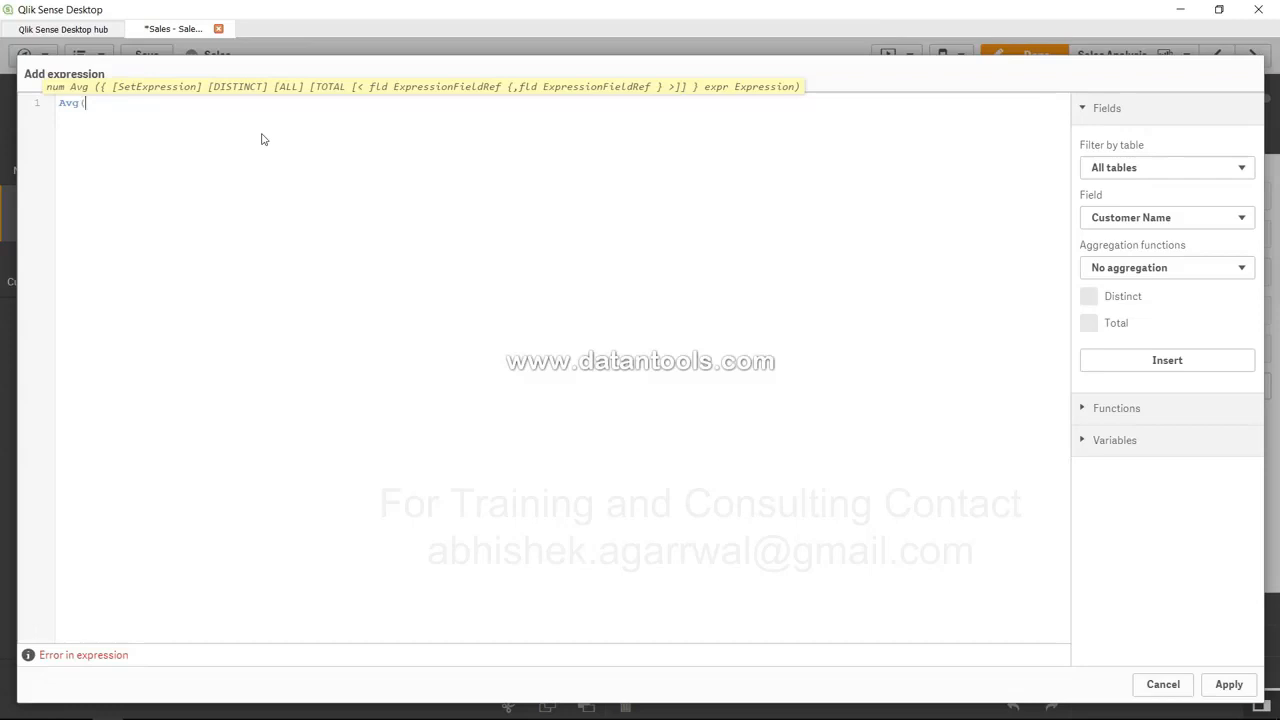
pyautogui.write('S')
pyautogui.press('Return')
pyautogui.write(')')
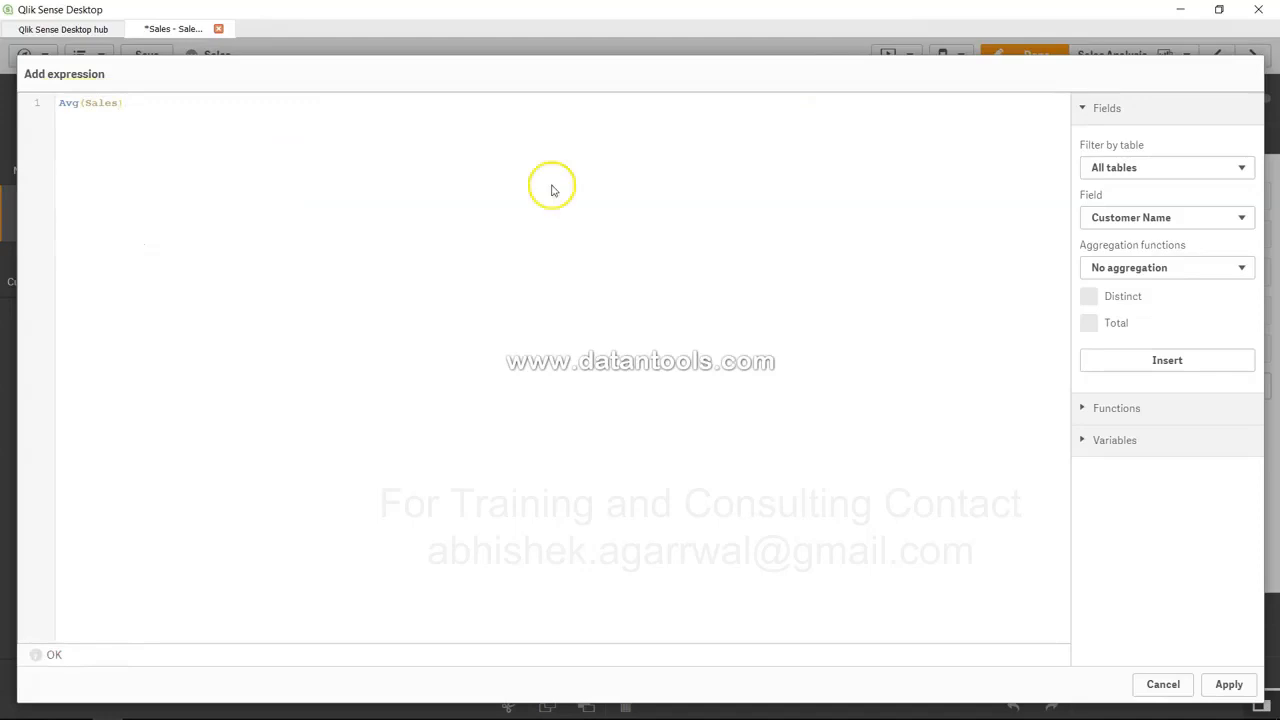
pyautogui.click(1229, 684)
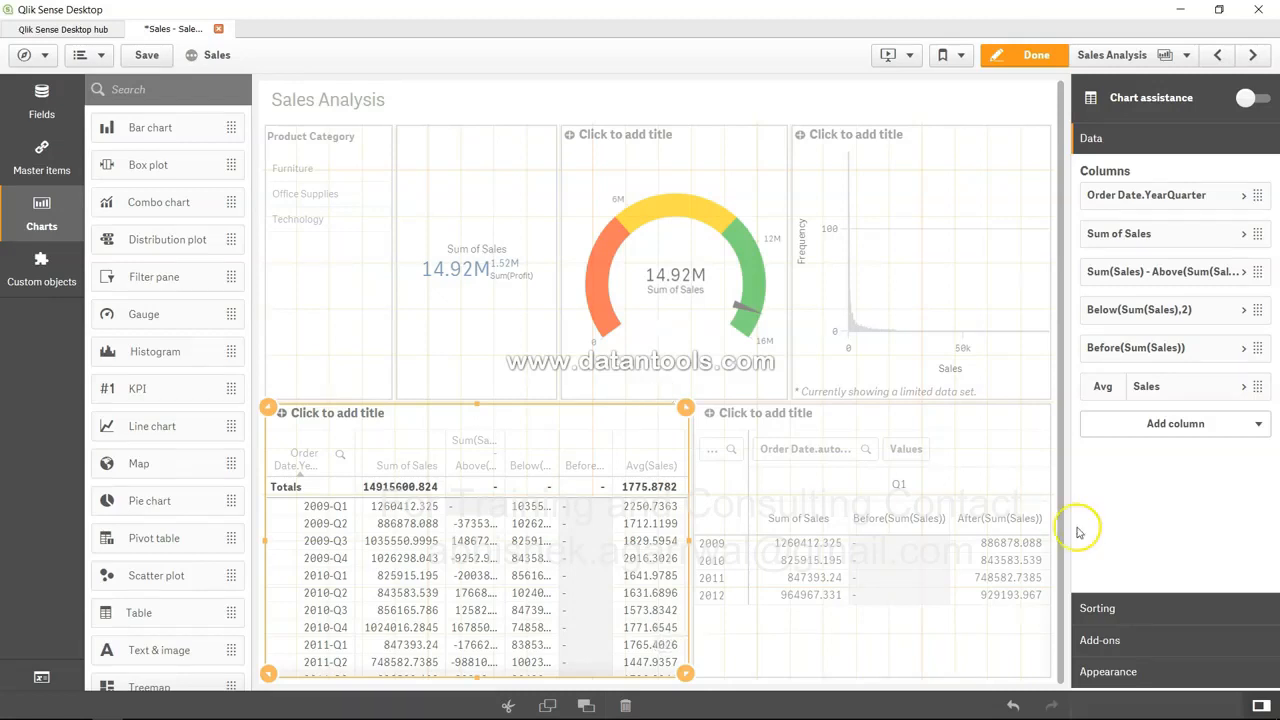
# Reorder the table columns so Avg(Sales) follows Sum of Sales, and review the average for 2009-Q1
pyautogui.moveTo(1112, 386); pyautogui.dragTo(1116, 260)
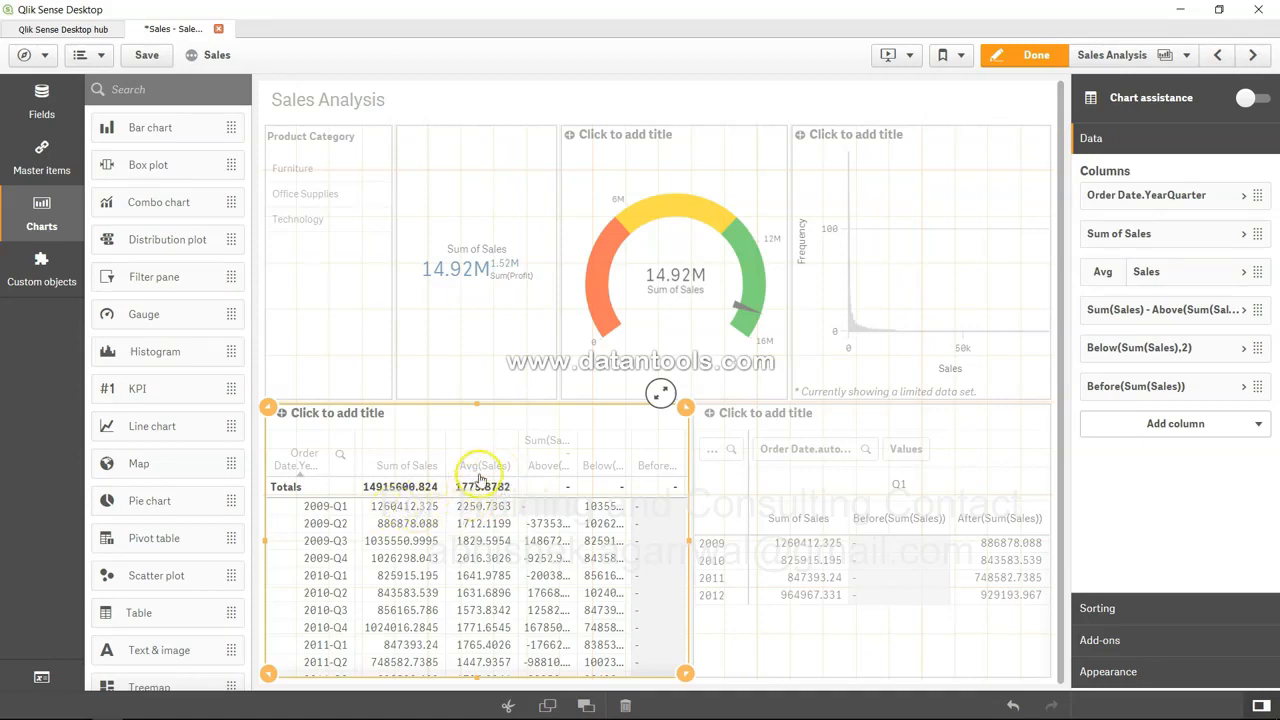
pyautogui.click(344, 512)
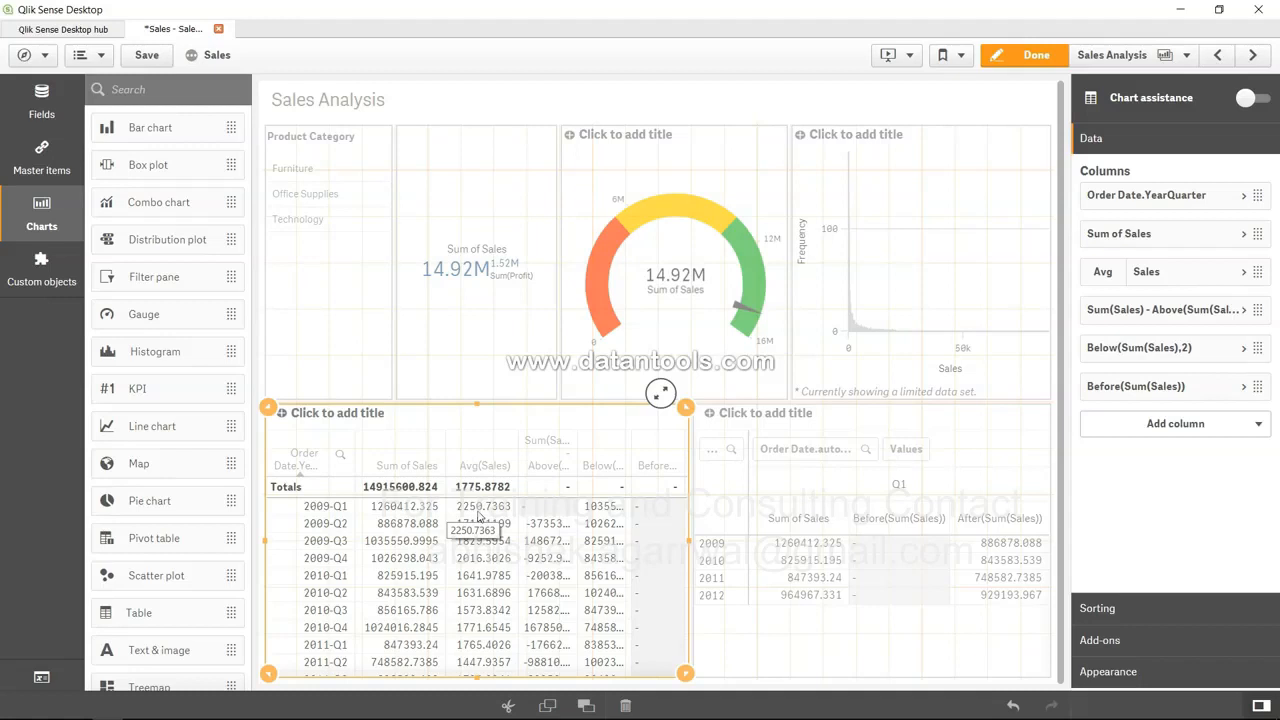
pyautogui.click(479, 516)
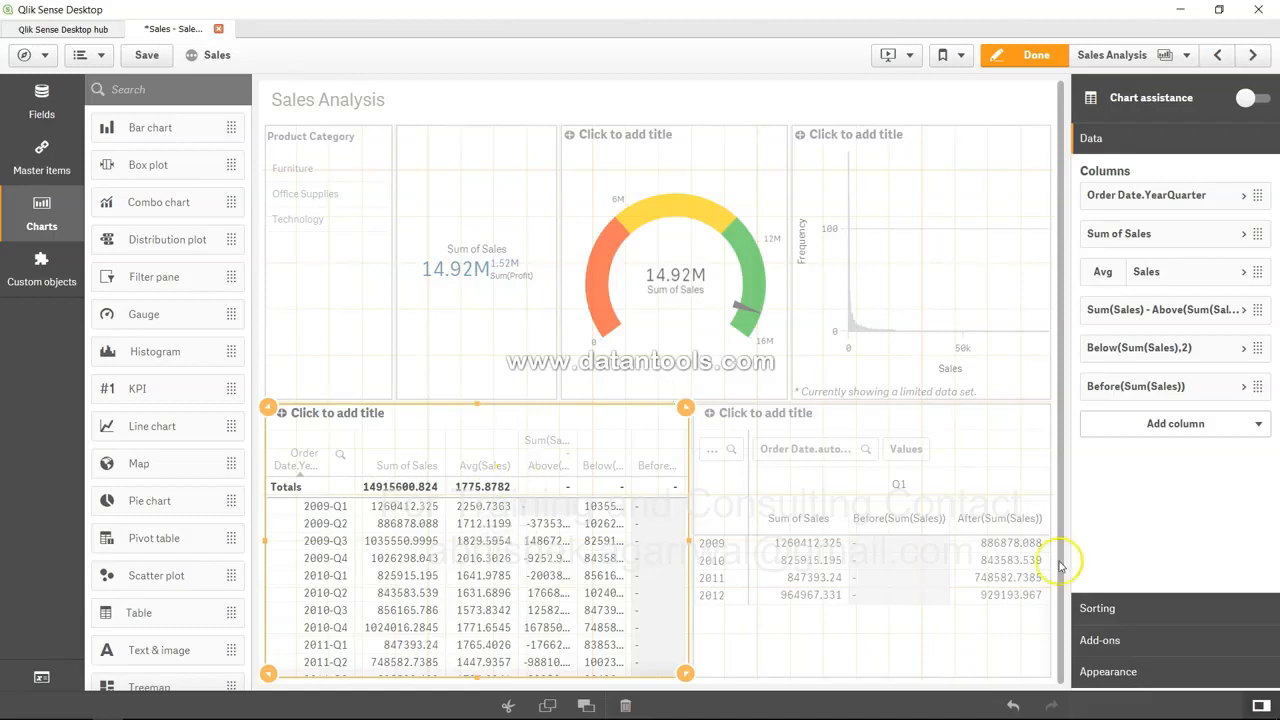
# Add a measure column with the expression Median(Sales) to the quarterly sales table
pyautogui.click(1220, 438)
pyautogui.click(1170, 494)
pyautogui.write('Me')
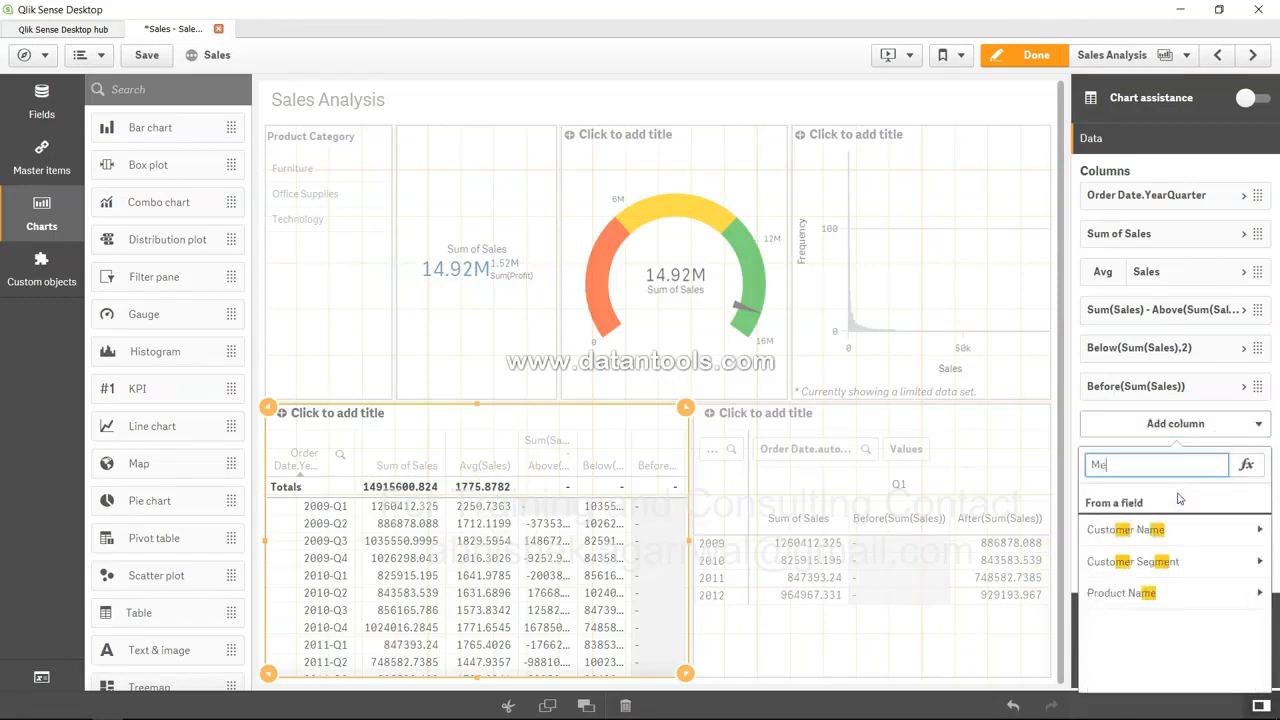
pyautogui.click(1246, 465)
pyautogui.click(142, 117)
pyautogui.write('dian')
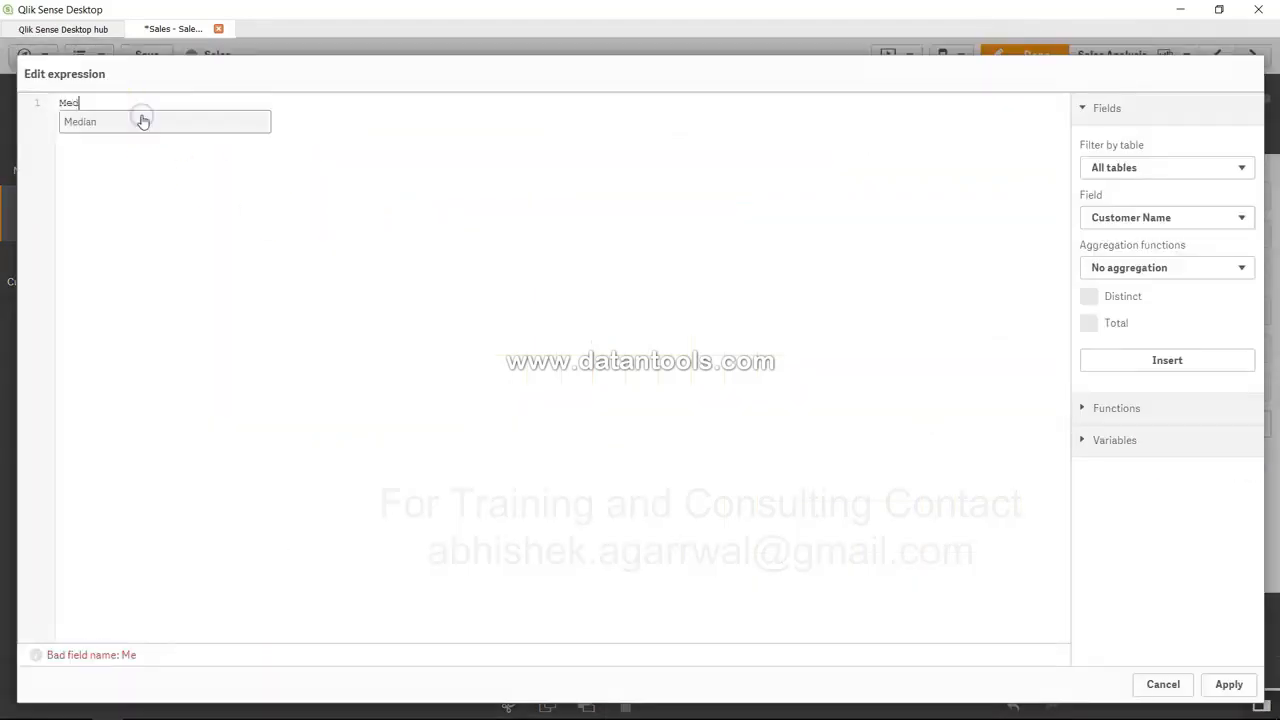
pyautogui.press('Return')
pyautogui.write('(')
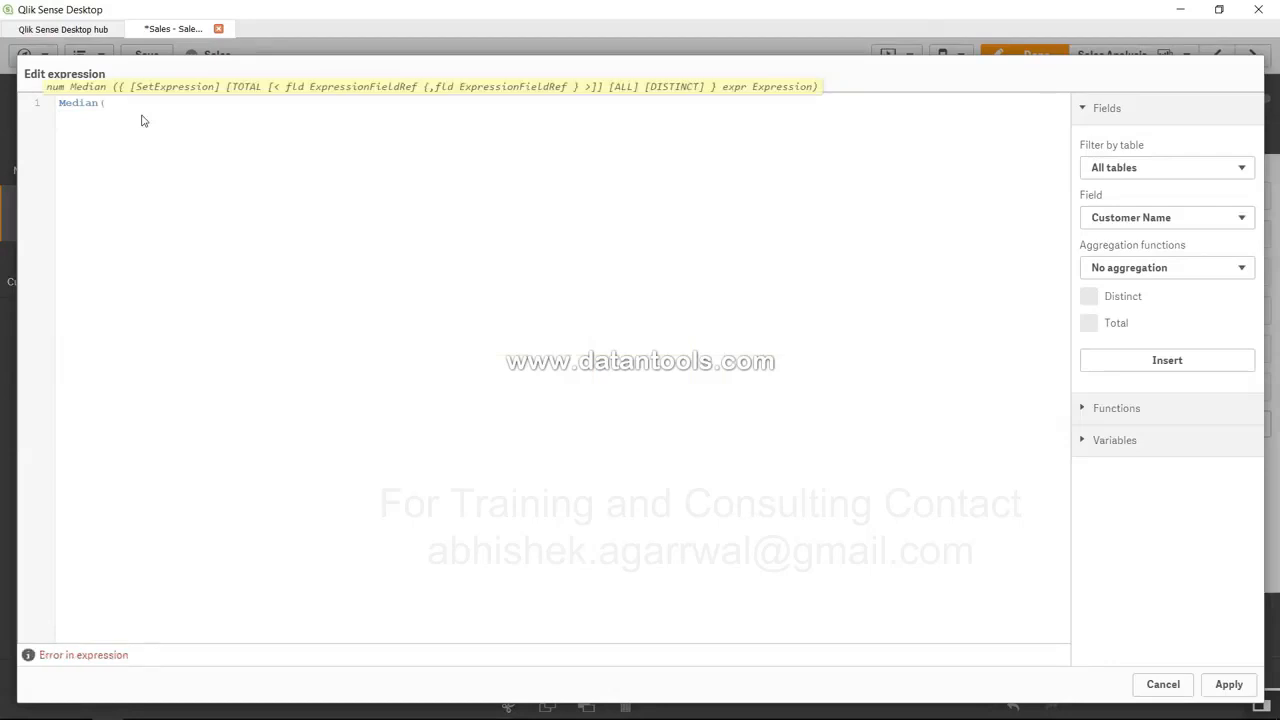
pyautogui.write('Sales)')
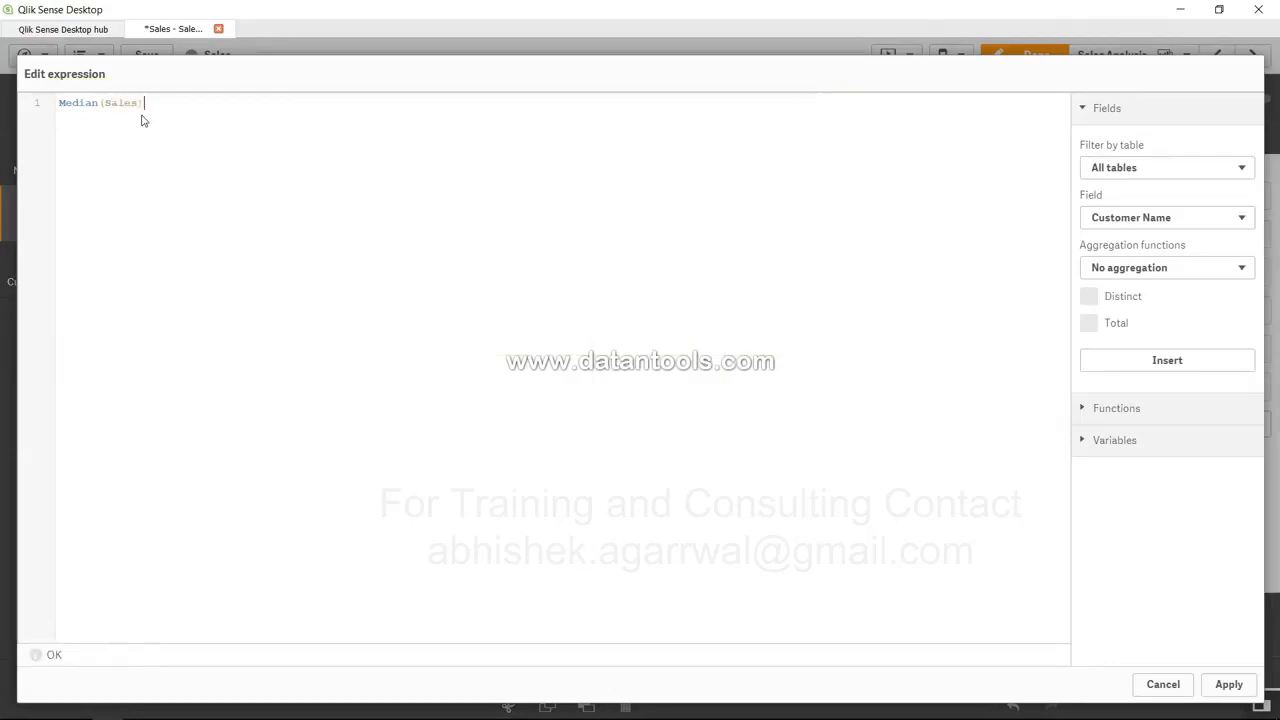
pyautogui.click(1228, 684)
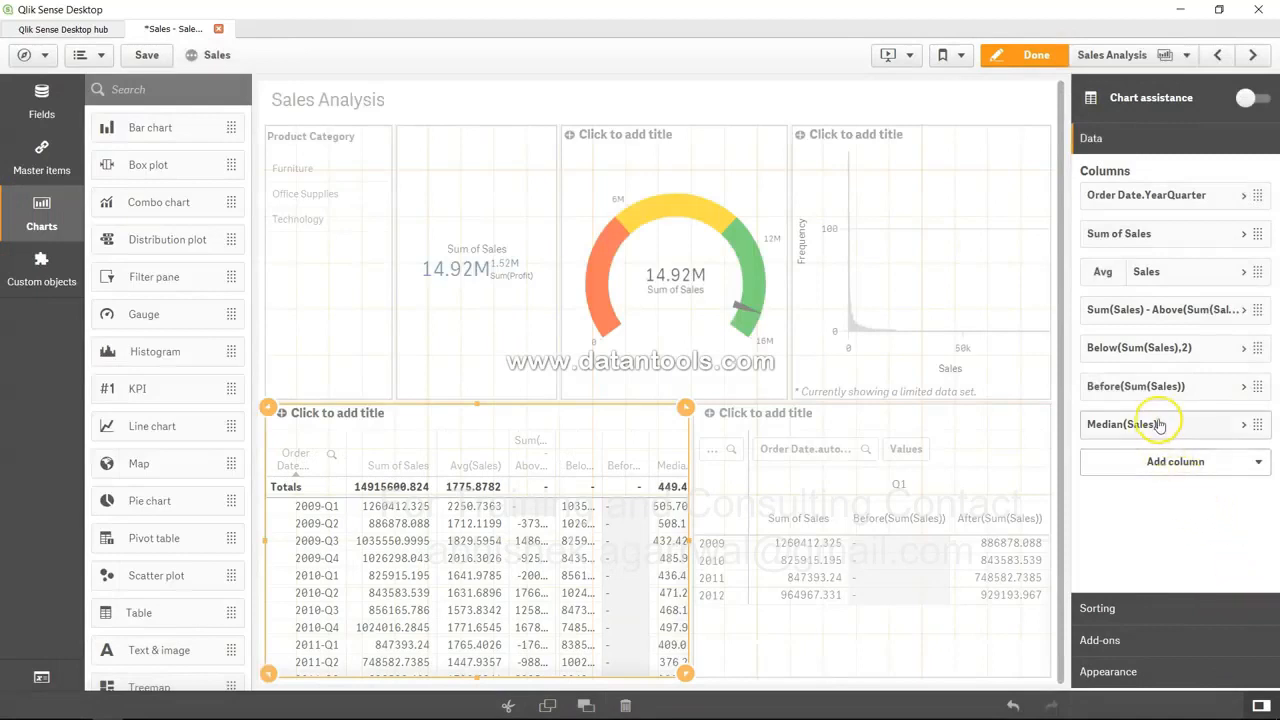
# Place the Median(Sales) column directly after Avg(Sales) and compare the two values for 2009-Q1
pyautogui.moveTo(1158, 420); pyautogui.dragTo(1155, 300)
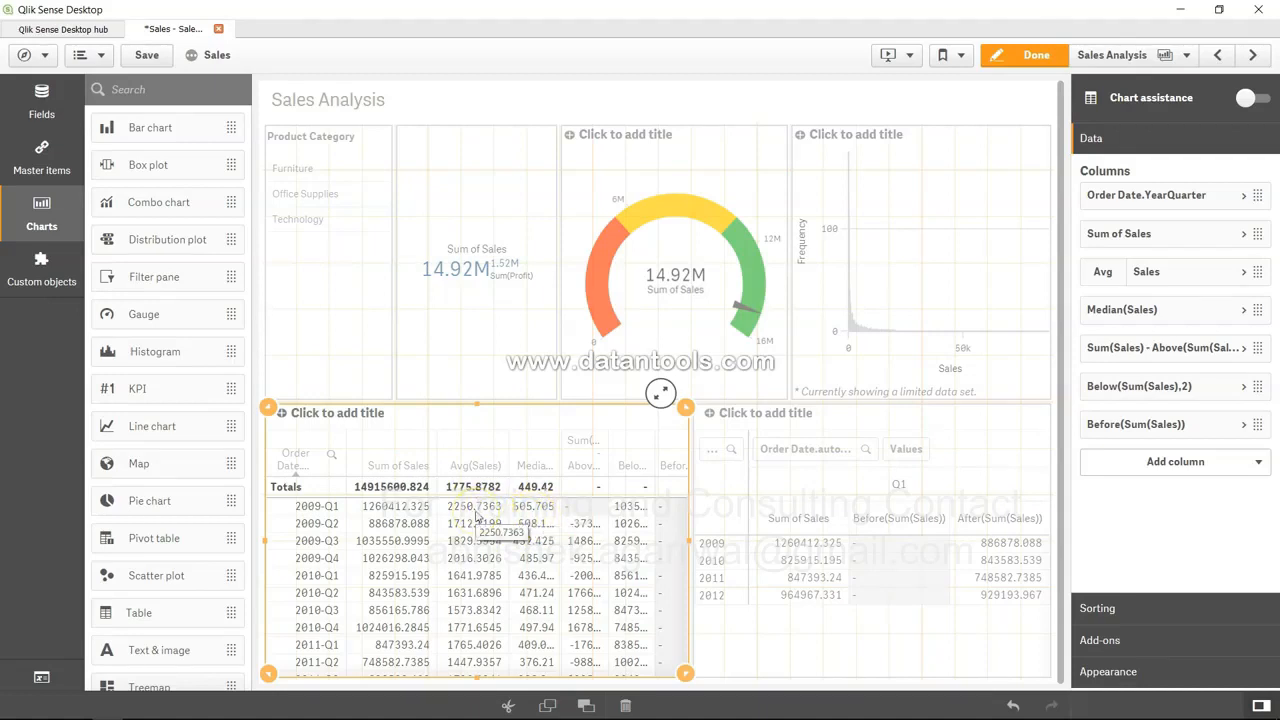
pyautogui.click(521, 513)
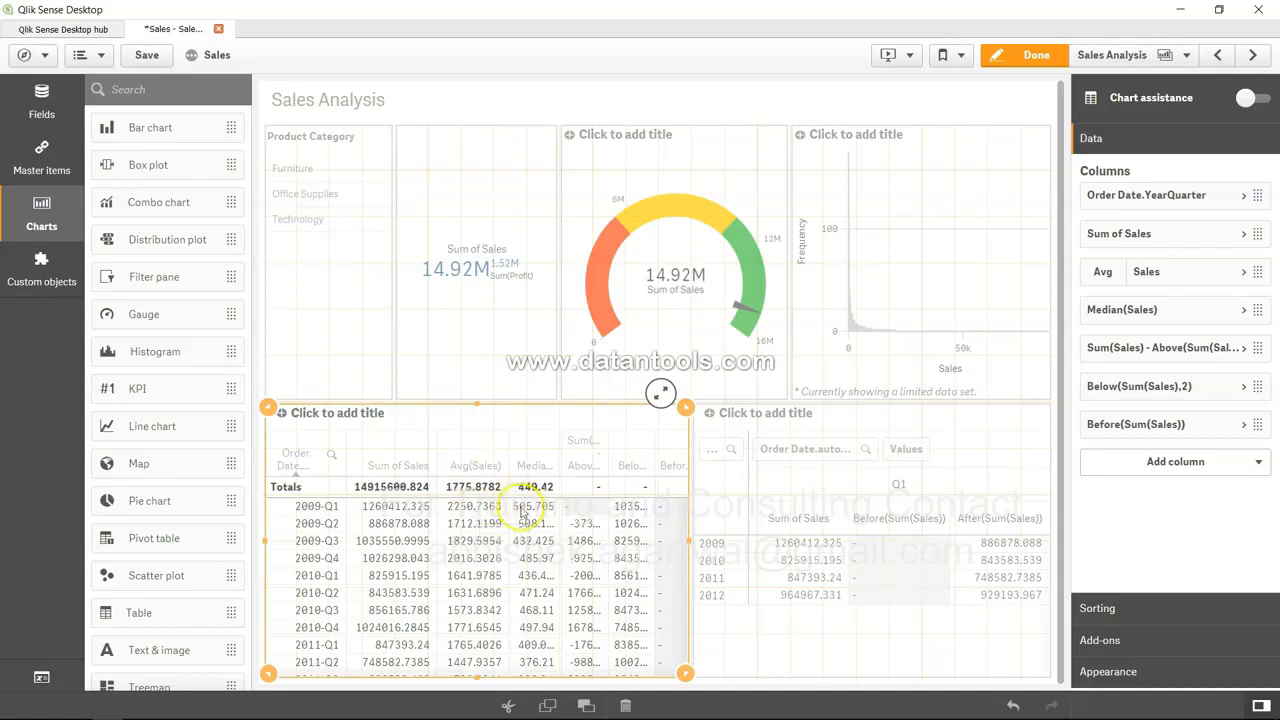
pyautogui.click(527, 517)
# Add a measure column with the expression Correl(Sales,Profit) to the quarterly sales table
pyautogui.click(1256, 468)
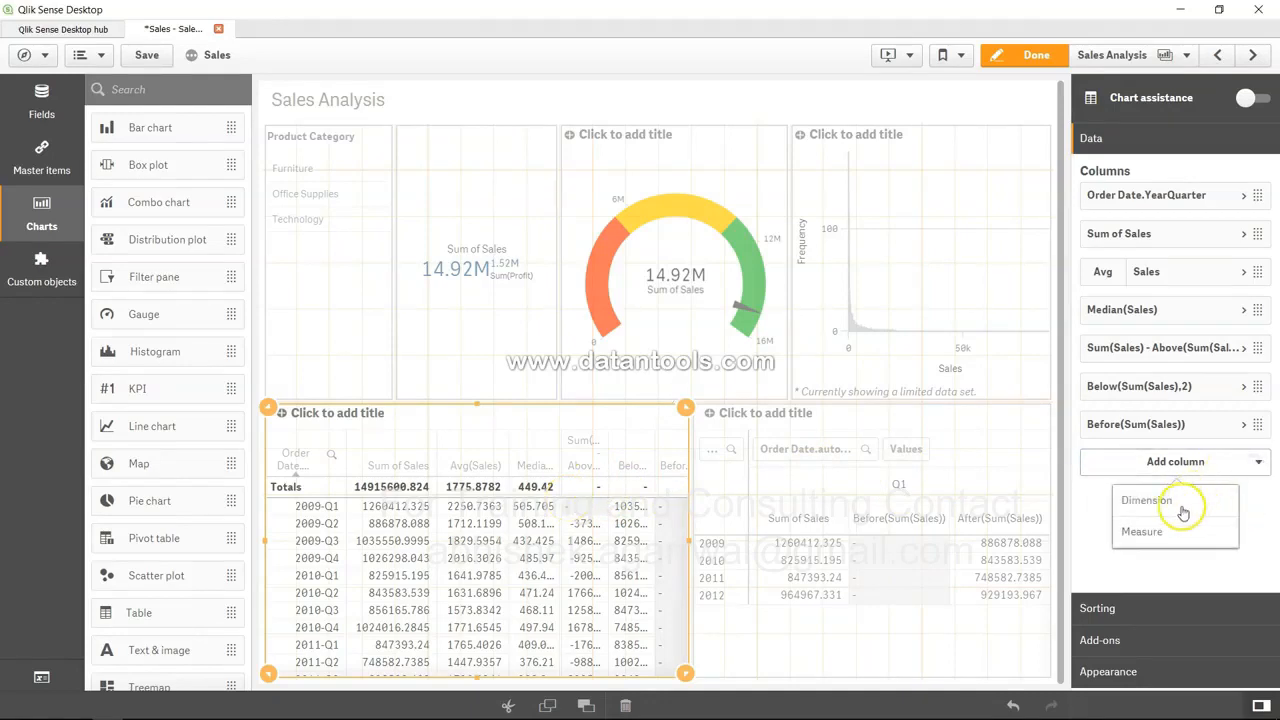
pyautogui.click(1165, 535)
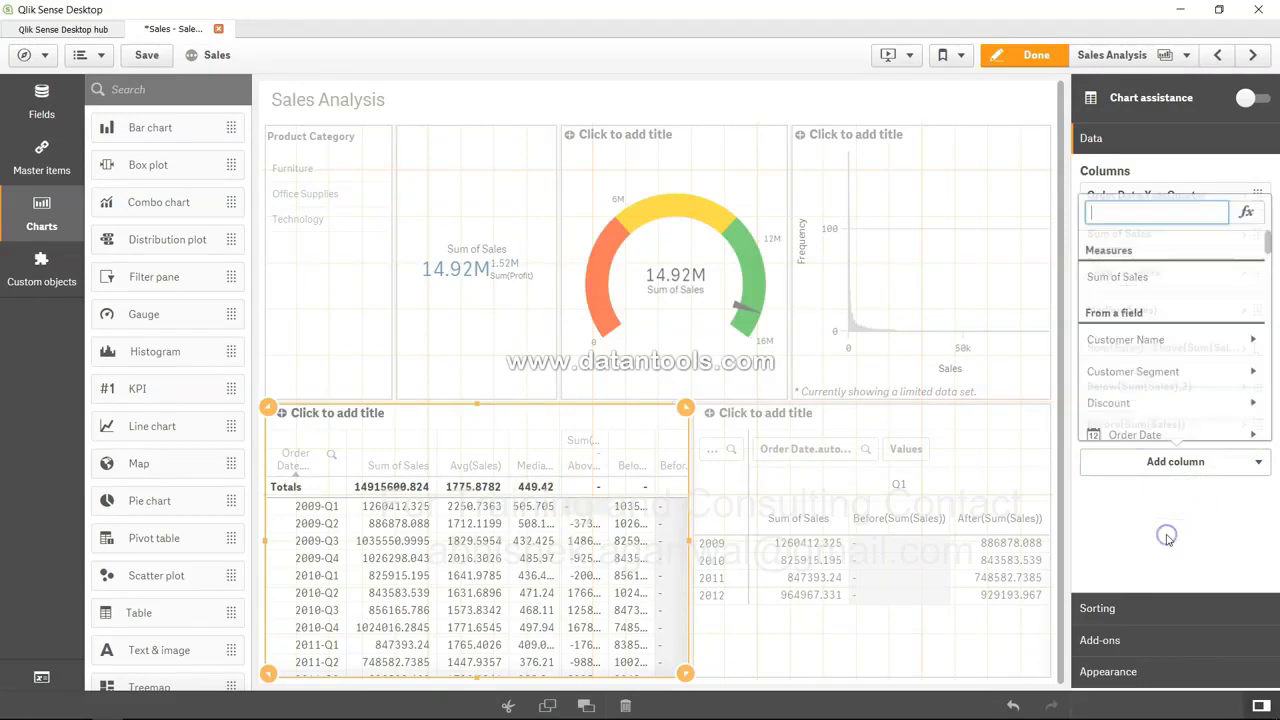
pyautogui.click(1246, 212)
pyautogui.click(418, 291)
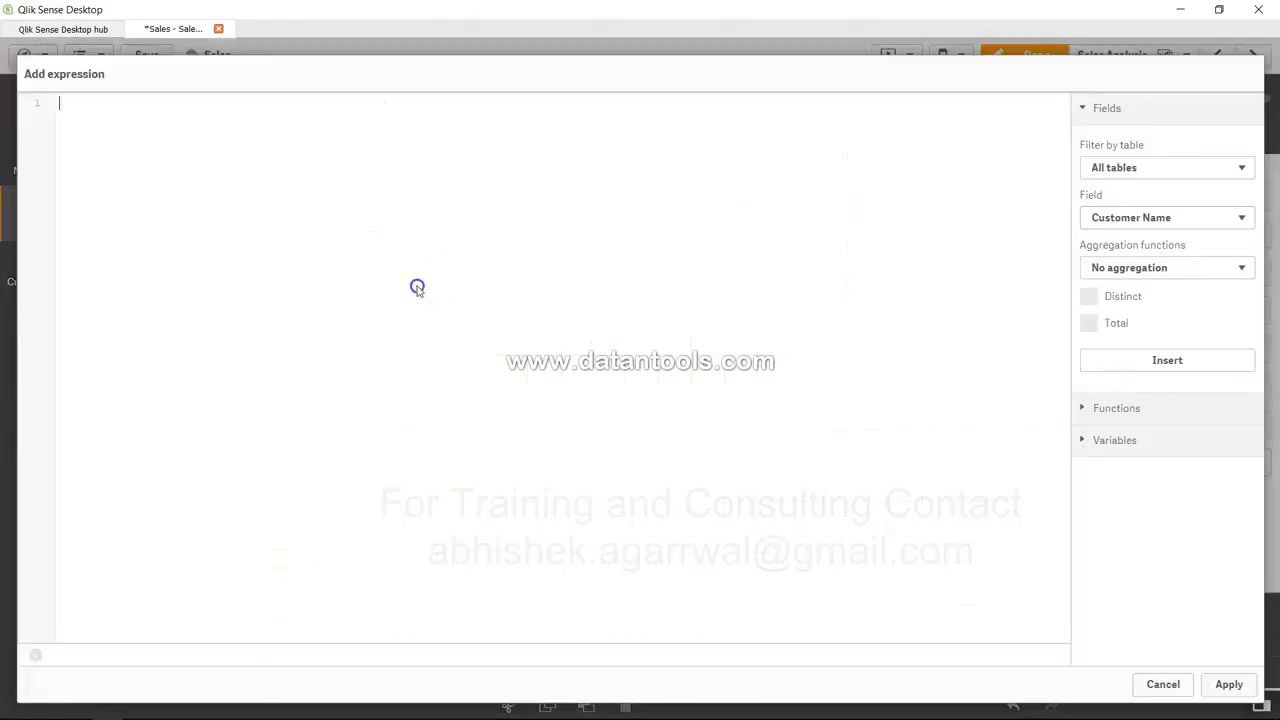
pyautogui.write('Correl')
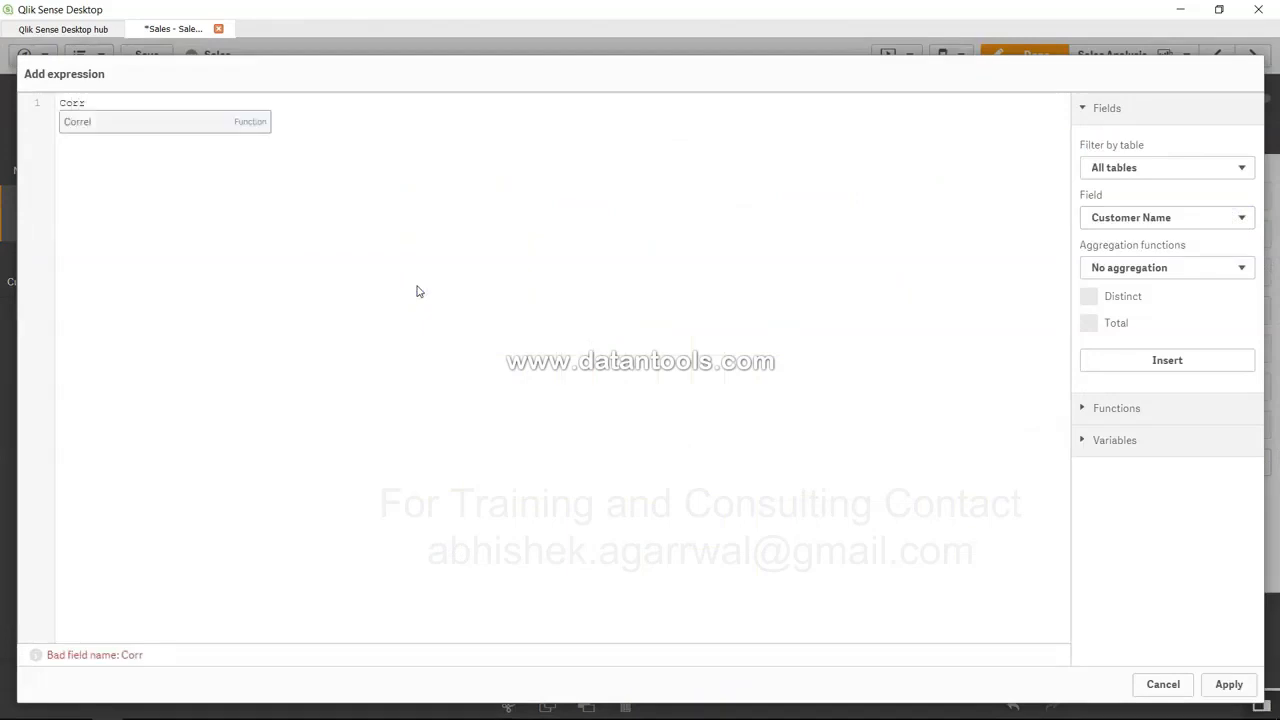
pyautogui.write('(')
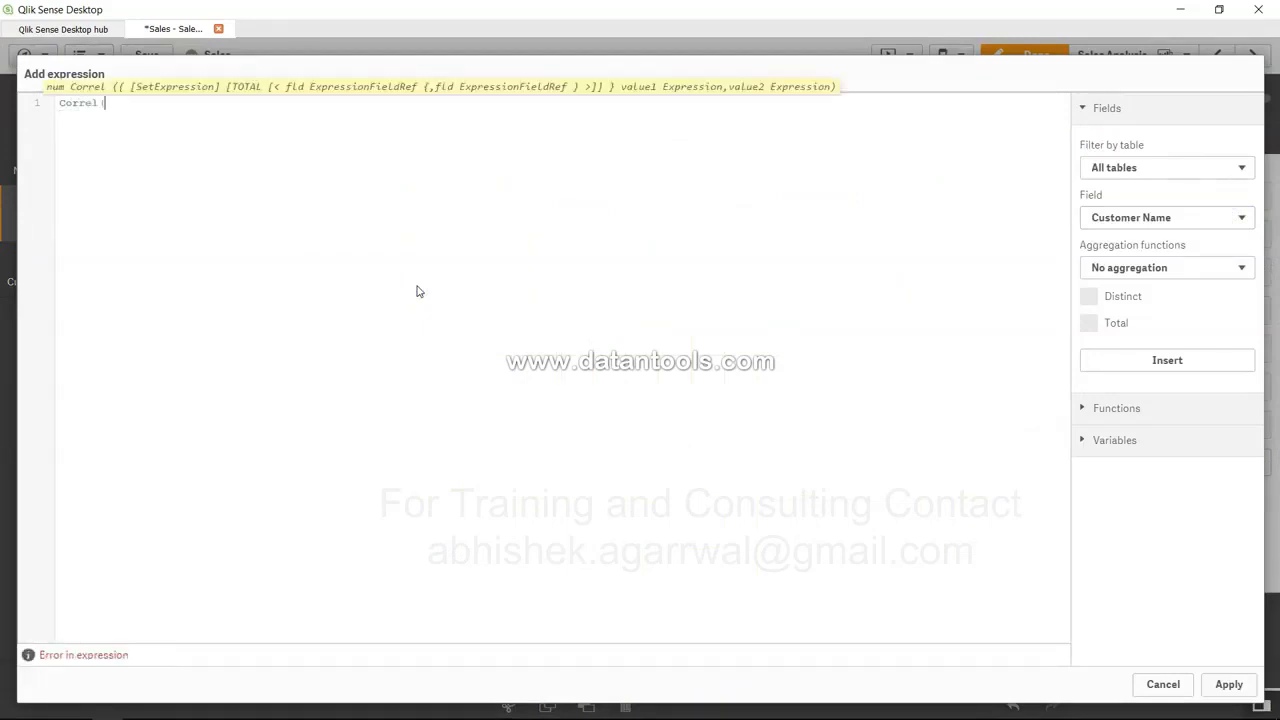
pyautogui.write('Sales,Profit)')
pyautogui.click(248, 186)
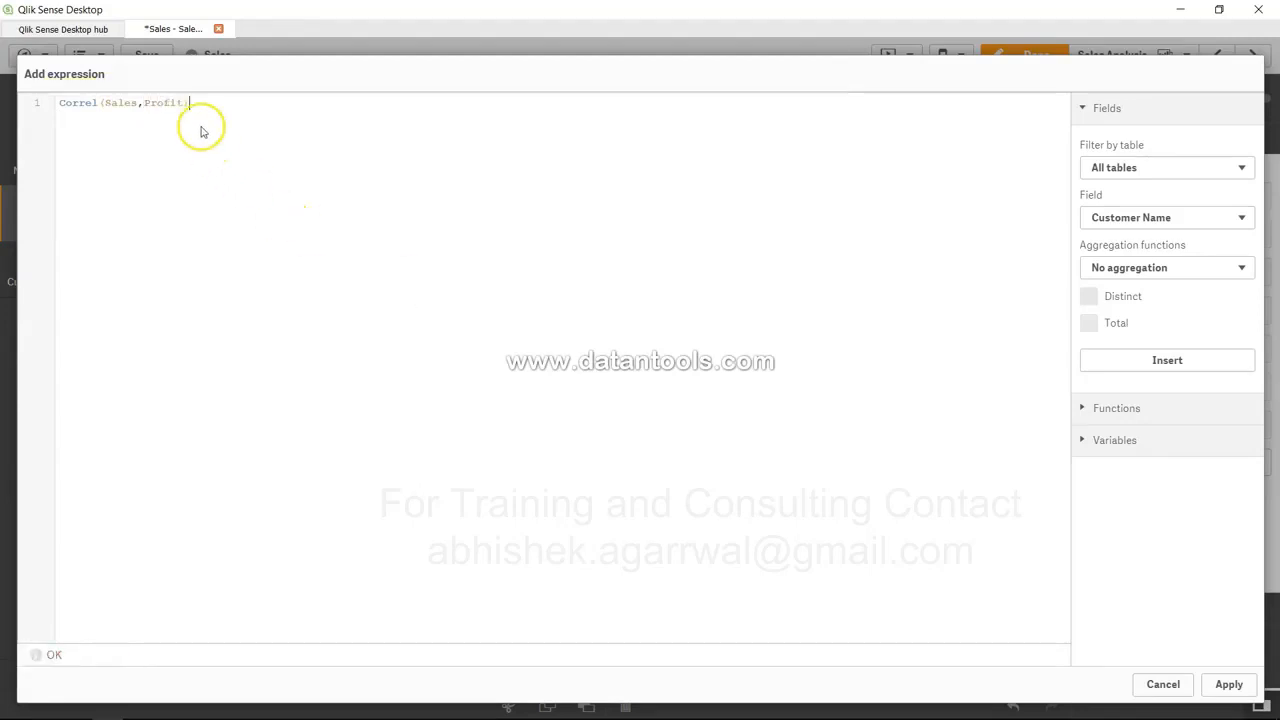
pyautogui.moveTo(195, 103); pyautogui.dragTo(95, 103)
pyautogui.click(150, 103)
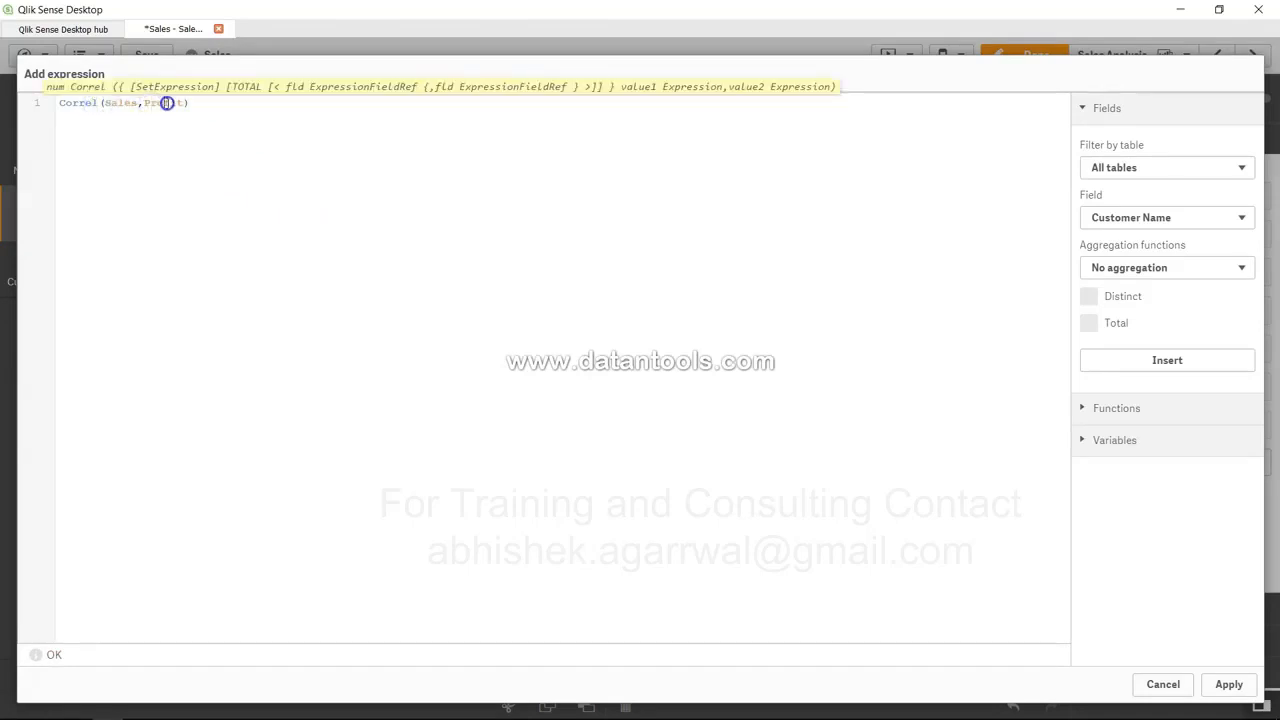
pyautogui.click(199, 104)
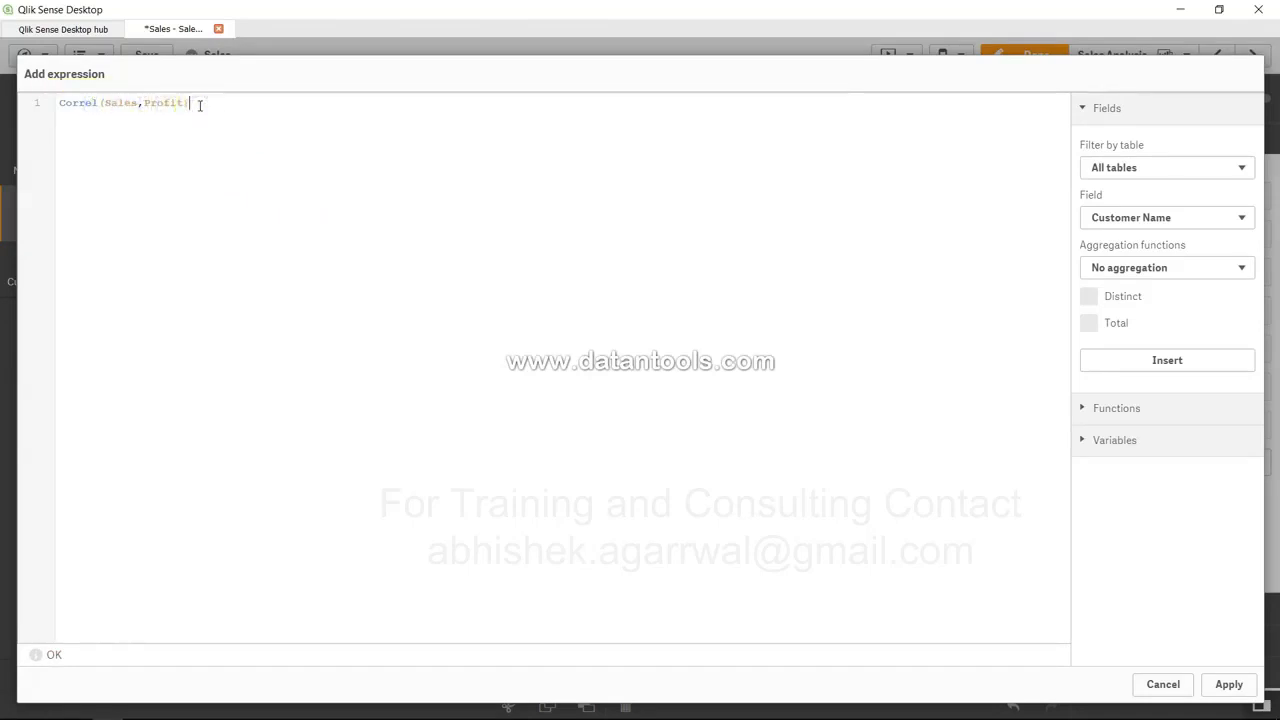
pyautogui.click(1229, 686)
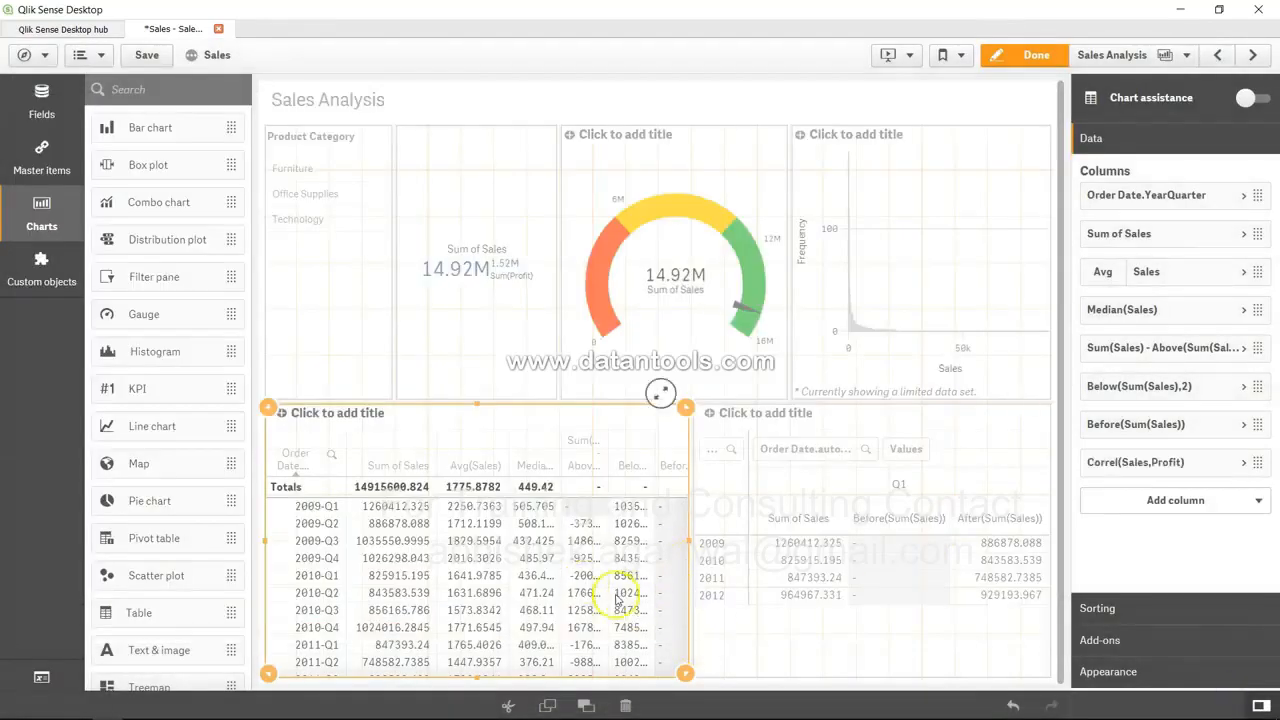
# Place the Correl(Sales,Profit) column directly after Median(Sales) and finish editing the sheet
pyautogui.moveTo(1122, 470); pyautogui.dragTo(1108, 337)
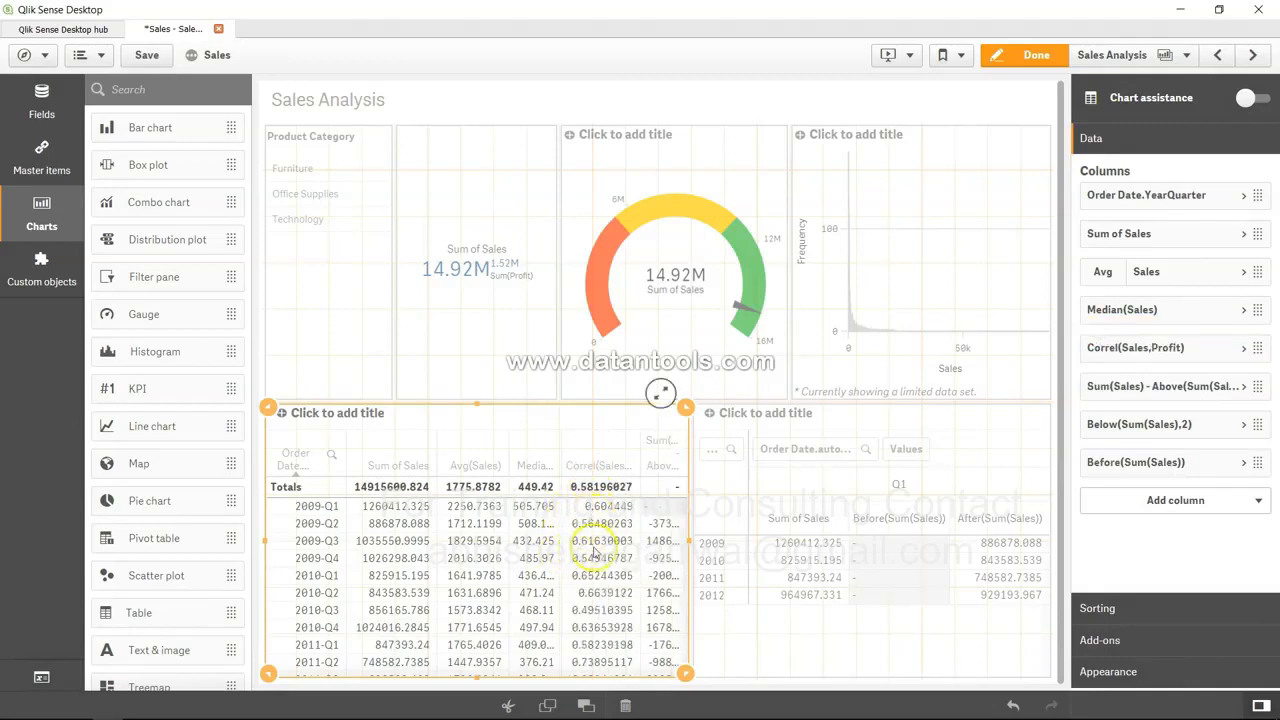
pyautogui.click(1034, 57)
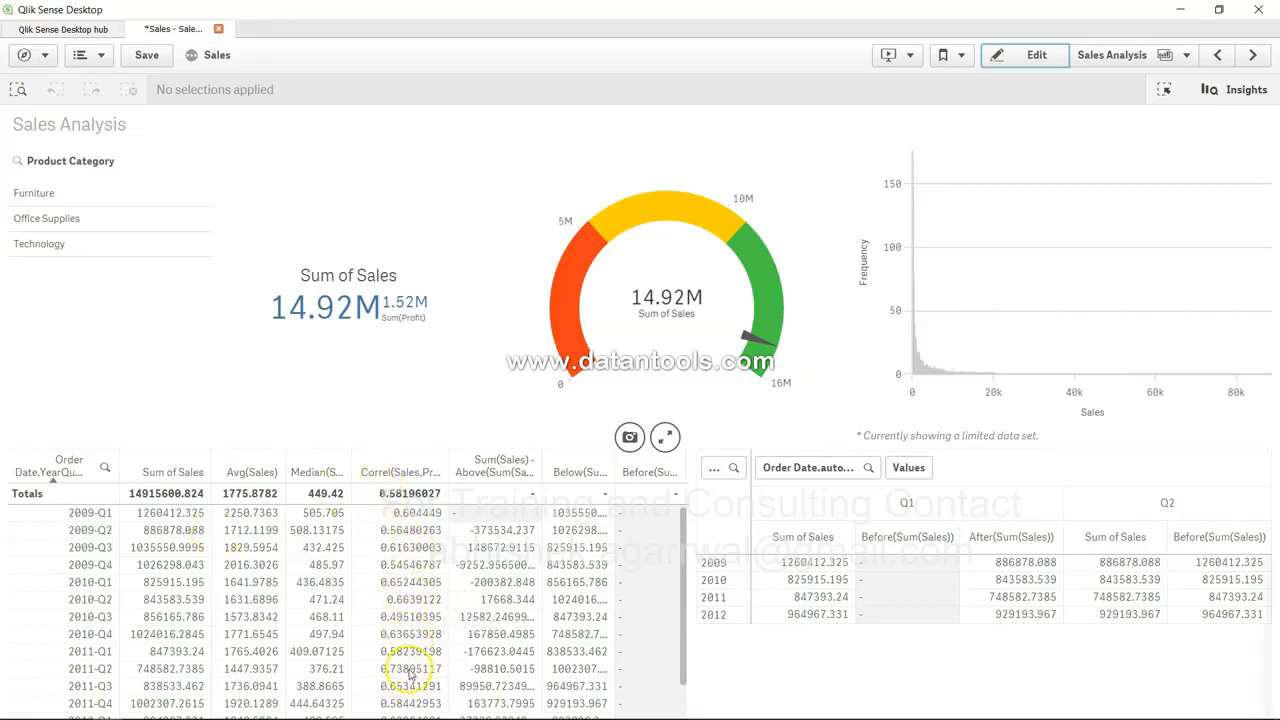
# Examine the Correl(Sales,Profit) values across the quarters in the sales table
pyautogui.scroll(-3, 410, 676)
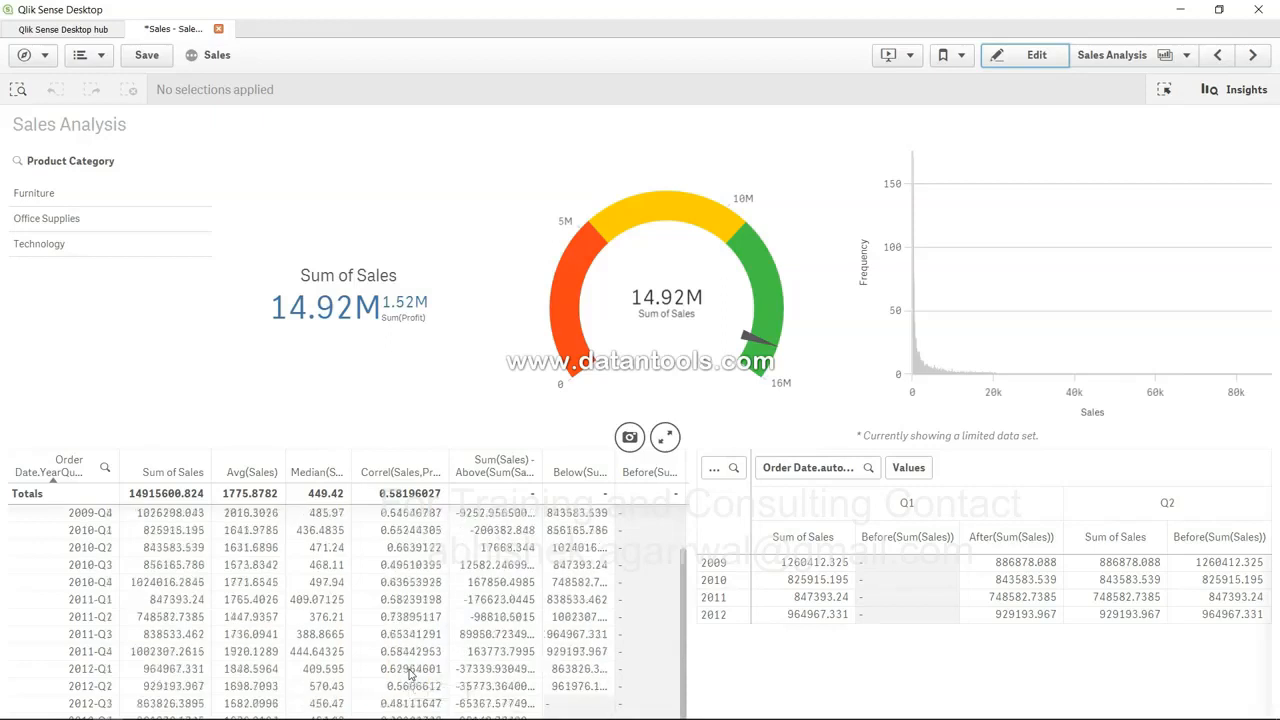
pyautogui.scroll(3, 410, 676)
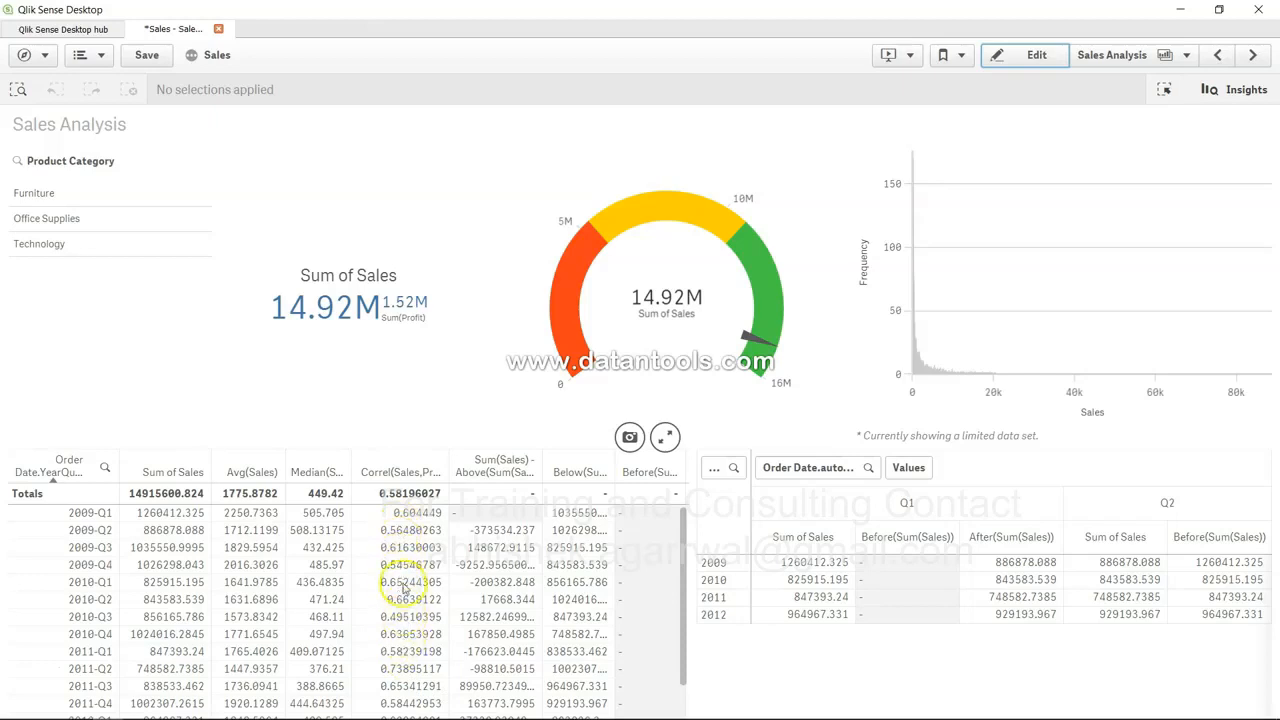
pyautogui.scroll(-1, 406, 625)
pyautogui.scroll(1, 406, 628)
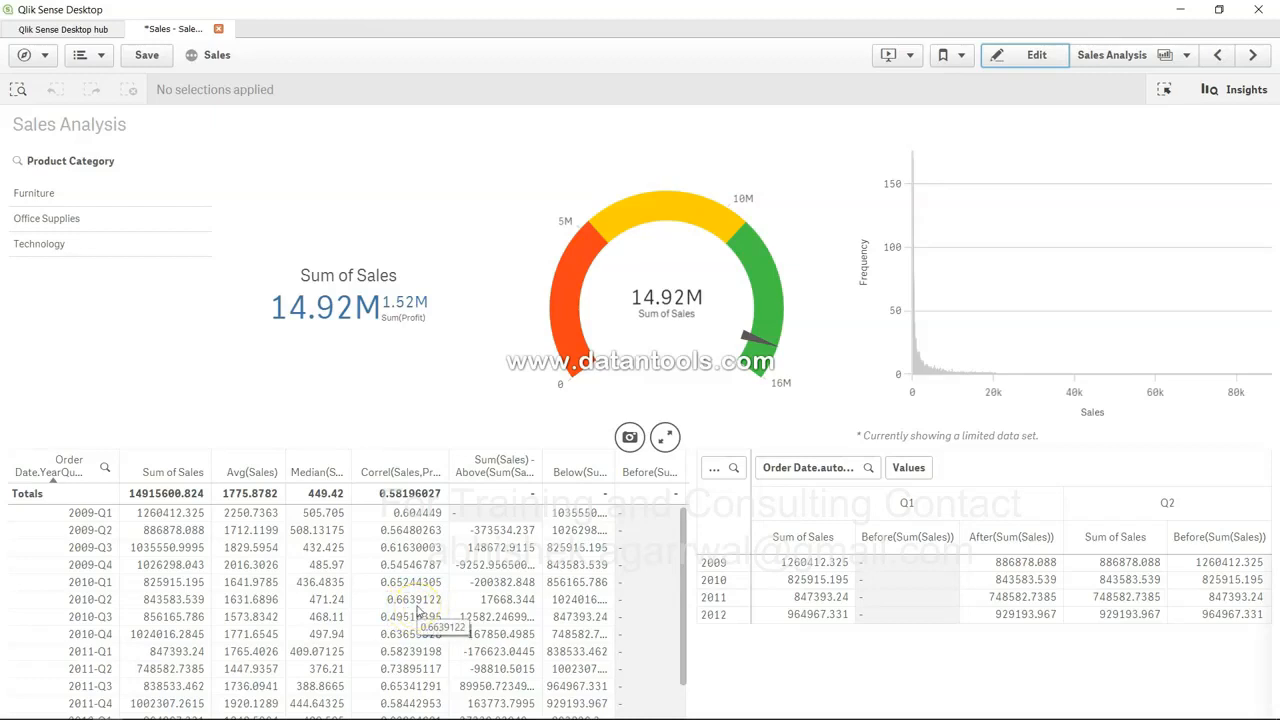
pyautogui.scroll(-1, 418, 612)
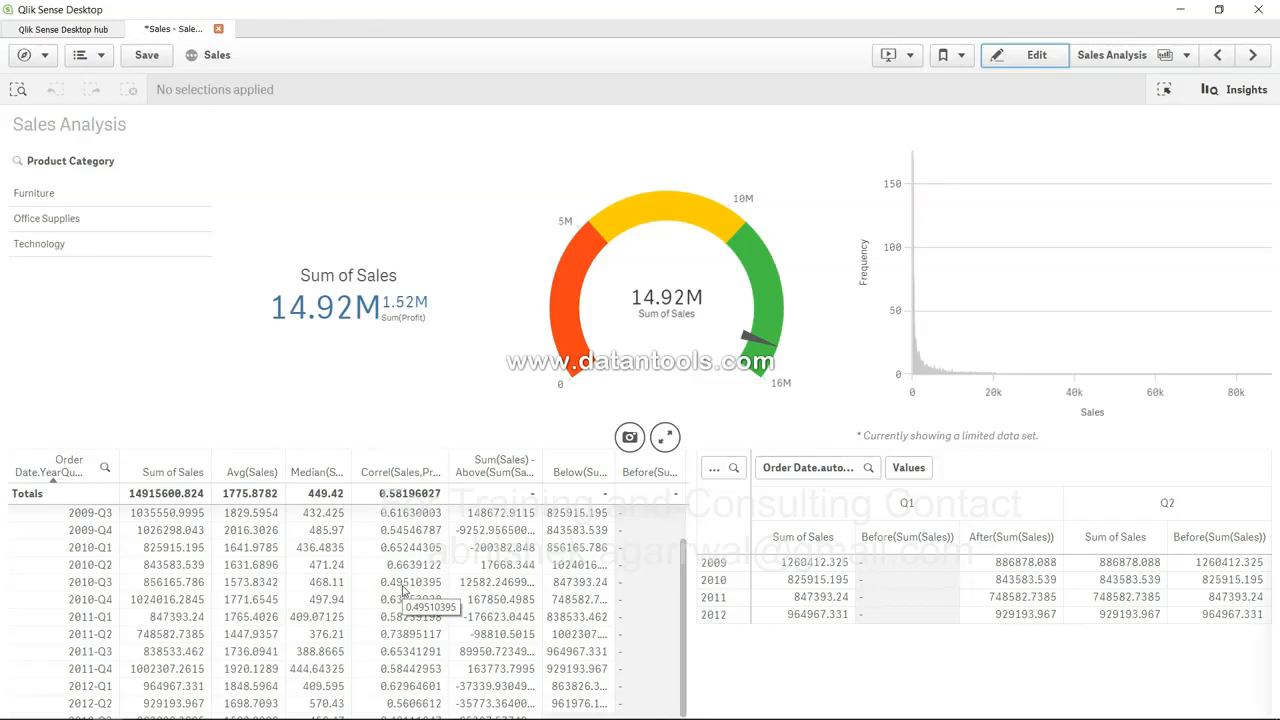
pyautogui.scroll(2, 404, 590)
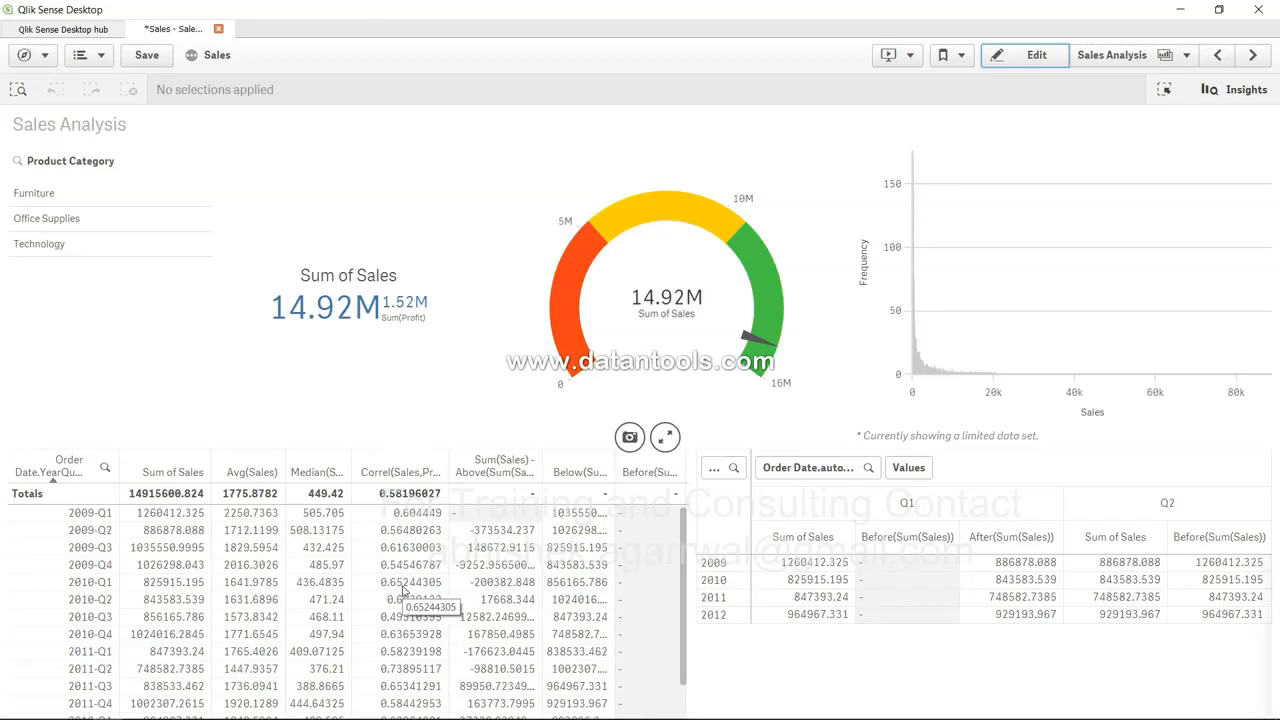
# Filter the sheet to the Technology product category and examine the Correl(Sales,Profit) values by quarter
pyautogui.click(57, 247)
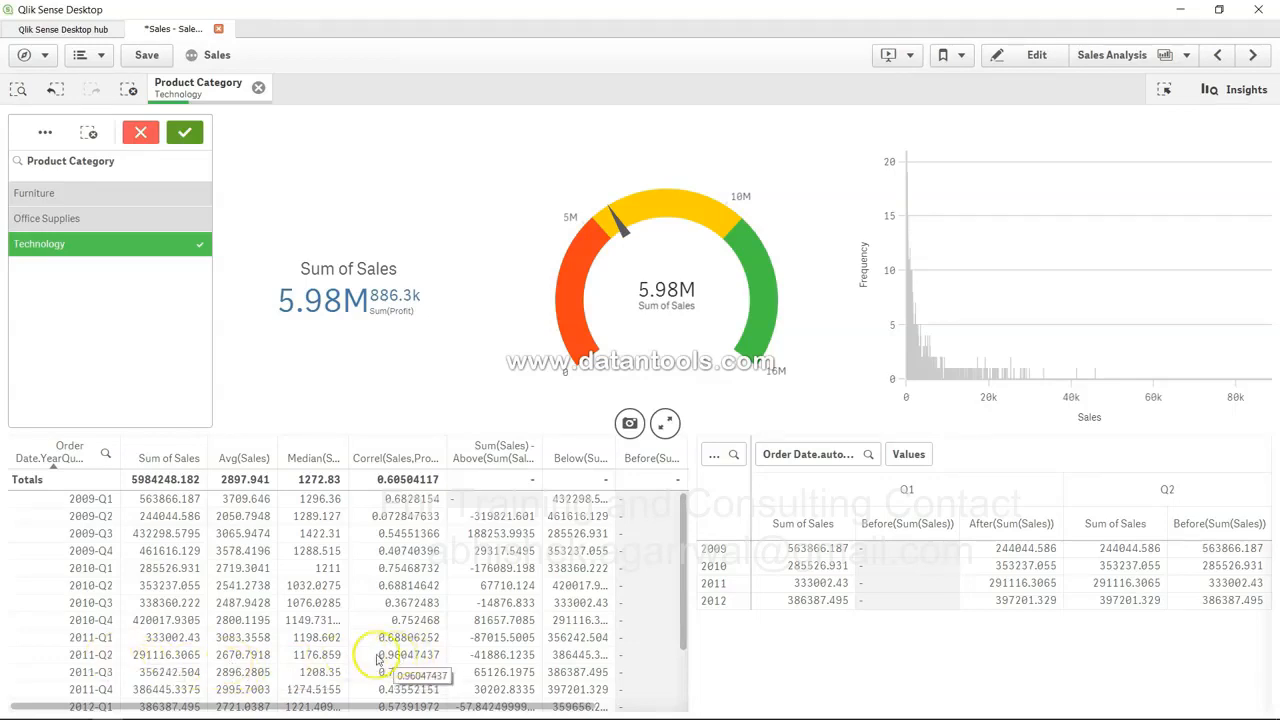
pyautogui.click(401, 594)
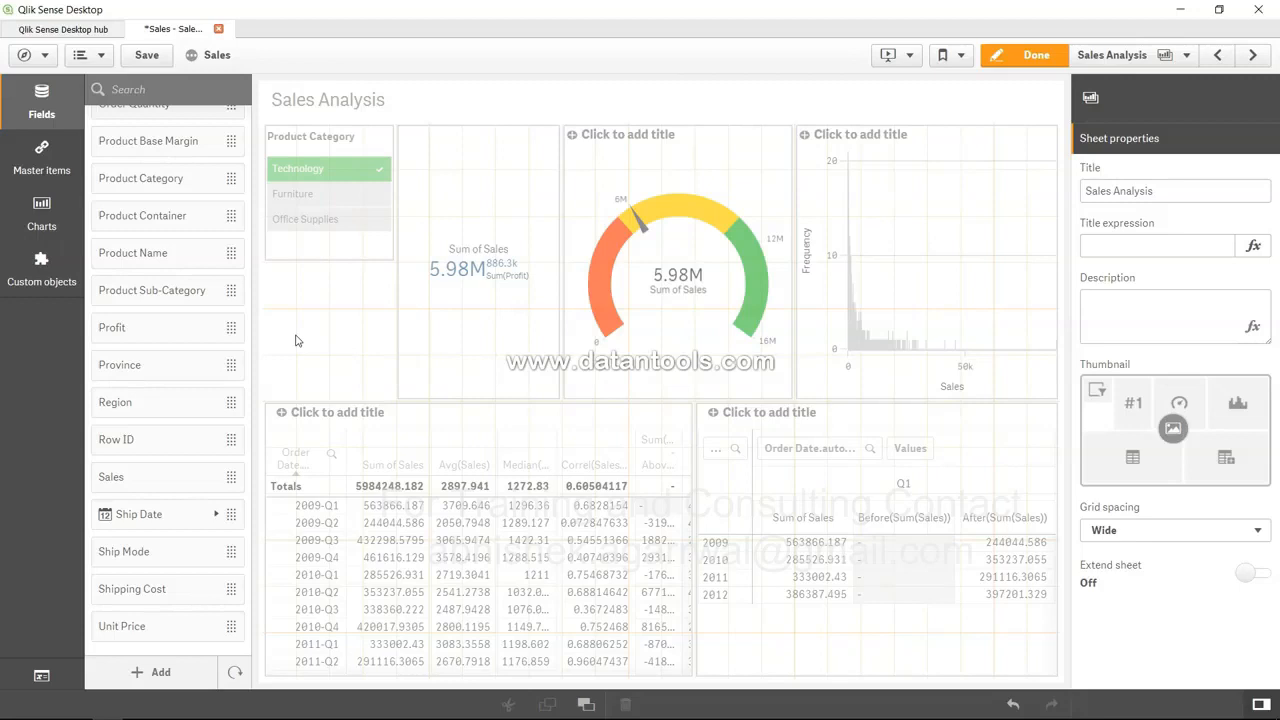
# Place a Text & image object in the empty area below the Product Category filter
pyautogui.click(40, 220)
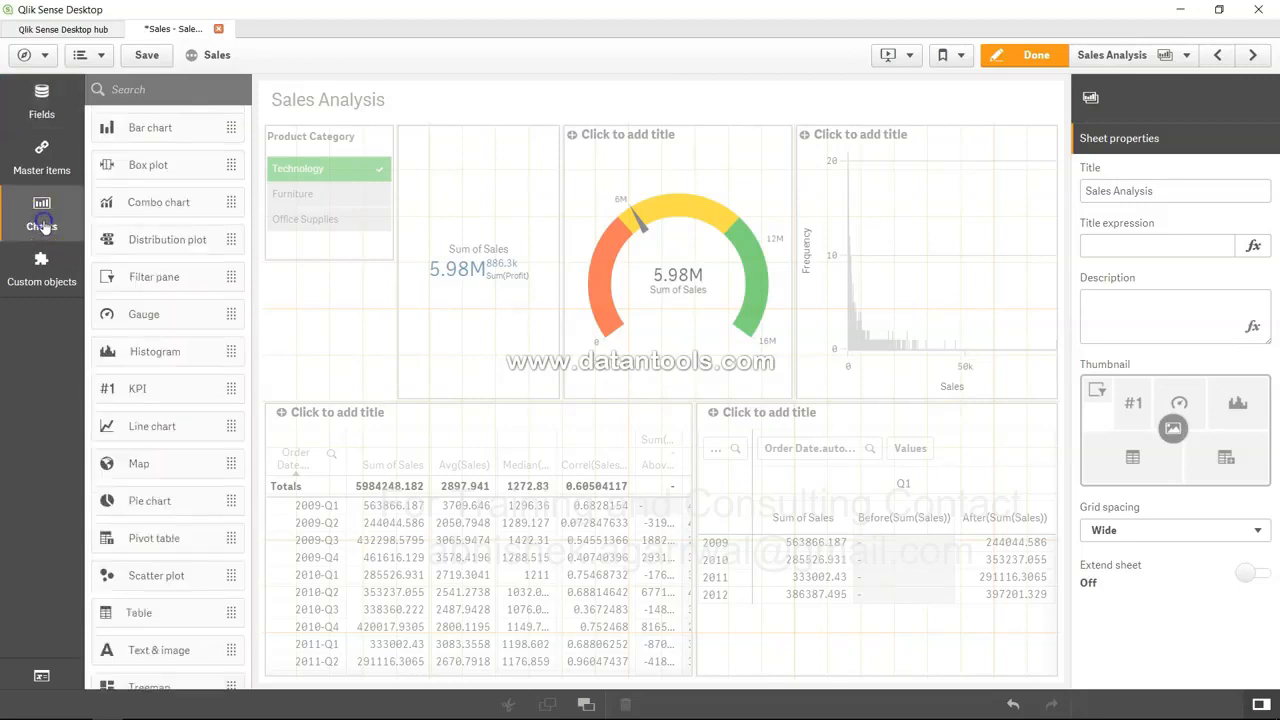
pyautogui.moveTo(175, 651); pyautogui.dragTo(329, 322)
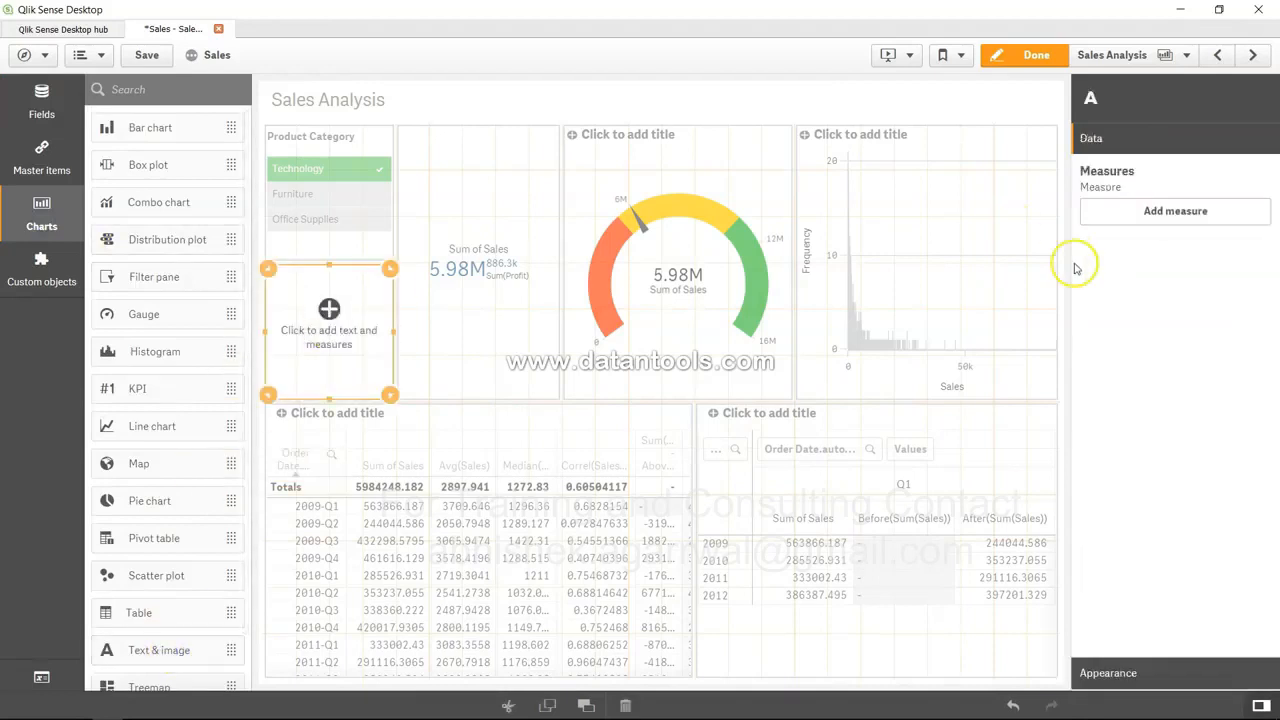
# Add the measure MissingCount([Order ID]) to the new text object and finish editing the sheet
pyautogui.click(1177, 228)
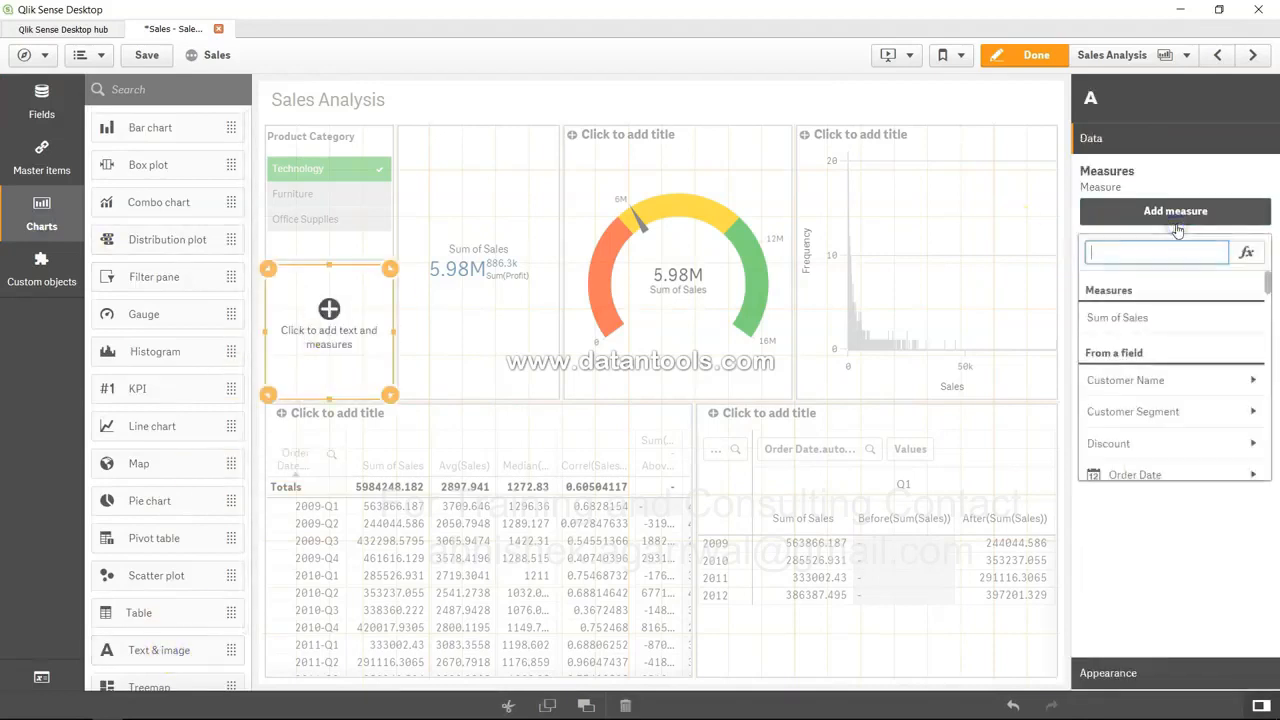
pyautogui.click(1243, 251)
pyautogui.click(724, 283)
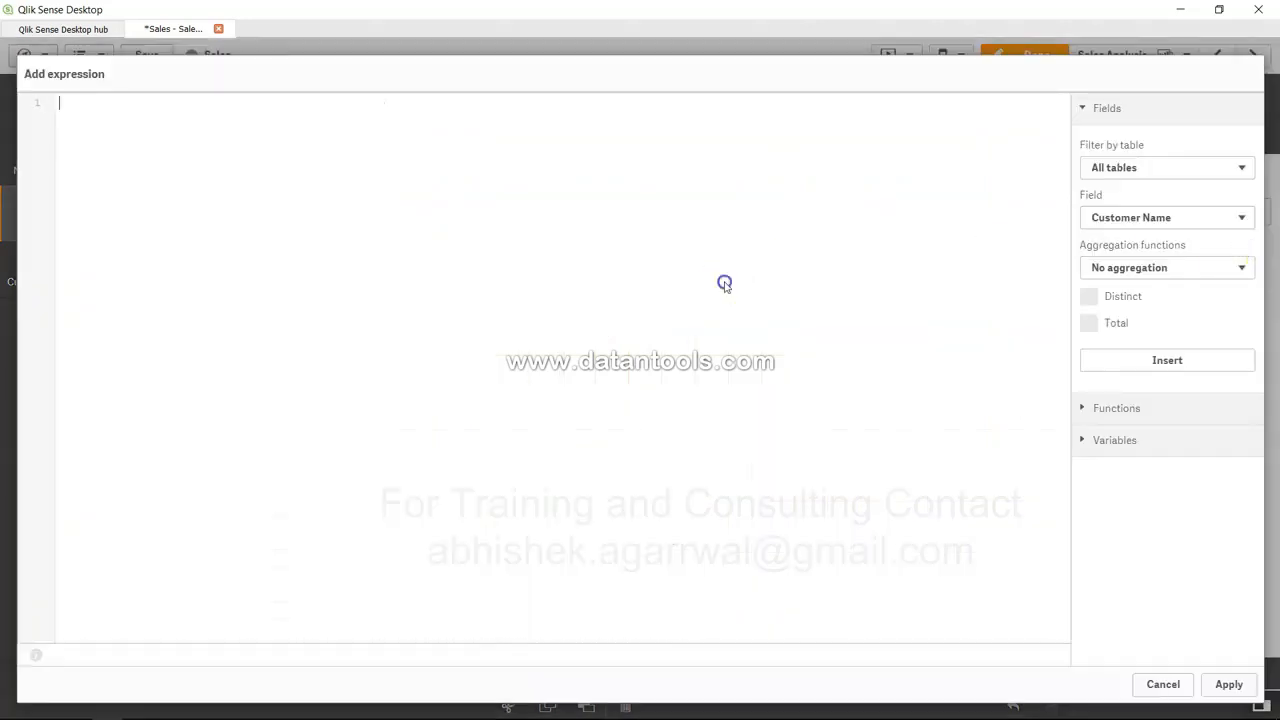
pyautogui.write('missin')
pyautogui.press('Return')
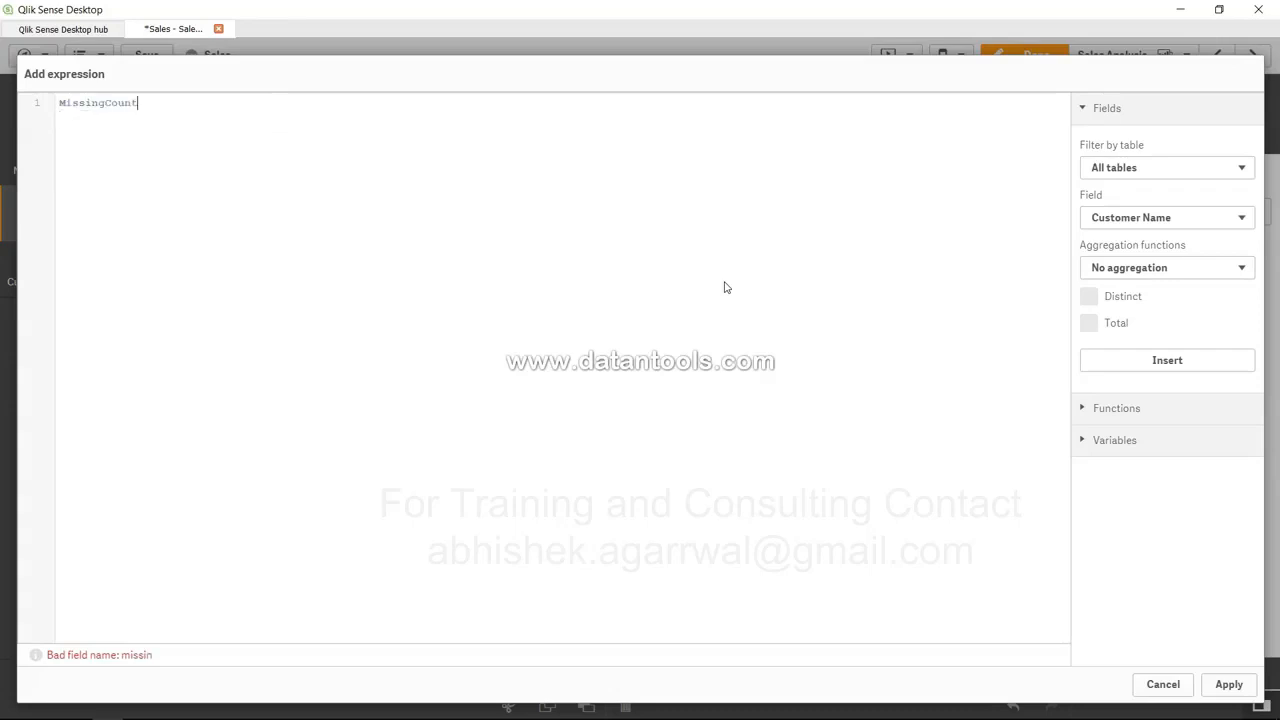
pyautogui.write('(')
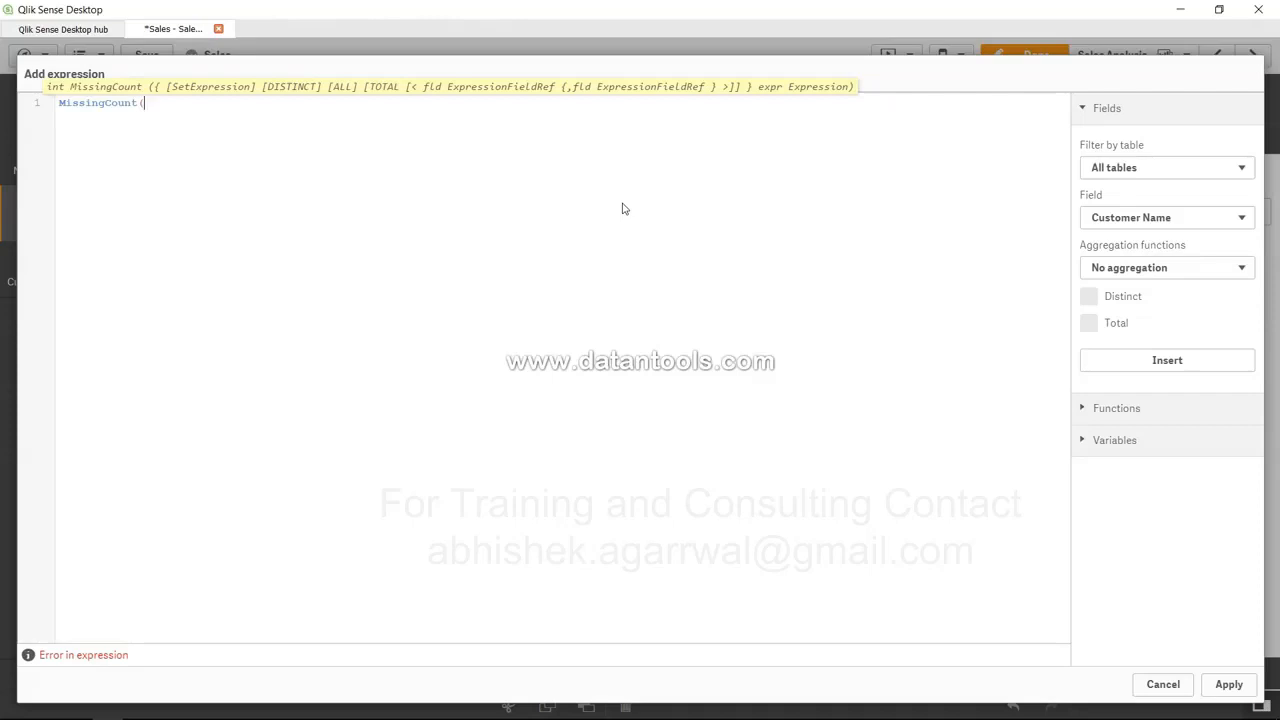
pyautogui.write('Order')
pyautogui.click(200, 250)
pyautogui.scroll(-5, 200, 250)
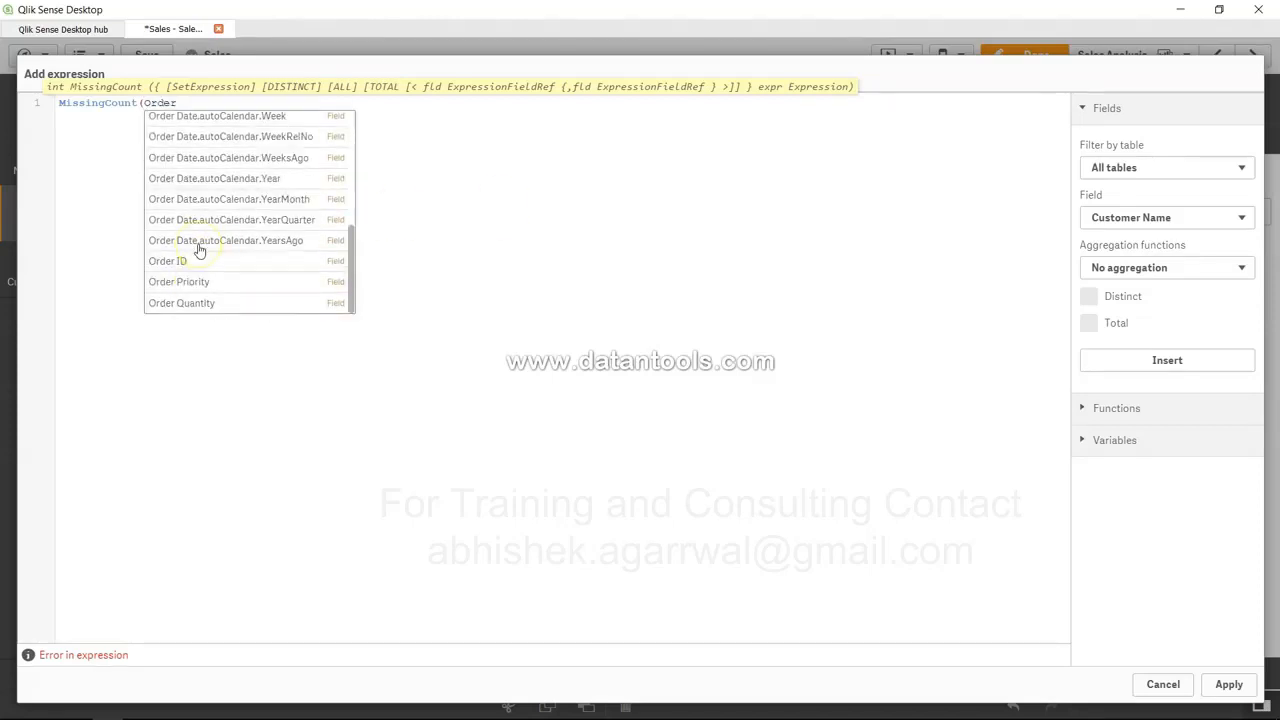
pyautogui.click(199, 266)
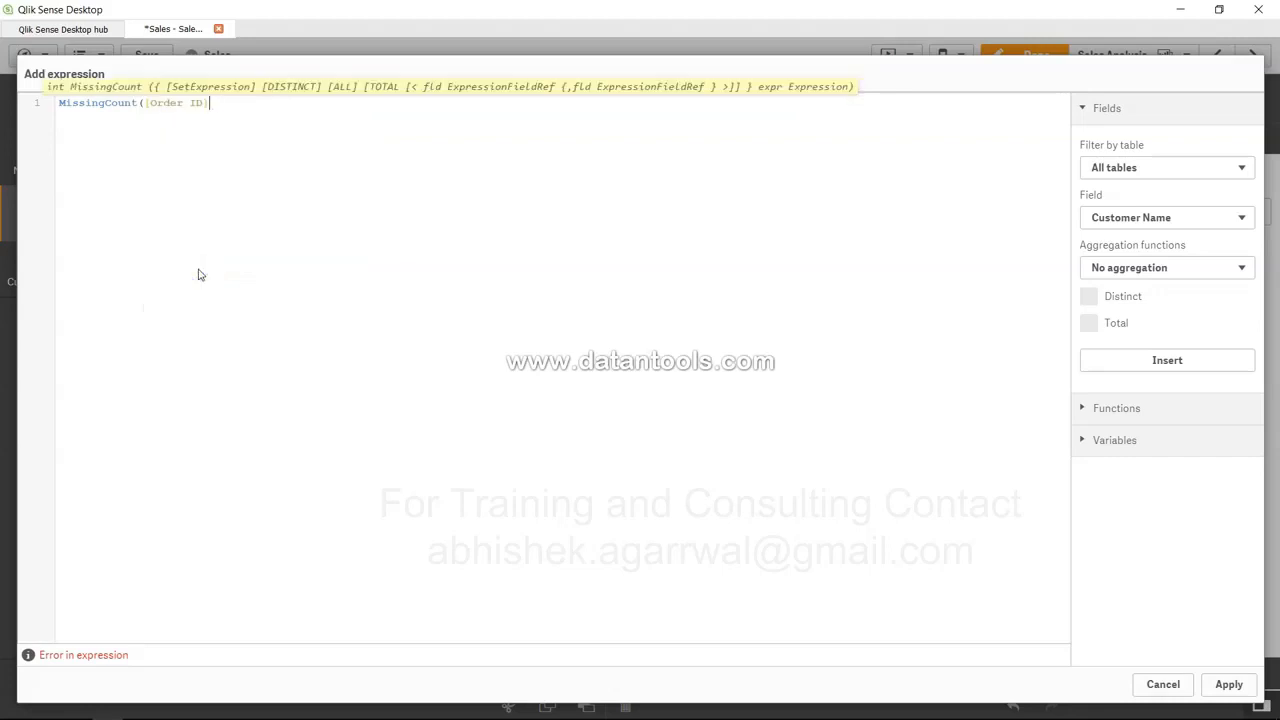
pyautogui.write(')')
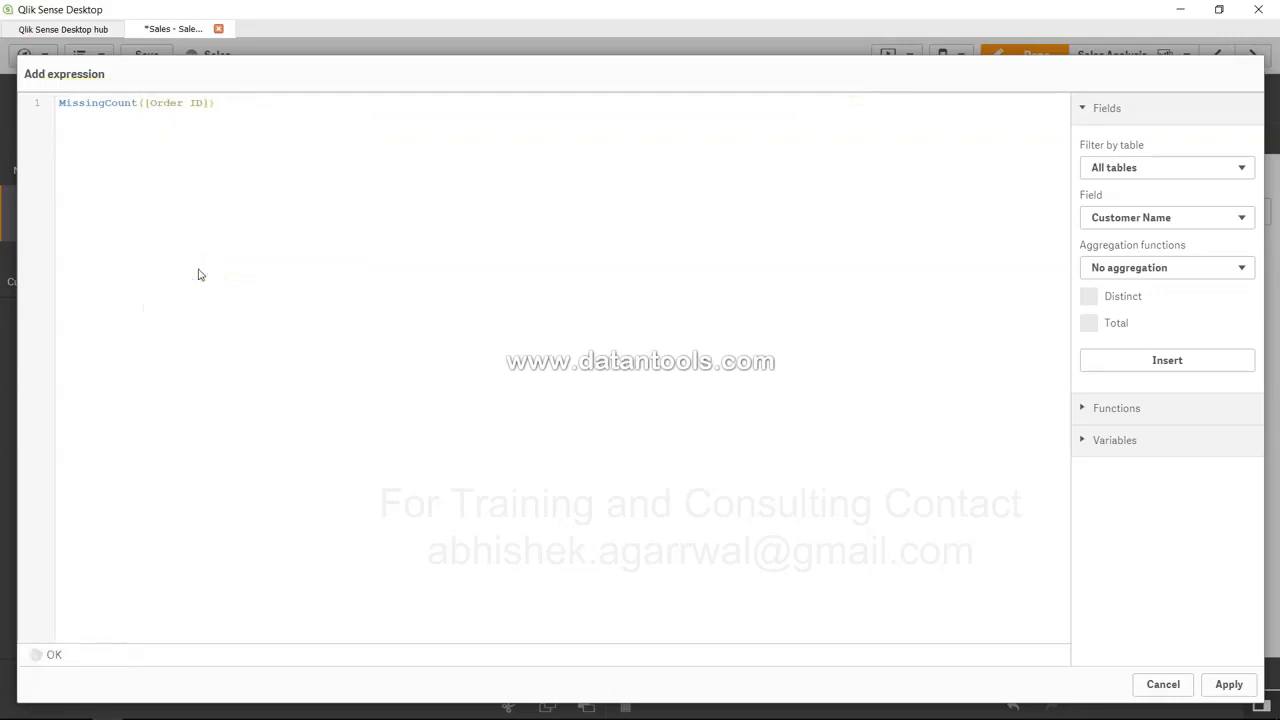
pyautogui.click(1238, 690)
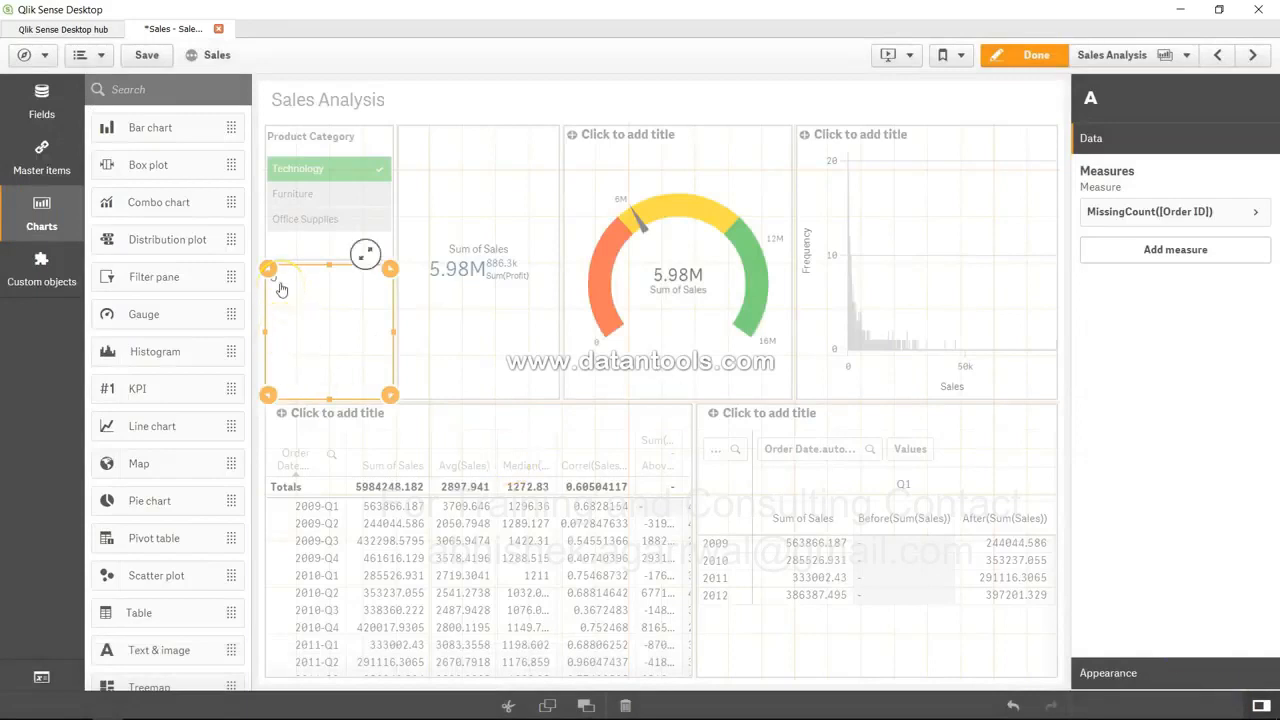
pyautogui.click(998, 57)
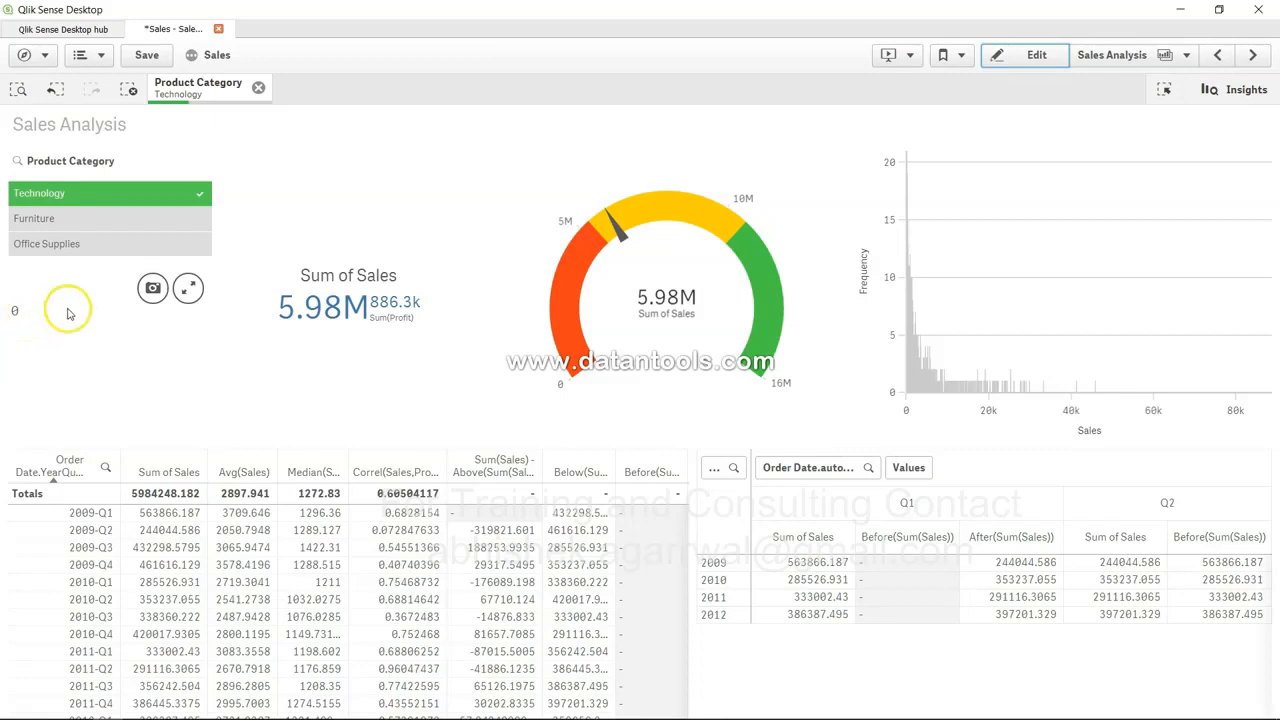
# Prefix the text object's MissingCount expression with '# of Missing Values in Order id = ' & and finish editing the sheet
pyautogui.click(1038, 55)
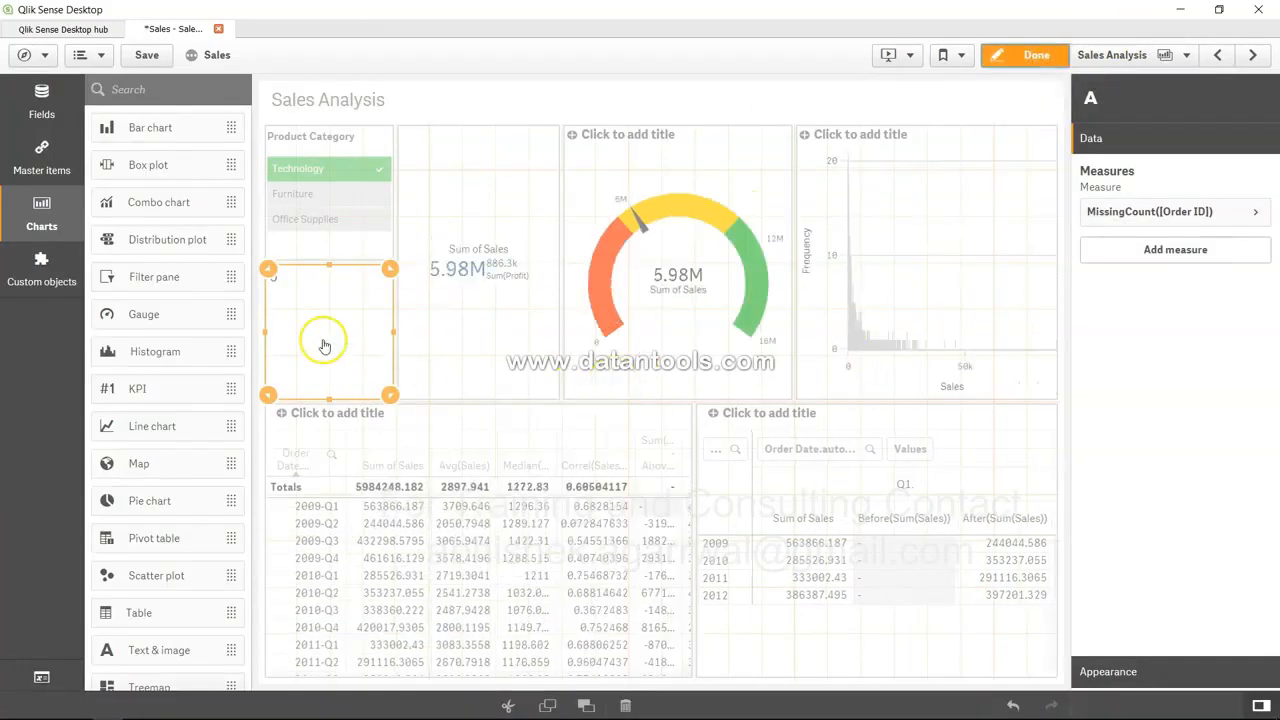
pyautogui.click(1248, 205)
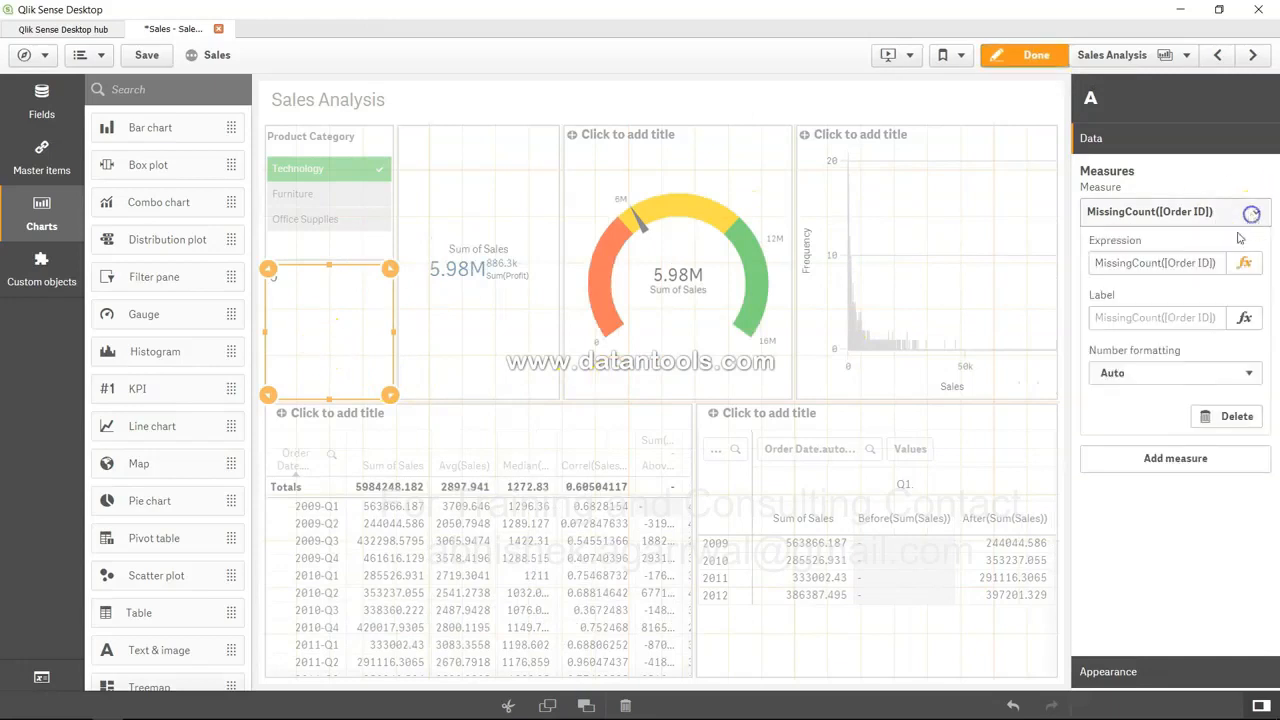
pyautogui.click(1245, 264)
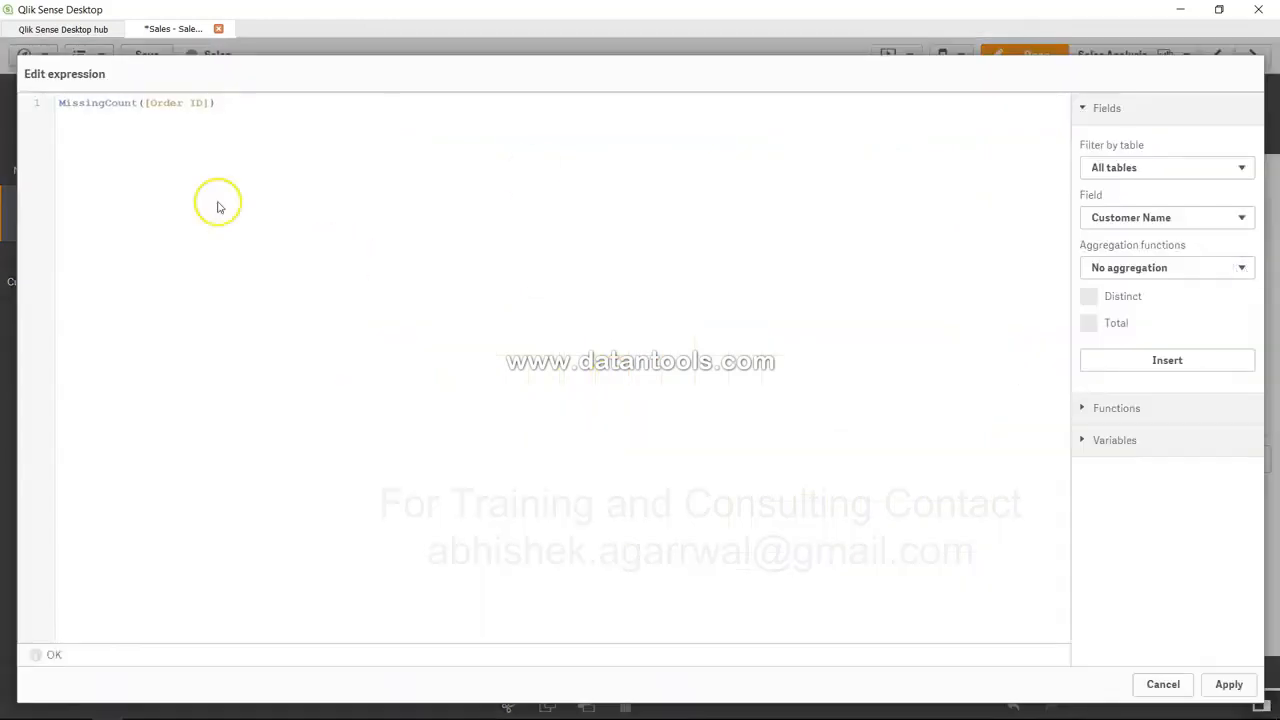
pyautogui.click(58, 106)
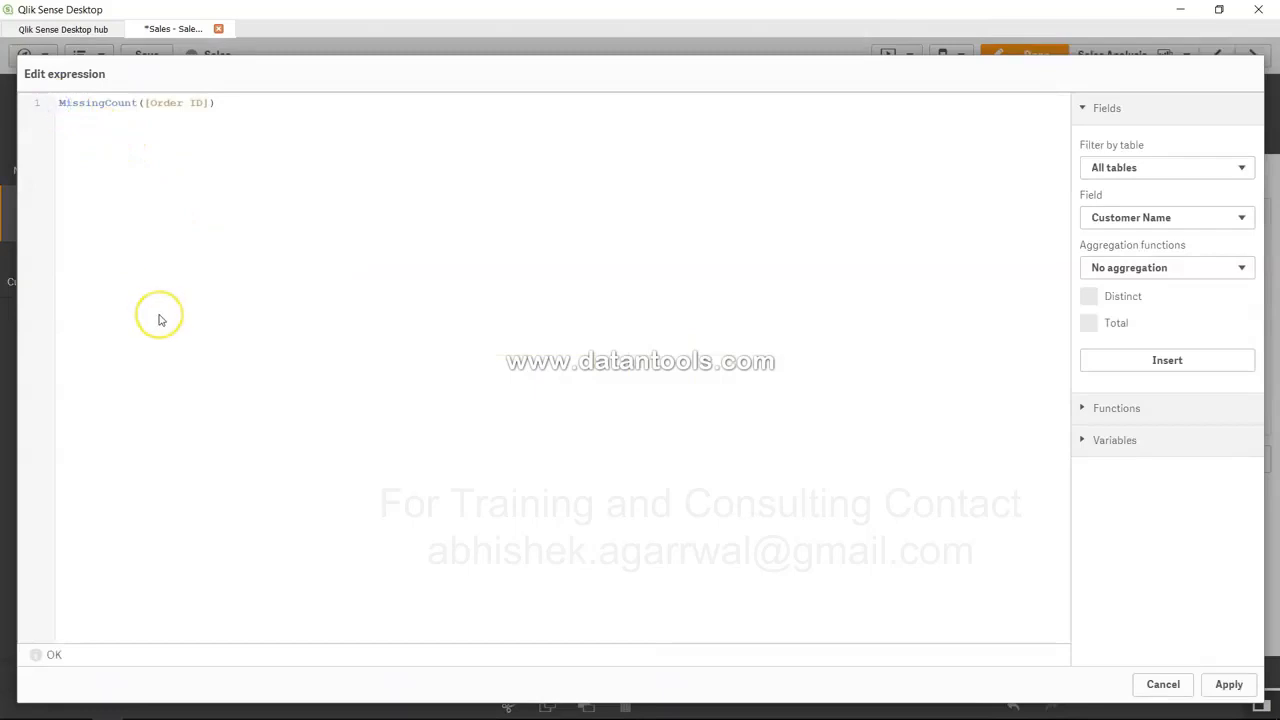
pyautogui.write("''&")
pyautogui.press('Left')
pyautogui.write('# o f Missing Values in ')
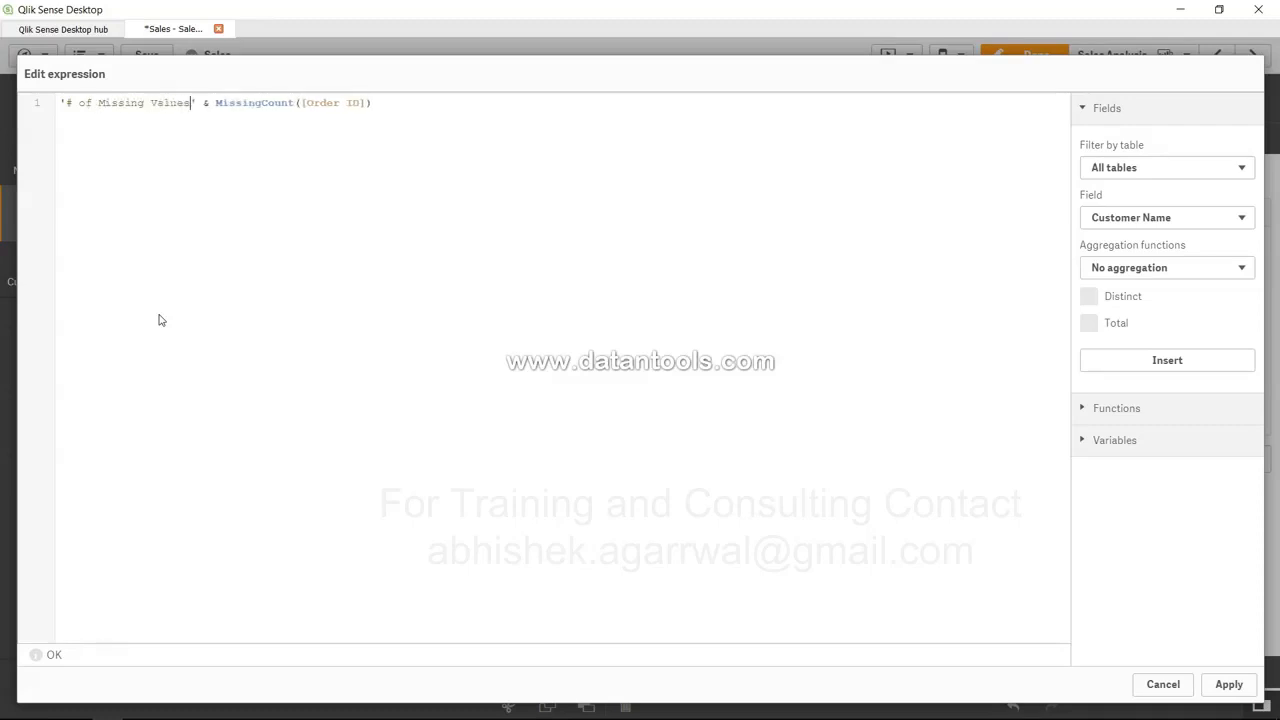
pyautogui.write('Order id')
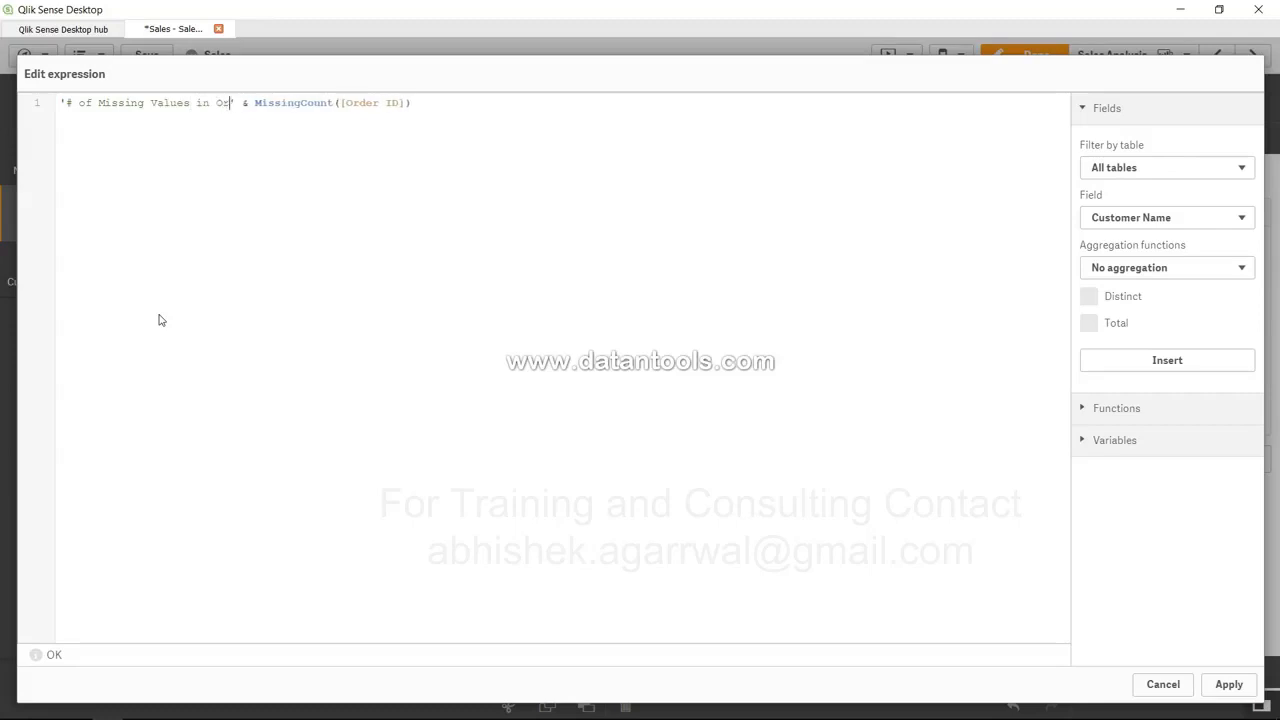
pyautogui.write(' =')
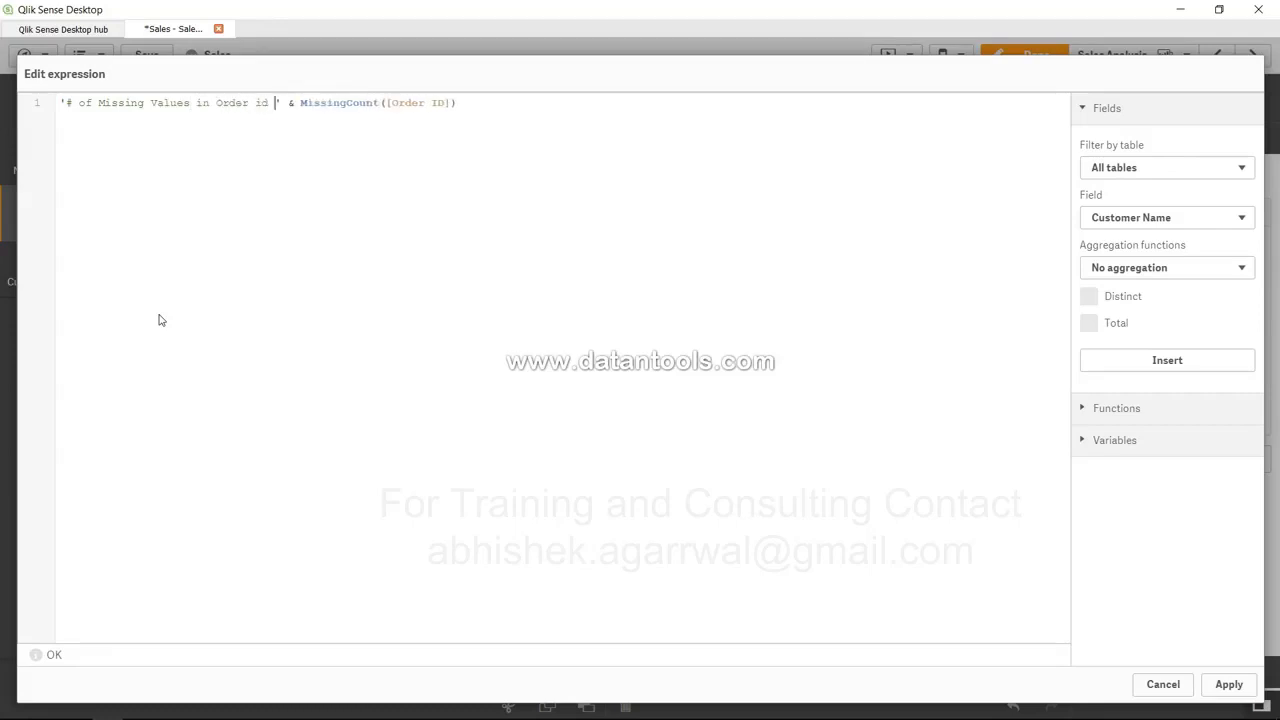
pyautogui.click(1227, 685)
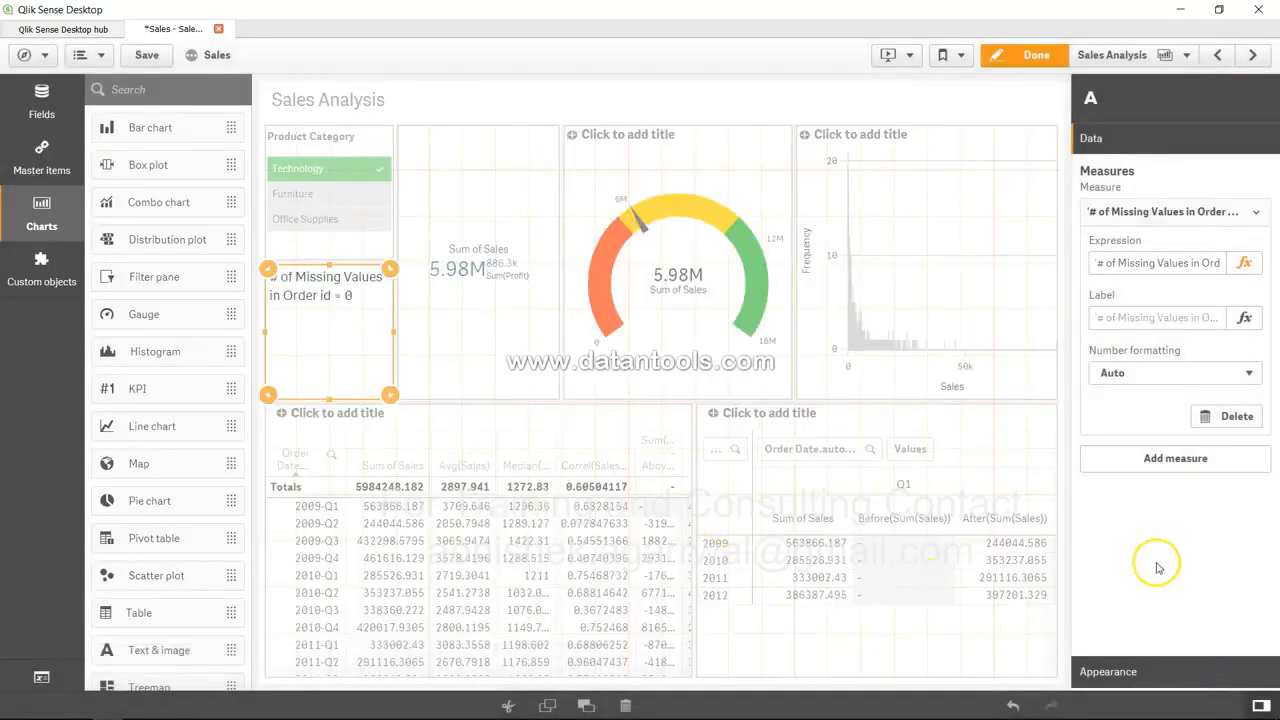
pyautogui.click(1020, 57)
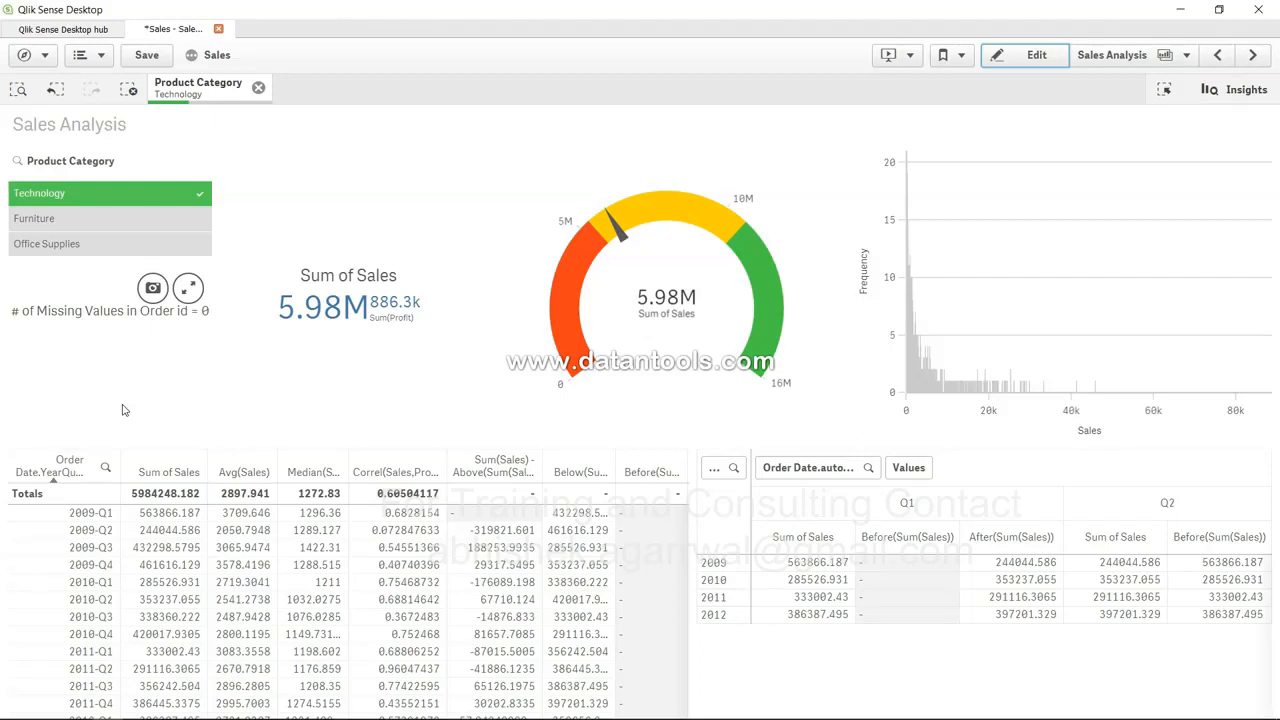
# Append & Chr(10) & to the end of the text object's expression and start a new expression line
pyautogui.click(1034, 60)
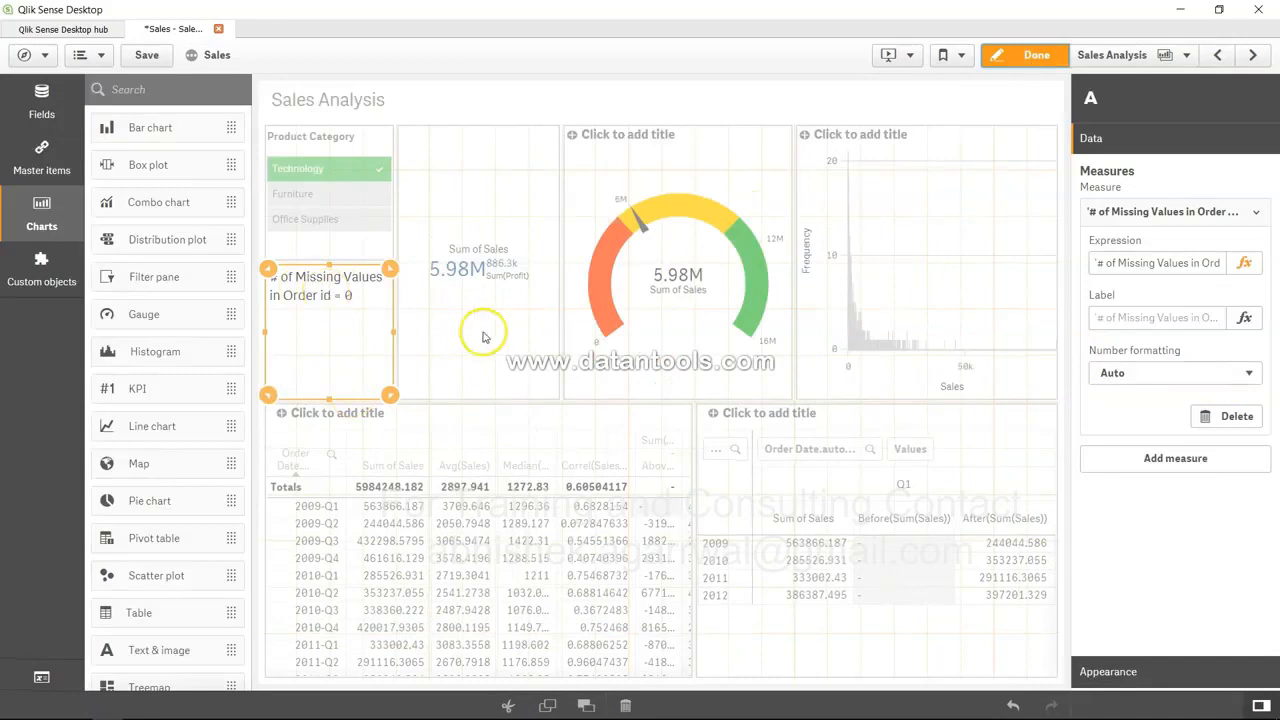
pyautogui.click(1244, 262)
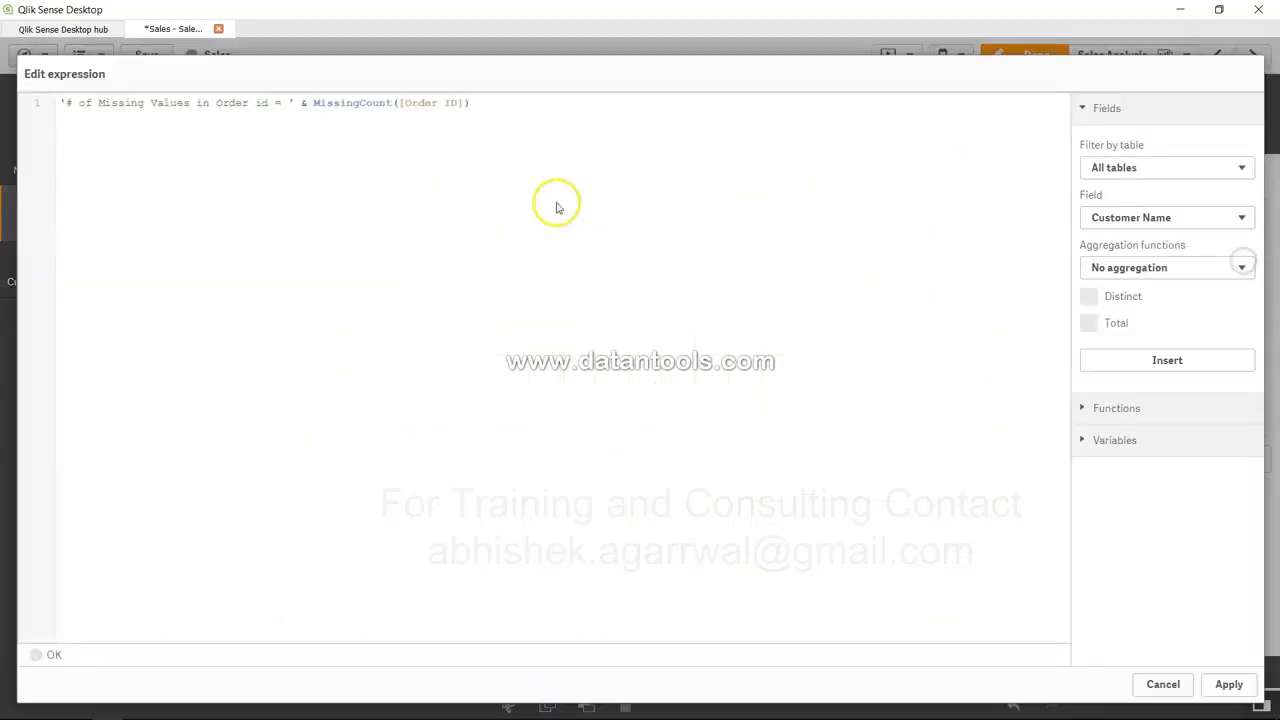
pyautogui.click(594, 254)
pyautogui.write('& chr')
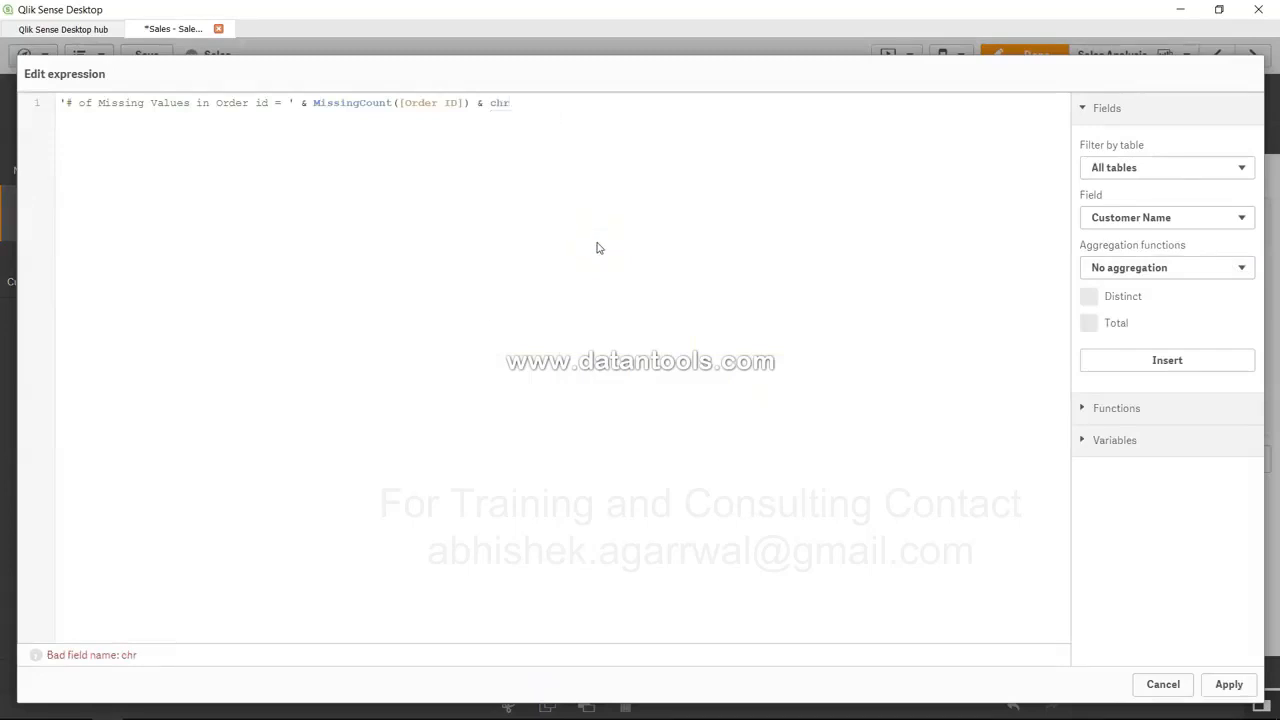
pyautogui.press('BackSpace')
pyautogui.press('BackSpace')
pyautogui.press('BackSpace')
pyautogui.write('Chr(10) &')
pyautogui.press('Return')
# Add '# of Missing values in PBM = ' & MissingCount([Product Base Margin]) as the expression's second line, apply it and finish editing the sheet
pyautogui.write("'# of Missing")
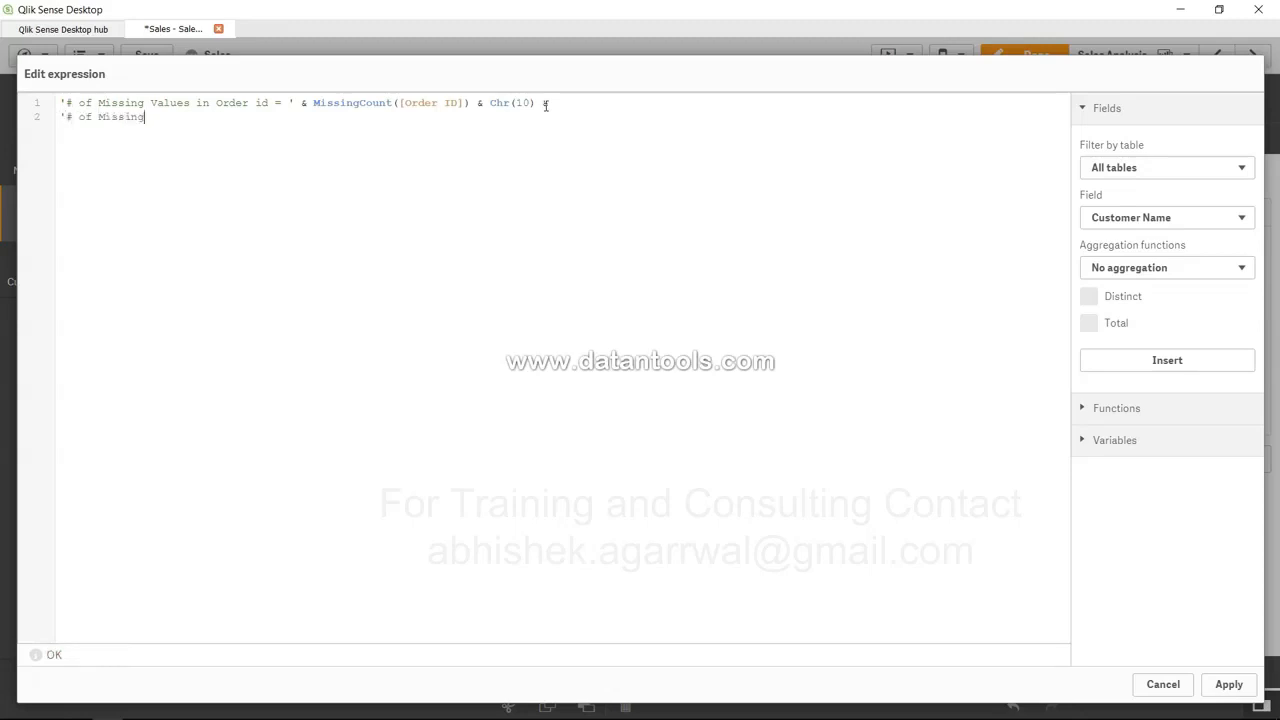
pyautogui.write(' values in PBN')
pyautogui.press('BackSpace')
pyautogui.write("M = ' & ")
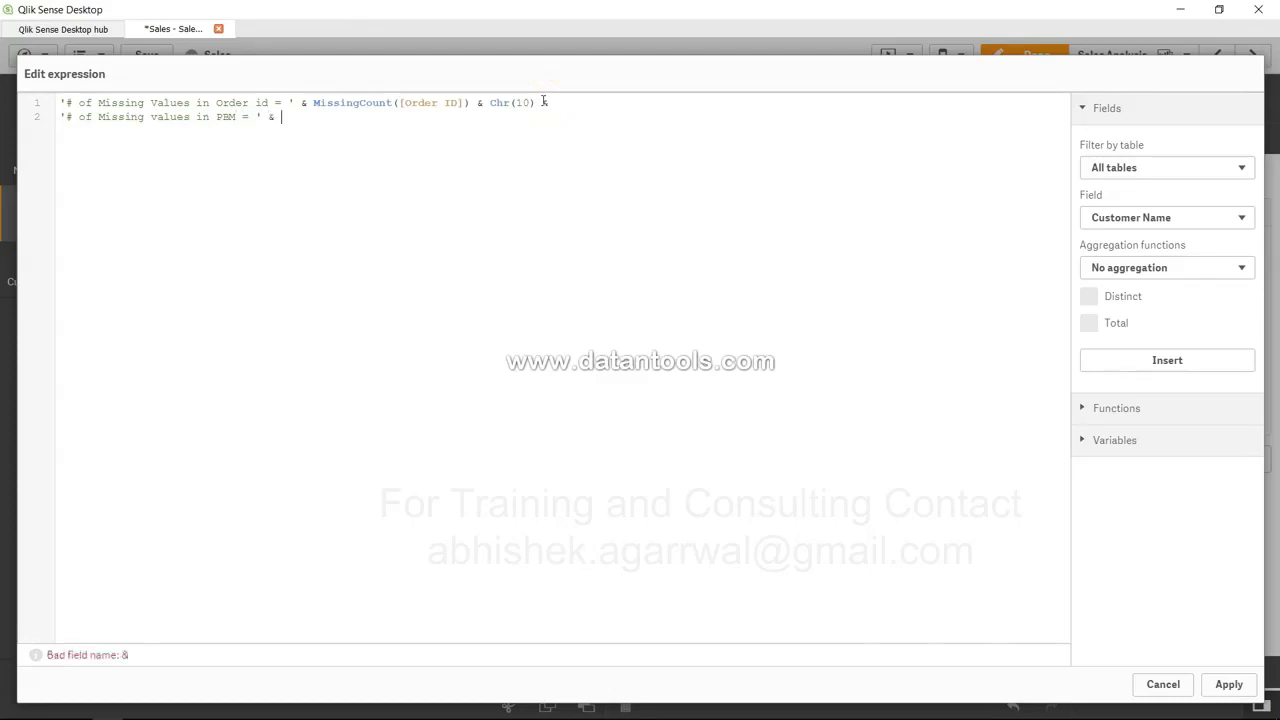
pyautogui.write('Missing')
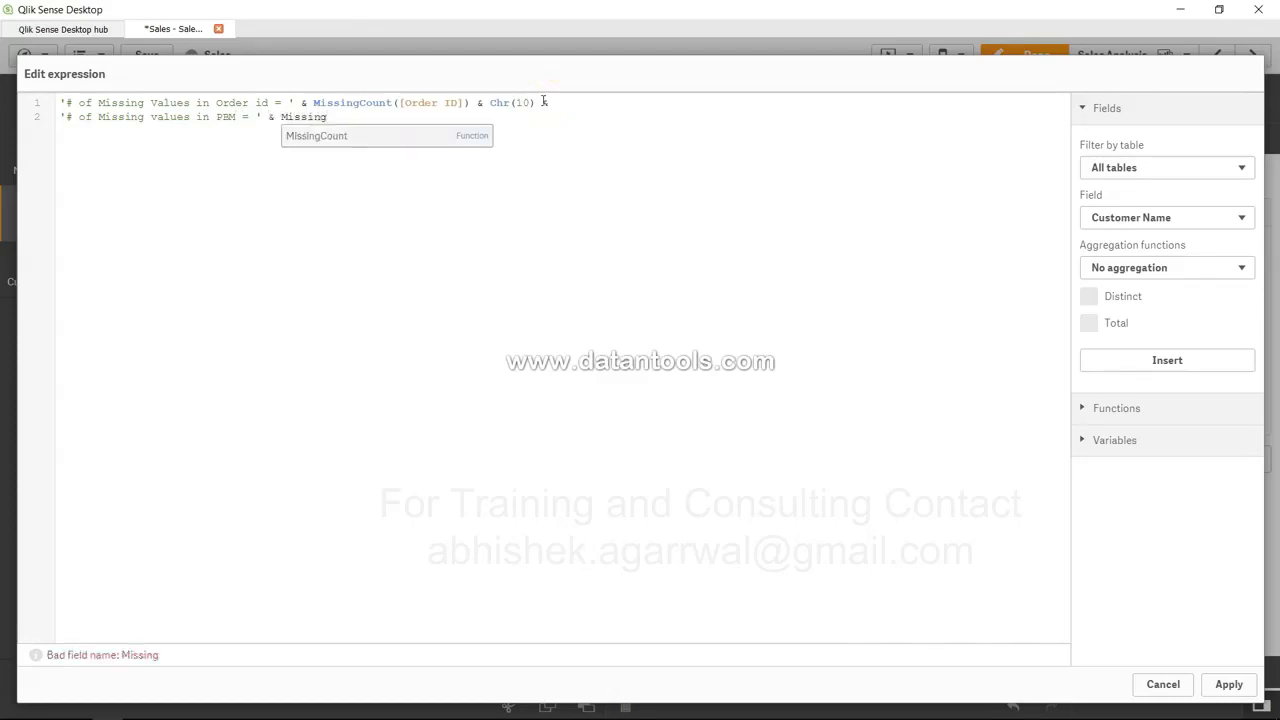
pyautogui.press('Return')
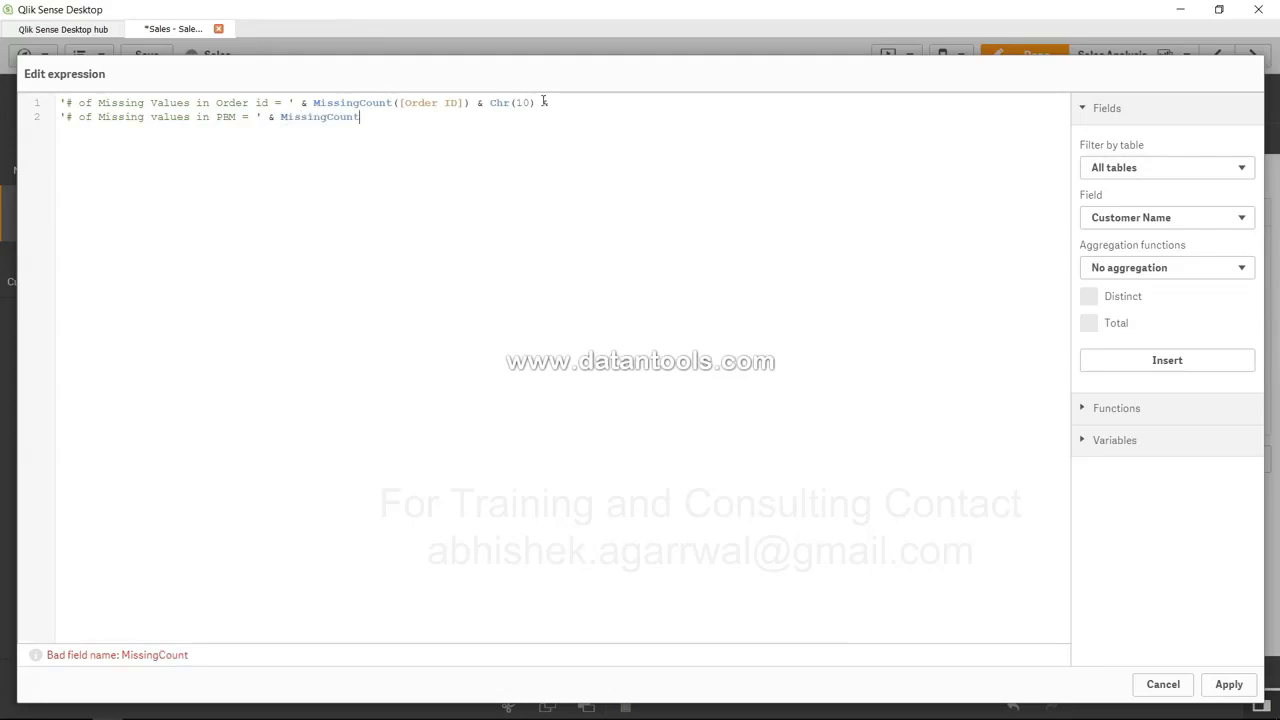
pyautogui.write('(Product')
pyautogui.press('Return')
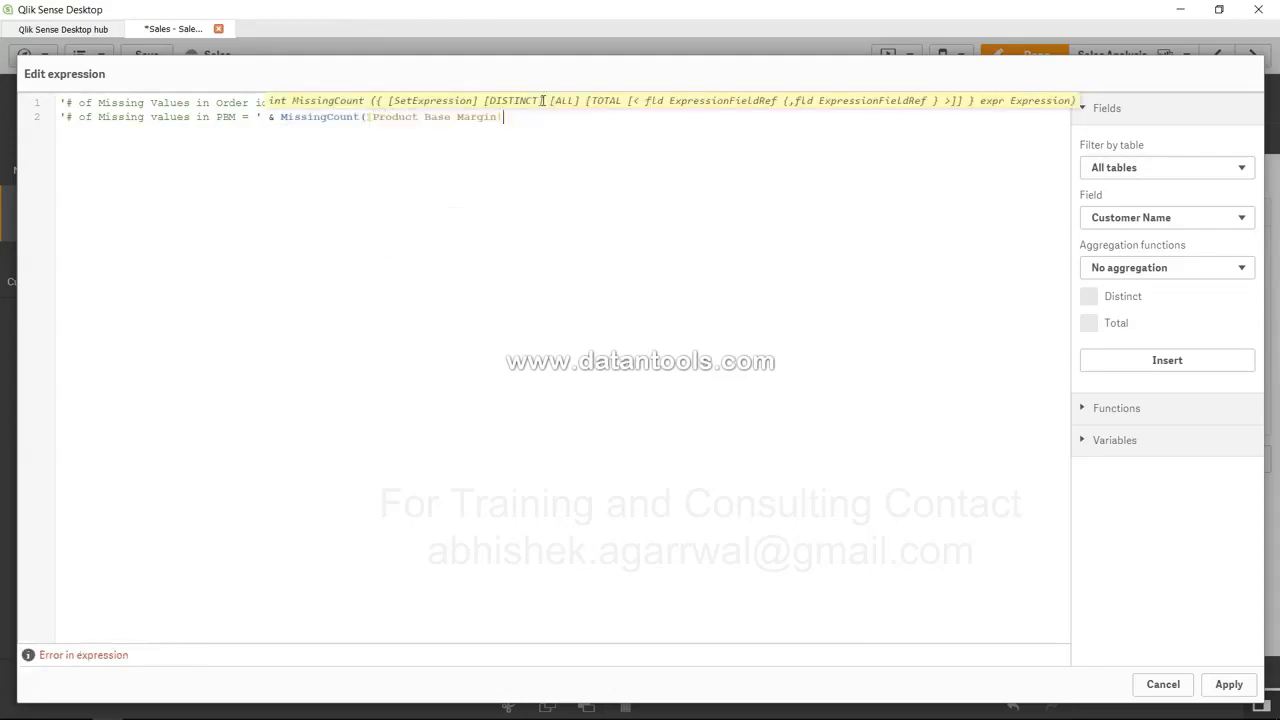
pyautogui.write(')')
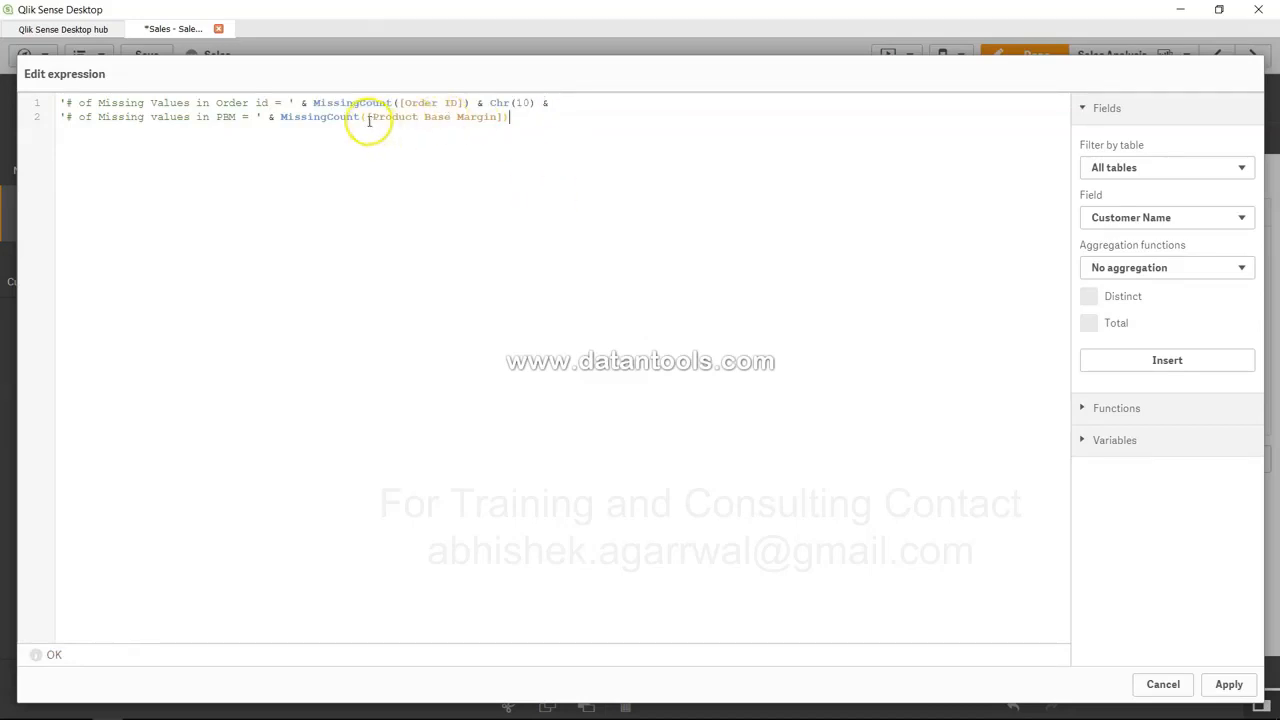
pyautogui.moveTo(366, 119)
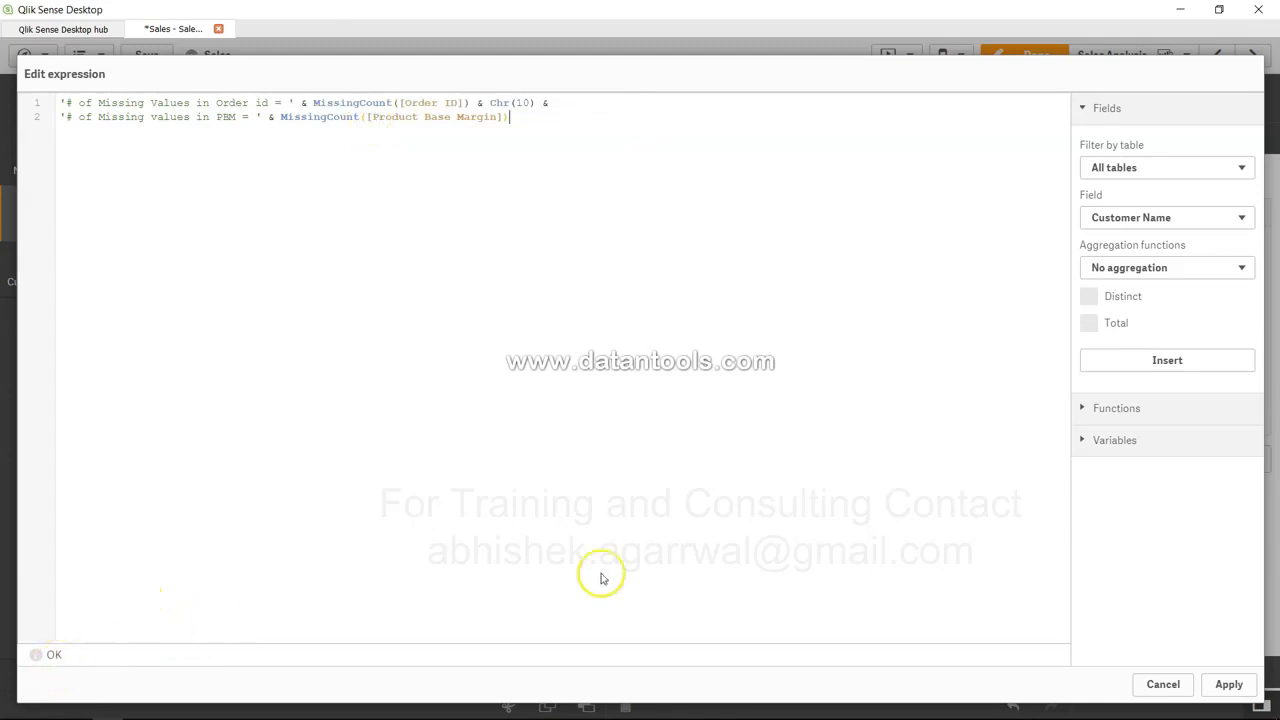
pyautogui.click(1229, 685)
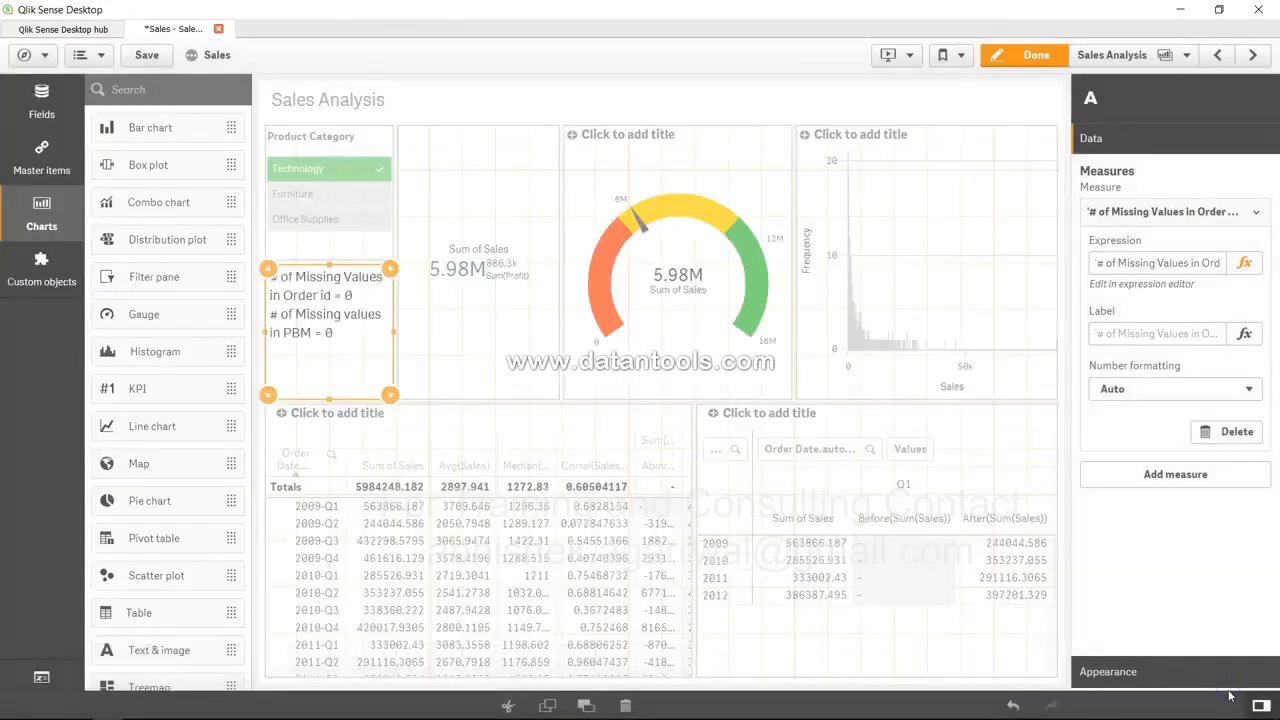
pyautogui.click(1030, 56)
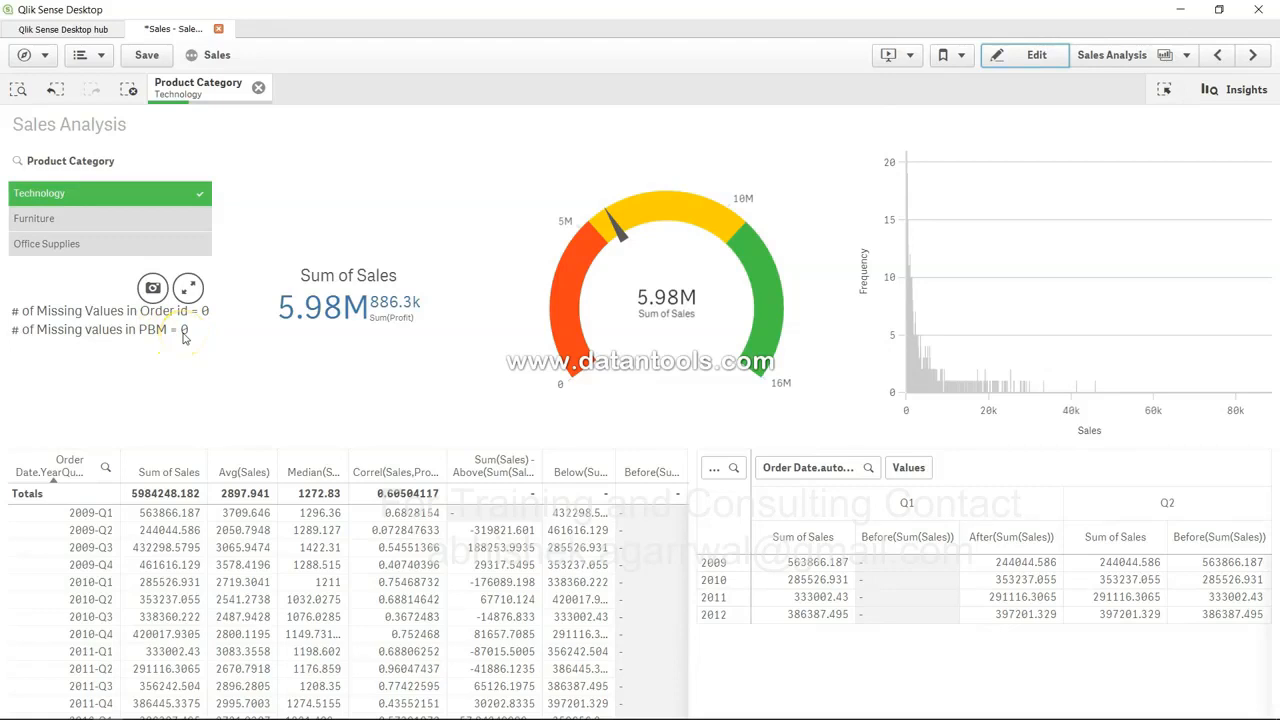
# Append & Chr(10) & to the second line of the text object's missing-values expression and start a third line
pyautogui.click(185, 337)
pyautogui.click(1033, 57)
pyautogui.click(1244, 262)
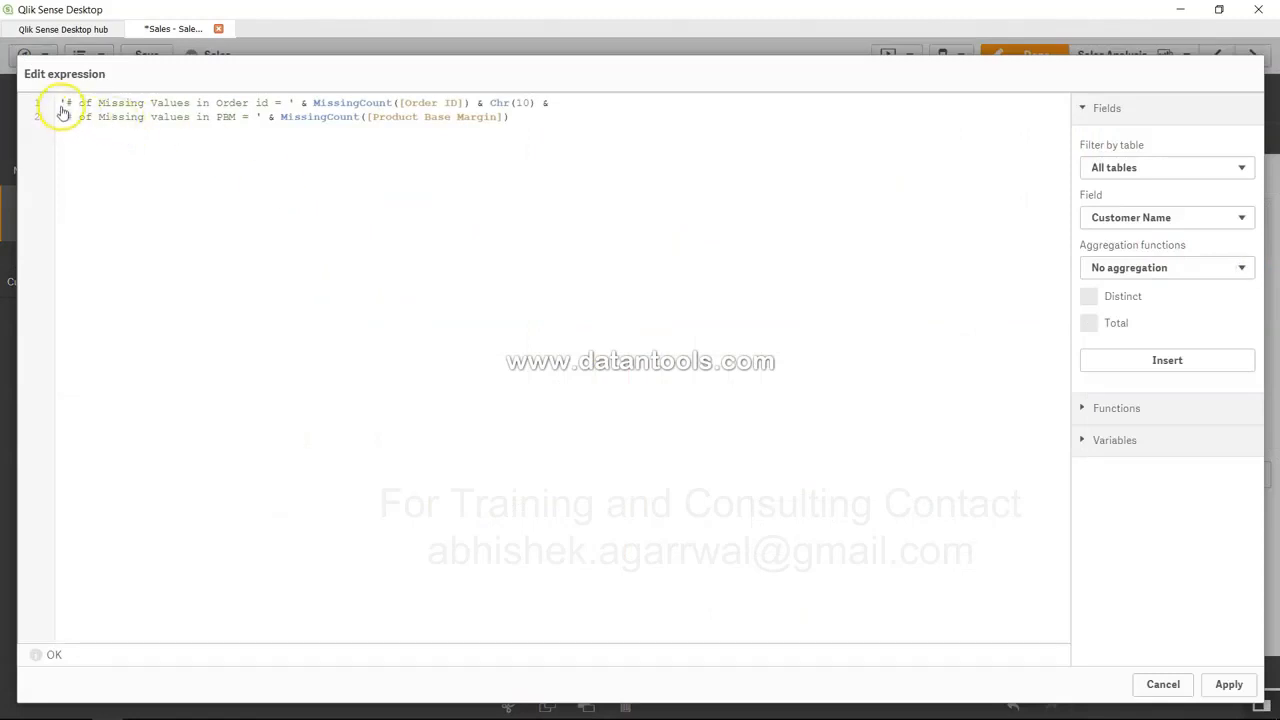
pyautogui.moveTo(59, 102); pyautogui.dragTo(405, 103)
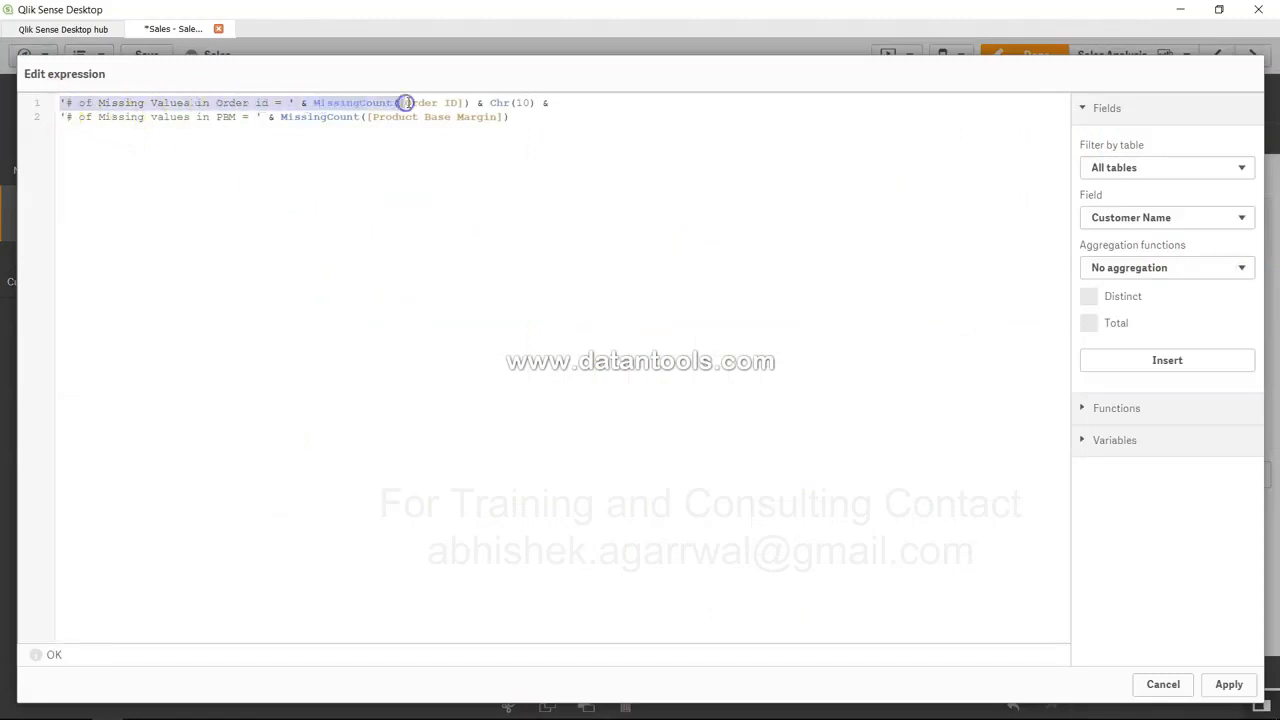
pyautogui.click(484, 104)
pyautogui.moveTo(484, 104); pyautogui.dragTo(540, 117)
pyautogui.click(540, 117)
pyautogui.write('&')
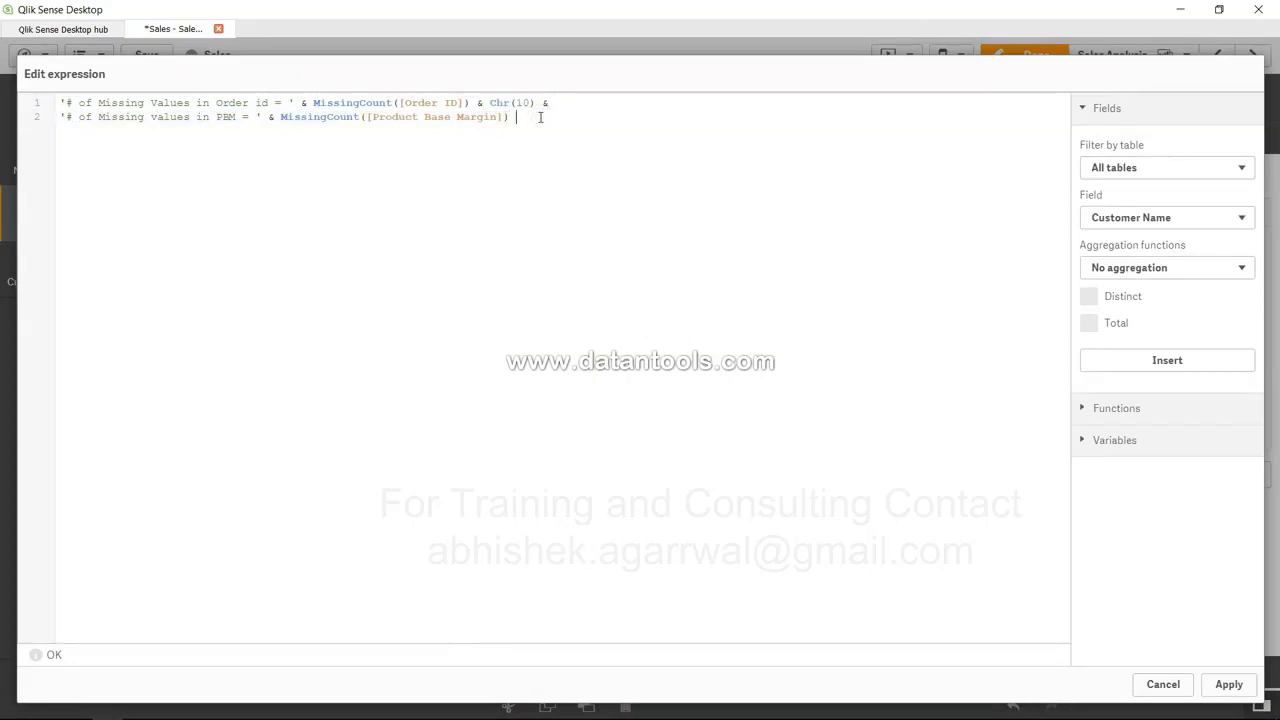
pyautogui.write(' Chr(10')
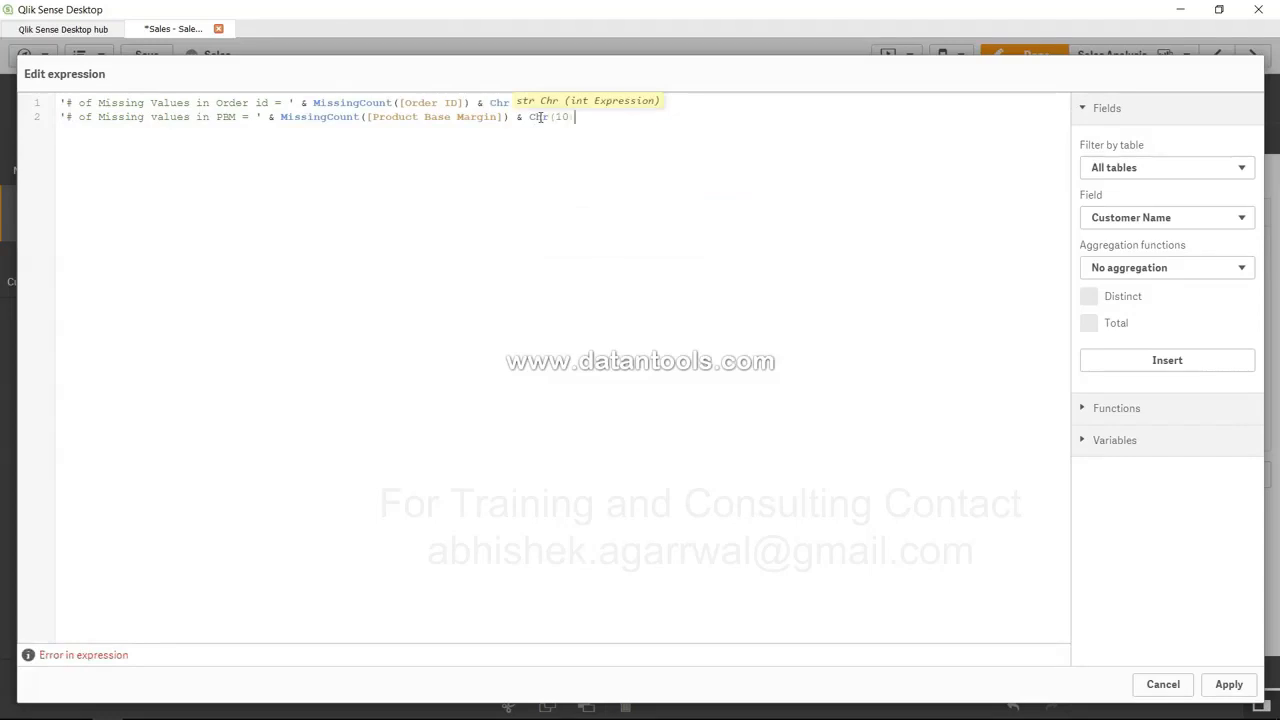
pyautogui.write(') &')
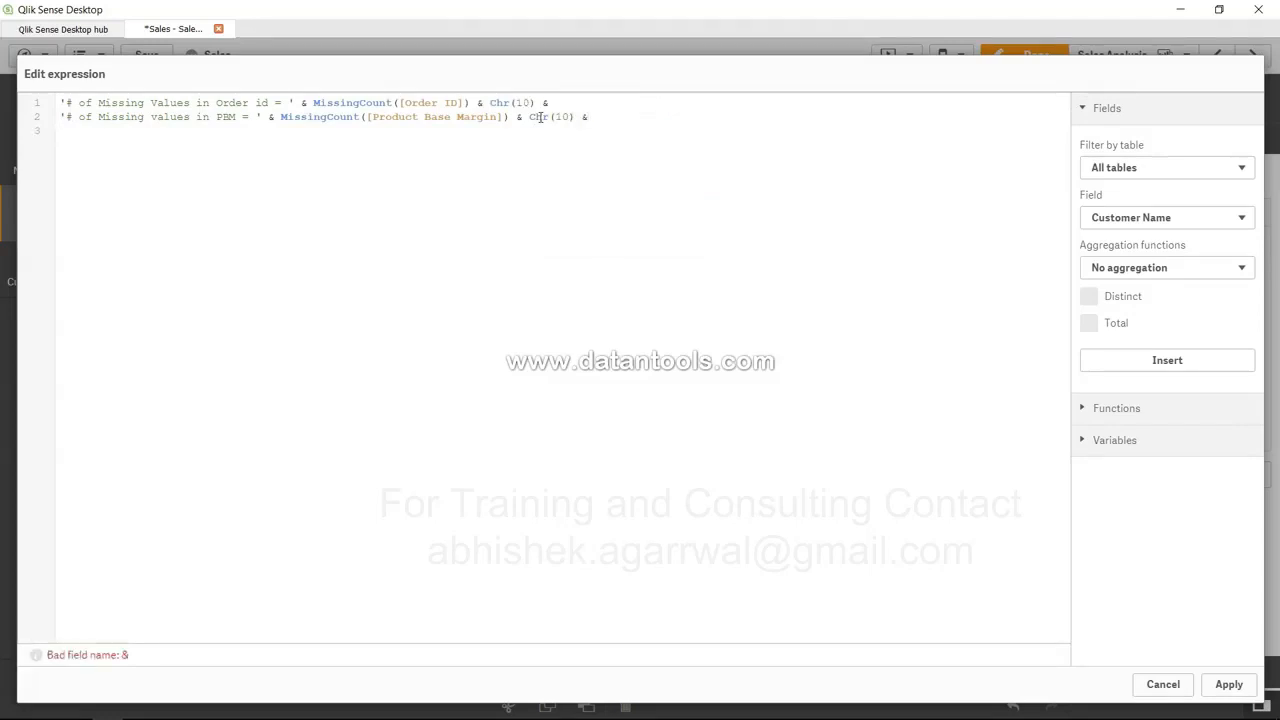
# Remove the trailing & Chr(10) & after MissingCount([Product Base Margin]), apply the expression and finish editing the sheet
pyautogui.moveTo(518, 118); pyautogui.dragTo(631, 103)
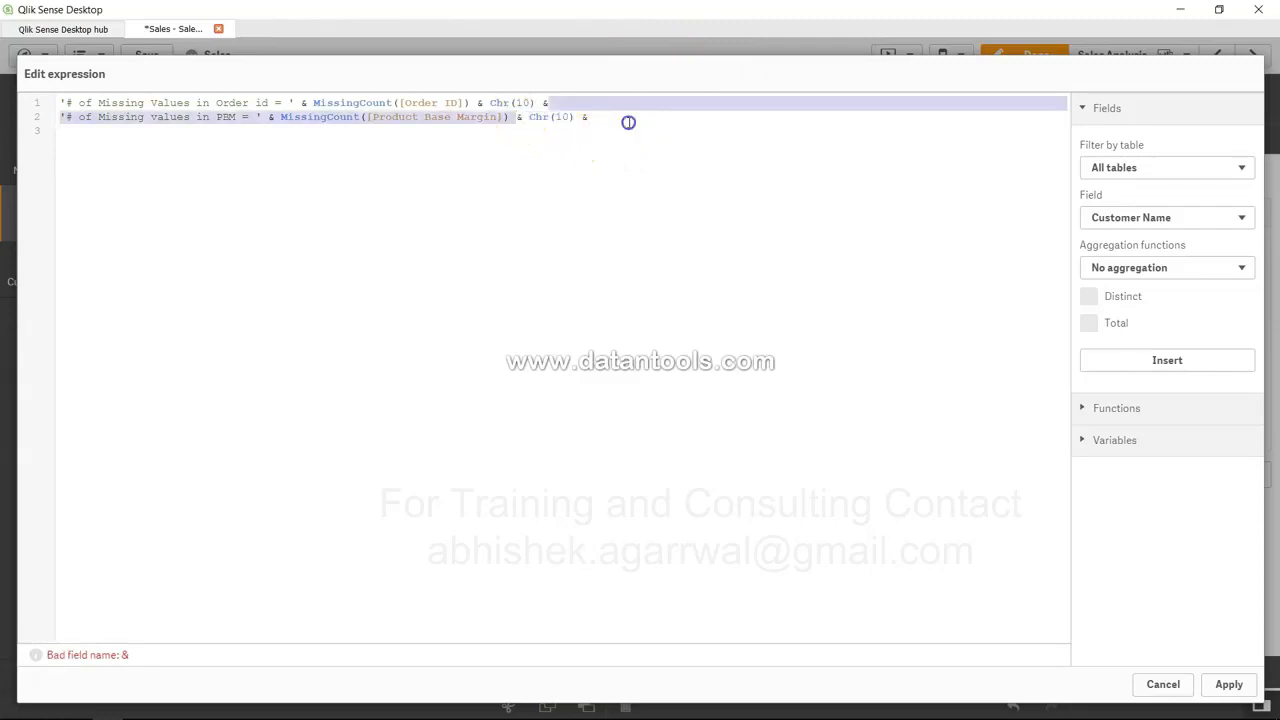
pyautogui.click(628, 122)
pyautogui.hotkey('shift', 'Left')
pyautogui.hotkey('shift', 'Left')
pyautogui.hotkey('shift', 'Left')
pyautogui.hotkey('shift', 'Left')
pyautogui.hotkey('shift', 'Left')
pyautogui.hotkey('shift', 'Left')
pyautogui.hotkey('shift', 'Left')
pyautogui.hotkey('shift', 'Left')
pyautogui.hotkey('shift', 'Left')
pyautogui.hotkey('shift', 'Left')
pyautogui.hotkey('shift', 'Left')
pyautogui.hotkey('shift', 'Left')
pyautogui.hotkey('shift', 'Left')
pyautogui.press('Delete')
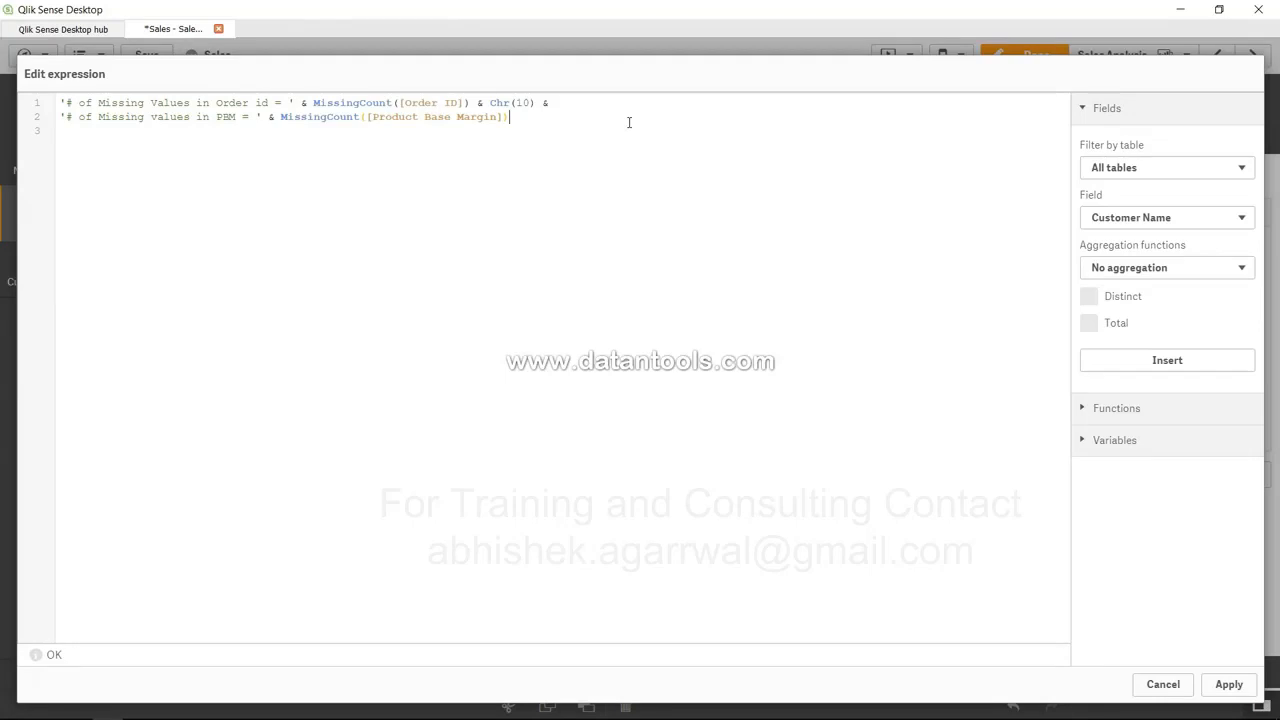
pyautogui.click(1229, 686)
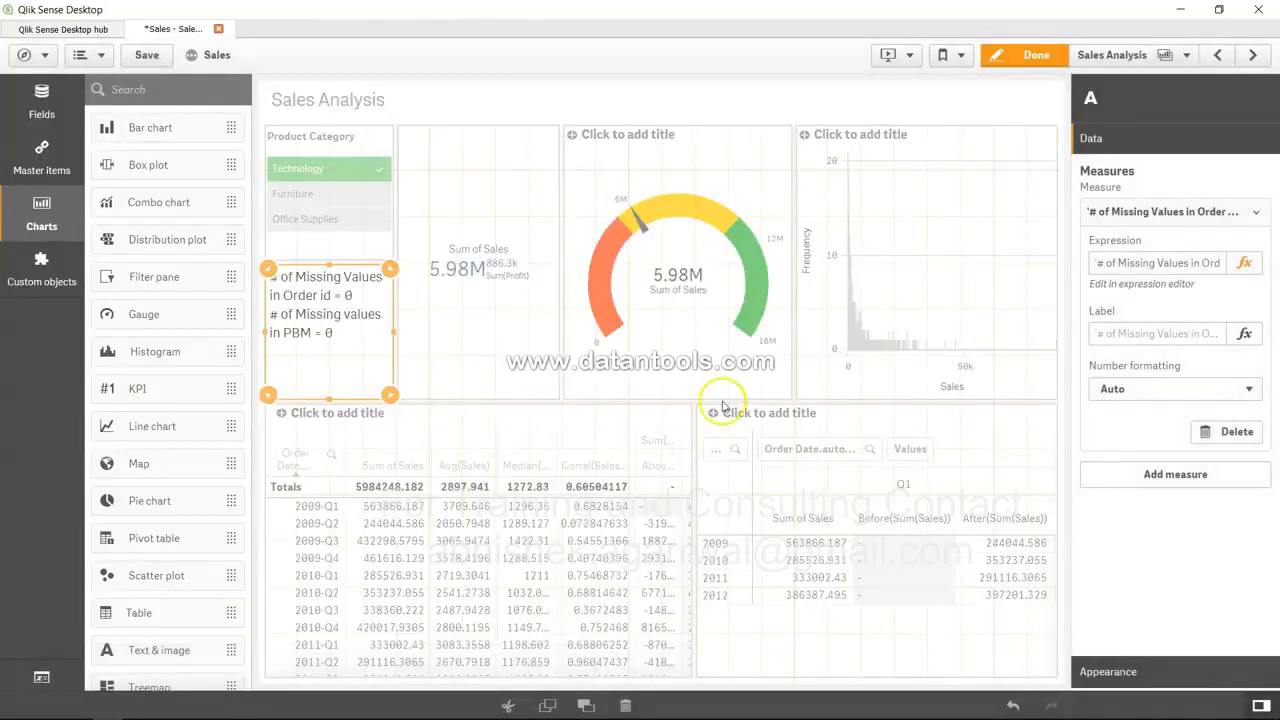
pyautogui.click(1030, 58)
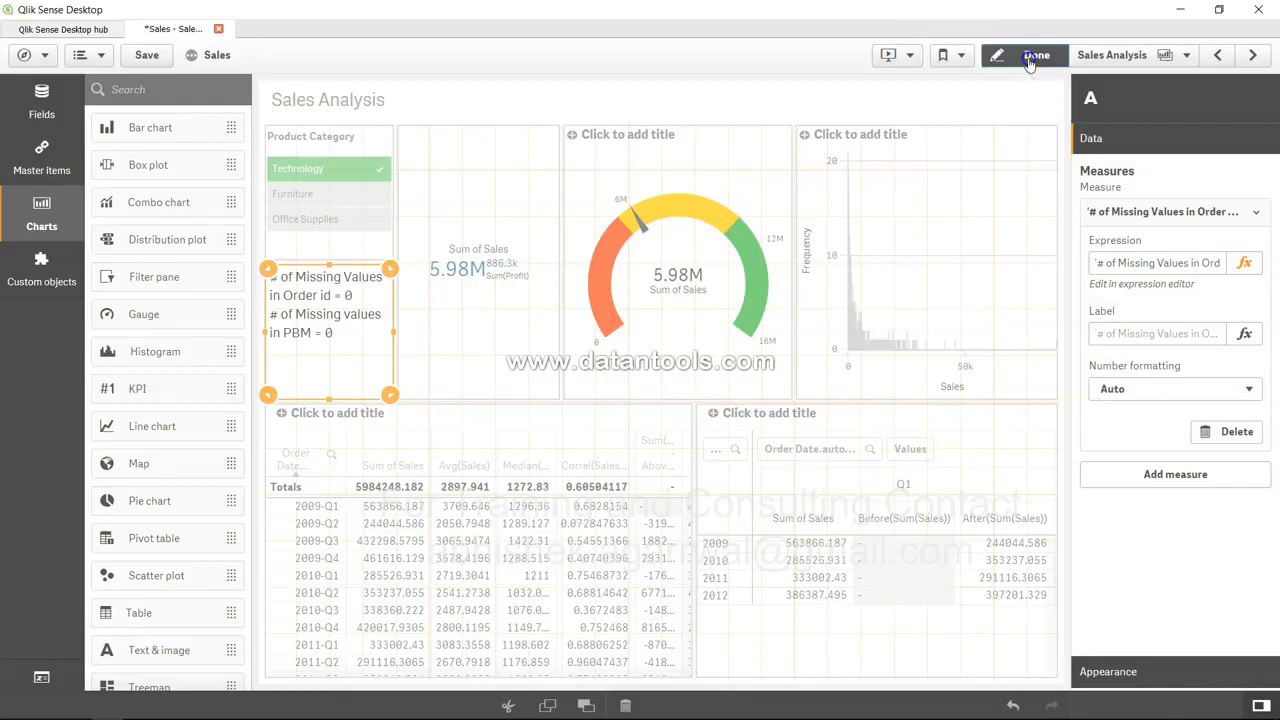
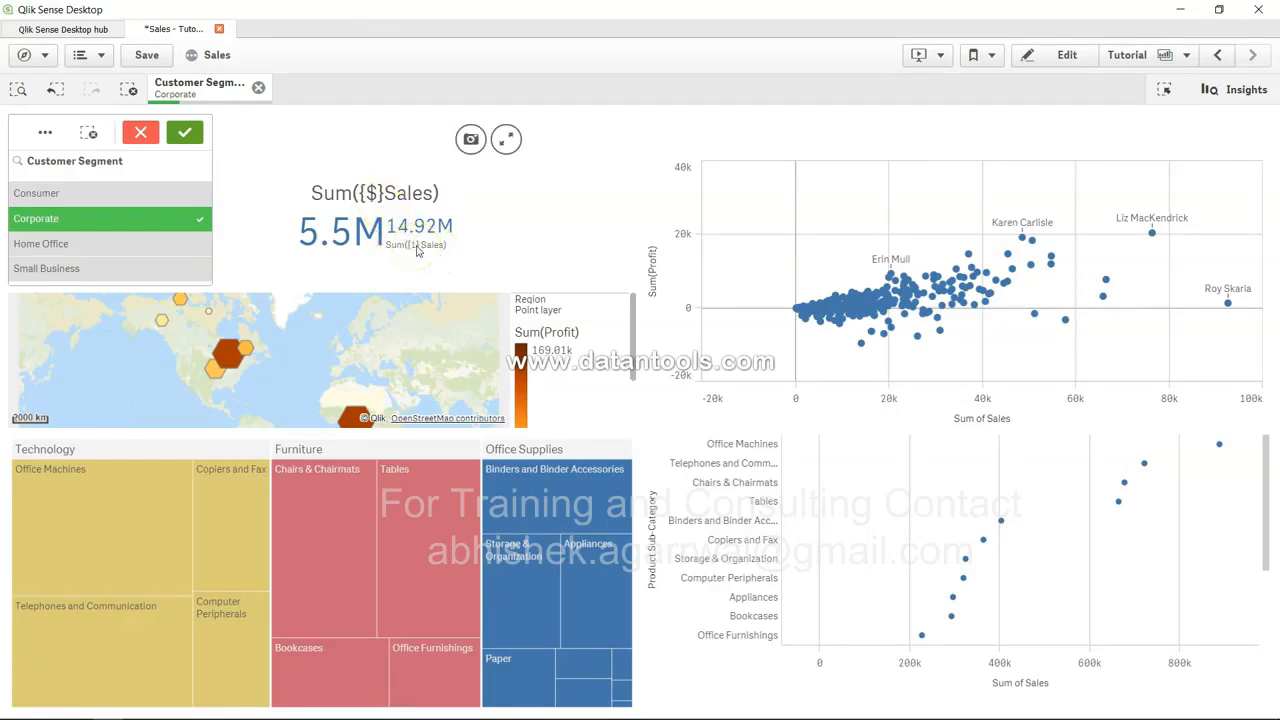
# Set the second KPI measure on the Tutorial sheet to Sum({$1} Sales) and finish editing the sheet
pyautogui.click(1058, 64)
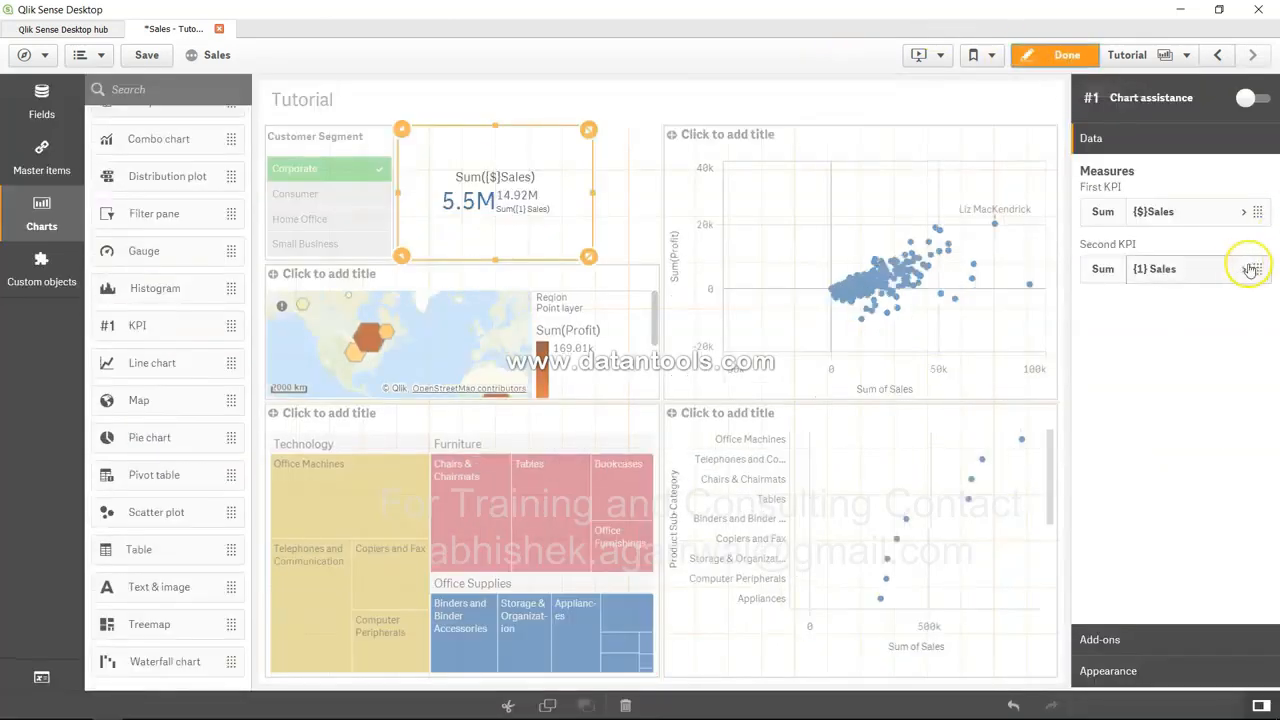
pyautogui.click(1245, 214)
pyautogui.click(1135, 263)
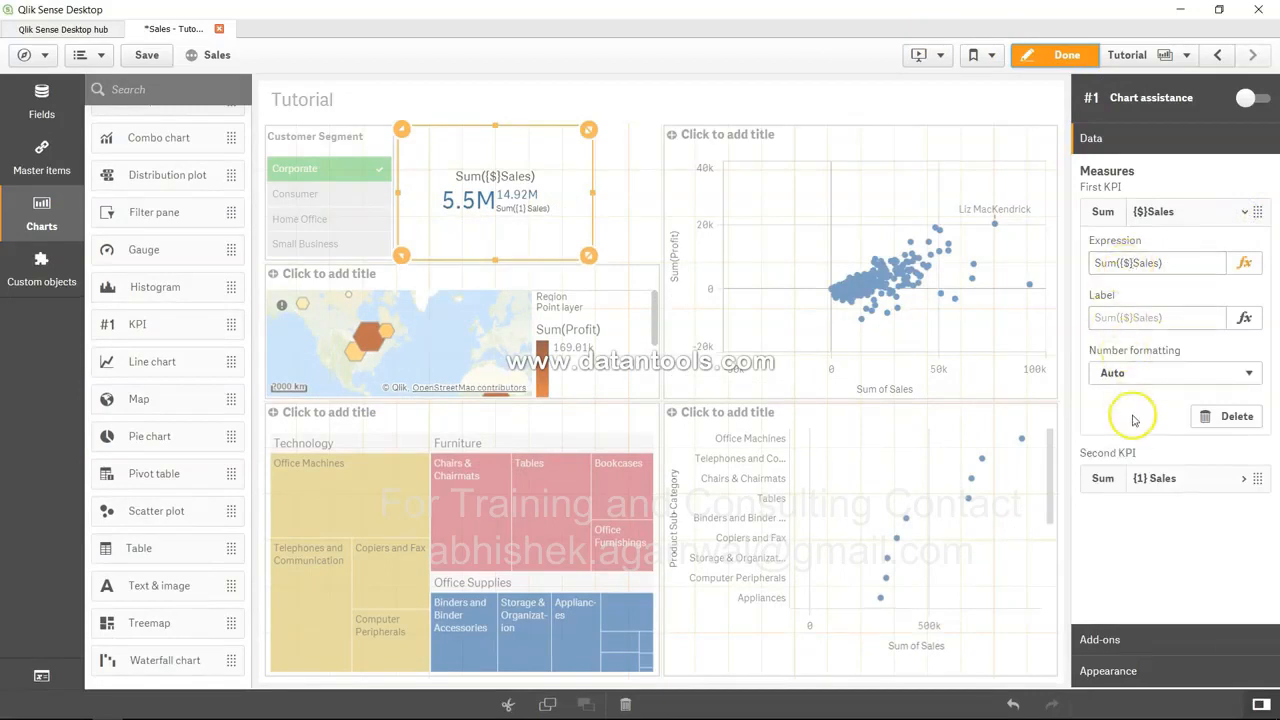
pyautogui.click(1245, 481)
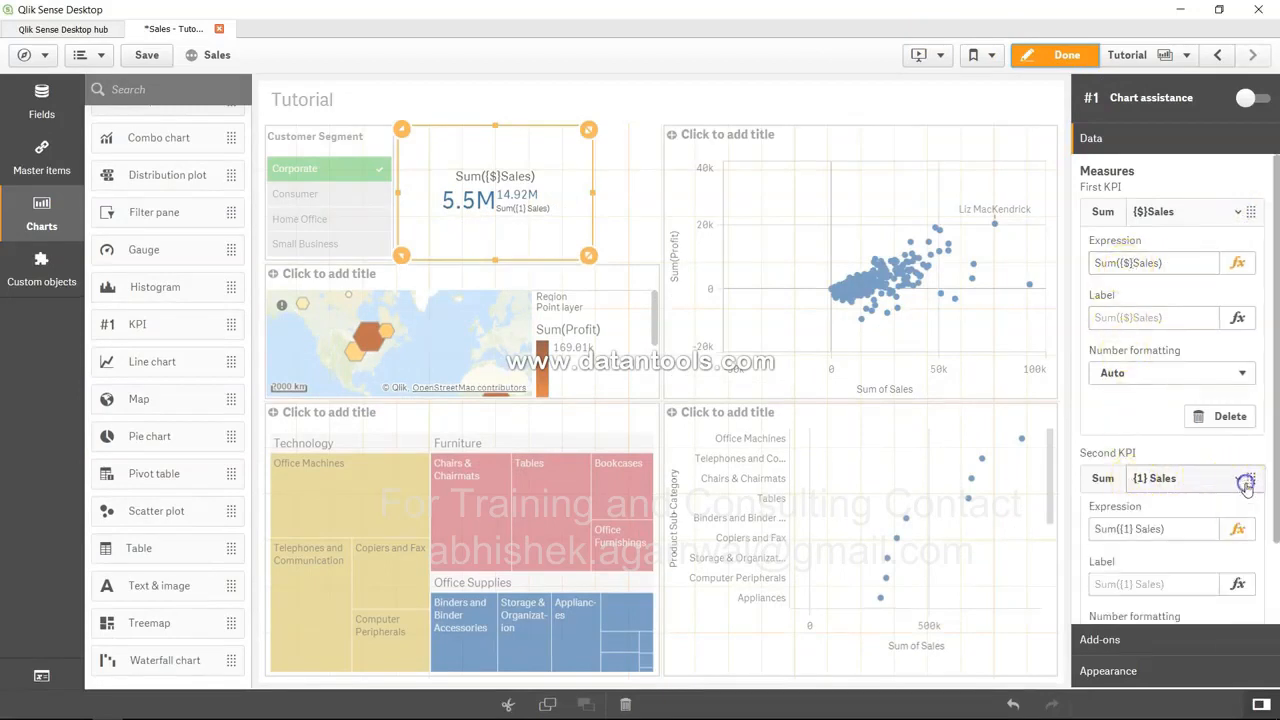
pyautogui.click(1128, 530)
pyautogui.press('BackSpace')
pyautogui.write('$1')
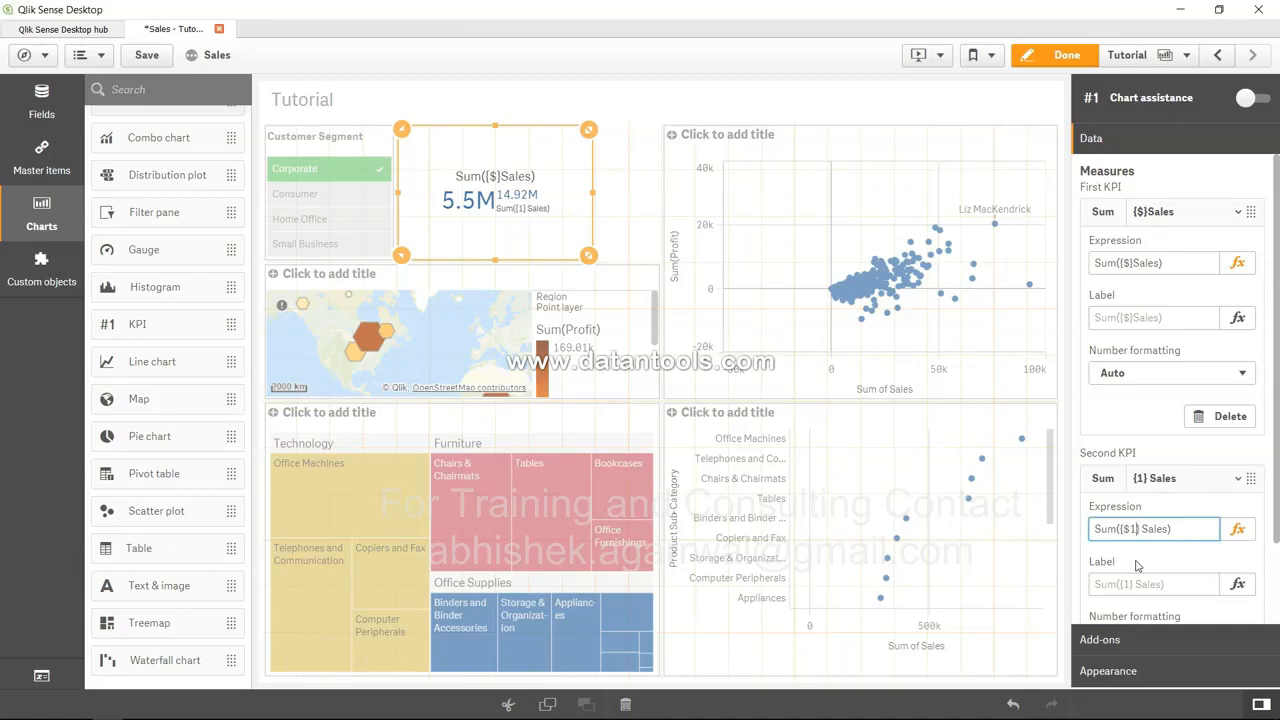
pyautogui.click(1136, 566)
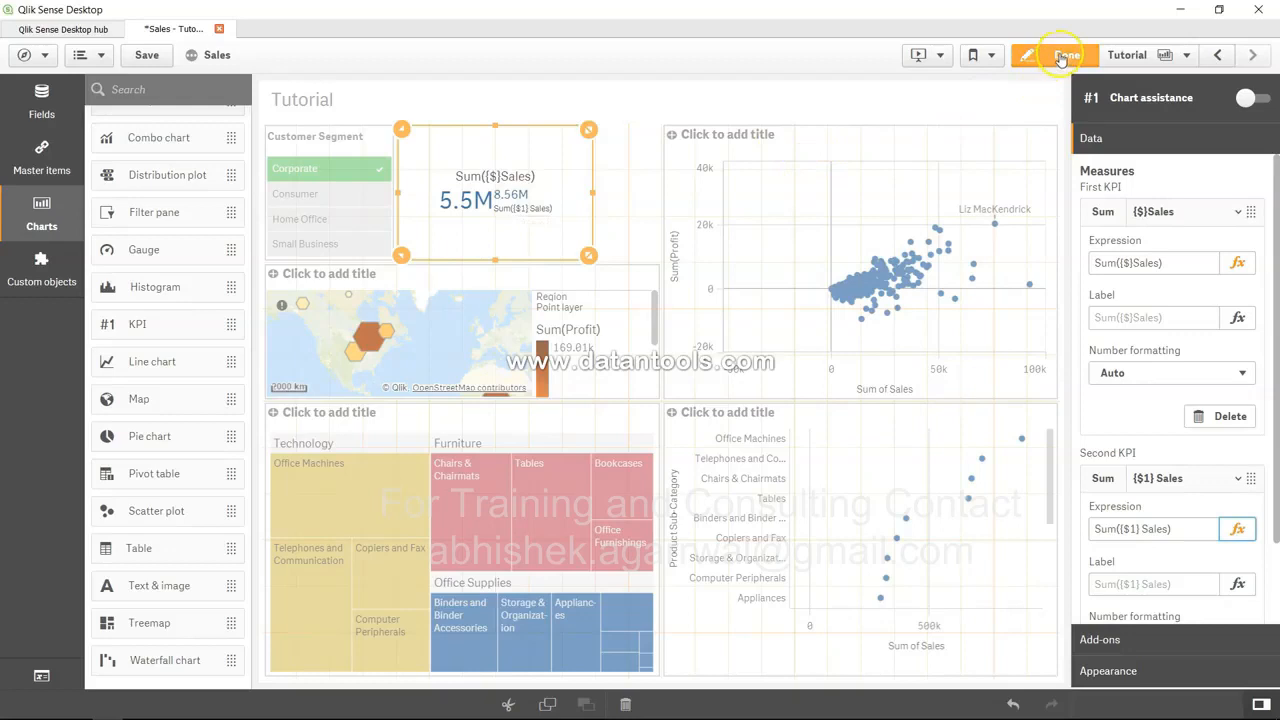
pyautogui.click(1058, 55)
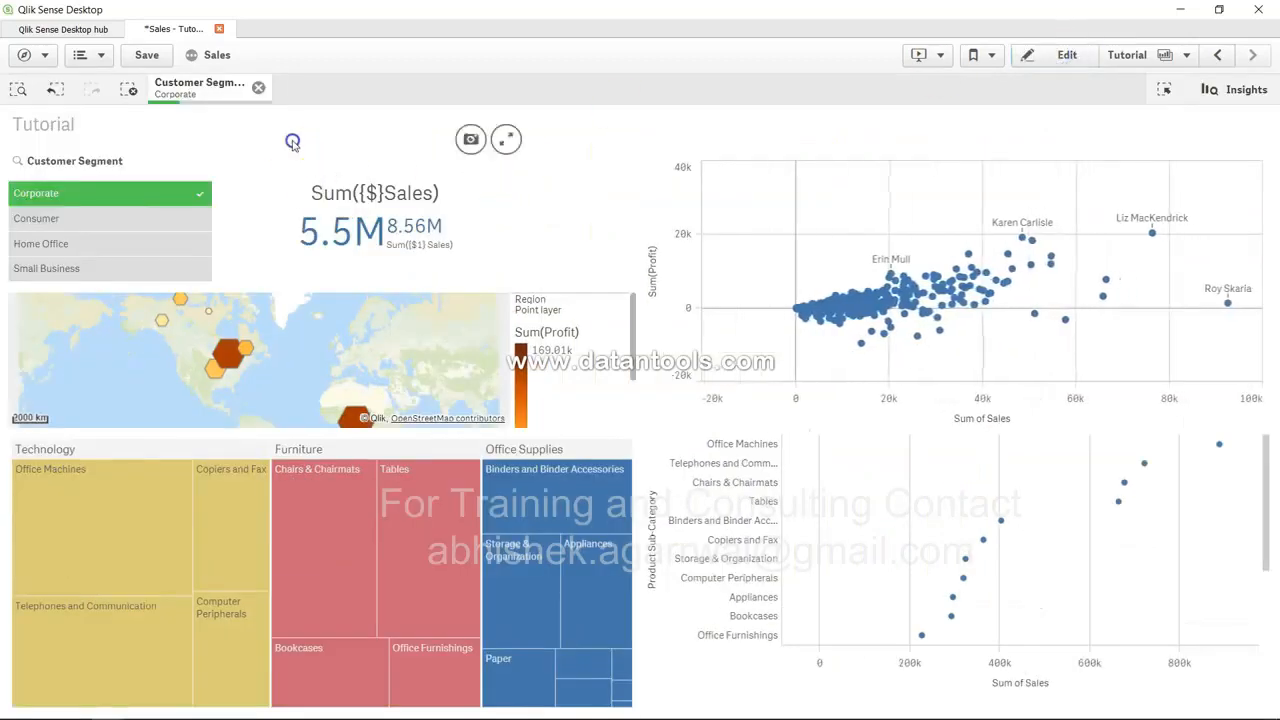
# Compare the two KPI values while clearing the Customer Segment filter, selecting Consumer, adding Corporate and deselecting Consumer
pyautogui.click(258, 88)
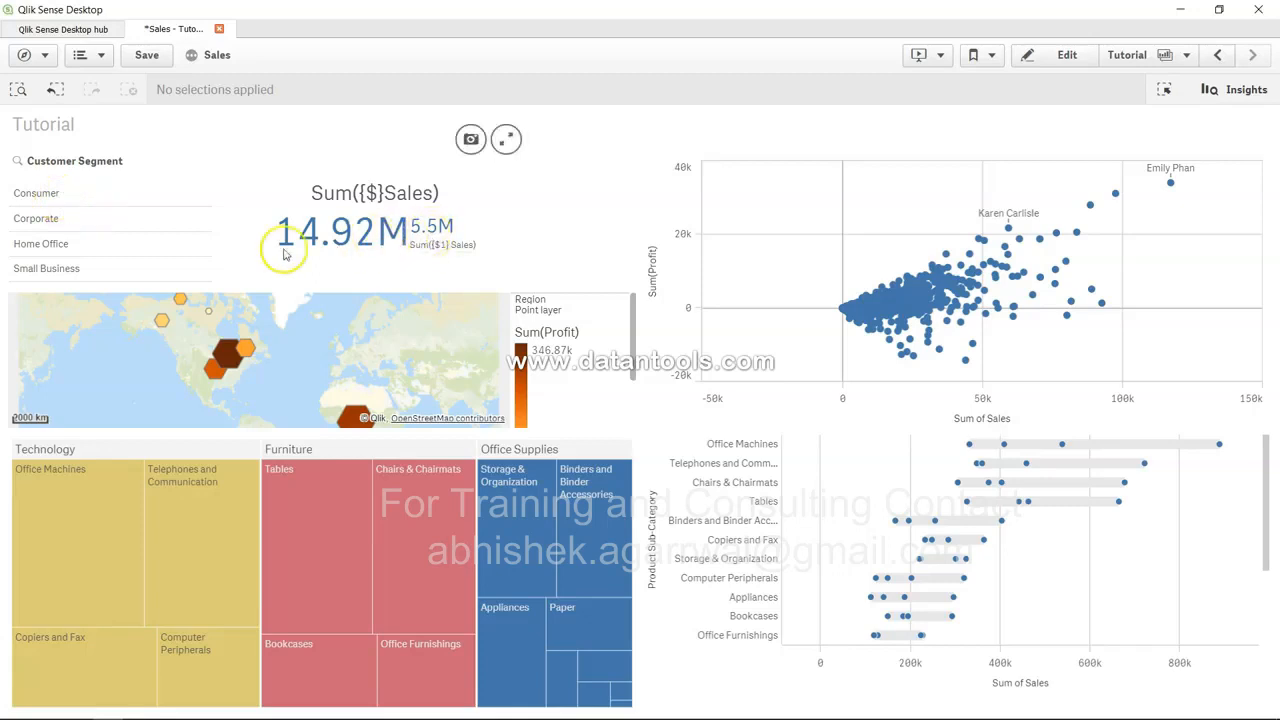
pyautogui.click(46, 200)
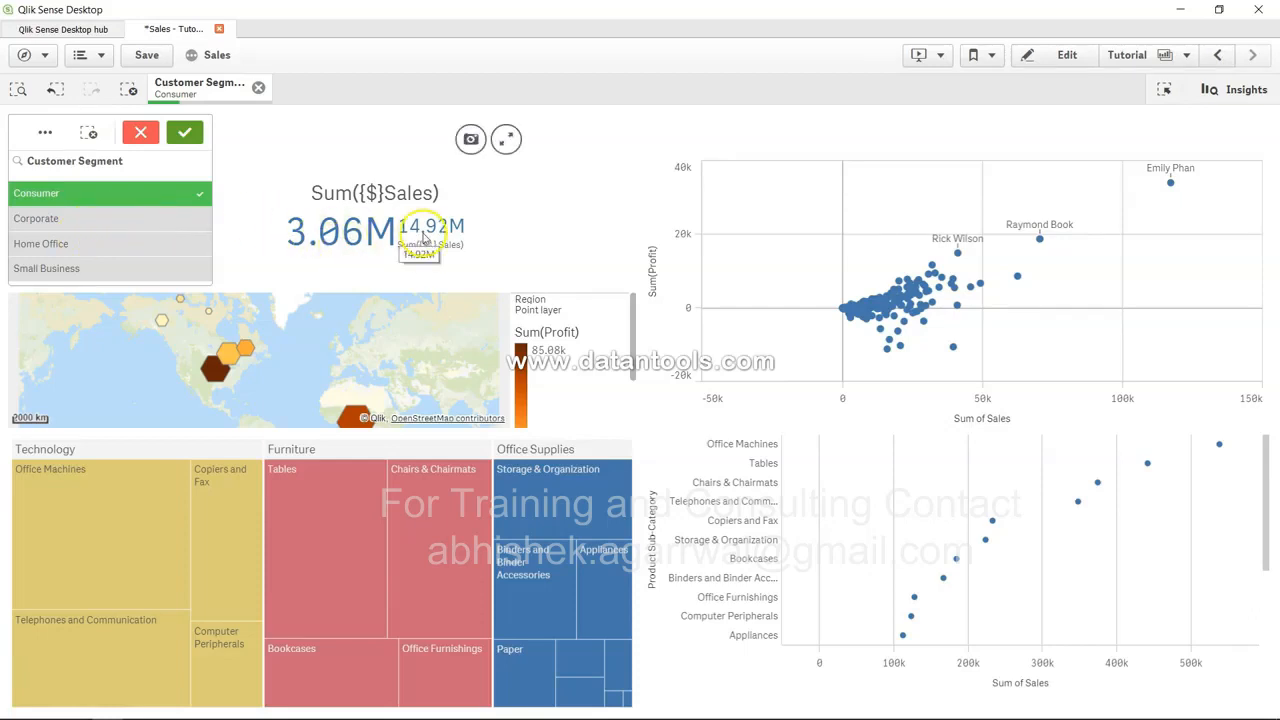
pyautogui.click(113, 224)
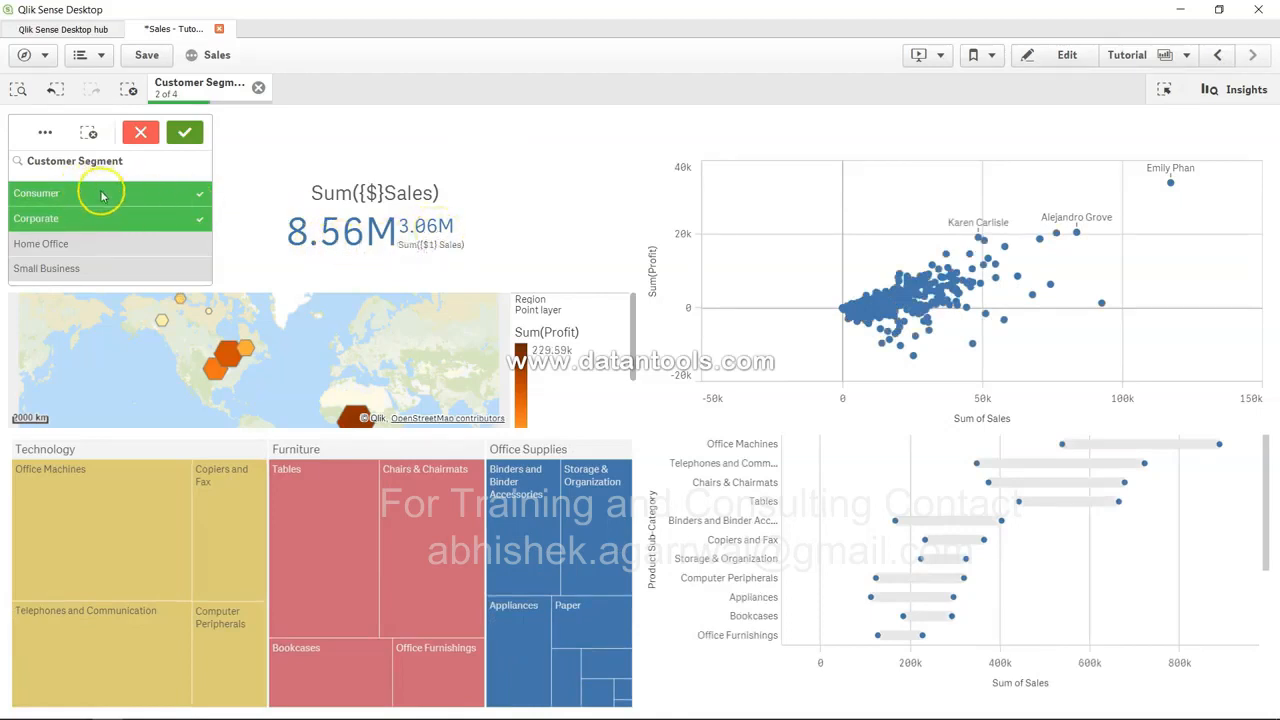
pyautogui.click(186, 191)
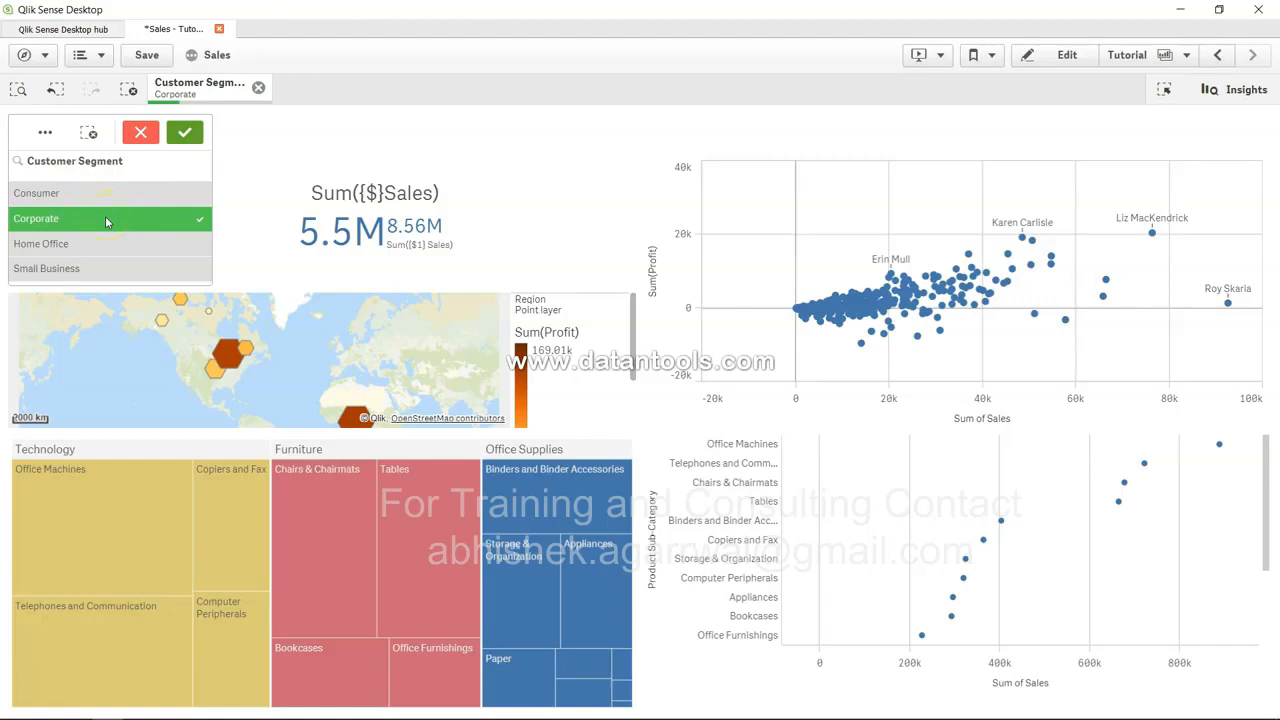
pyautogui.click(416, 250)
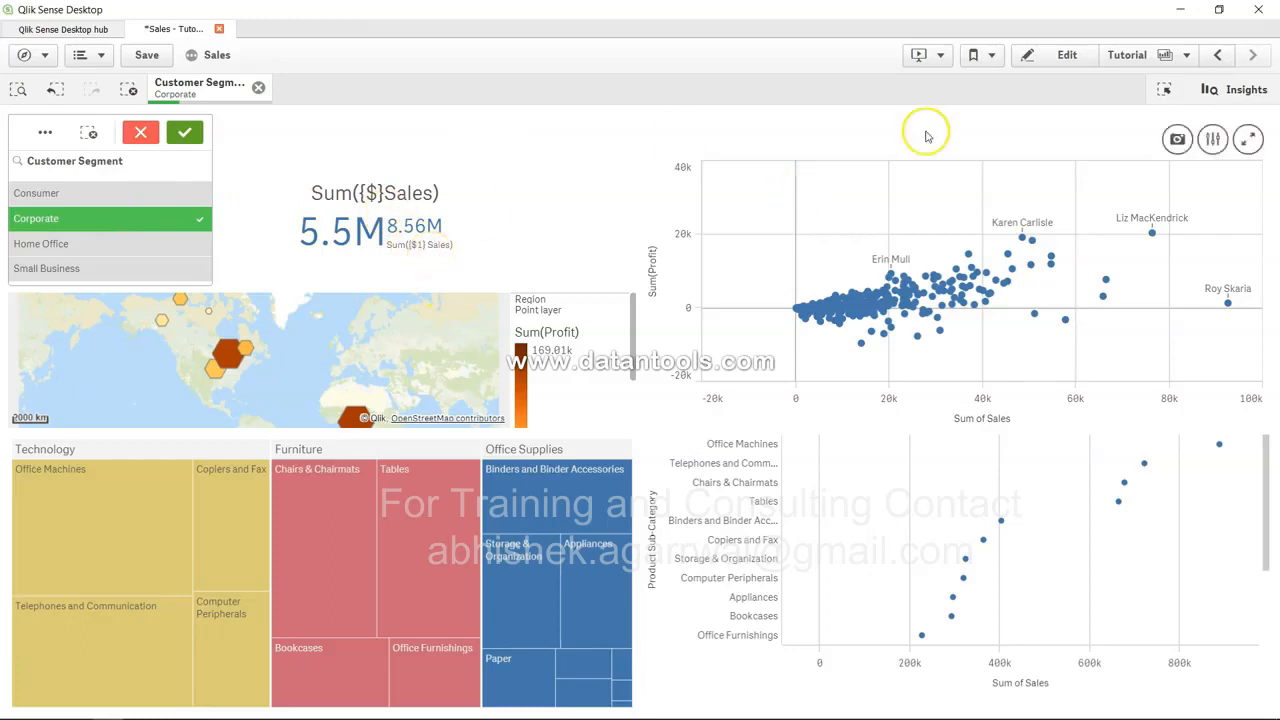
# Set the KPI's second measure to Sum({$2} Sales) and its first to Sum({$1}Sales), and finish editing the sheet
pyautogui.click(1065, 54)
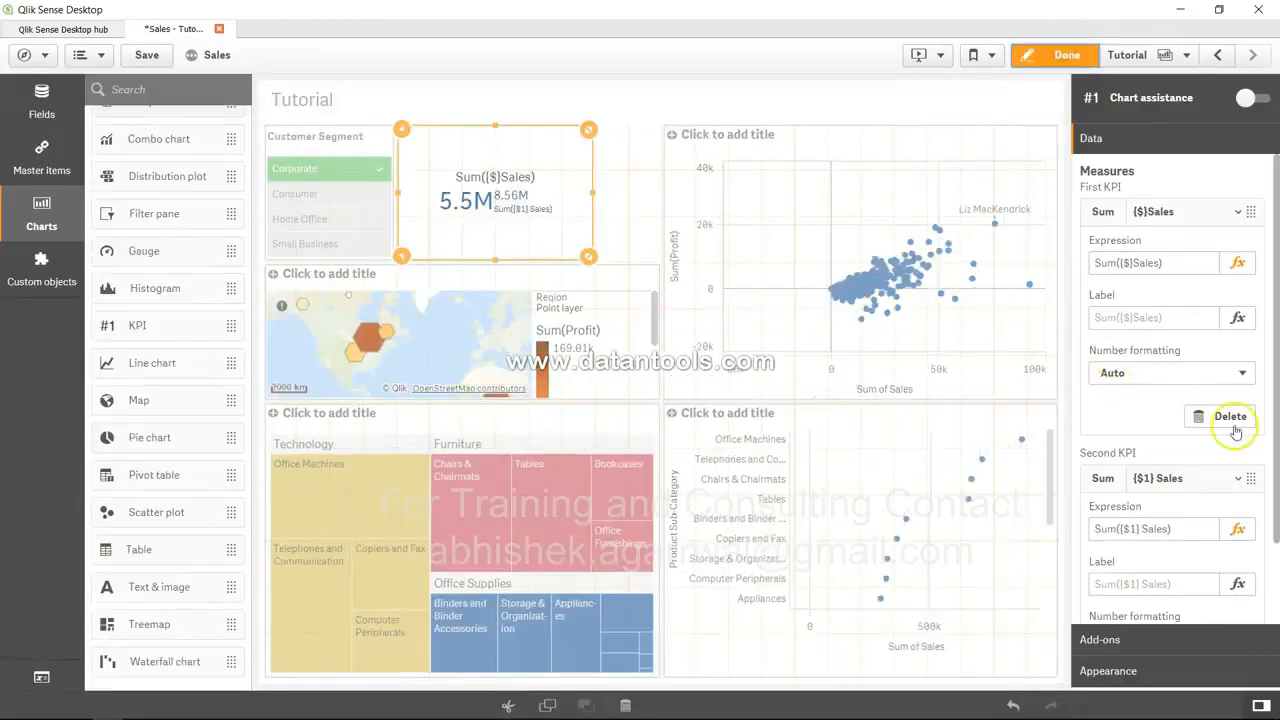
pyautogui.click(1140, 530)
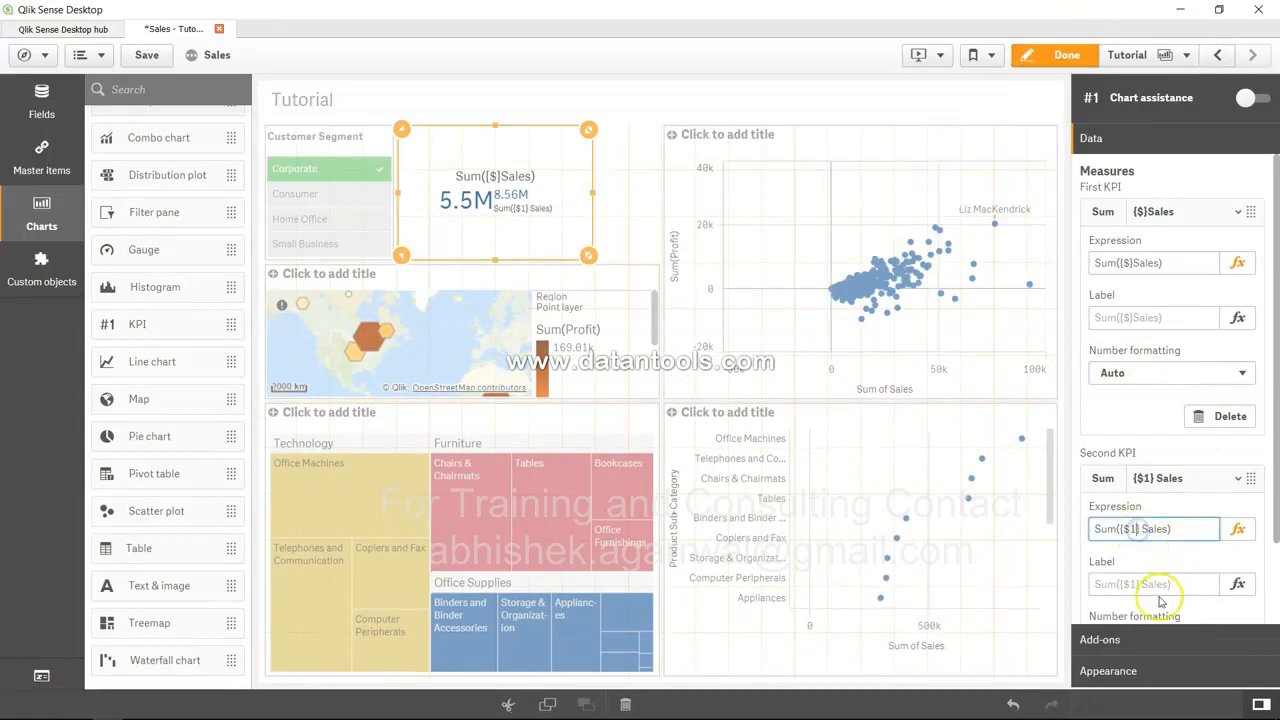
pyautogui.press('BackSpace')
pyautogui.write('2')
pyautogui.click(1127, 263)
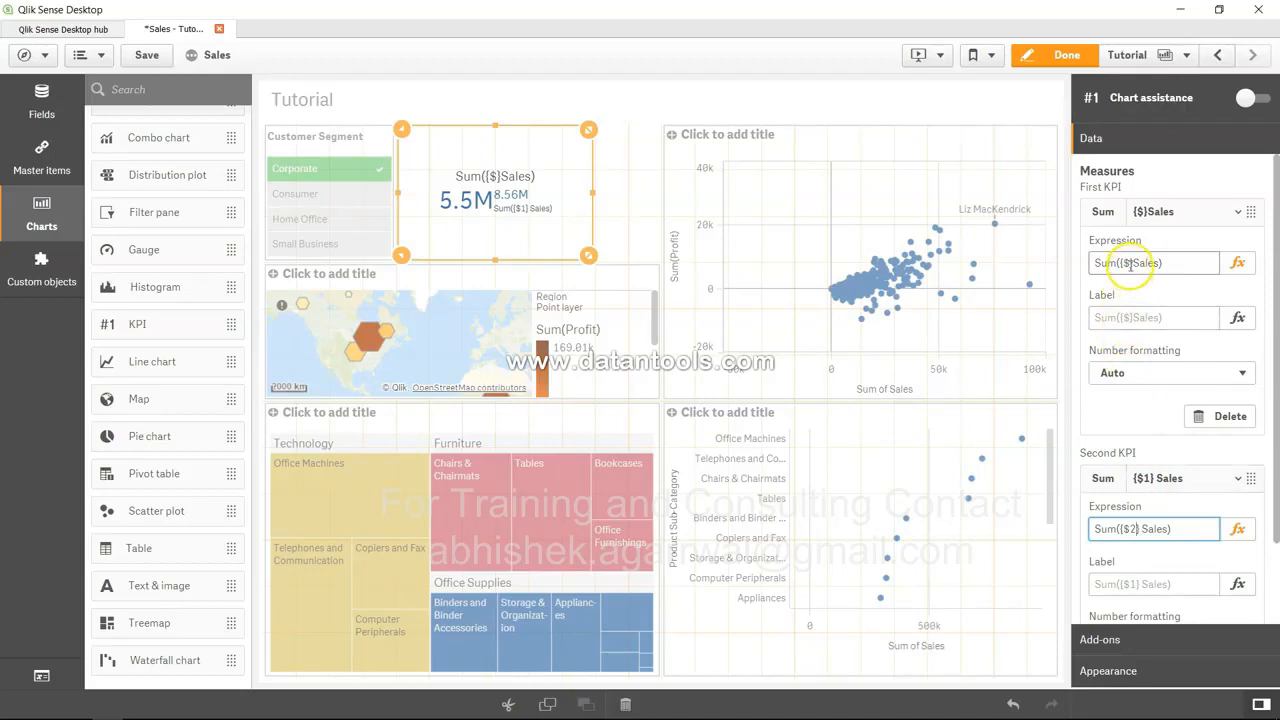
pyautogui.write('1')
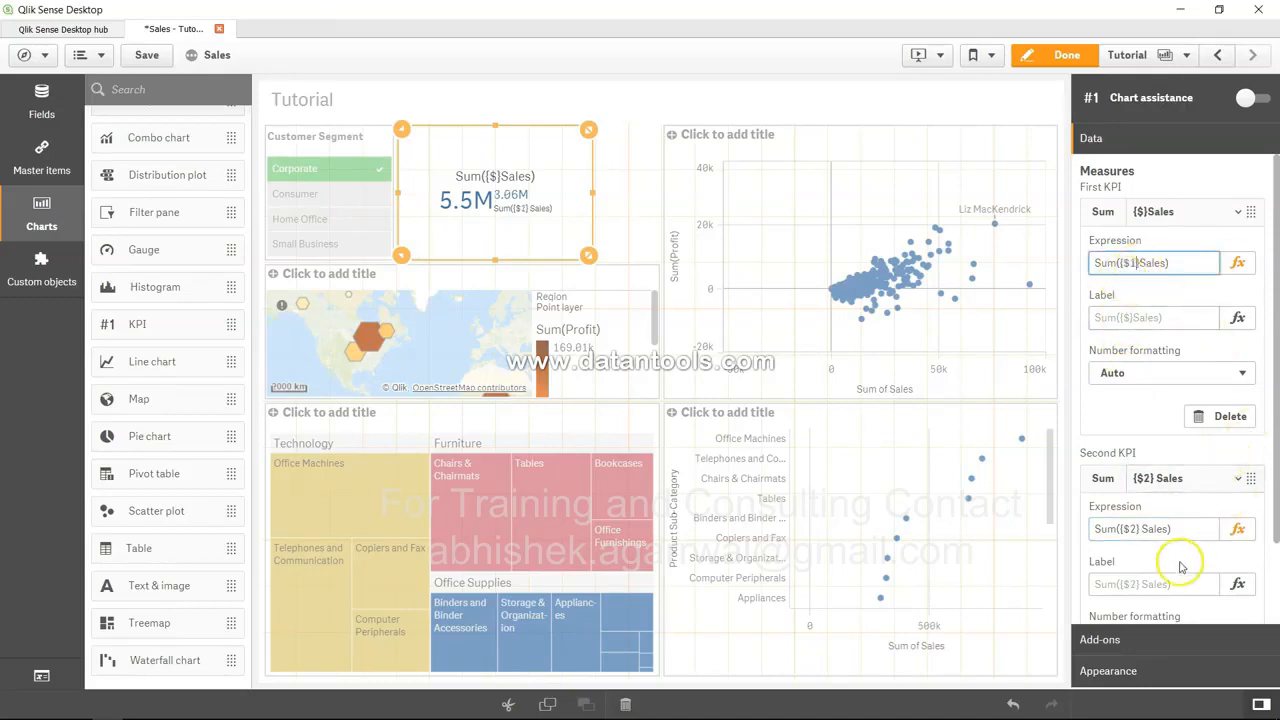
pyautogui.click(1190, 529)
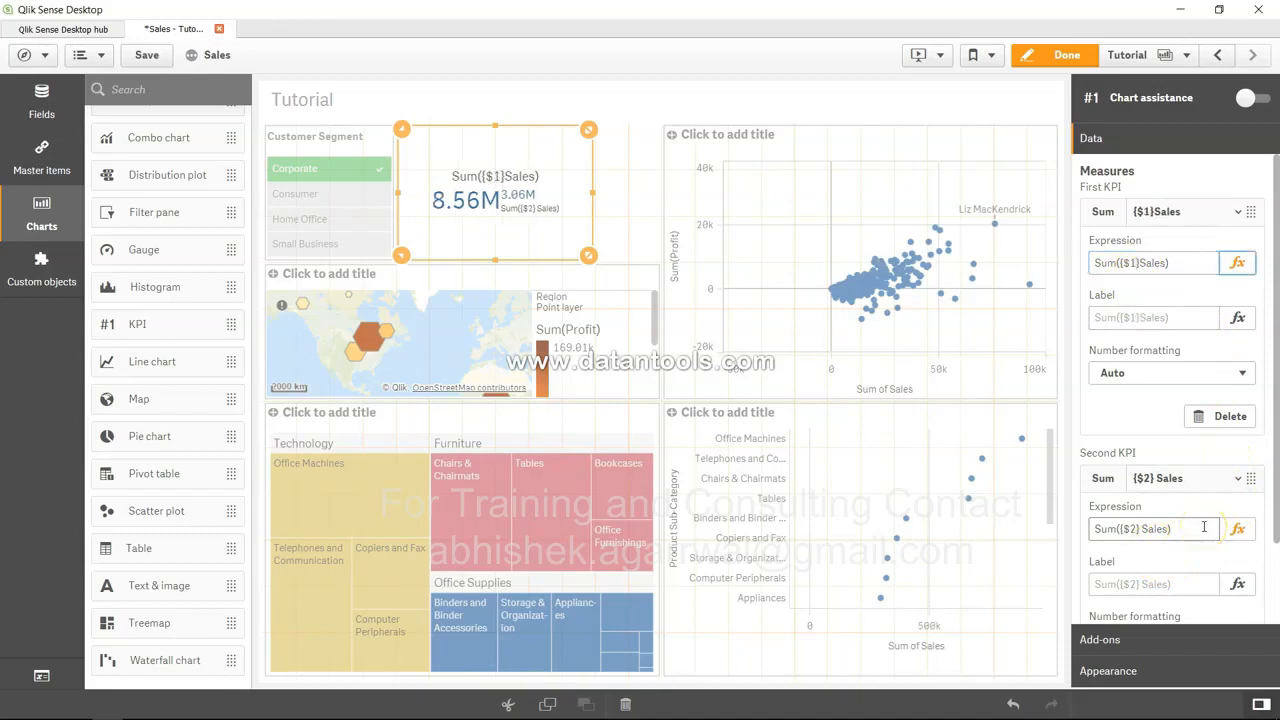
pyautogui.click(1053, 68)
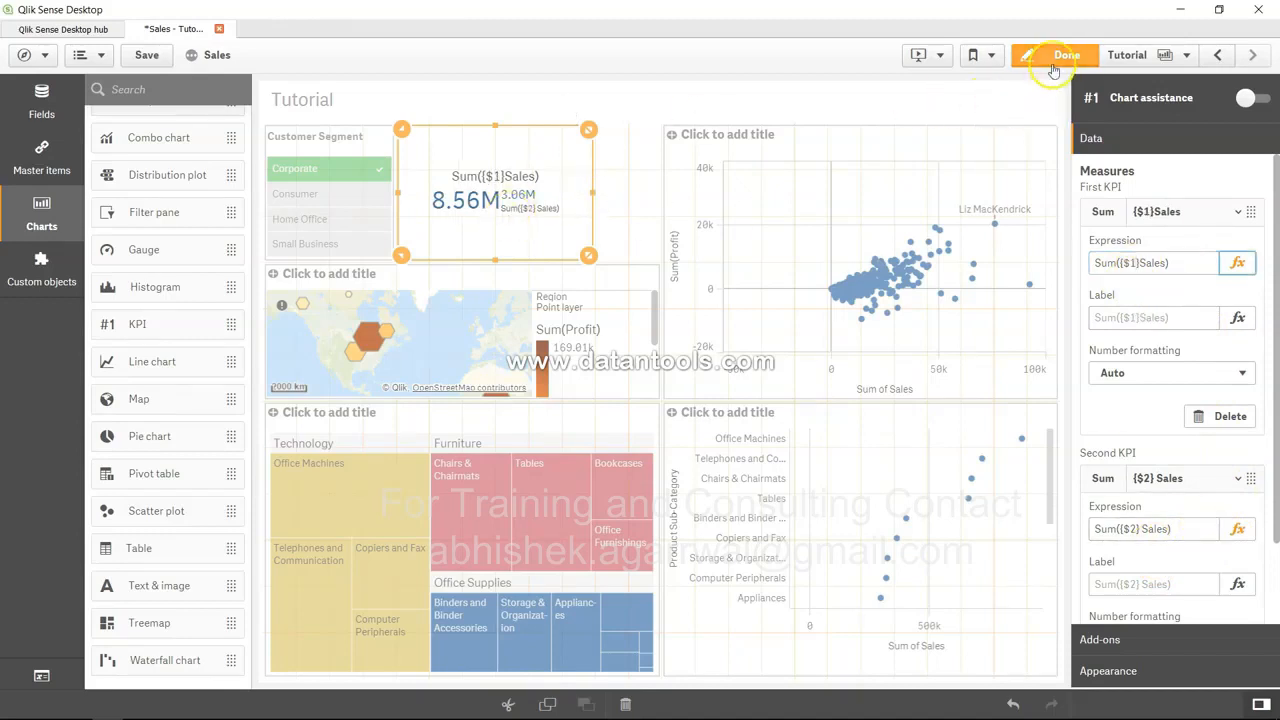
# Add Consumer, Home Office and Small Business one by one to the Customer Segment selection to examine the KPI values
pyautogui.click(157, 219)
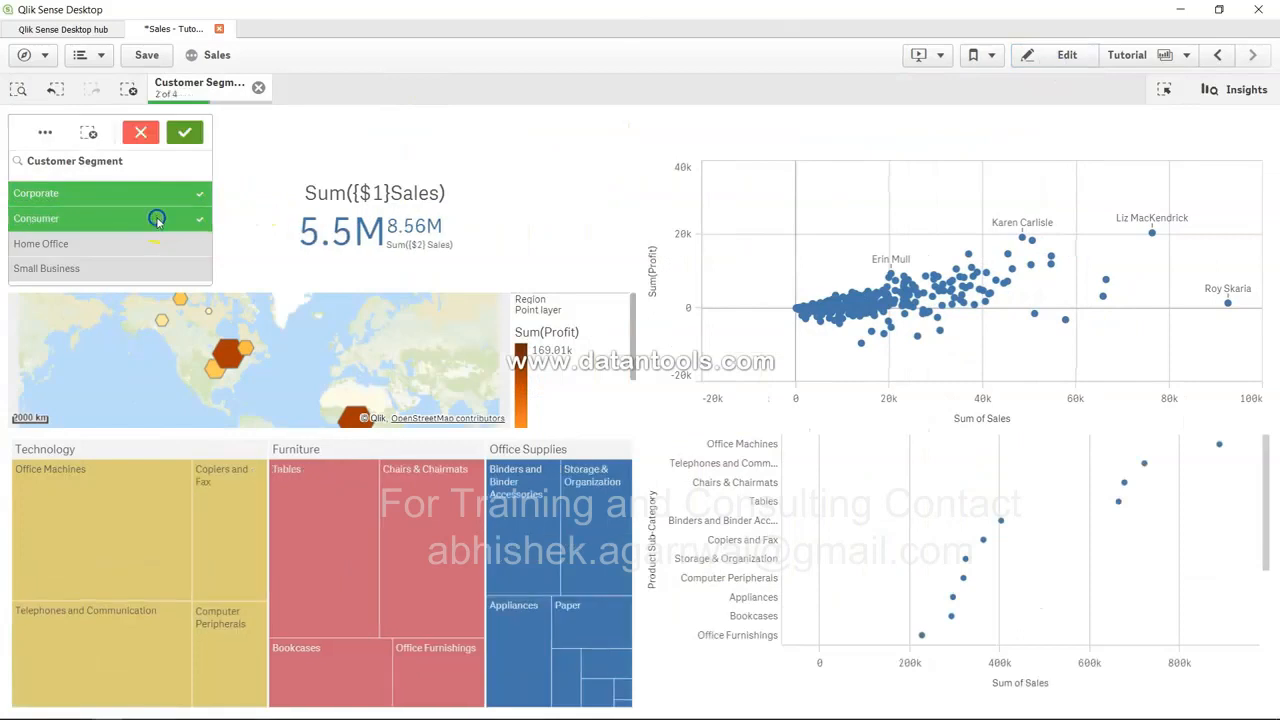
pyautogui.click(157, 243)
pyautogui.click(154, 268)
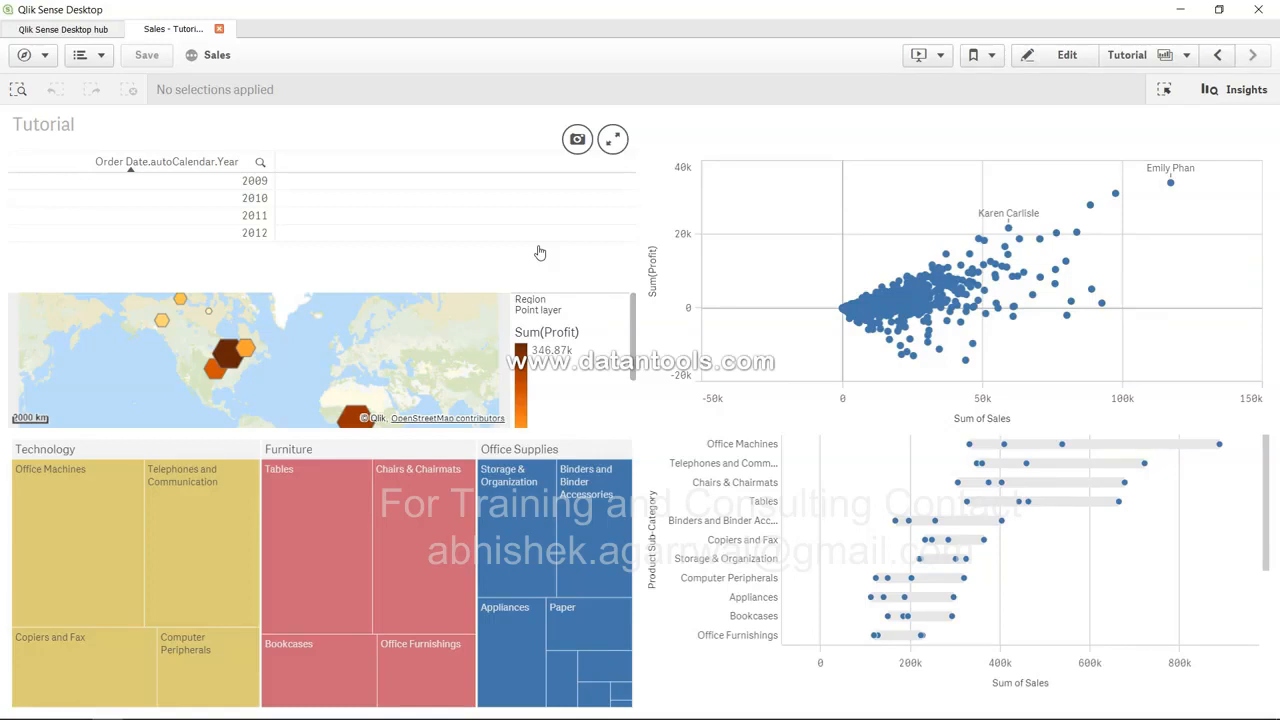
# Start editing the Tutorial sheet and delete the Order Date year table above the map
pyautogui.click(739, 118)
pyautogui.click(1054, 60)
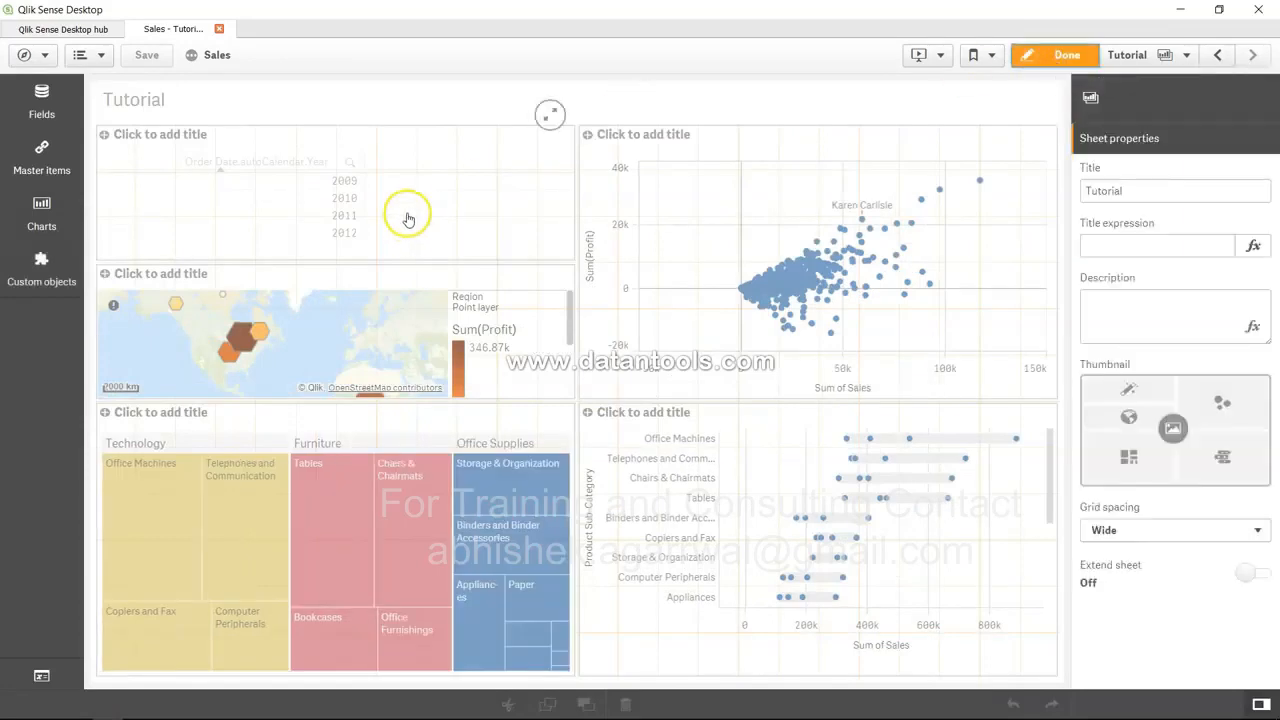
pyautogui.click(414, 213)
pyautogui.press('Delete')
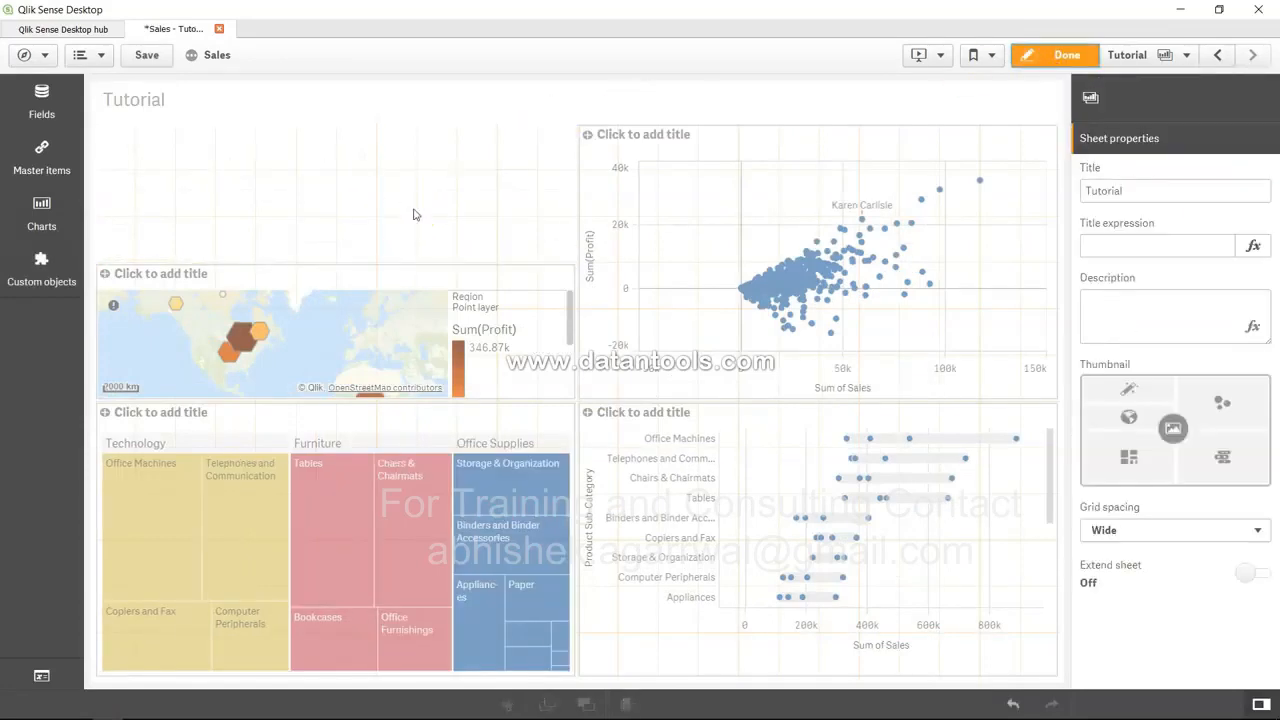
# Add a KPI object above the map, widen it, and give it the measure Sum(Sales)
pyautogui.click(42, 215)
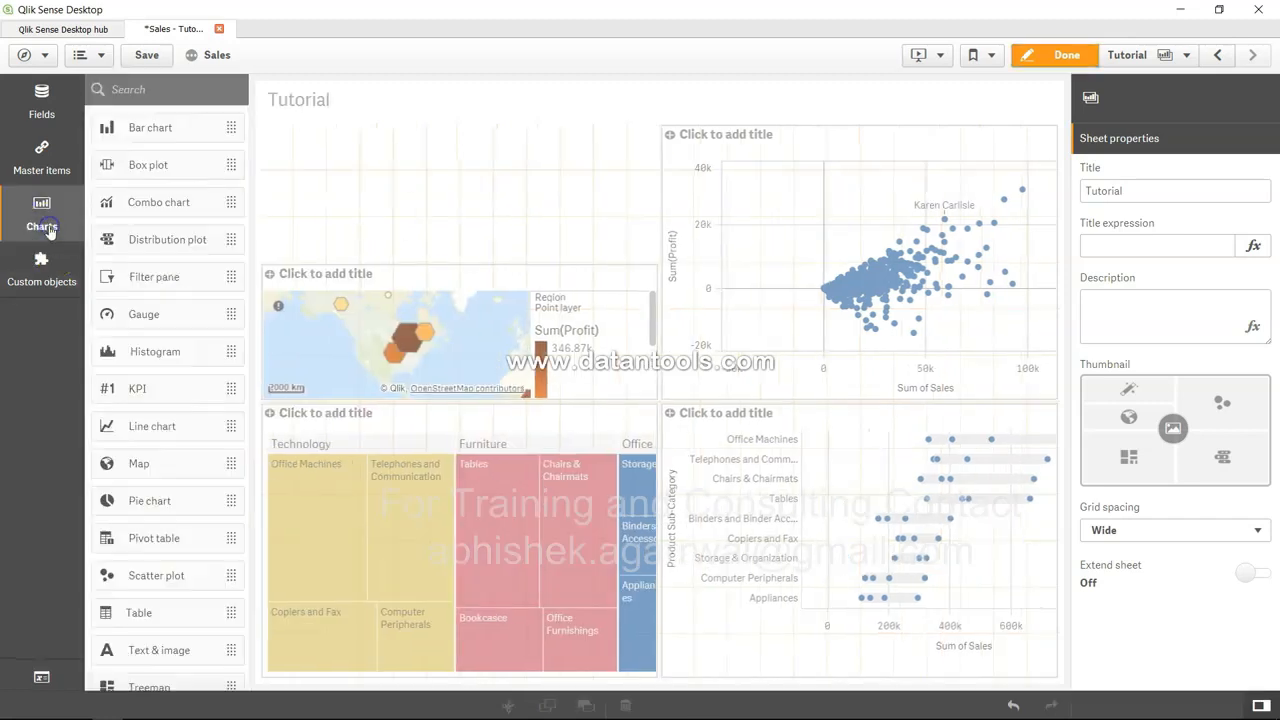
pyautogui.moveTo(163, 394); pyautogui.dragTo(347, 197)
pyautogui.moveTo(182, 389); pyautogui.dragTo(348, 168)
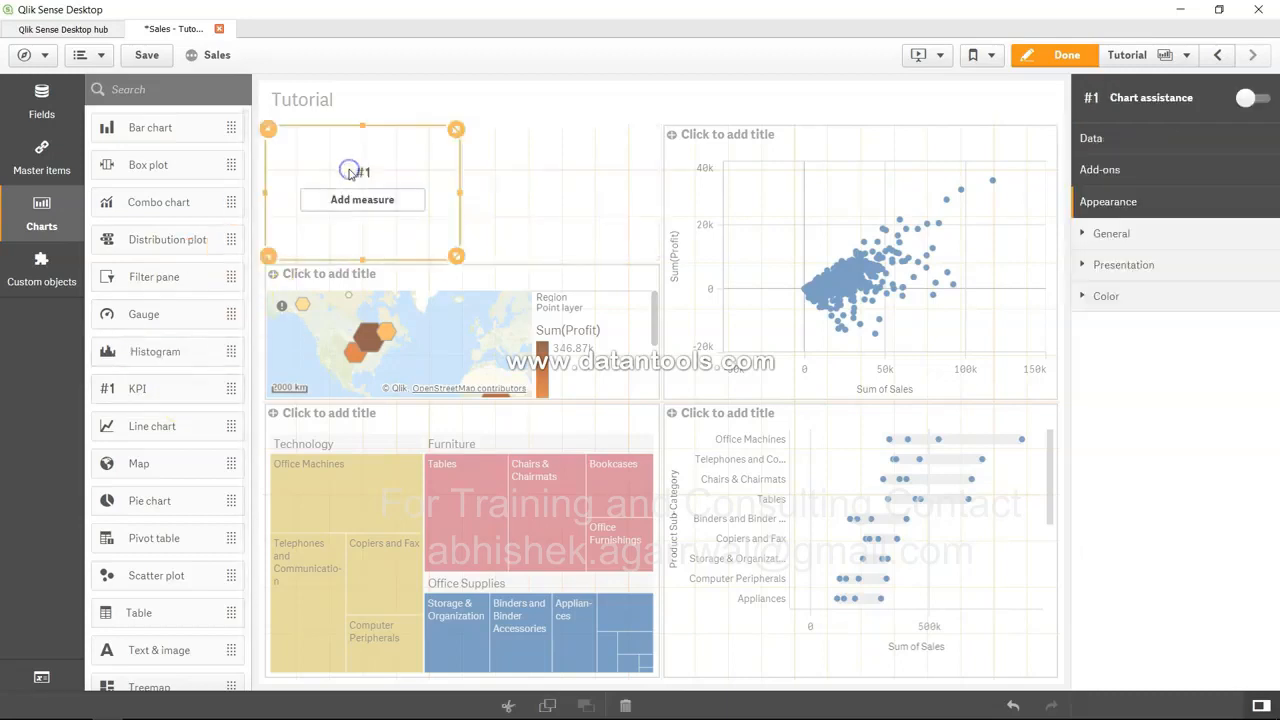
pyautogui.moveTo(457, 193); pyautogui.dragTo(553, 187)
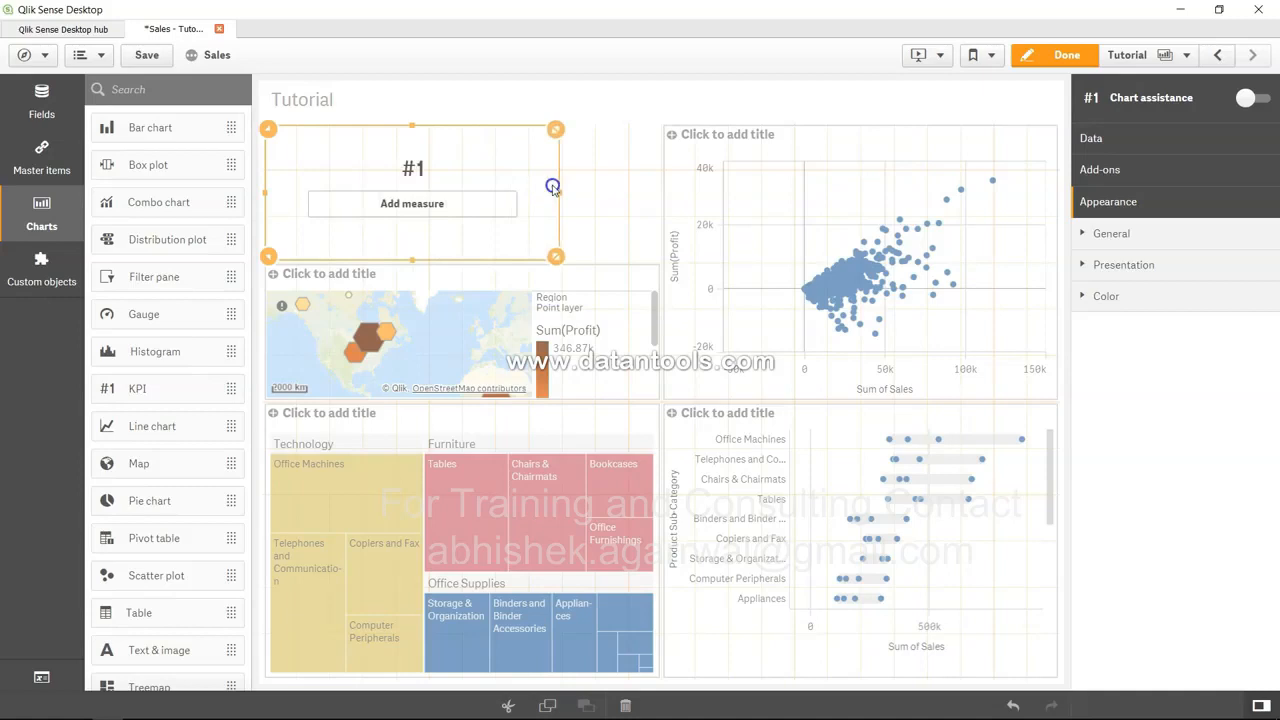
pyautogui.click(453, 207)
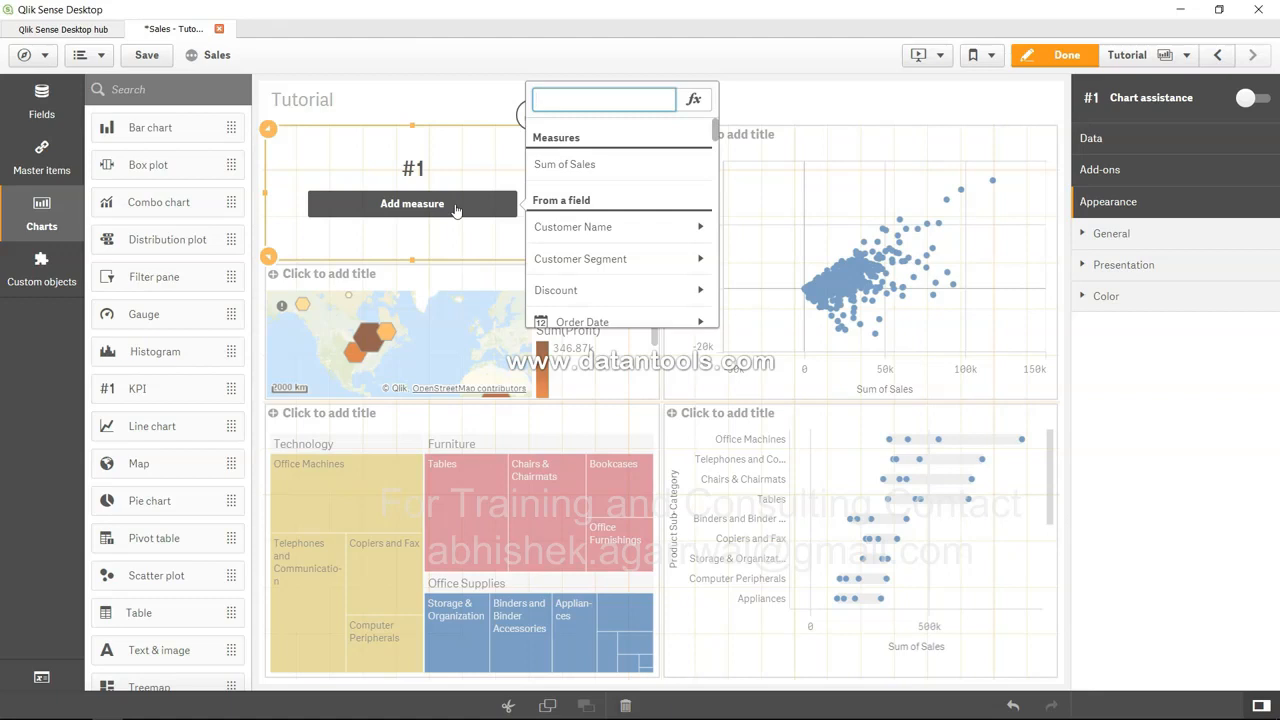
pyautogui.write('Sum')
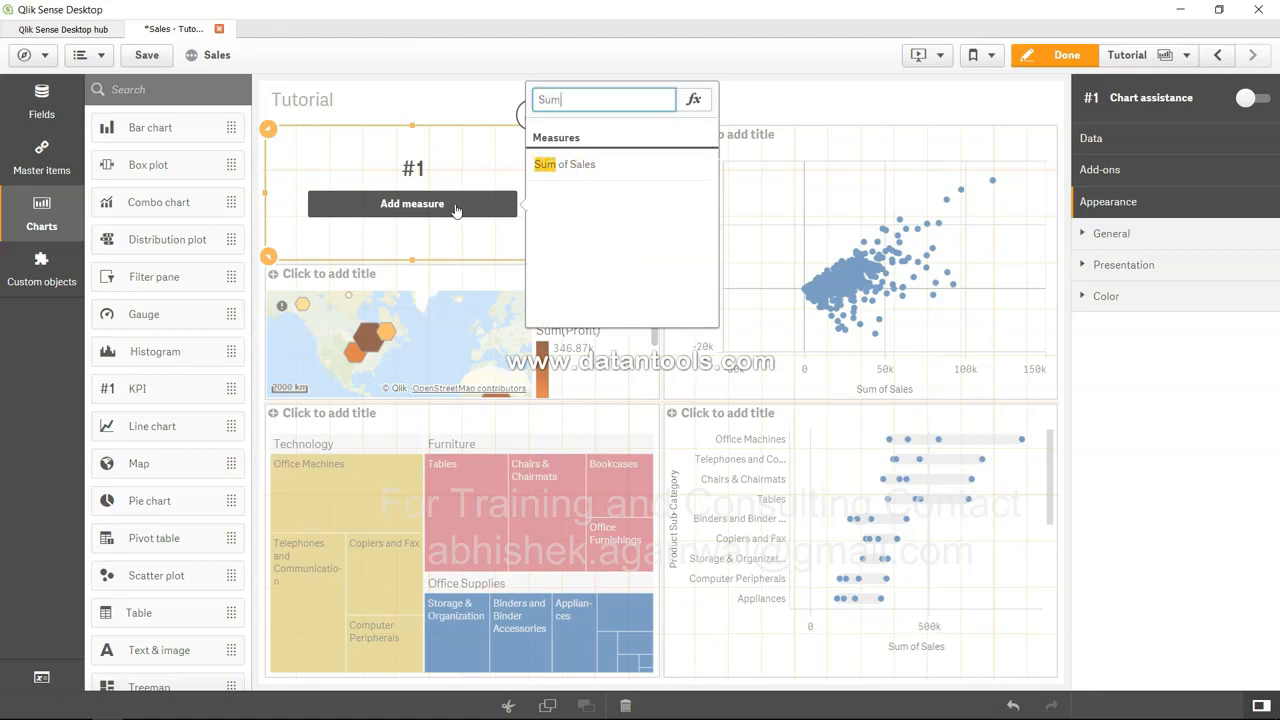
pyautogui.write('(Sales)')
pyautogui.press('Return')
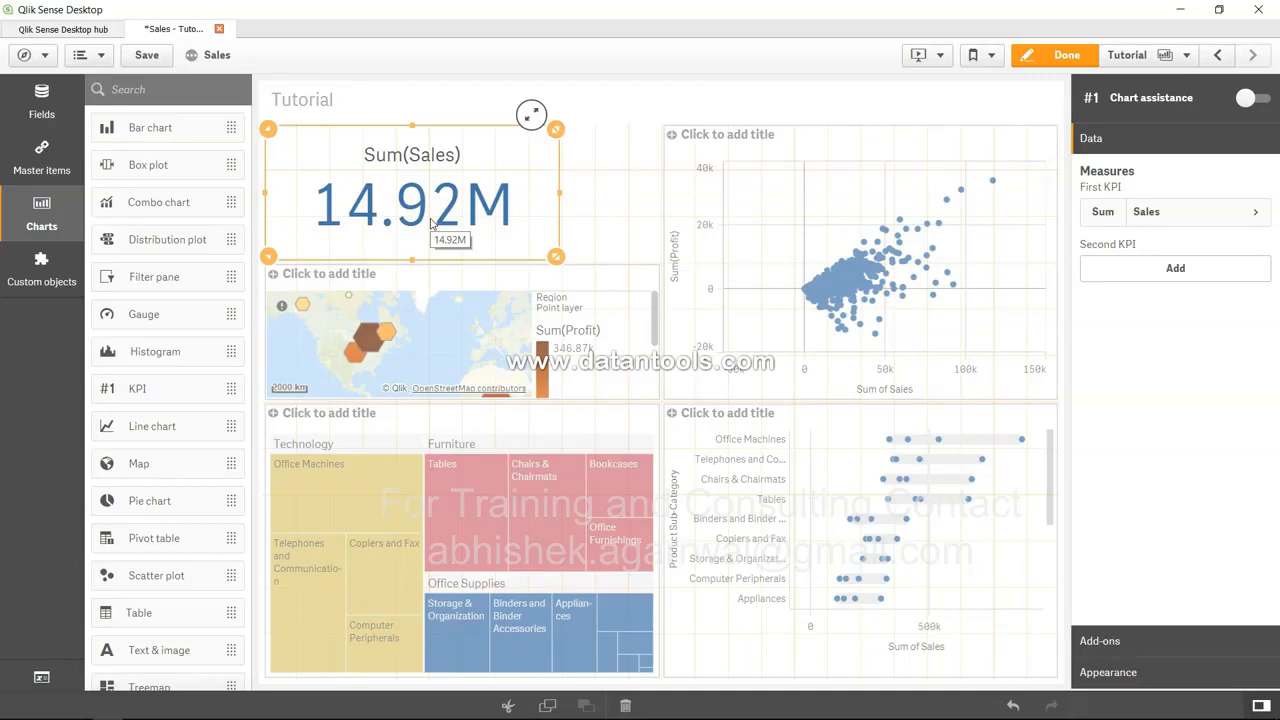
# Place a filter pane beside the KPI, widen the KPI slightly, and add Customer Segment as the pane's dimension
pyautogui.moveTo(316, 161); pyautogui.dragTo(343, 162)
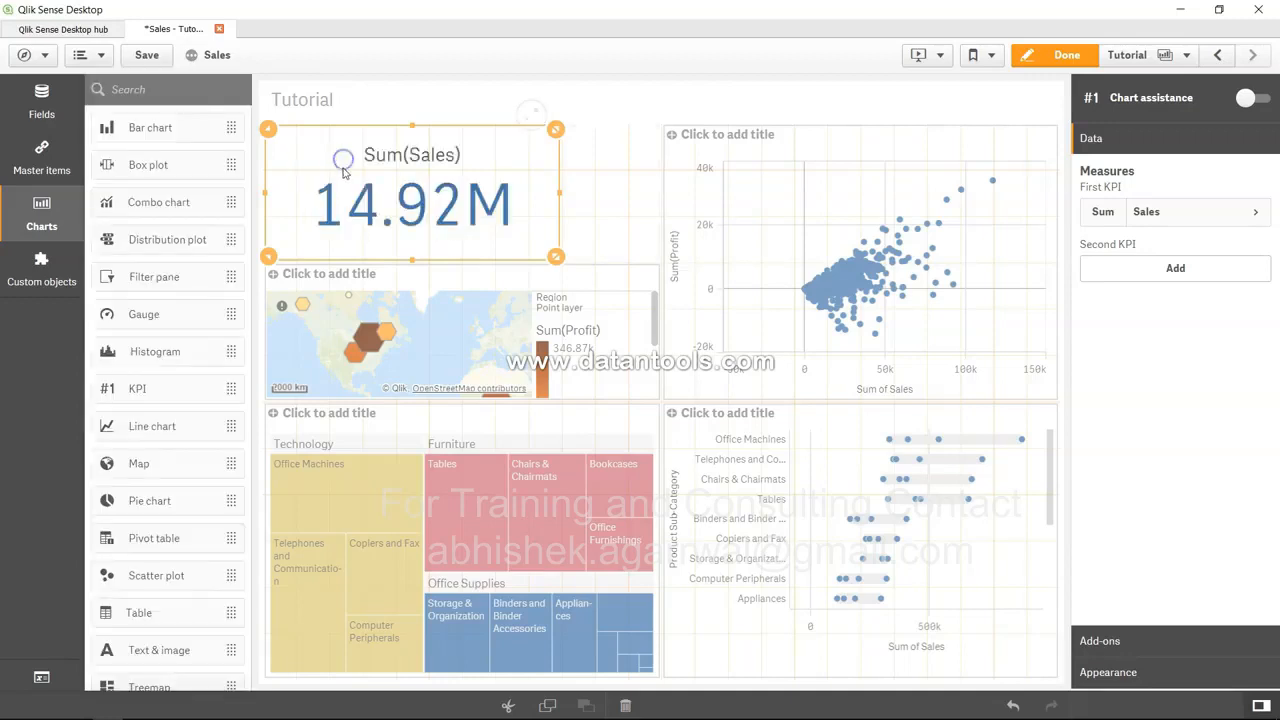
pyautogui.scroll(-2, 160, 478)
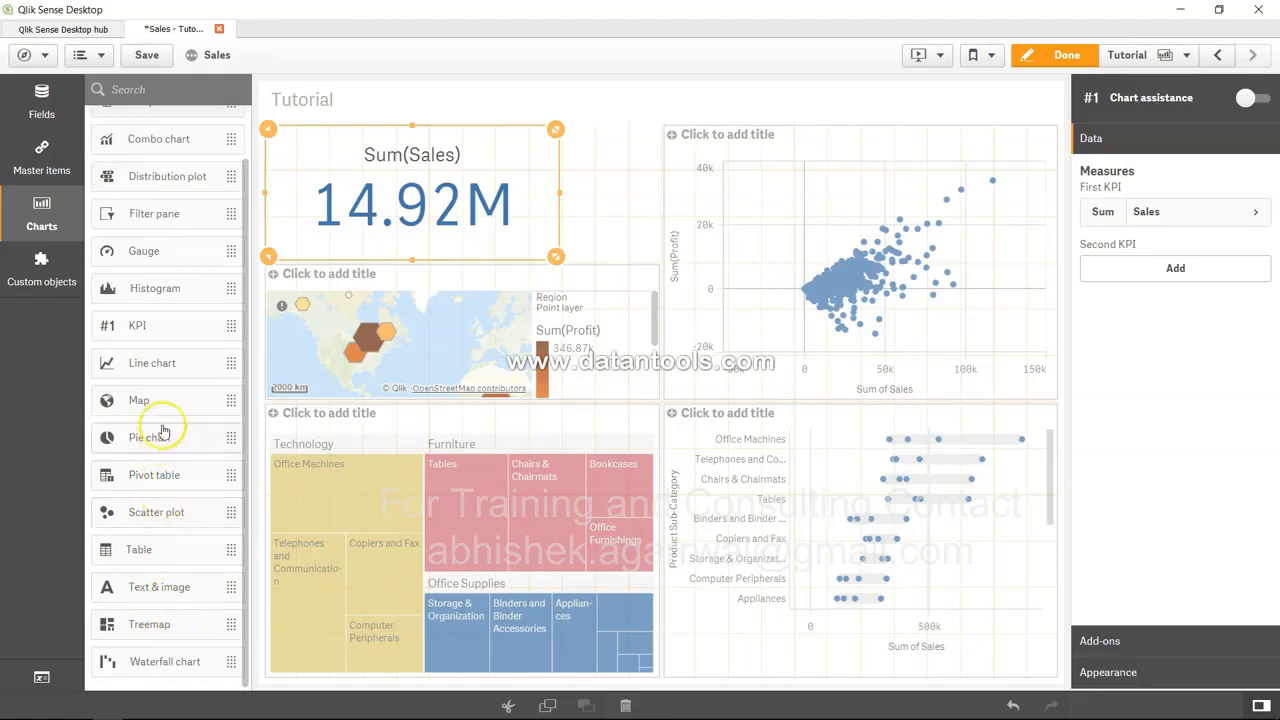
pyautogui.moveTo(176, 227); pyautogui.dragTo(280, 192)
pyautogui.click(558, 193)
pyautogui.moveTo(558, 193); pyautogui.dragTo(601, 190)
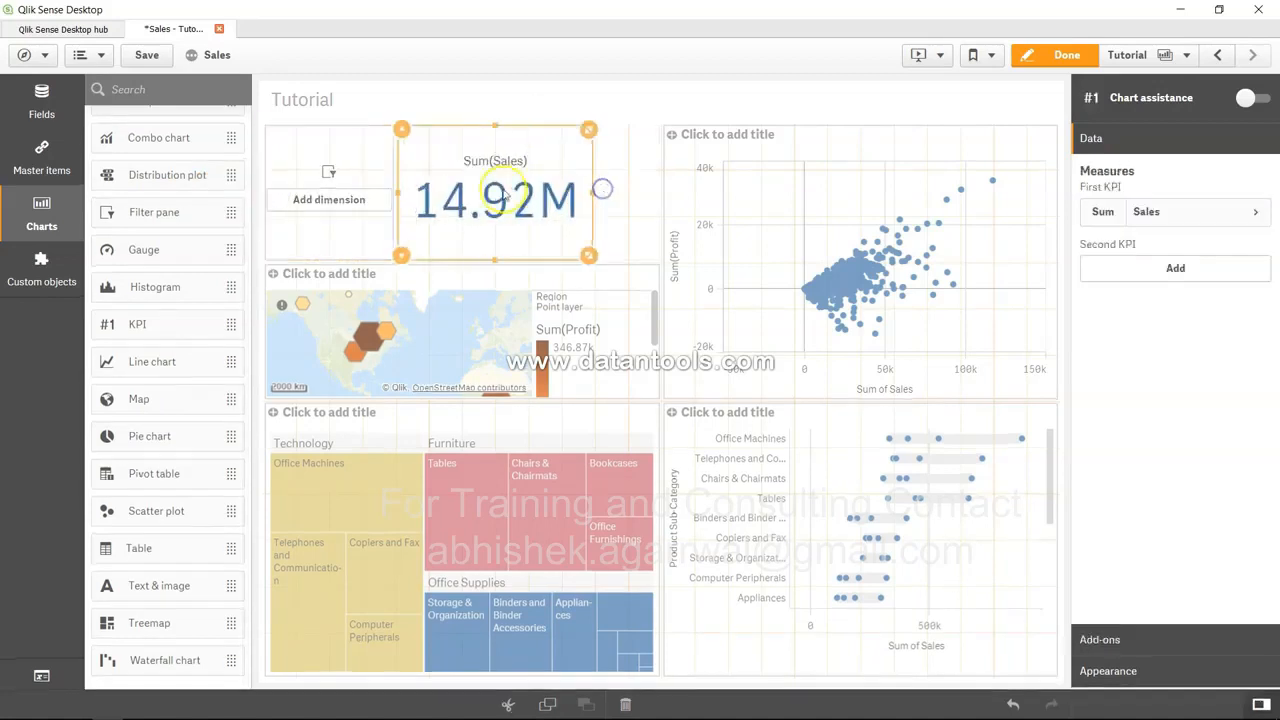
pyautogui.click(361, 203)
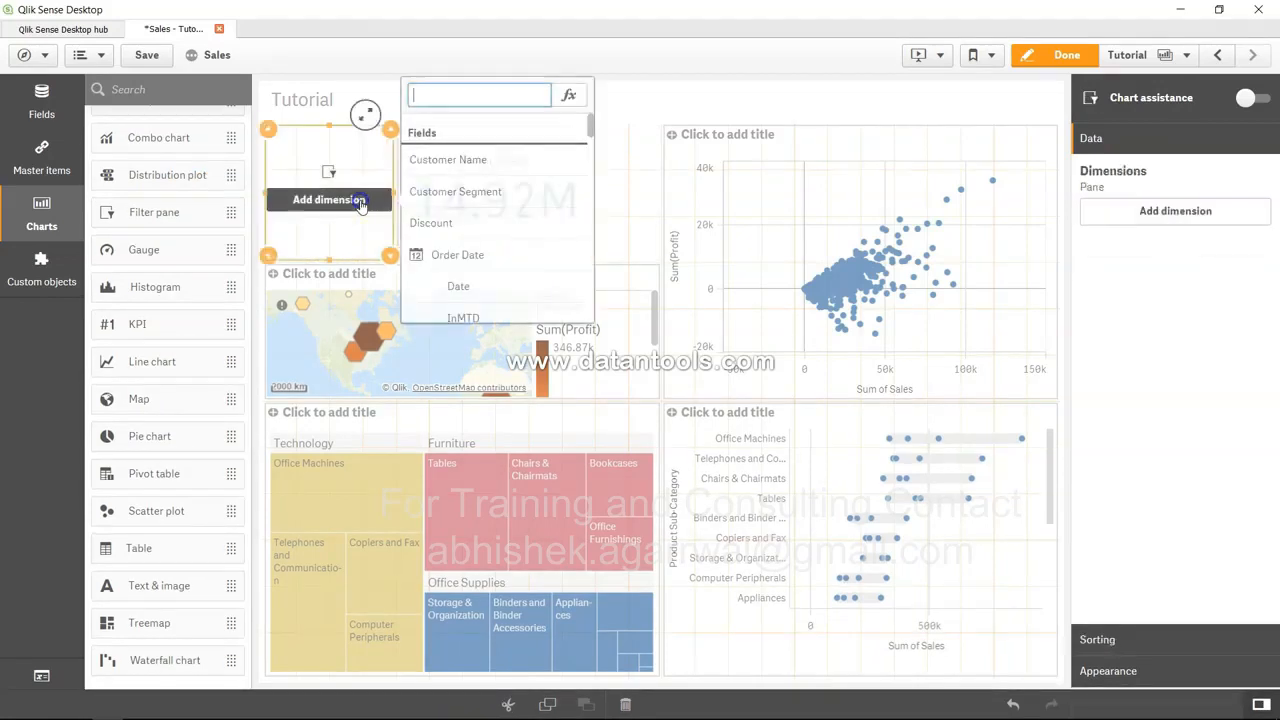
pyautogui.click(463, 193)
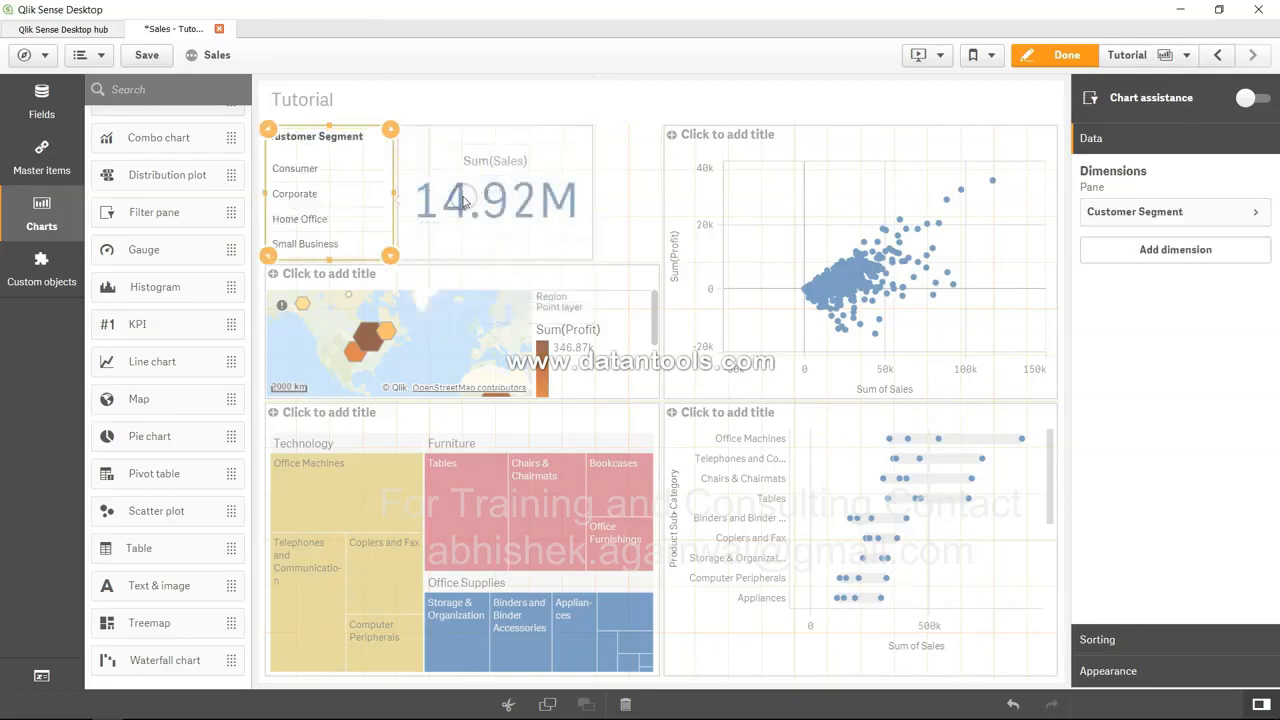
# Change the expression of the KPI's first measure to Sum({$}Sales)
pyautogui.click(508, 168)
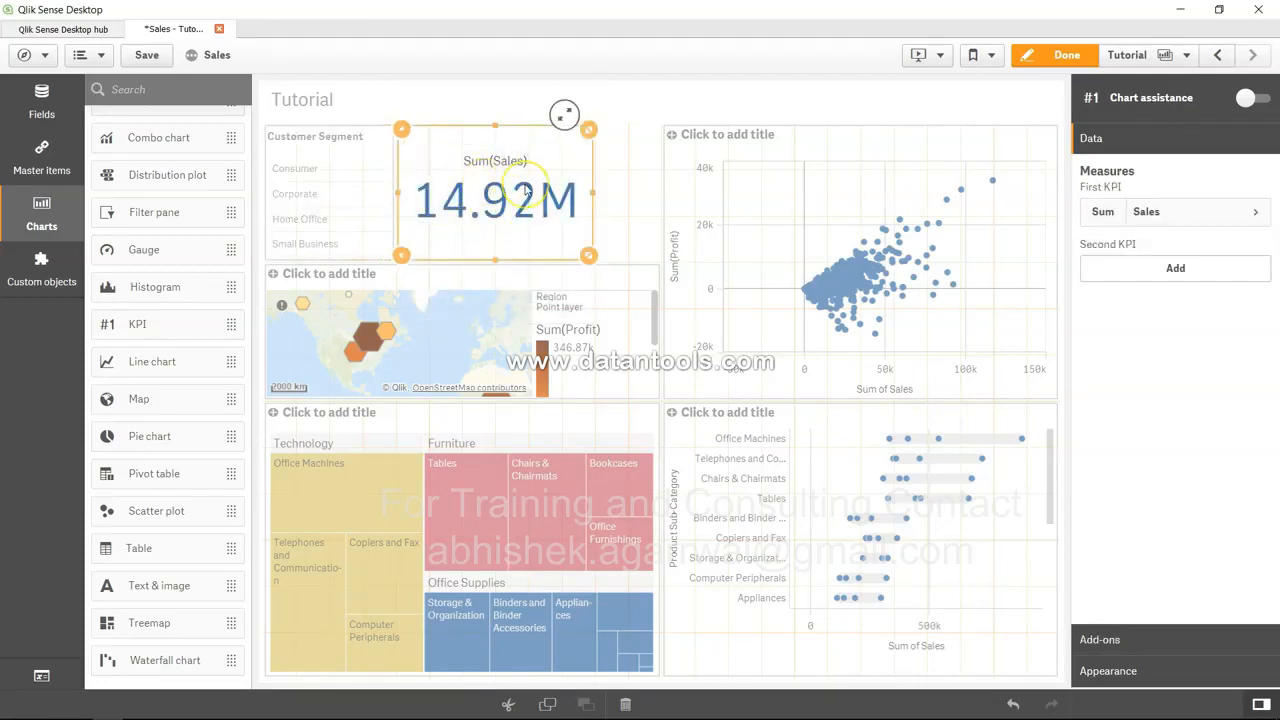
pyautogui.click(1257, 217)
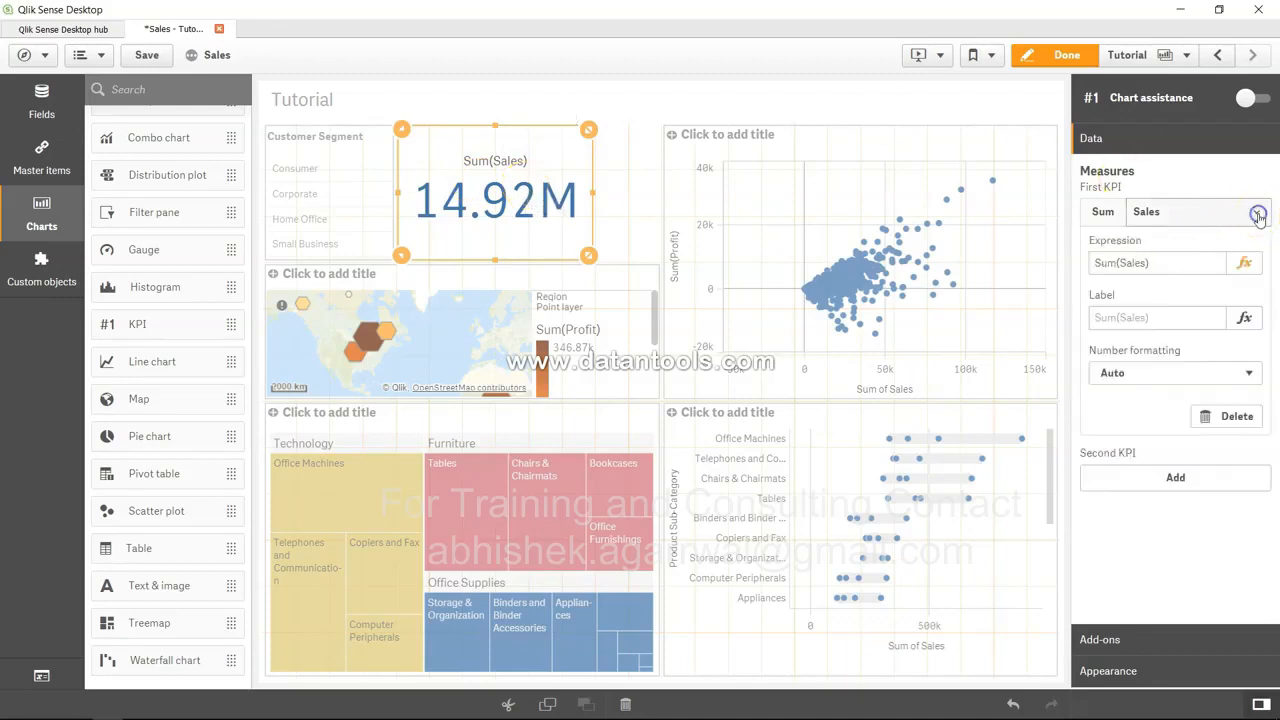
pyautogui.click(1119, 263)
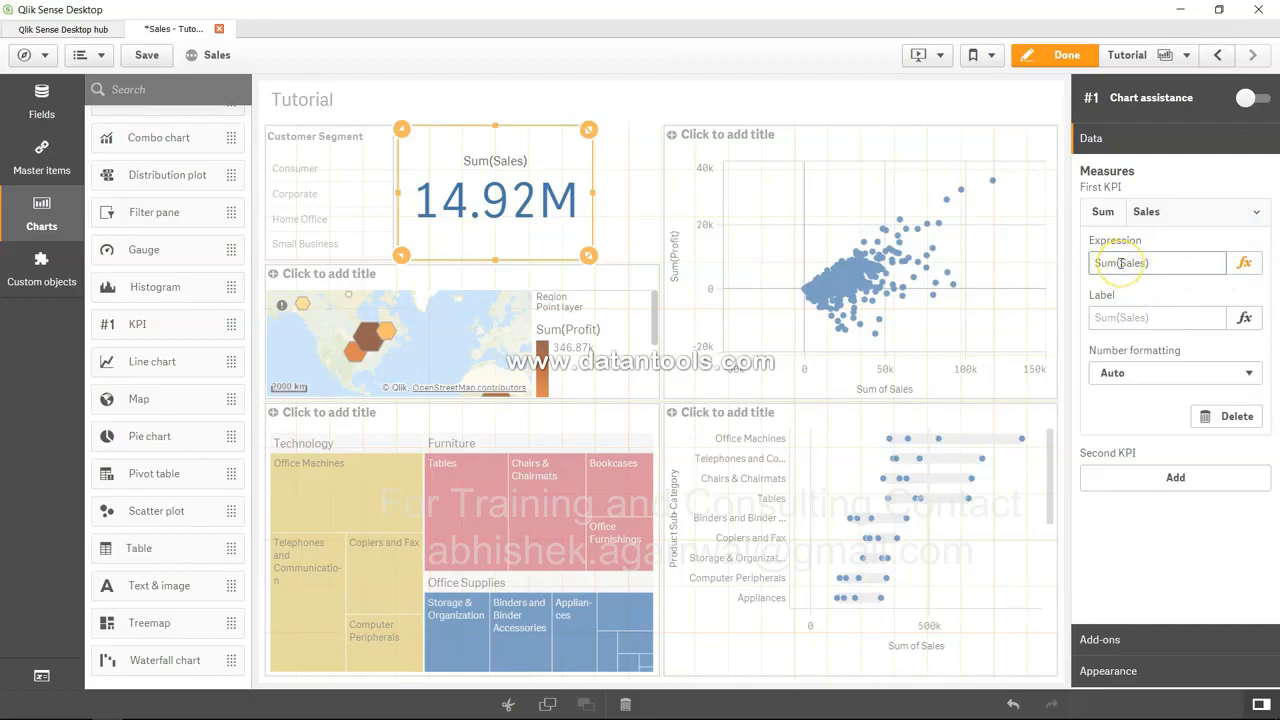
pyautogui.write('[')
pyautogui.write('$')
pyautogui.press('BackSpace')
pyautogui.write('$}')
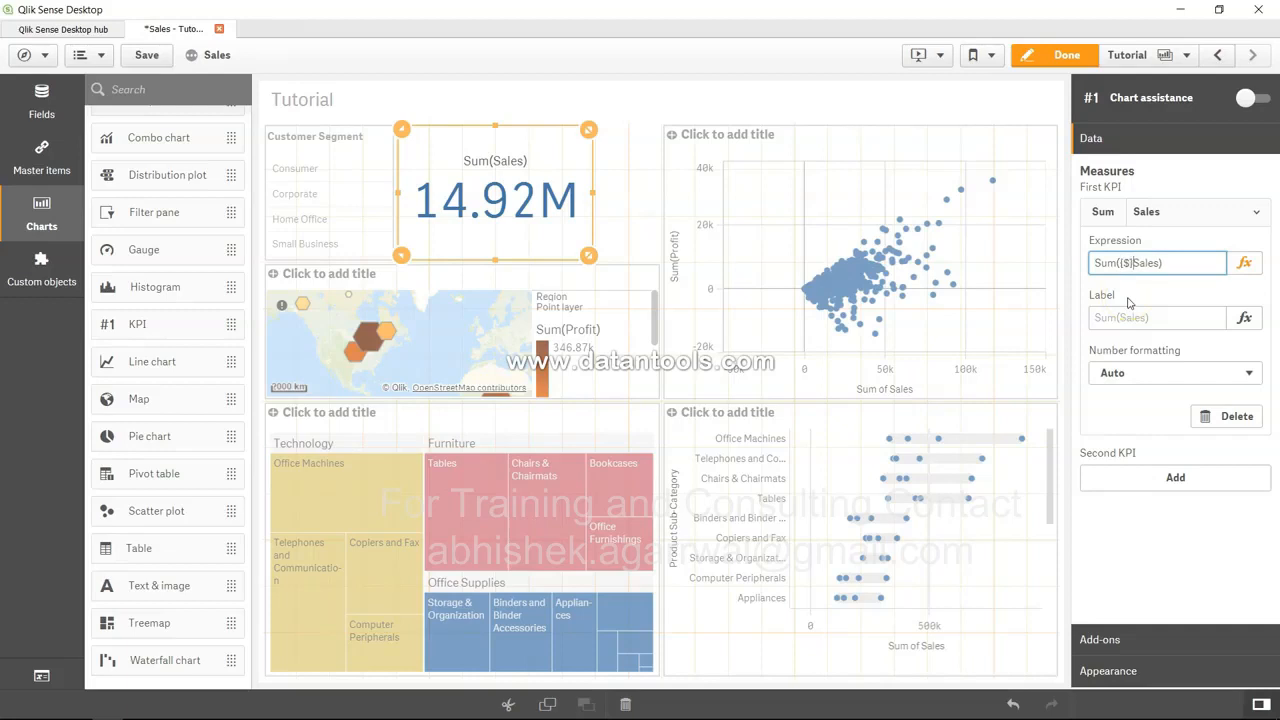
pyautogui.press('Tab')
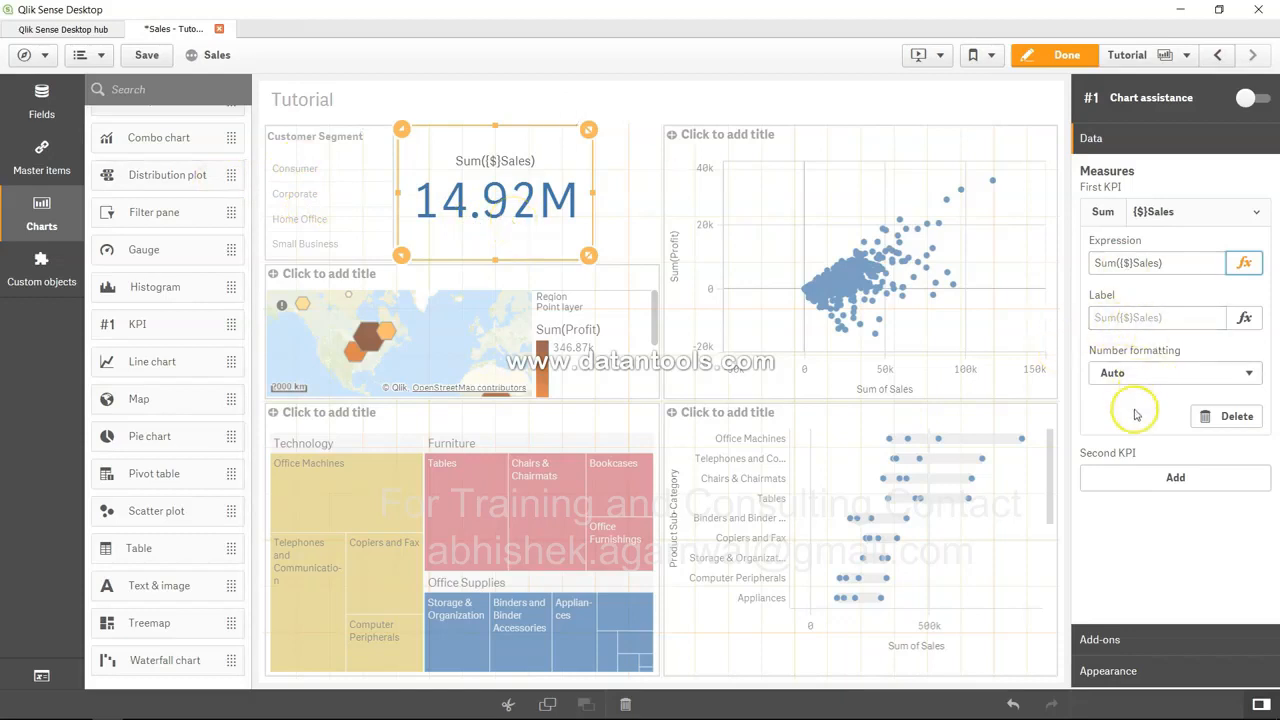
# Add Sum({1} Sales) as the KPI's second measure and finish editing the sheet
pyautogui.click(1143, 484)
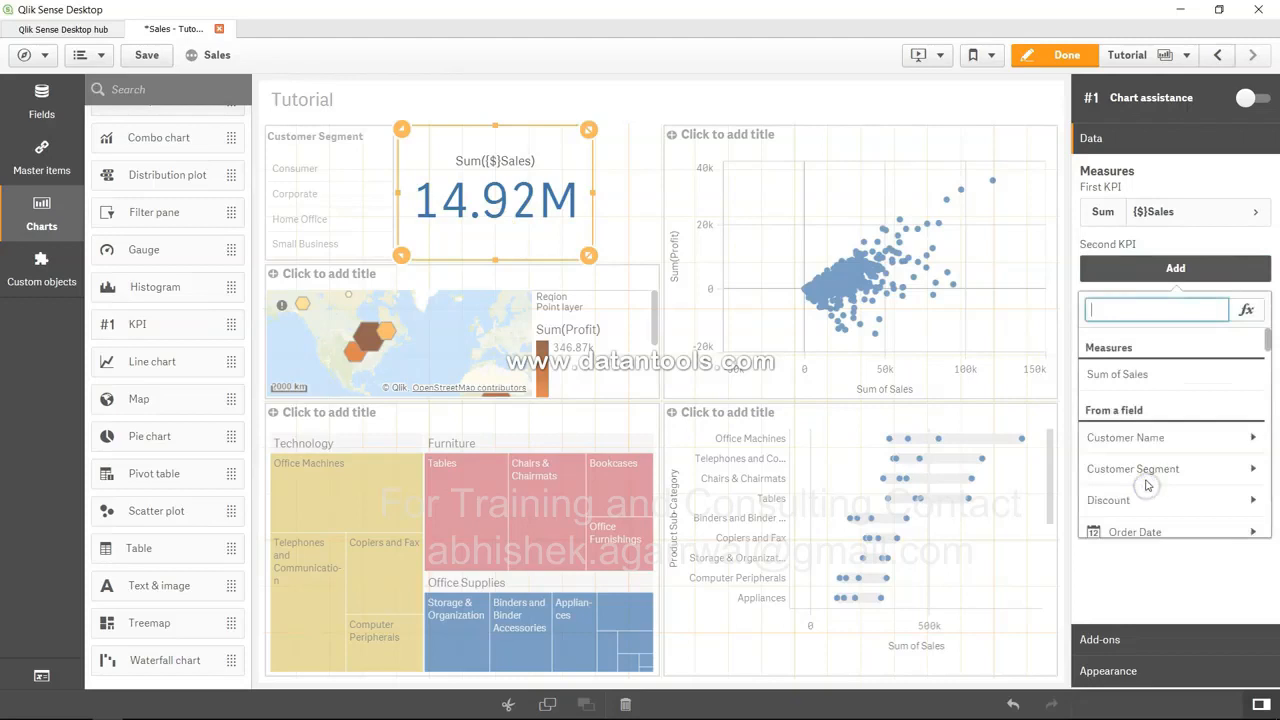
pyautogui.click(1245, 310)
pyautogui.click(553, 330)
pyautogui.write('sum(')
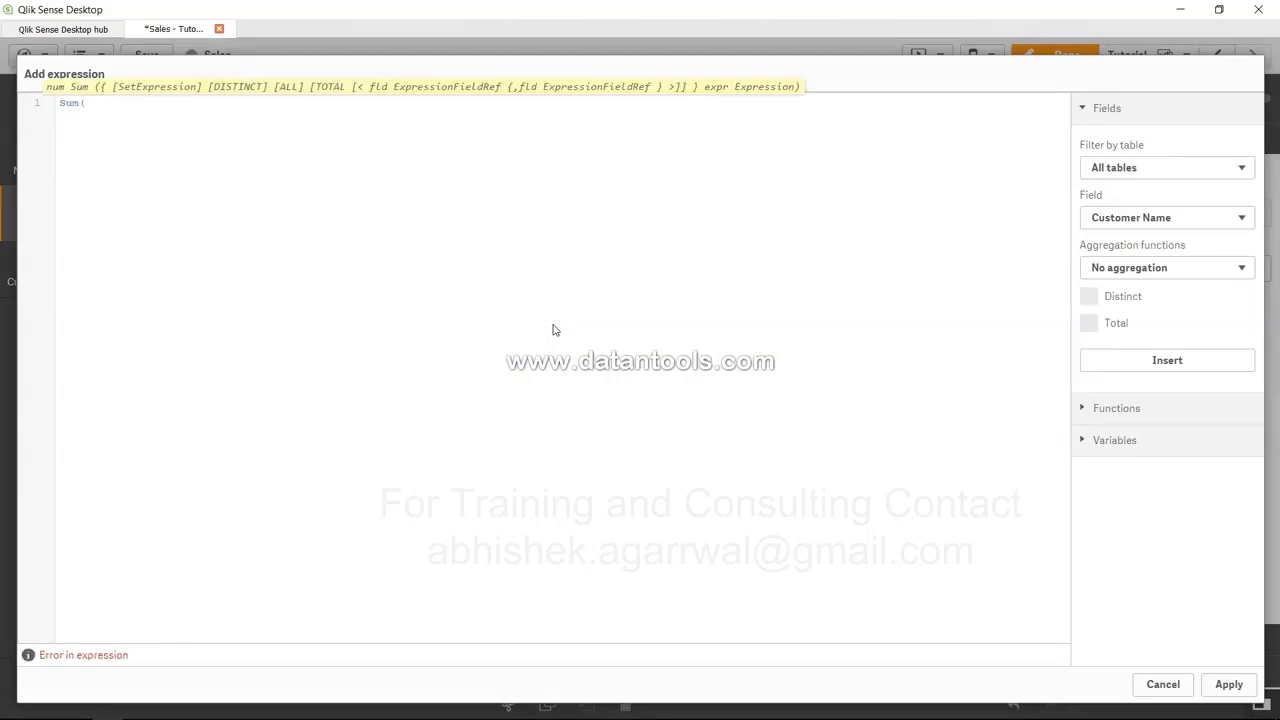
pyautogui.write('{1} Sales)')
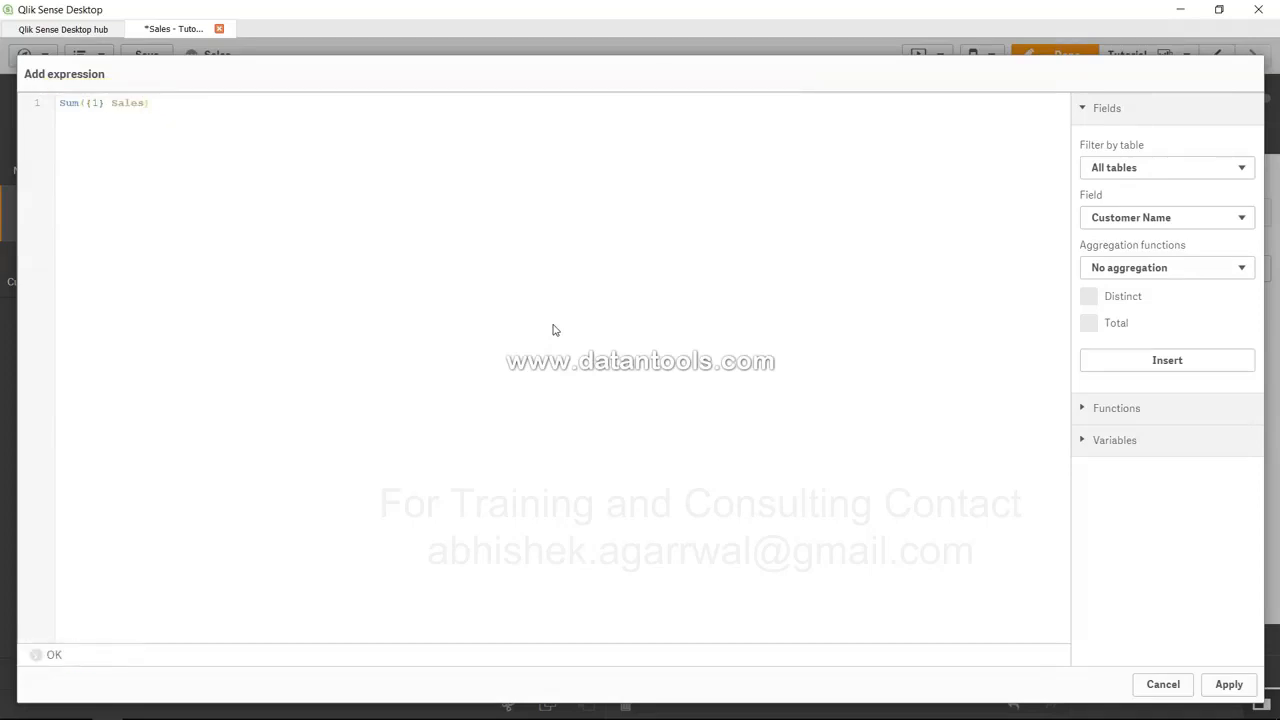
pyautogui.click(1230, 685)
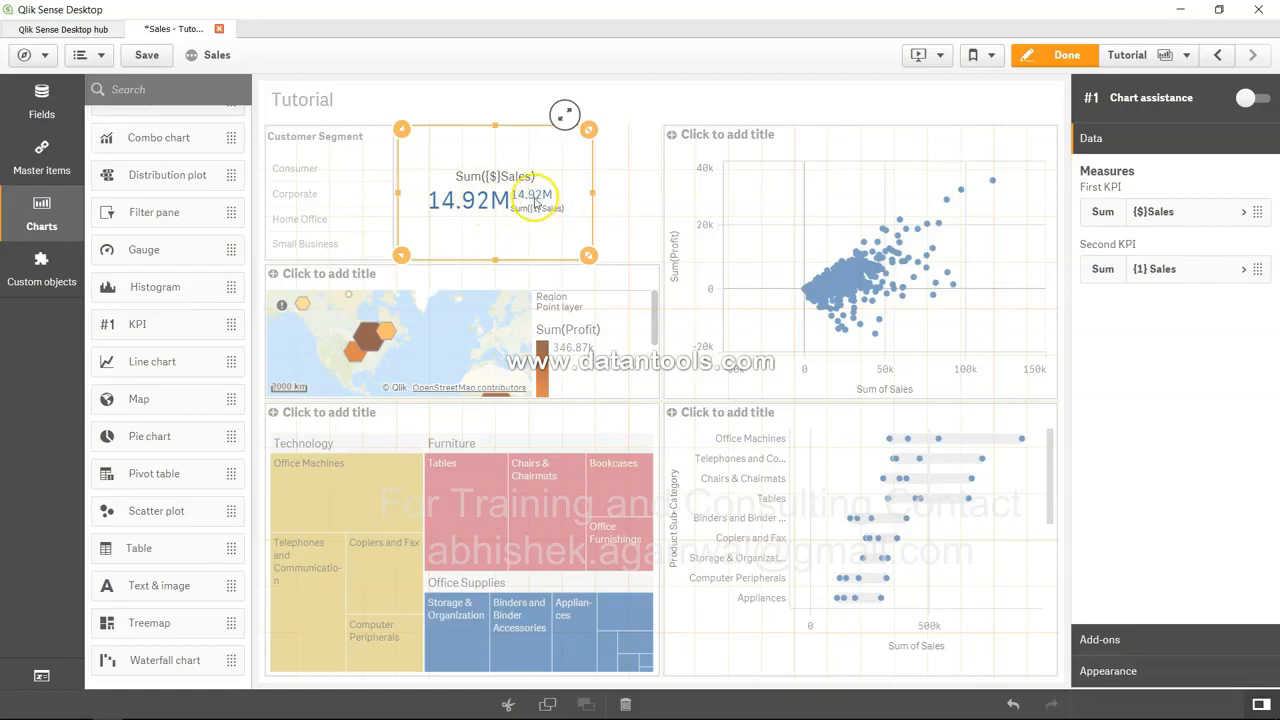
pyautogui.click(1066, 55)
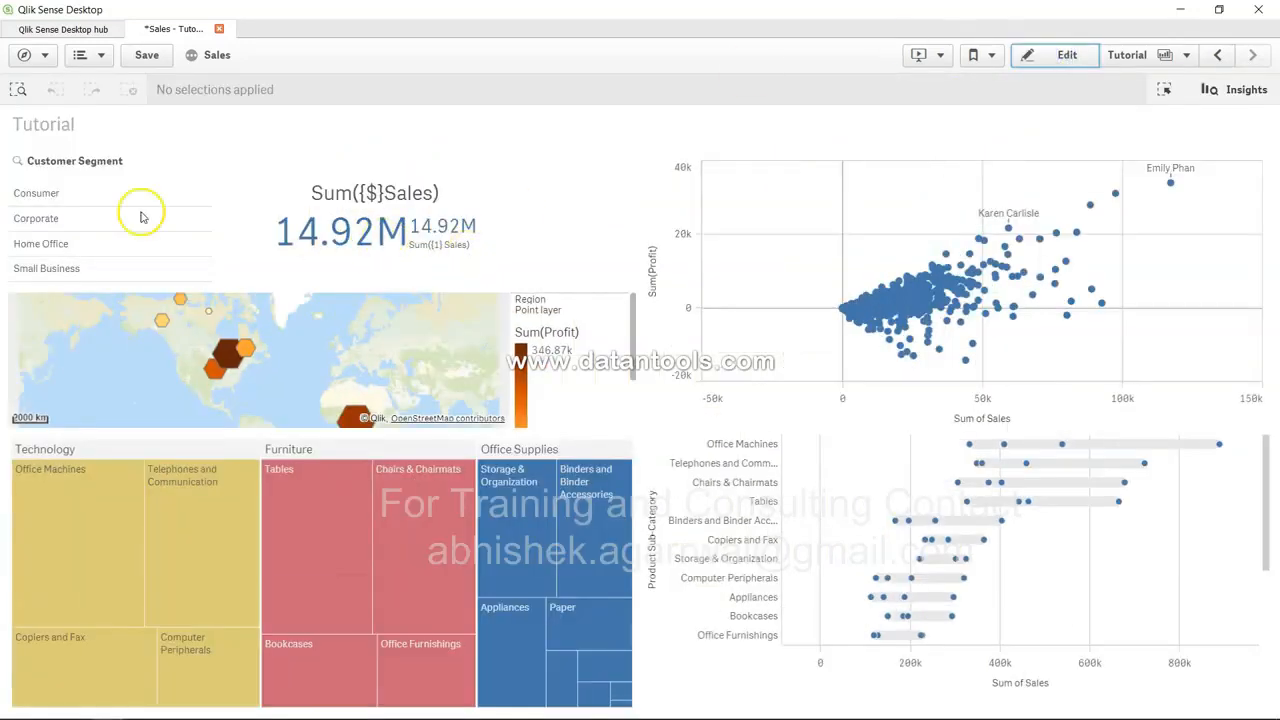
# Examine how both KPI values respond to selecting Consumer, adding Corporate and deselecting Consumer in the Customer Segment filter
pyautogui.click(52, 200)
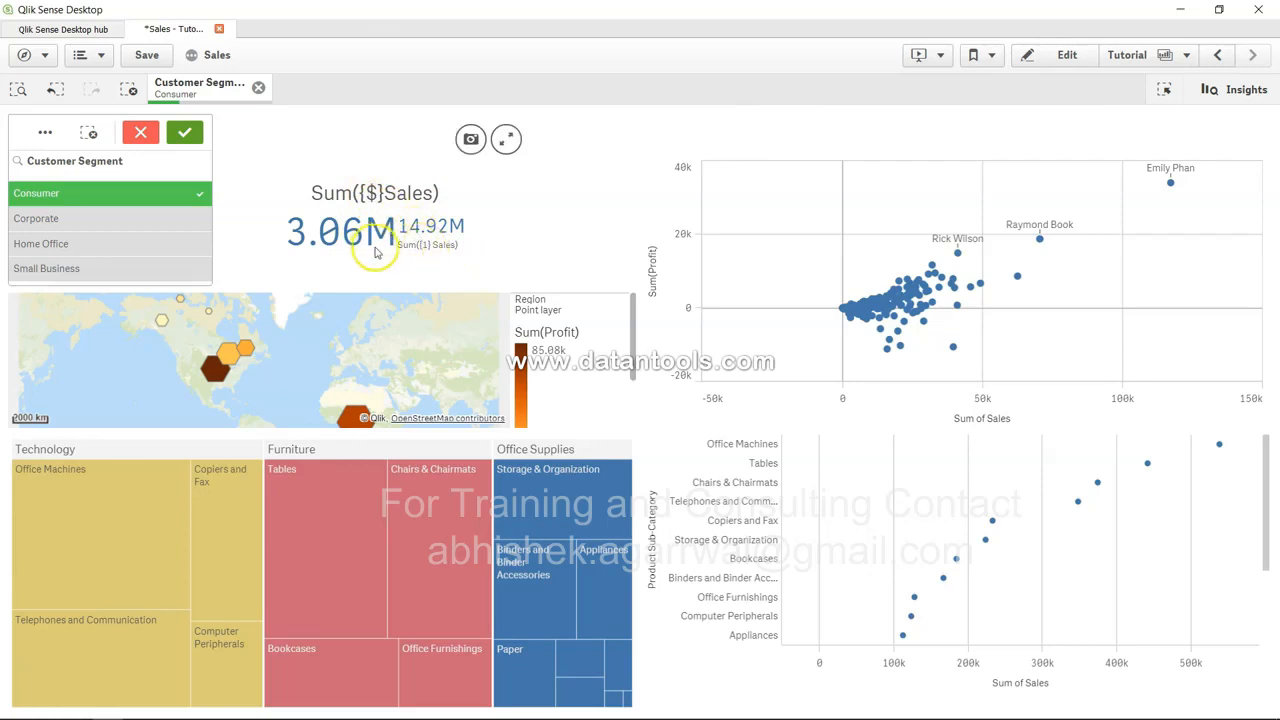
pyautogui.click(115, 224)
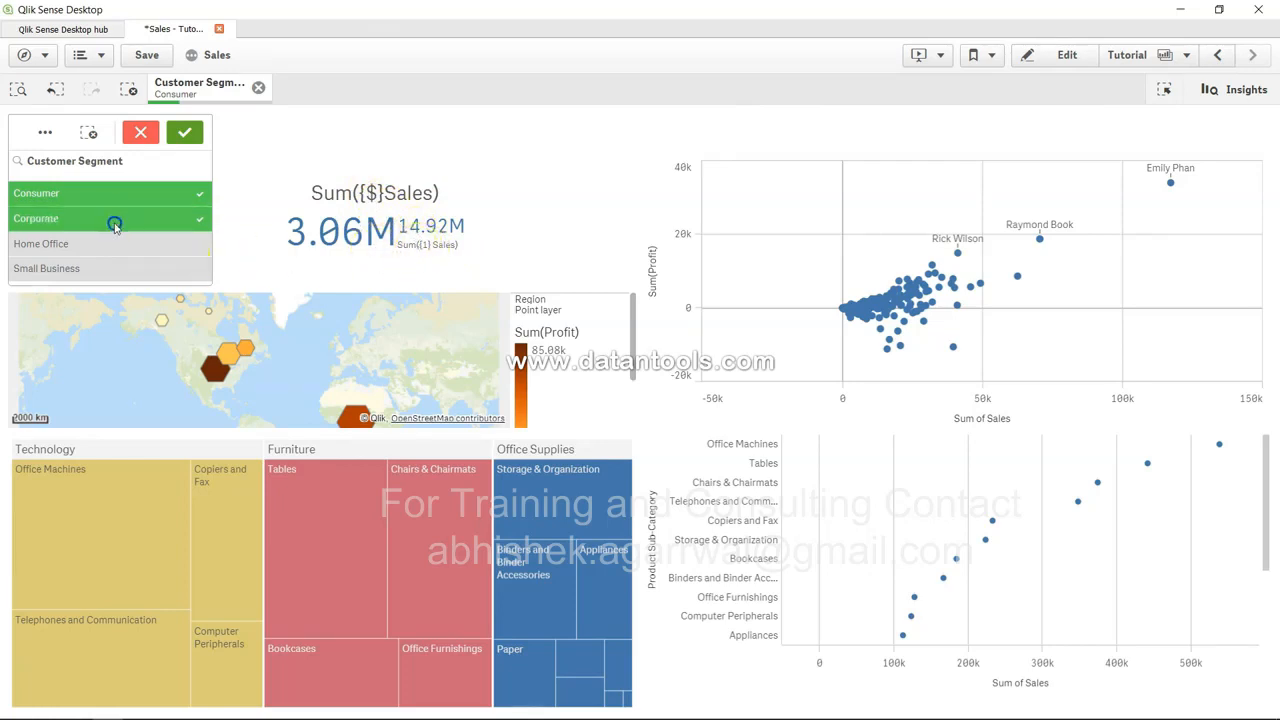
pyautogui.click(176, 195)
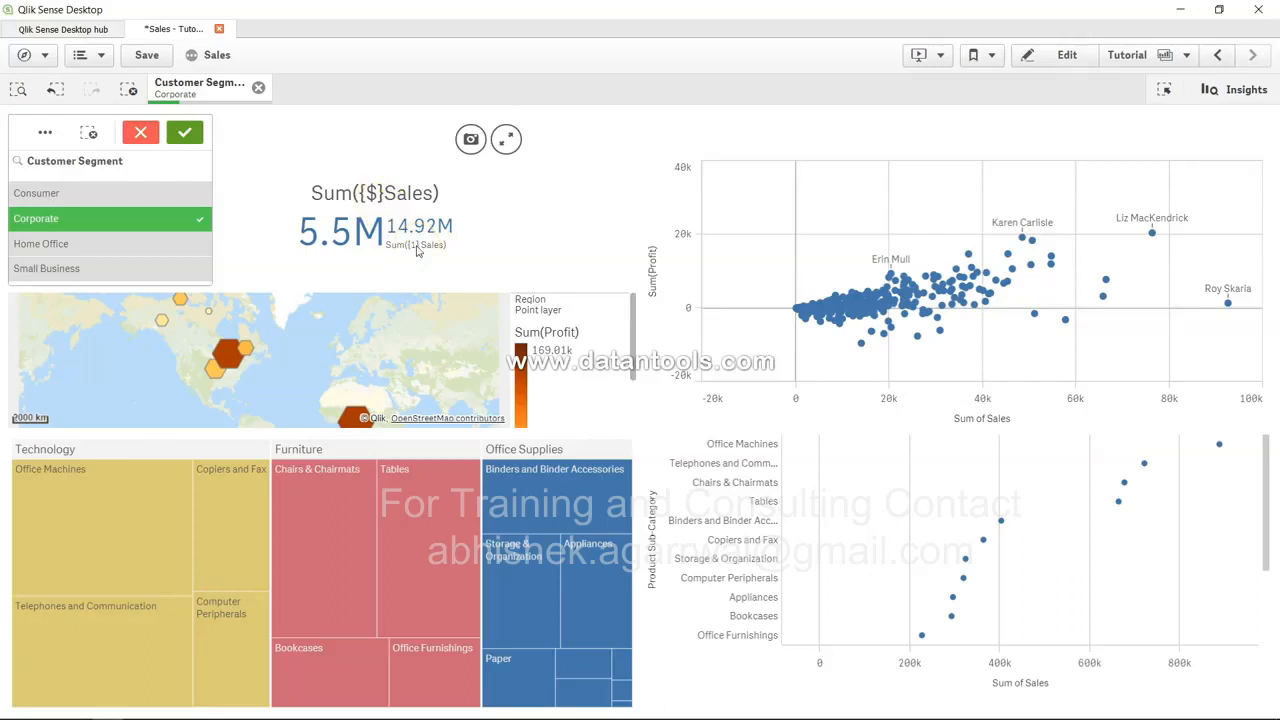
# Reopen the sheet for editing, change the KPI's second measure to Sum({$1} Sales), and finish editing
pyautogui.click(1058, 60)
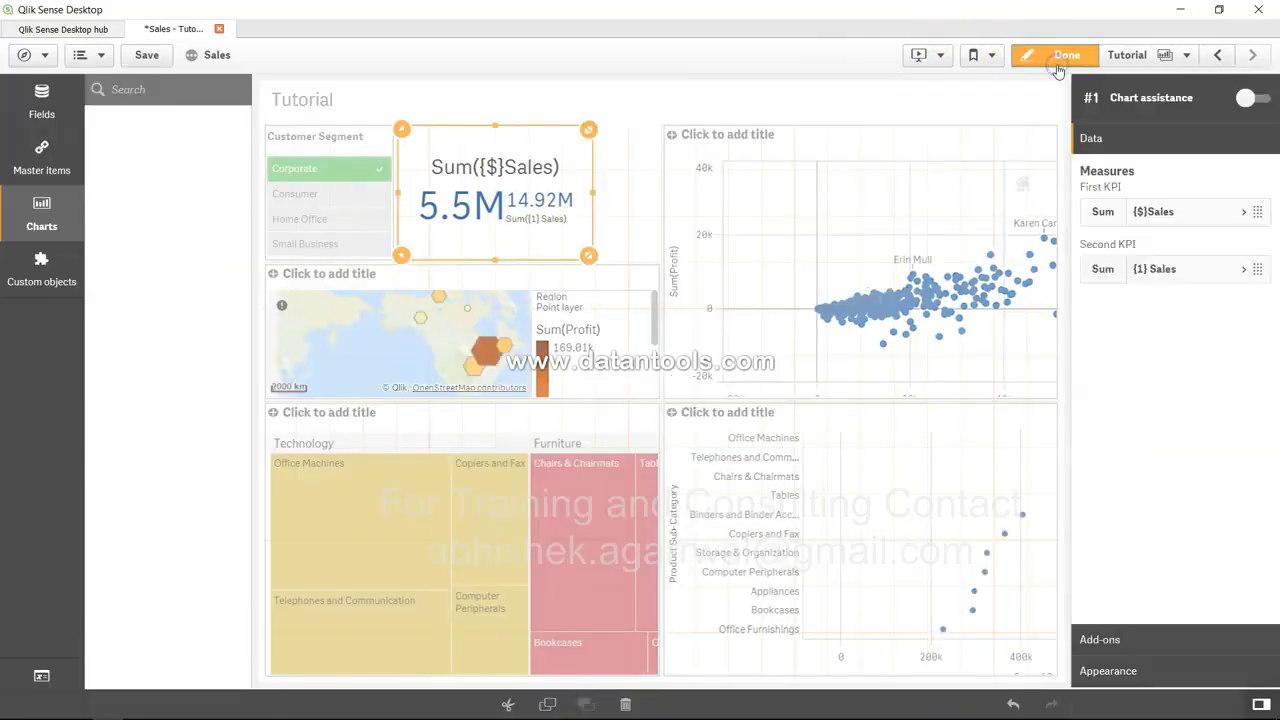
pyautogui.click(1245, 213)
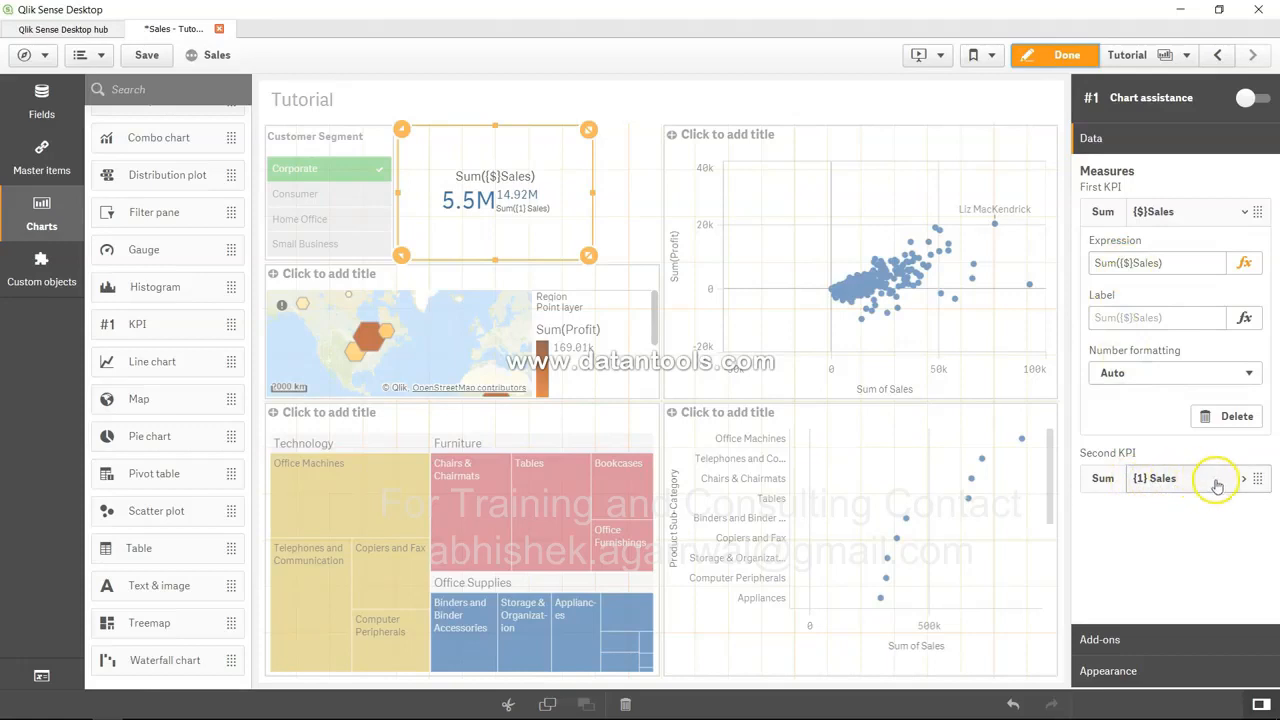
pyautogui.click(1246, 486)
pyautogui.click(1128, 530)
pyautogui.press('BackSpace')
pyautogui.press('BackSpace')
pyautogui.write('$1')
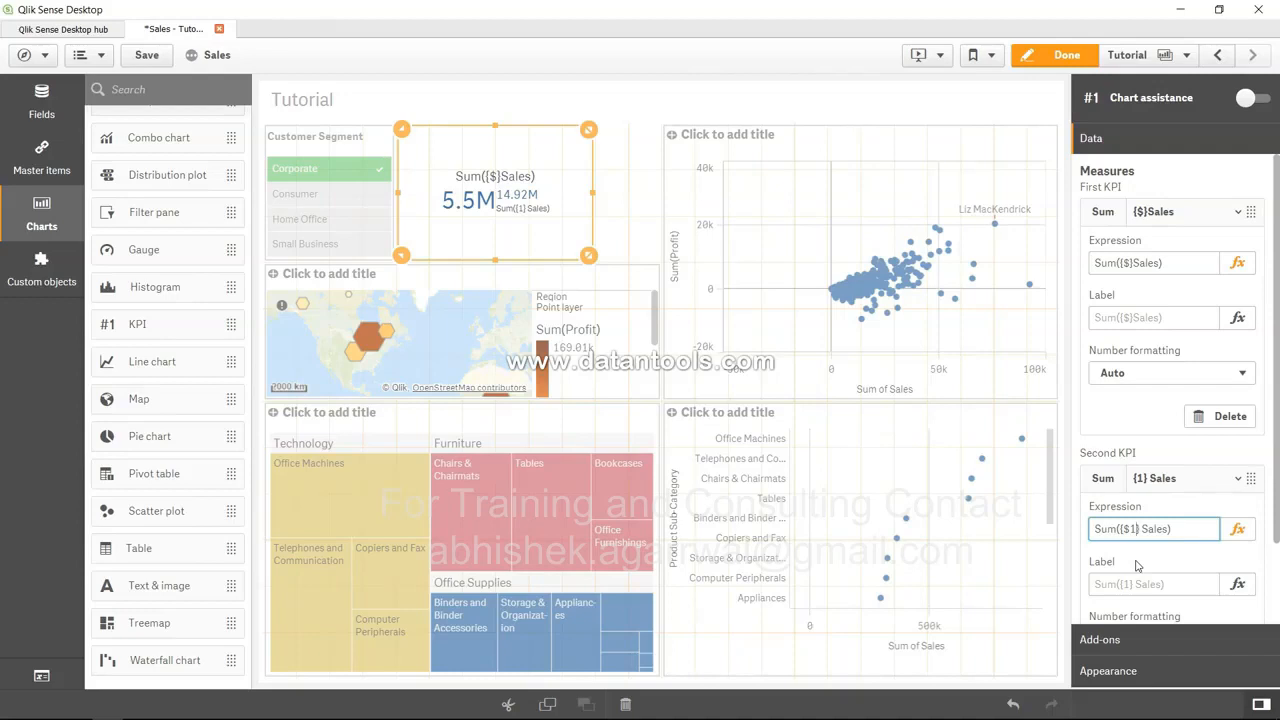
pyautogui.press('Tab')
pyautogui.click(500, 210)
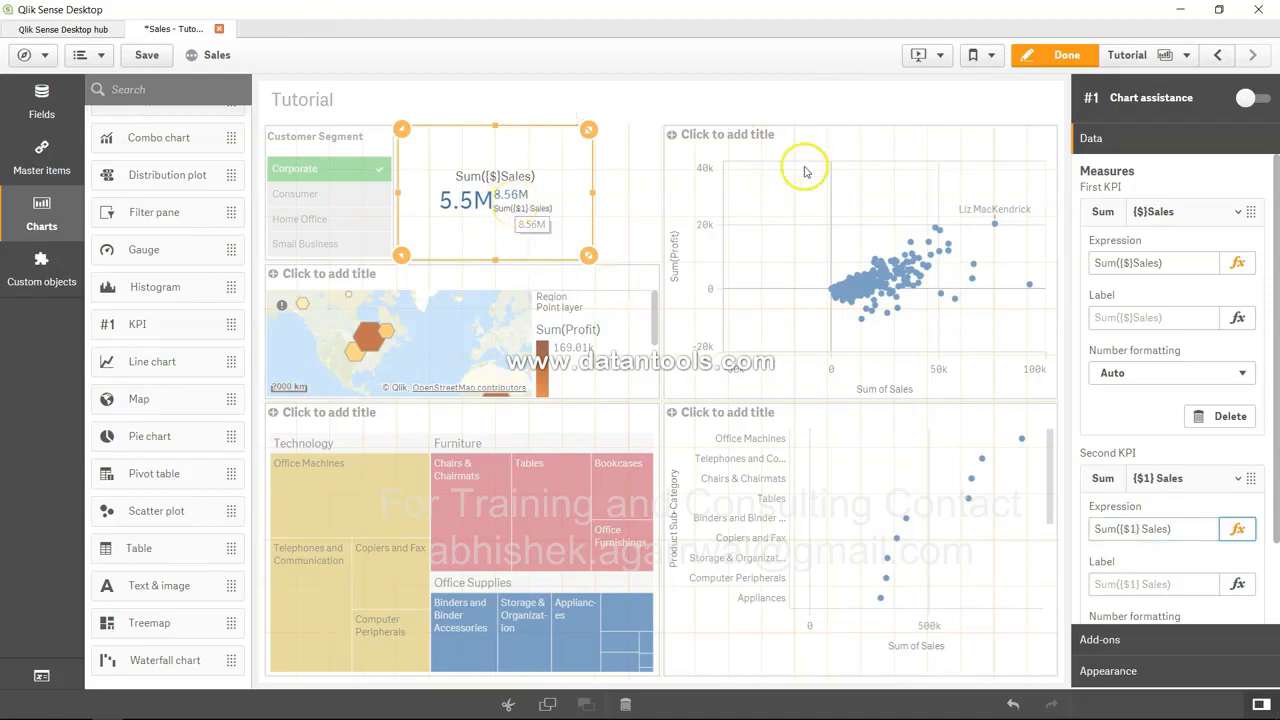
pyautogui.click(1060, 55)
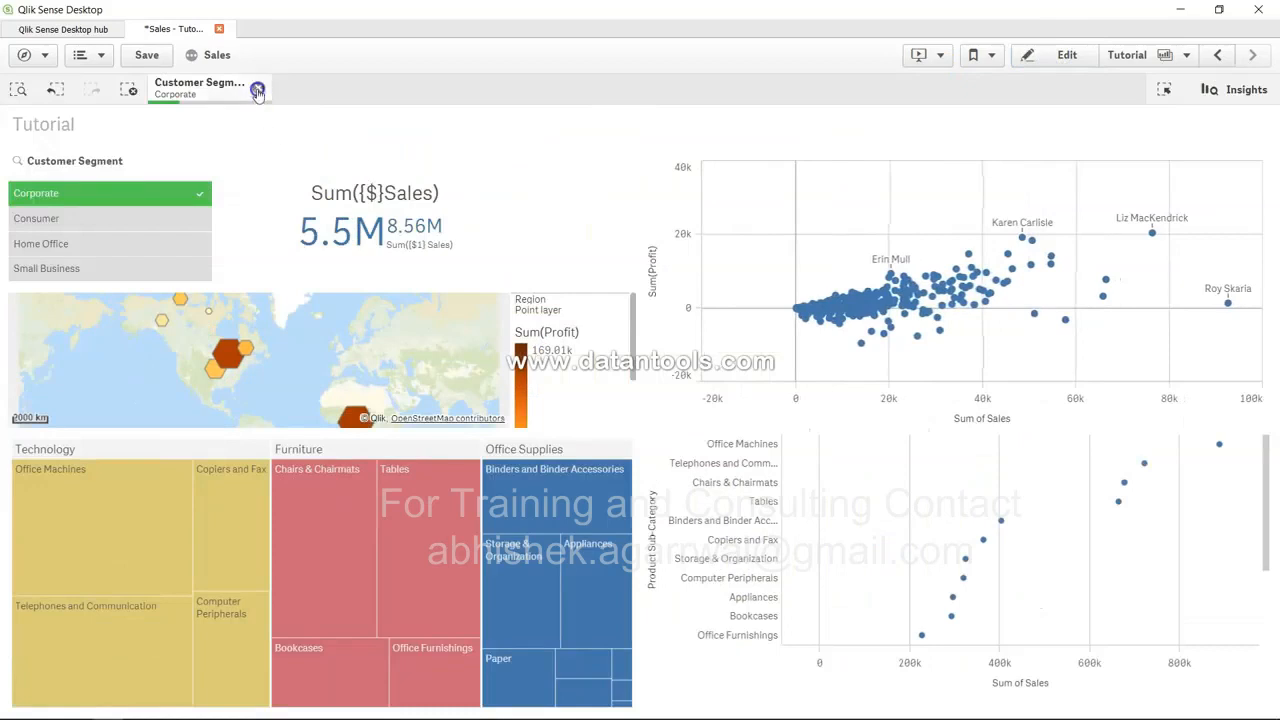
# Clear the Customer Segment filter, select Consumer, add Corporate and deselect Consumer, comparing the current and previous-selection KPI values
pyautogui.click(258, 88)
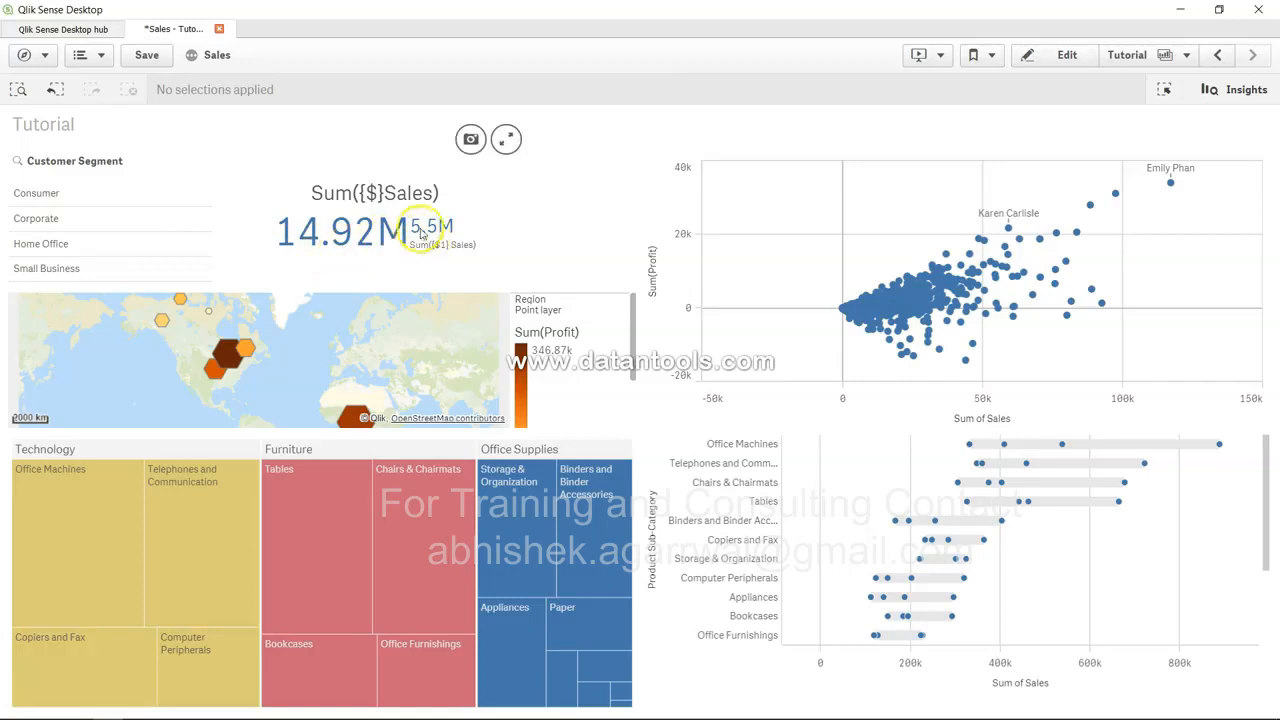
pyautogui.click(48, 199)
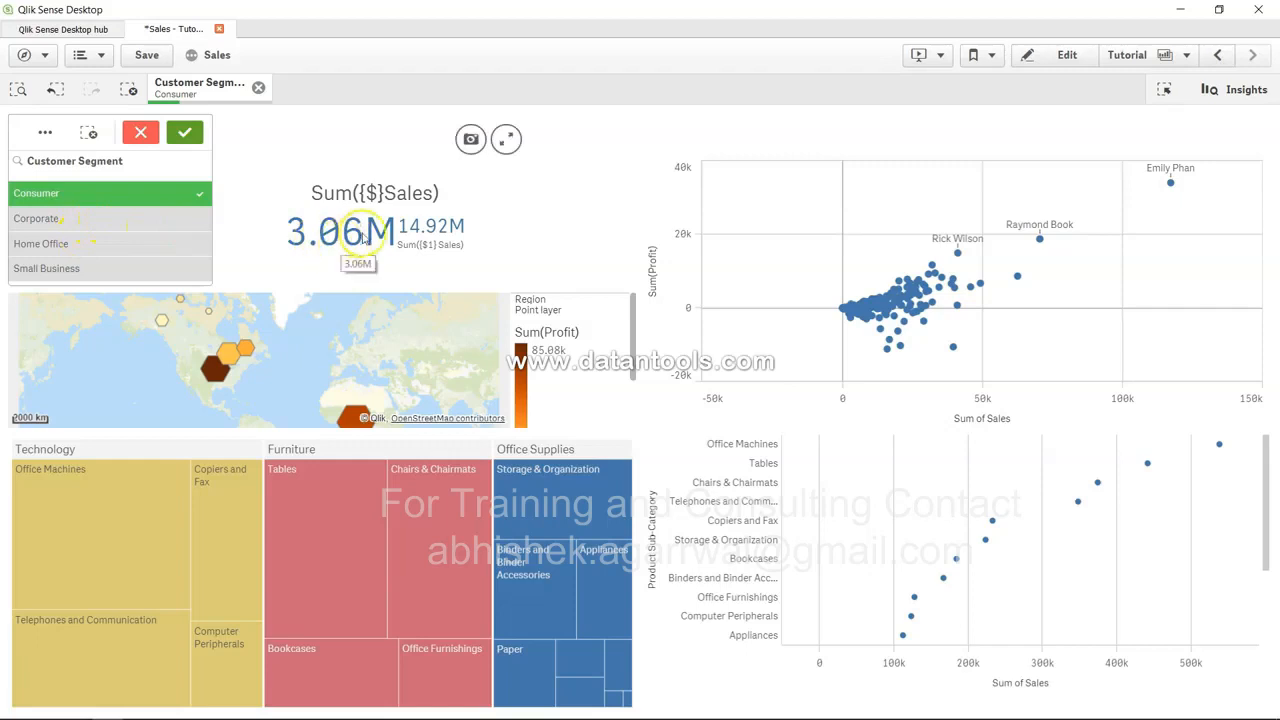
pyautogui.click(113, 226)
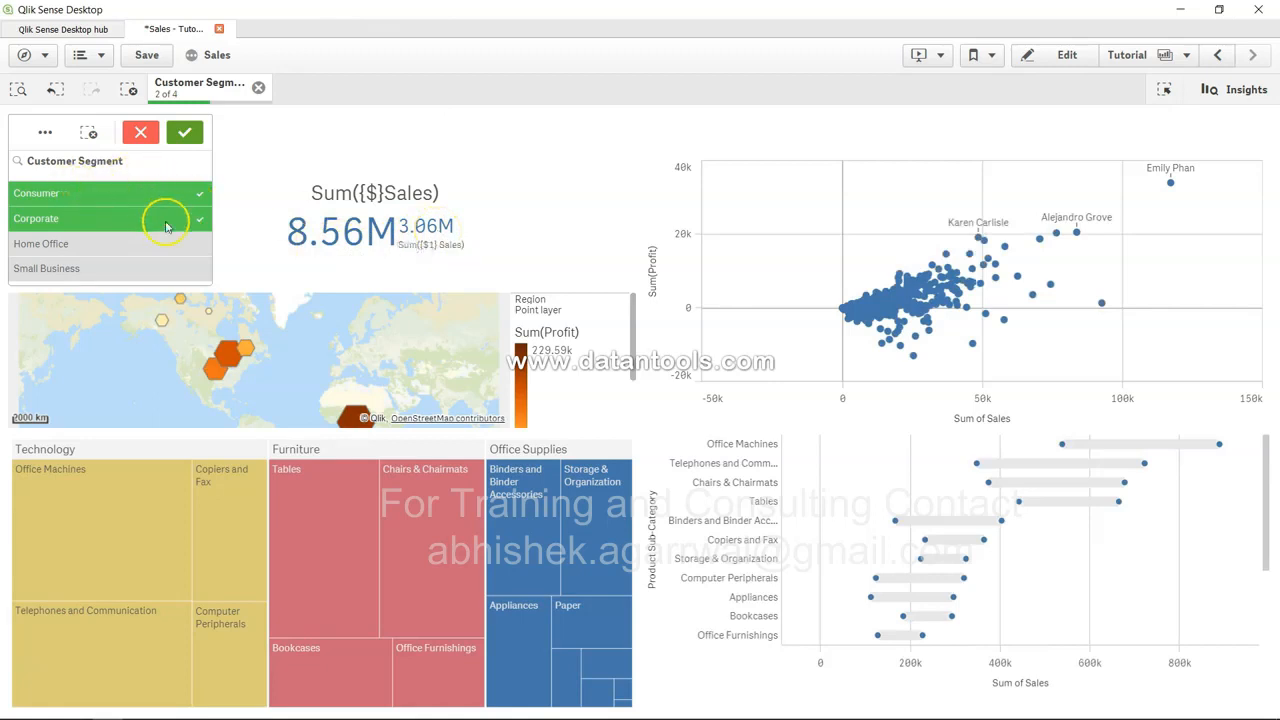
pyautogui.click(186, 190)
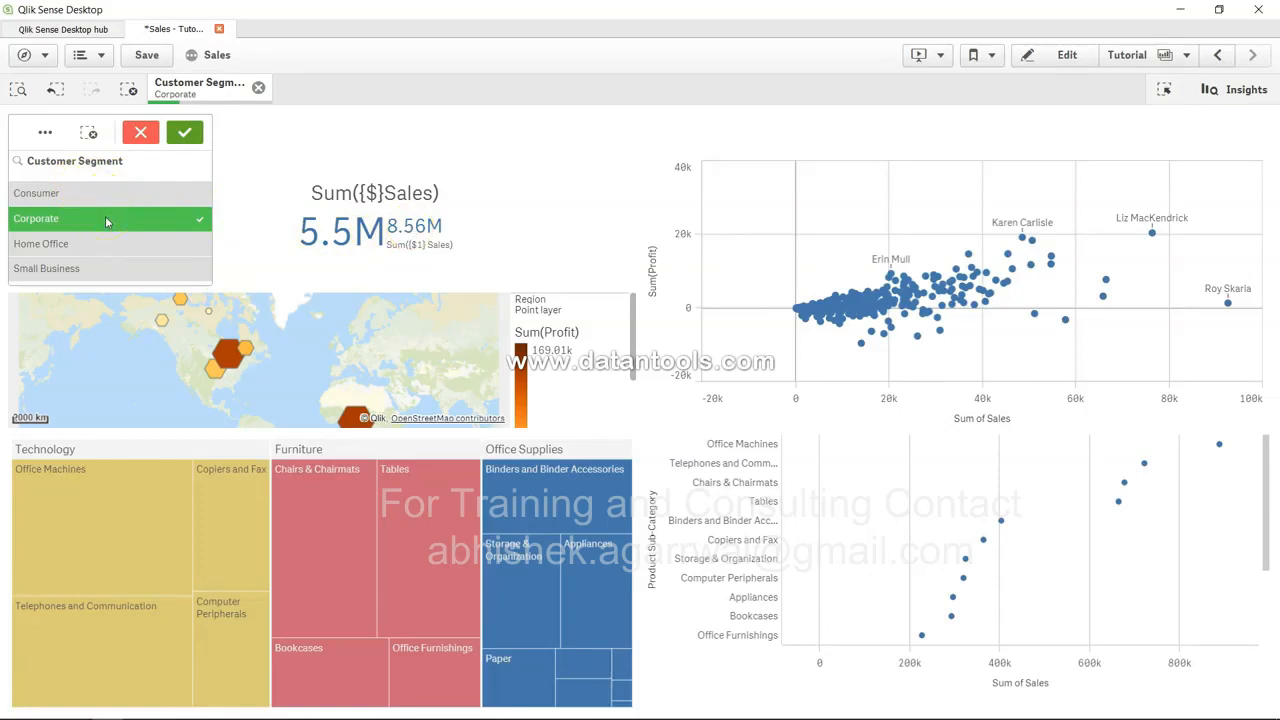
pyautogui.click(417, 250)
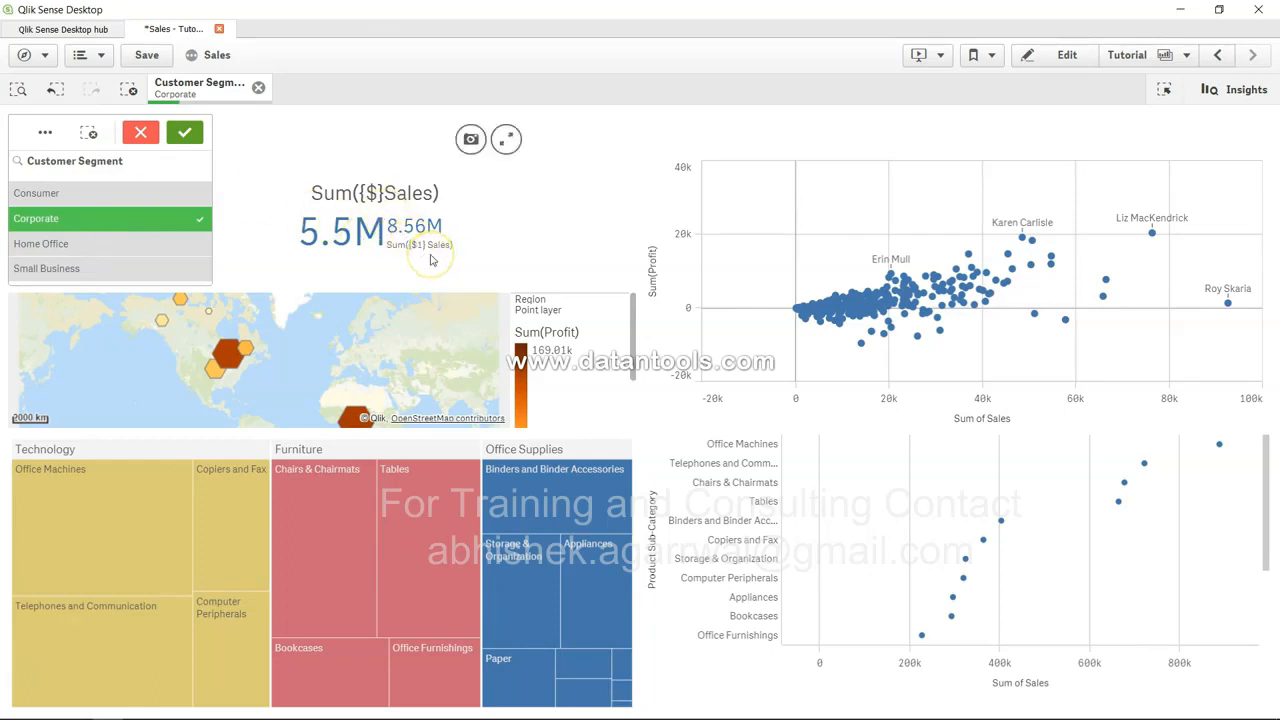
# Edit the sheet to set the KPI's second measure to Sum({$2} Sales) and its first measure to Sum({$1}Sales), then finish editing
pyautogui.click(1065, 54)
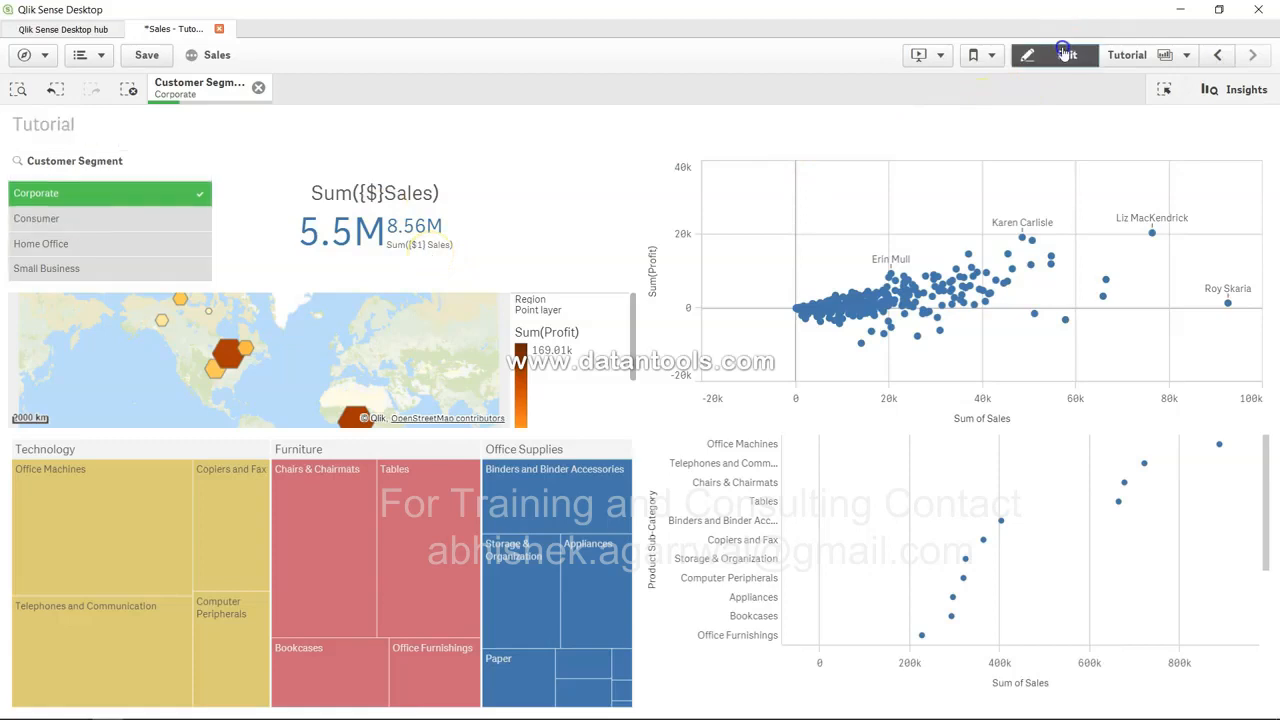
pyautogui.click(1140, 533)
pyautogui.press('BackSpace')
pyautogui.write('2')
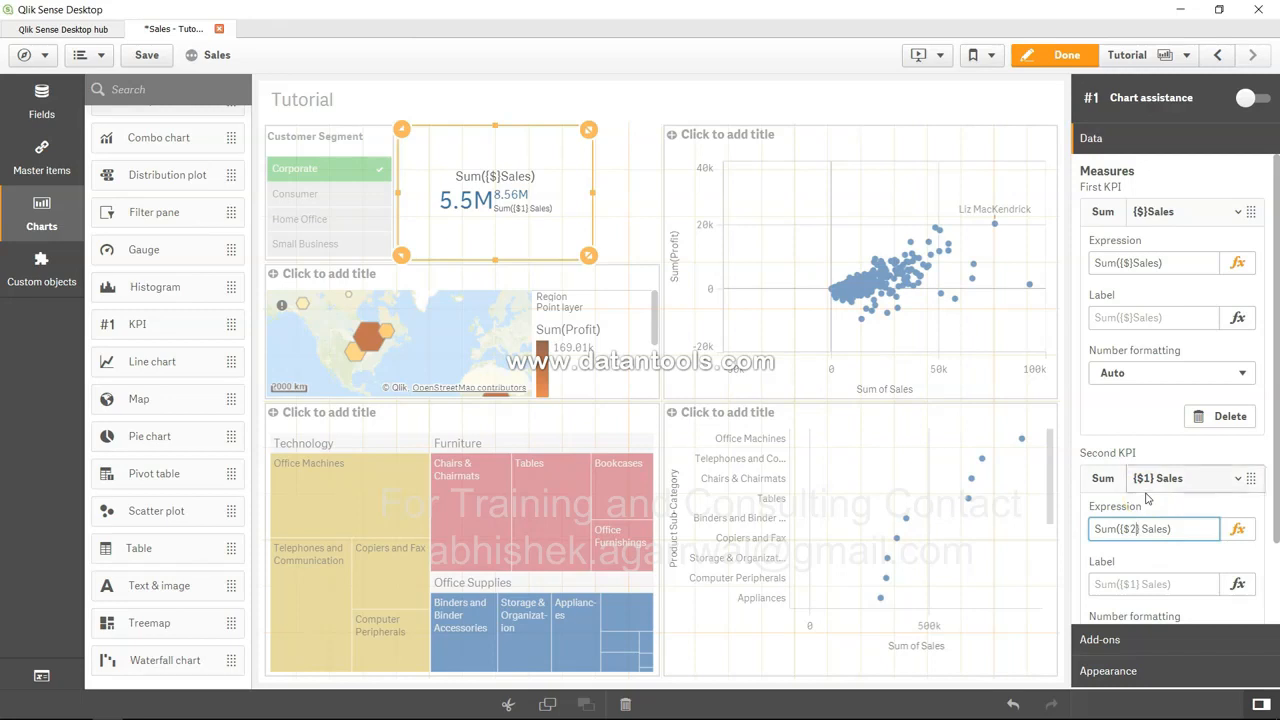
pyautogui.click(1129, 264)
pyautogui.write('1')
pyautogui.click(1228, 462)
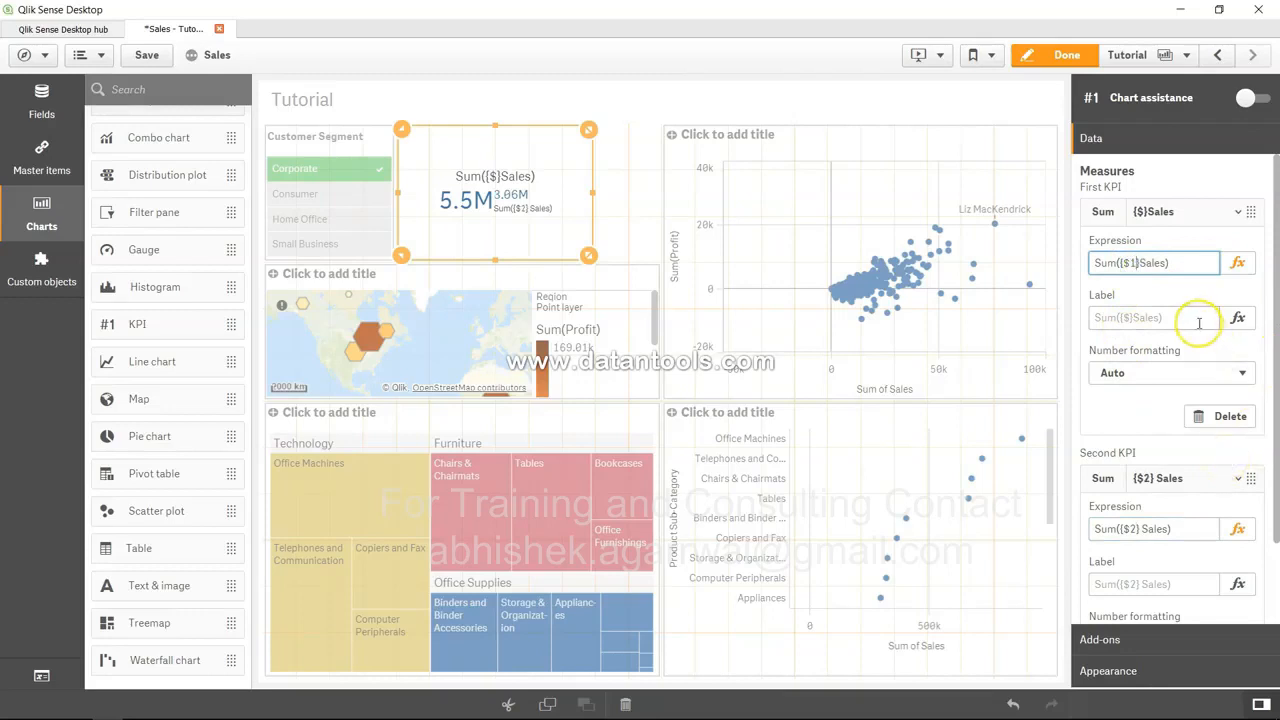
pyautogui.click(1190, 529)
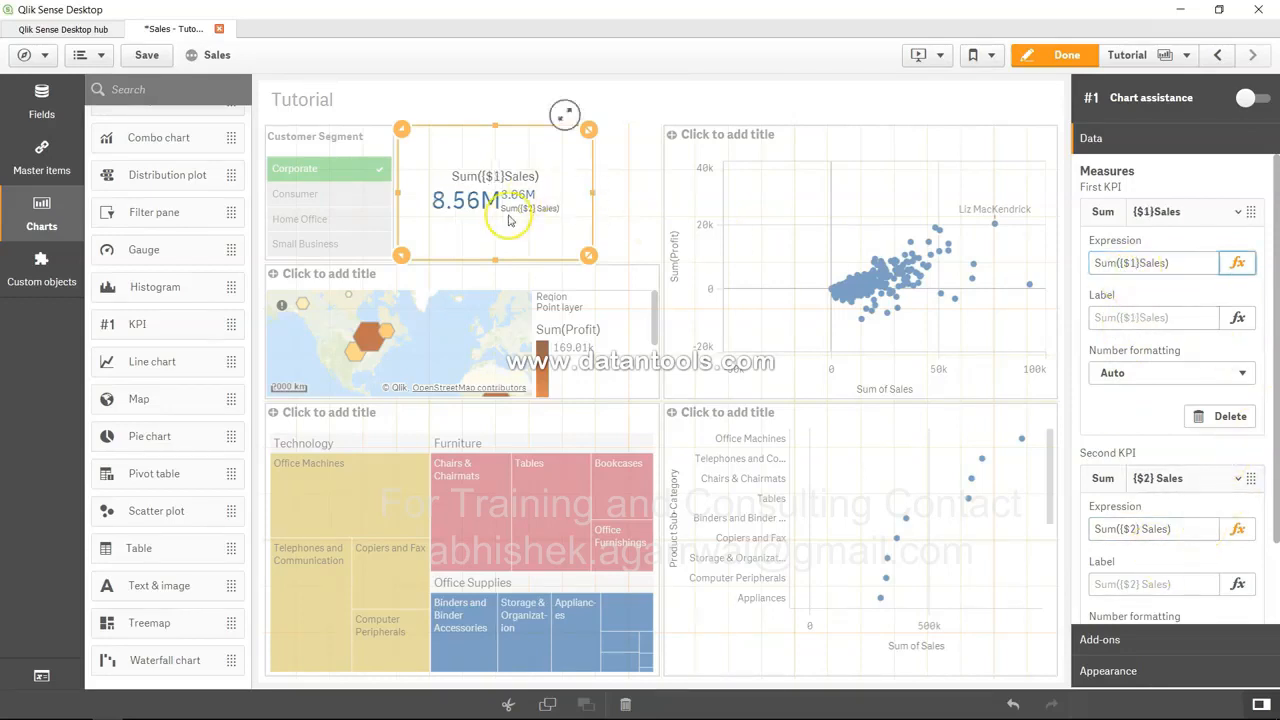
pyautogui.click(1060, 55)
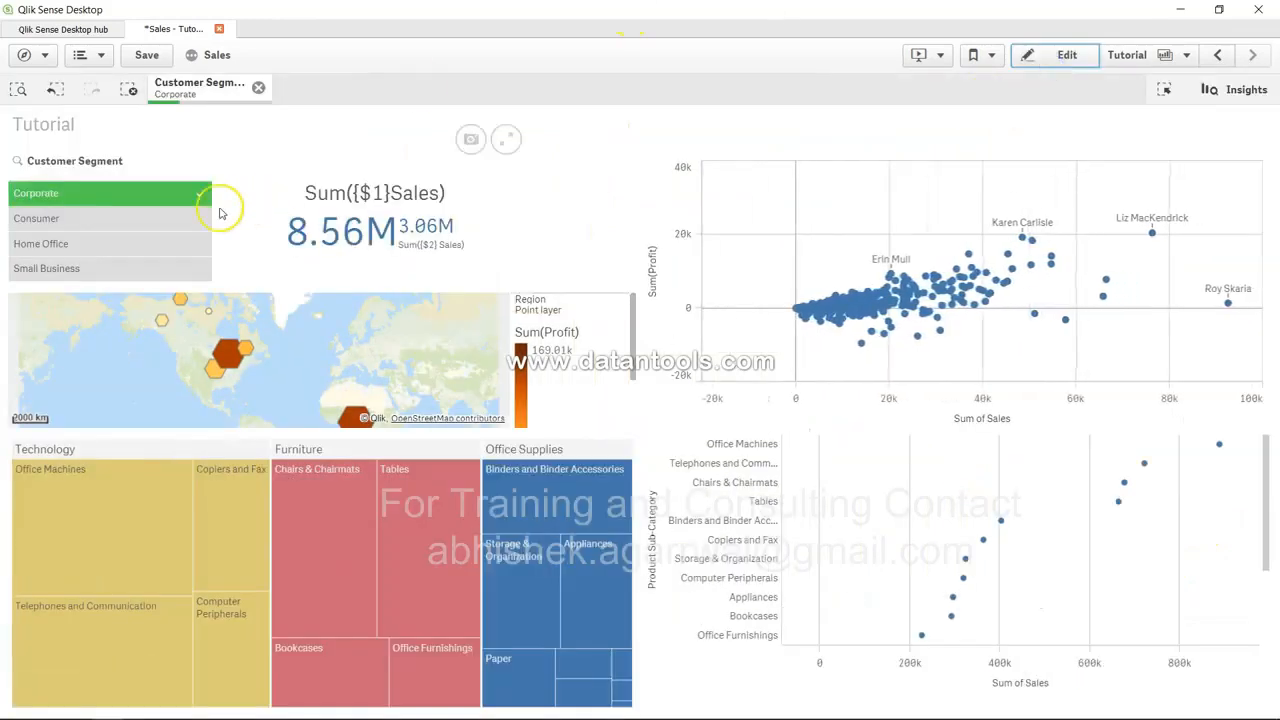
# Add Consumer, Home Office and Small Business to the Customer Segment selection one at a time, comparing both KPI values
pyautogui.click(157, 218)
pyautogui.click(152, 243)
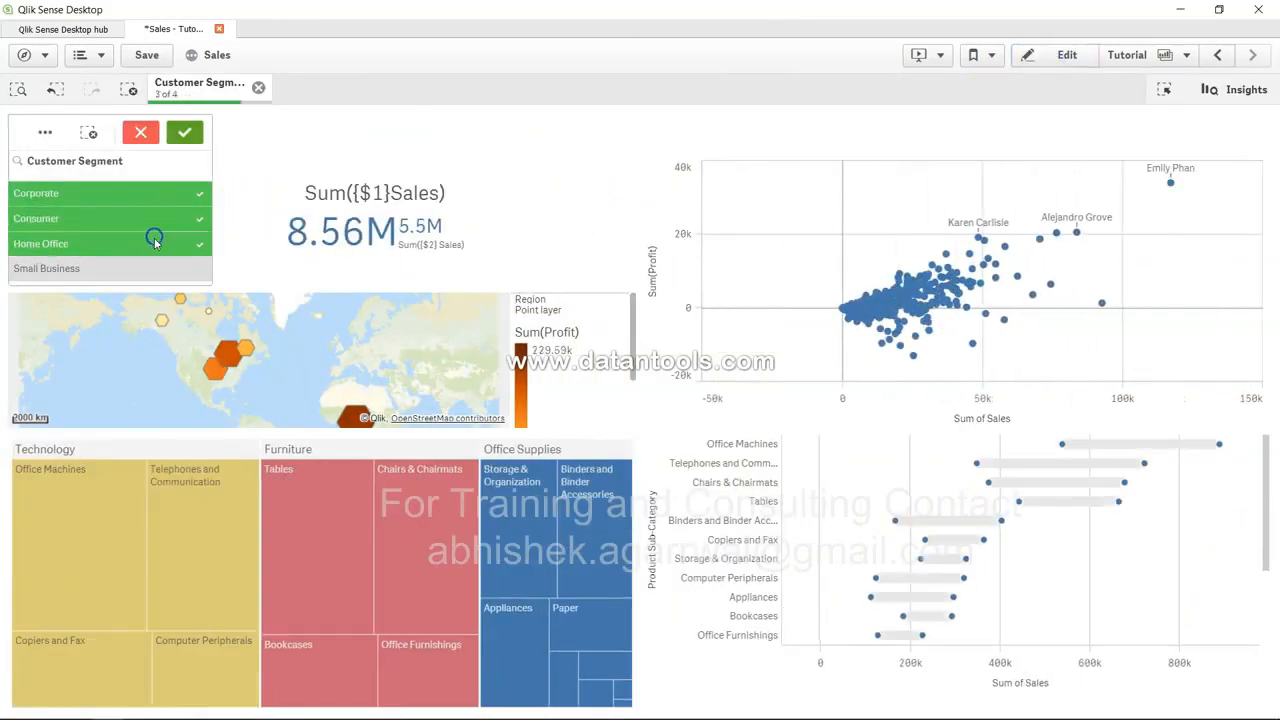
pyautogui.click(153, 268)
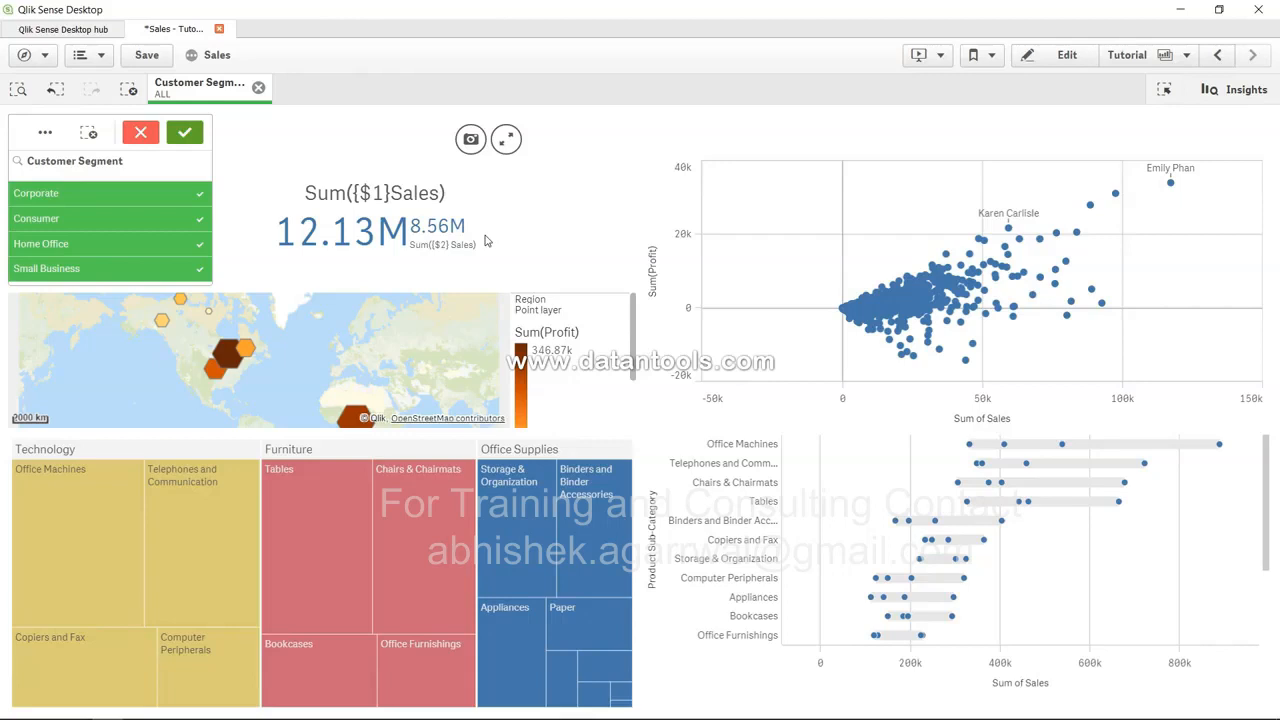
pyautogui.click(436, 232)
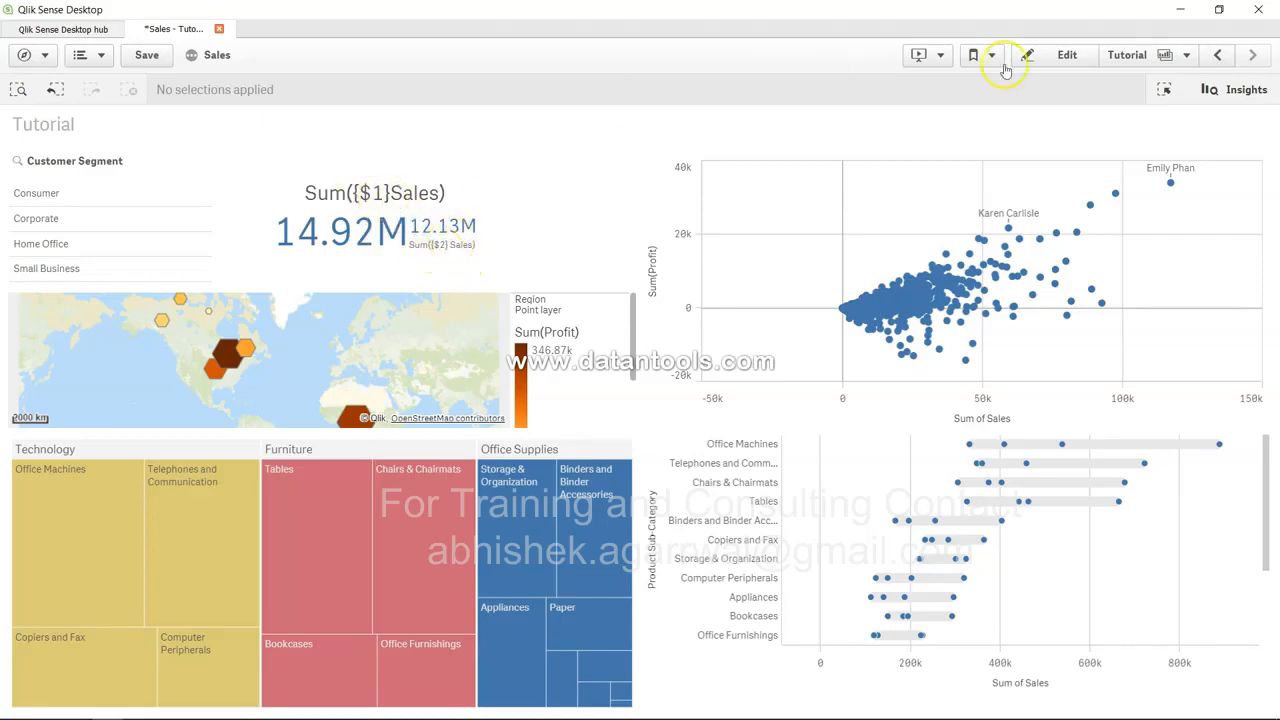
# Reopen the sheet for editing, change the KPI measures to Sum({$_1}Sales) and Sum({$_2} Sales), and finish editing
pyautogui.click(1062, 55)
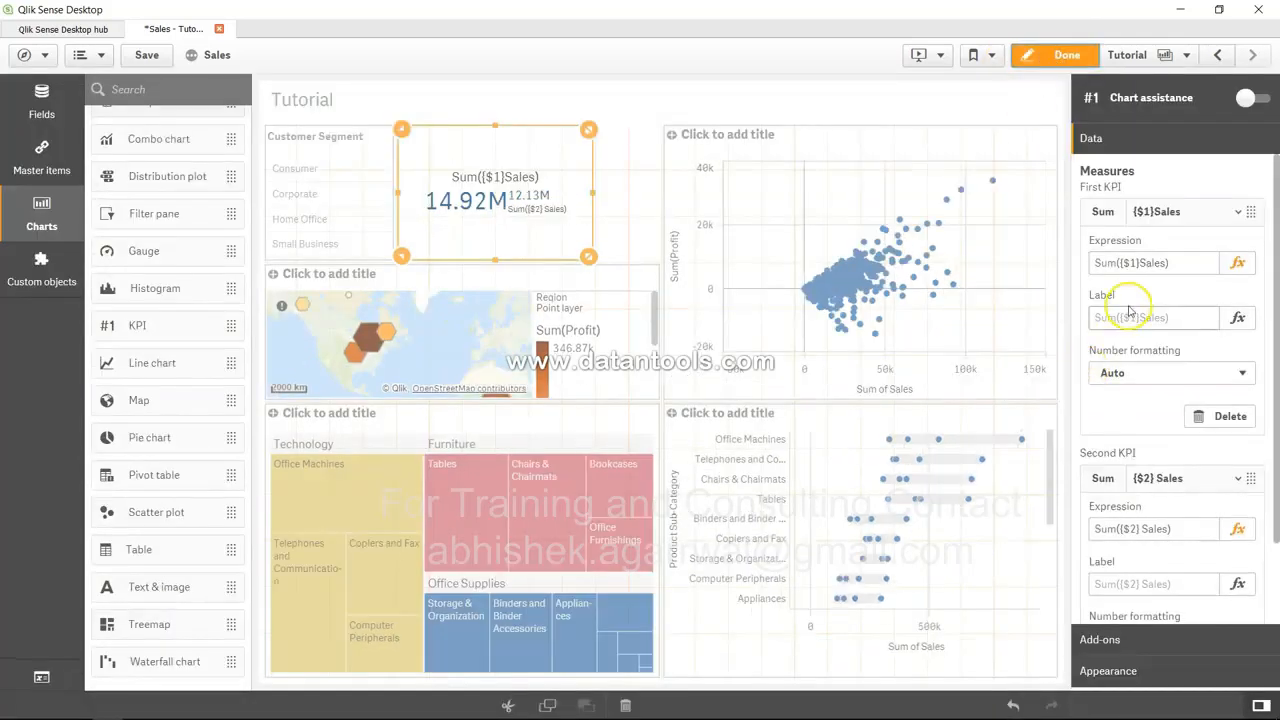
pyautogui.click(1131, 262)
pyautogui.write('_')
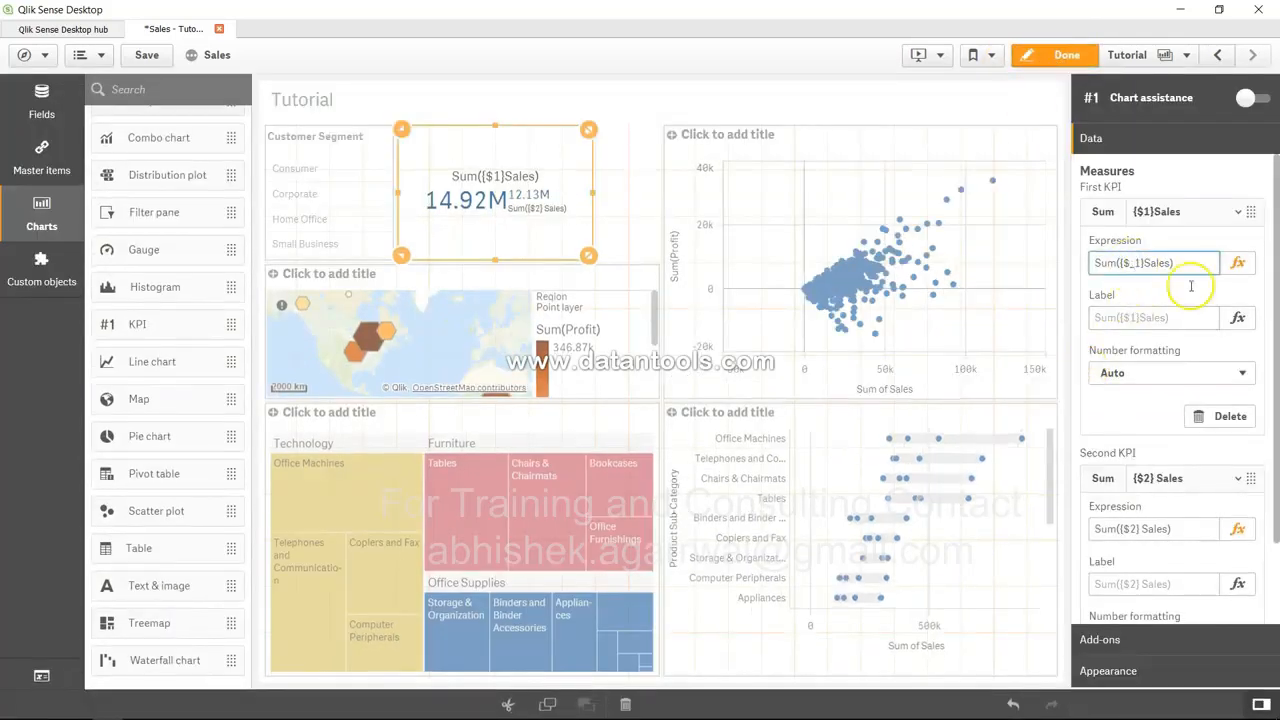
pyautogui.click(1132, 529)
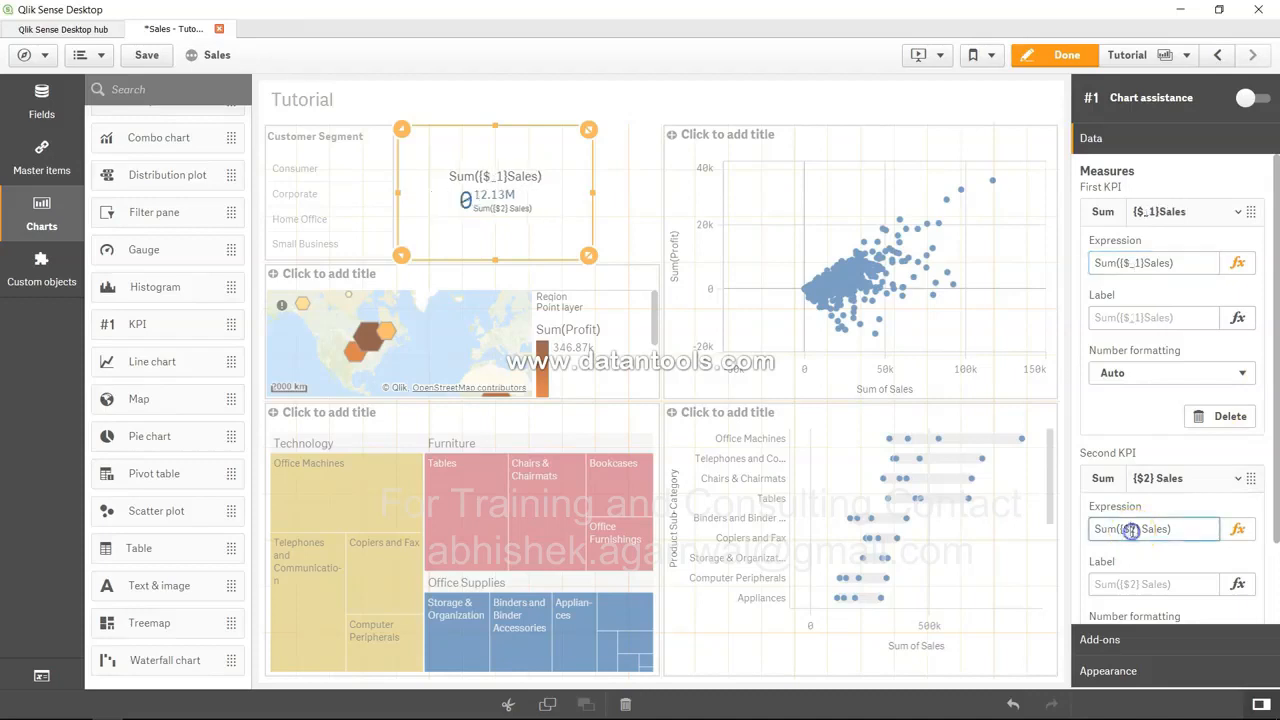
pyautogui.write('_')
pyautogui.press('Tab')
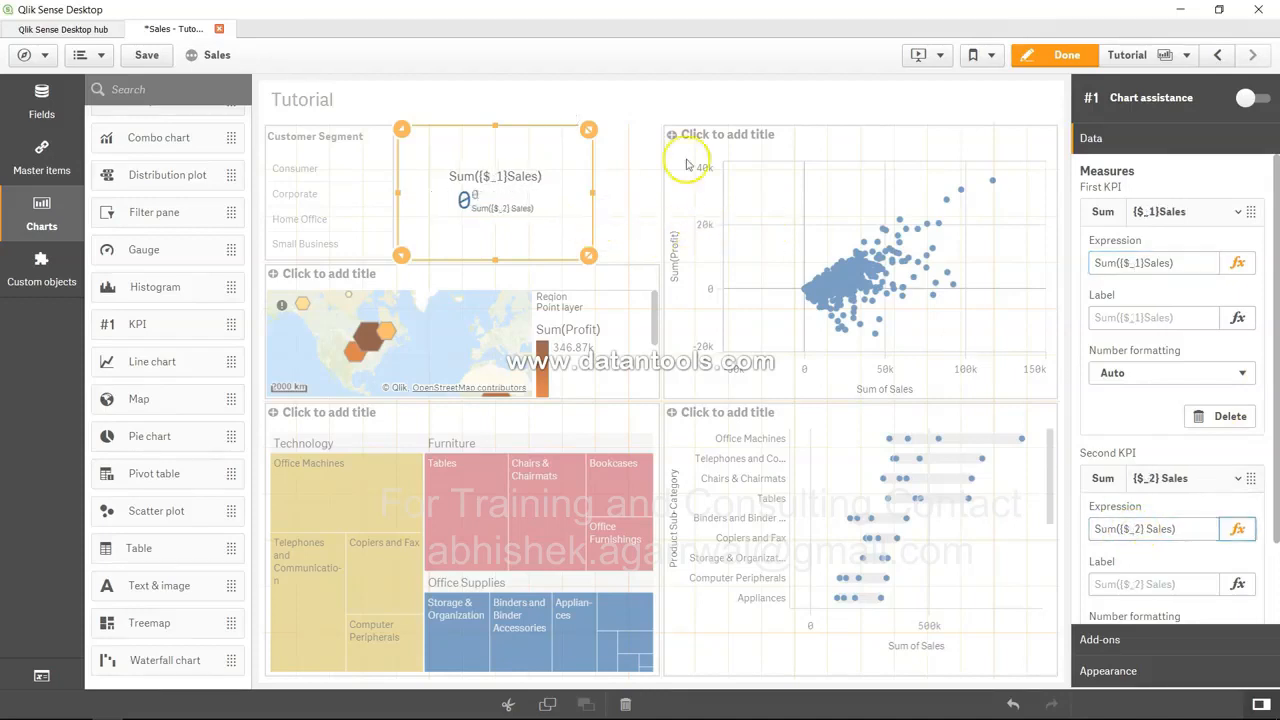
pyautogui.click(1060, 58)
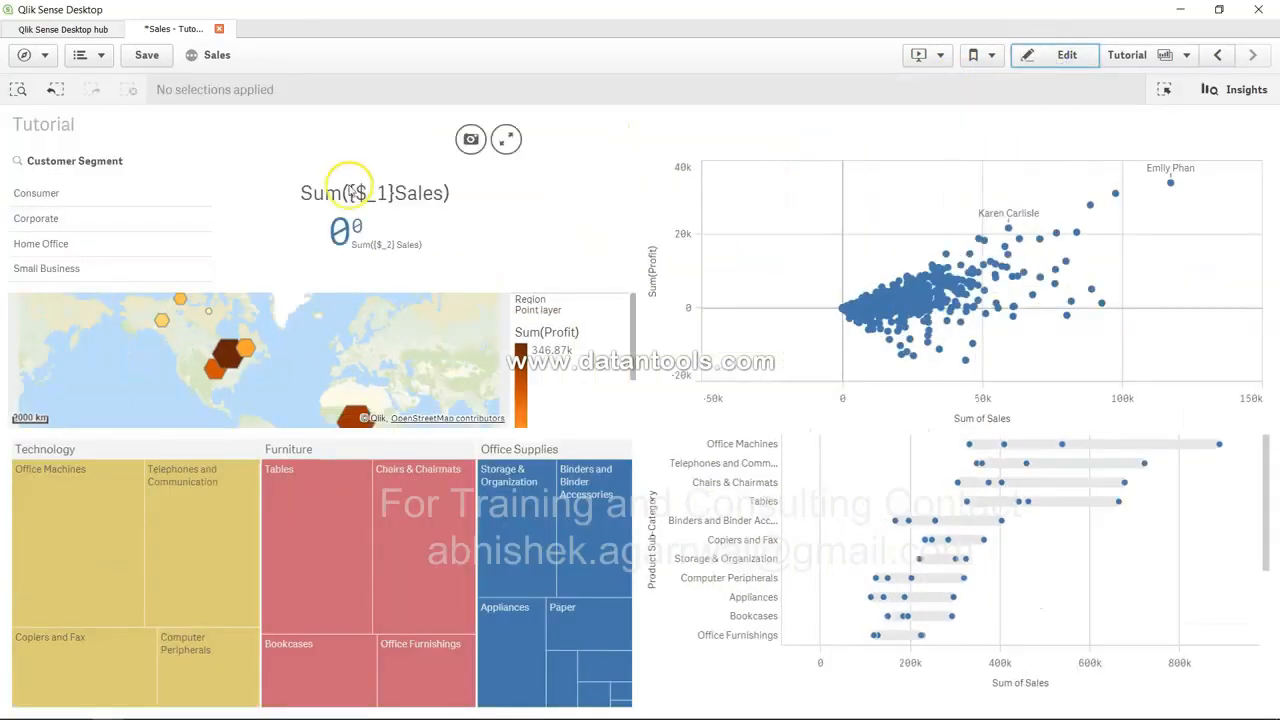
# Select Consumer, Corporate, Home Office and Small Business one by one in the Customer Segment filter, examining the KPI values
pyautogui.click(103, 196)
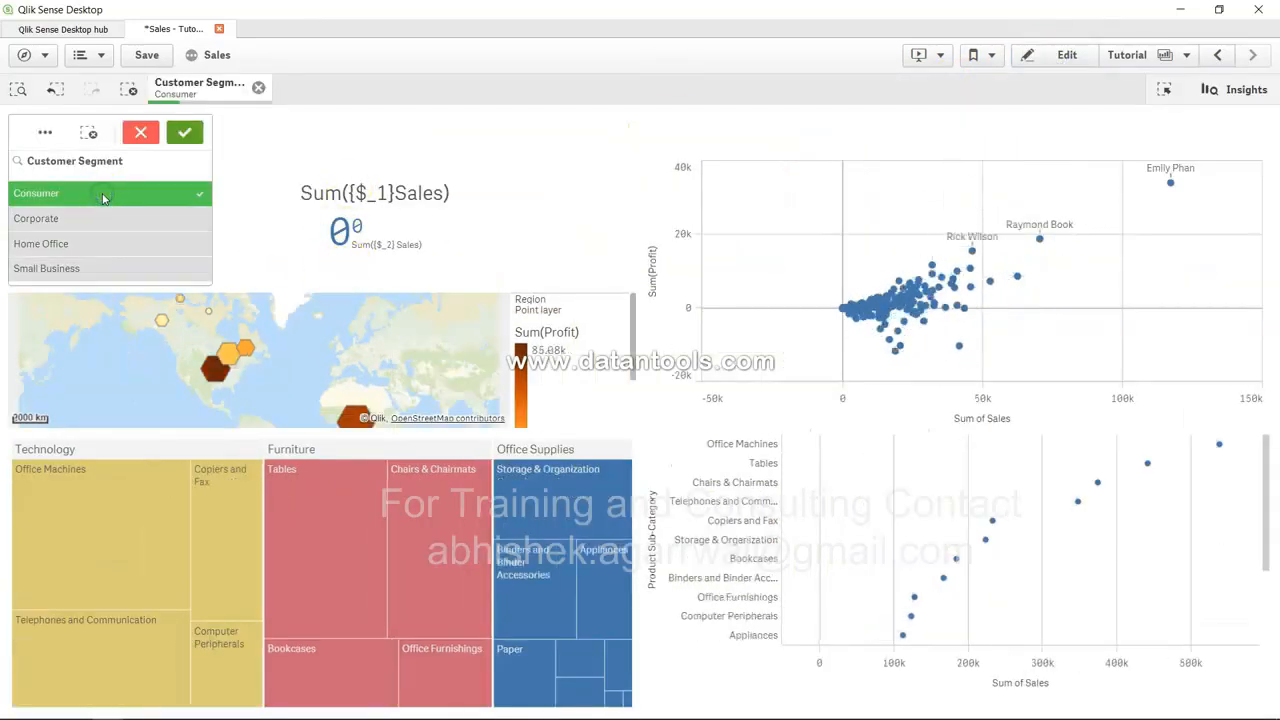
pyautogui.click(116, 228)
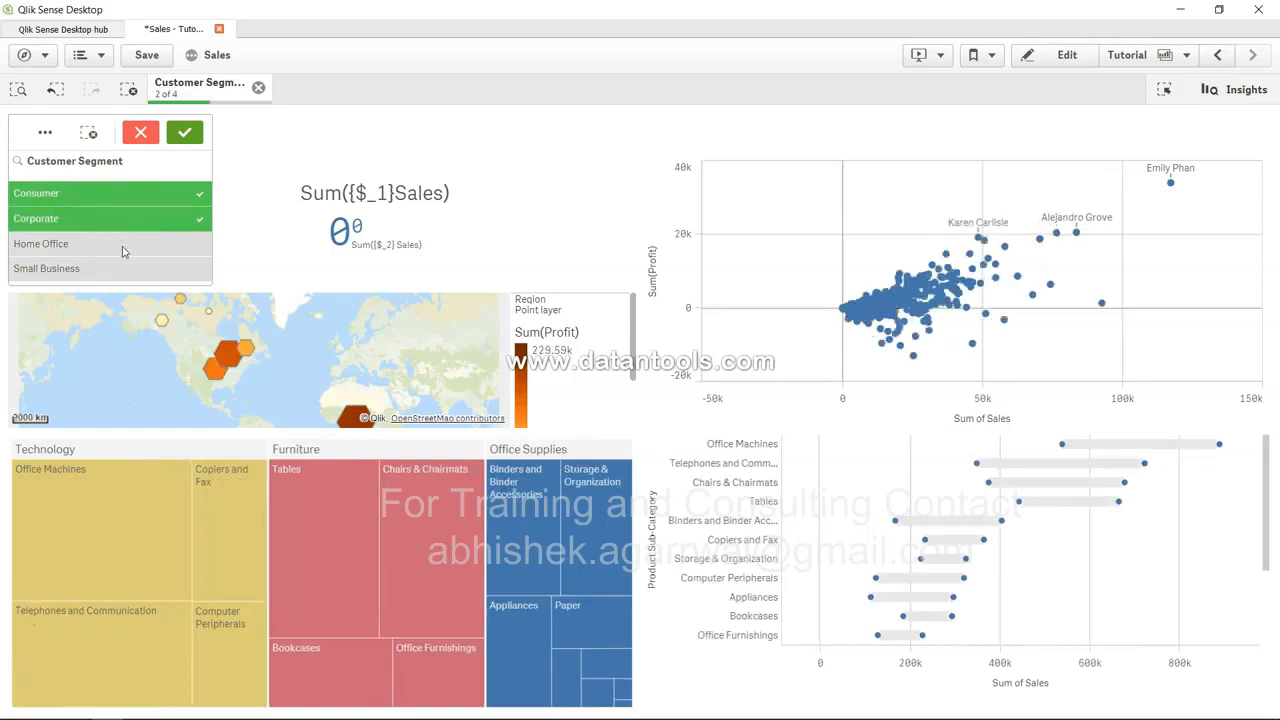
pyautogui.click(120, 246)
pyautogui.click(125, 270)
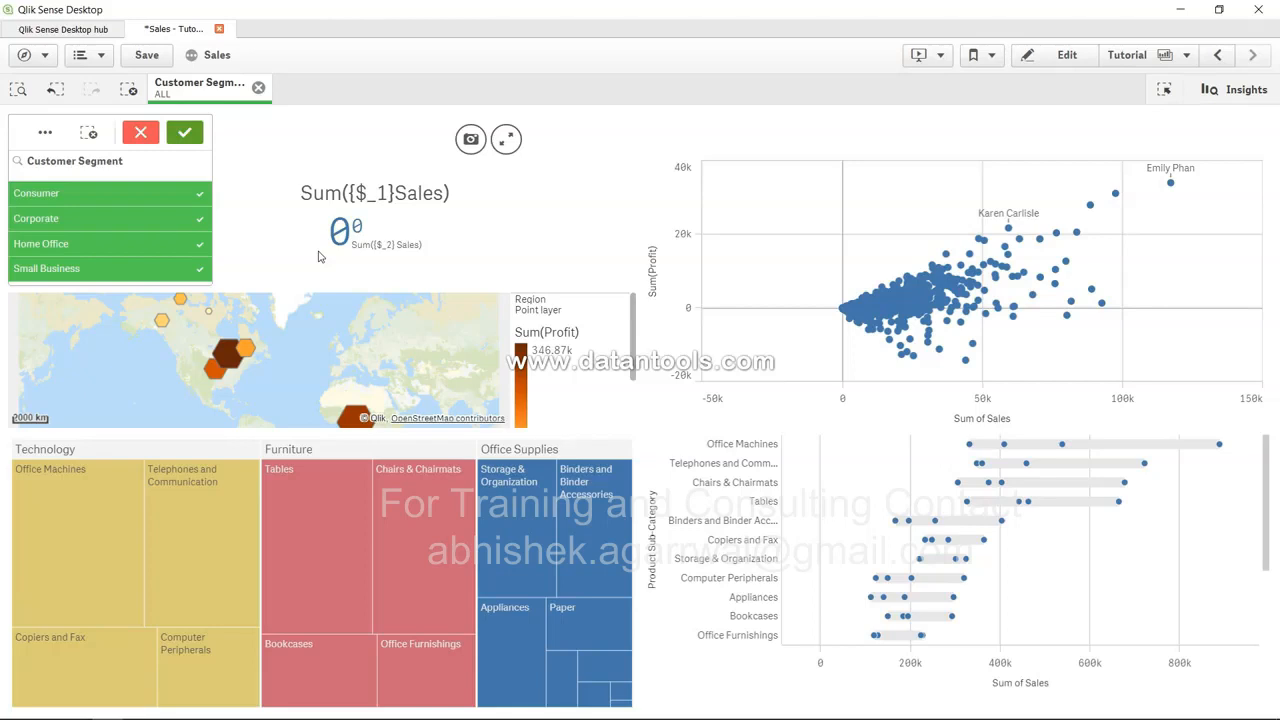
# Step back through the Customer Segment selections to examine the KPI's forward-selection measures
pyautogui.click(57, 92)
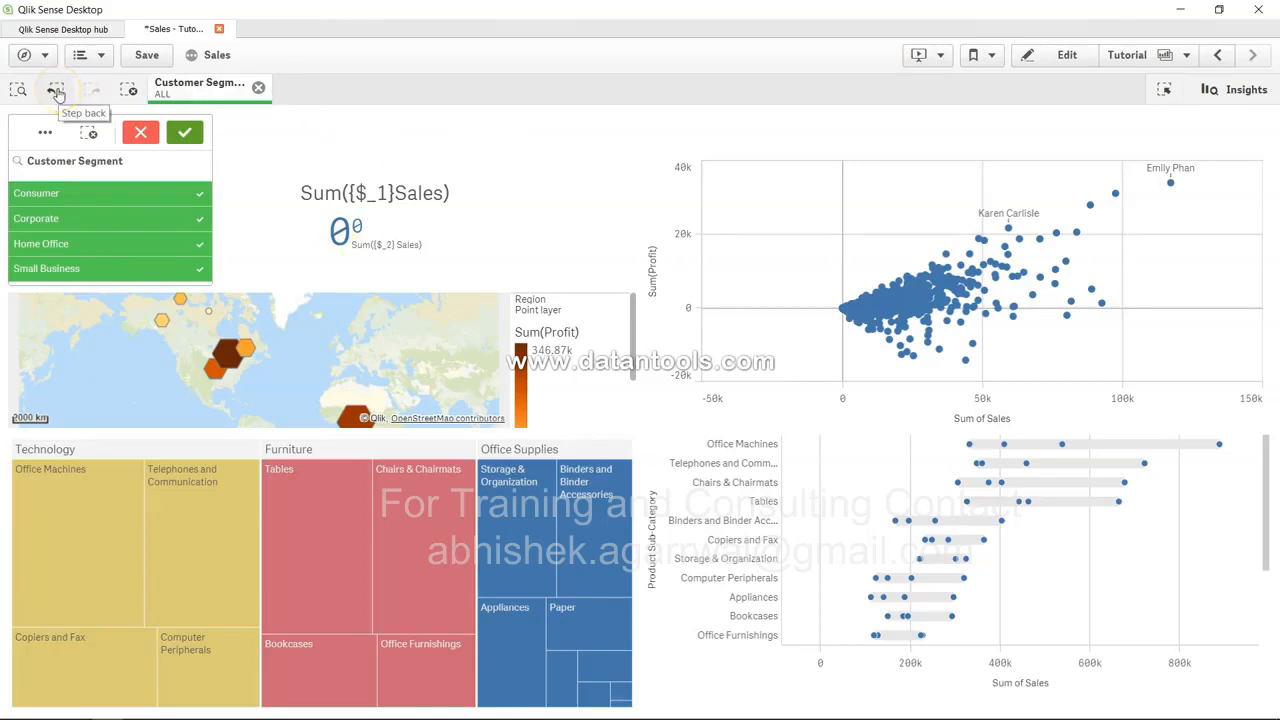
# Step back through the selection history until only the Consumer customer segment is selected
pyautogui.click(58, 94)
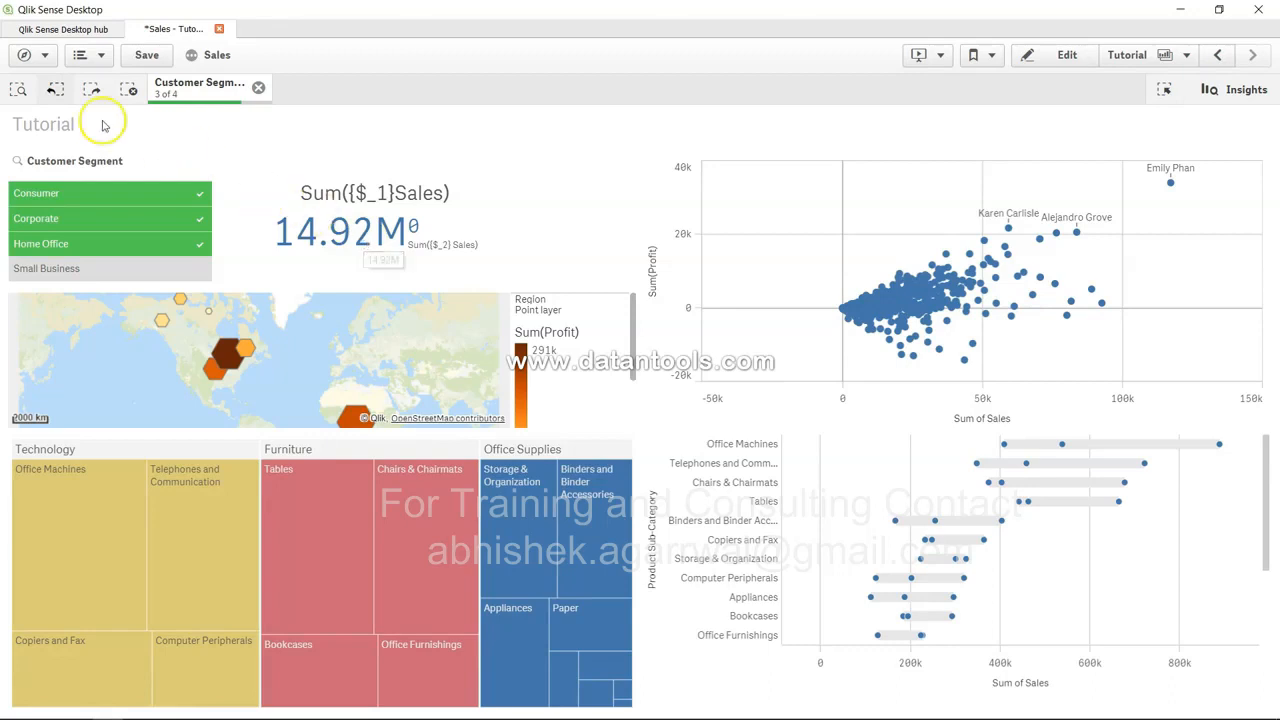
pyautogui.click(57, 94)
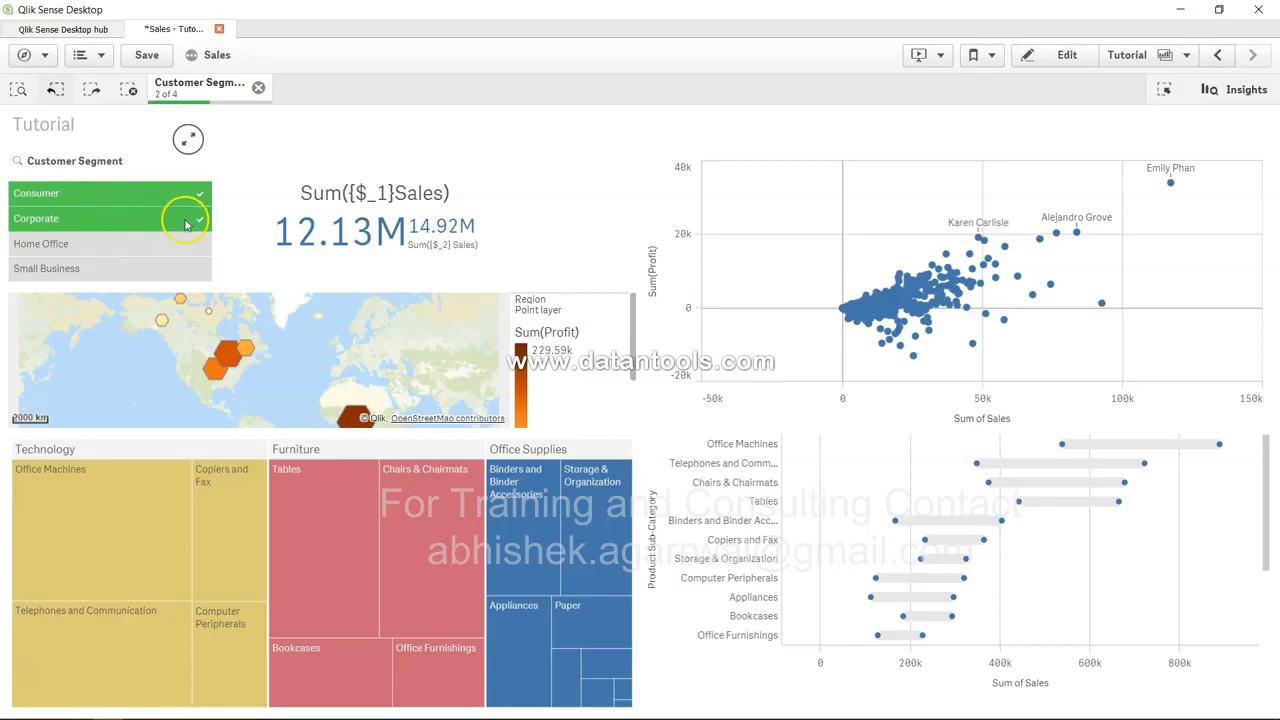
pyautogui.click(55, 92)
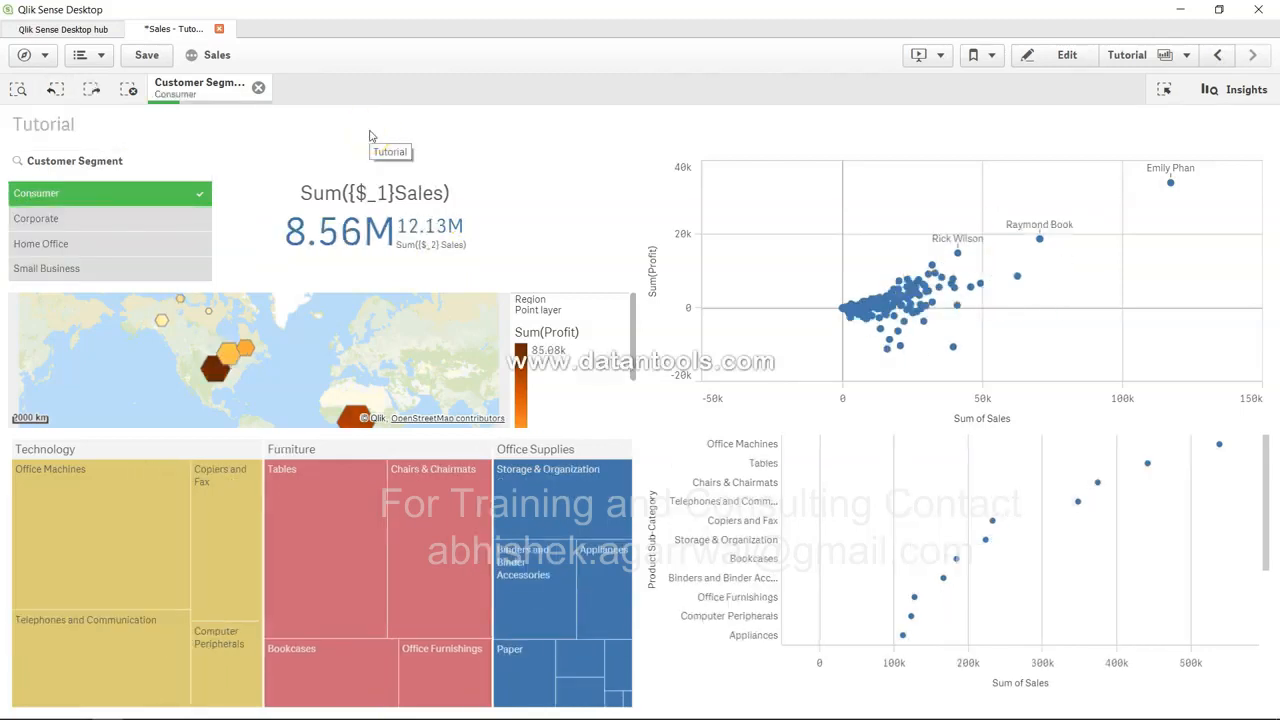
pyautogui.click(364, 198)
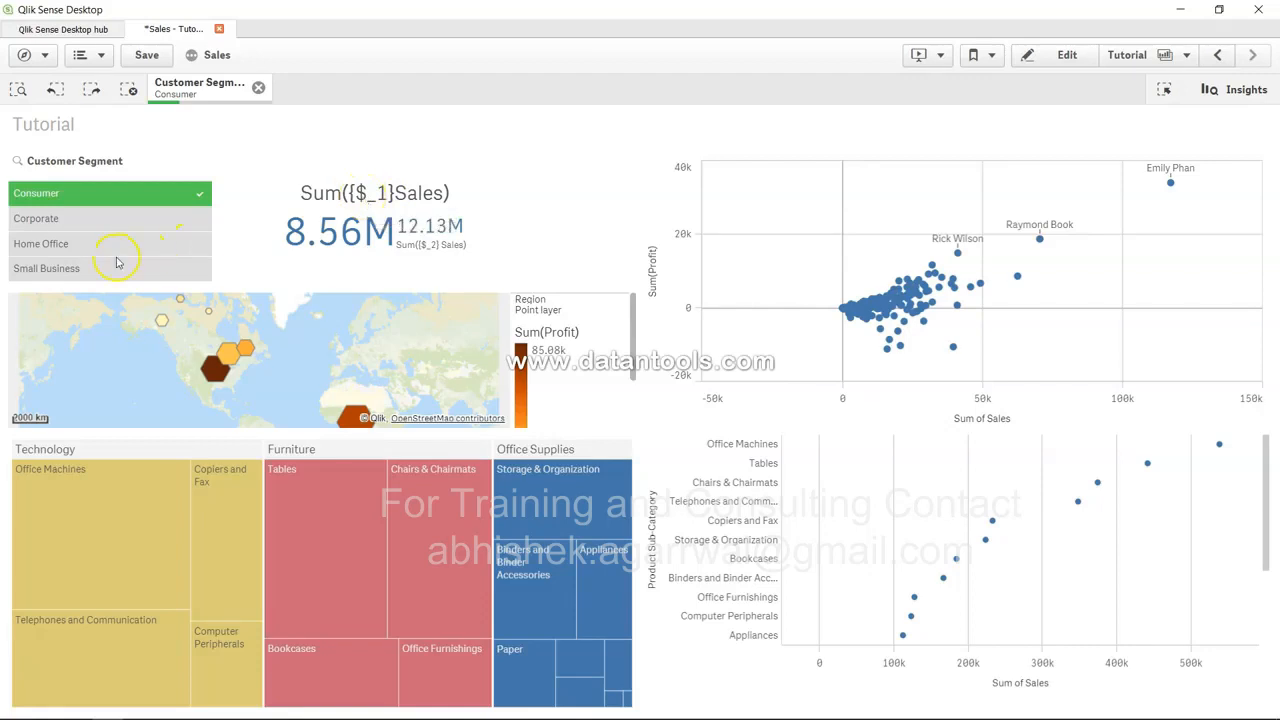
# Add Corporate and Home Office to the Customer Segment selection and save it as a bookmark titled BM01
pyautogui.click(128, 222)
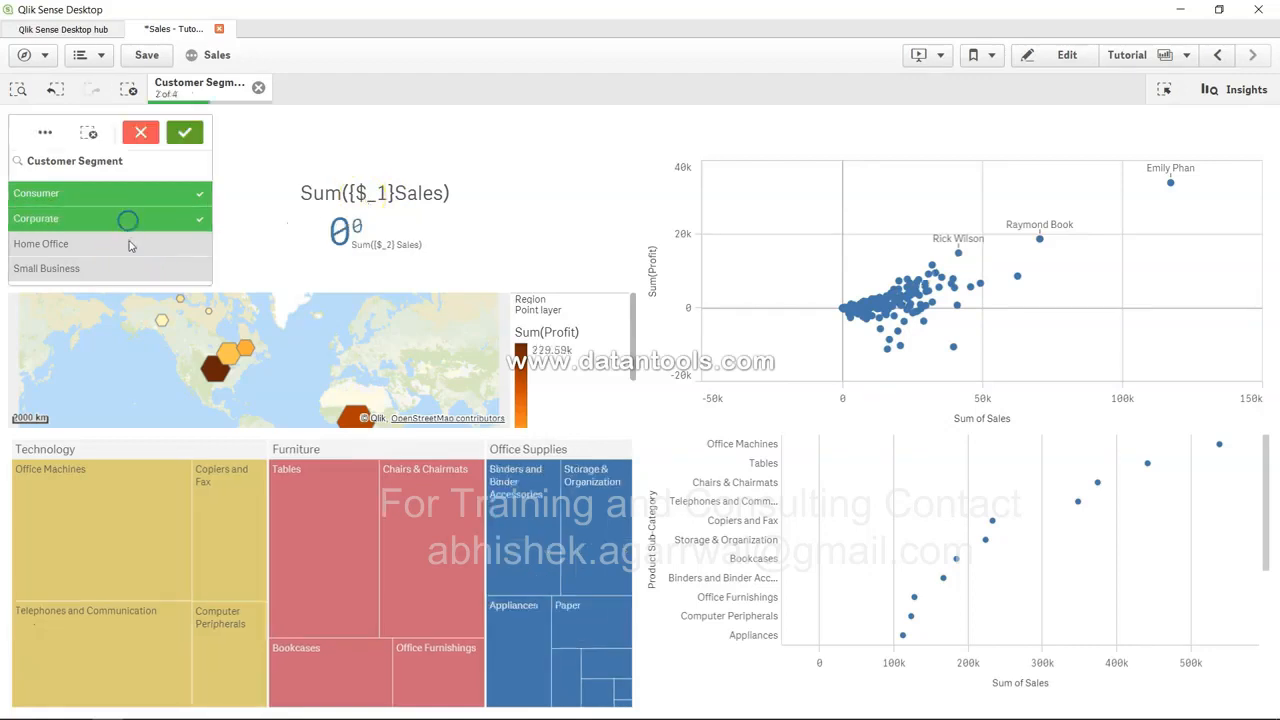
pyautogui.click(127, 243)
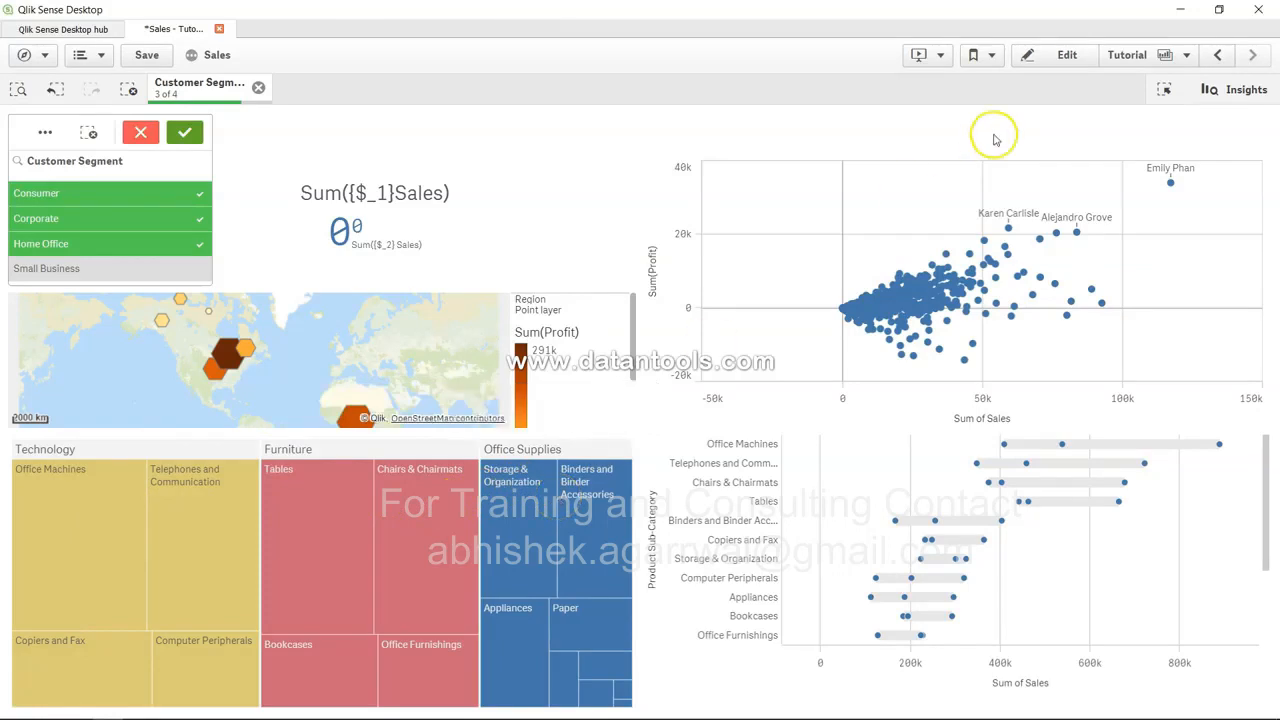
pyautogui.click(996, 60)
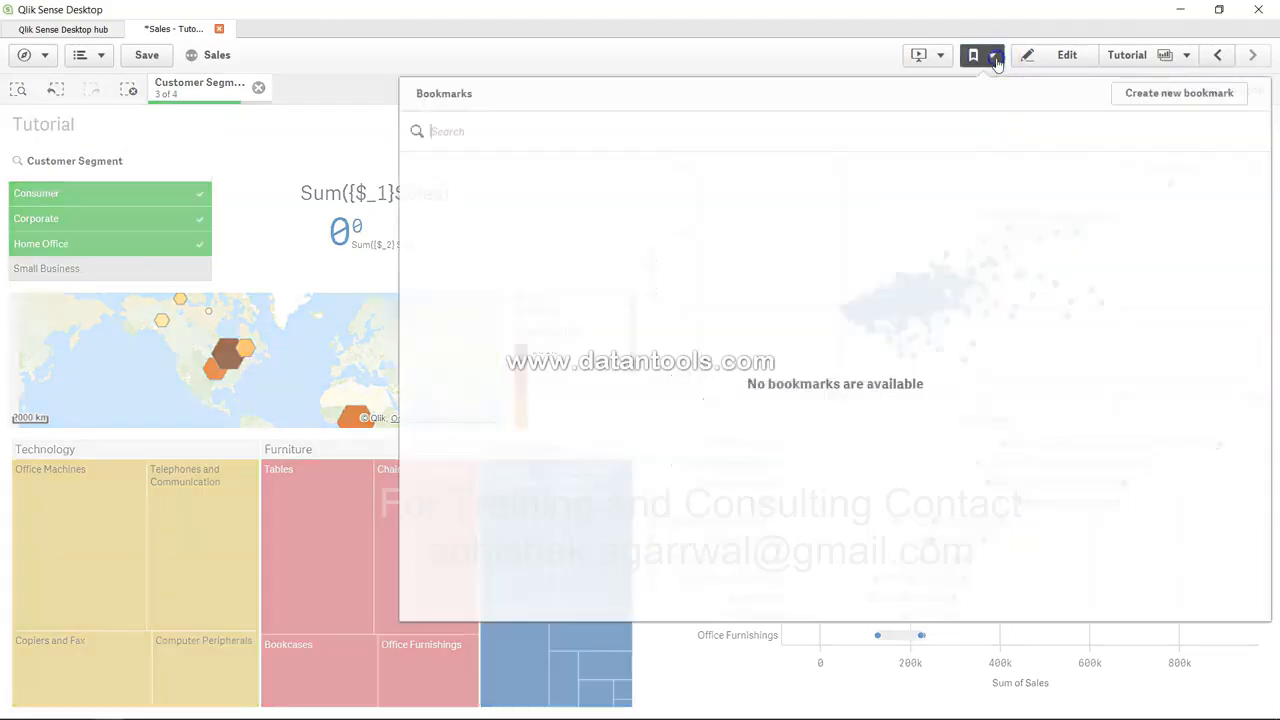
pyautogui.click(1131, 92)
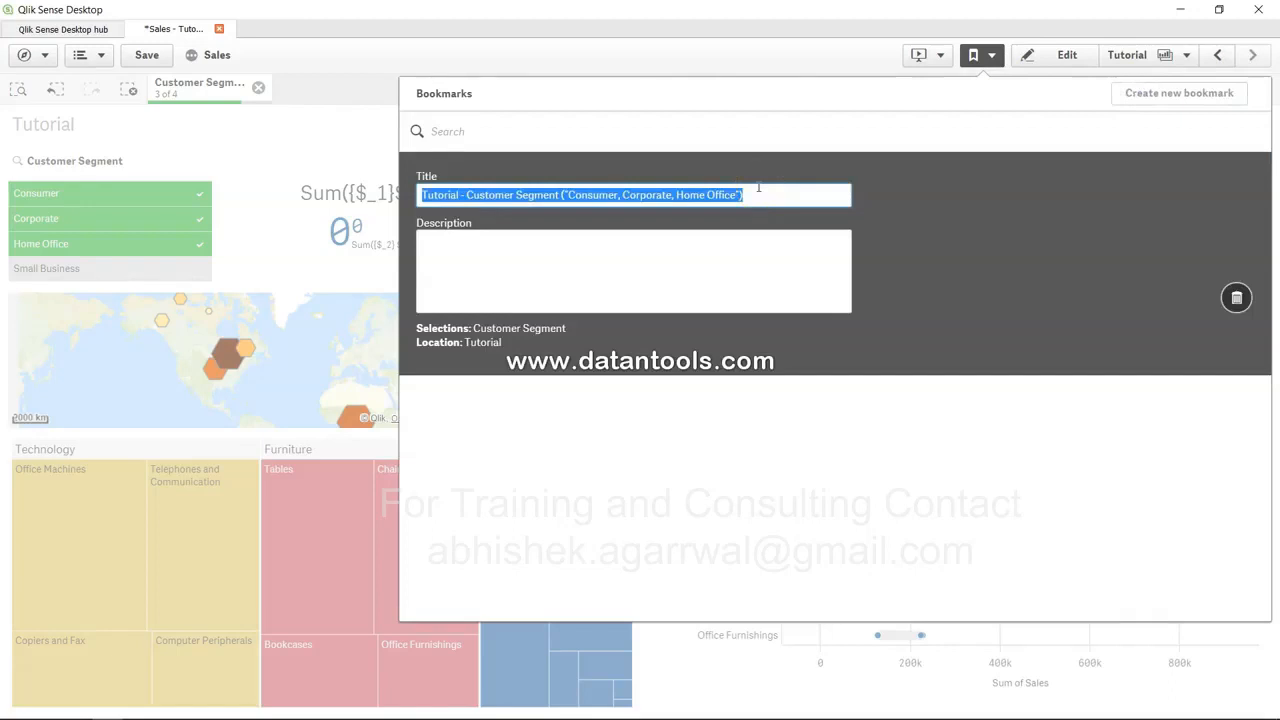
pyautogui.write('BM01')
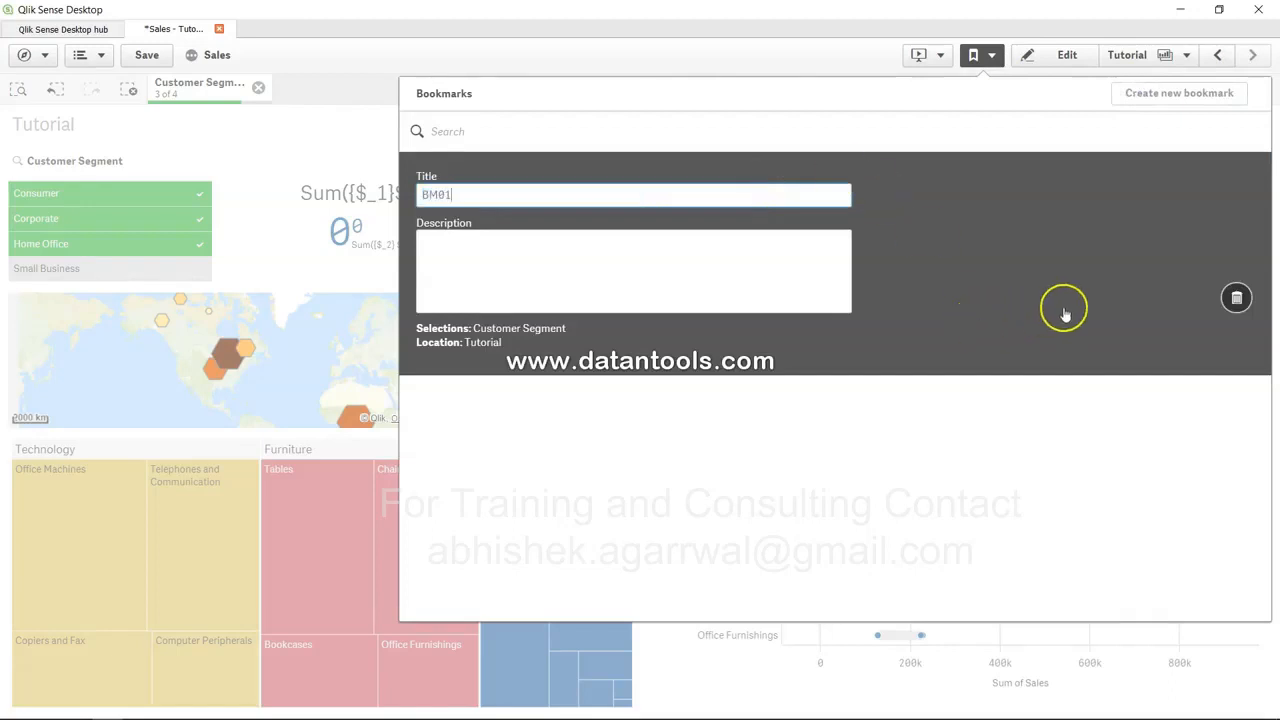
pyautogui.click(589, 261)
pyautogui.click(589, 471)
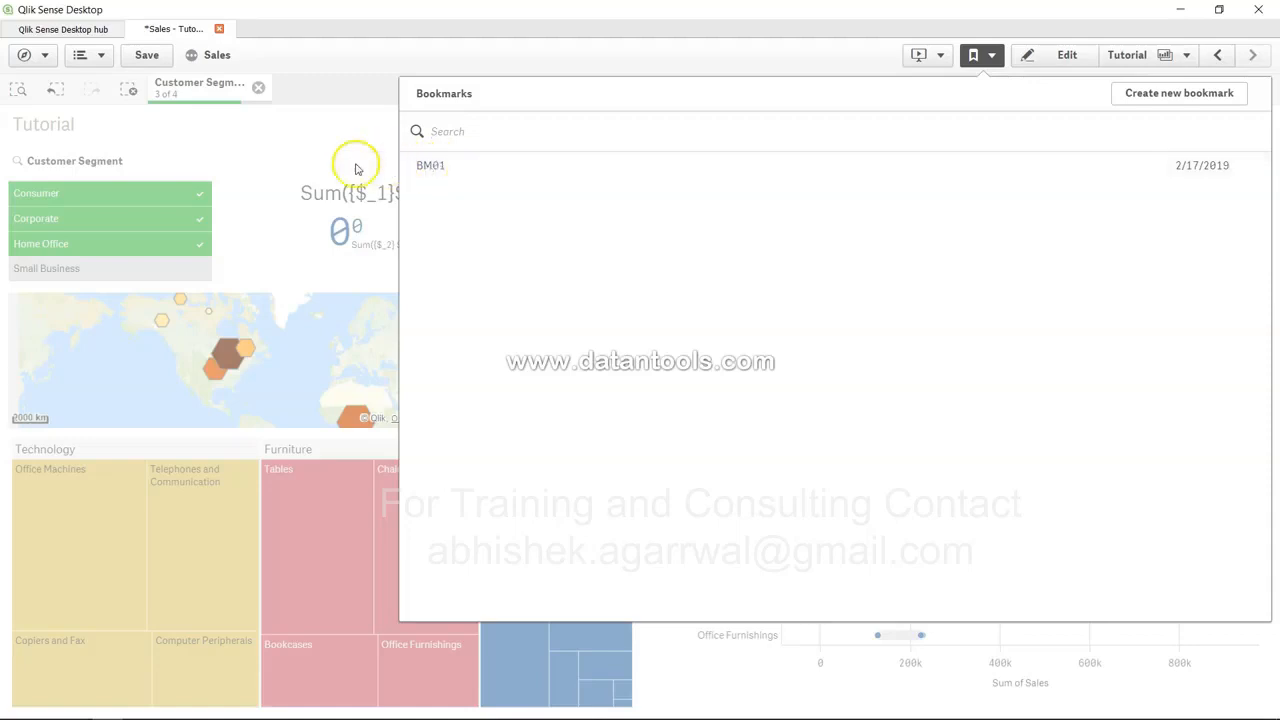
pyautogui.click(330, 145)
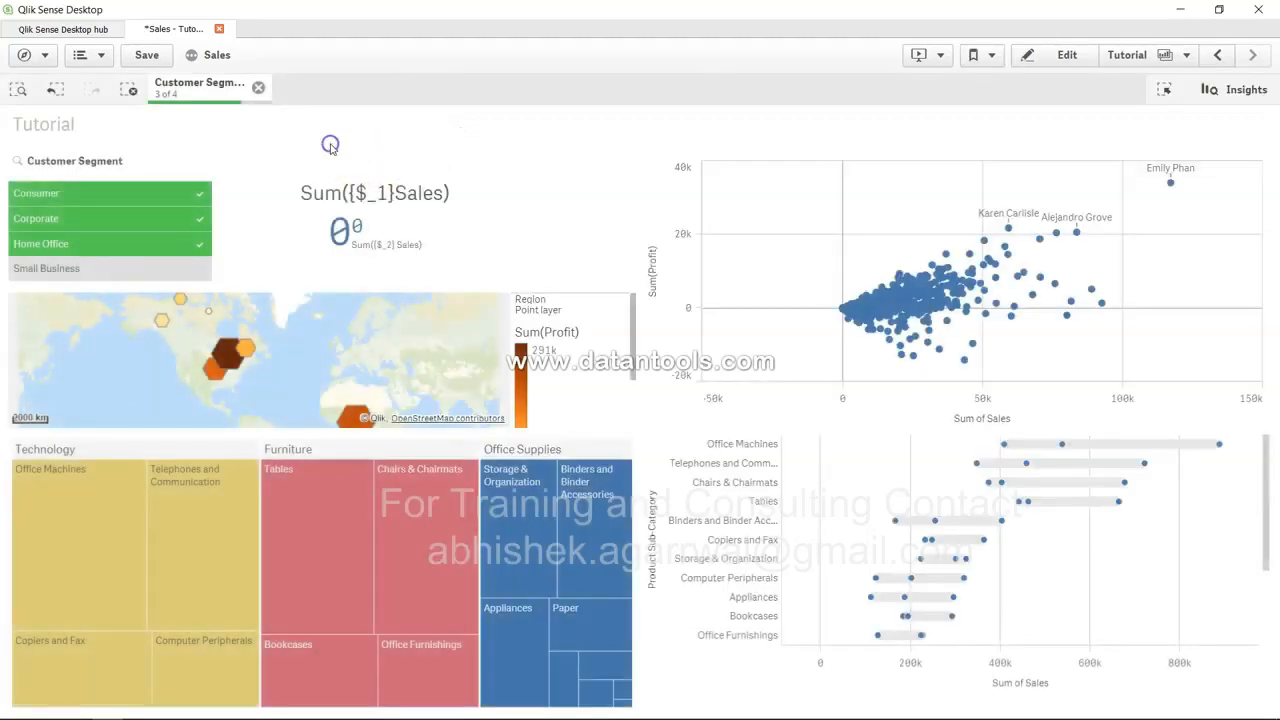
# Clear the Customer Segment selection and restore it by applying the bookmark BM01
pyautogui.click(258, 88)
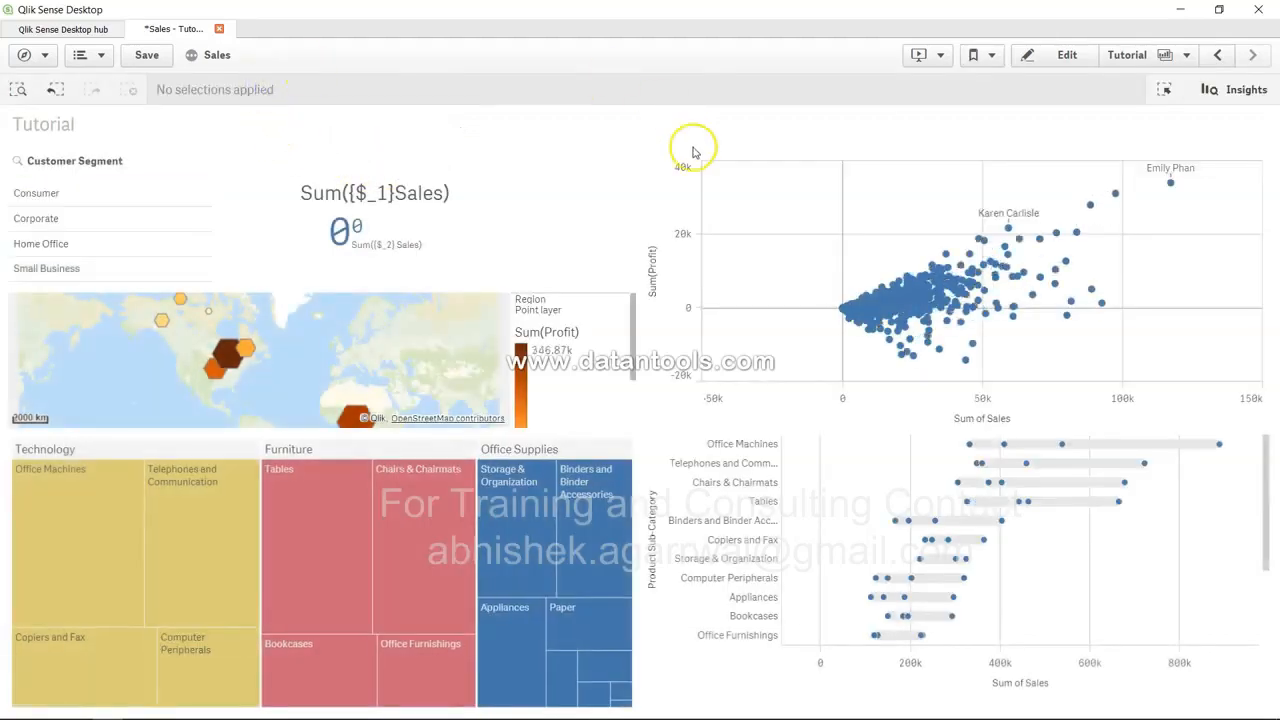
pyautogui.click(982, 56)
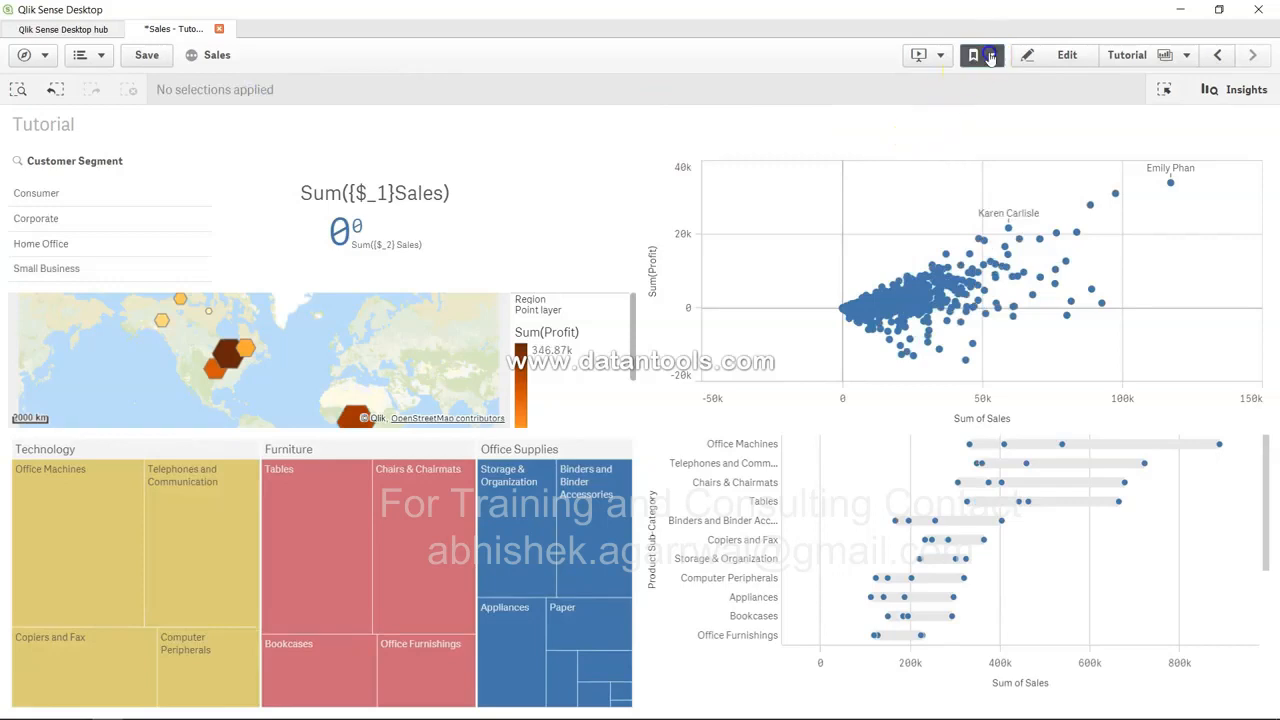
pyautogui.click(608, 168)
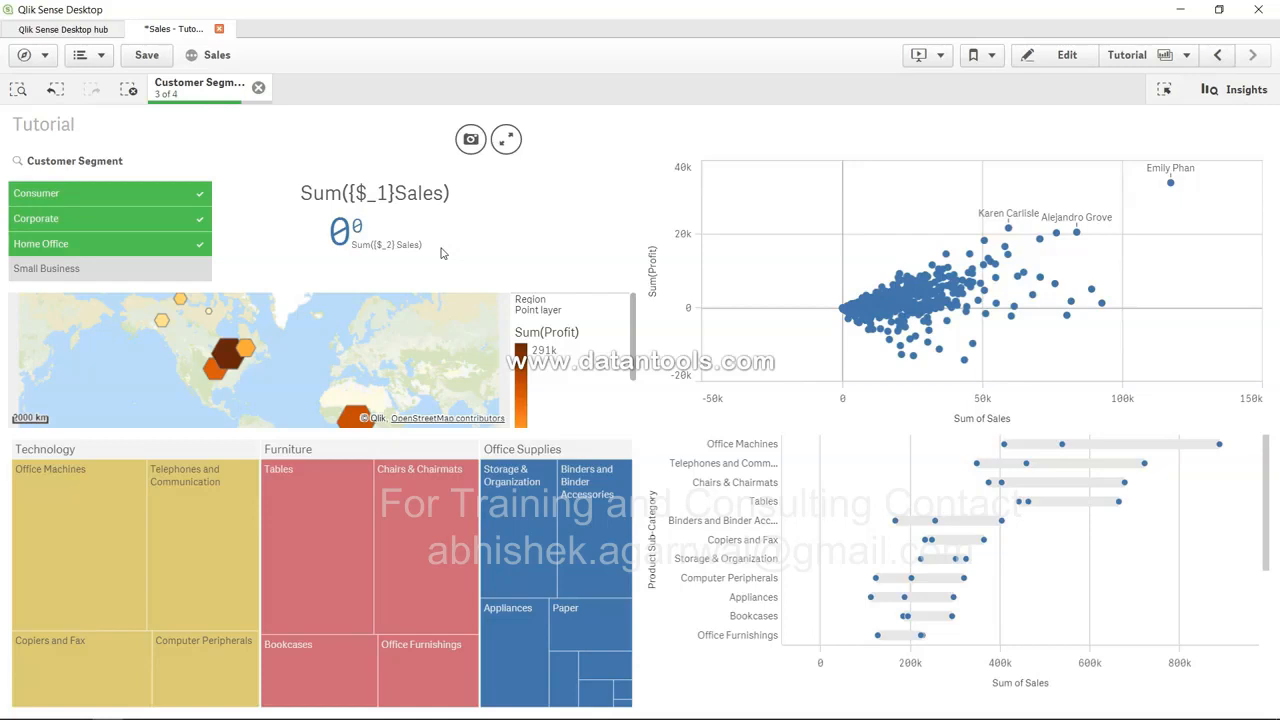
# Clear the Customer Segment selection and change the first measure of the Tutorial sheet's KPI to Sum(Sales)
pyautogui.click(258, 89)
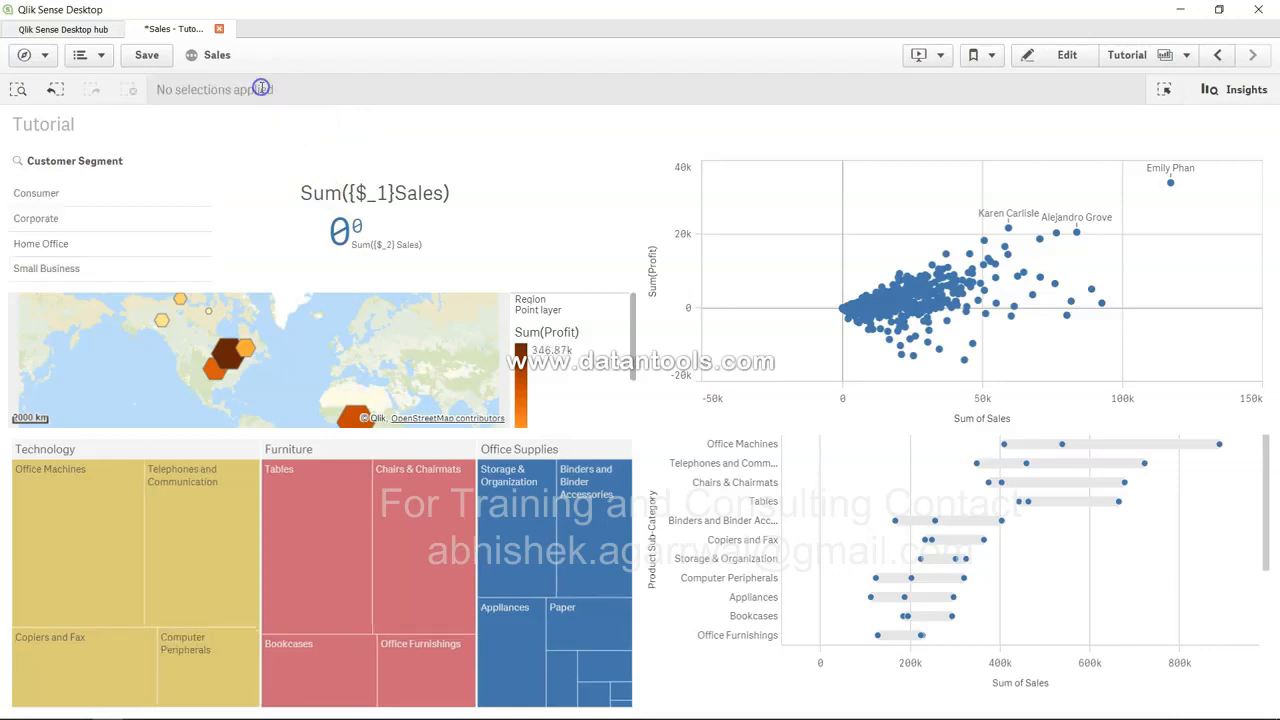
pyautogui.click(1064, 56)
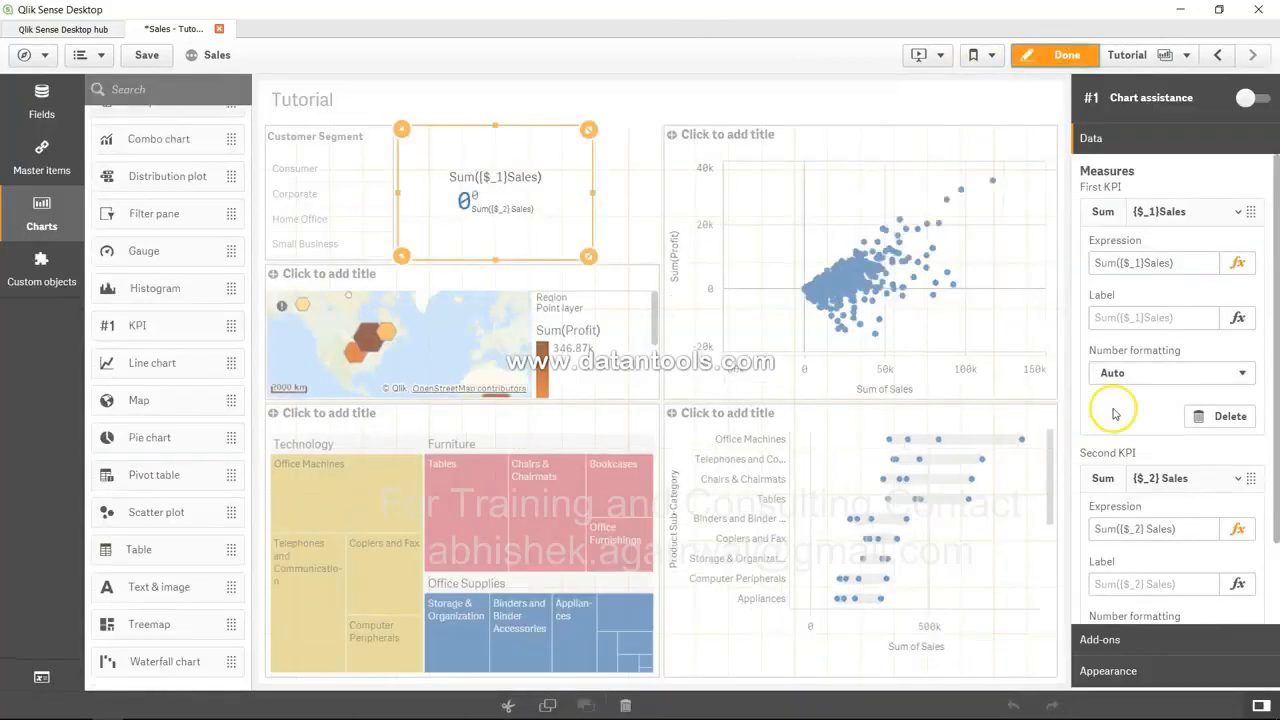
pyautogui.click(1147, 263)
pyautogui.press('BackSpace')
pyautogui.press('BackSpace')
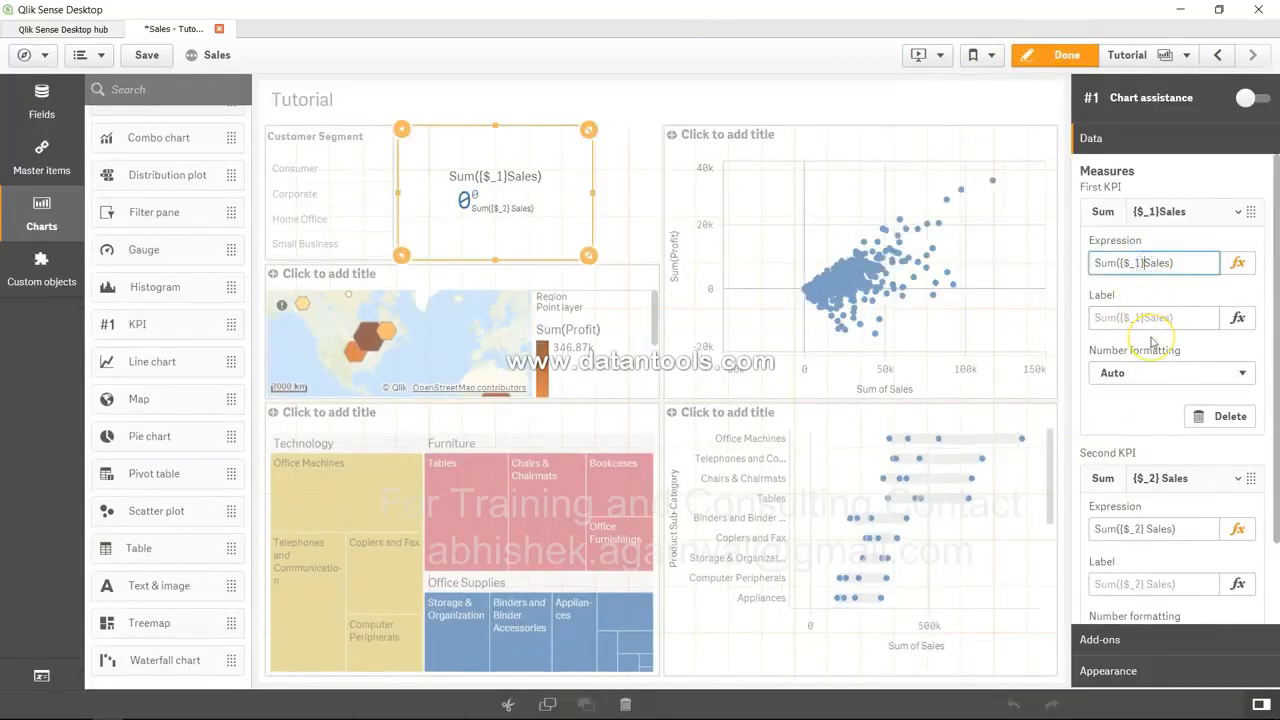
pyautogui.press('BackSpace')
pyautogui.press('BackSpace')
pyautogui.press('BackSpace')
pyautogui.press('Tab')
pyautogui.click(460, 218)
# Set the KPI's second measure expression to Sum({BM01} Sales) and finish editing the sheet
pyautogui.click(1140, 531)
pyautogui.press('BackSpace')
pyautogui.press('BackSpace')
pyautogui.press('BackSpace')
pyautogui.press('BackSpace')
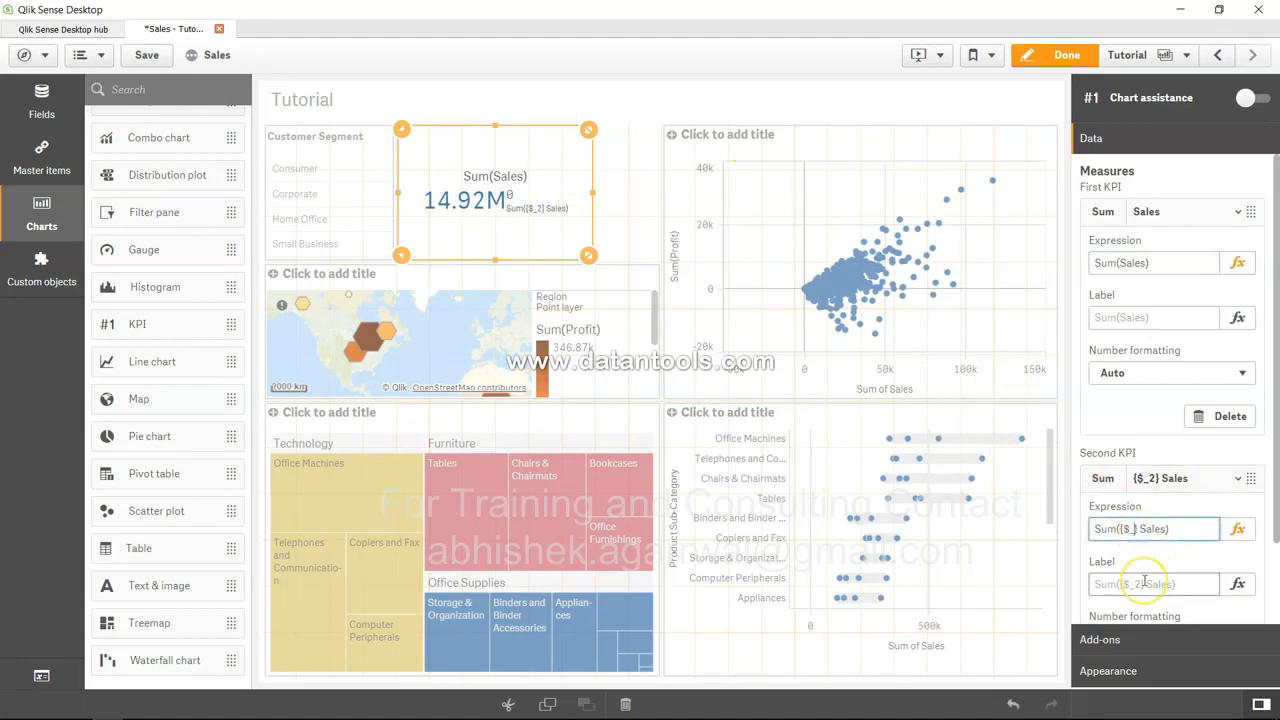
pyautogui.write('[BM01')
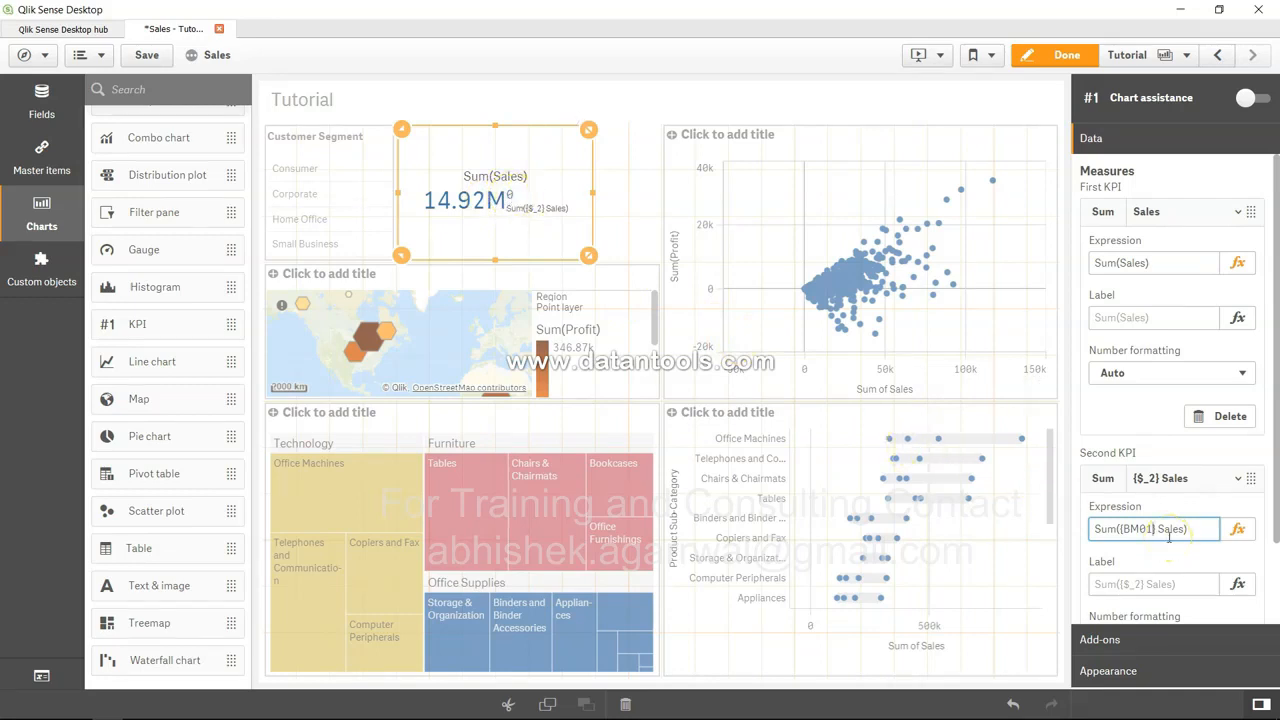
pyautogui.press('Return')
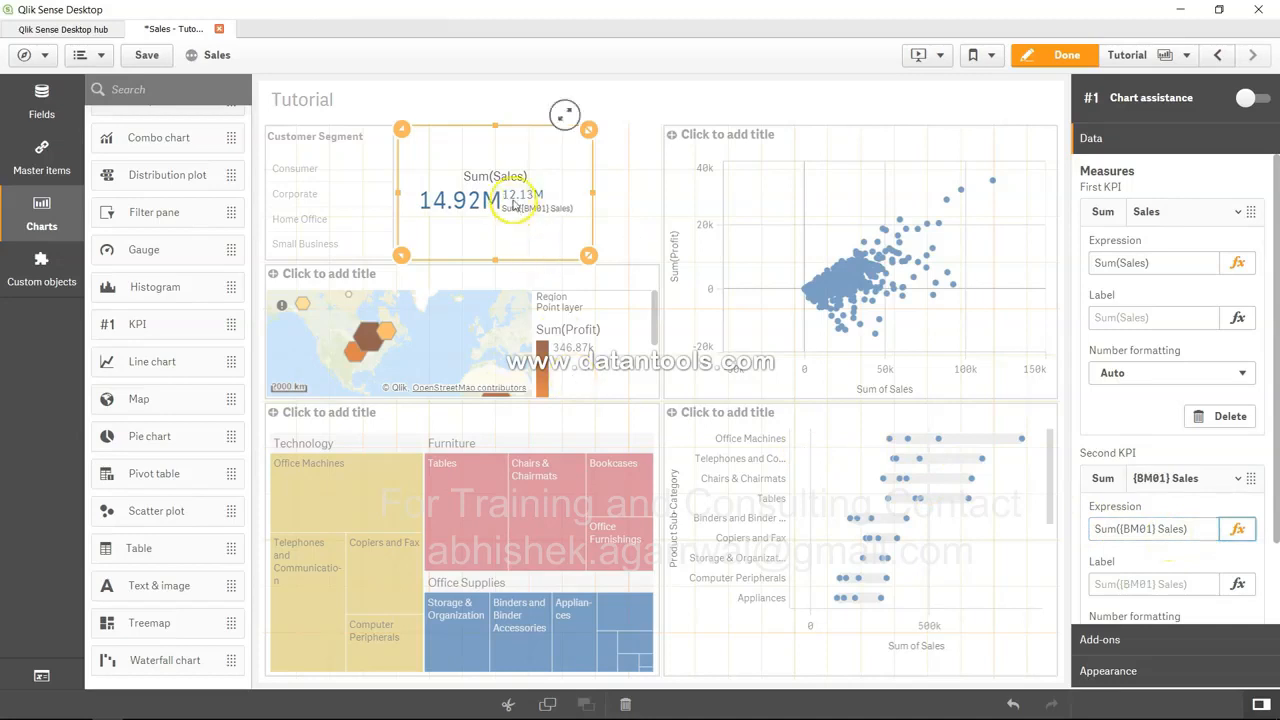
pyautogui.click(1036, 58)
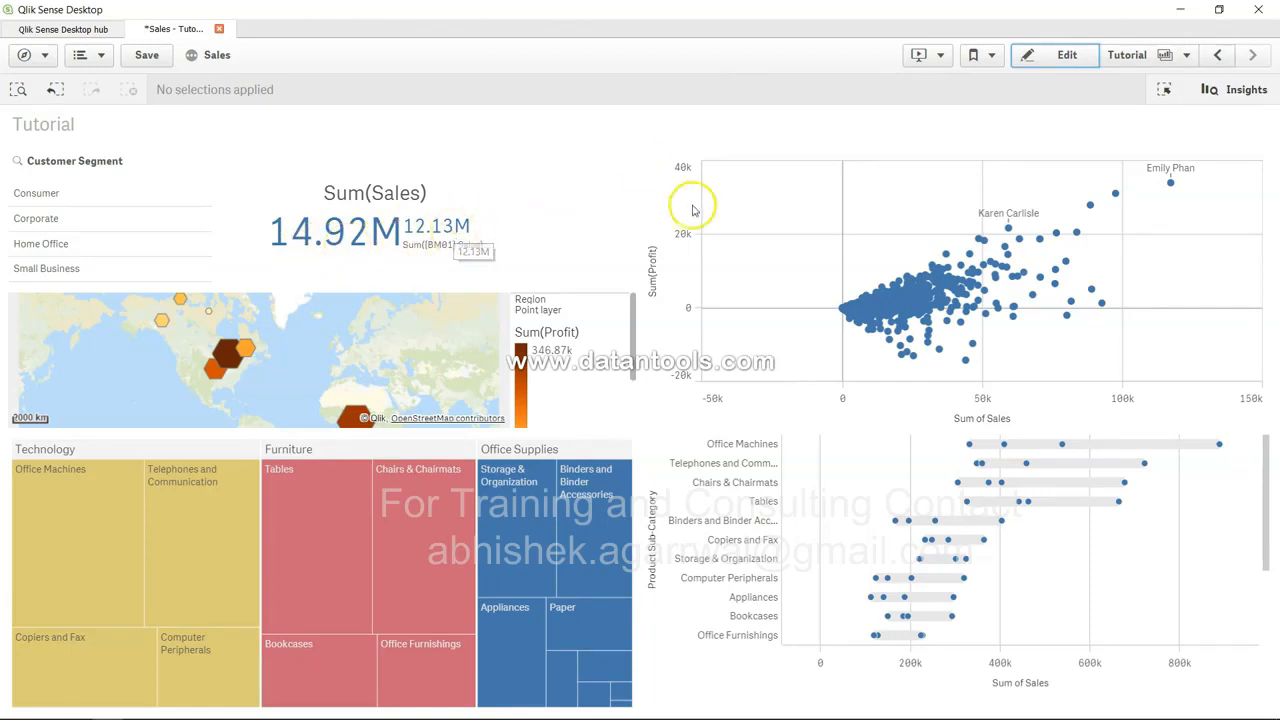
# Apply the bookmark BM01 to the Tutorial sheet to compare both KPI measures
pyautogui.click(991, 56)
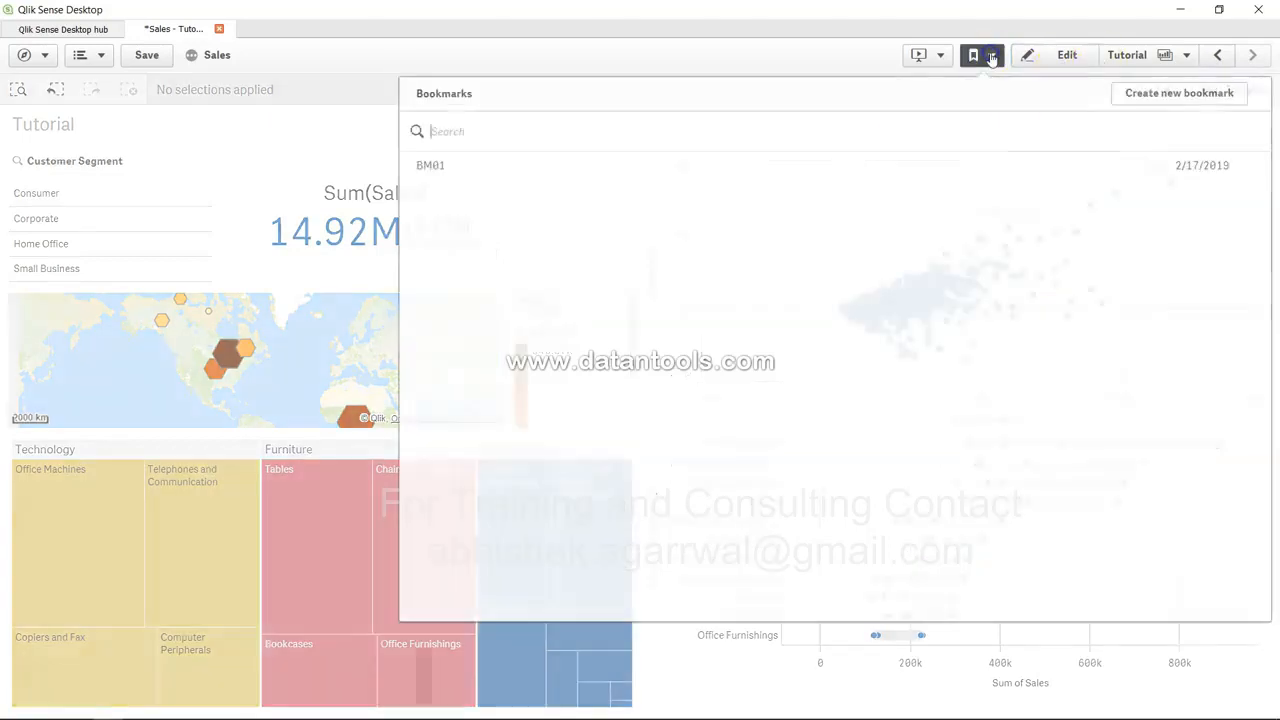
pyautogui.click(443, 170)
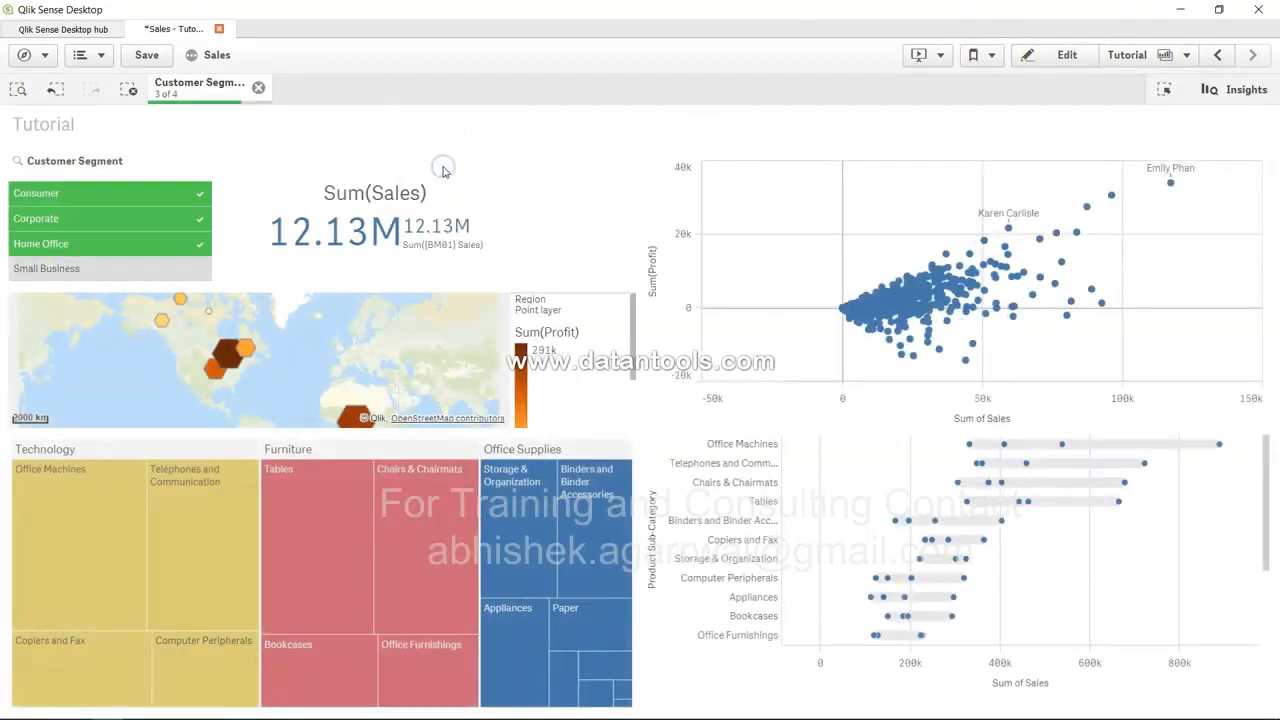
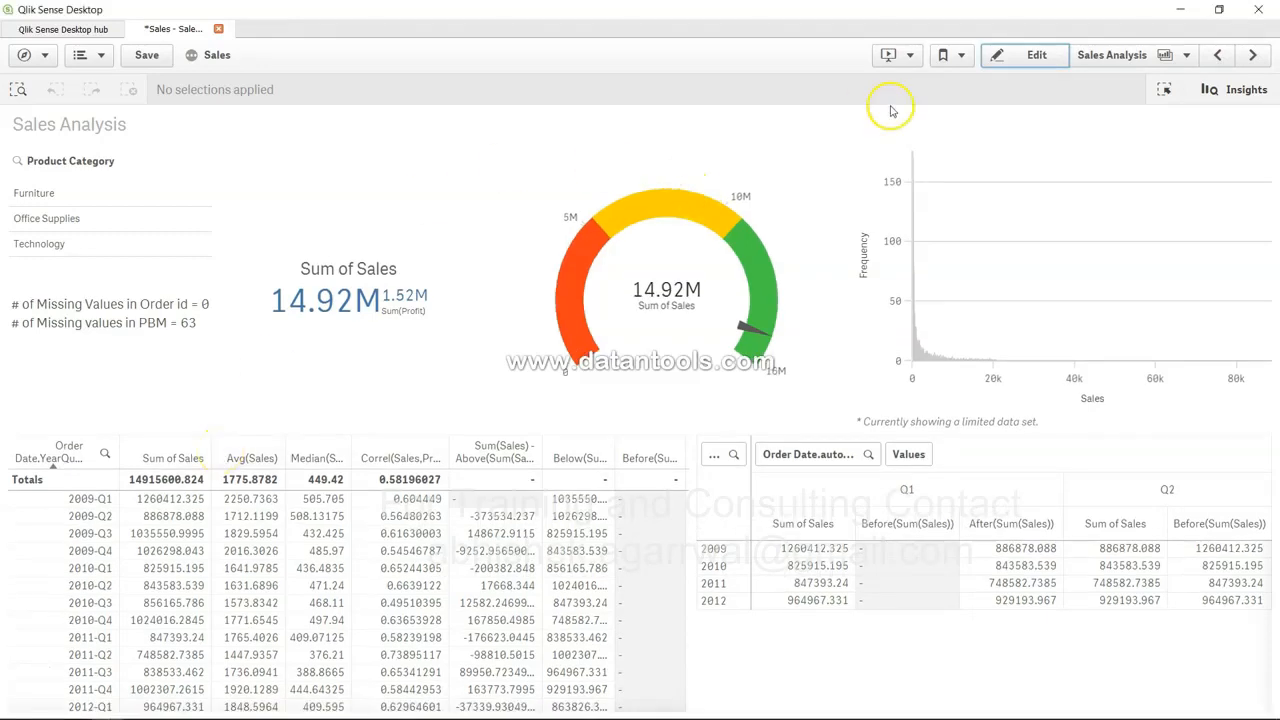
# Change the Sales Analysis KPI's first measure expression to Sum({1-$}Sales) and finish editing the sheet
pyautogui.click(1040, 58)
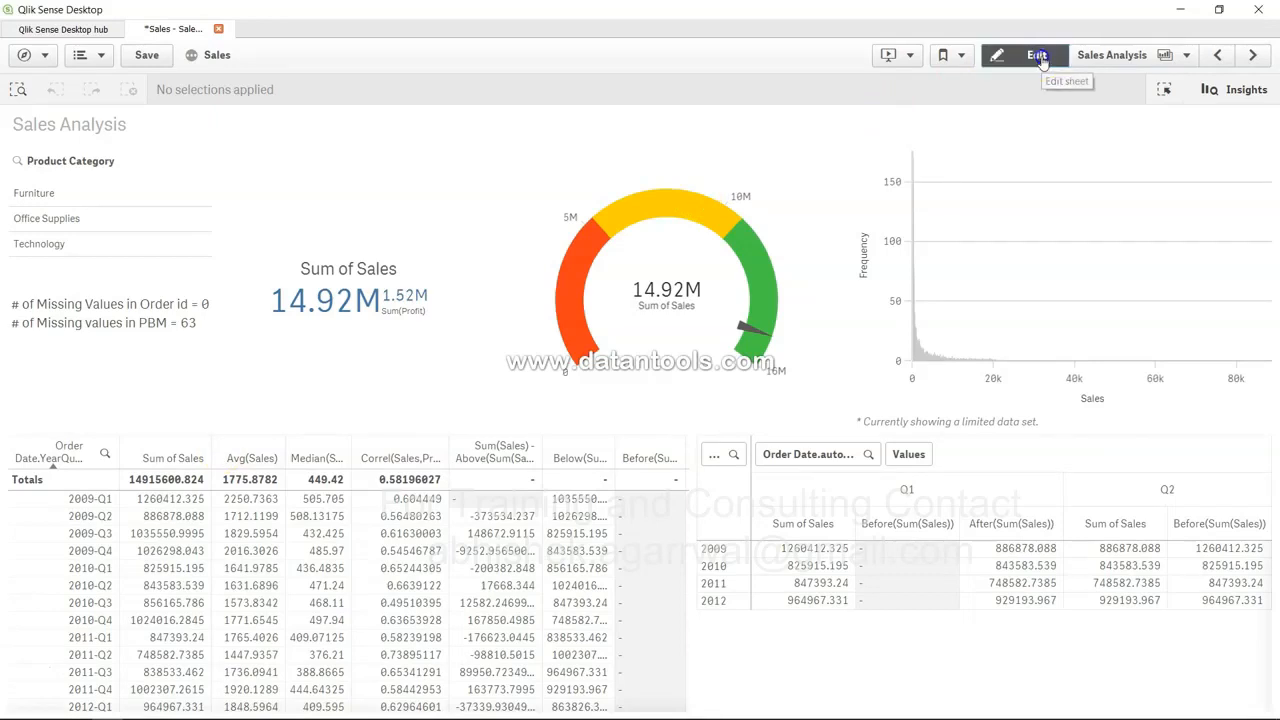
pyautogui.click(356, 262)
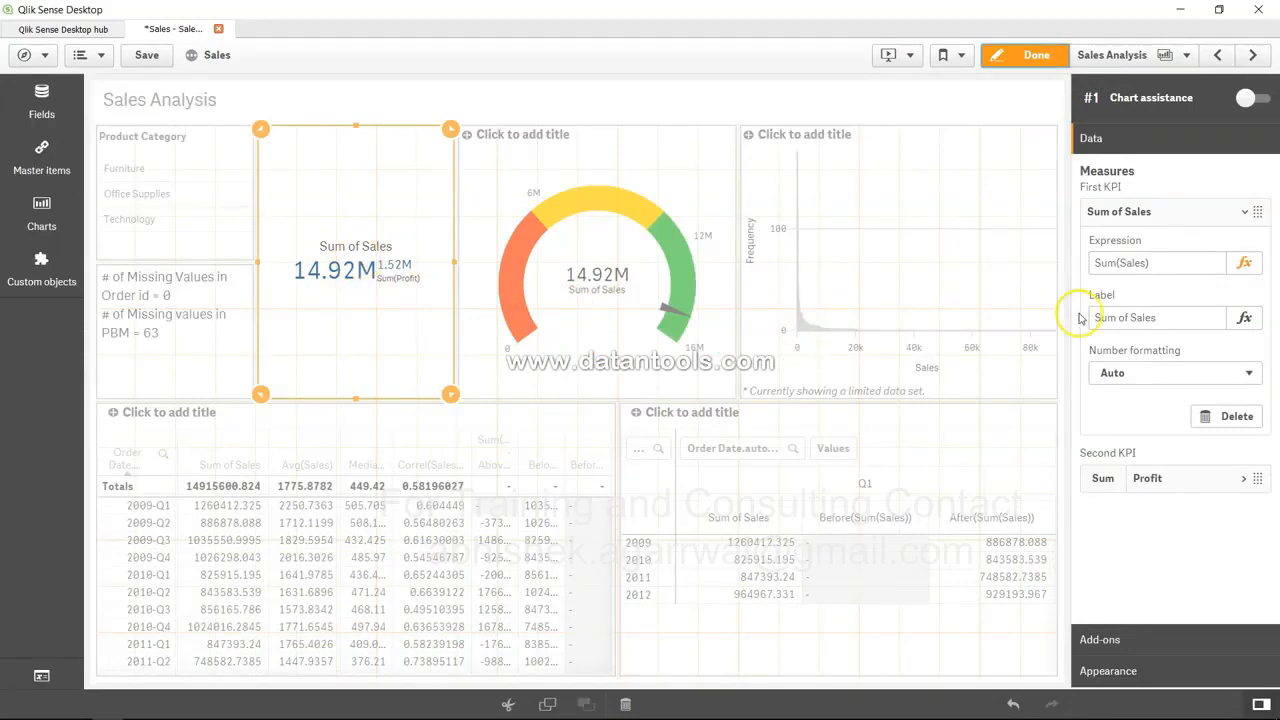
pyautogui.moveTo(1121, 263); pyautogui.dragTo(1142, 264)
pyautogui.click(1142, 263)
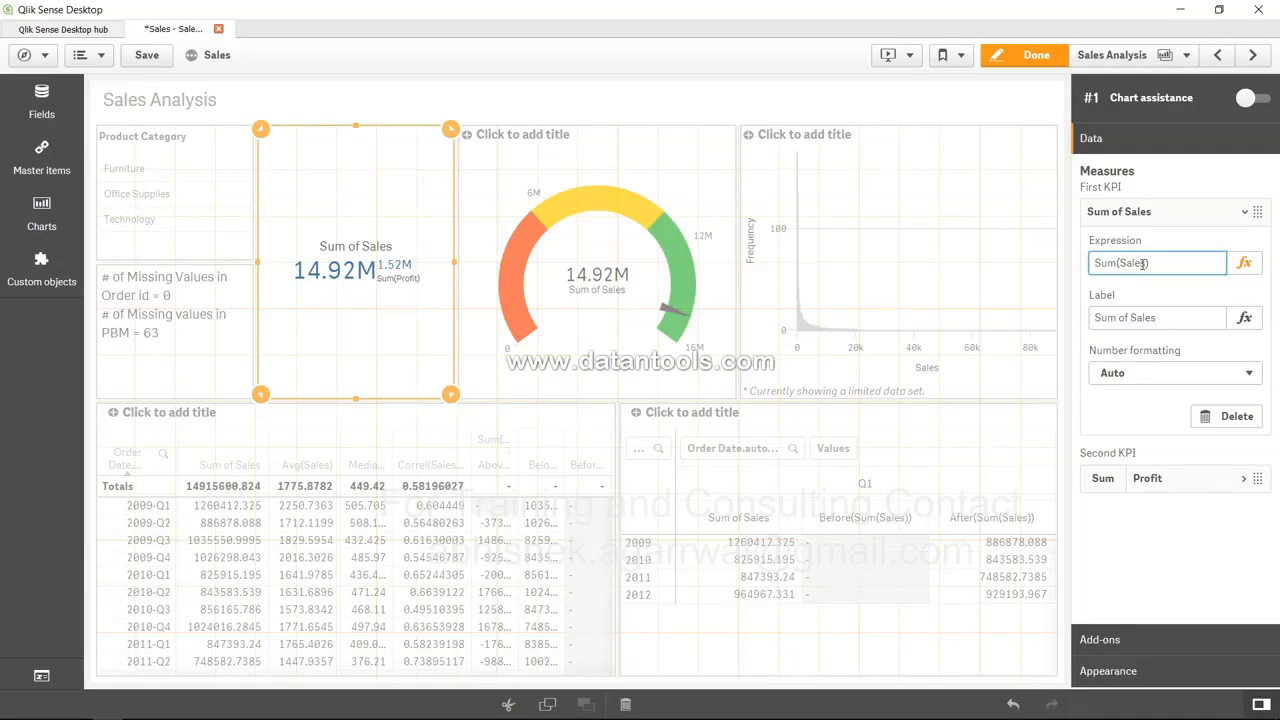
pyautogui.click(1243, 263)
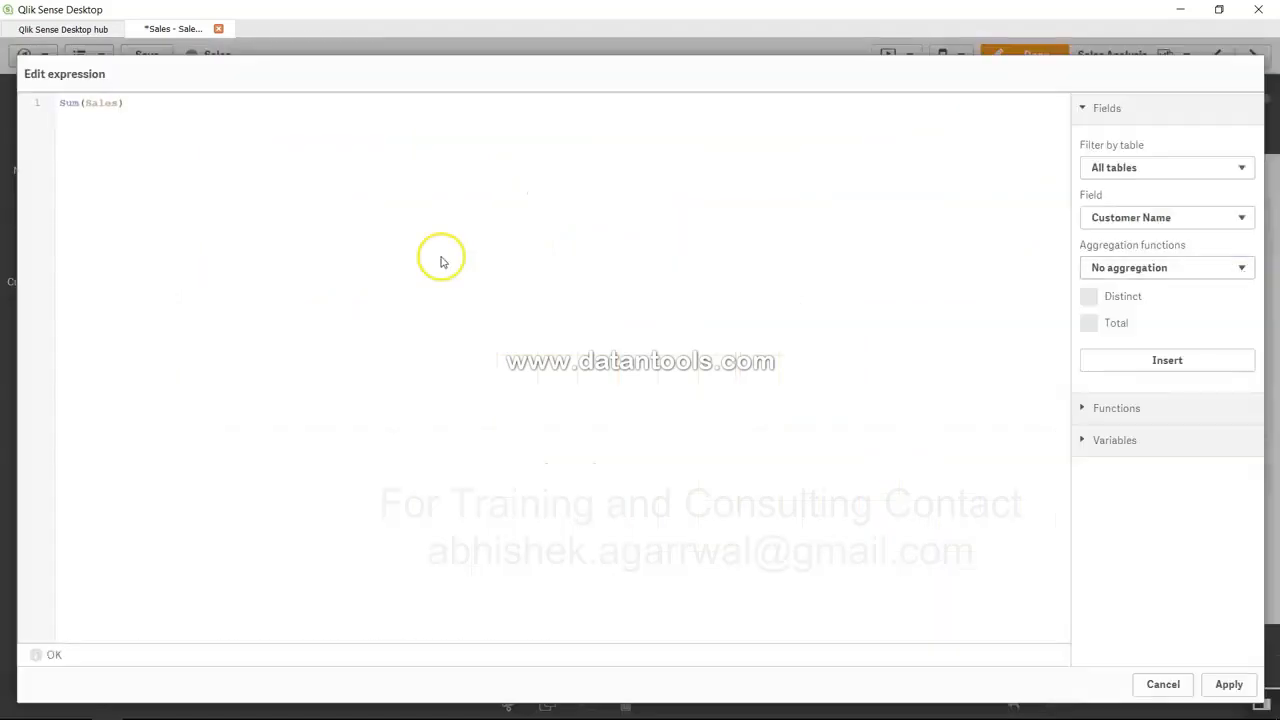
pyautogui.click(85, 104)
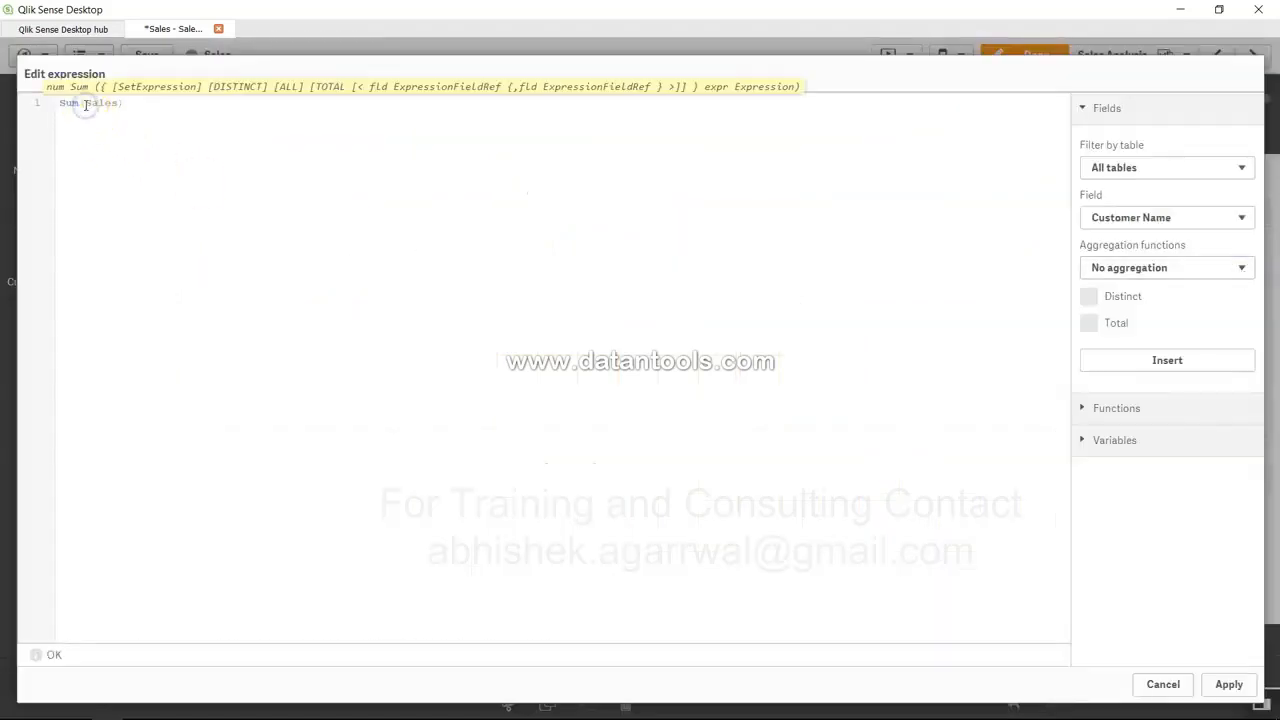
pyautogui.write('{}')
pyautogui.write('1')
pyautogui.write('-$')
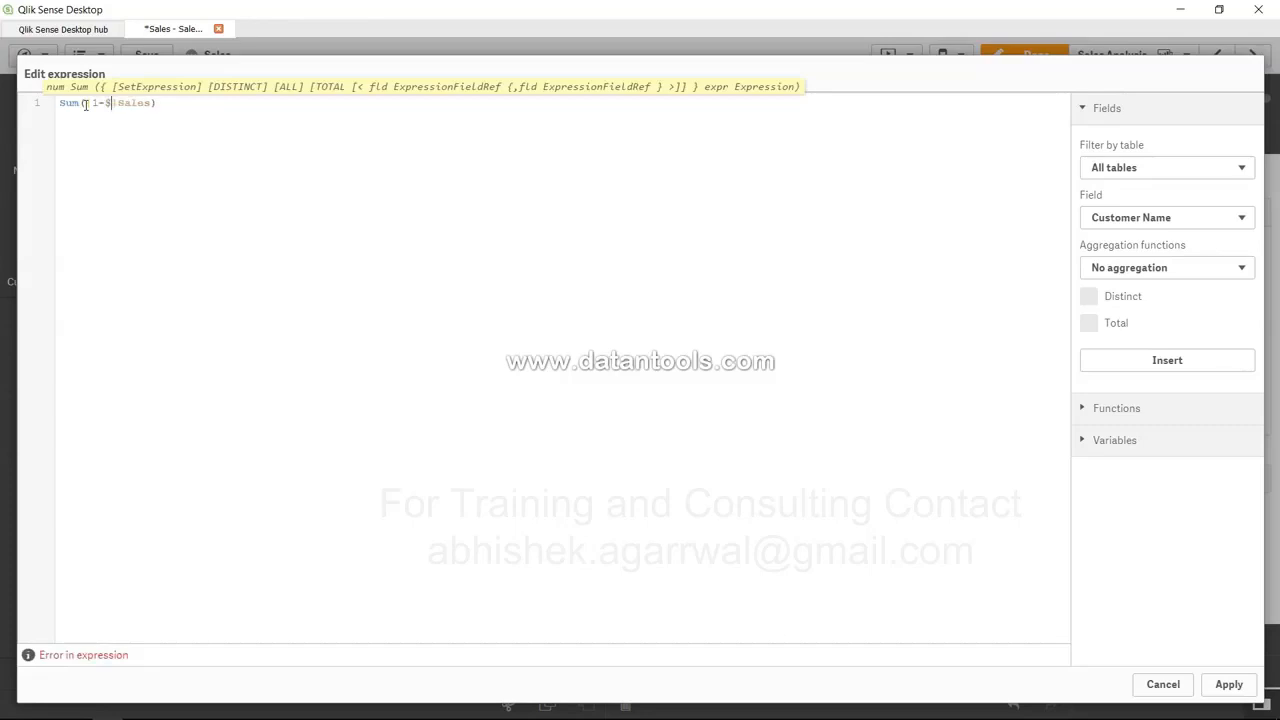
pyautogui.click(239, 149)
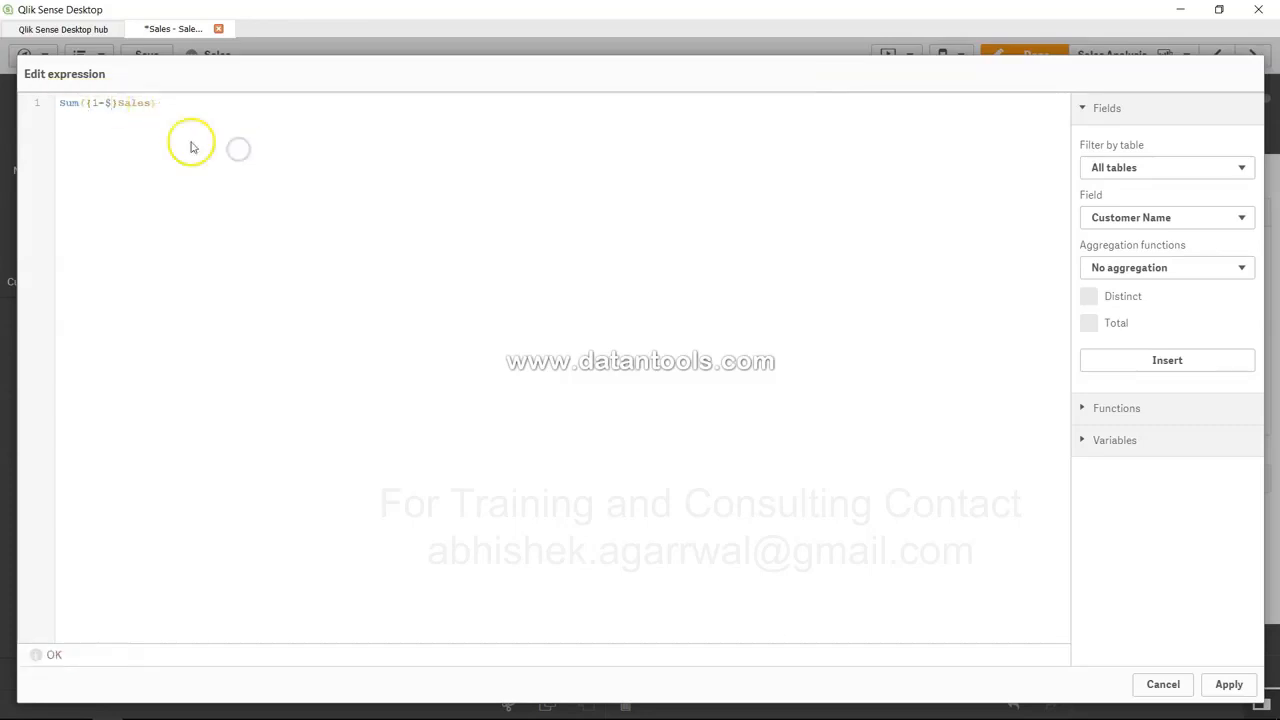
pyautogui.click(1229, 684)
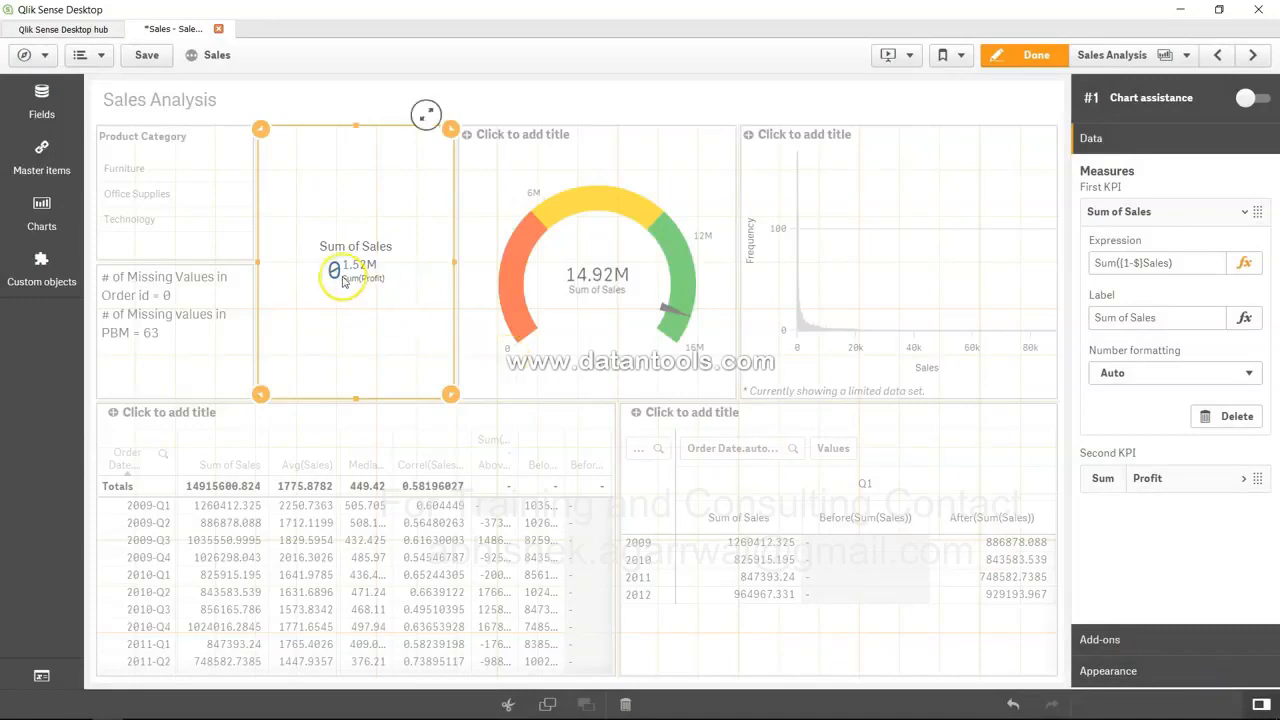
pyautogui.click(1128, 262)
pyautogui.click(1138, 263)
pyautogui.click(1021, 58)
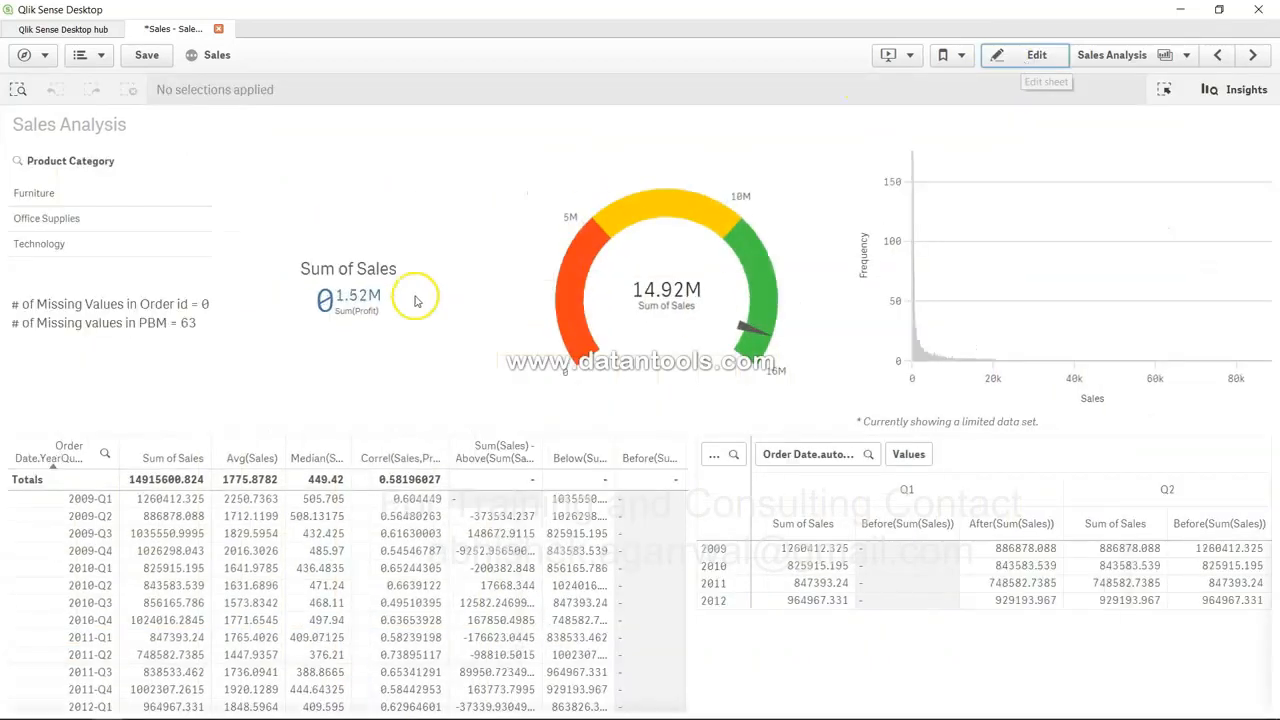
# Select Furniture and Technology in the Product Category filter to test the KPI's set expression
pyautogui.click(49, 200)
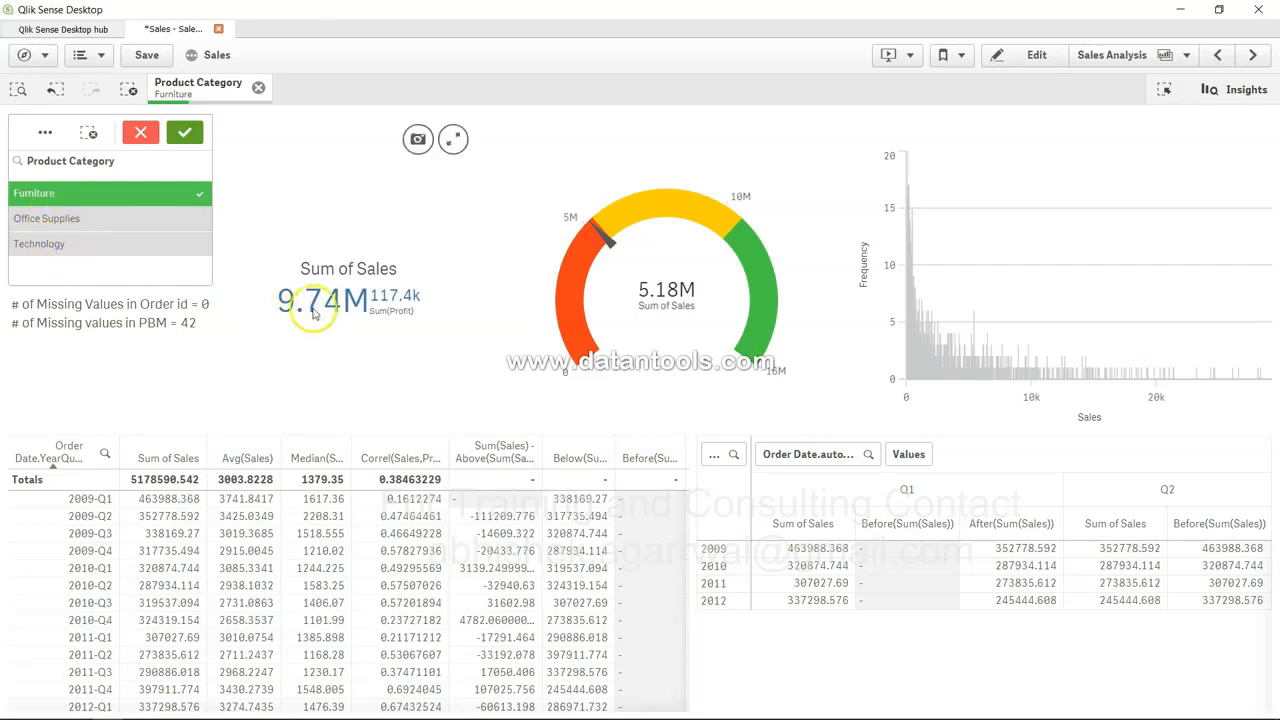
pyautogui.click(62, 248)
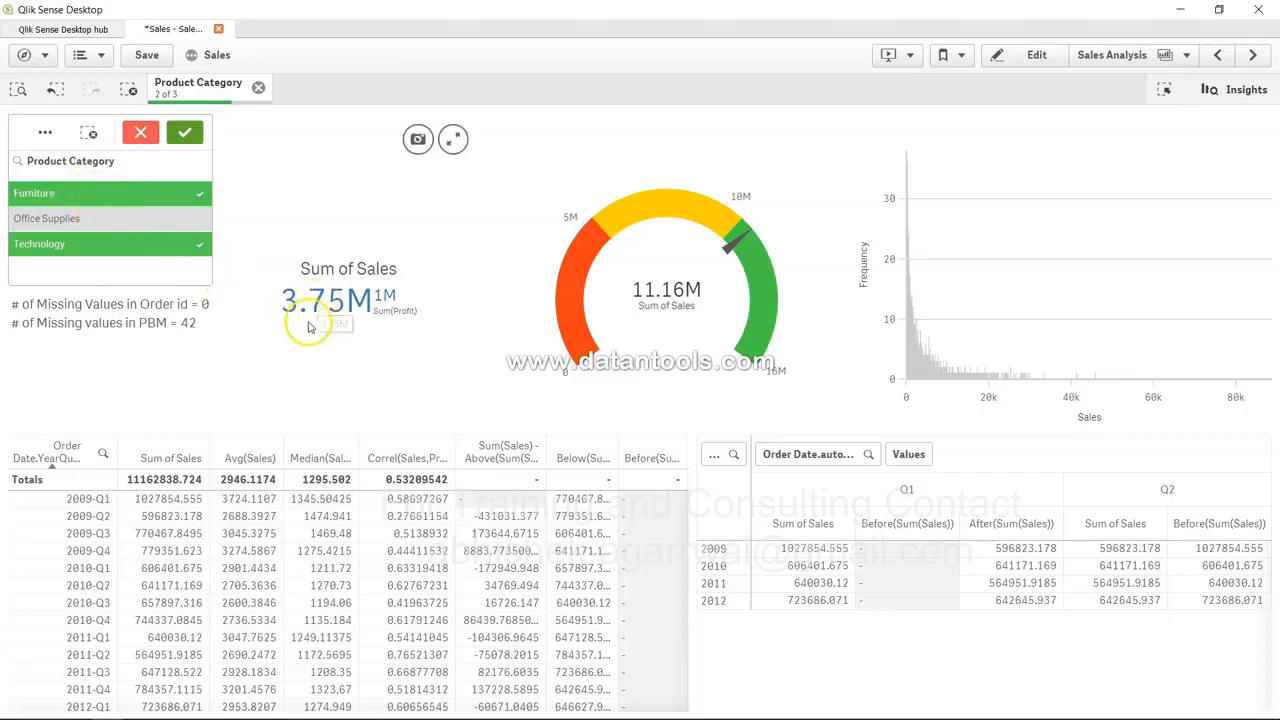
# Edit the Sales Analysis sheet and examine the 1-$ set identifier in the KPI's first measure expression
pyautogui.click(1024, 60)
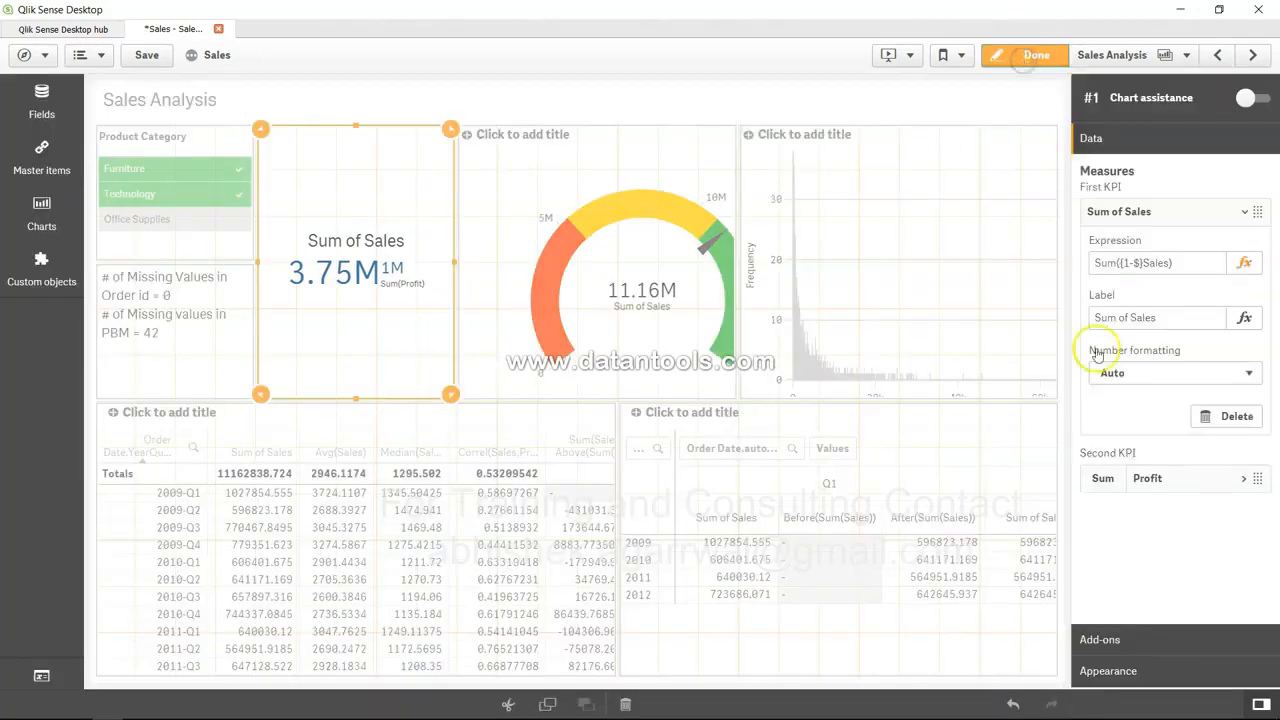
pyautogui.moveTo(1141, 264); pyautogui.dragTo(1123, 267)
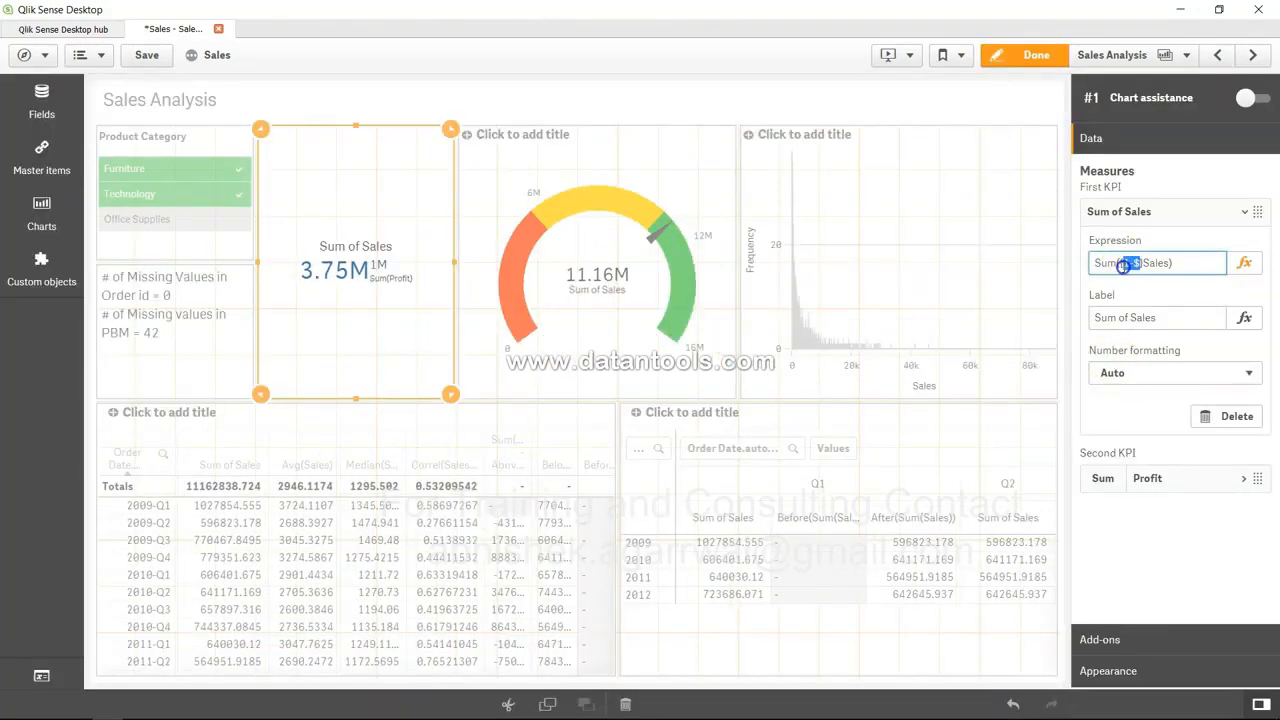
pyautogui.hotkey('alt', 'Tab')
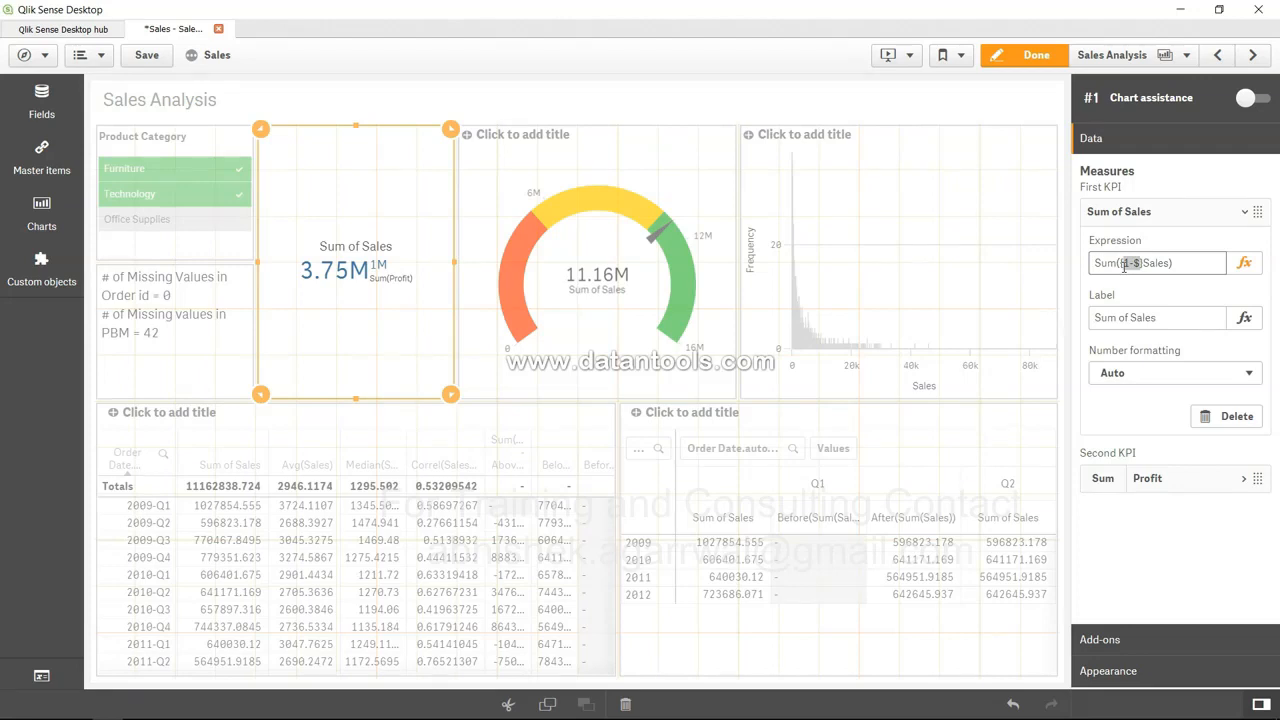
pyautogui.click(1130, 263)
pyautogui.click(1130, 263)
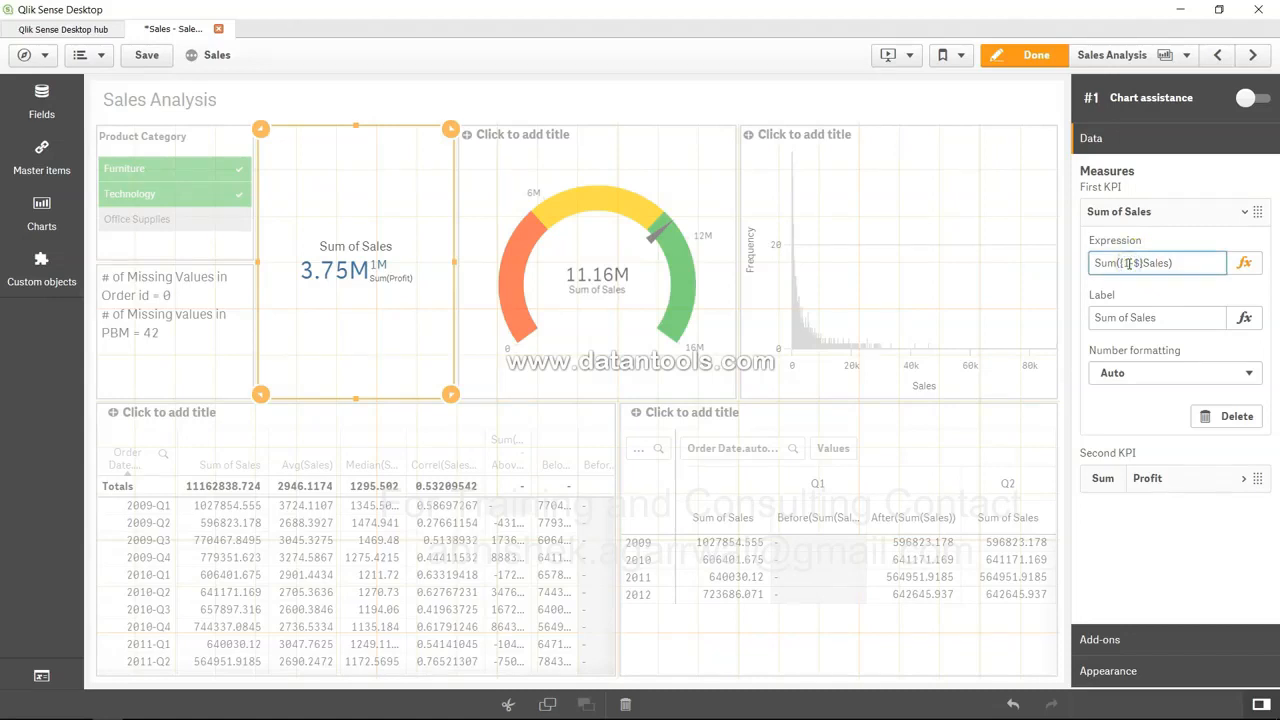
pyautogui.moveTo(1141, 263); pyautogui.dragTo(1128, 264)
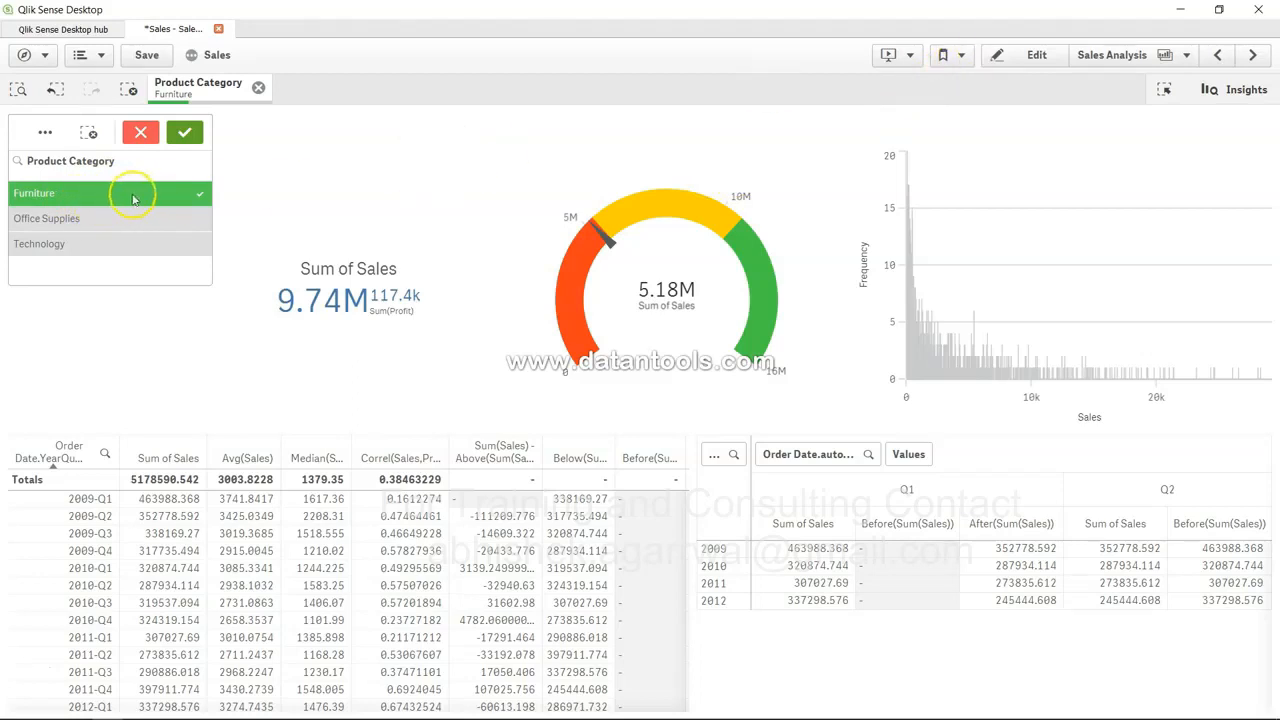
# Create a bookmark of the Furniture selection titled BM_Furniture with the description "Furniture related informatoin"
pyautogui.click(962, 56)
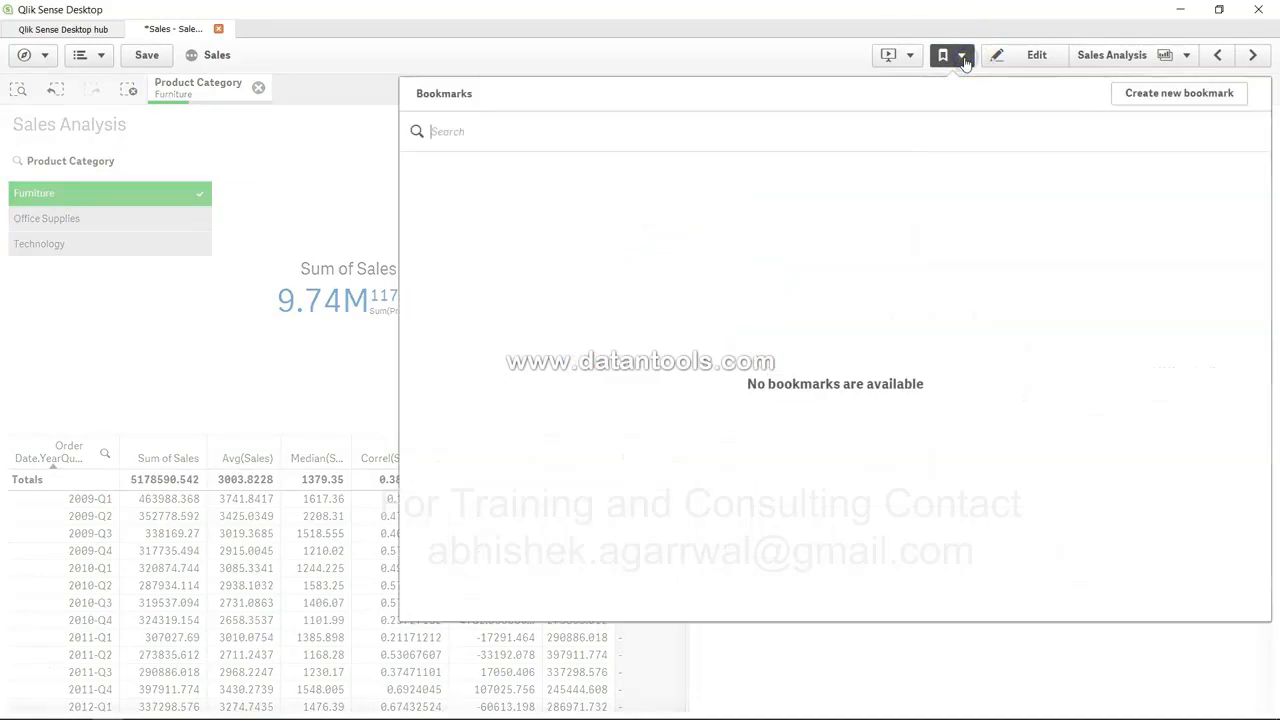
pyautogui.click(1143, 98)
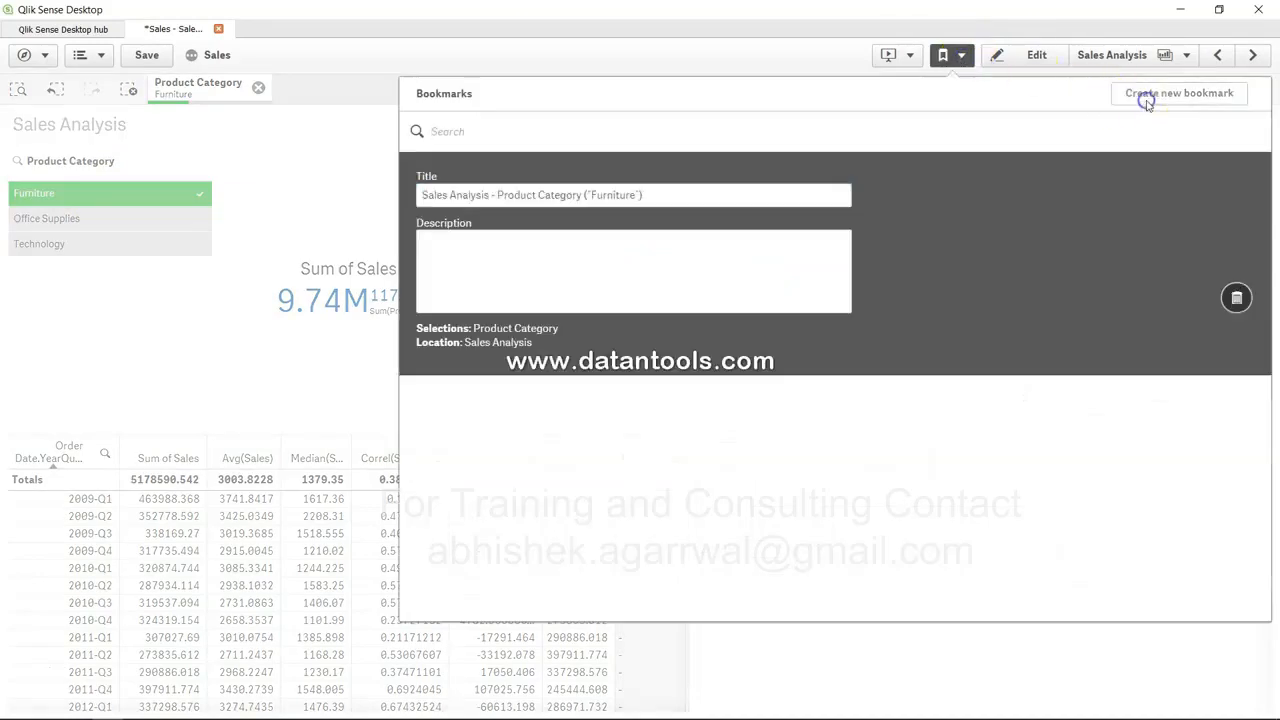
pyautogui.write('BM')
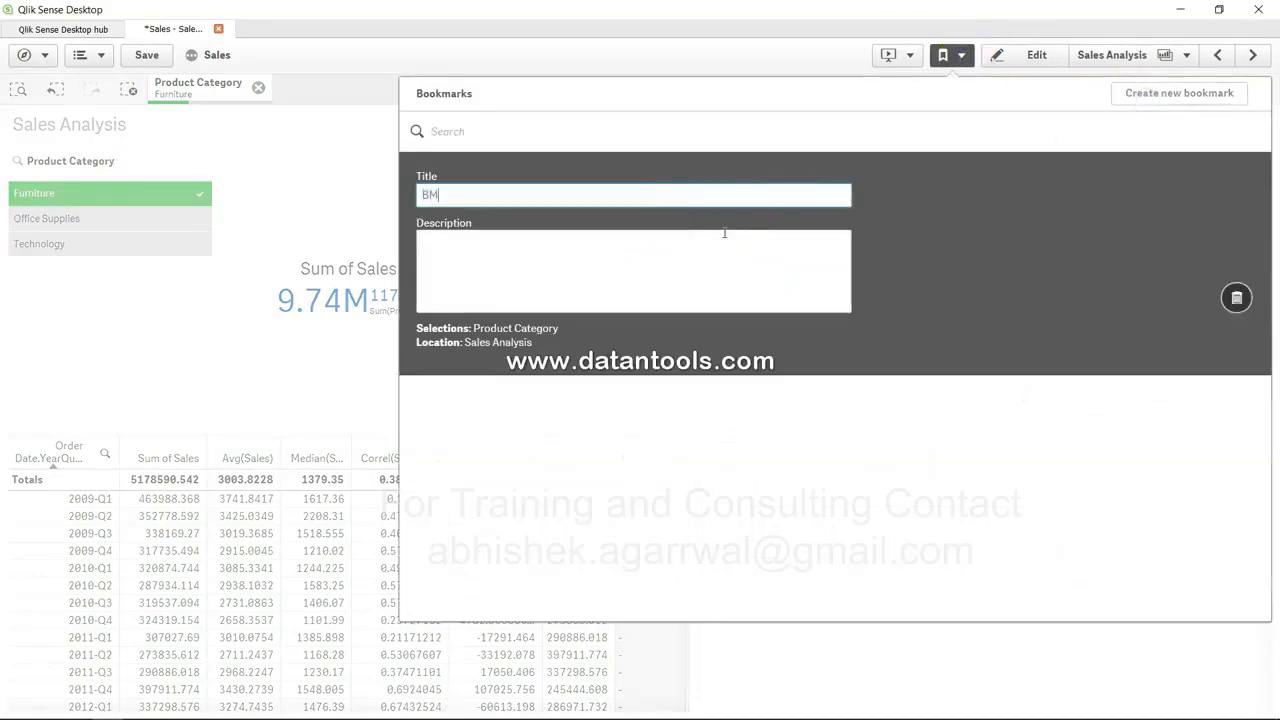
pyautogui.write('_Furniture')
pyautogui.click(724, 233)
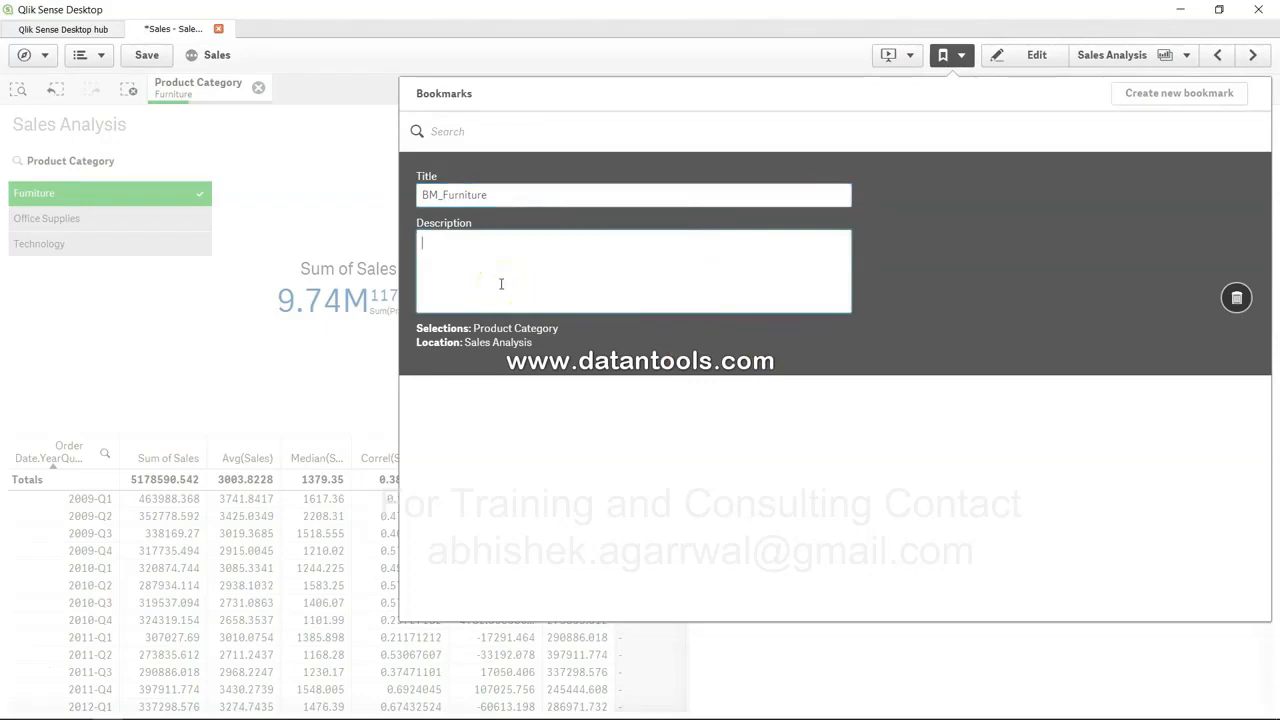
pyautogui.write('Furniture related informatoin')
pyautogui.click(737, 470)
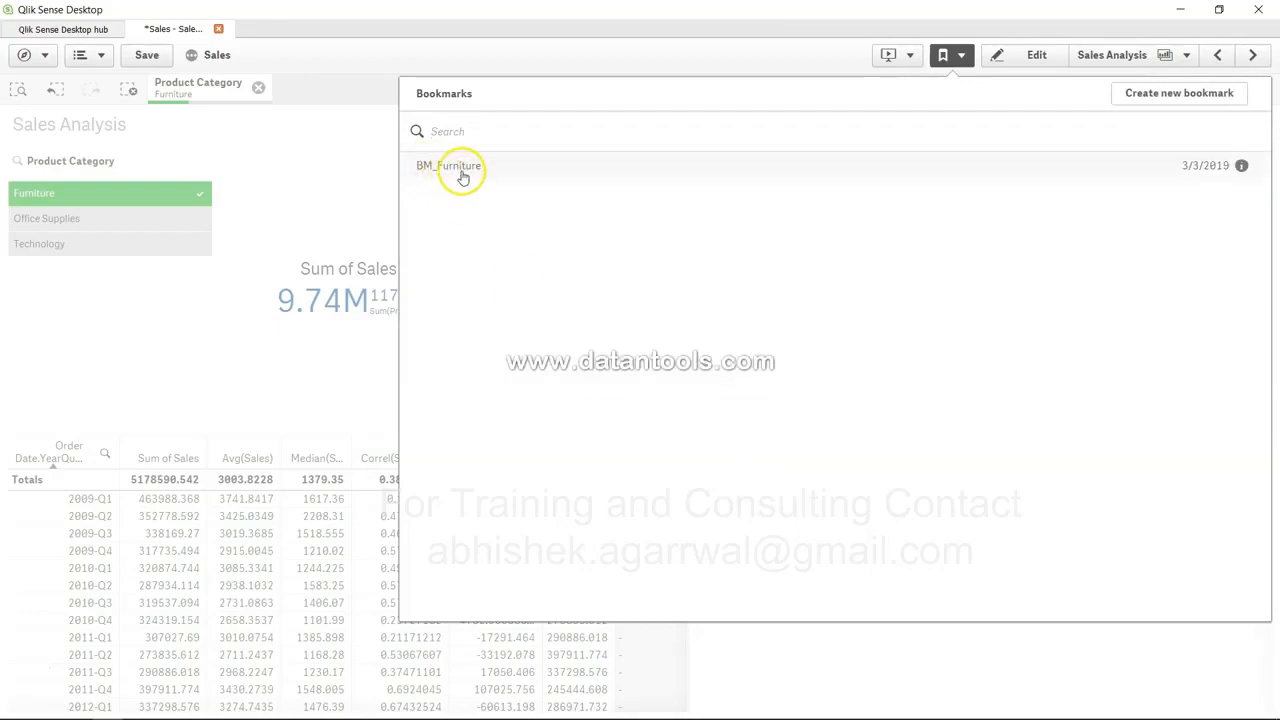
# Test the BM_Furniture bookmark by applying it, clearing the Product Category selection and applying it again
pyautogui.click(462, 172)
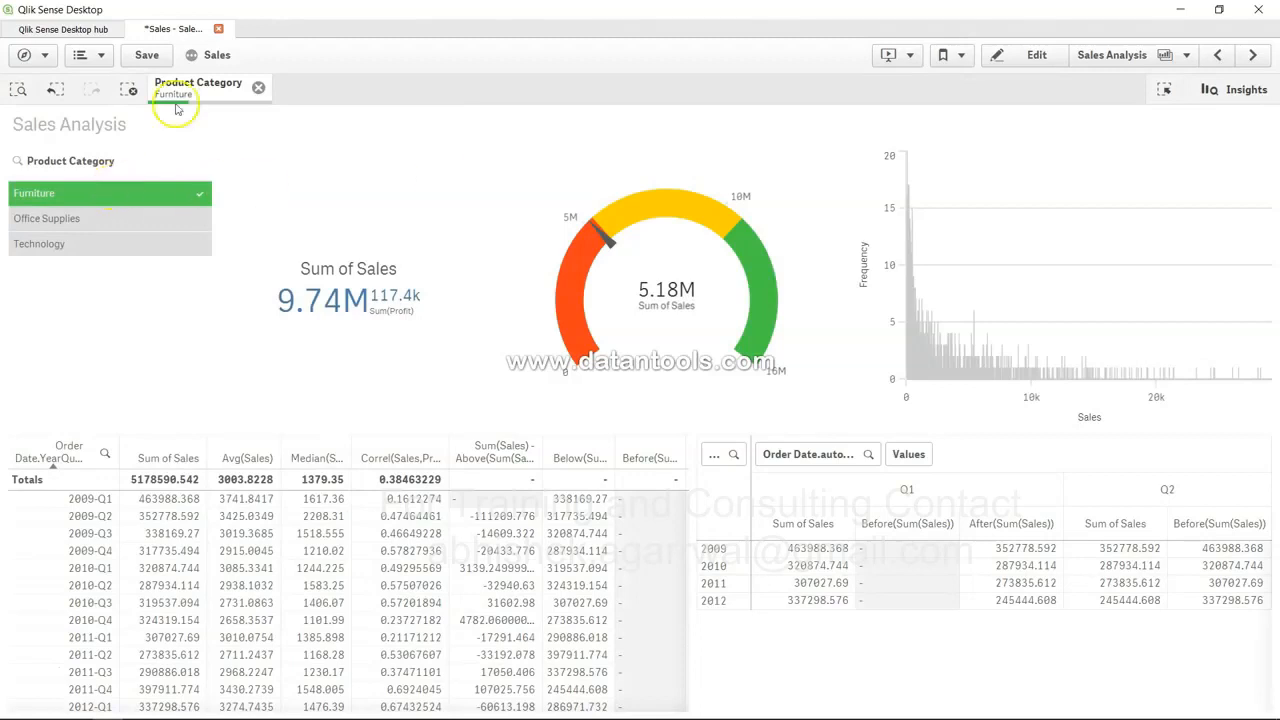
pyautogui.click(258, 87)
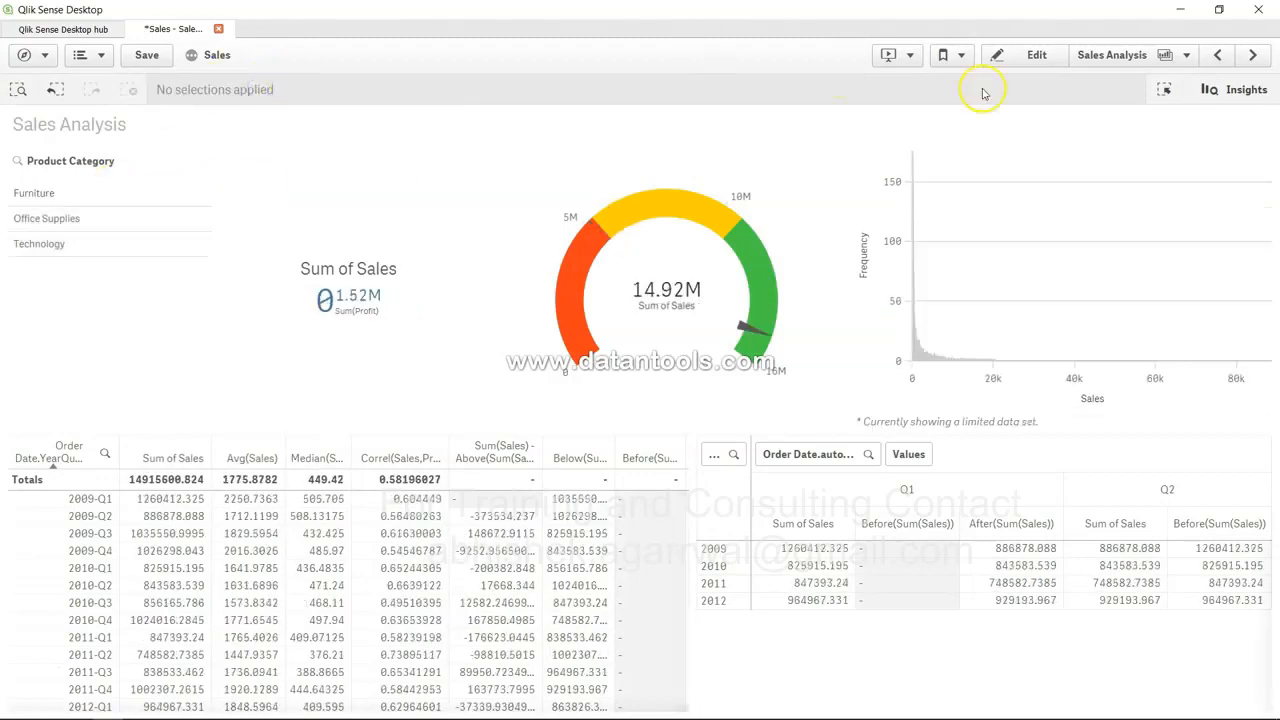
pyautogui.click(955, 55)
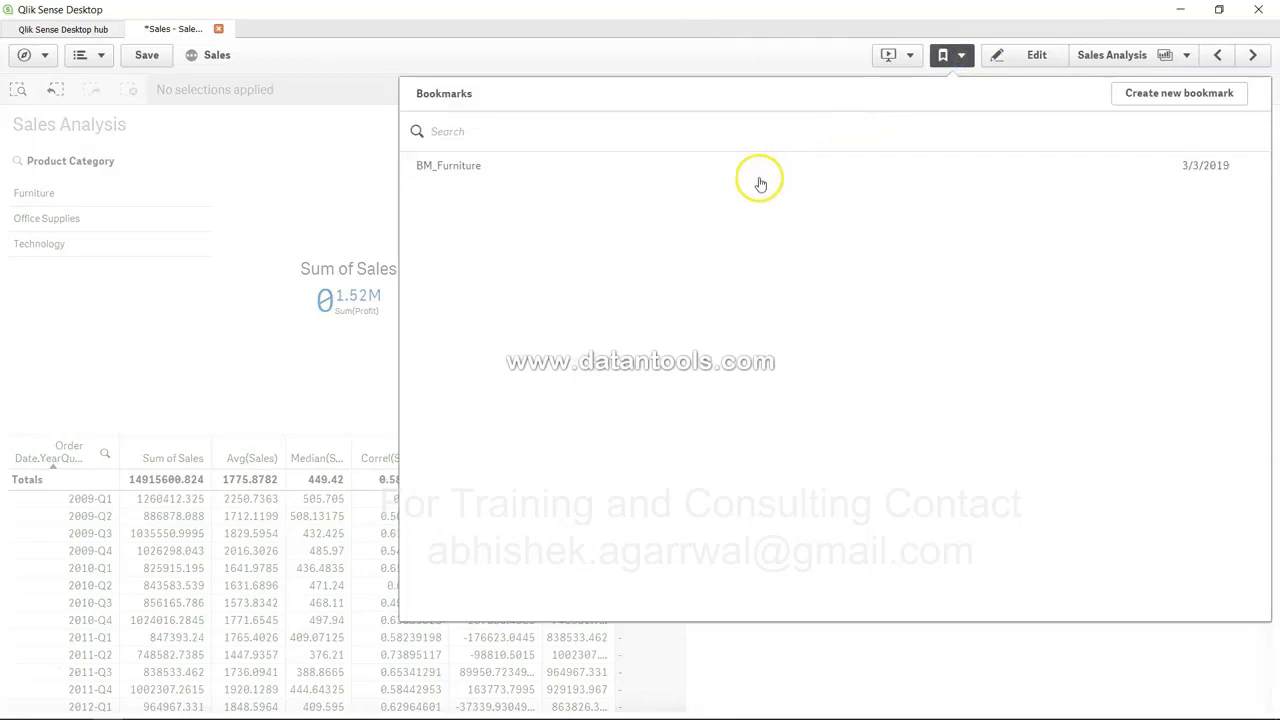
pyautogui.click(758, 172)
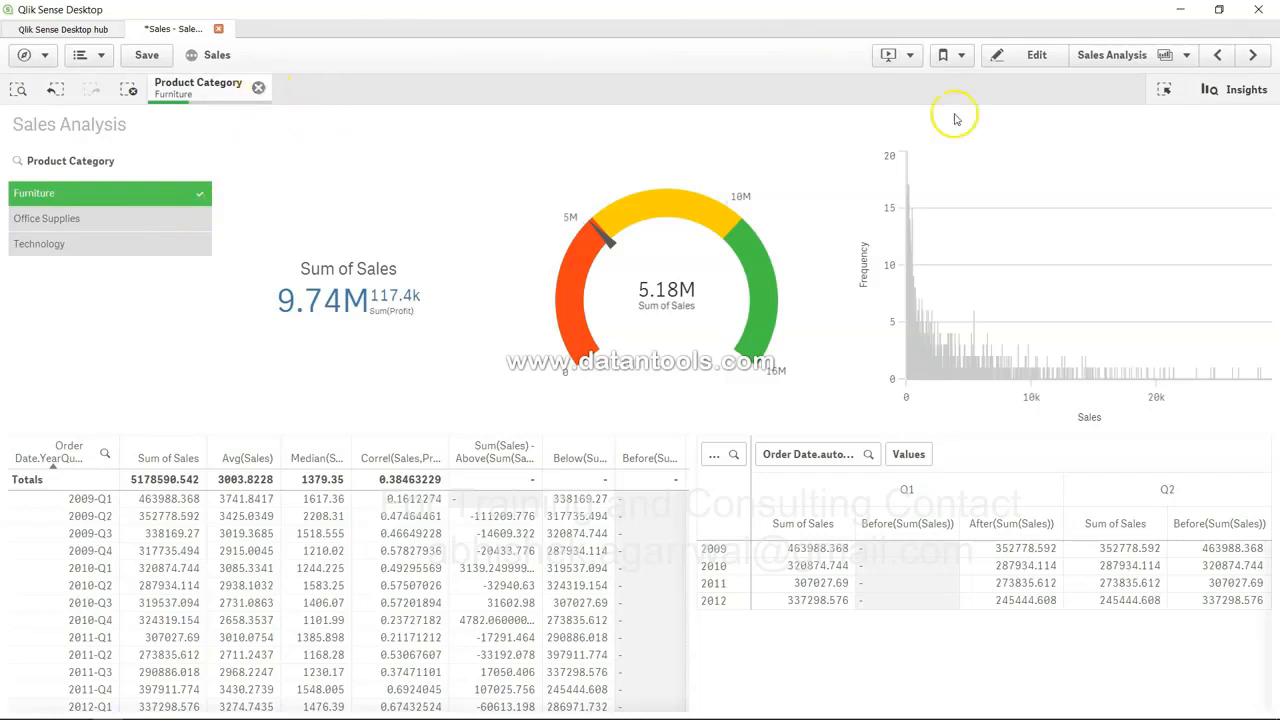
# Change the Sales Analysis KPI's first measure expression to Sum({BM_Furniture * $}Sales)
pyautogui.click(1025, 55)
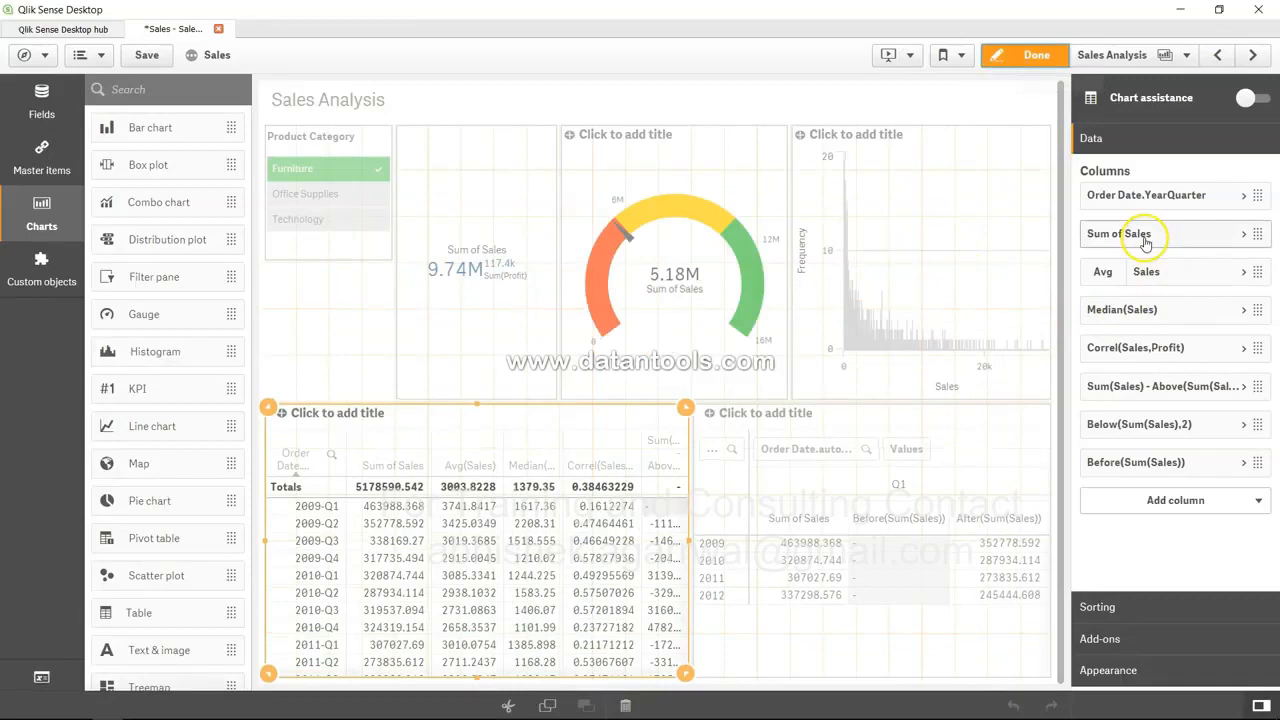
pyautogui.click(530, 122)
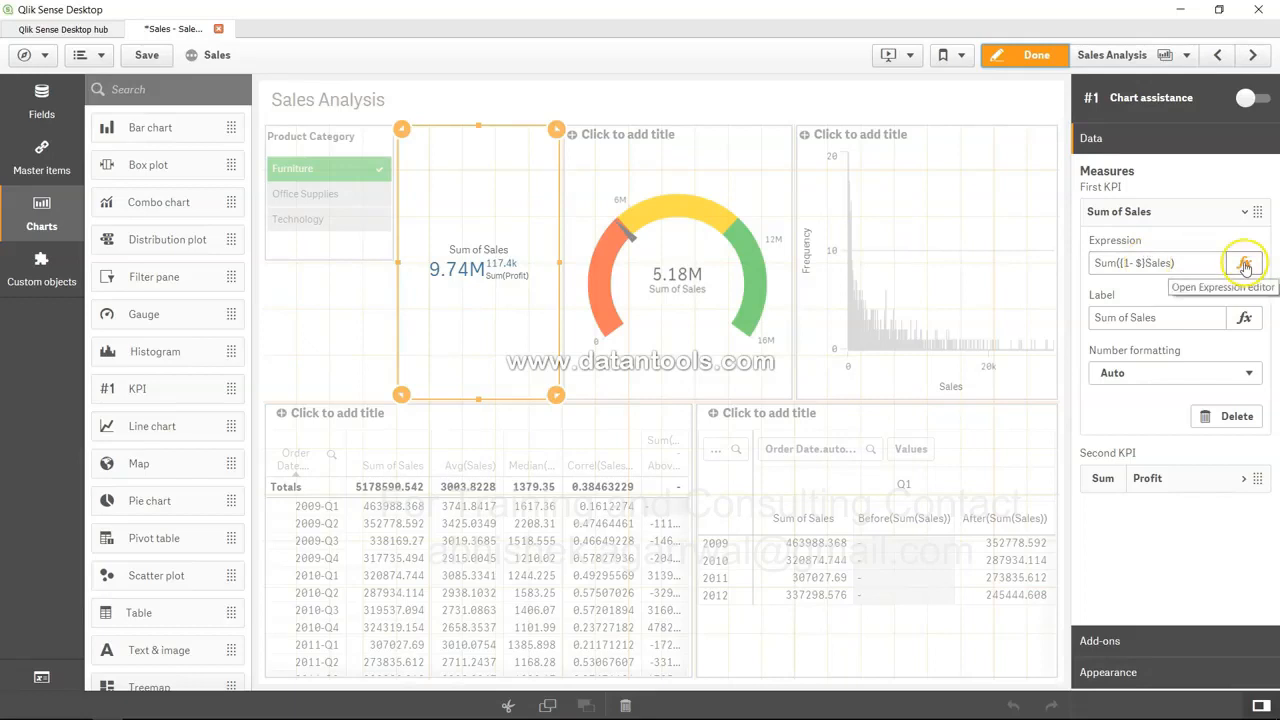
pyautogui.click(1245, 262)
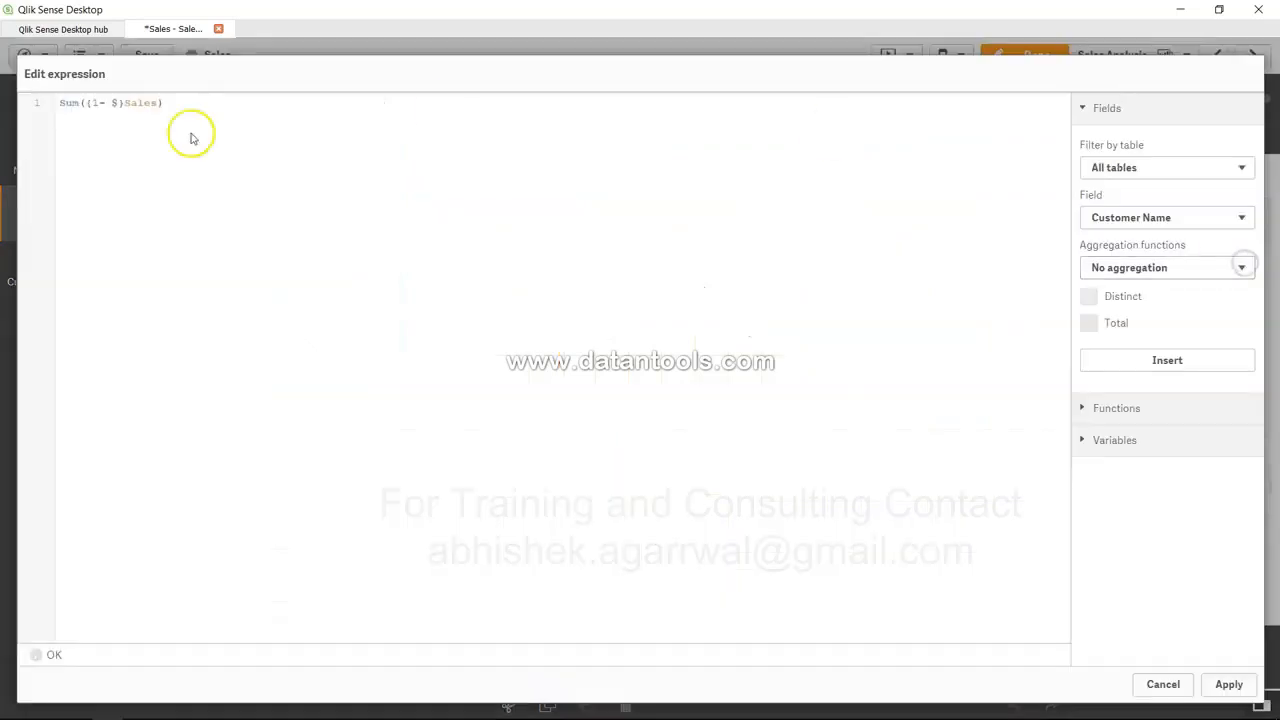
pyautogui.moveTo(106, 104); pyautogui.dragTo(91, 120)
pyautogui.click(103, 104)
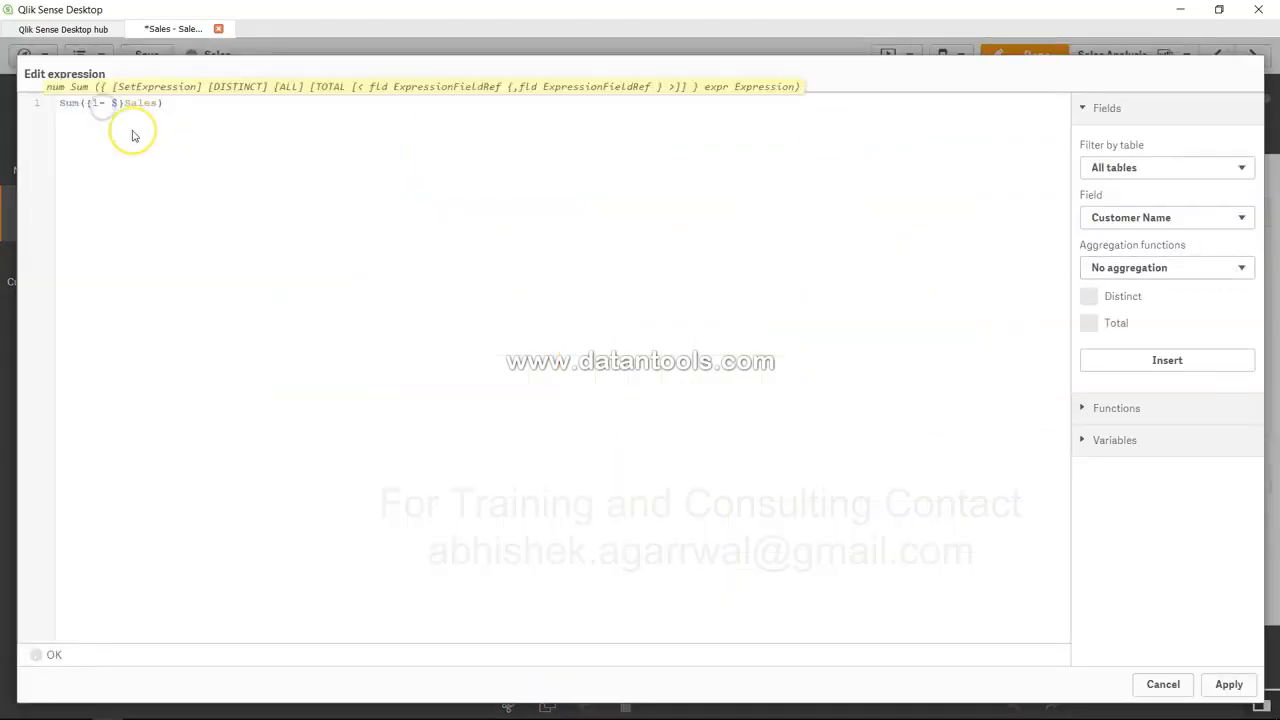
pyautogui.press('BackSpace')
pyautogui.press('BackSpace')
pyautogui.write('BM_F')
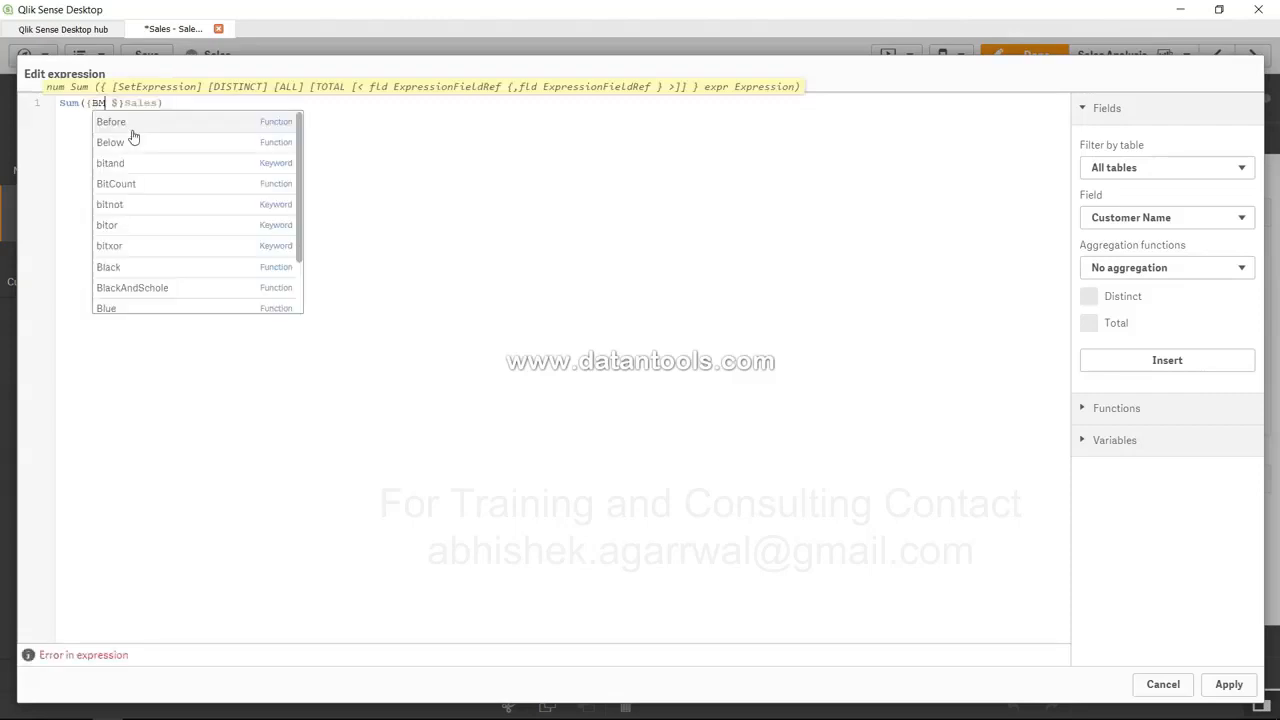
pyautogui.write('urnit')
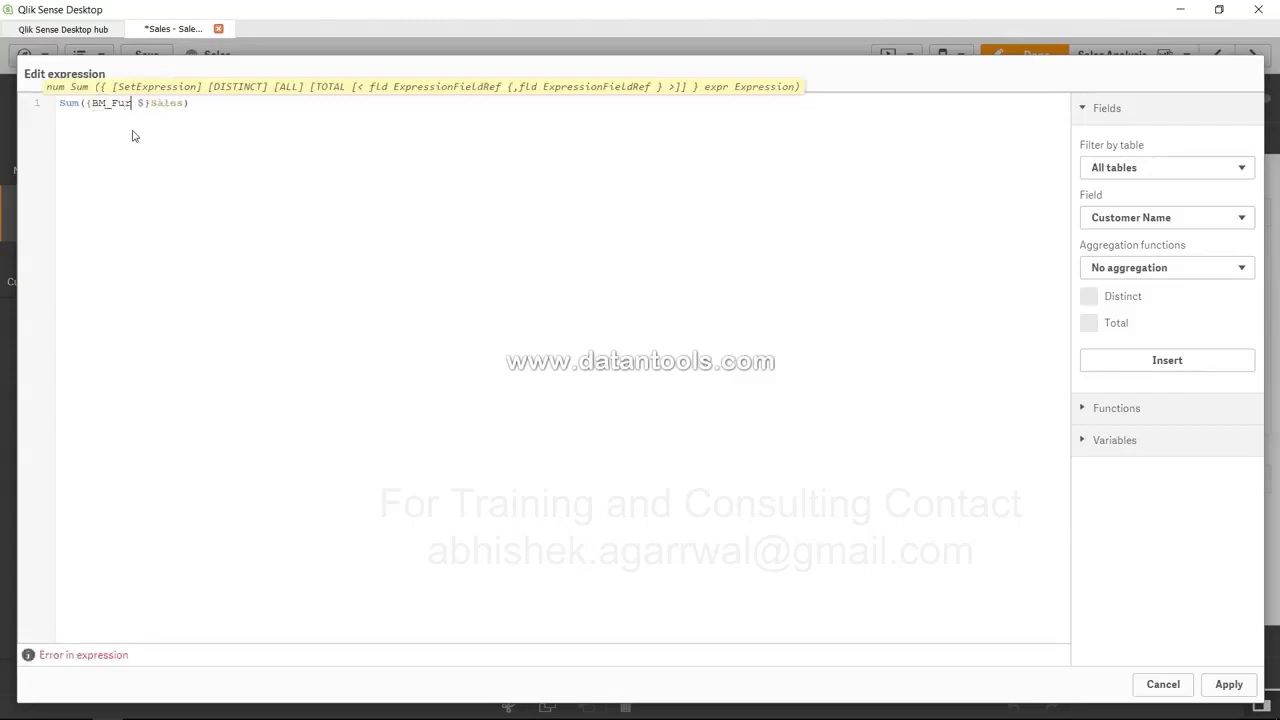
pyautogui.write('ure *')
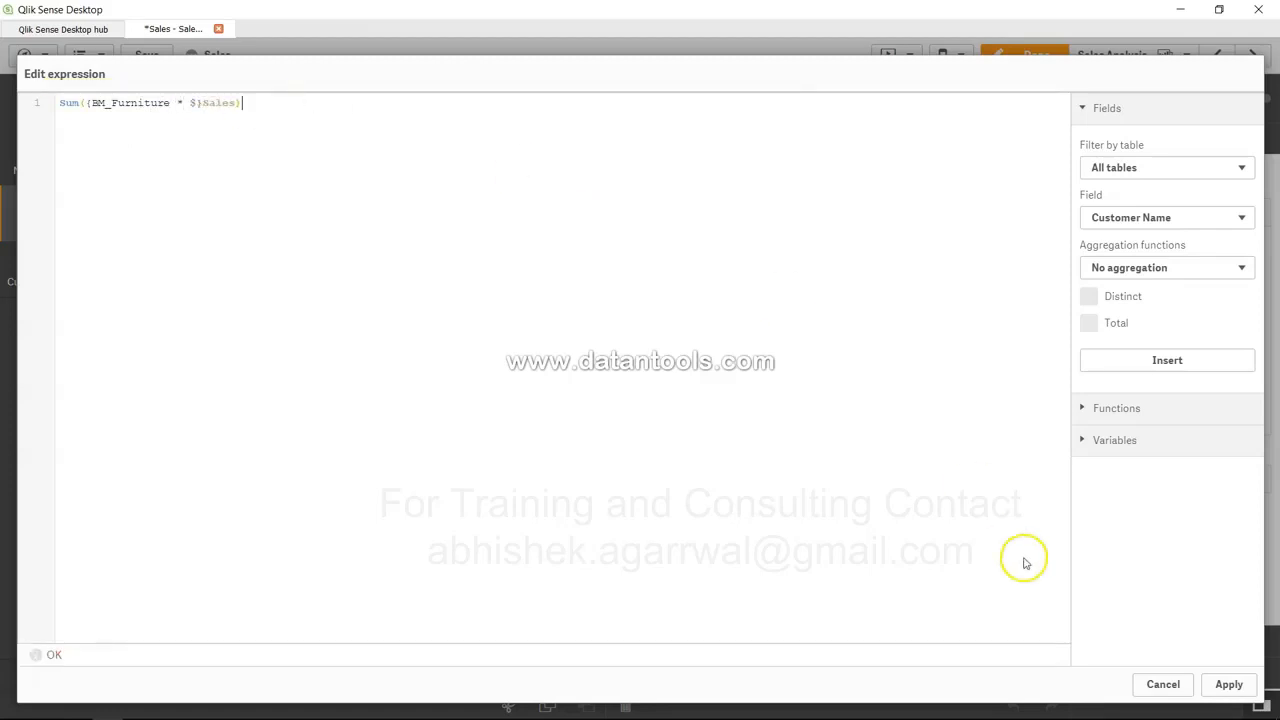
pyautogui.click(1227, 684)
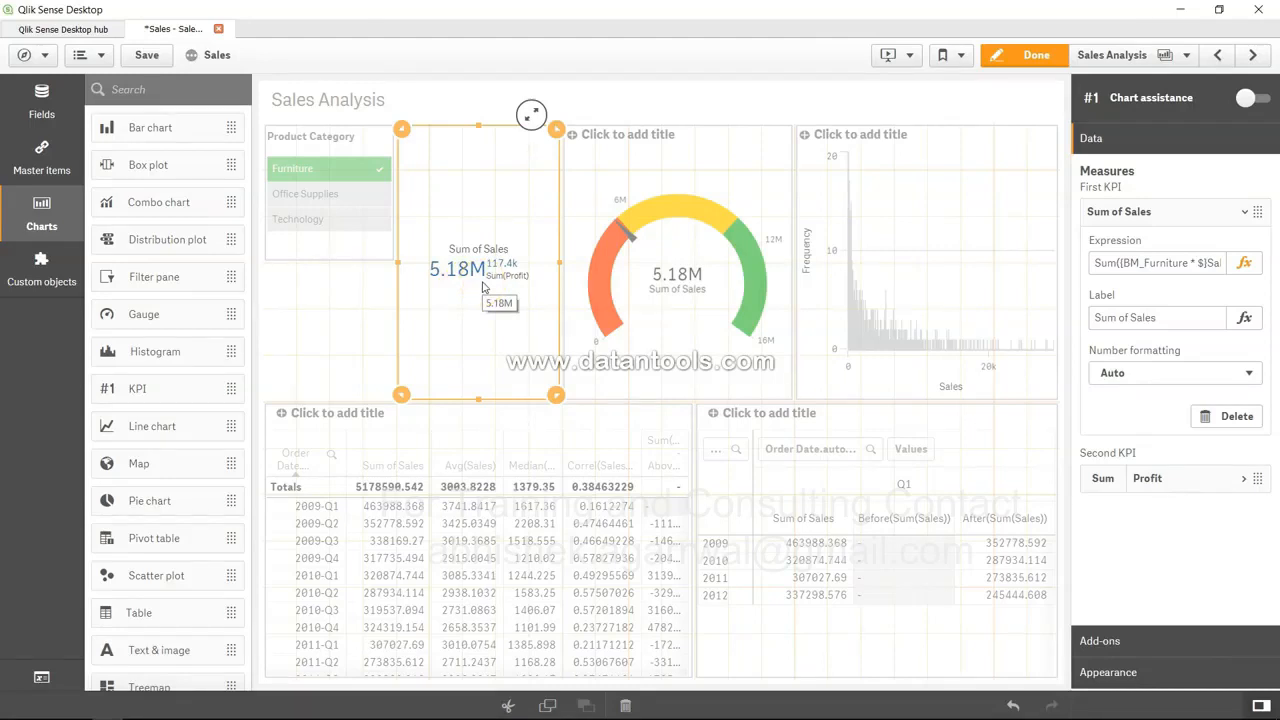
# Add a Ship Mode filter pane below Product Category, stretch it down to fill the empty space, and finish editing the sheet
pyautogui.click(329, 329)
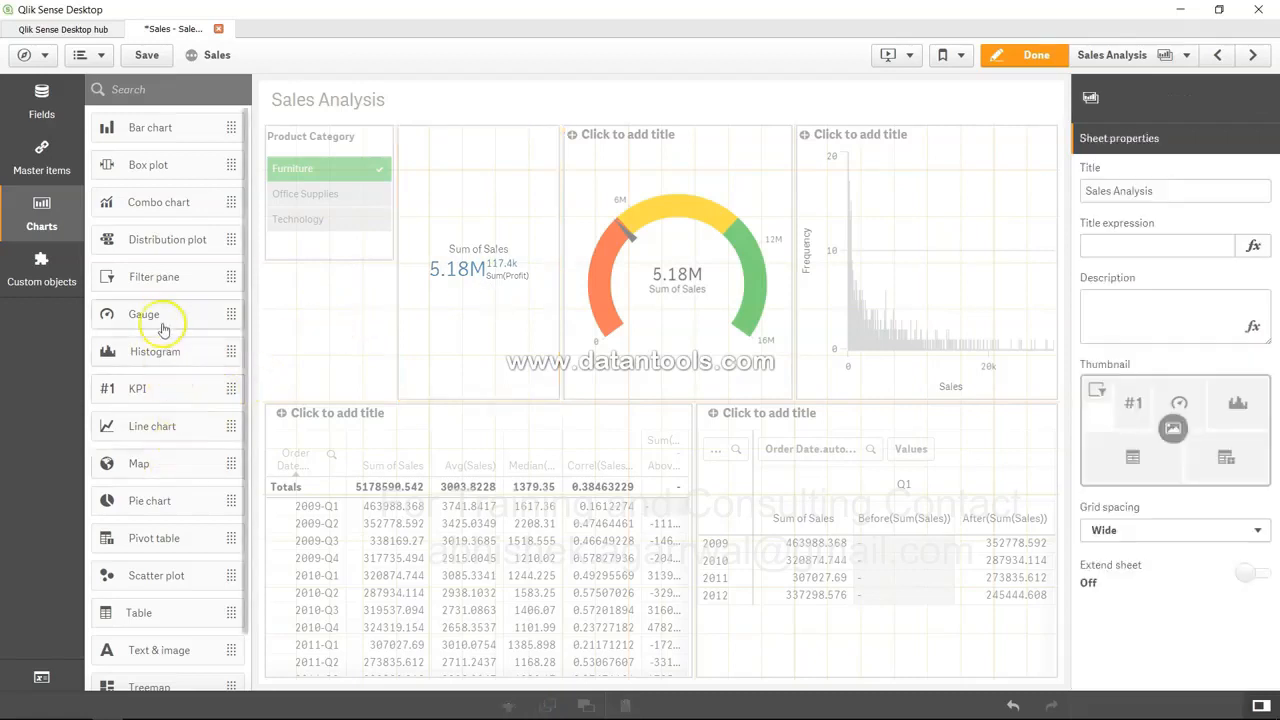
pyautogui.moveTo(164, 280); pyautogui.dragTo(299, 301)
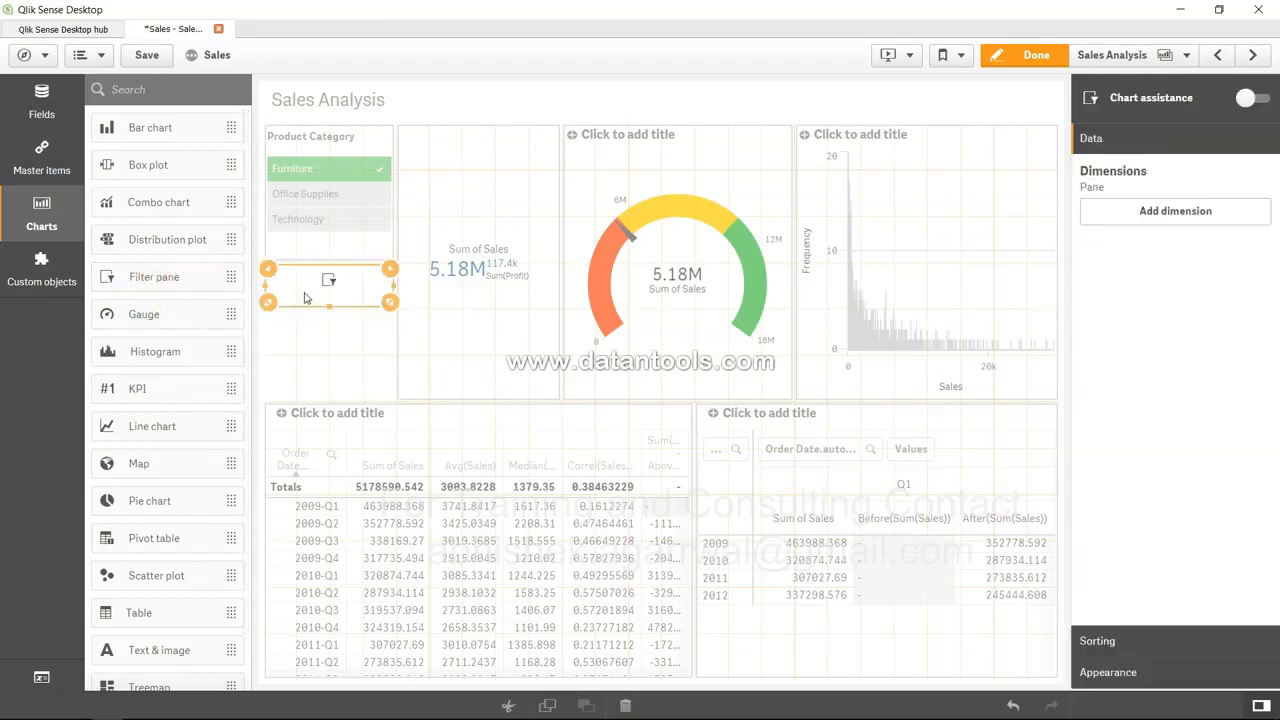
pyautogui.click(1172, 220)
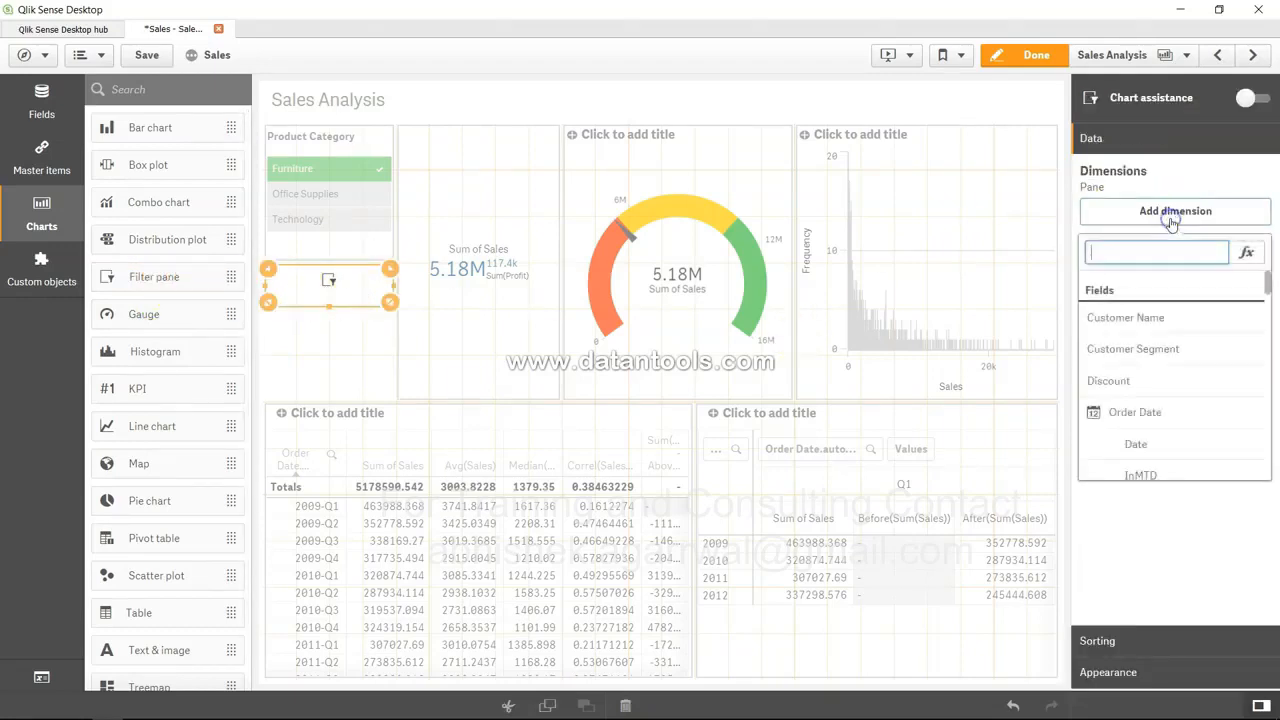
pyautogui.write('Ship')
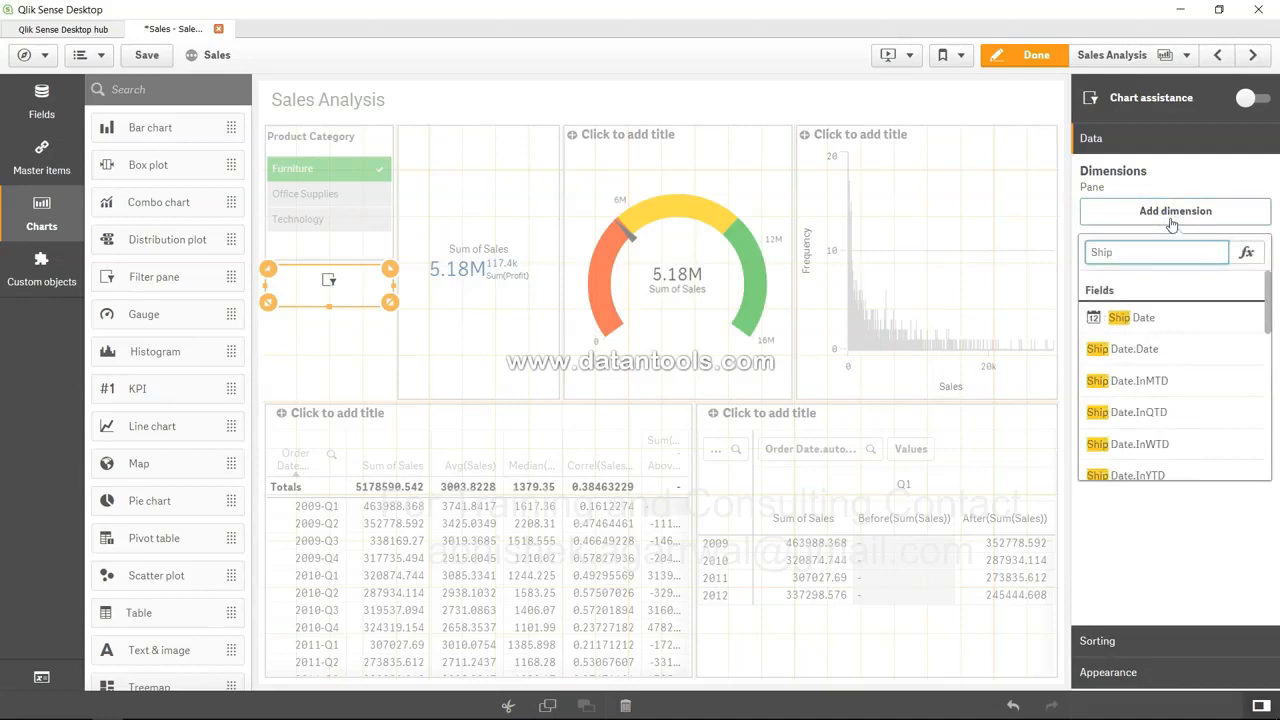
pyautogui.write(' mod')
pyautogui.click(1136, 317)
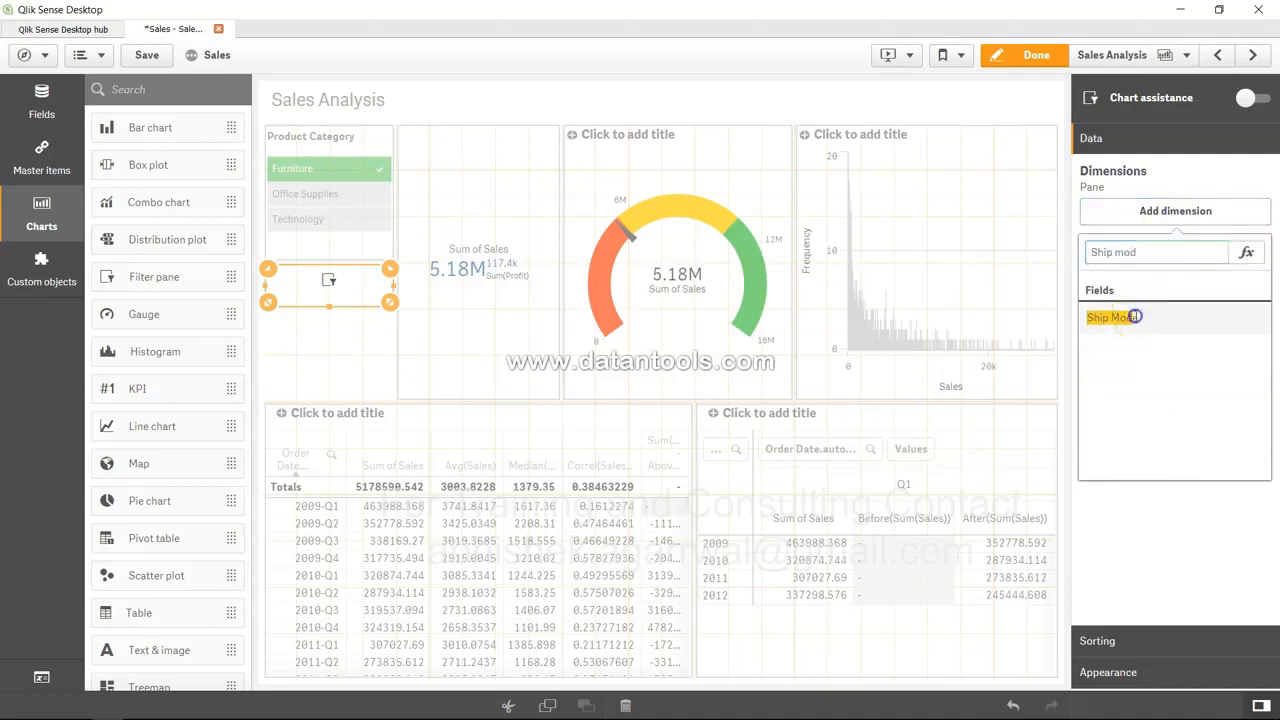
pyautogui.moveTo(329, 312); pyautogui.dragTo(328, 392)
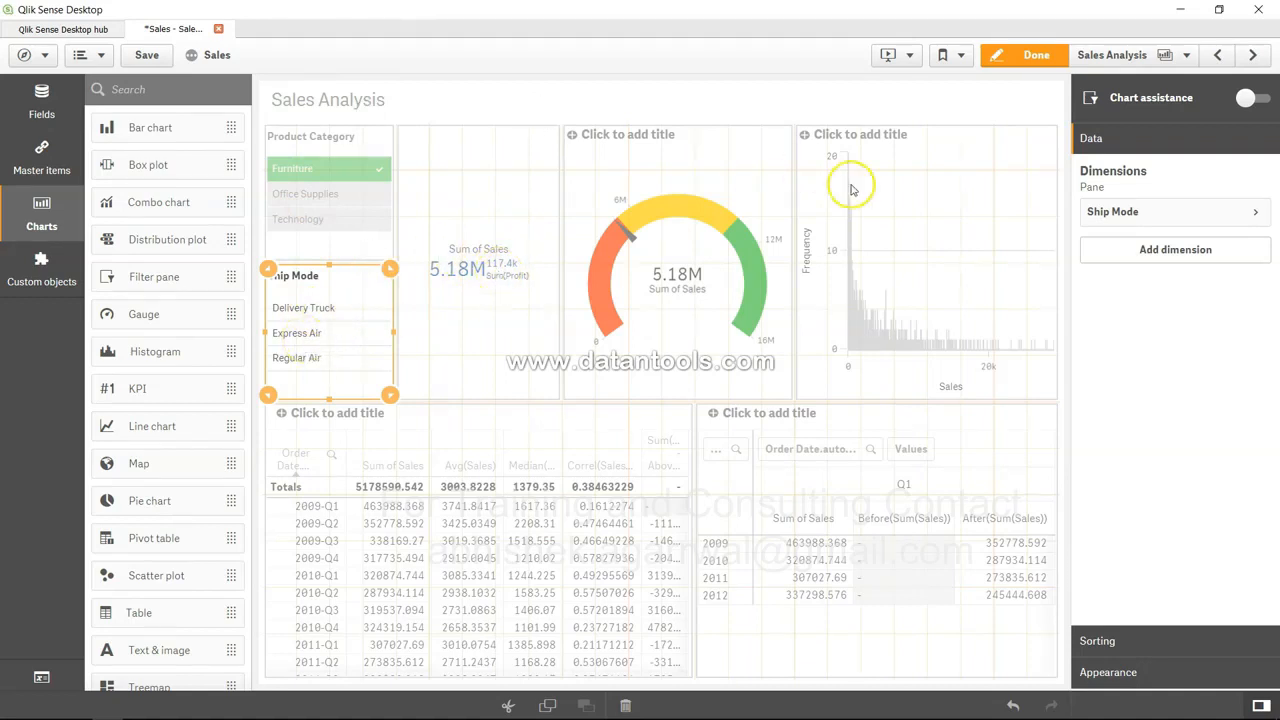
pyautogui.click(1015, 58)
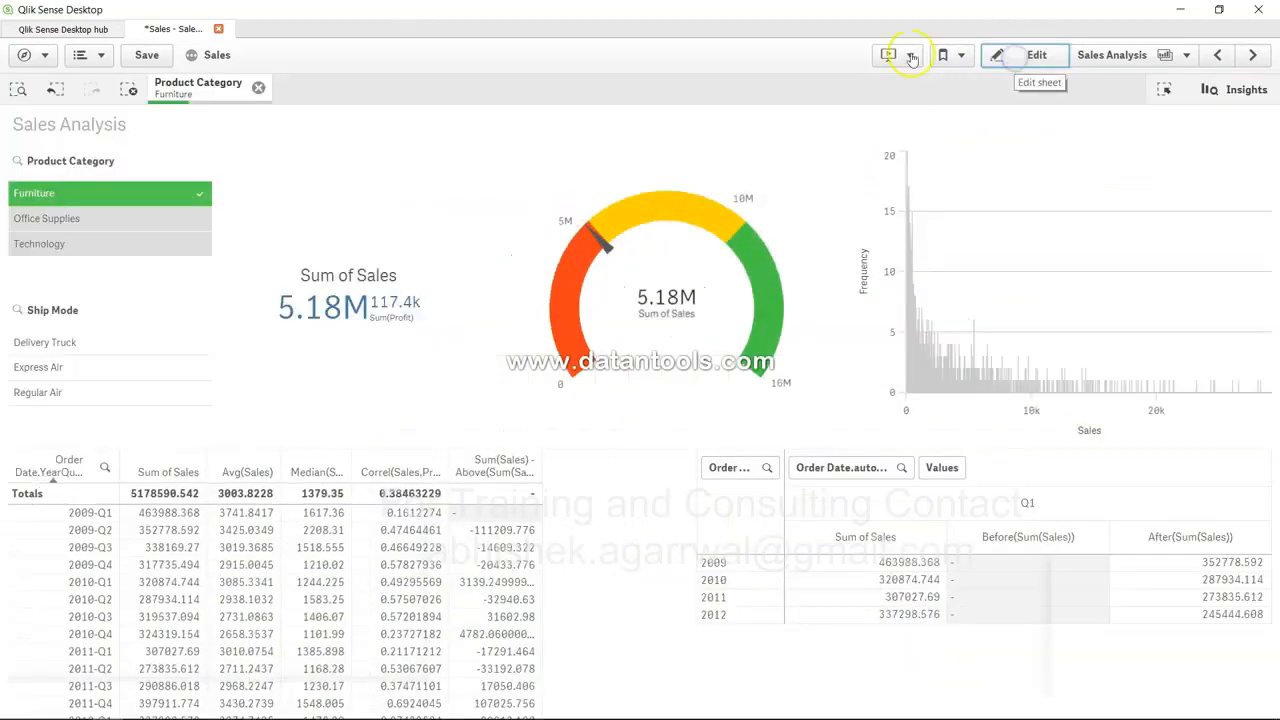
# Clear the Product Category selection and test the KPI with different Ship Mode selections, ending with Express Air and Regular Air
pyautogui.click(259, 90)
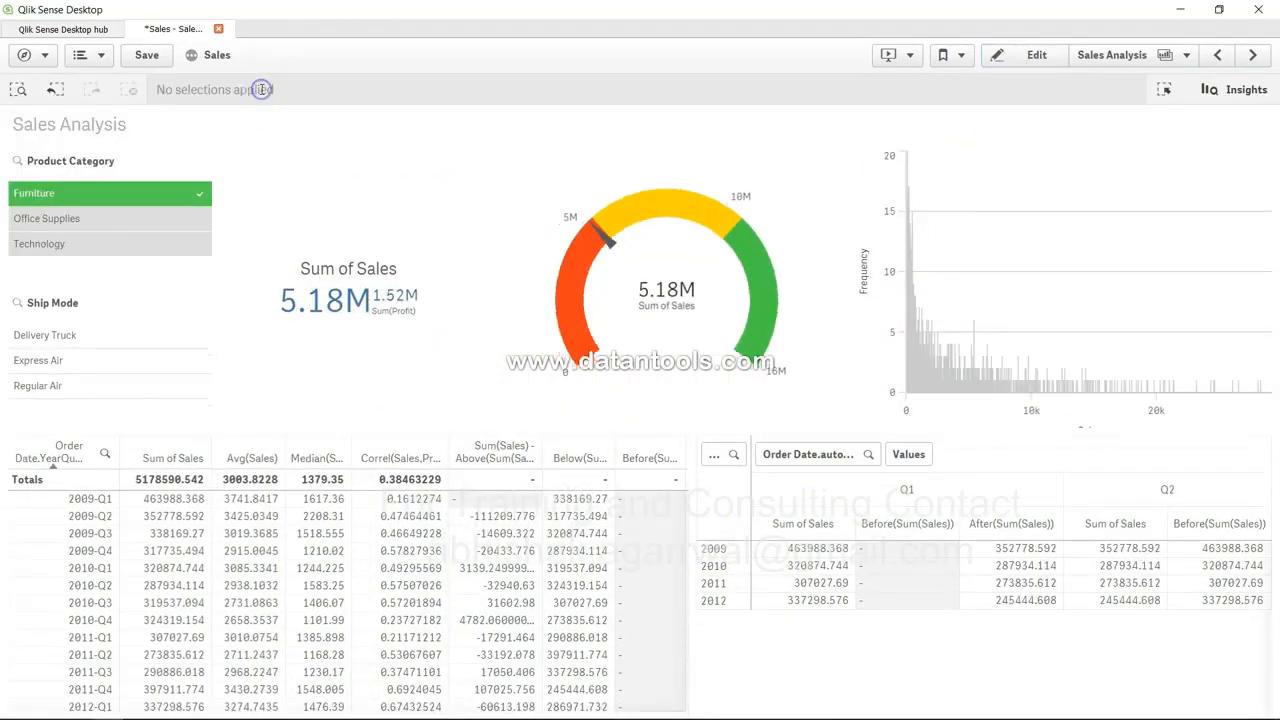
pyautogui.moveTo(323, 320)
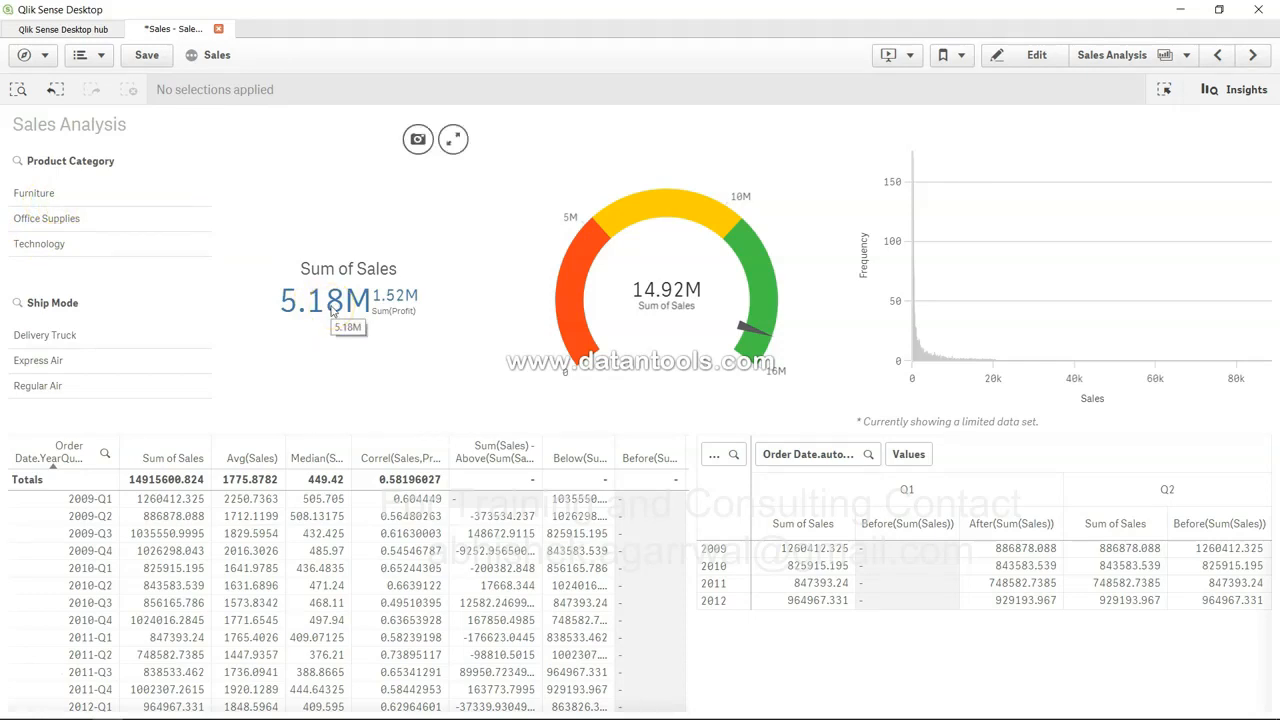
pyautogui.click(66, 337)
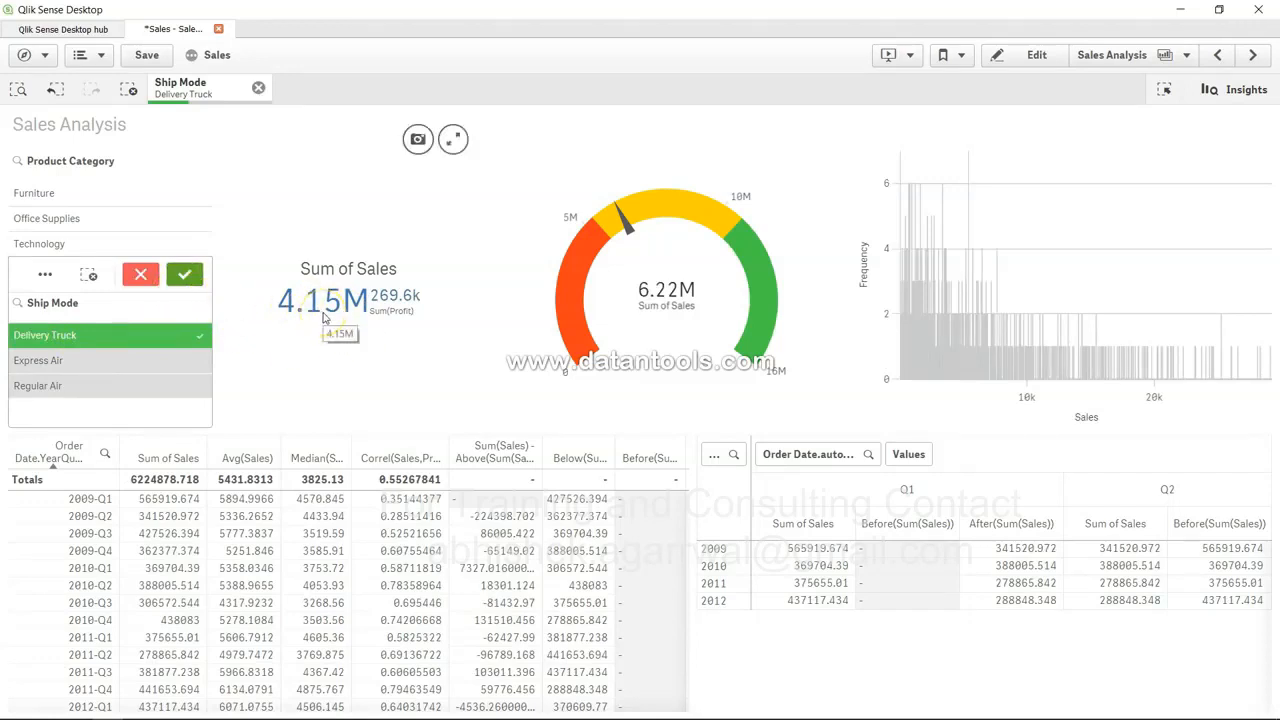
pyautogui.click(107, 362)
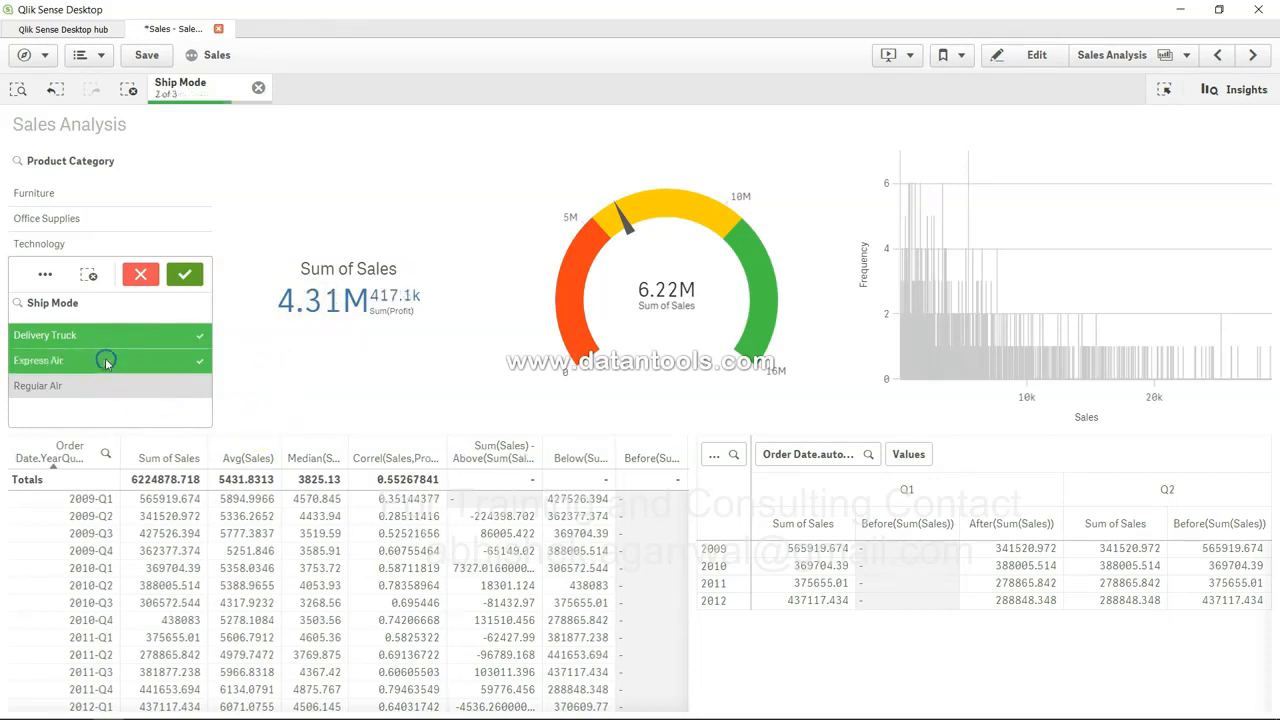
pyautogui.click(123, 334)
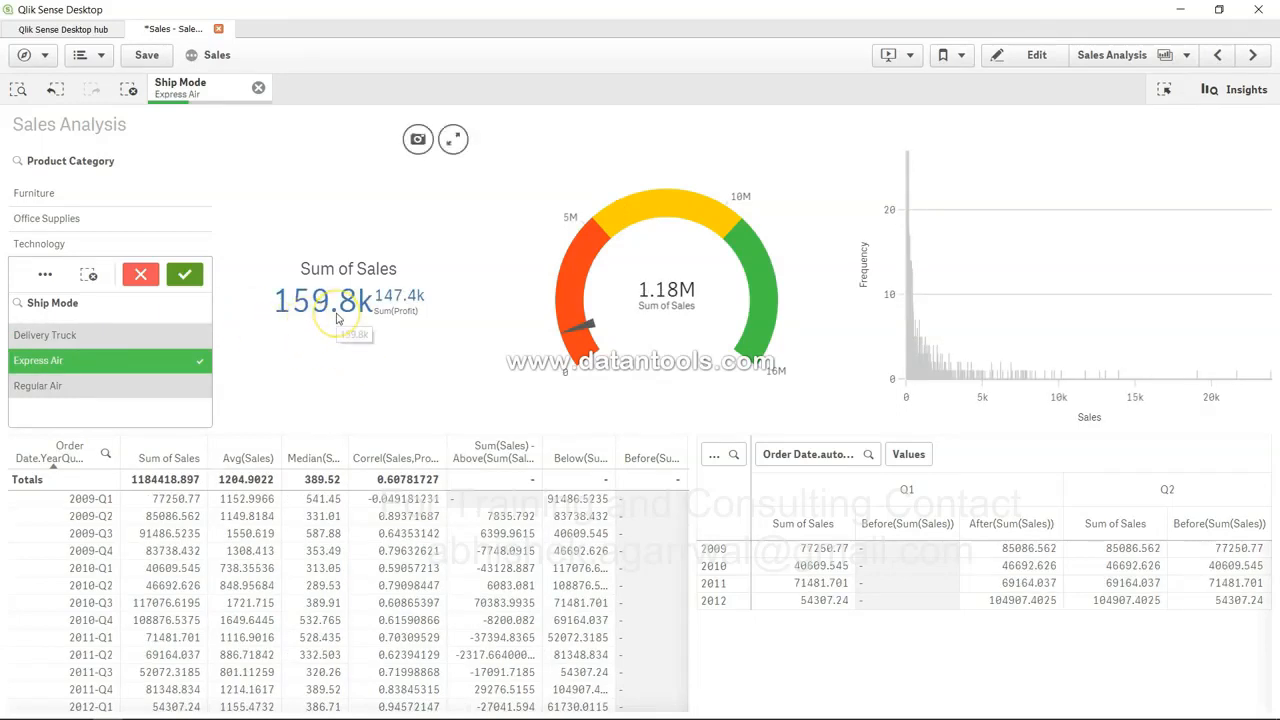
pyautogui.click(114, 390)
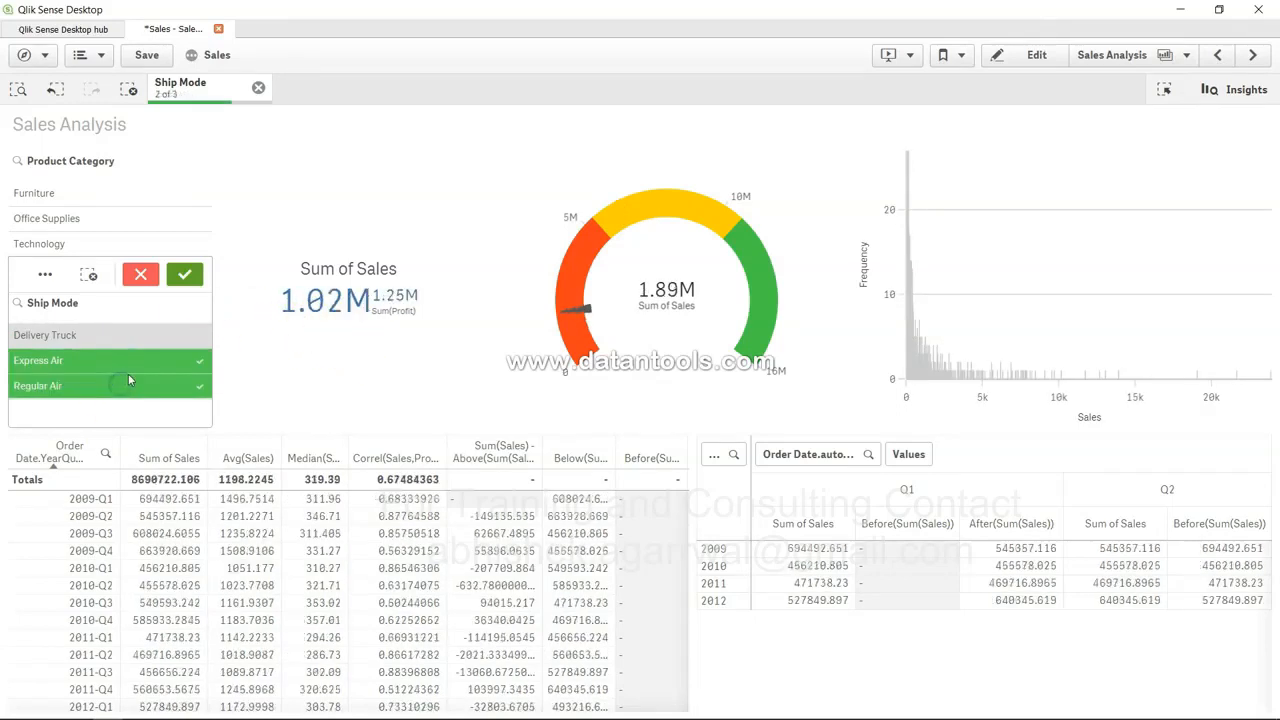
# Test the KPI with only Regular Air selected in Ship Mode, and clear the Ship Mode selection
pyautogui.click(139, 365)
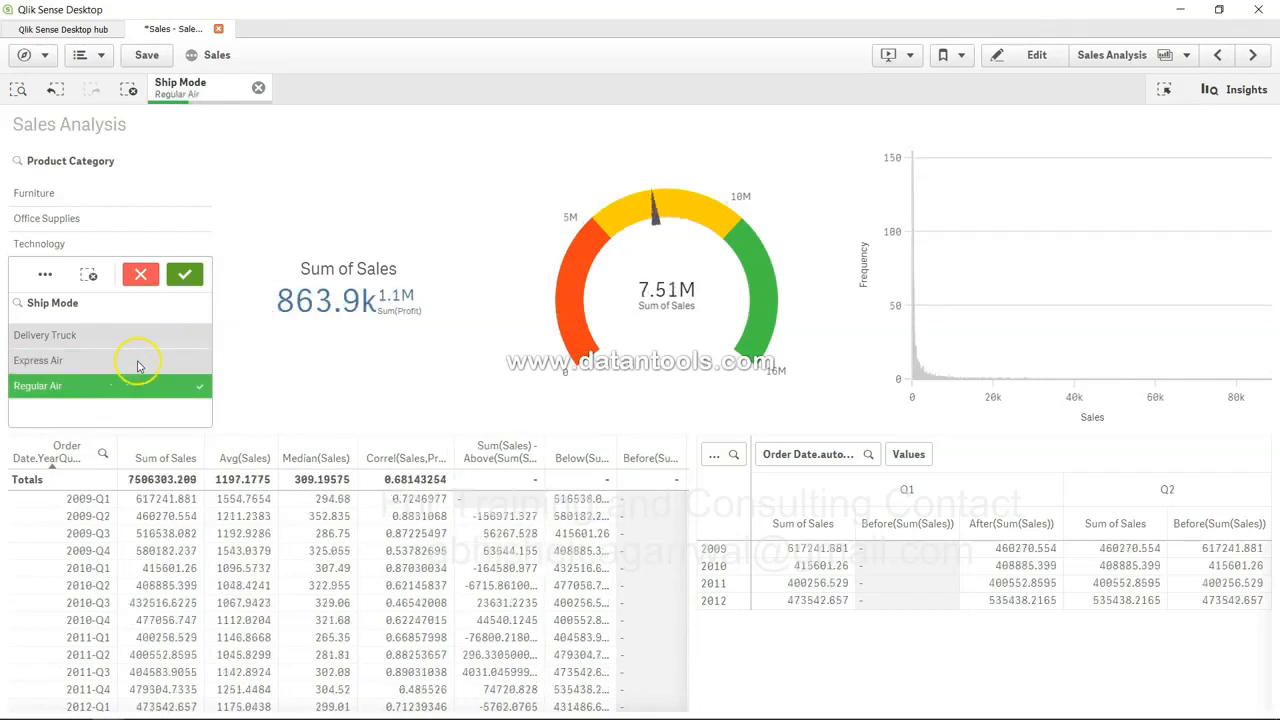
pyautogui.moveTo(328, 307)
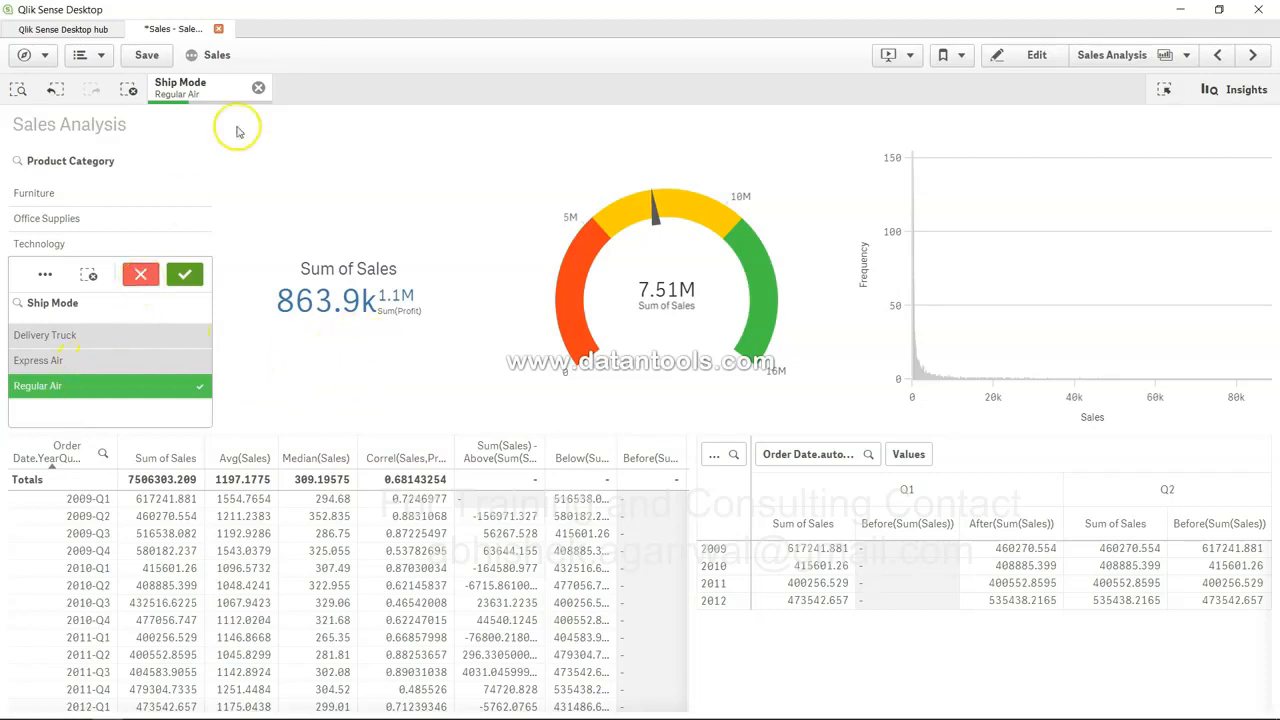
pyautogui.click(259, 88)
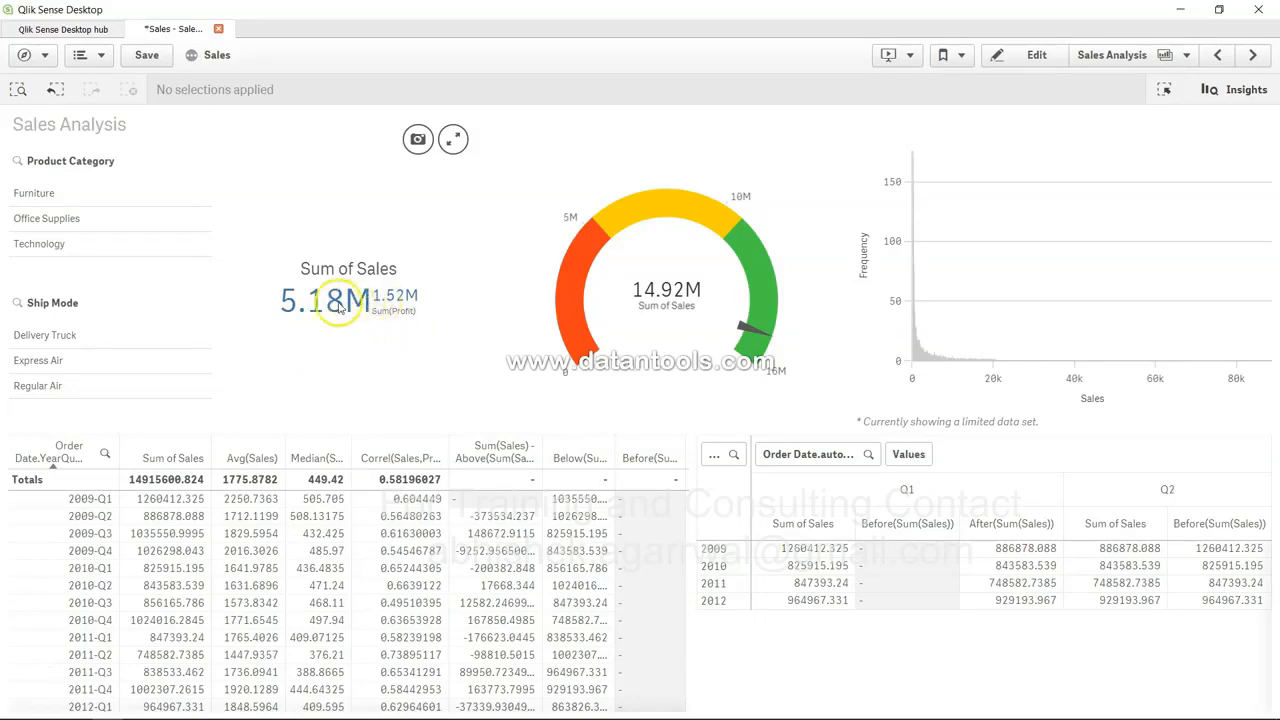
# Check the KPI with Furniture selected, cancel that selection, and view the saved bookmarks list
pyautogui.click(97, 199)
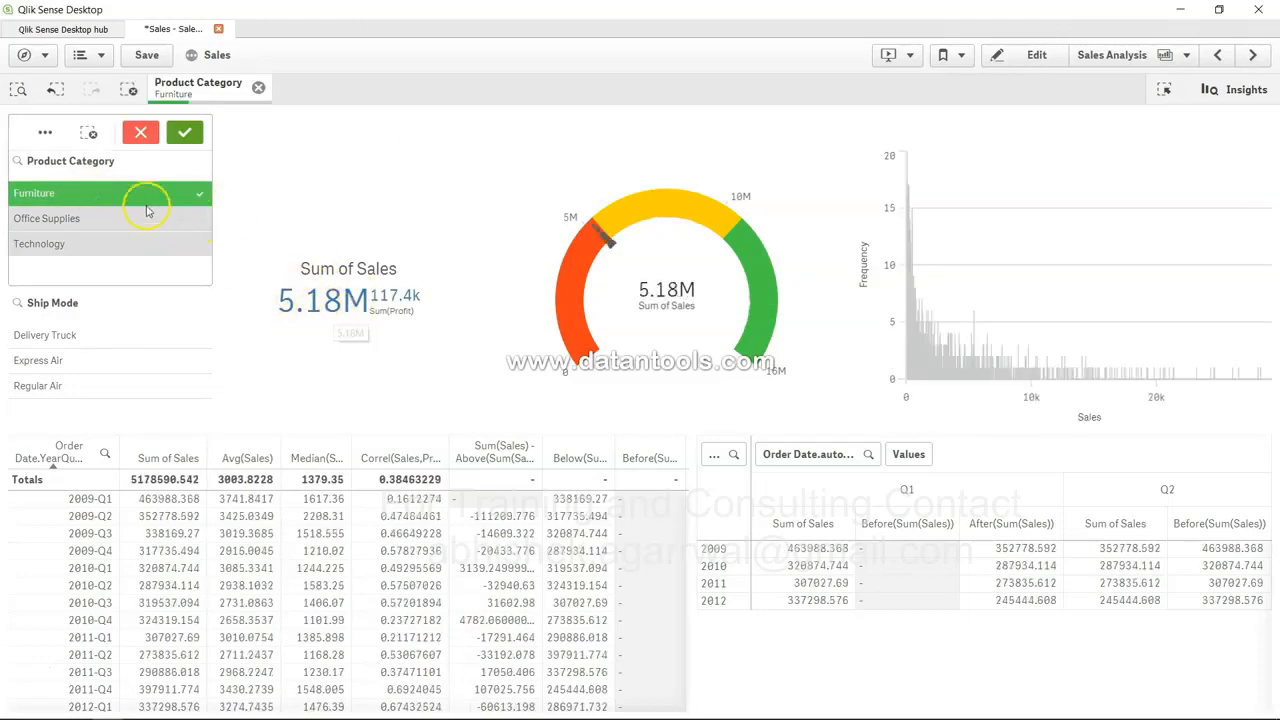
pyautogui.click(145, 143)
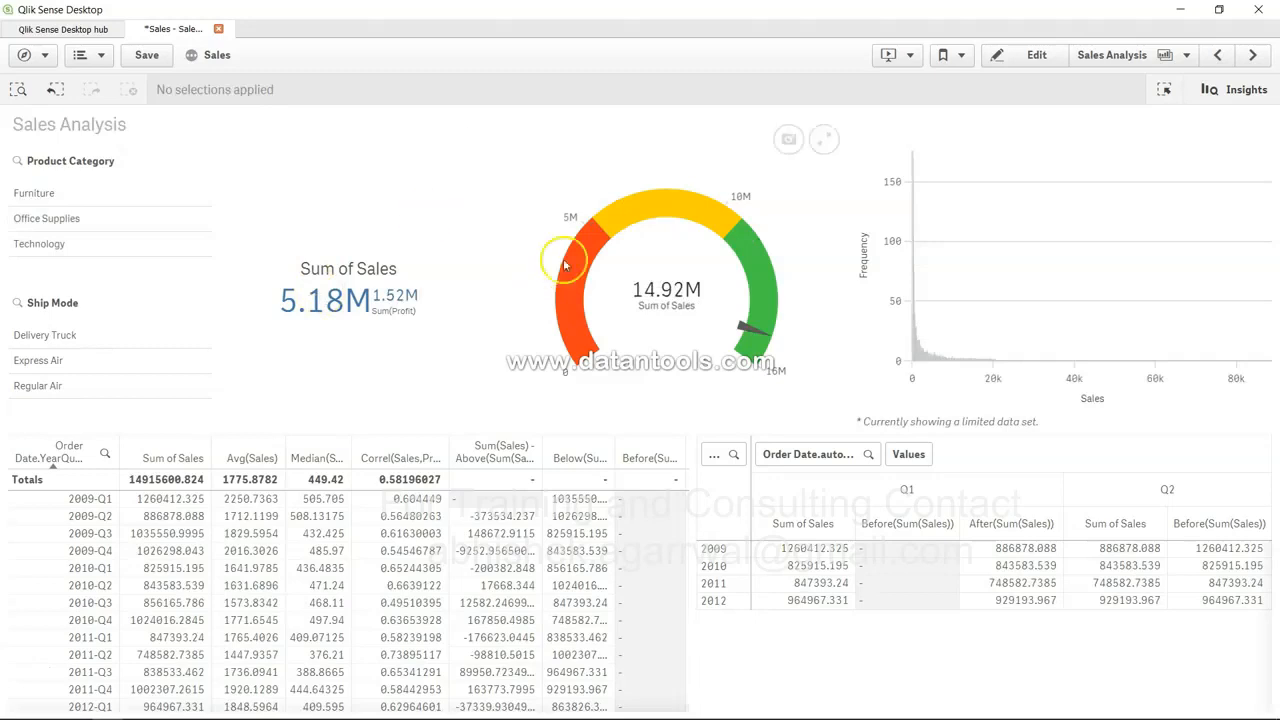
pyautogui.click(950, 56)
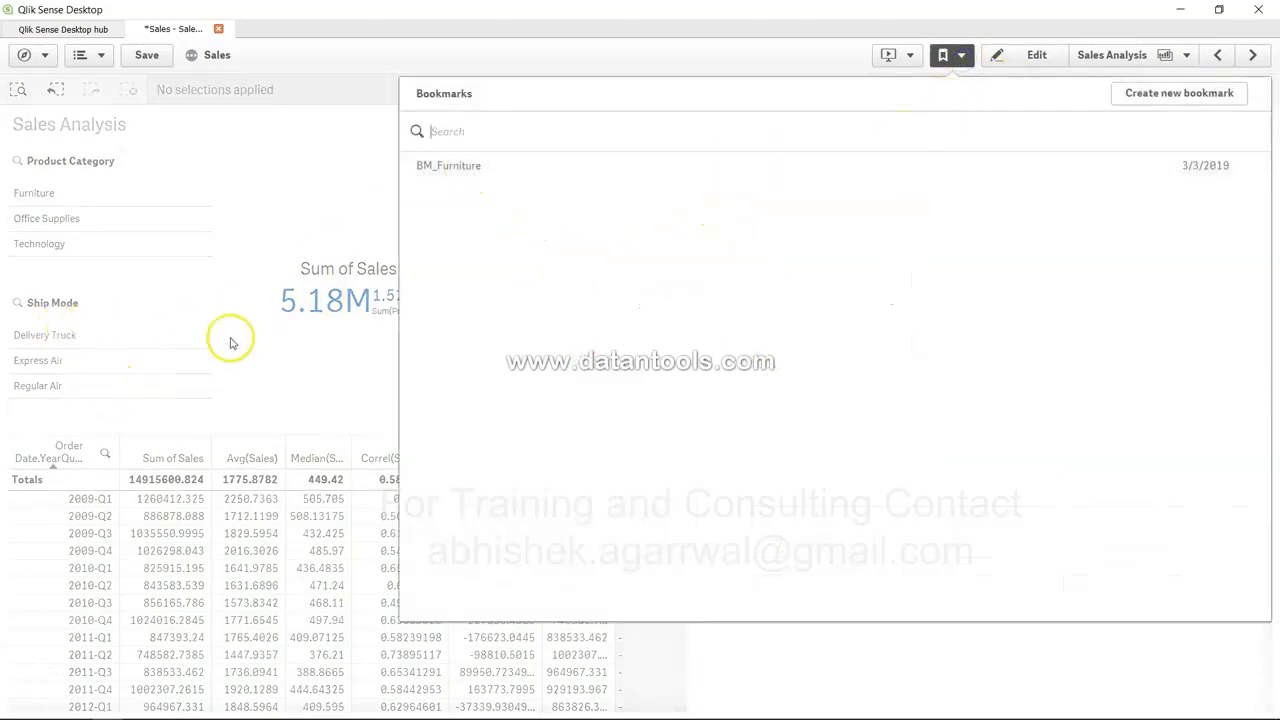
pyautogui.click(281, 358)
pyautogui.click(228, 343)
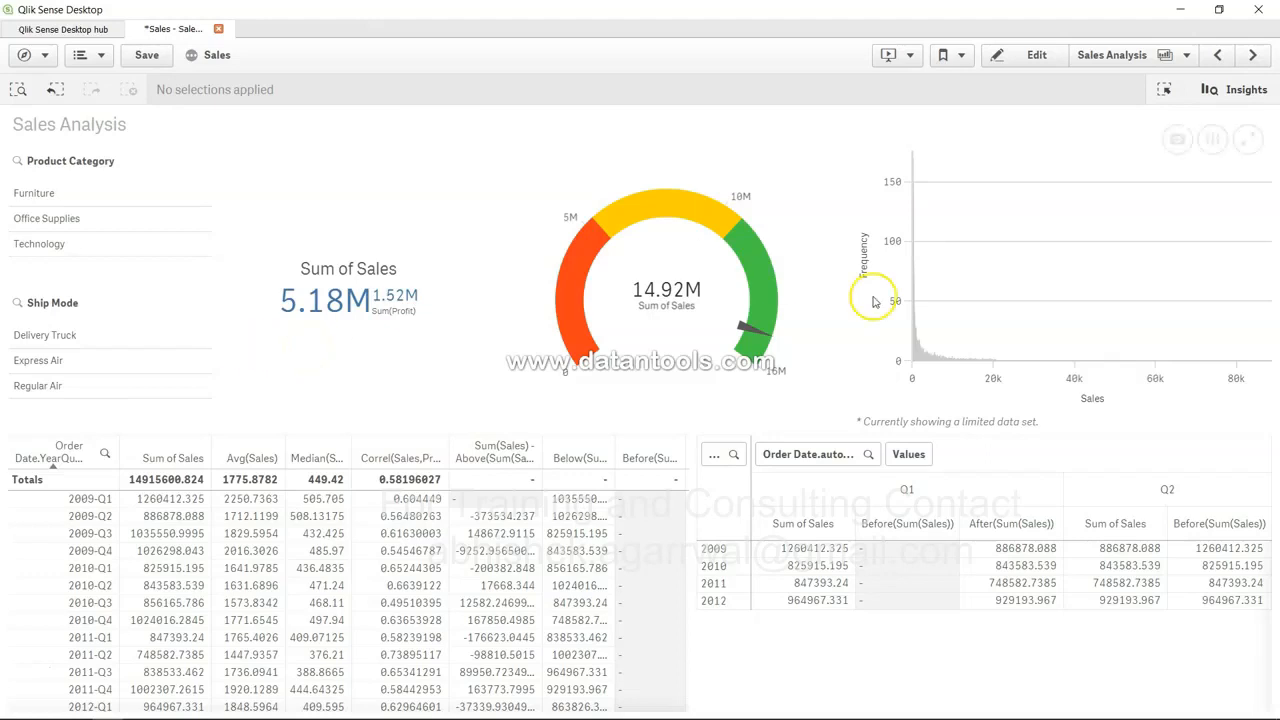
# Start editing the sheet, select the Sum of Sales KPI and review the BM_Furniture and $ parts of its first measure expression
pyautogui.click(1035, 58)
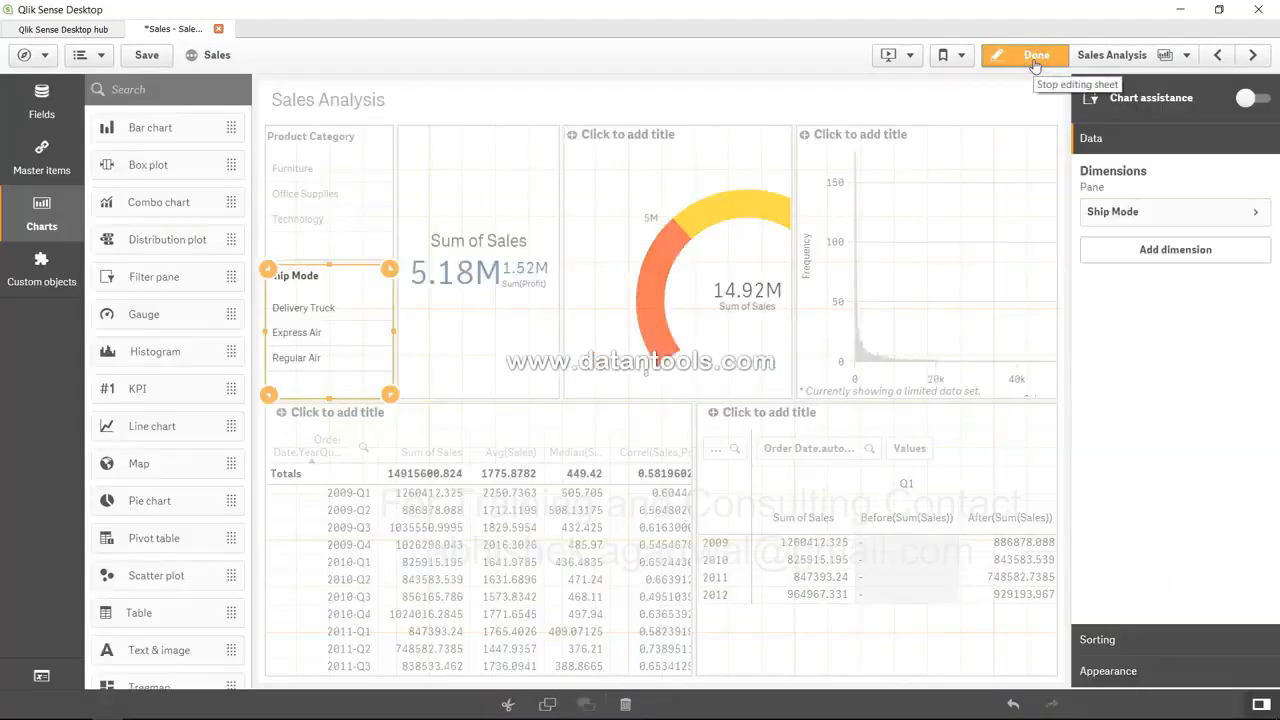
pyautogui.click(505, 321)
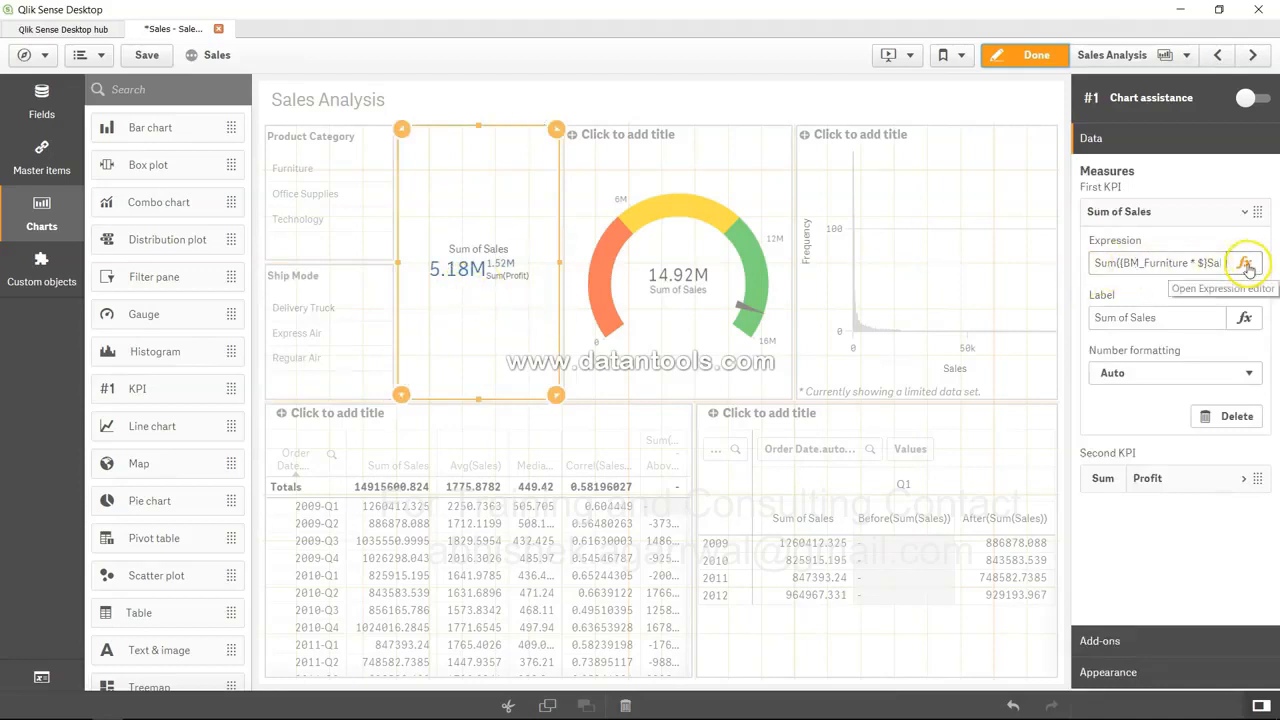
pyautogui.click(1126, 262)
pyautogui.hotkey('shift', 'Right')
pyautogui.hotkey('shift', 'Right')
pyautogui.hotkey('shift', 'Right')
pyautogui.hotkey('shift', 'Right')
pyautogui.hotkey('shift', 'Right')
pyautogui.hotkey('shift', 'Right')
pyautogui.hotkey('shift', 'Right')
pyautogui.hotkey('shift', 'Right')
pyautogui.hotkey('shift', 'Right')
pyautogui.hotkey('shift', 'Right')
pyautogui.hotkey('shift', 'Right')
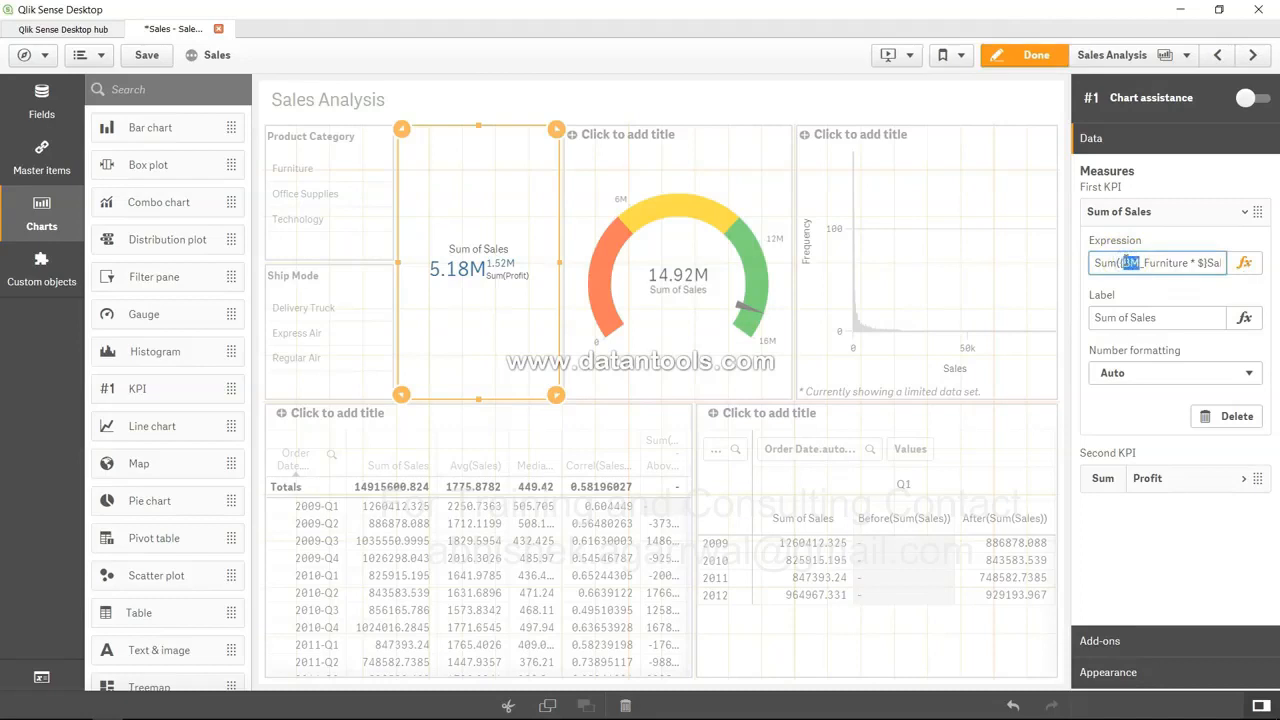
pyautogui.hotkey('shift', 'Right')
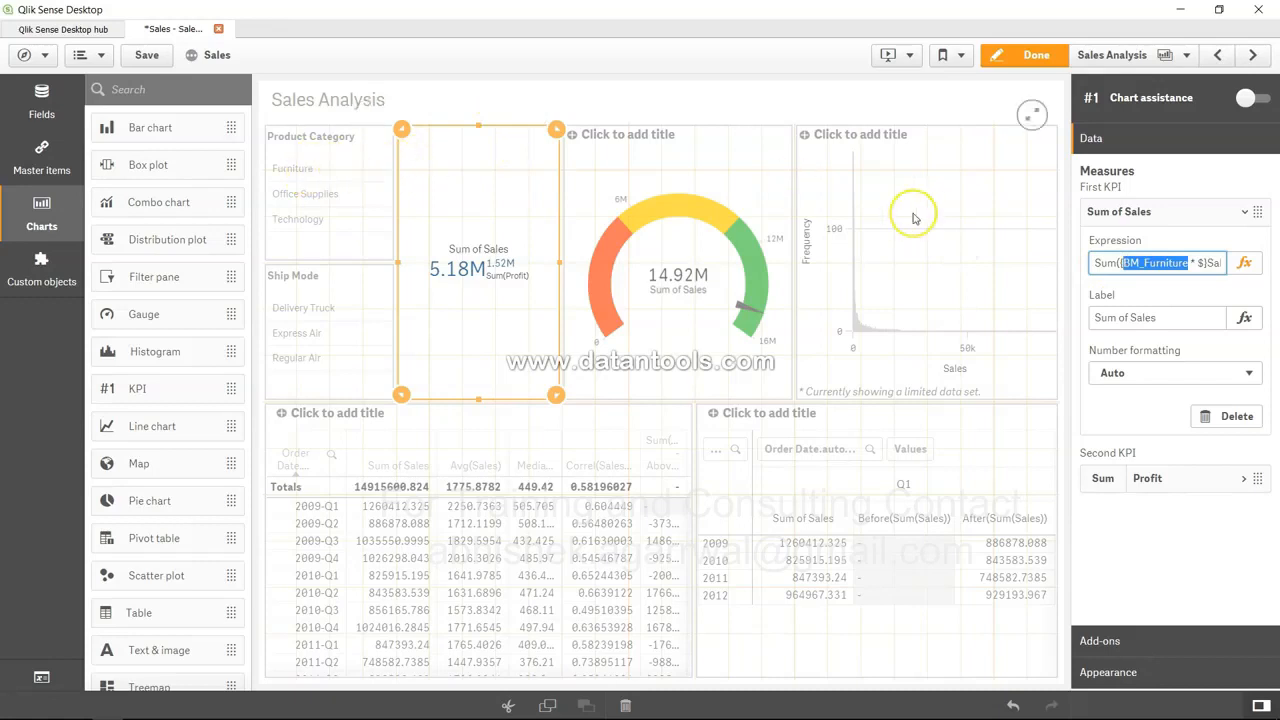
pyautogui.press('Right')
pyautogui.press('Right')
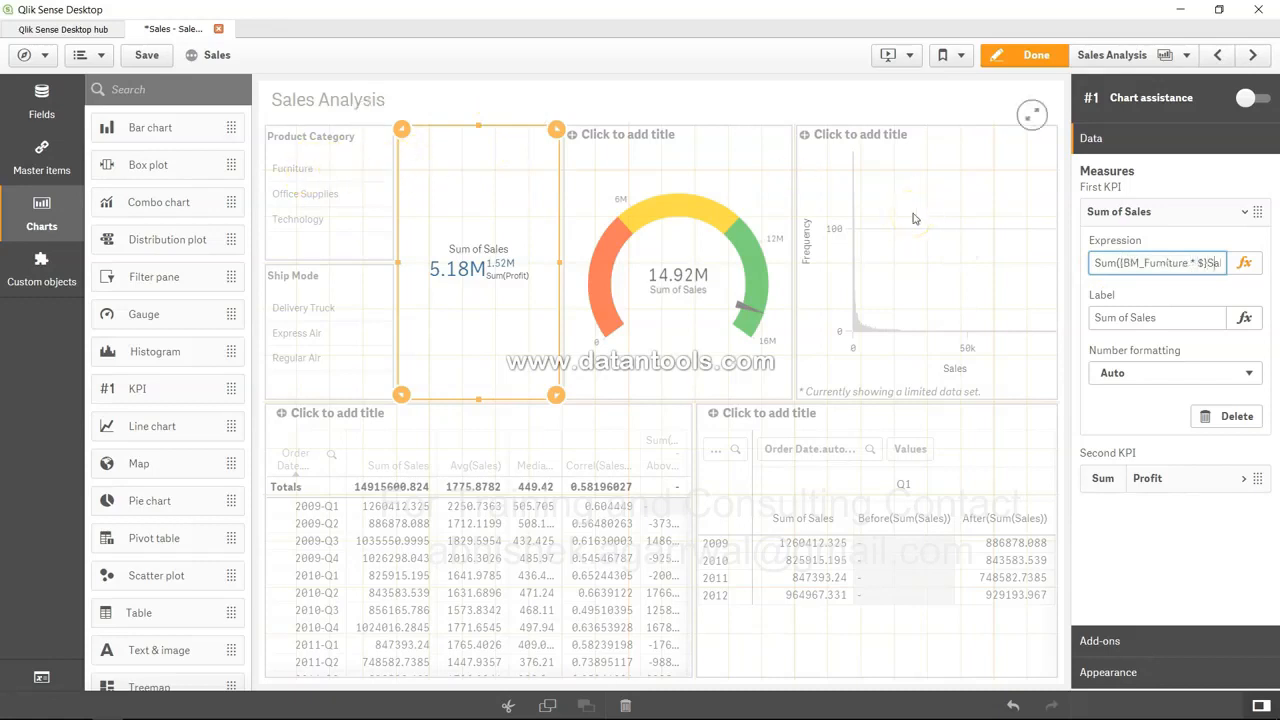
pyautogui.hotkey('shift', 'Right')
pyautogui.press('Right')
pyautogui.doubleClick(1201, 263)
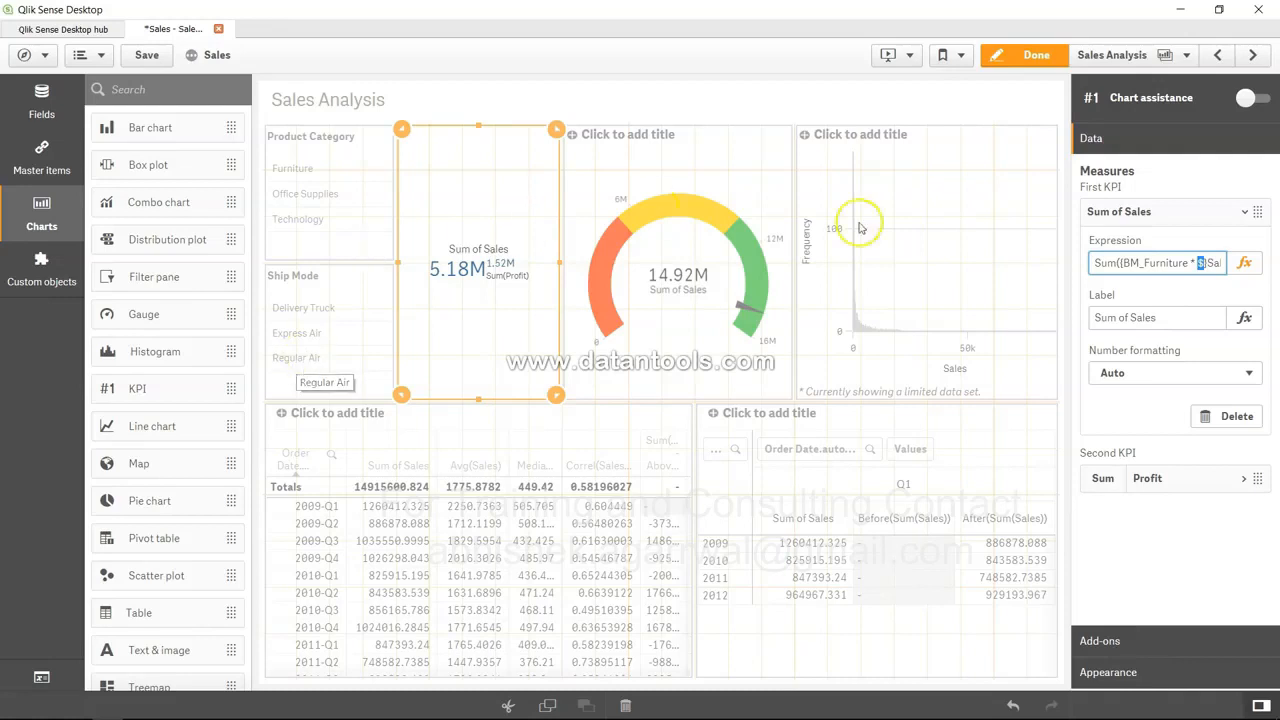
# Open the first measure in the expression editor and remove BM_Furniture * $ from inside the set braces
pyautogui.click(1245, 262)
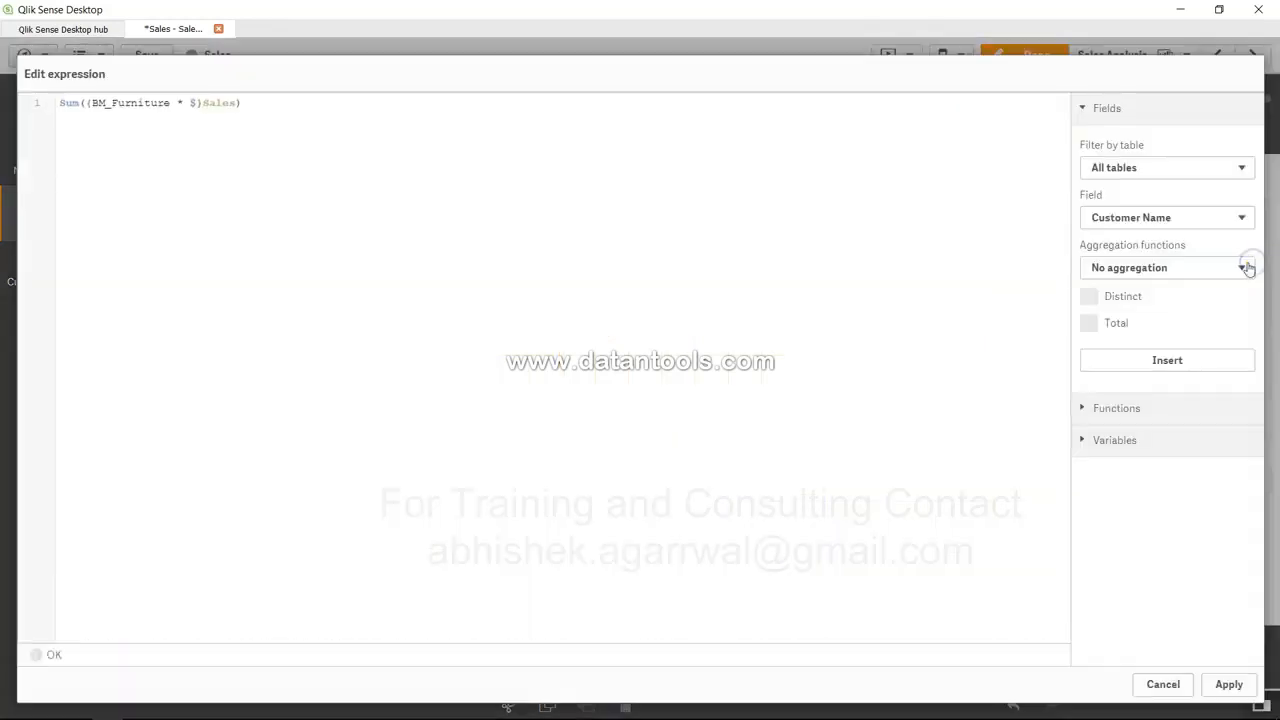
pyautogui.click(198, 103)
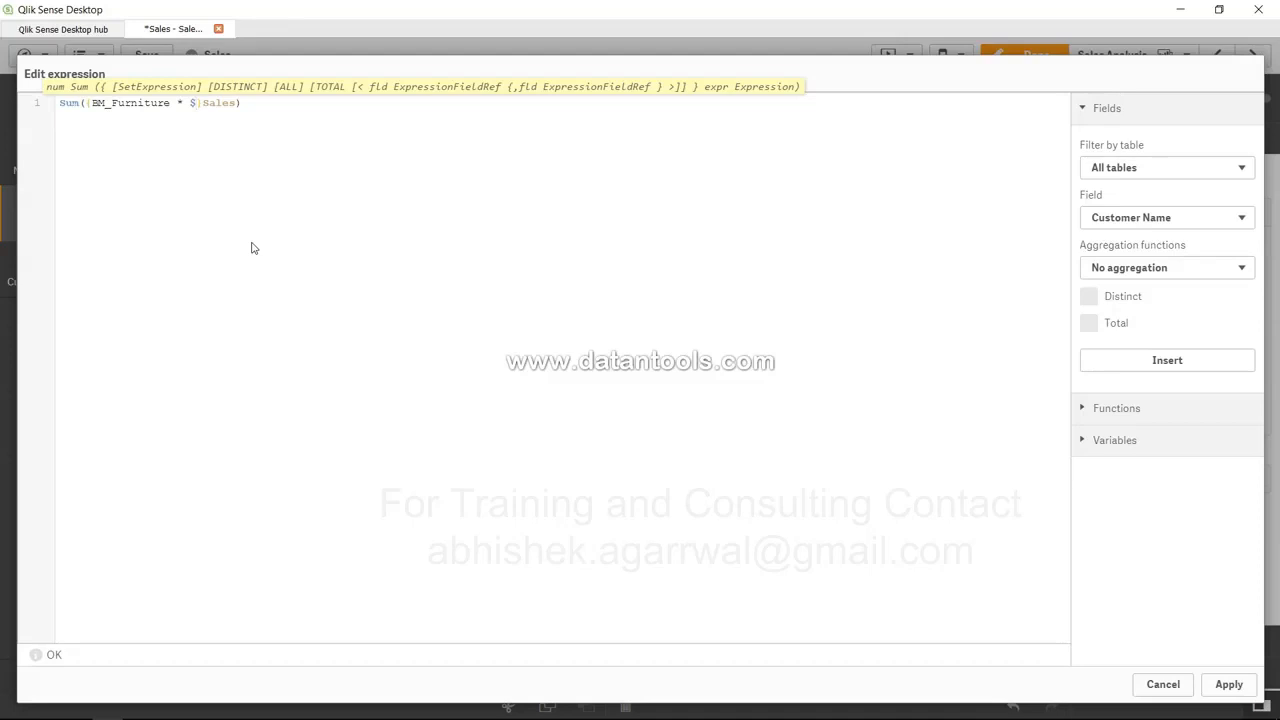
pyautogui.click(232, 188)
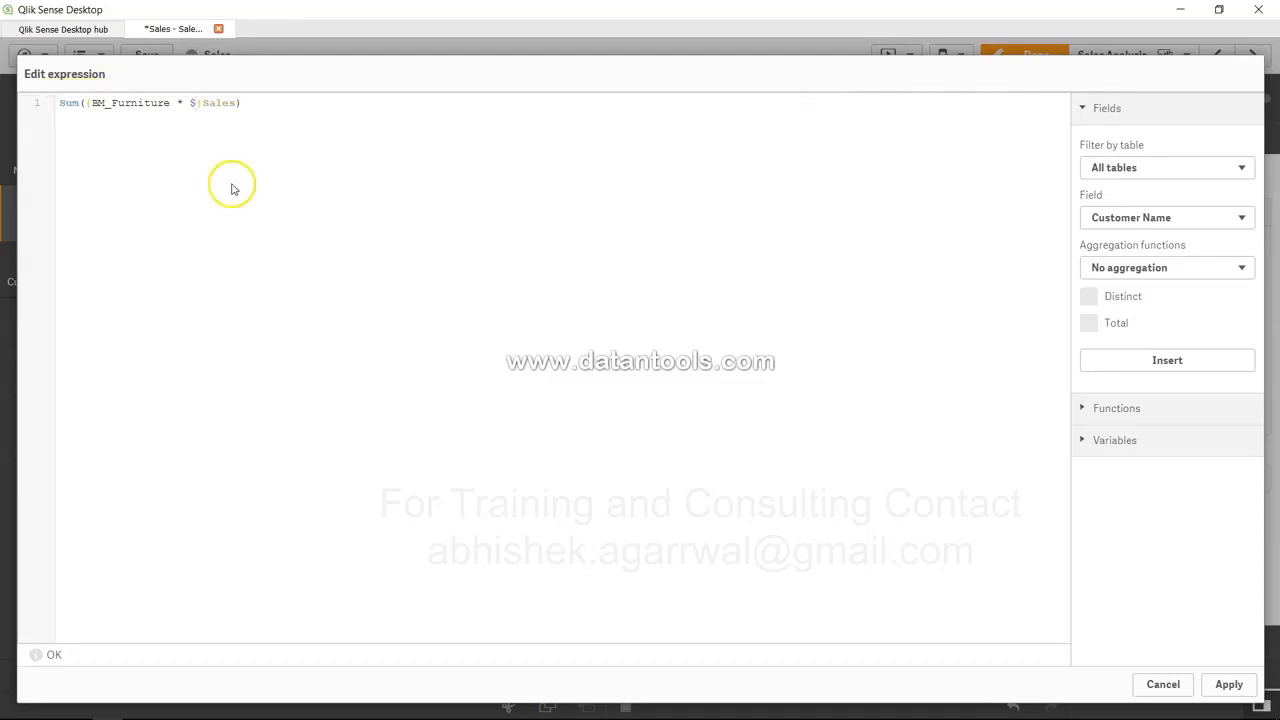
pyautogui.click(194, 103)
pyautogui.press('BackSpace')
pyautogui.press('BackSpace')
pyautogui.press('BackSpace')
pyautogui.press('BackSpace')
pyautogui.press('BackSpace')
pyautogui.press('BackSpace')
pyautogui.press('BackSpace')
pyautogui.press('BackSpace')
pyautogui.press('BackSpace')
pyautogui.press('BackSpace')
pyautogui.press('BackSpace')
pyautogui.press('BackSpace')
pyautogui.press('BackSpace')
pyautogui.press('BackSpace')
pyautogui.press('BackSpace')
pyautogui.press('BackSpace')
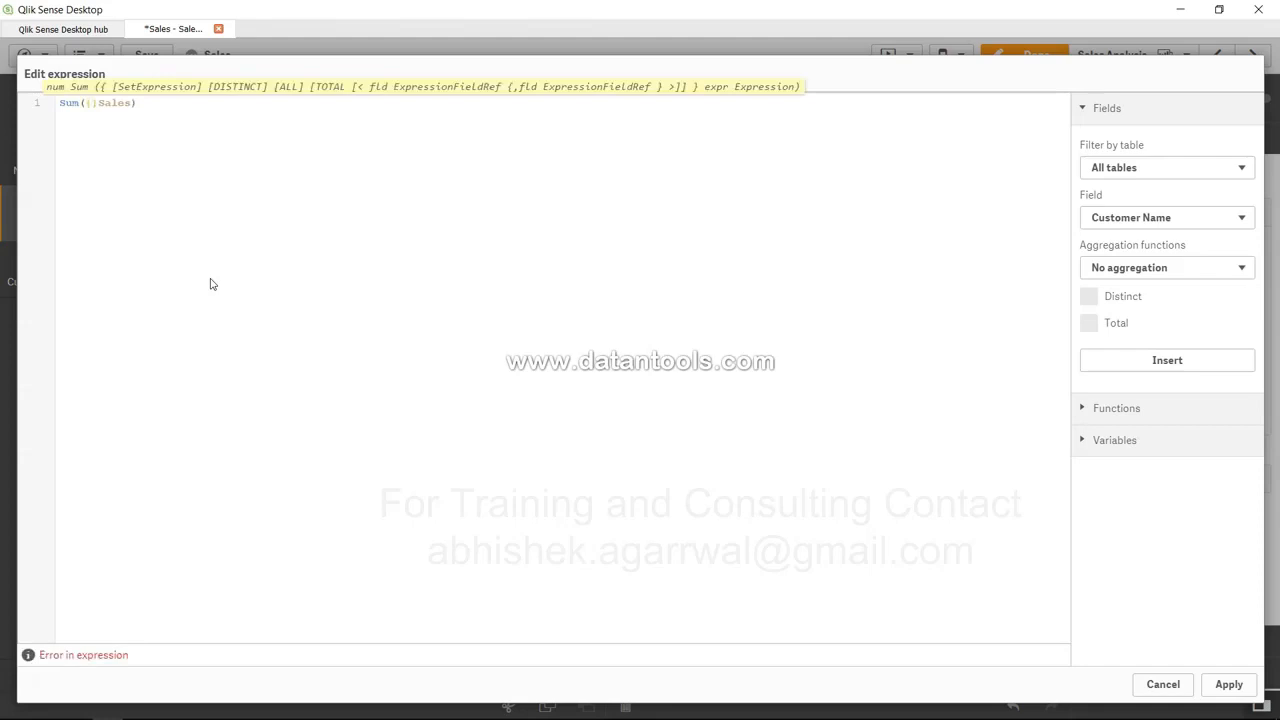
# Enter the set modifier $<[Product Category] = {'Furniture'}> inside the braces of the Sum expression
pyautogui.write('<>')
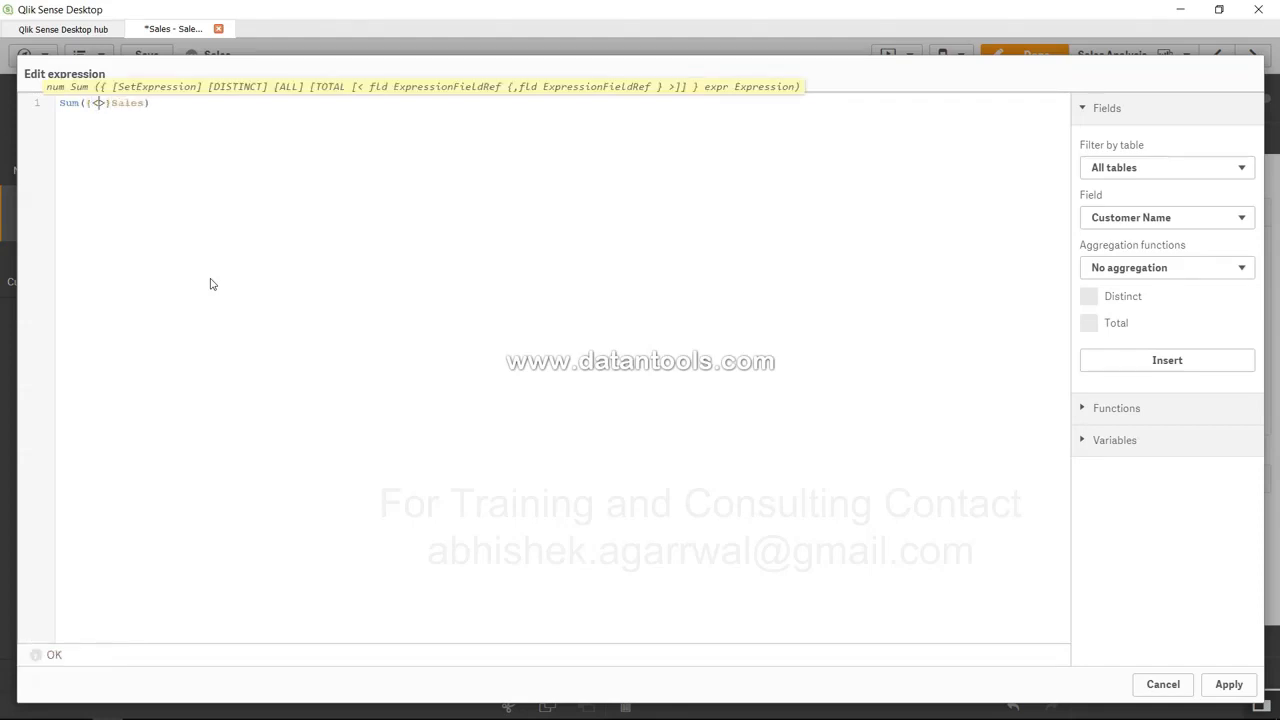
pyautogui.press('Left')
pyautogui.write('$')
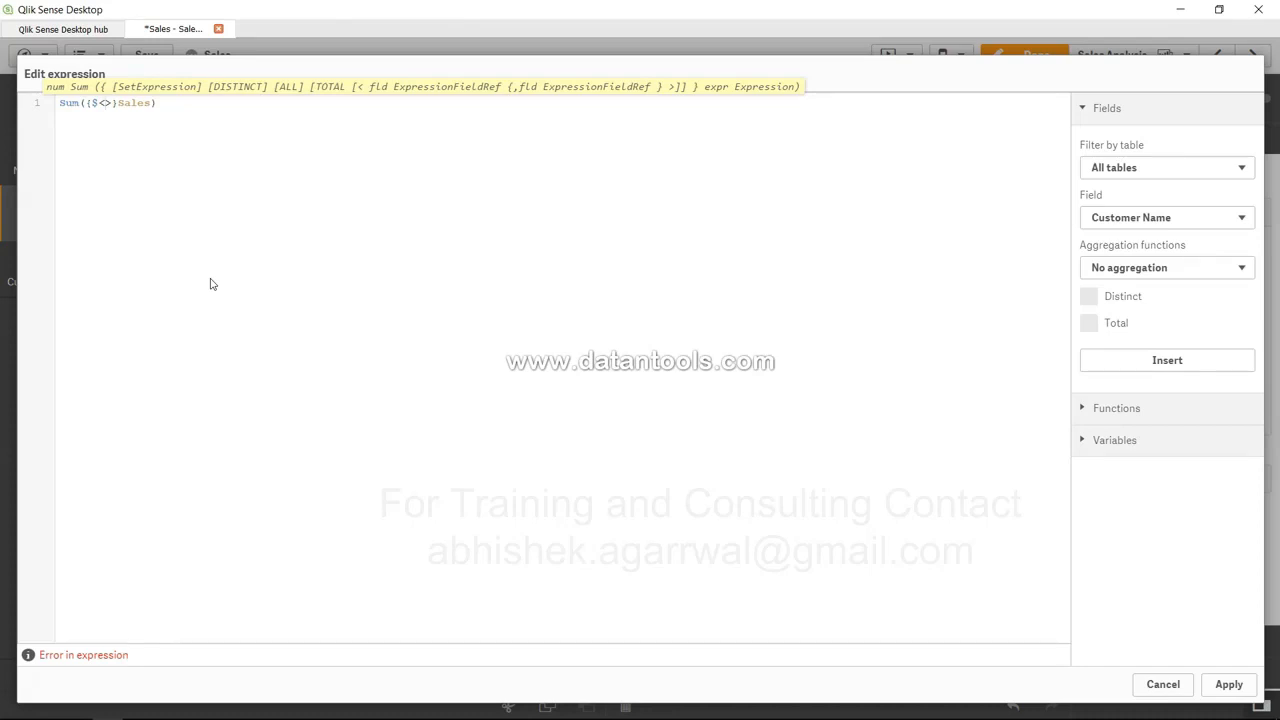
pyautogui.write('prod')
pyautogui.press('BackSpace')
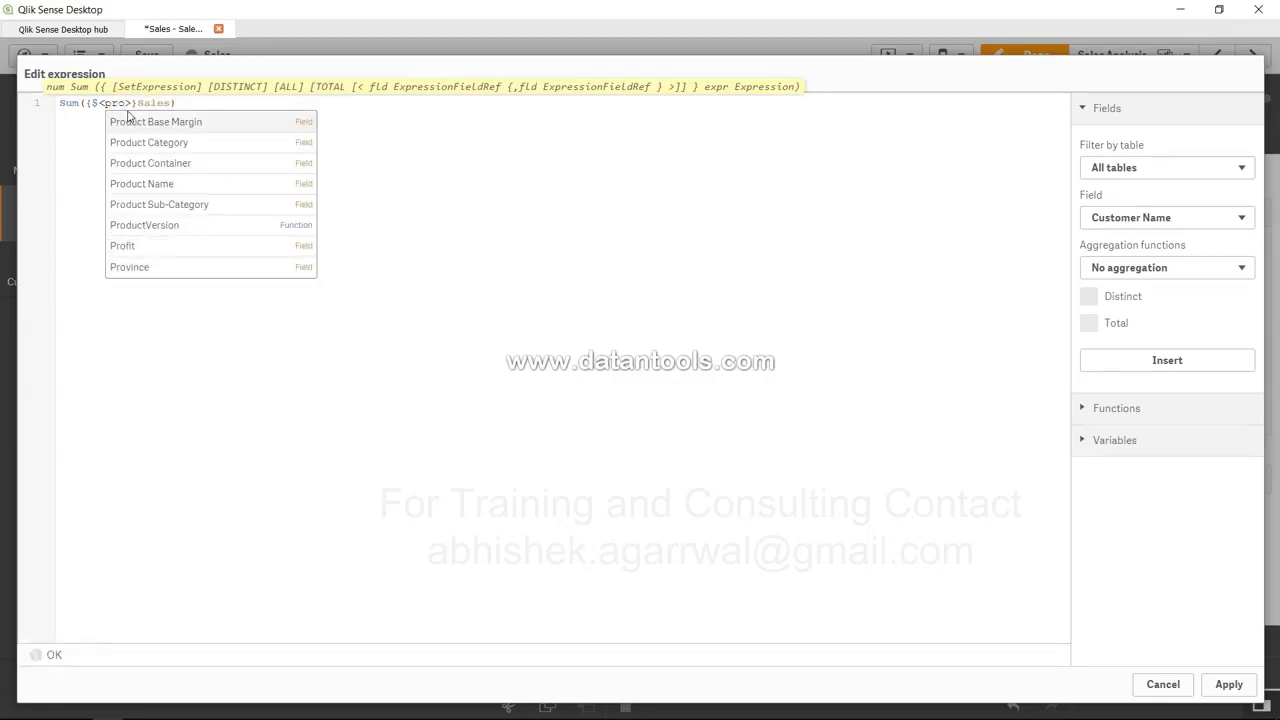
pyautogui.press('Down')
pyautogui.press('Return')
pyautogui.write('= {')
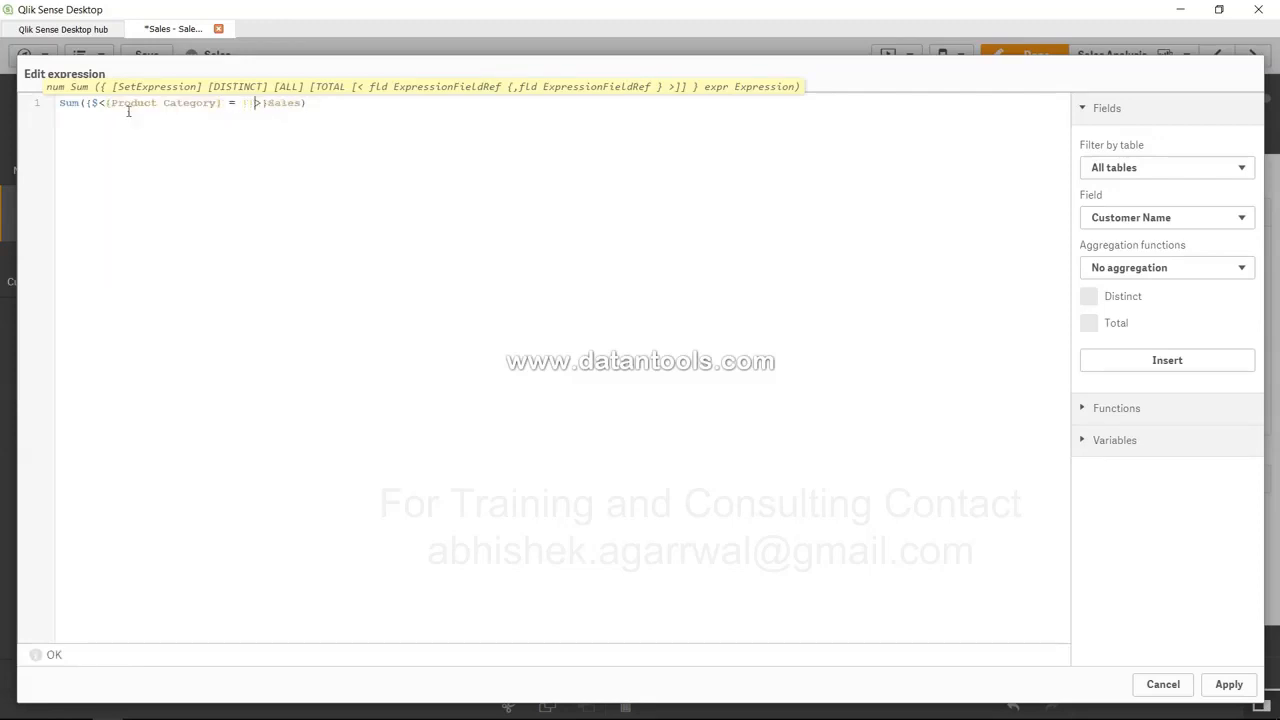
pyautogui.write("'")
pyautogui.write('Fur')
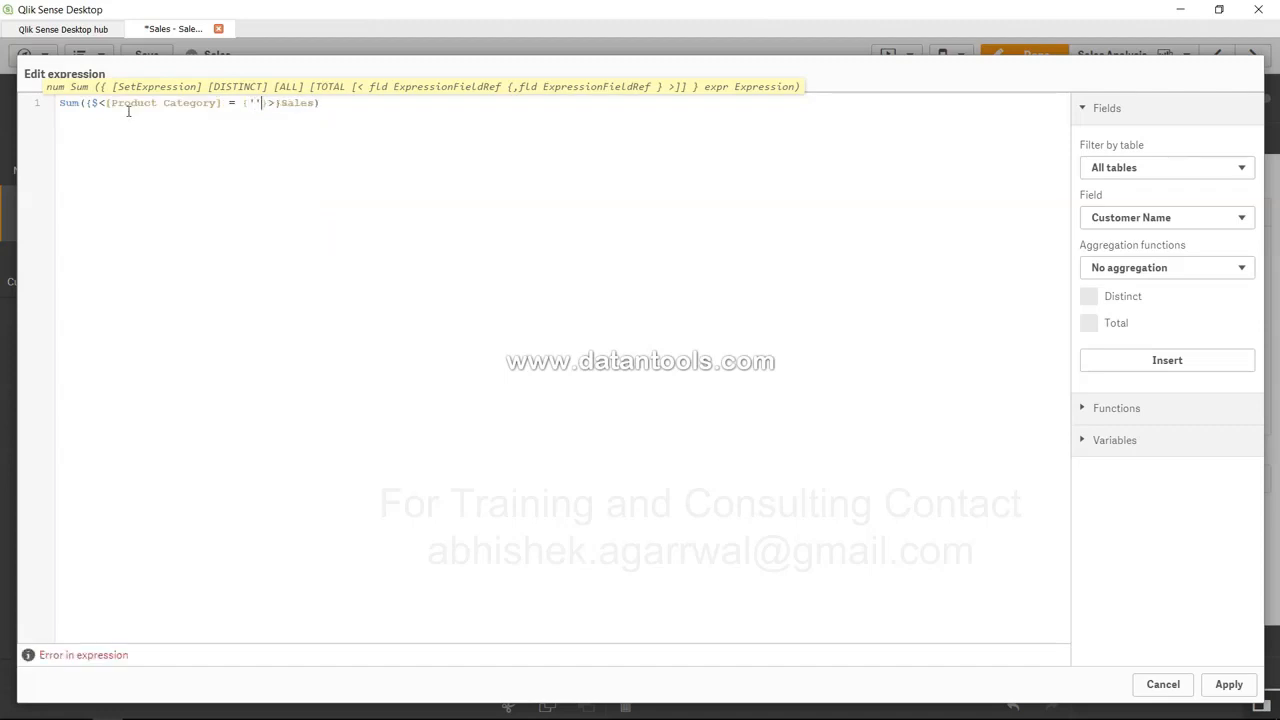
pyautogui.write('niture')
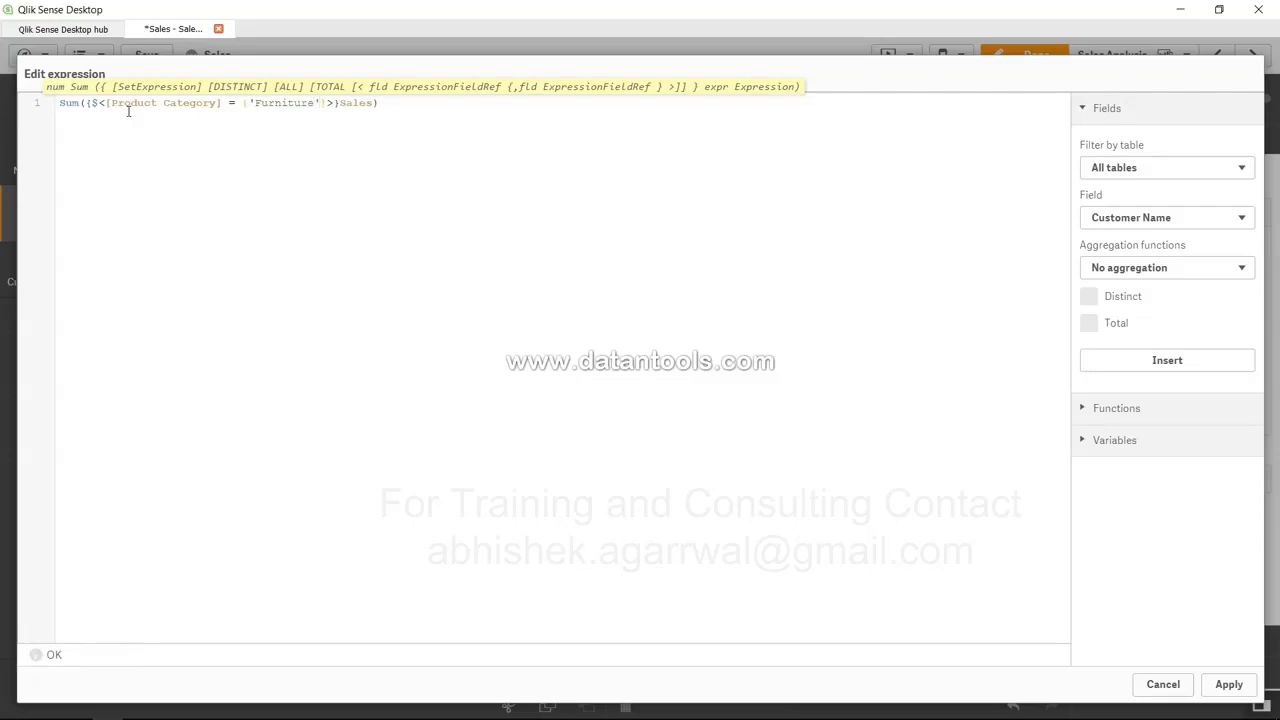
# Intersect the Furniture set with a second set by adding * $<[Ship Mode] = {'Express Air'}> to the expression
pyautogui.press('Right')
pyautogui.press('Right')
pyautogui.write('+')
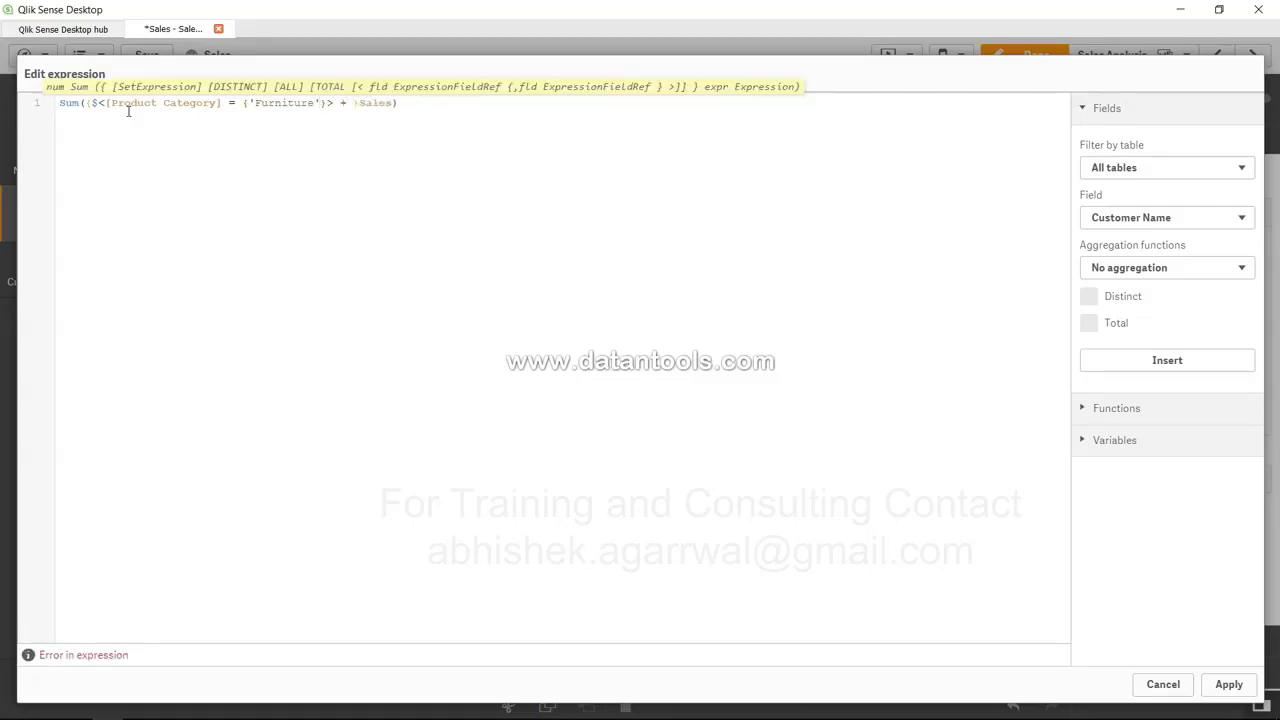
pyautogui.press('Right')
pyautogui.press('BackSpace')
pyautogui.write('* $<')
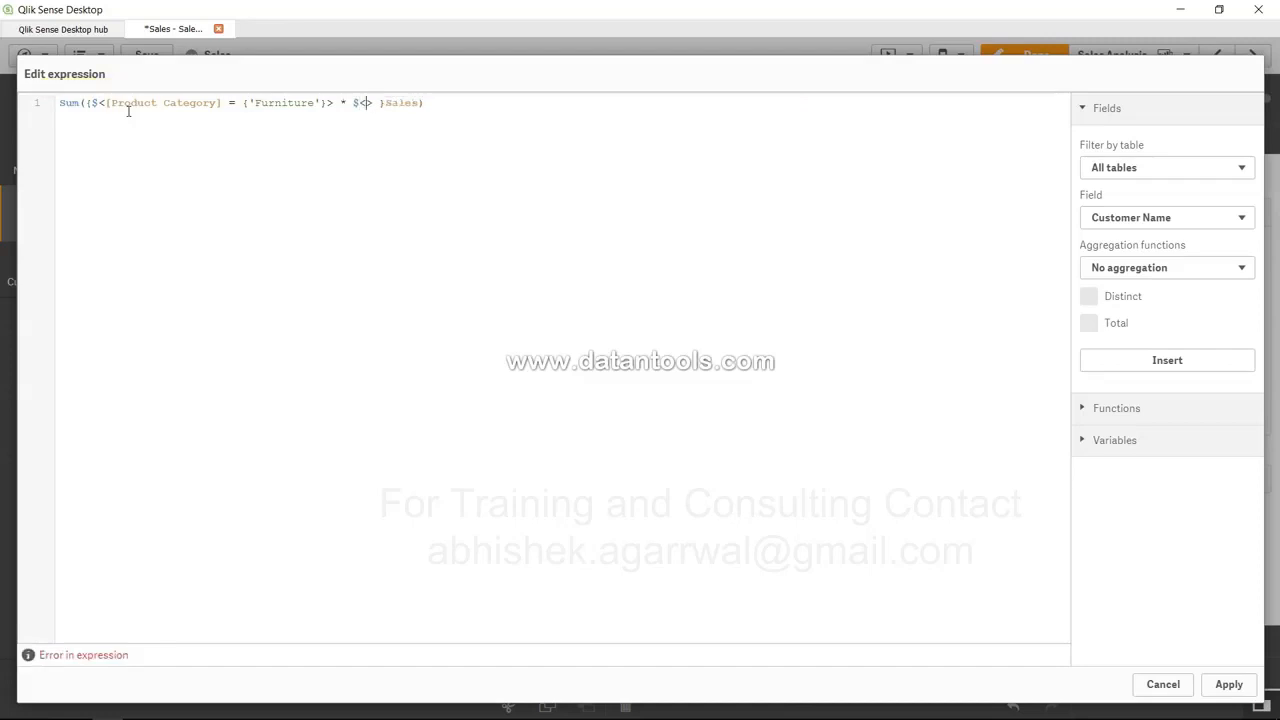
pyautogui.write('ship')
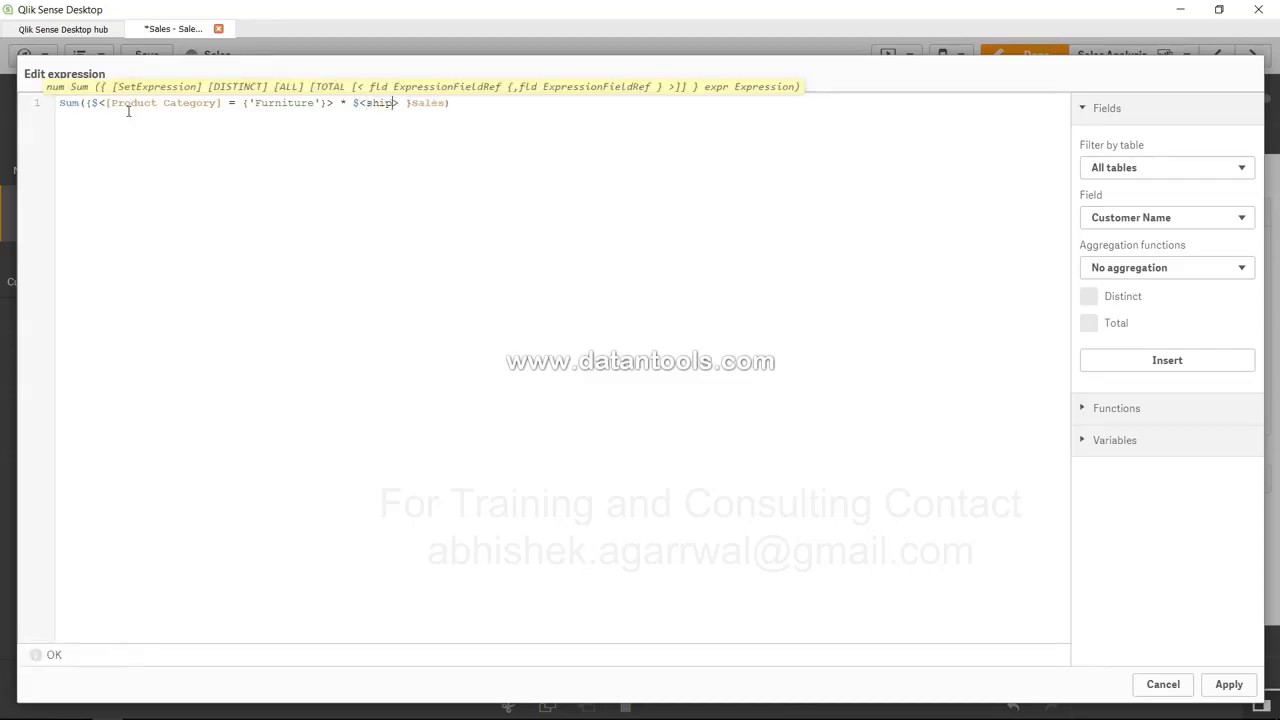
pyautogui.press('Down')
pyautogui.press('Down')
pyautogui.press('Down')
pyautogui.press('Down')
pyautogui.press('Down')
pyautogui.press('Down')
pyautogui.press('Down')
pyautogui.press('Down')
pyautogui.press('Down')
pyautogui.press('Down')
pyautogui.press('Down')
pyautogui.press('Down')
pyautogui.press('Down')
pyautogui.press('Down')
pyautogui.press('Down')
pyautogui.press('Down')
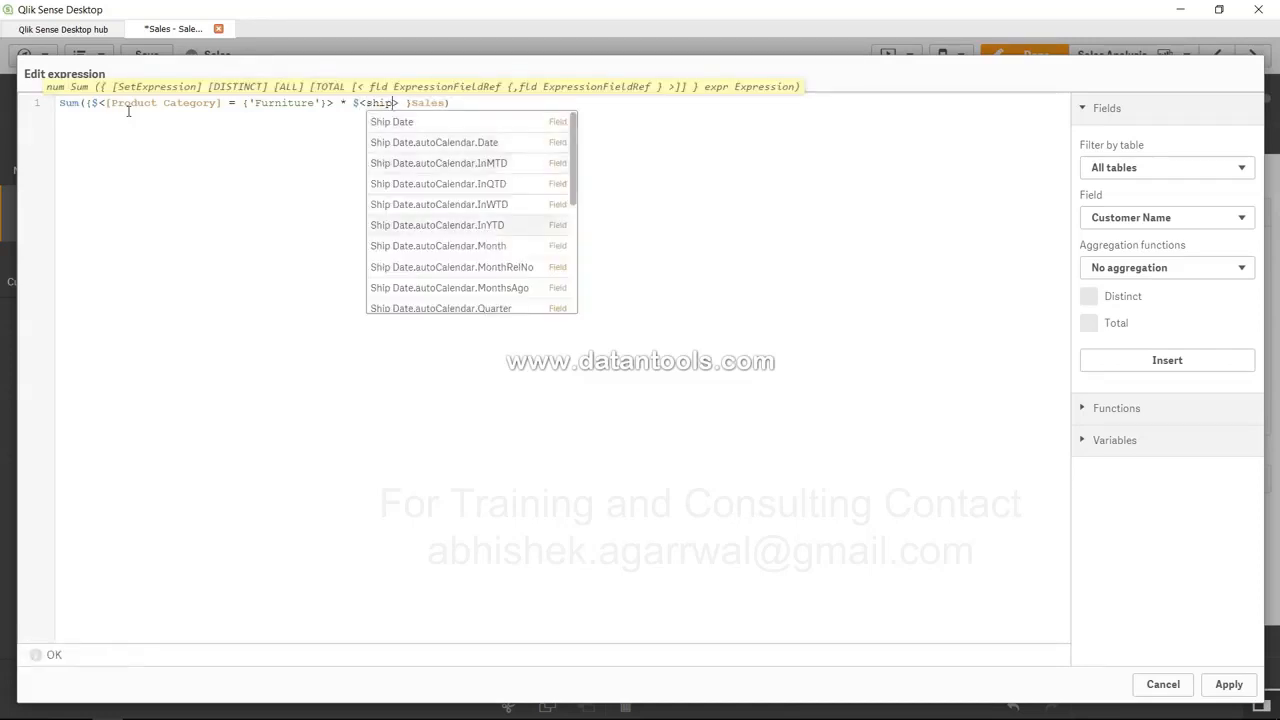
pyautogui.press('Down')
pyautogui.press('Down')
pyautogui.press('Down')
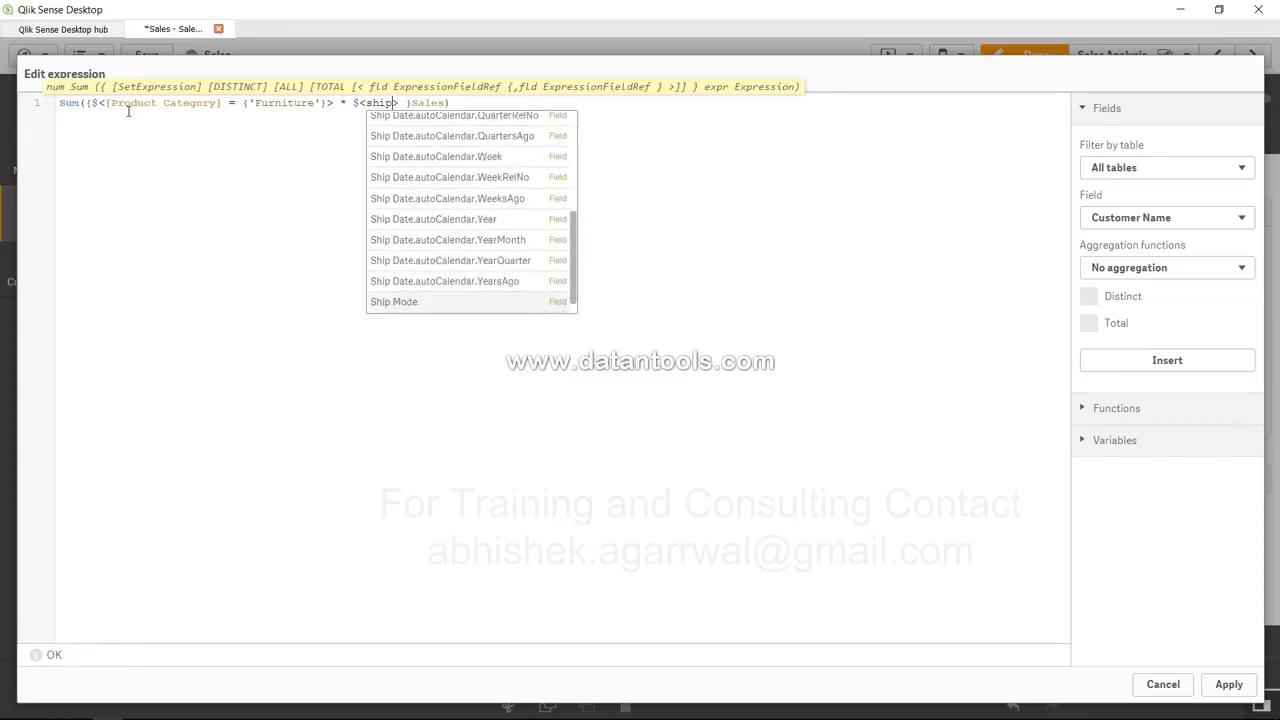
pyautogui.press('Return')
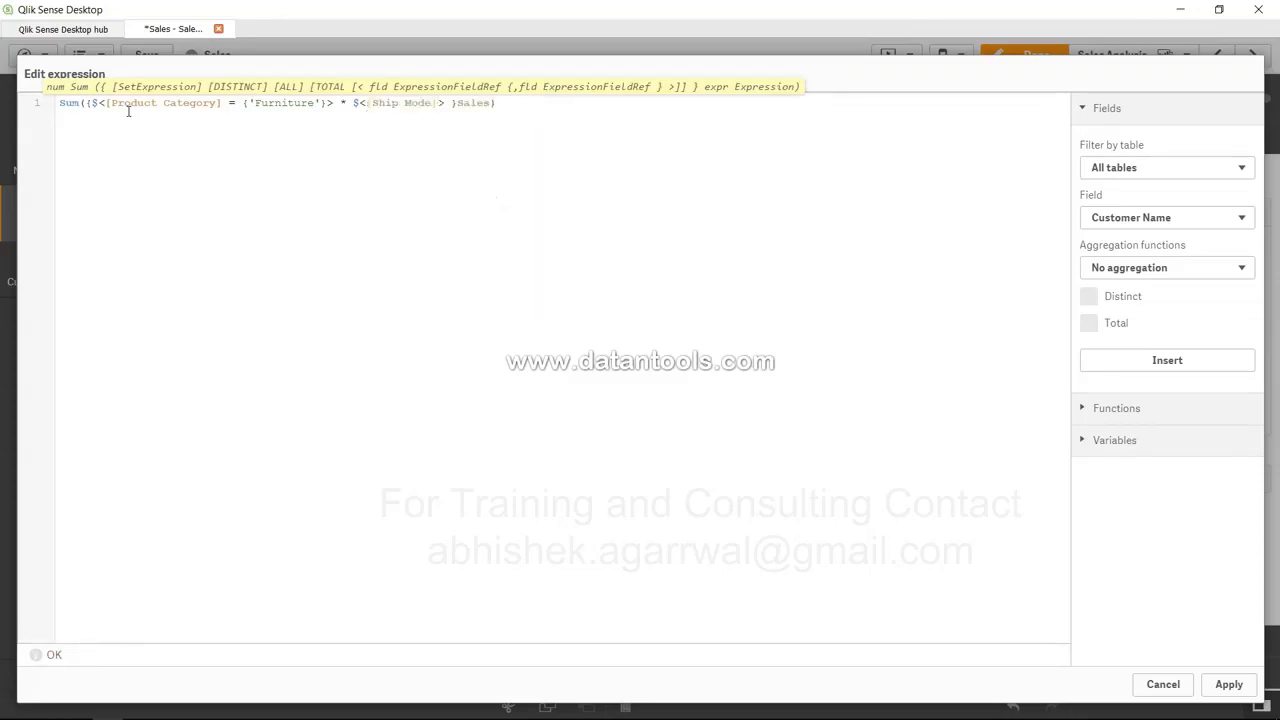
pyautogui.write("= {'Express Air")
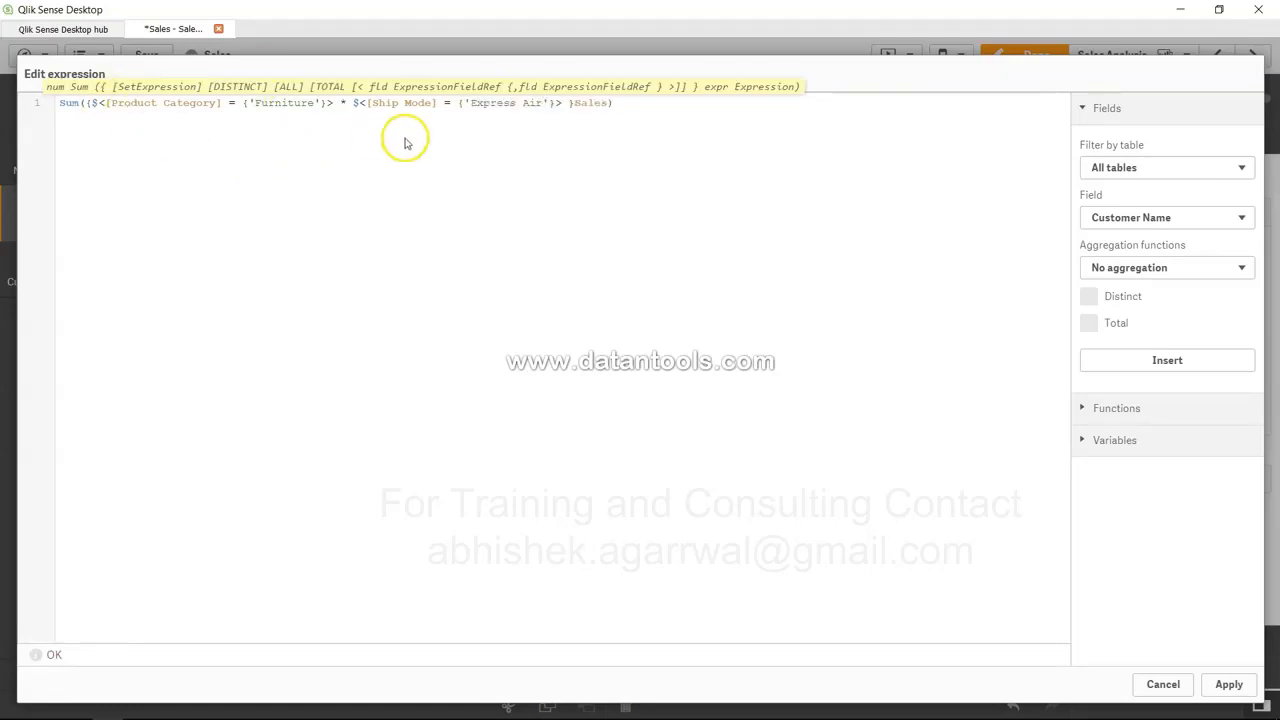
# Review the Furniture and Express Air sets in the expression, apply it to the KPI and finish editing the sheet
pyautogui.moveTo(366, 103); pyautogui.dragTo(608, 103)
pyautogui.click(547, 103)
pyautogui.click(583, 103)
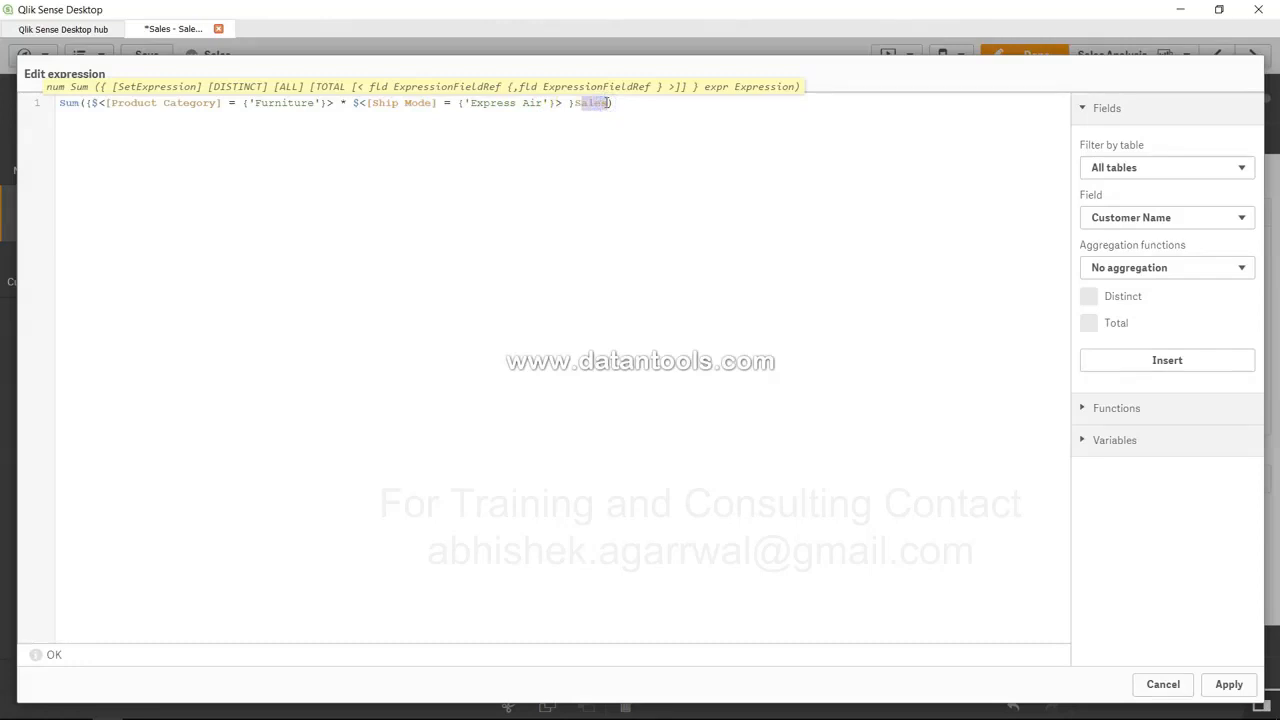
pyautogui.moveTo(255, 103); pyautogui.dragTo(314, 103)
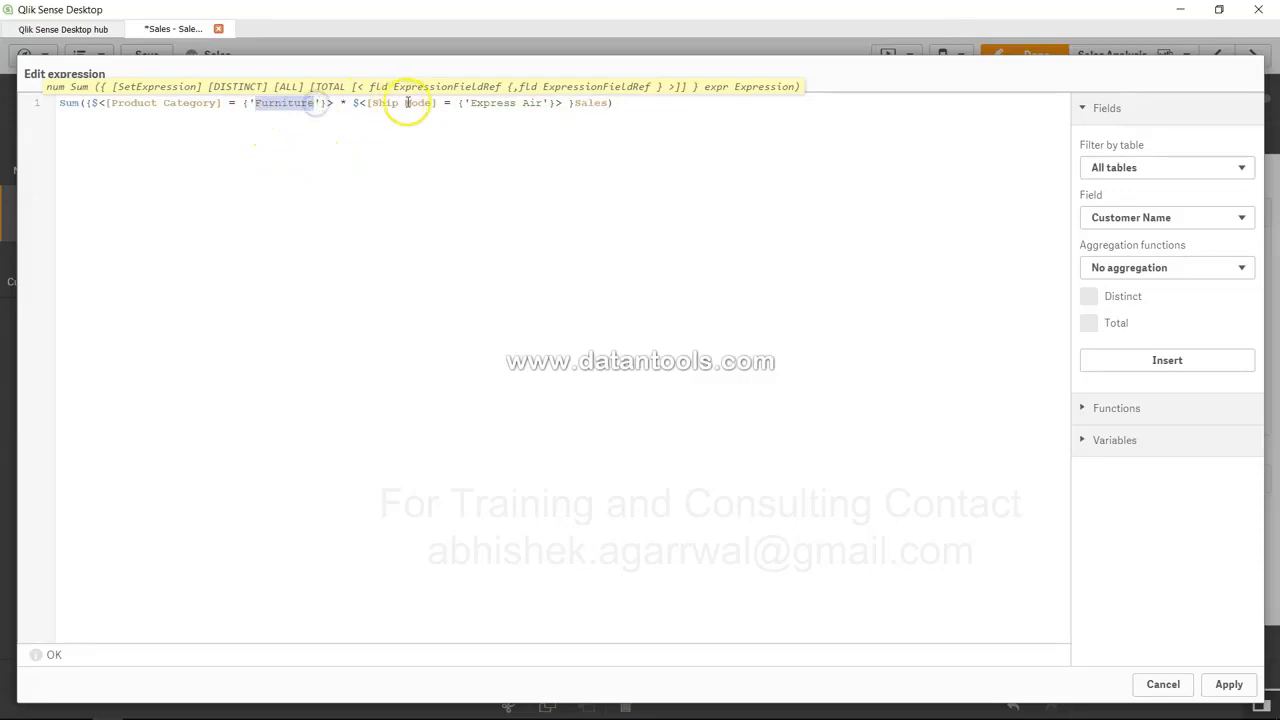
pyautogui.moveTo(463, 103); pyautogui.dragTo(540, 104)
pyautogui.click(540, 104)
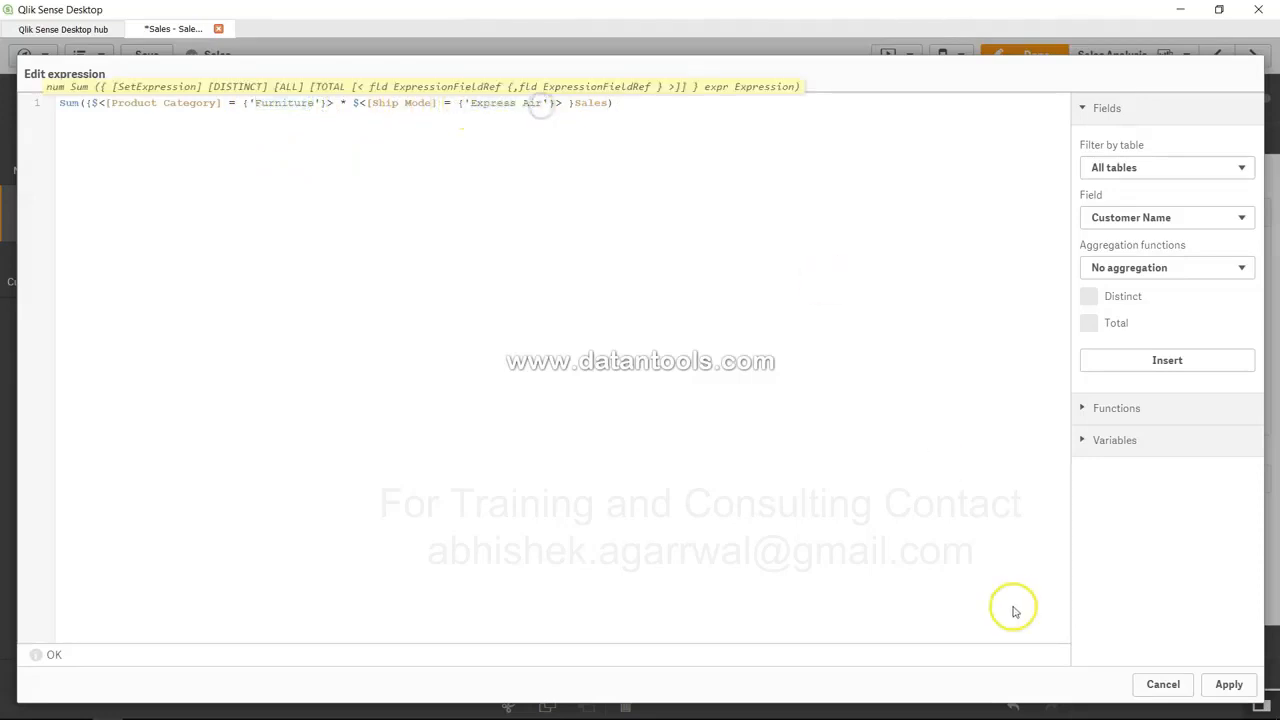
pyautogui.click(1229, 686)
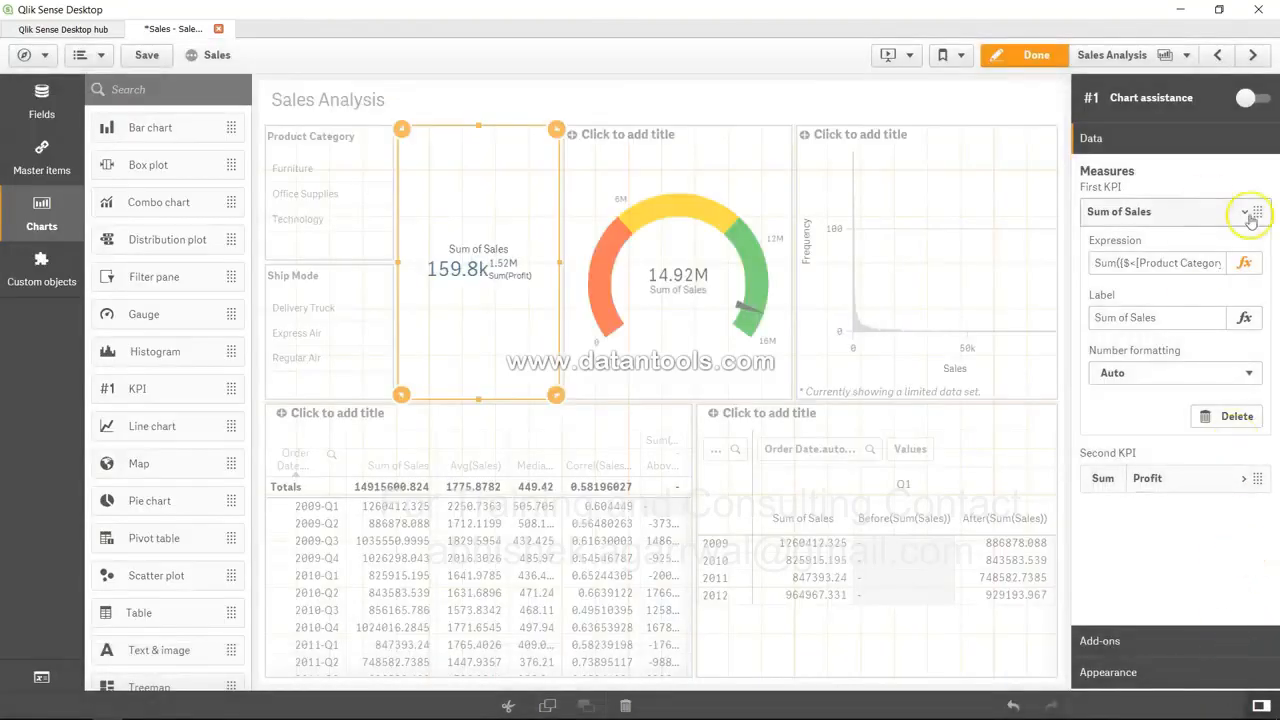
pyautogui.click(1006, 62)
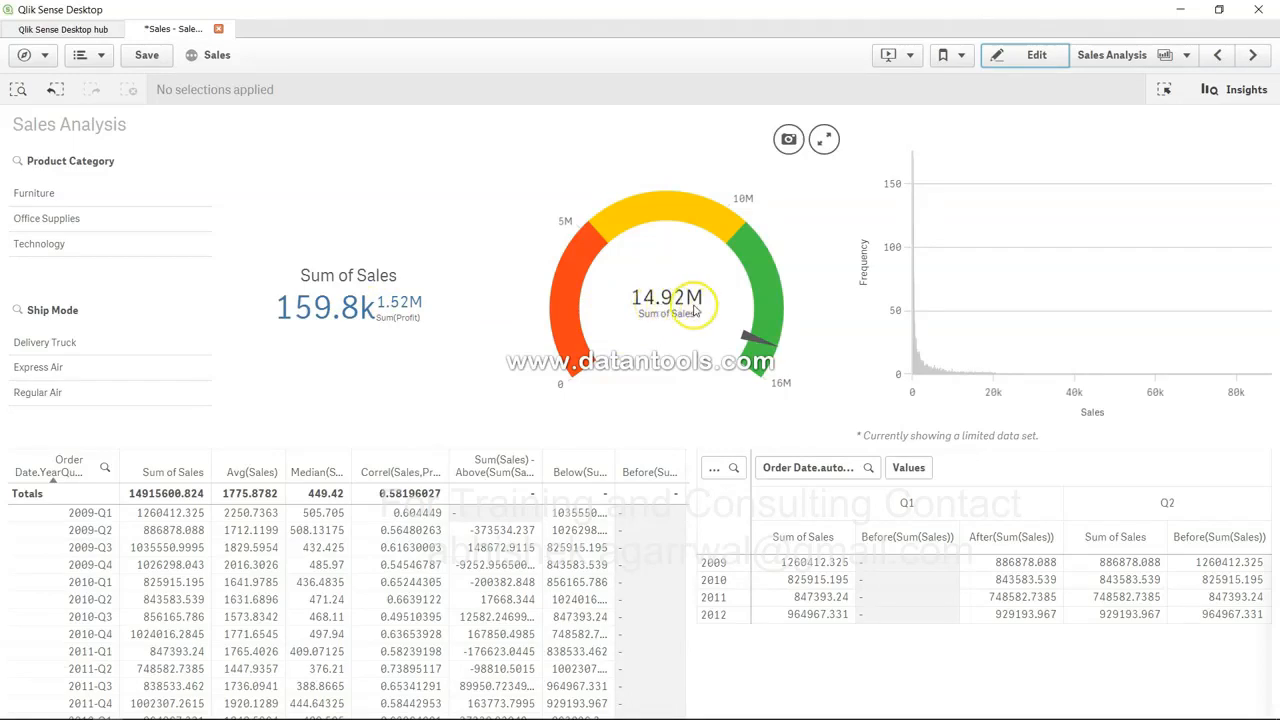
# Filter the sheet by Furniture and Express Air to compare the KPI with the gauge, and clear both selections
pyautogui.click(33, 195)
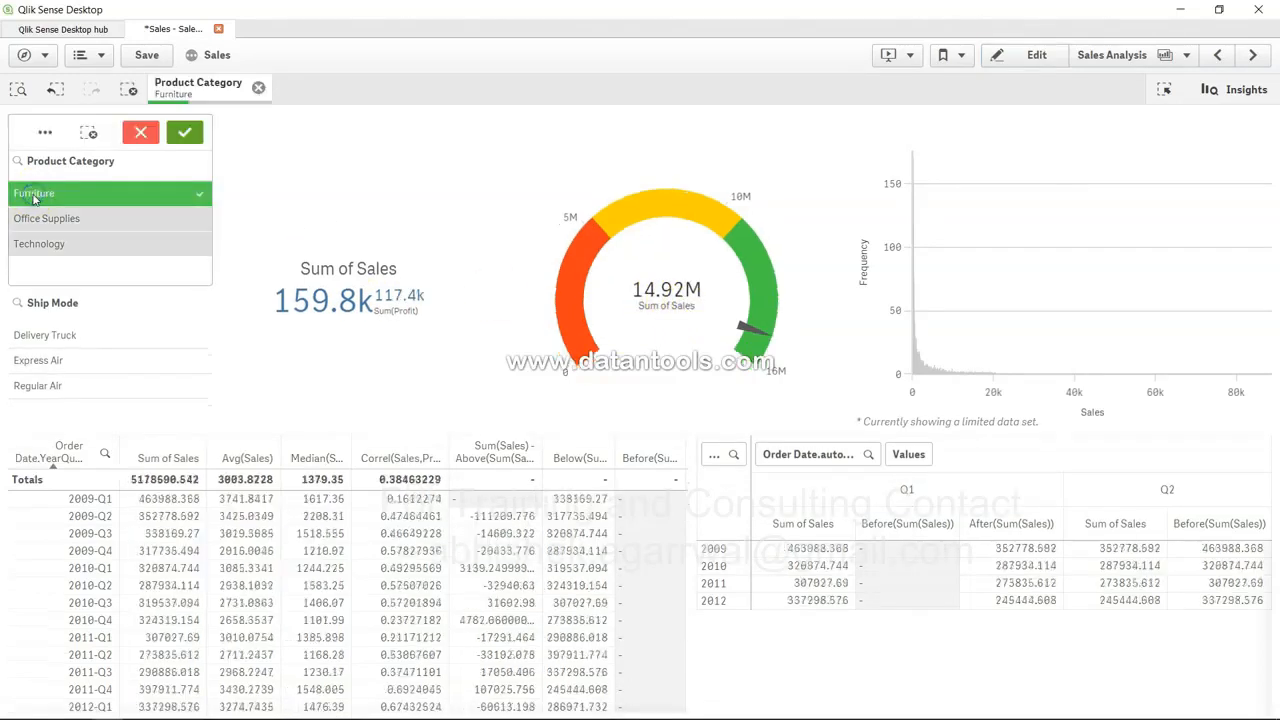
pyautogui.click(52, 362)
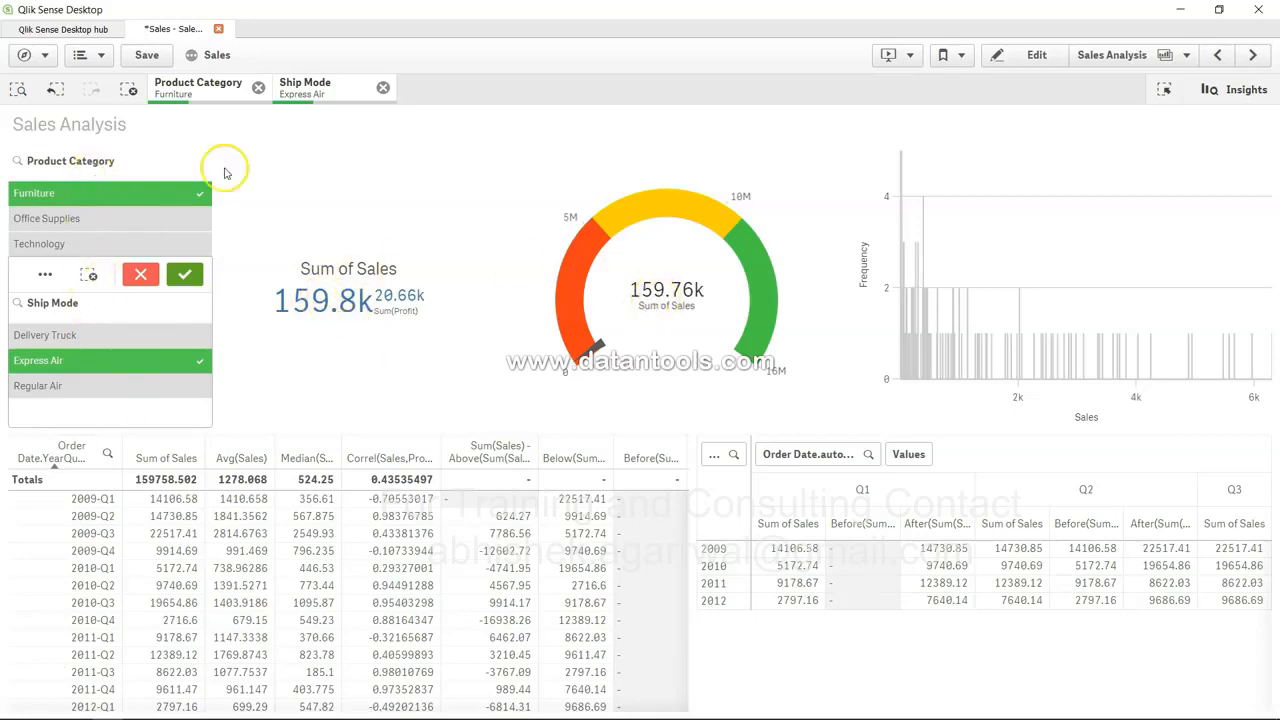
pyautogui.click(258, 88)
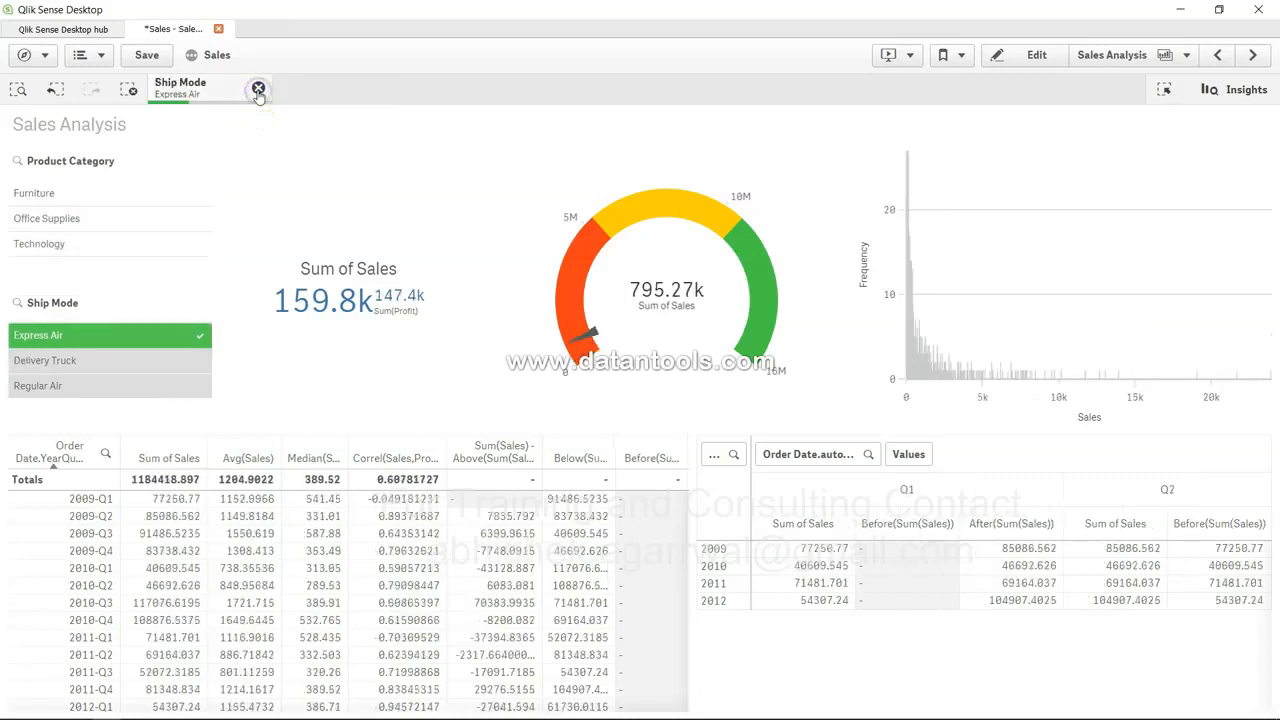
pyautogui.click(258, 89)
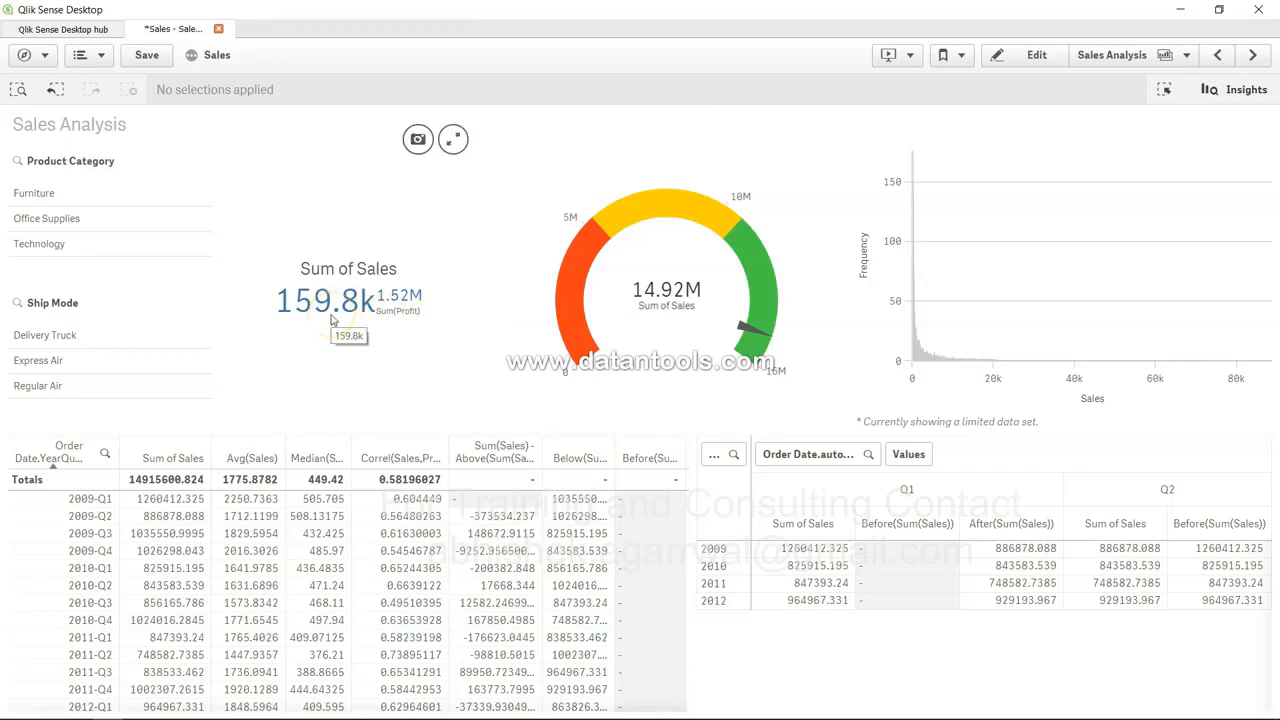
# Put the sheet into edit mode and open the Sum of Sales KPI's first measure in the expression editor at the * operator
pyautogui.click(397, 316)
pyautogui.click(1005, 56)
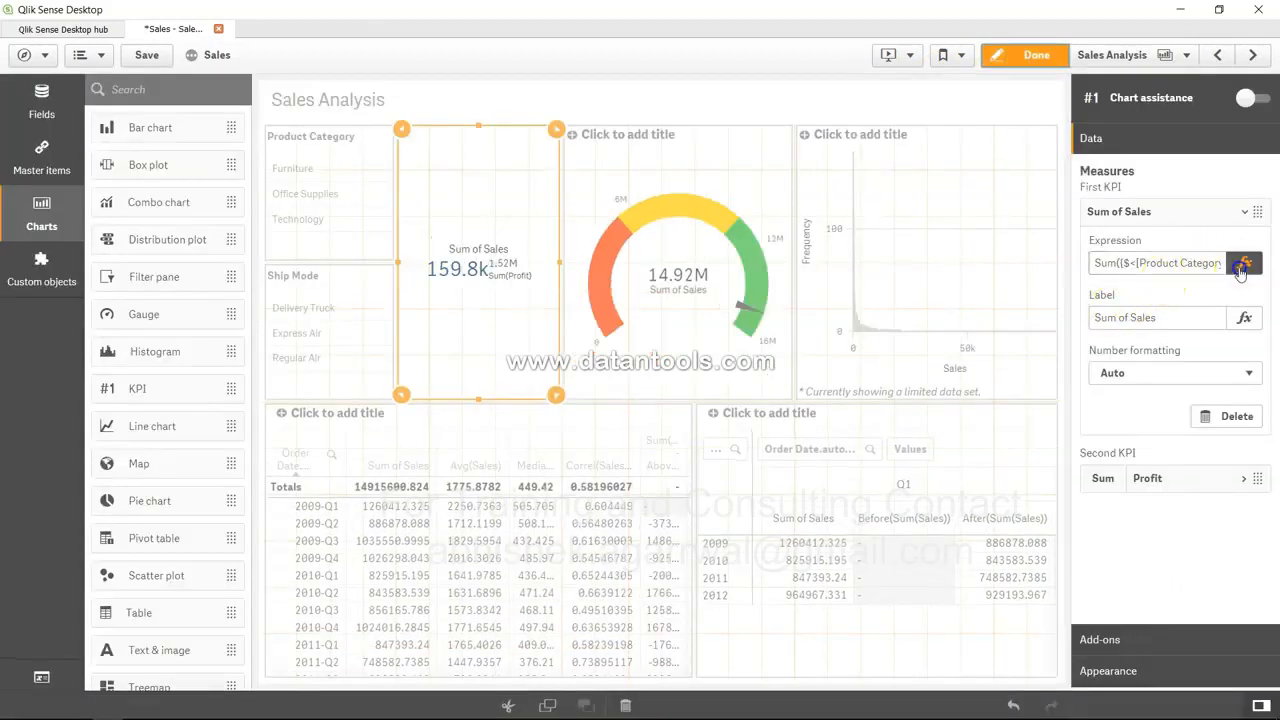
pyautogui.click(1243, 264)
pyautogui.click(347, 103)
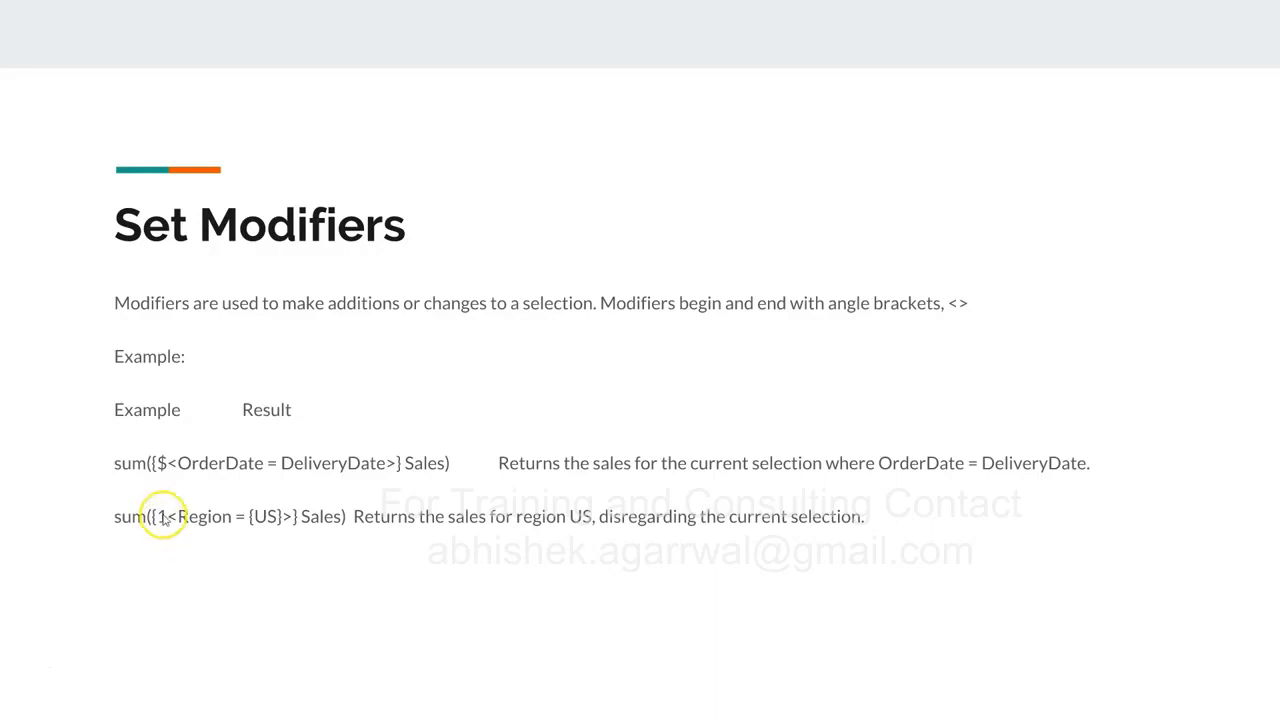
pyautogui.press('Right')
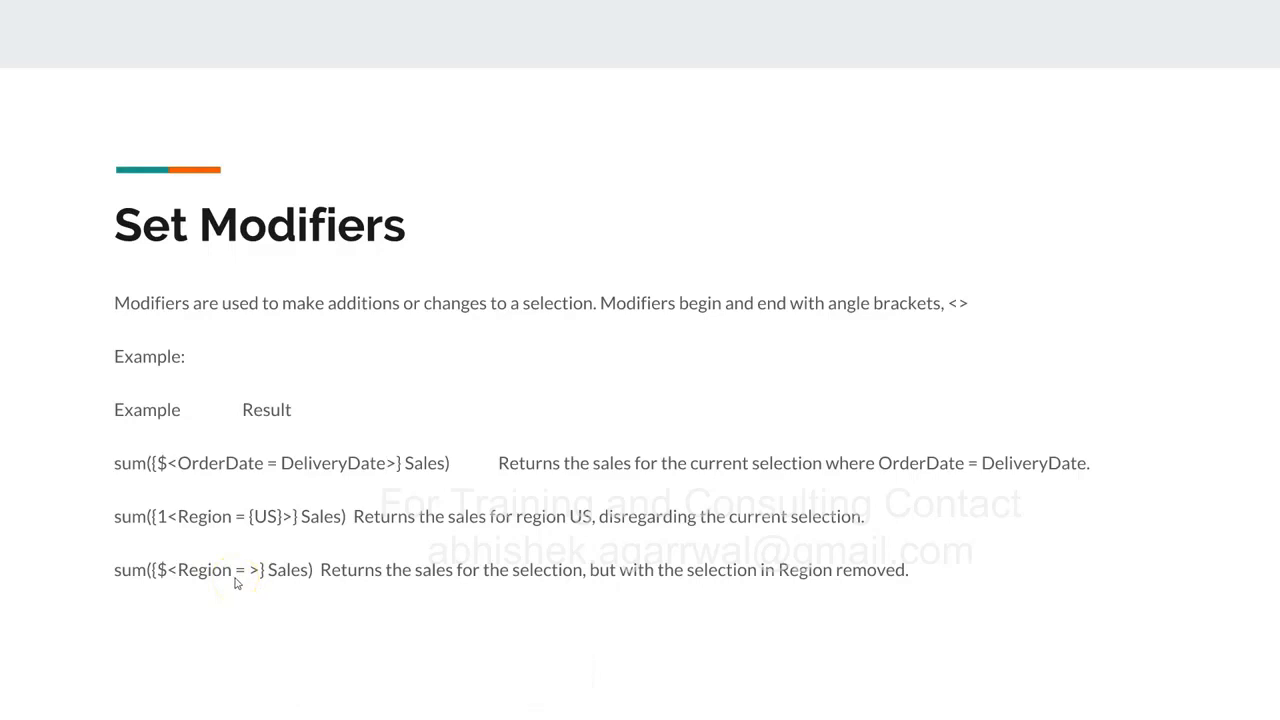
pyautogui.click(237, 583)
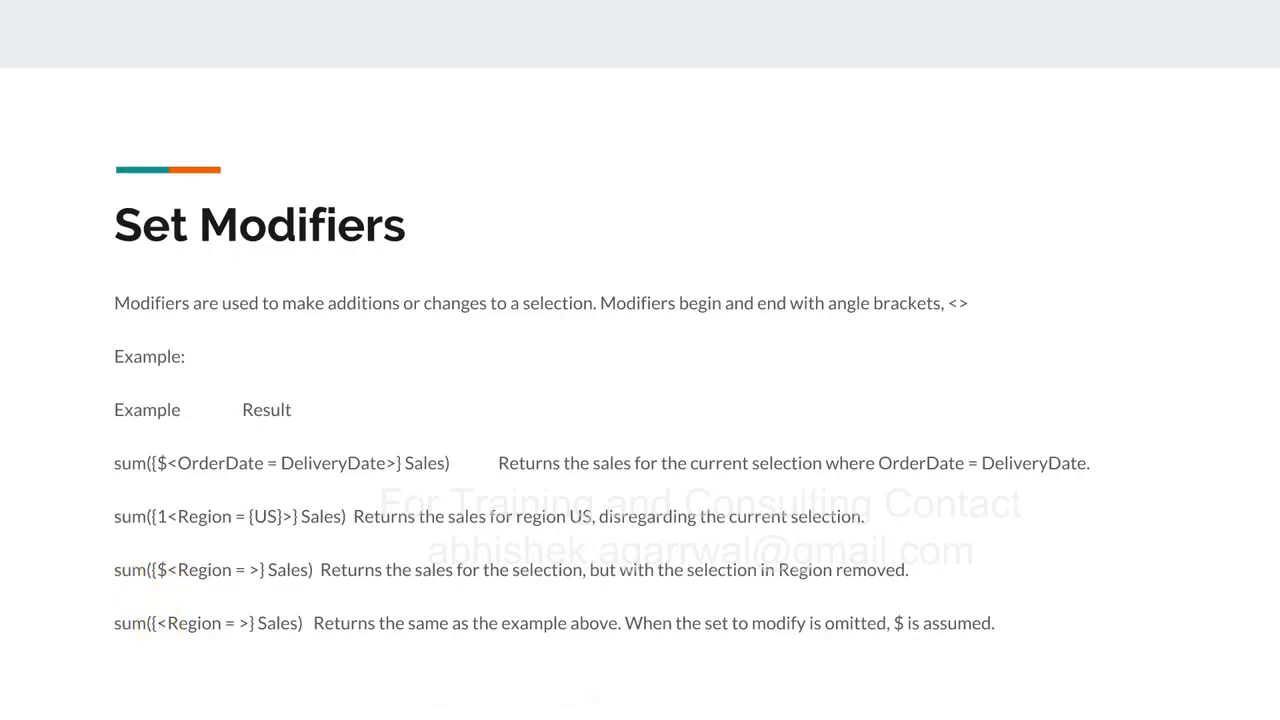
pyautogui.press('Right')
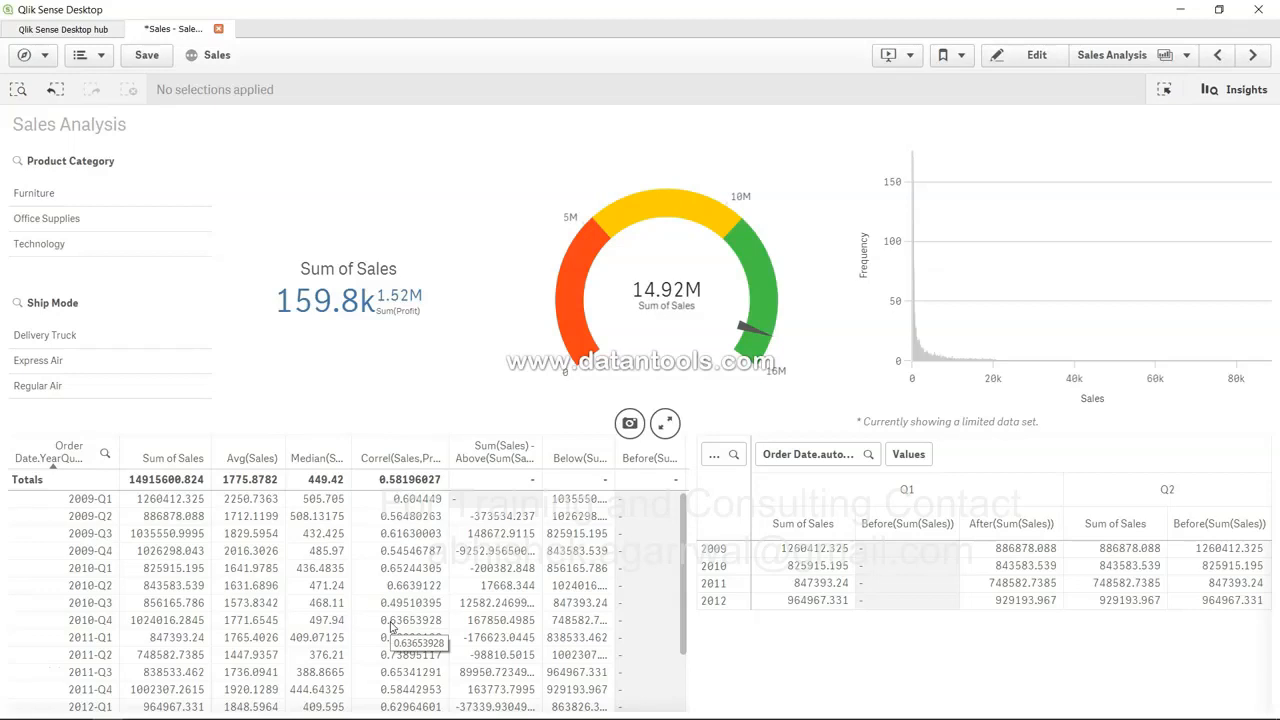
# Open the first KPI measure in the expression editor and examine its Product Category and Ship Mode modifiers
pyautogui.click(1034, 56)
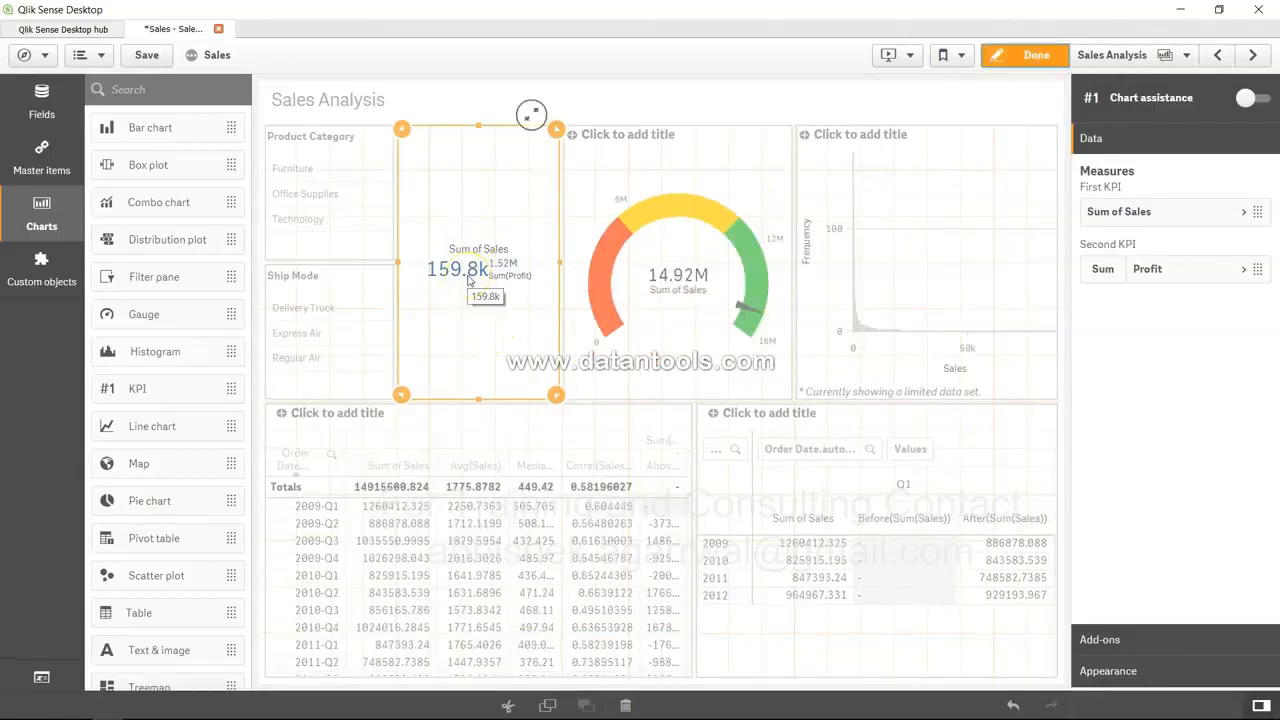
pyautogui.click(1245, 213)
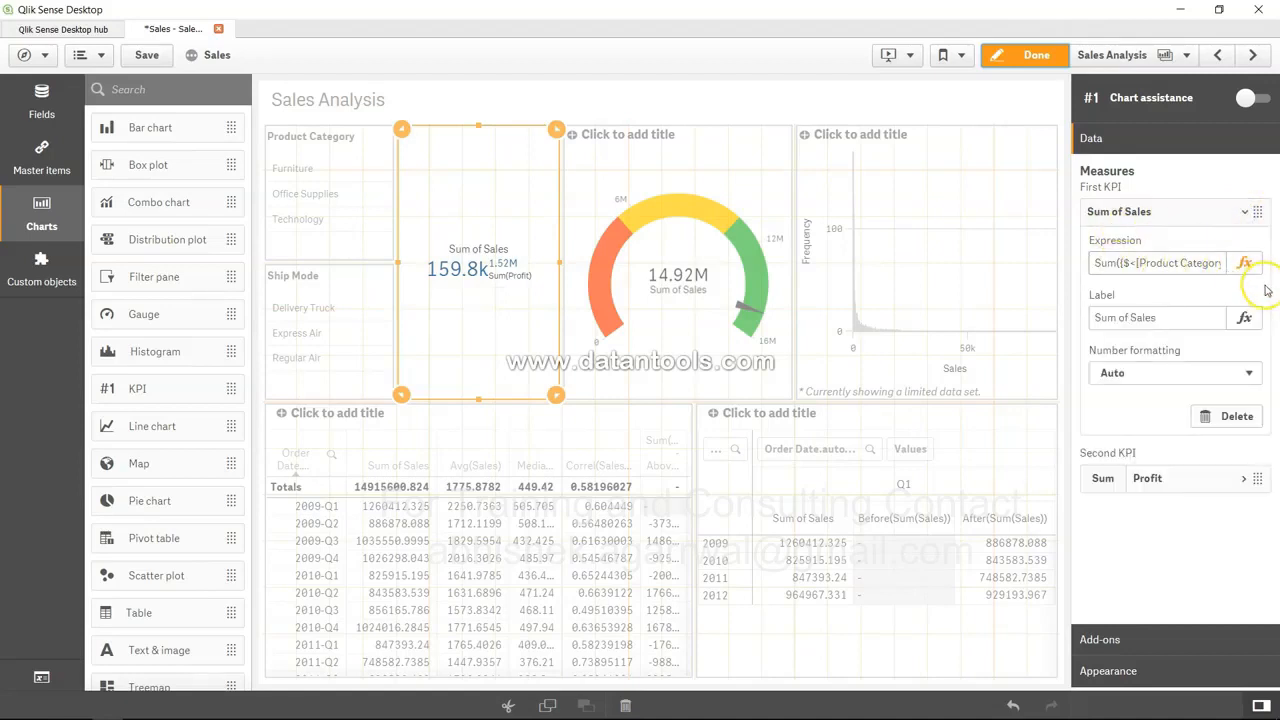
pyautogui.click(1245, 263)
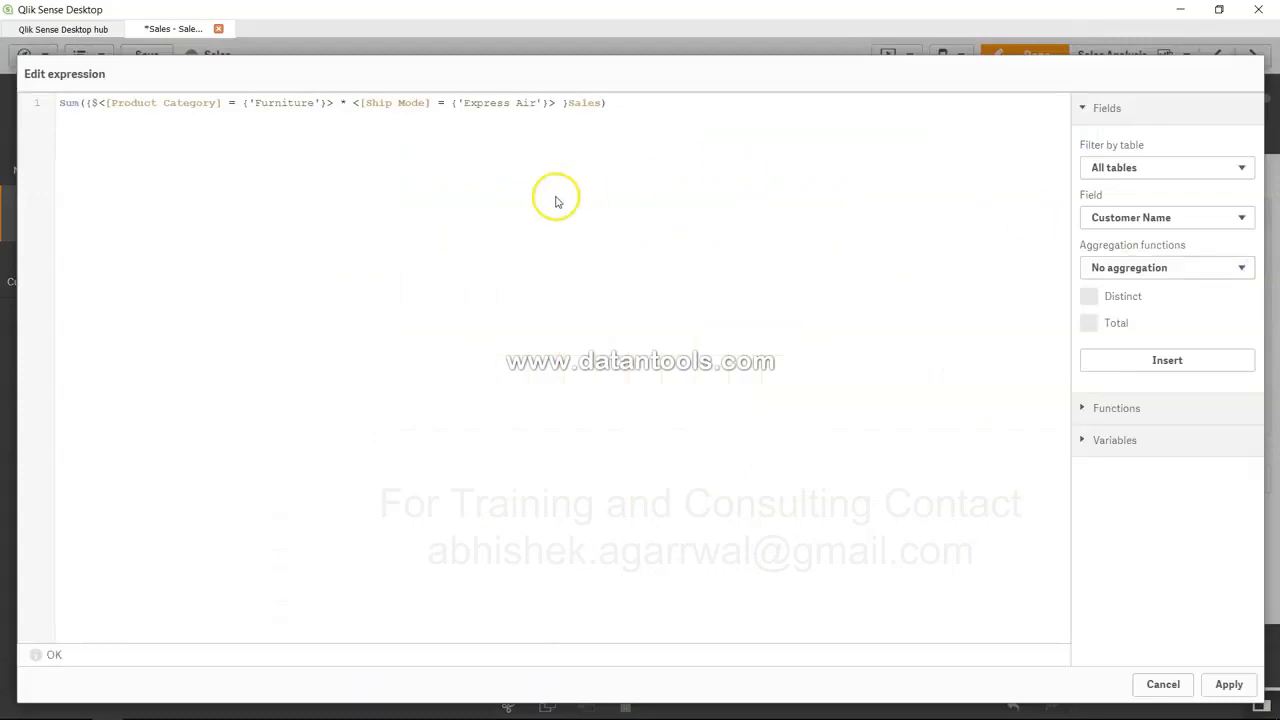
pyautogui.moveTo(106, 103); pyautogui.dragTo(326, 109)
pyautogui.click(330, 106)
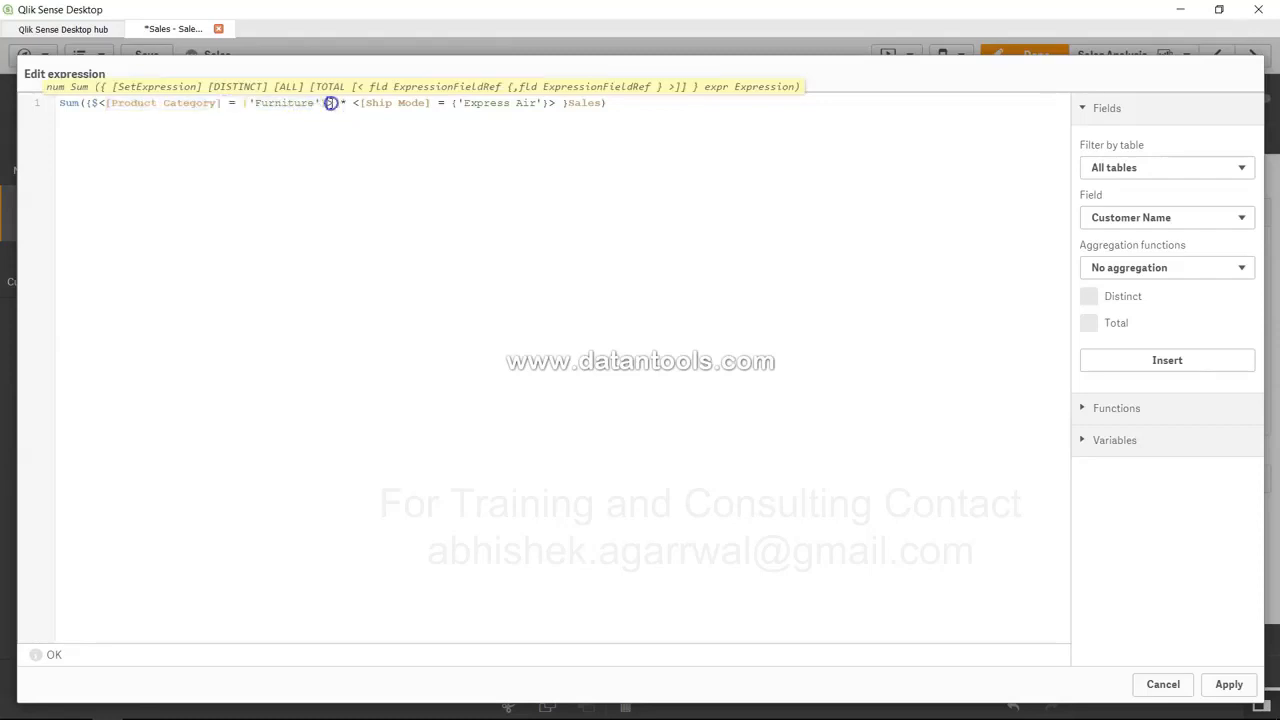
pyautogui.click(338, 105)
pyautogui.moveTo(338, 104); pyautogui.dragTo(538, 104)
pyautogui.click(362, 103)
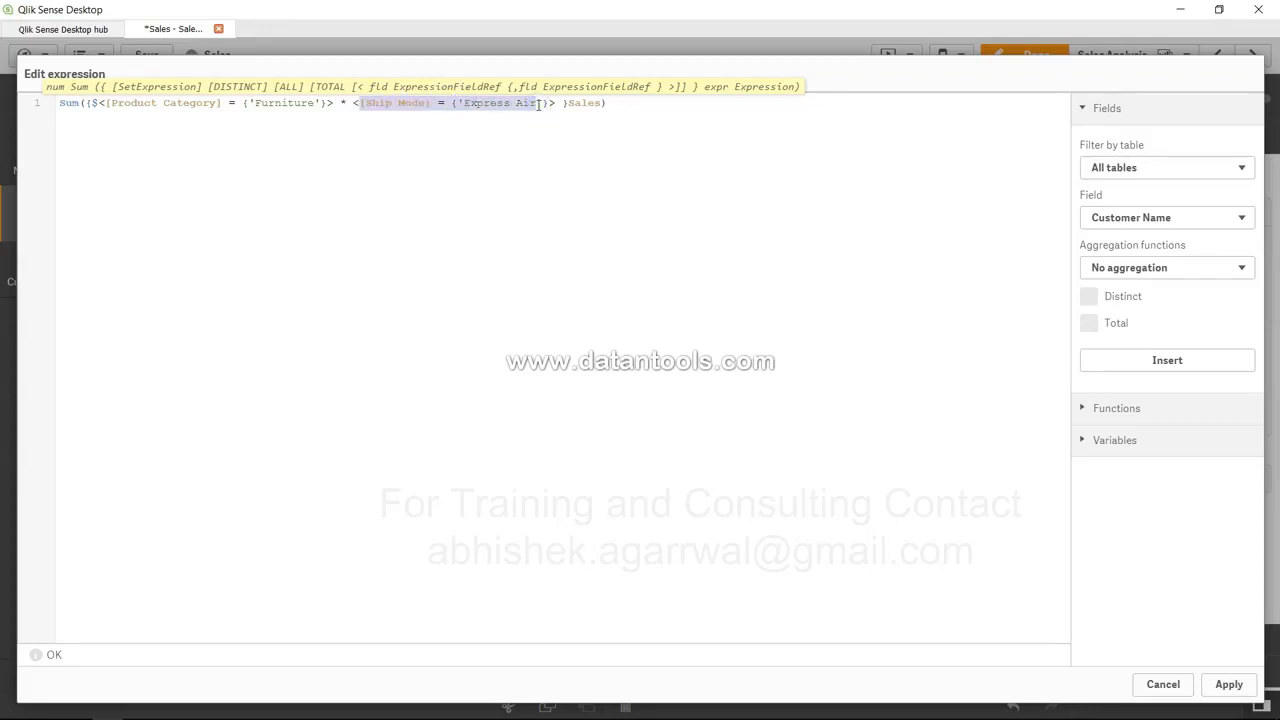
# Merge the two sets into one modifier by replacing the text between {'Furniture'} and [Ship Mode] with a comma
pyautogui.click(360, 104)
pyautogui.press('BackSpace')
pyautogui.press('BackSpace')
pyautogui.press('BackSpace')
pyautogui.press('BackSpace')
pyautogui.press('BackSpace')
pyautogui.press('BackSpace')
pyautogui.write(',')
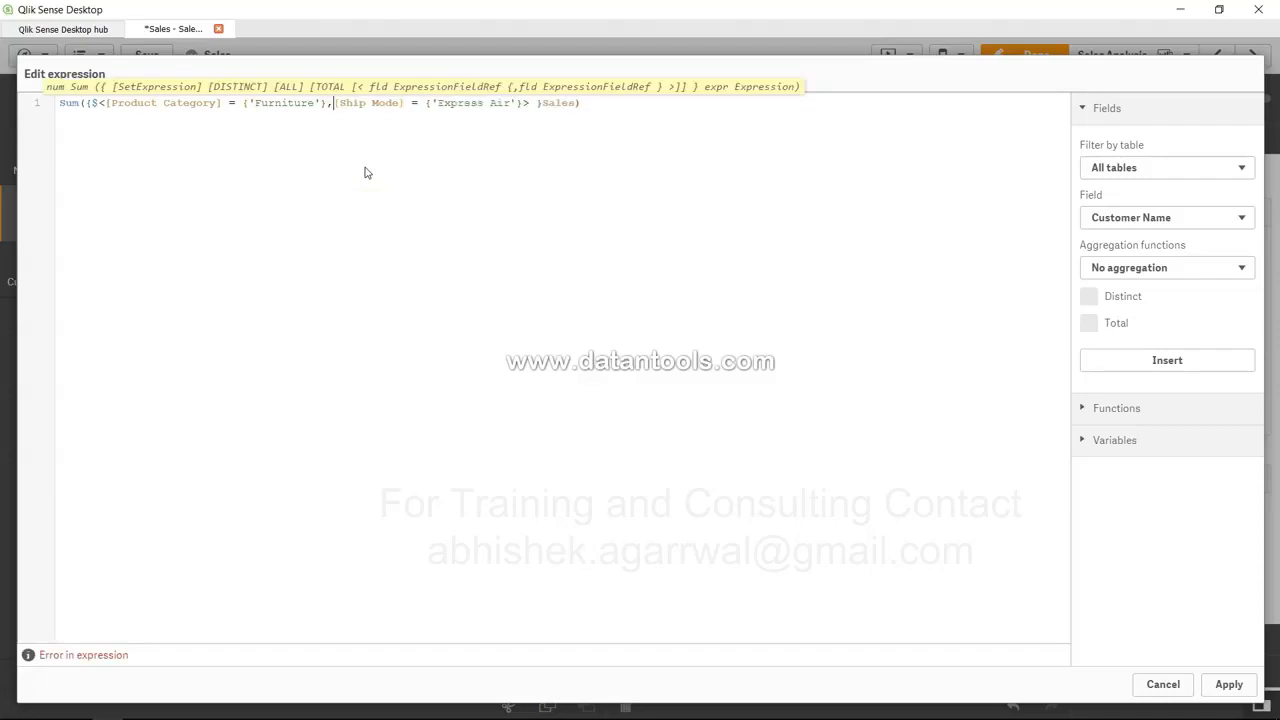
# Check the brackets and values of the combined modifier, apply the expression to the KPI and finish editing the sheet
pyautogui.click(530, 104)
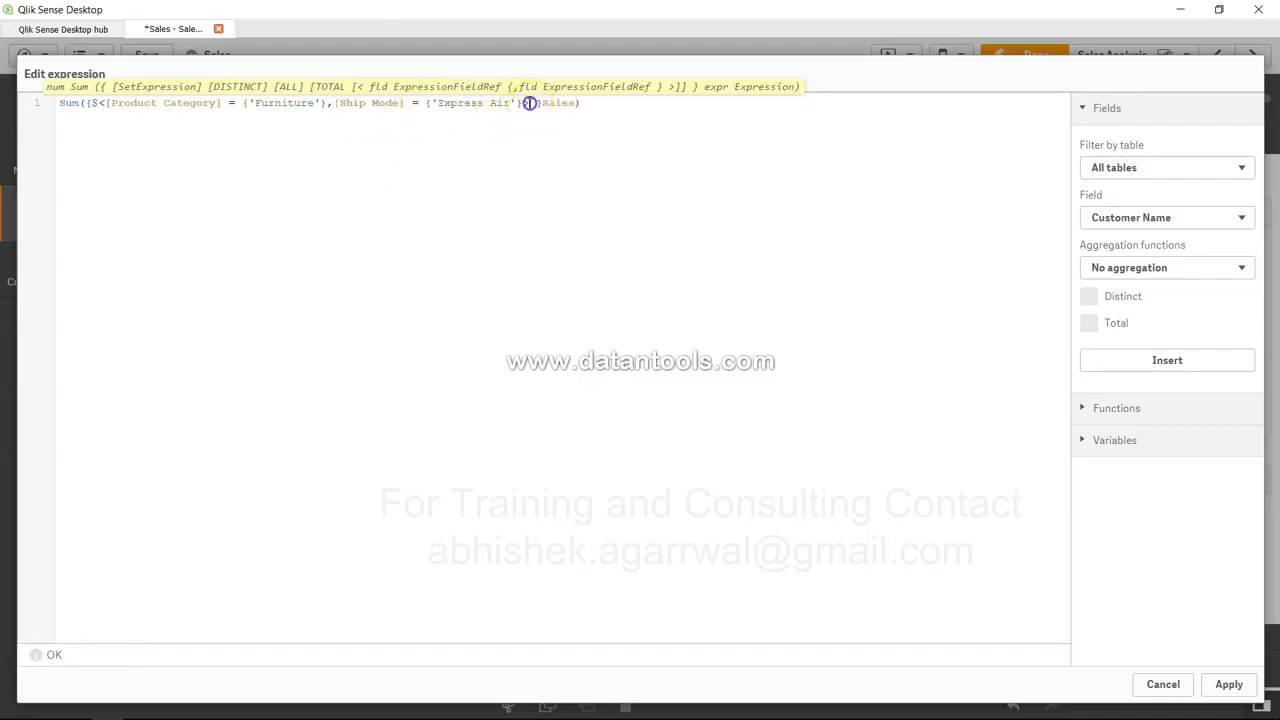
pyautogui.click(523, 105)
pyautogui.click(106, 103)
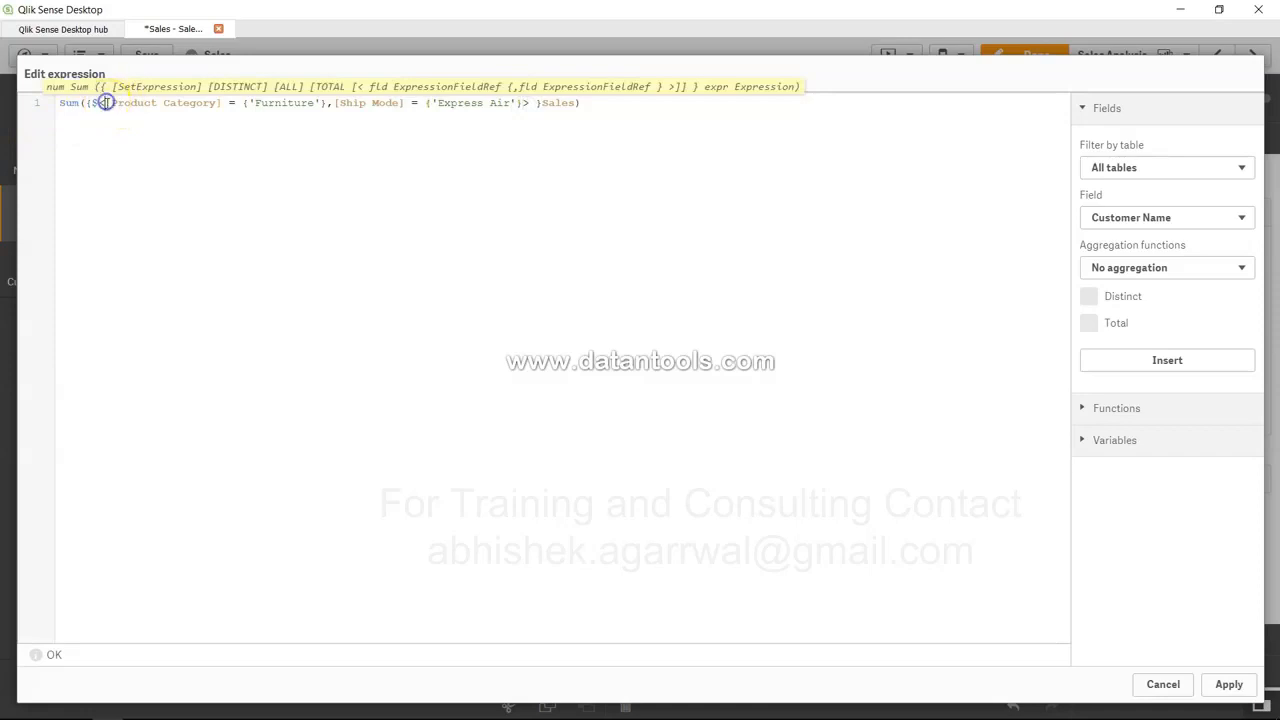
pyautogui.click(524, 103)
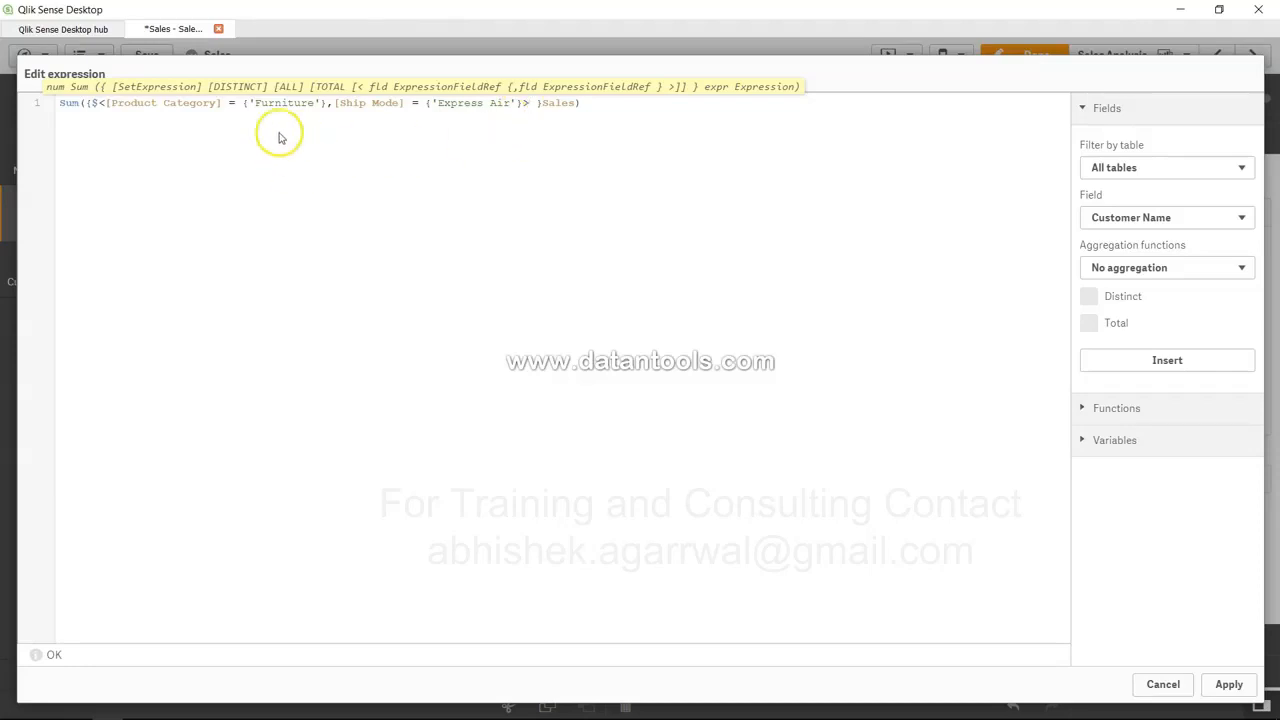
pyautogui.moveTo(263, 104); pyautogui.dragTo(367, 102)
pyautogui.click(368, 102)
pyautogui.click(512, 104)
pyautogui.write("'")
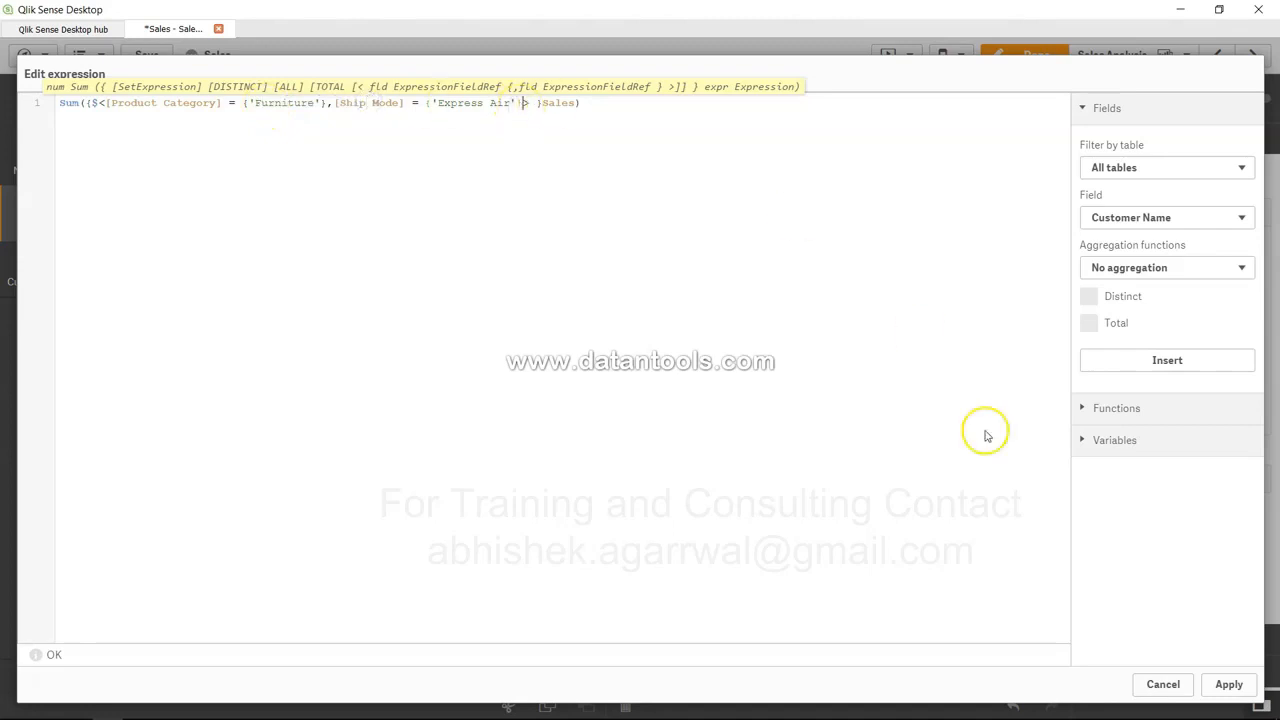
pyautogui.click(1224, 685)
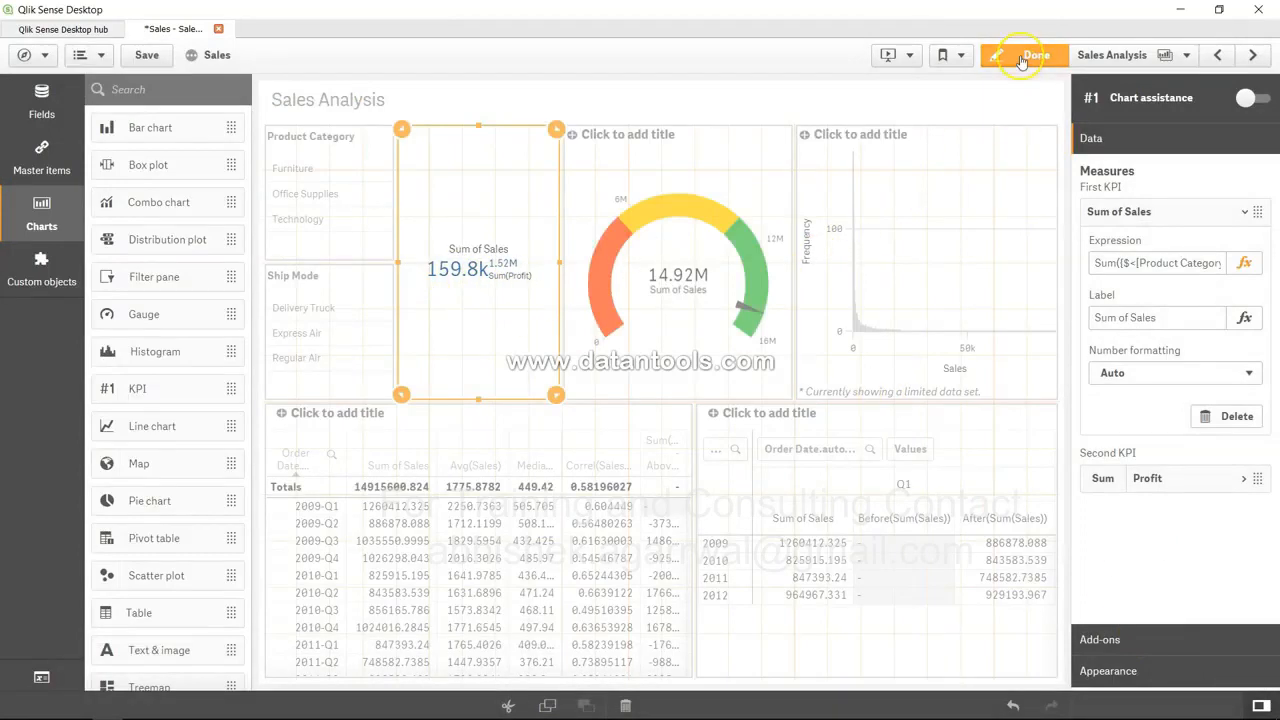
pyautogui.click(1022, 62)
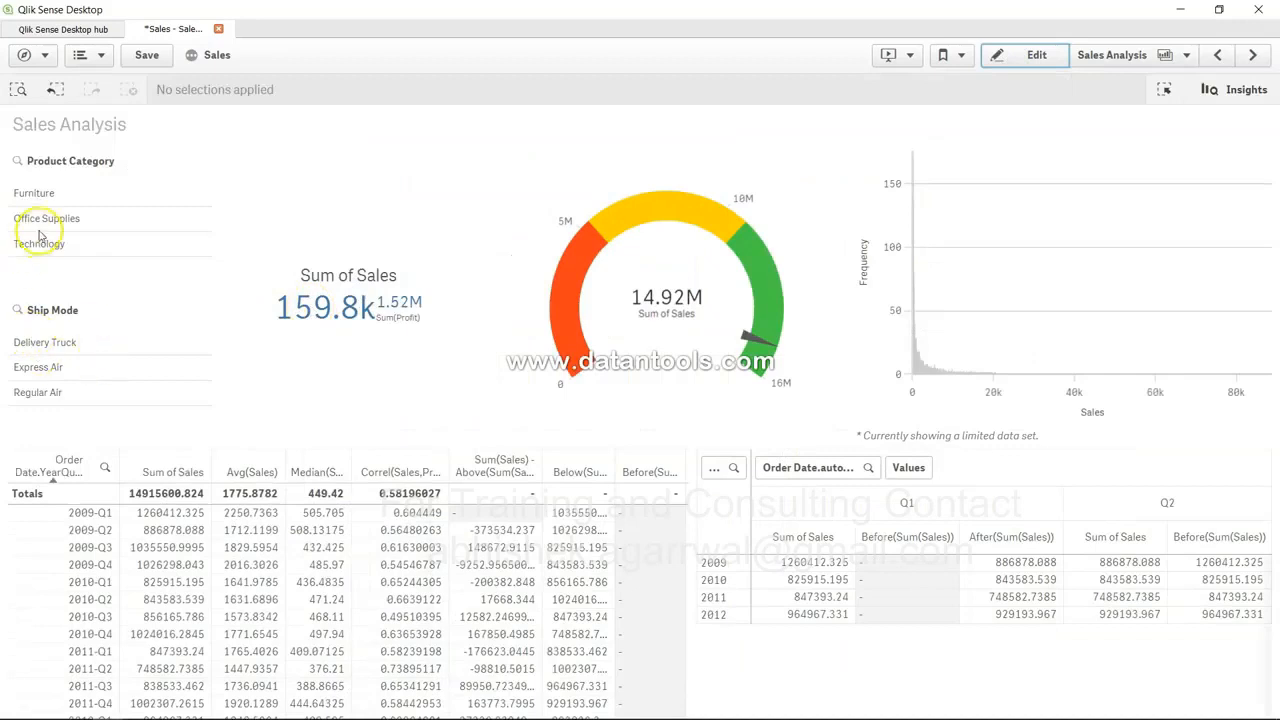
# Test the KPI against Office Supplies and Technology selections in Product Category, and clear them
pyautogui.click(30, 218)
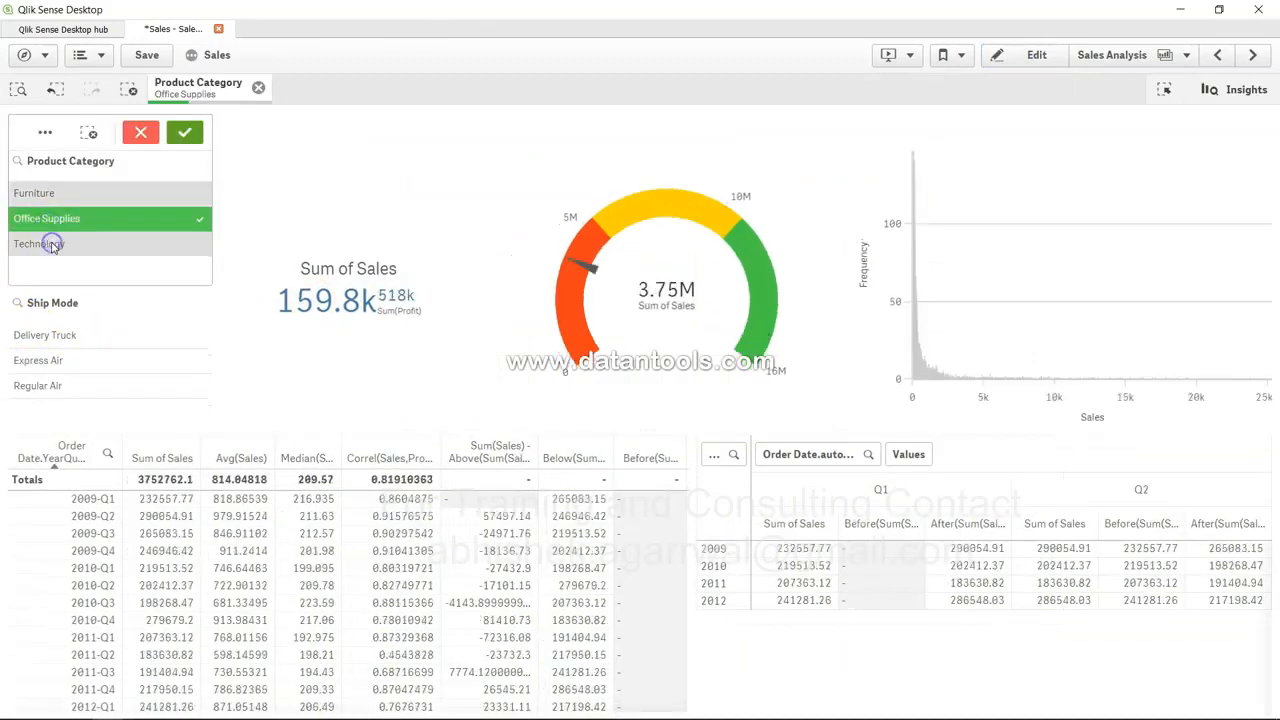
pyautogui.click(53, 245)
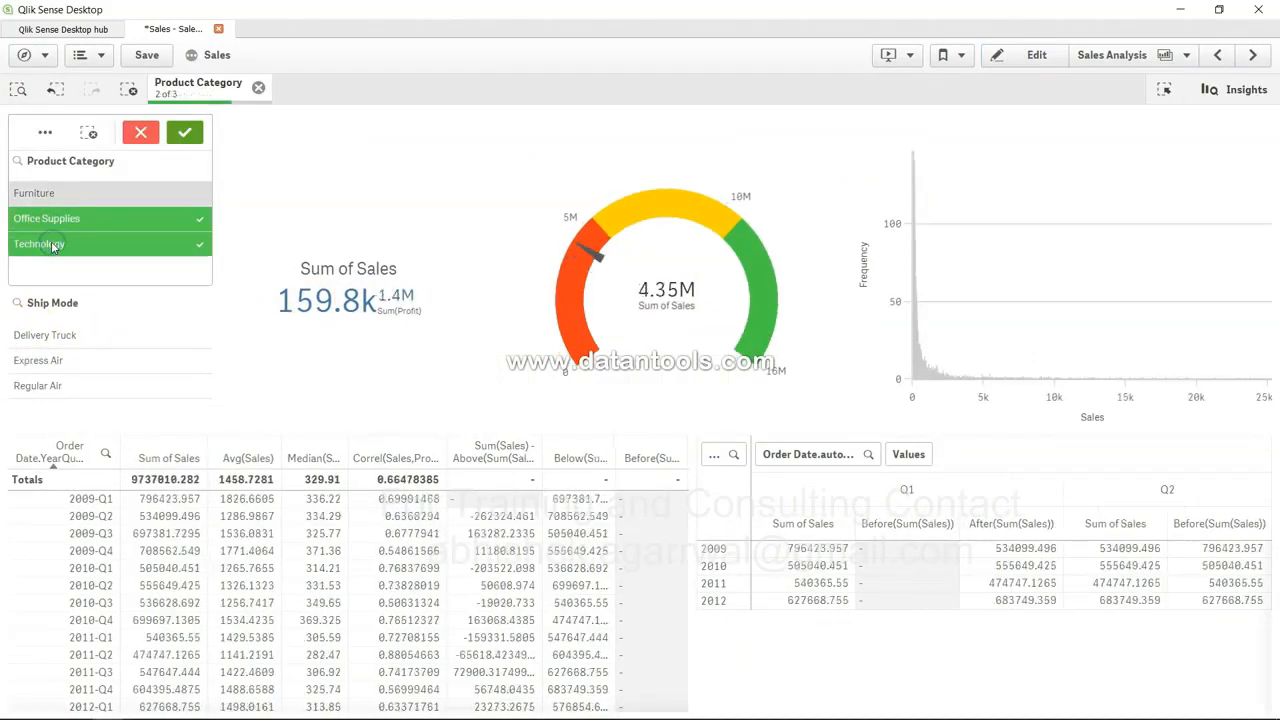
pyautogui.click(53, 245)
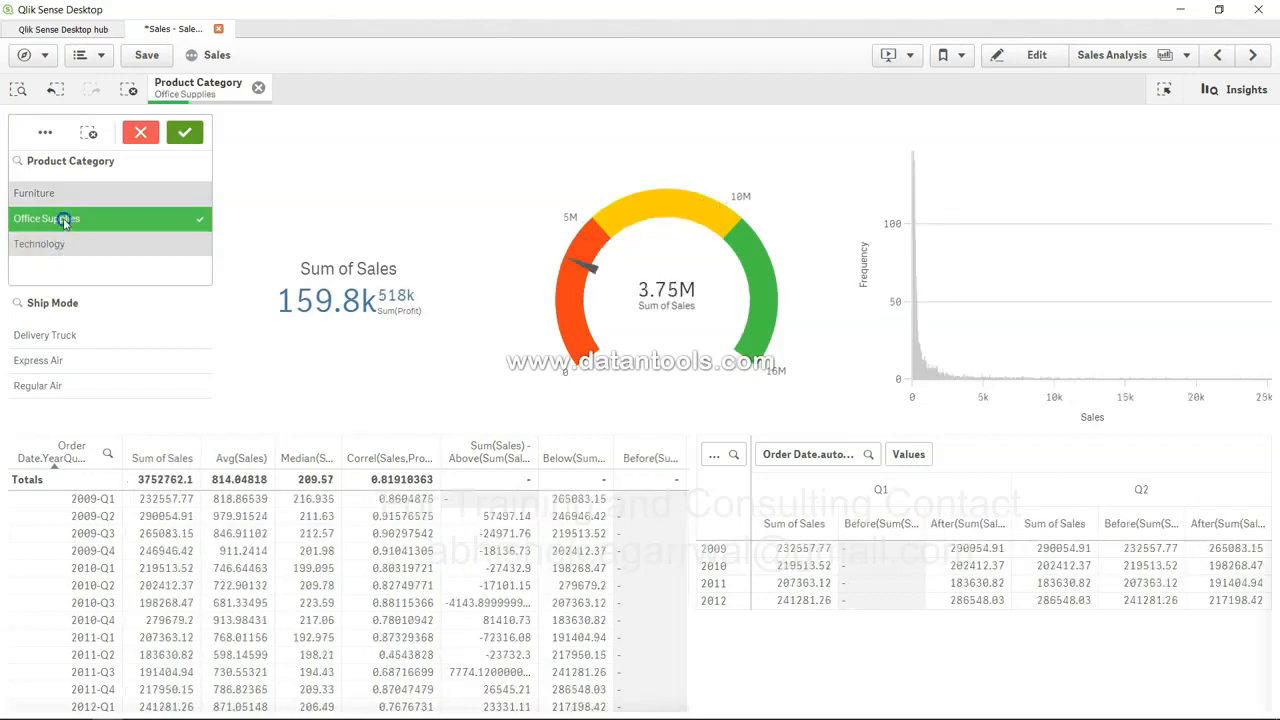
pyautogui.click(65, 220)
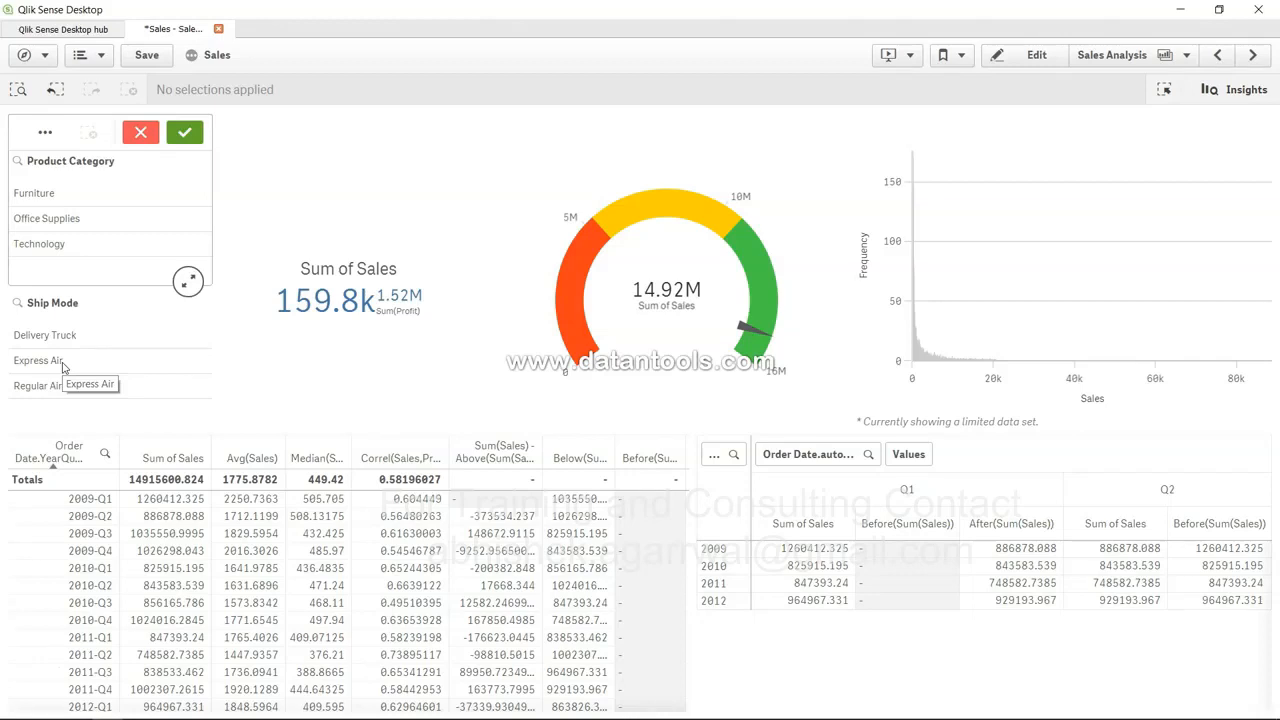
# Reopen the first measure's expression and delete {'Furniture'},[Ship Mode] = {'Express Air'} from the set modifier
pyautogui.click(1020, 55)
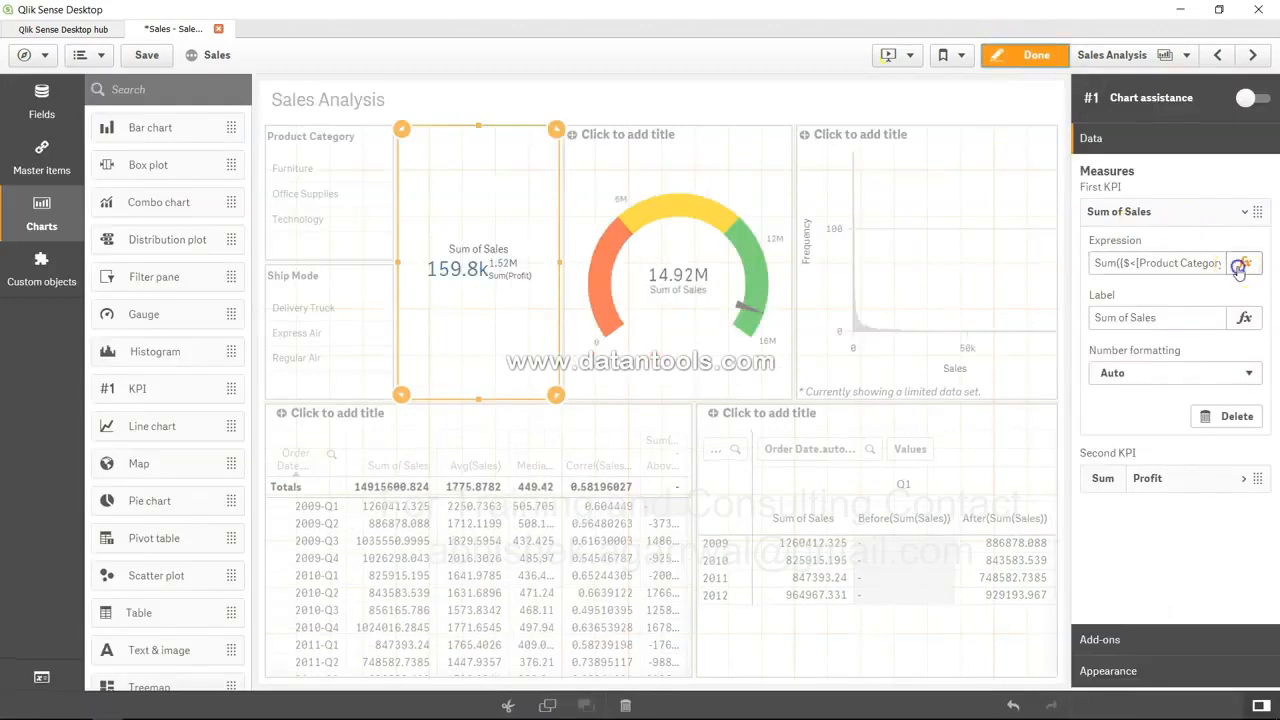
pyautogui.click(1243, 262)
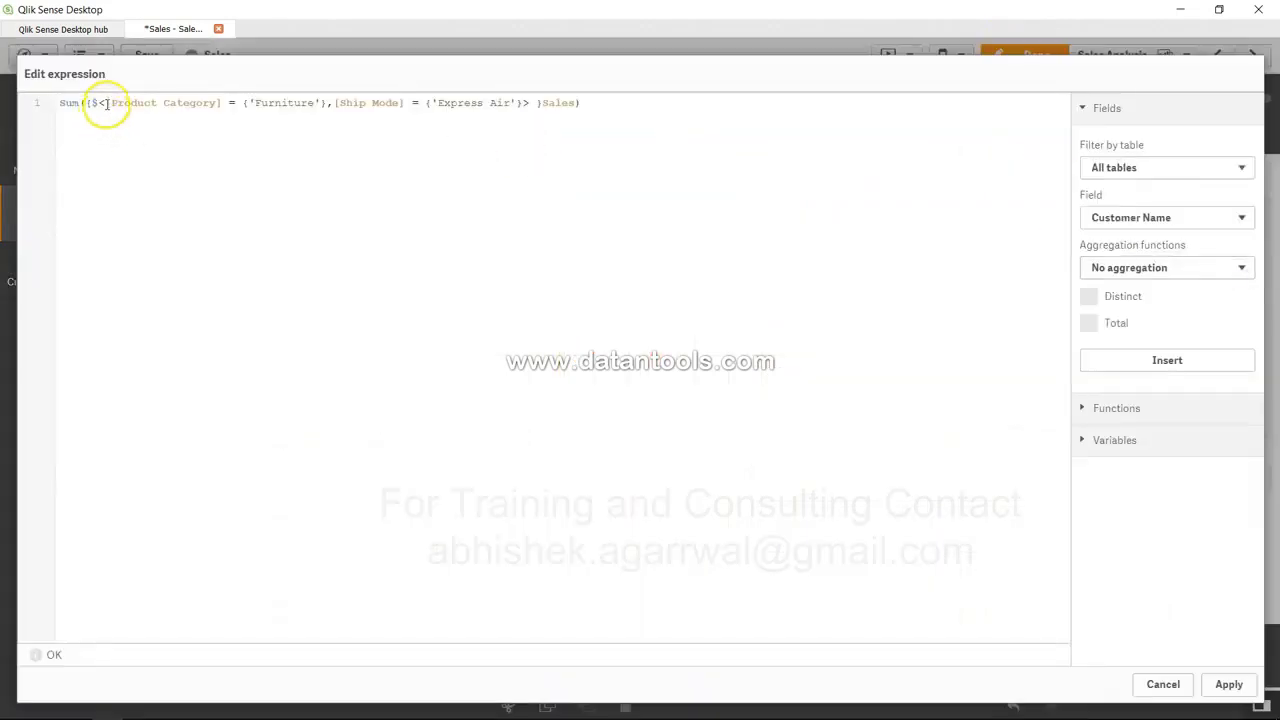
pyautogui.moveTo(245, 102); pyautogui.dragTo(520, 106)
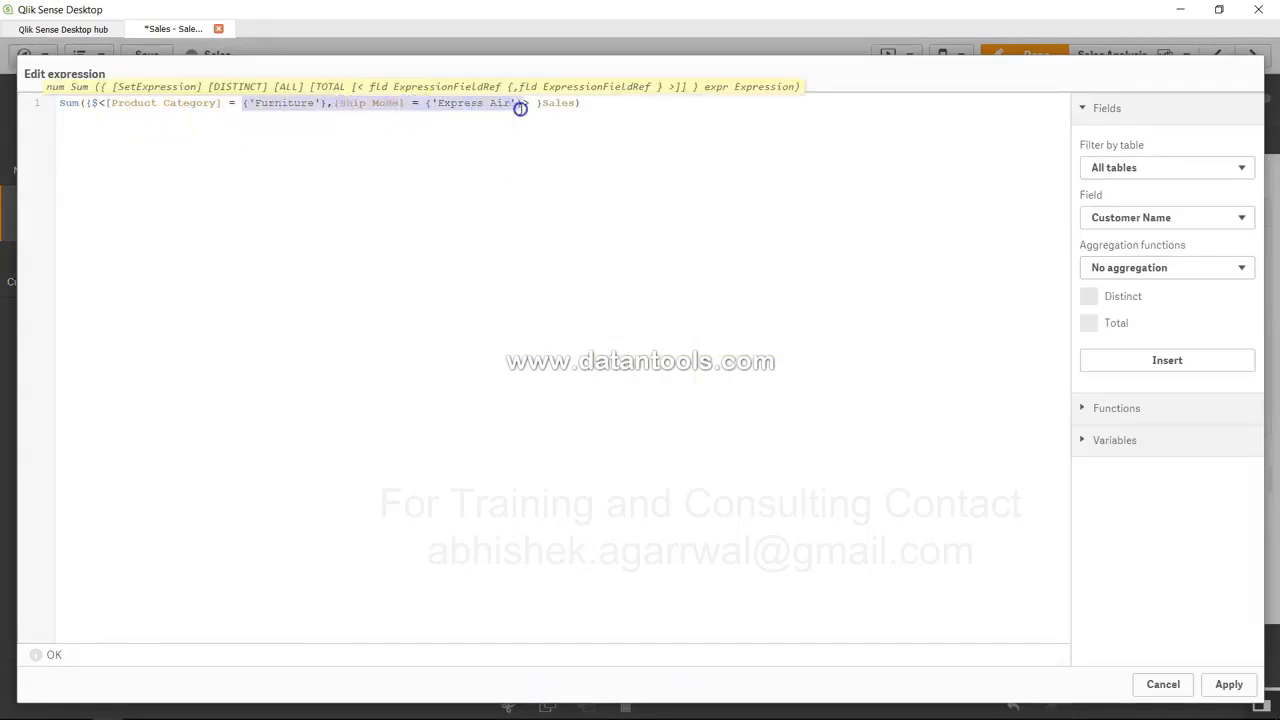
pyautogui.press('BackSpace')
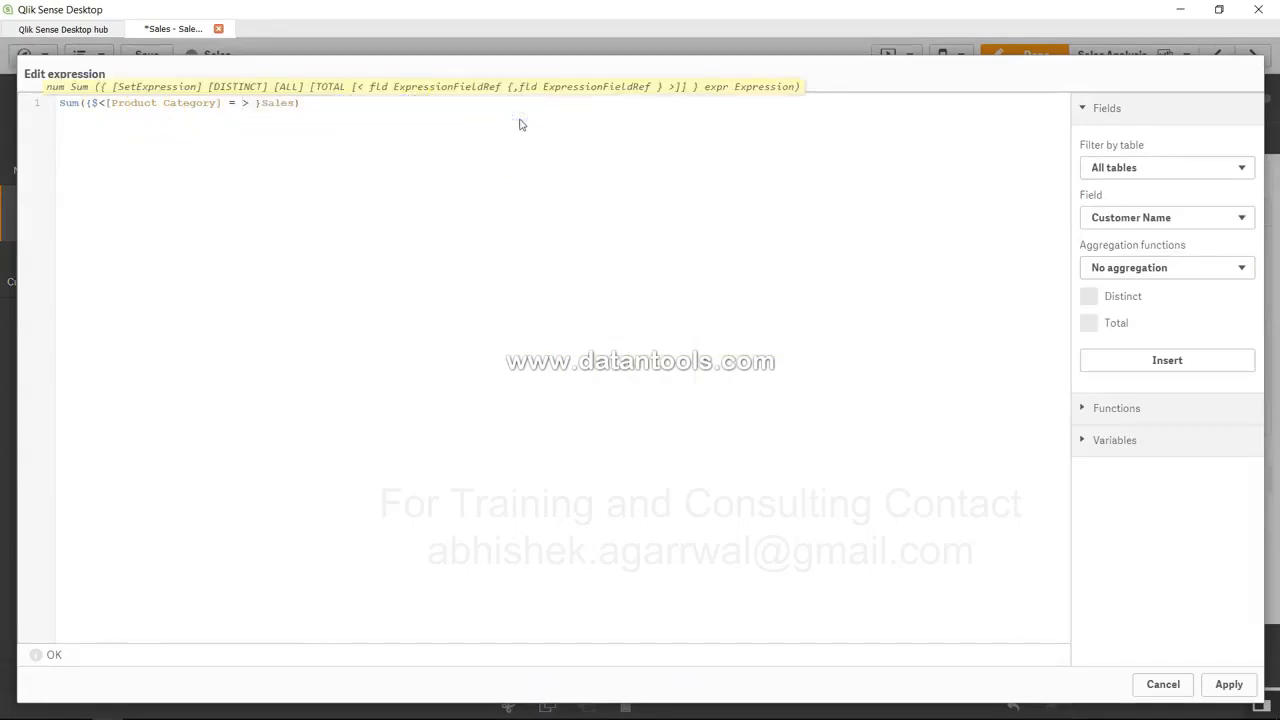
# Replace the [Product Category] field in the set modifier with [Order Date]
pyautogui.press('Left')
pyautogui.press('Left')
pyautogui.press('Left')
pyautogui.hotkey('shift', 'Left')
pyautogui.hotkey('shift', 'Left')
pyautogui.hotkey('shift', 'Left')
pyautogui.hotkey('shift', 'Left')
pyautogui.hotkey('shift', 'Left')
pyautogui.hotkey('shift', 'Left')
pyautogui.hotkey('shift', 'Left')
pyautogui.hotkey('shift', 'Left')
pyautogui.hotkey('shift', 'Left')
pyautogui.hotkey('shift', 'Left')
pyautogui.hotkey('shift', 'Left')
pyautogui.hotkey('shift', 'Left')
pyautogui.hotkey('shift', 'Left')
pyautogui.hotkey('shift', 'Left')
pyautogui.hotkey('shift', 'Left')
pyautogui.hotkey('shift', 'Left')
pyautogui.hotkey('shift', 'Left')
pyautogui.hotkey('shift', 'Left')
pyautogui.hotkey('shift', 'Left')
pyautogui.hotkey('shift', 'Right')
pyautogui.write('c')
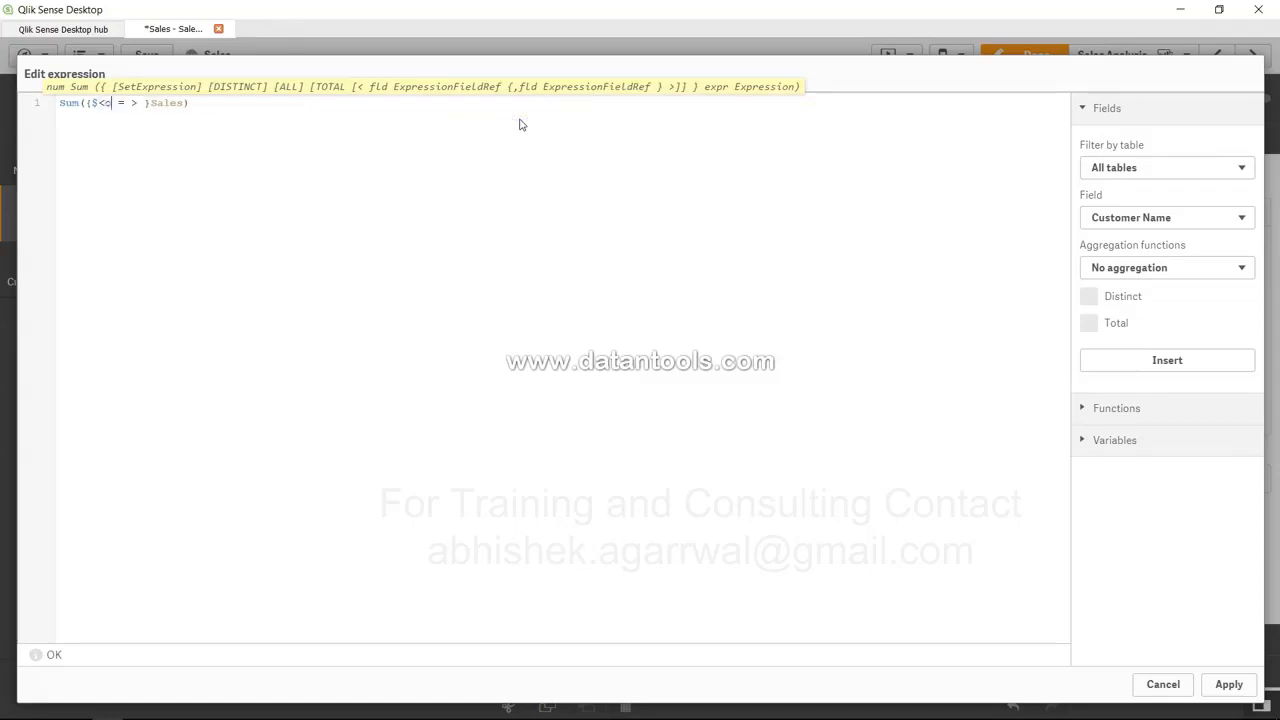
pyautogui.write('rd')
pyautogui.press('Down')
pyautogui.press('Return')
# Enter [Ship Date] after the equals sign so the modifier reads <[Order Date] = [Ship Date]>
pyautogui.press('Right')
pyautogui.press('Right')
pyautogui.write('Ship')
pyautogui.press('Return')
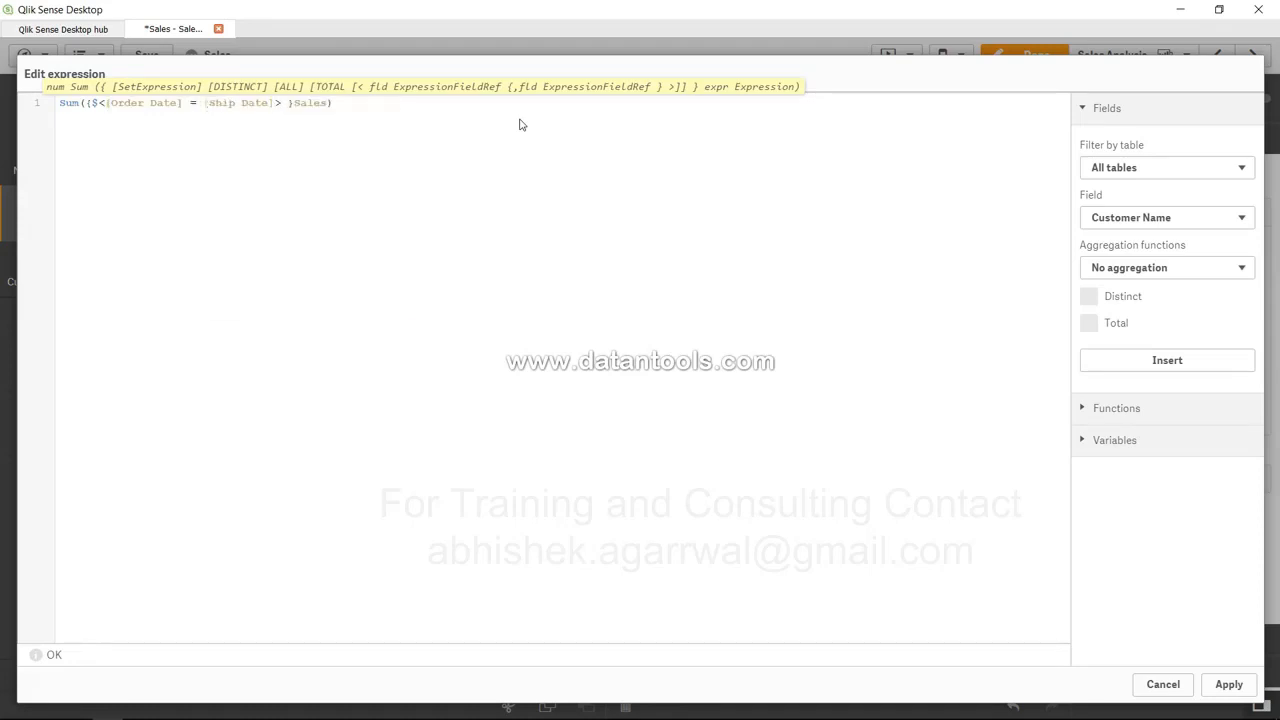
# Review the Order Date and Ship Date comparison, apply the expression to the KPI and finish editing the sheet
pyautogui.click(1220, 684)
pyautogui.click(134, 106)
pyautogui.moveTo(134, 106); pyautogui.dragTo(240, 103)
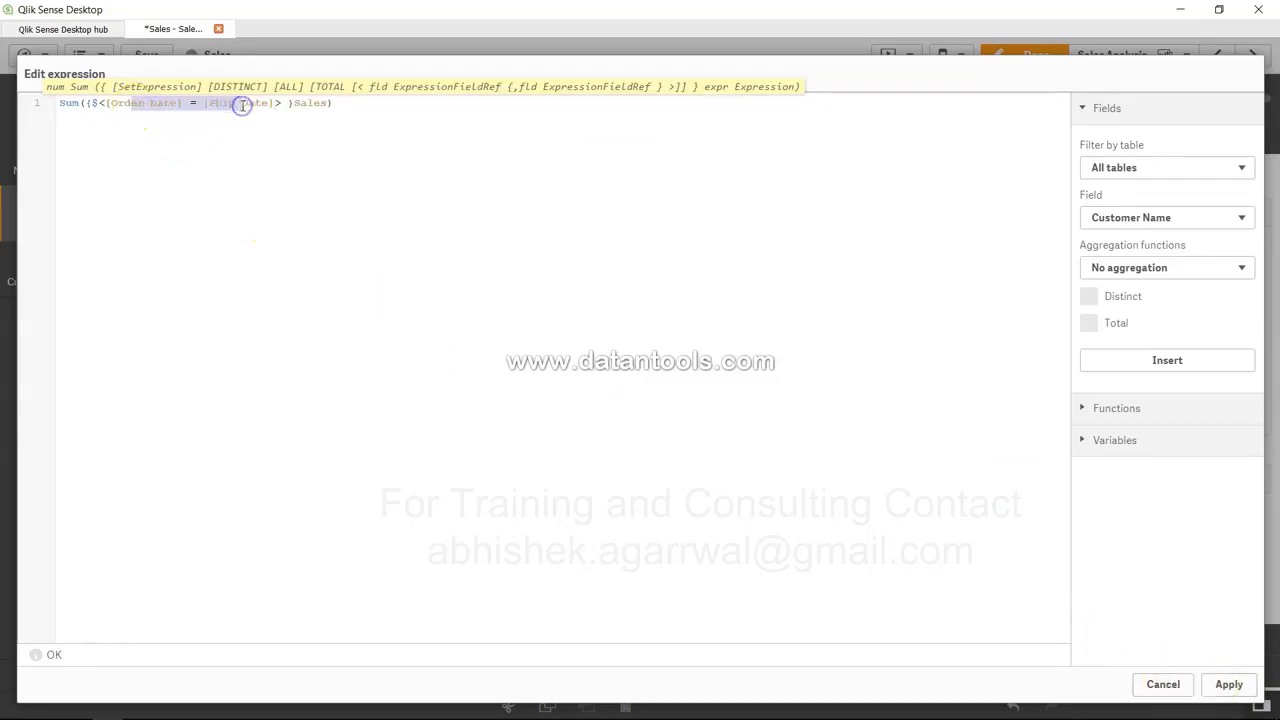
pyautogui.click(1228, 685)
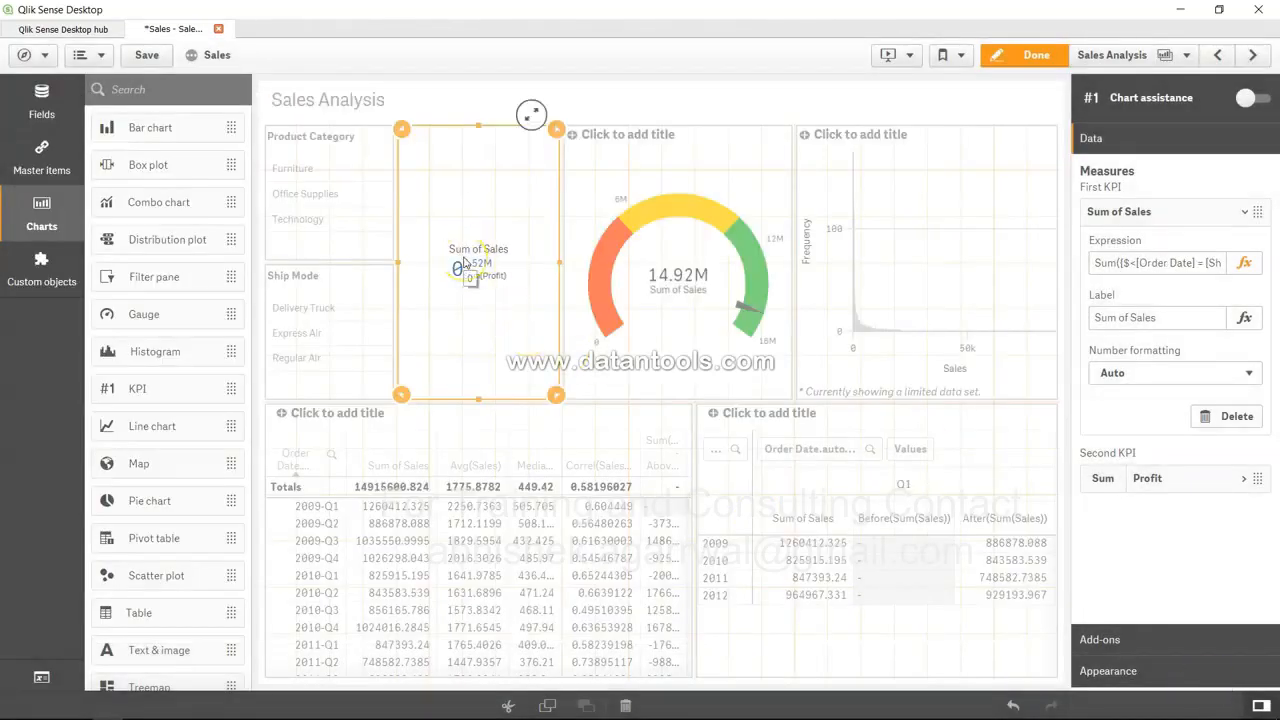
pyautogui.click(1037, 54)
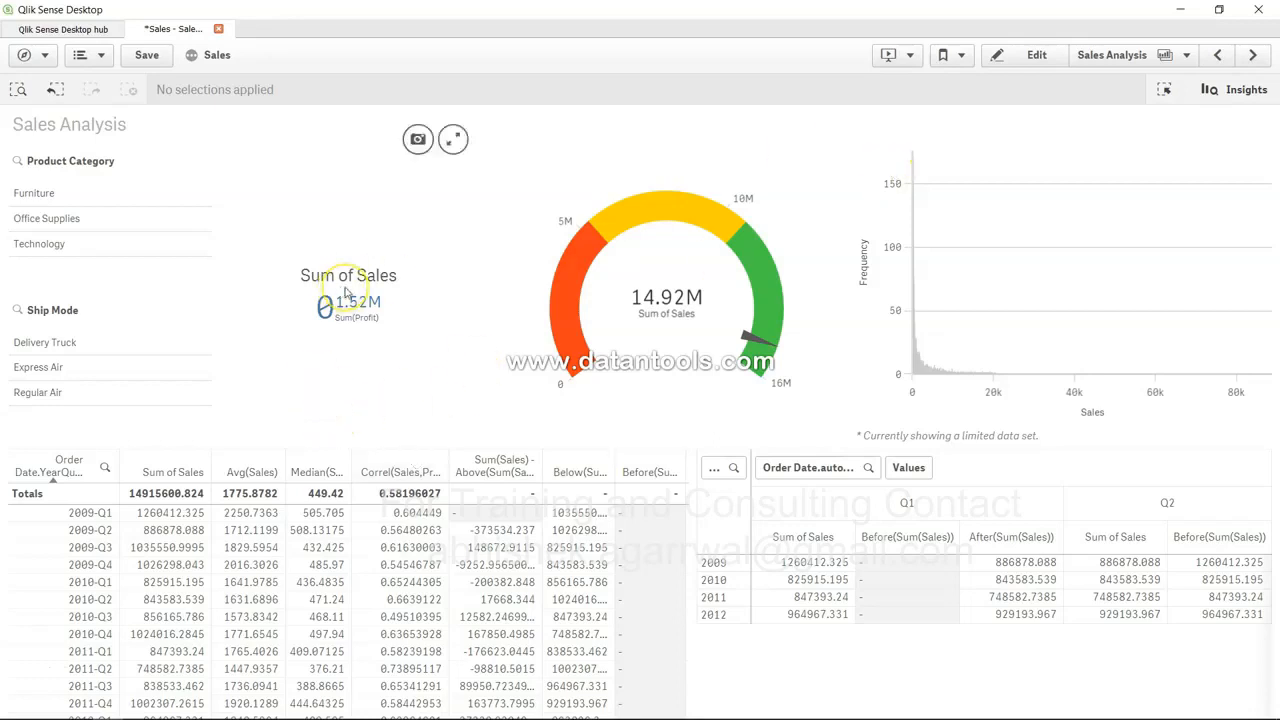
# Reopen the first KPI measure's expression for editing and clear [Order Date] = [Ship Date] from the set modifier, leaving empty angle brackets
pyautogui.click(1030, 57)
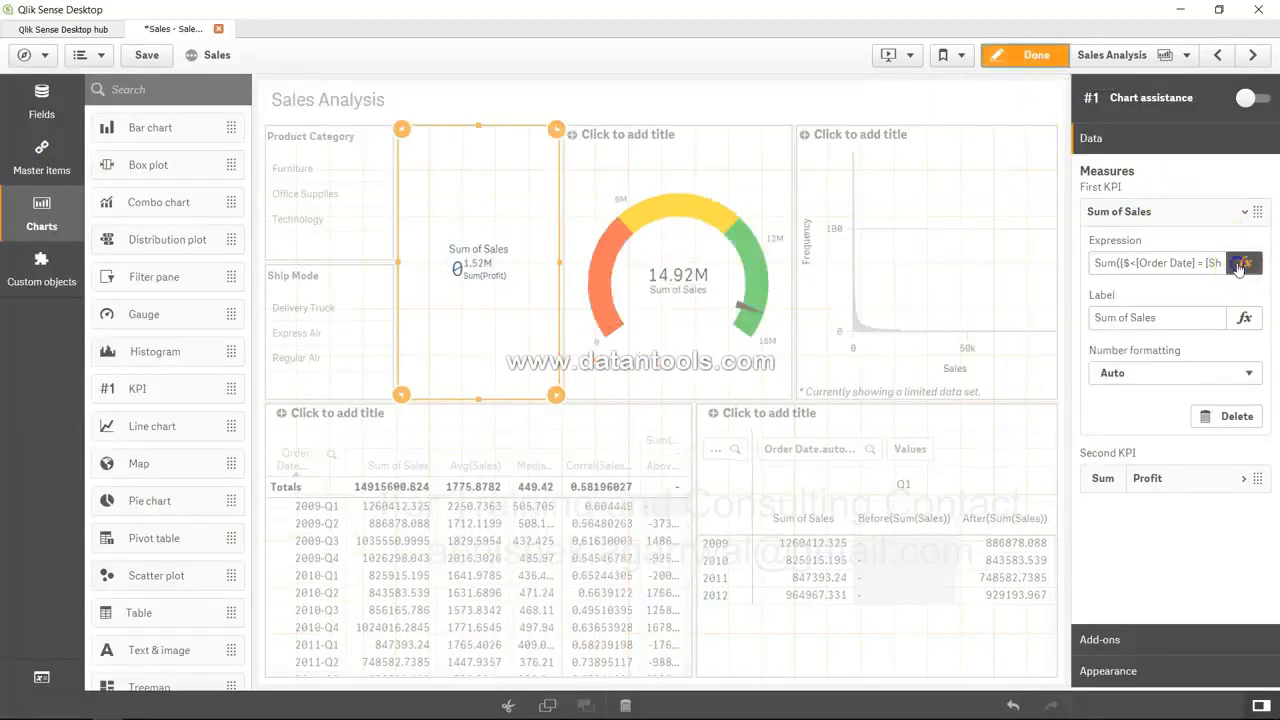
pyautogui.click(1240, 263)
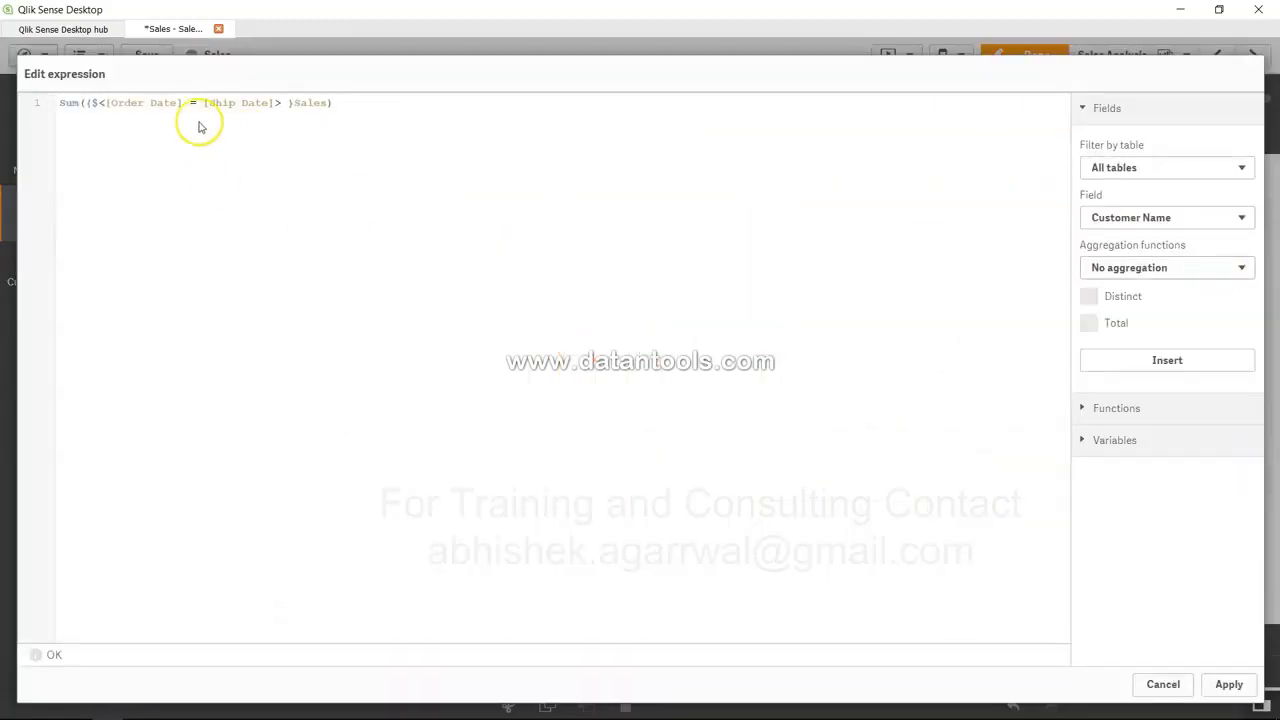
pyautogui.moveTo(273, 103); pyautogui.dragTo(106, 103)
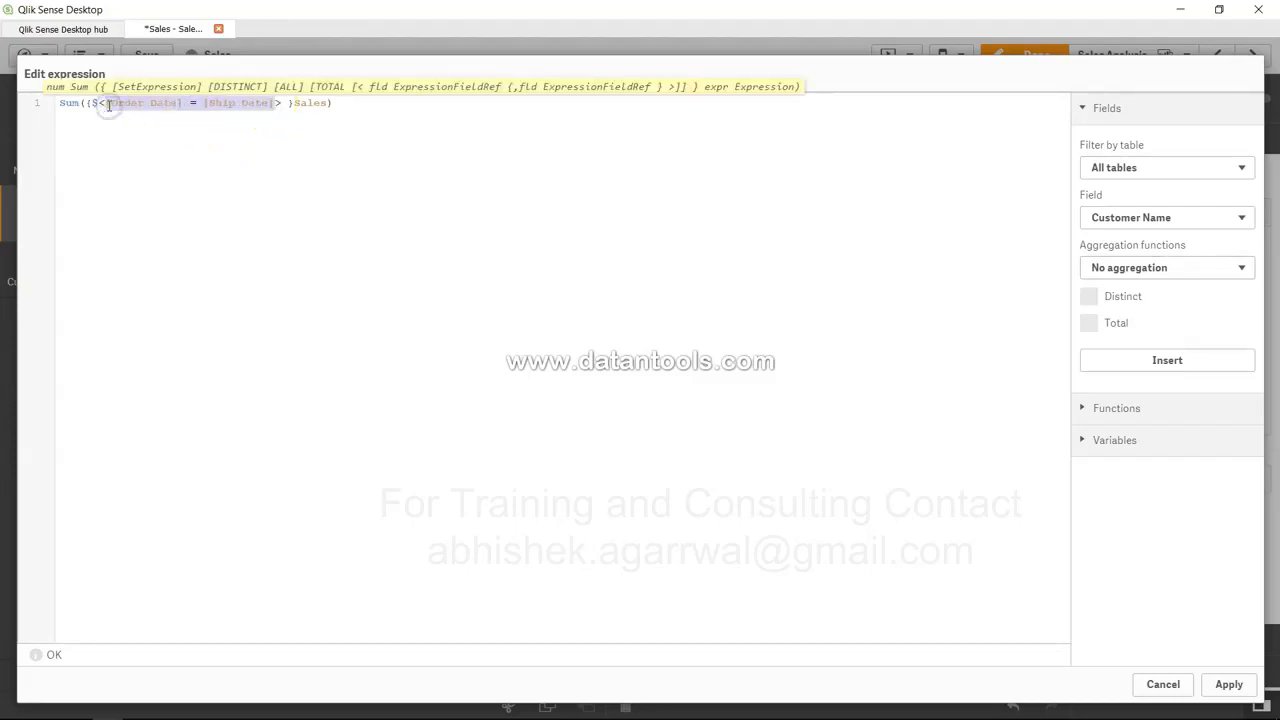
pyautogui.press('BackSpace')
pyautogui.write('>')
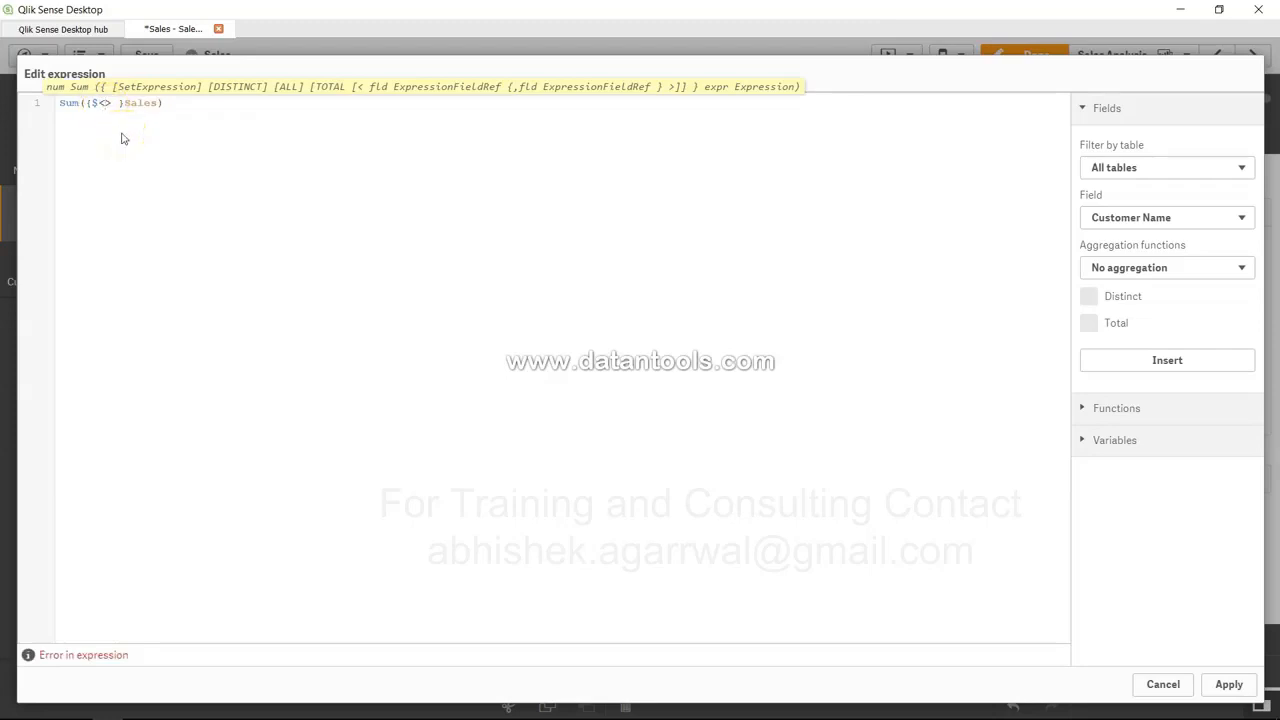
# Insert the [Ship Mode] field inside the set modifier's angle brackets
pyautogui.write('ship')
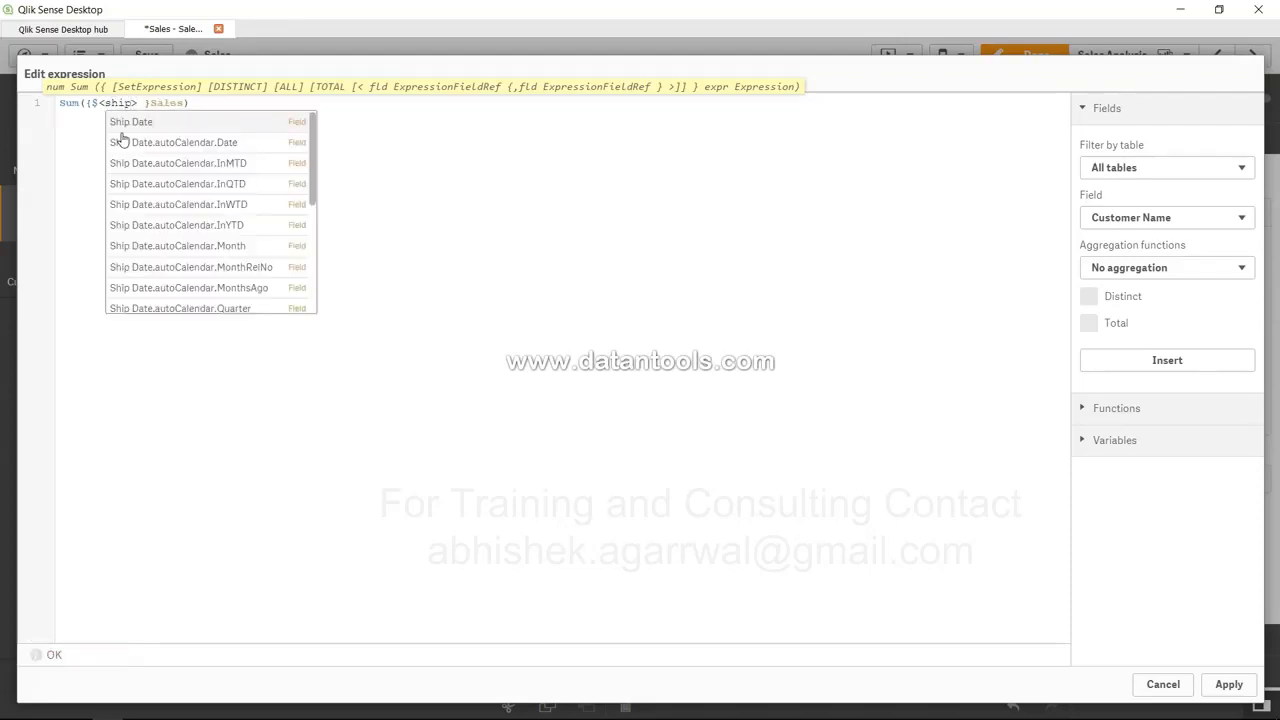
pyautogui.write(' mo')
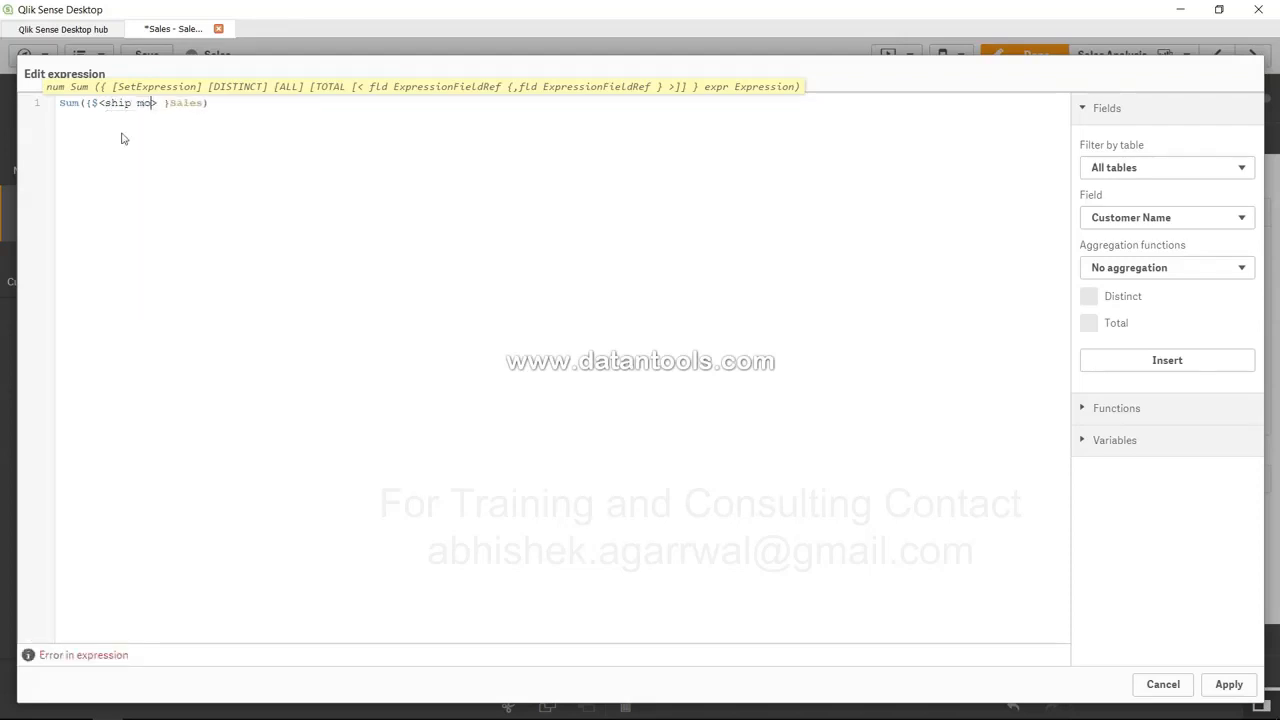
pyautogui.press('BackSpace')
pyautogui.press('BackSpace')
pyautogui.press('BackSpace')
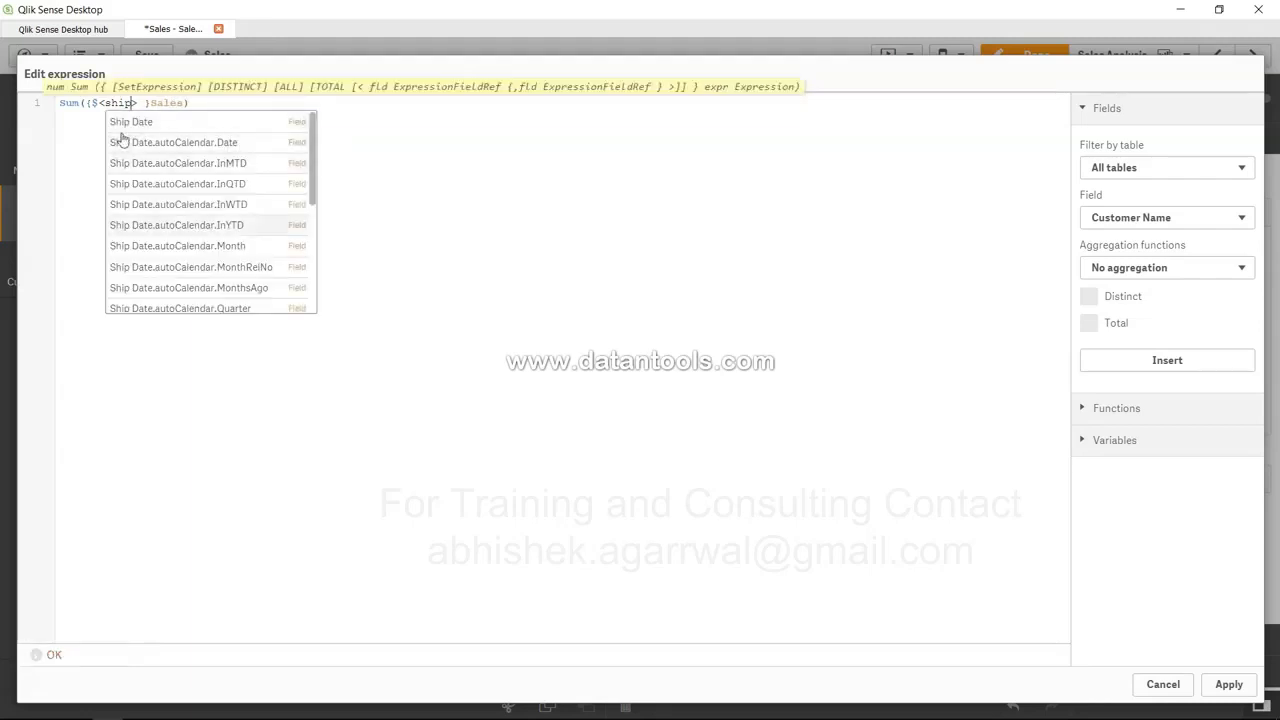
pyautogui.scroll(-5, 121, 138)
pyautogui.press('Up')
pyautogui.press('Return')
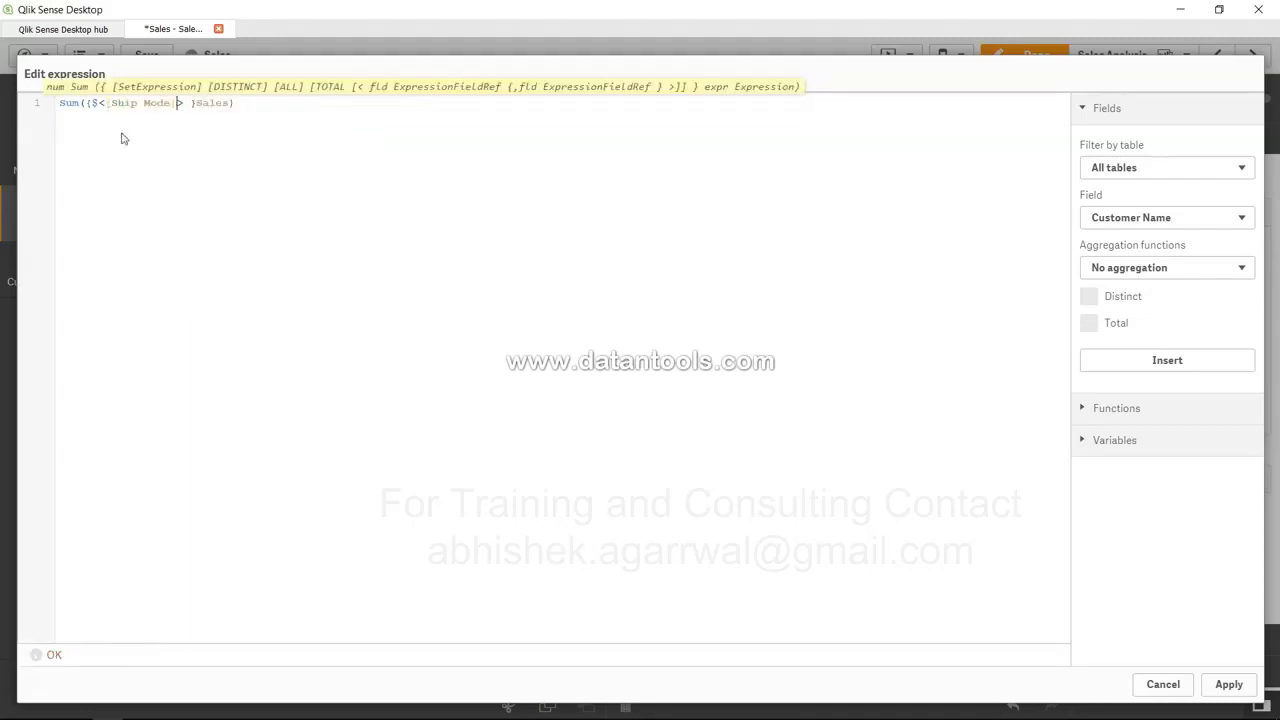
# Set the [Ship Mode] modifier to = {'Regular Air','Express Air'} and apply the expression to the KPI
pyautogui.write('= {')
pyautogui.write("'Regul")
pyautogui.write("ar Air',")
pyautogui.write("'")
pyautogui.write('Express Ai')
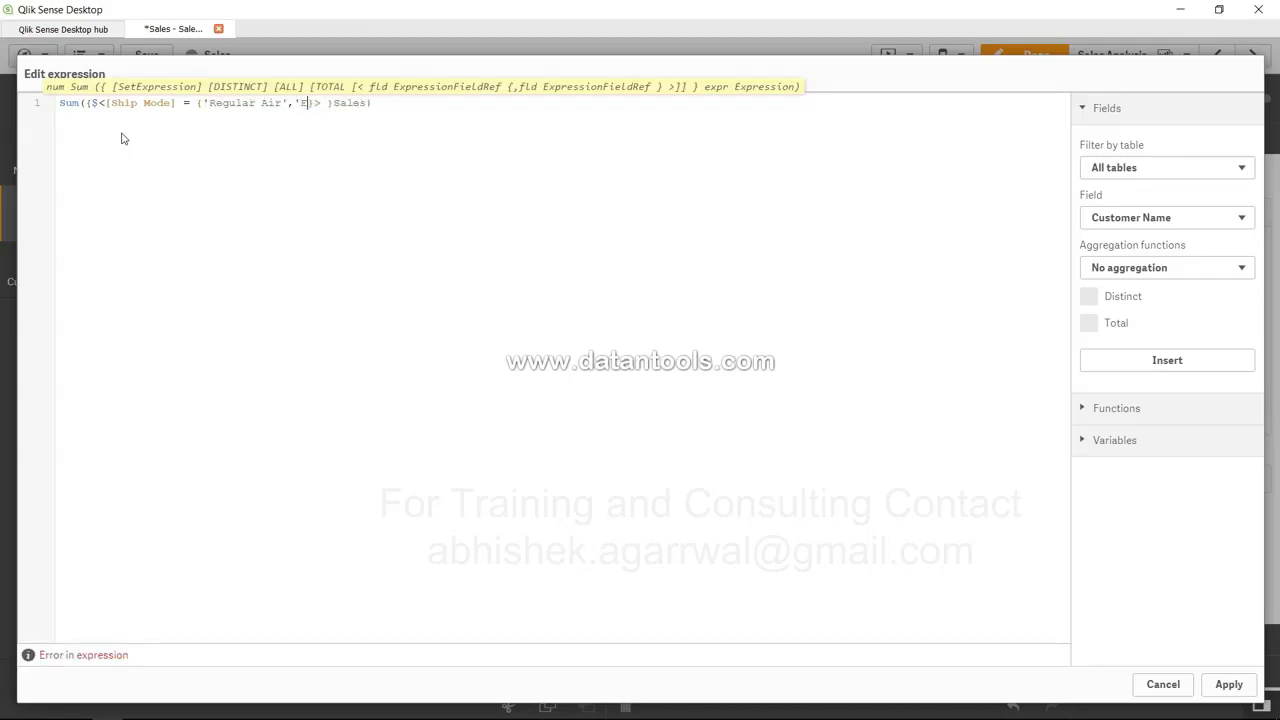
pyautogui.write("r'")
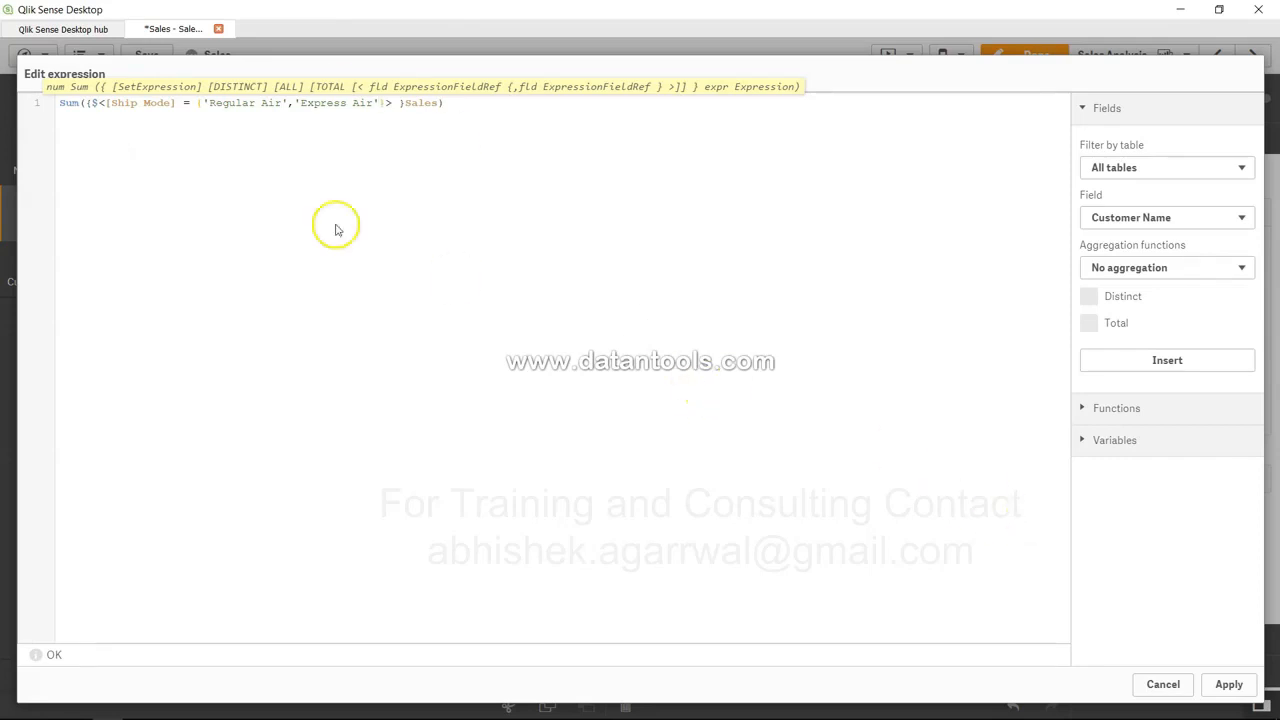
pyautogui.moveTo(212, 103); pyautogui.dragTo(366, 101)
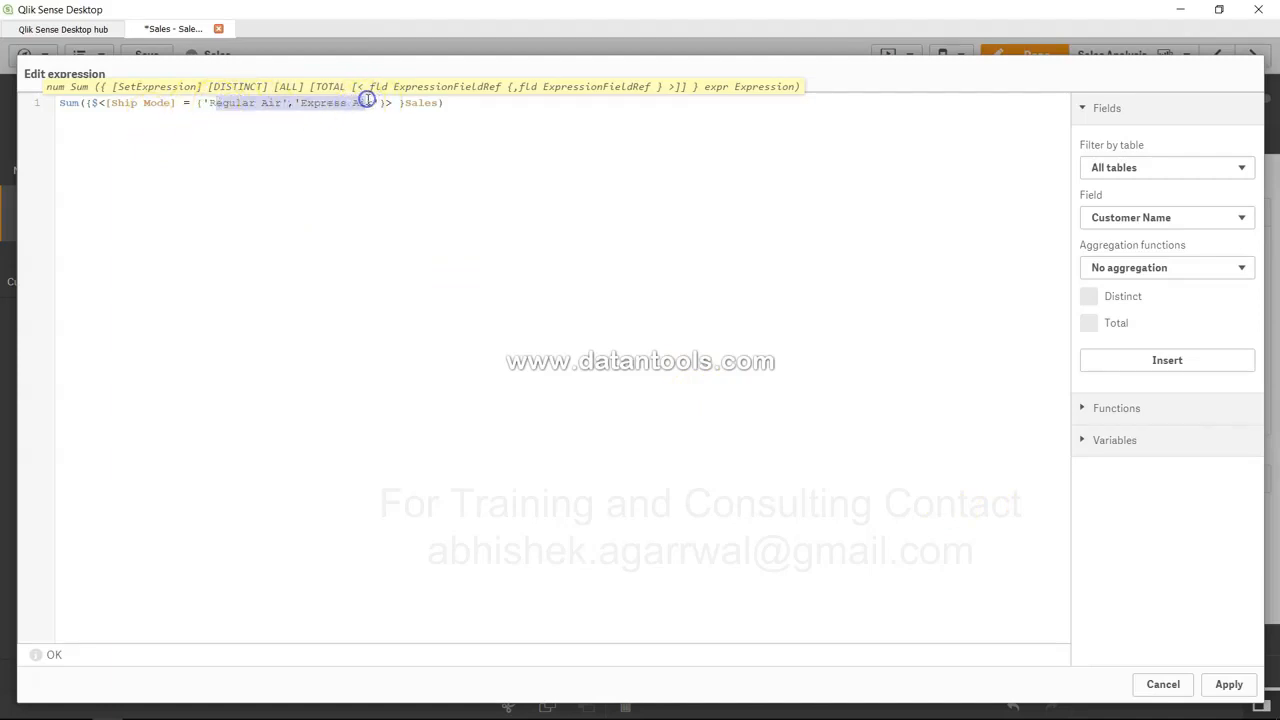
pyautogui.click(365, 101)
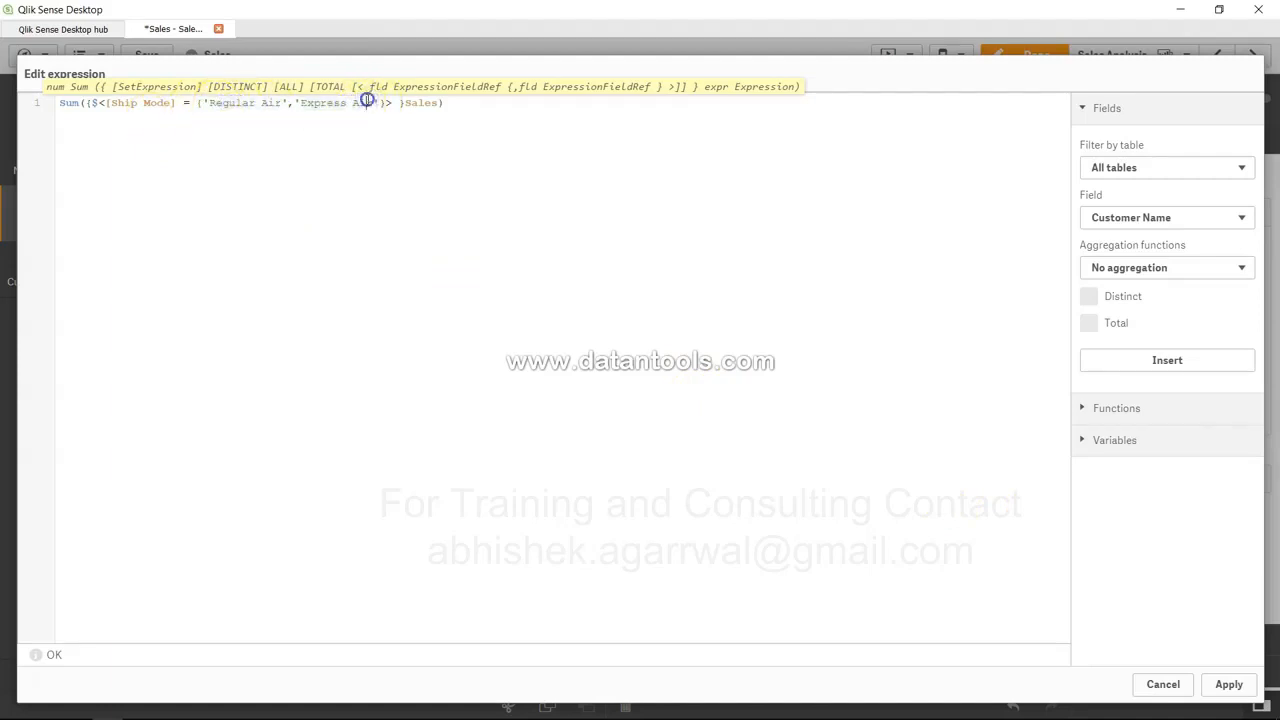
pyautogui.click(1228, 686)
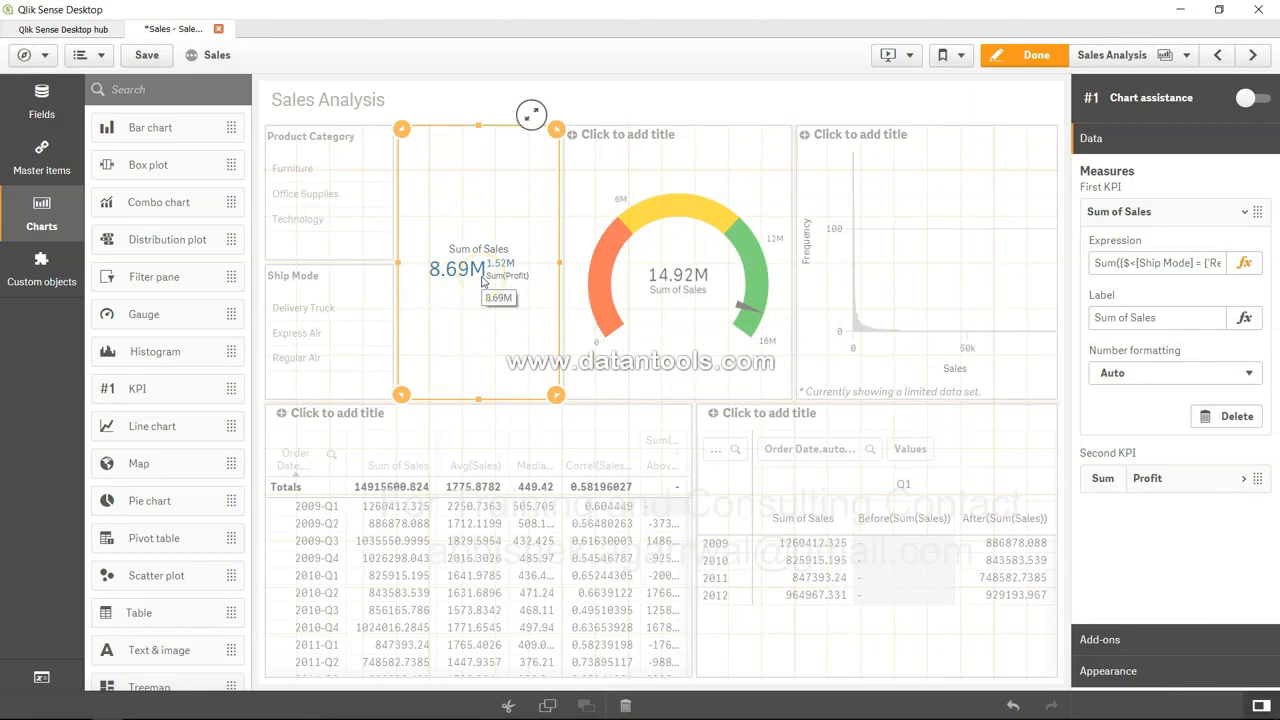
# Remove the value list after [Ship Mode] = in the first measure's modifier, apply the expression and finish editing the sheet
pyautogui.click(1245, 264)
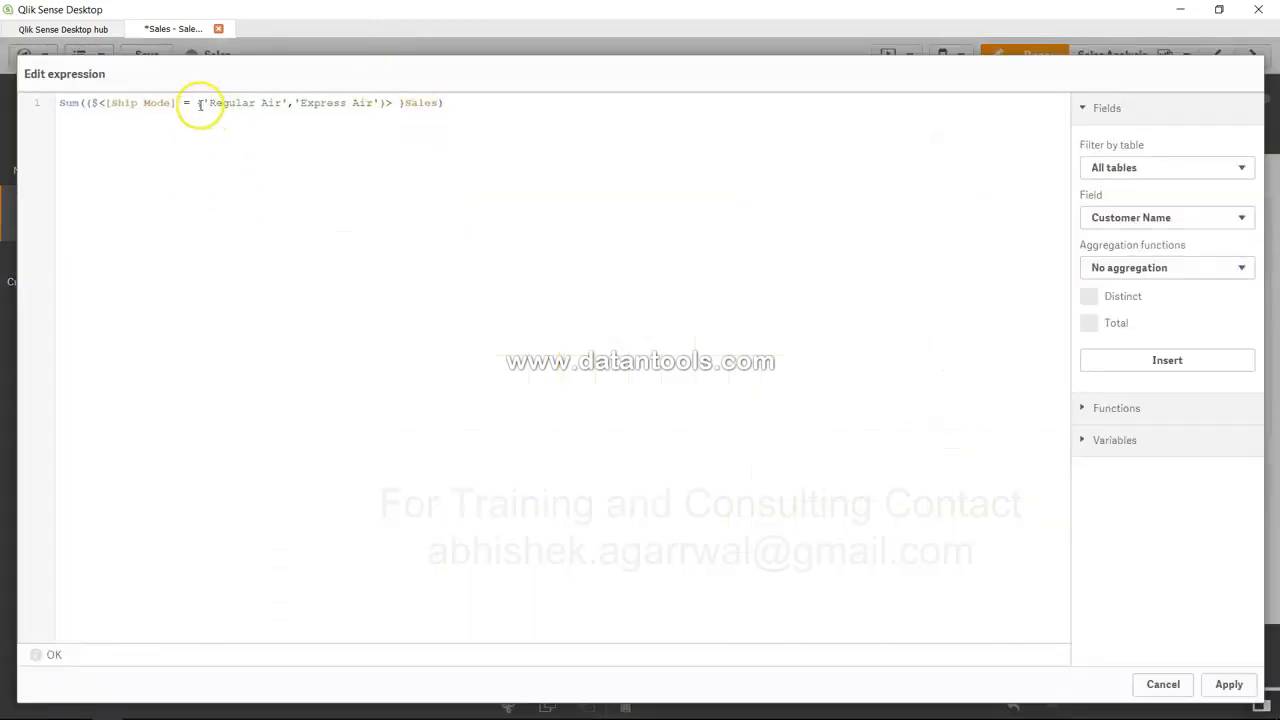
pyautogui.moveTo(198, 103); pyautogui.dragTo(384, 102)
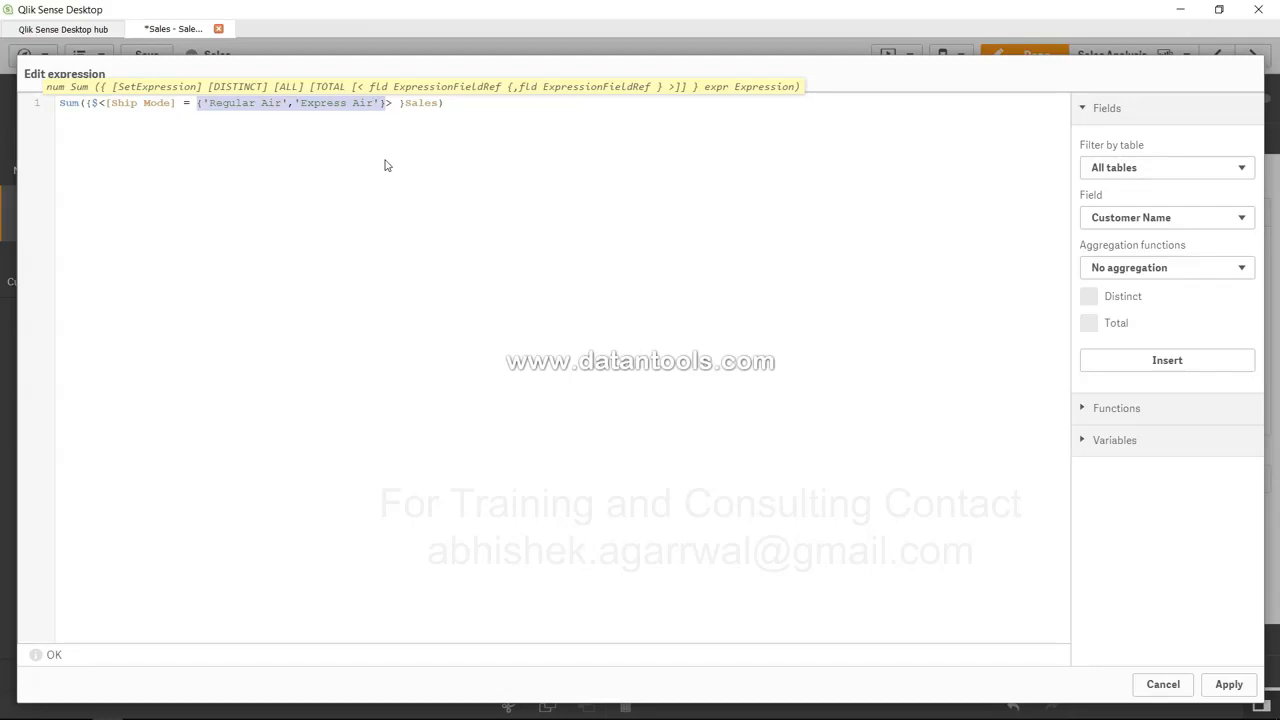
pyautogui.press('BackSpace')
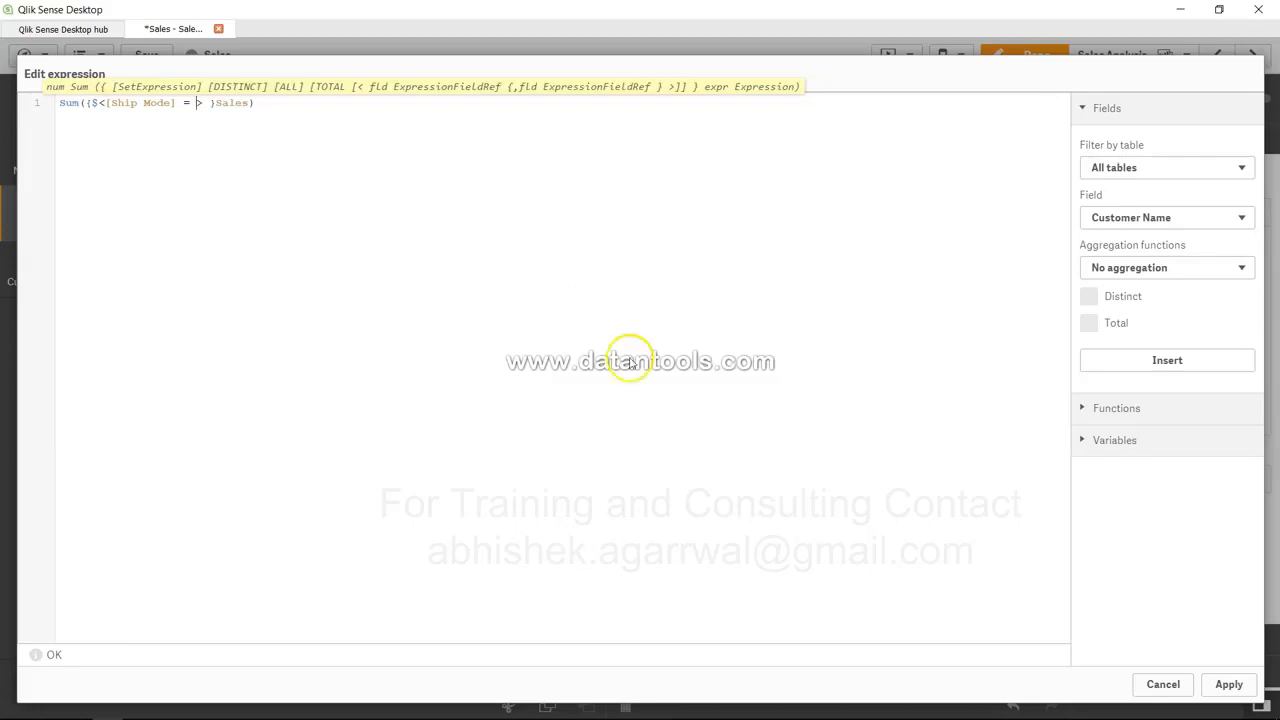
pyautogui.click(1229, 685)
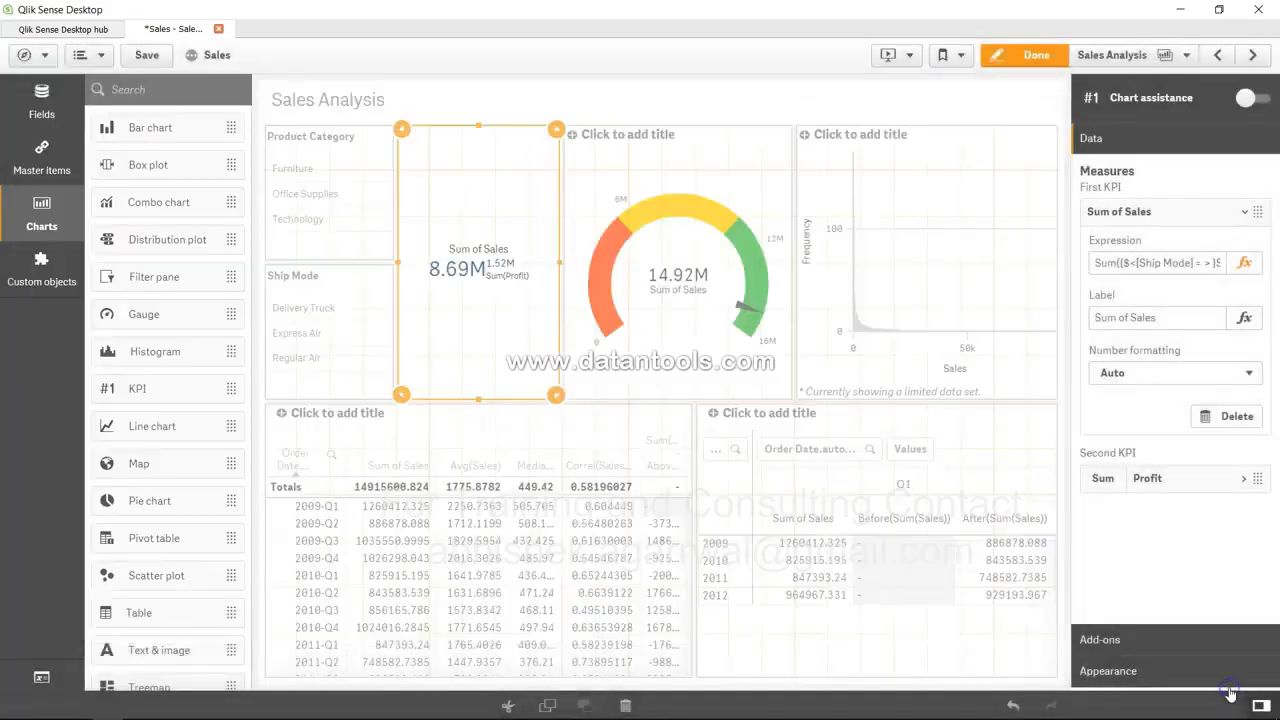
pyautogui.click(1025, 60)
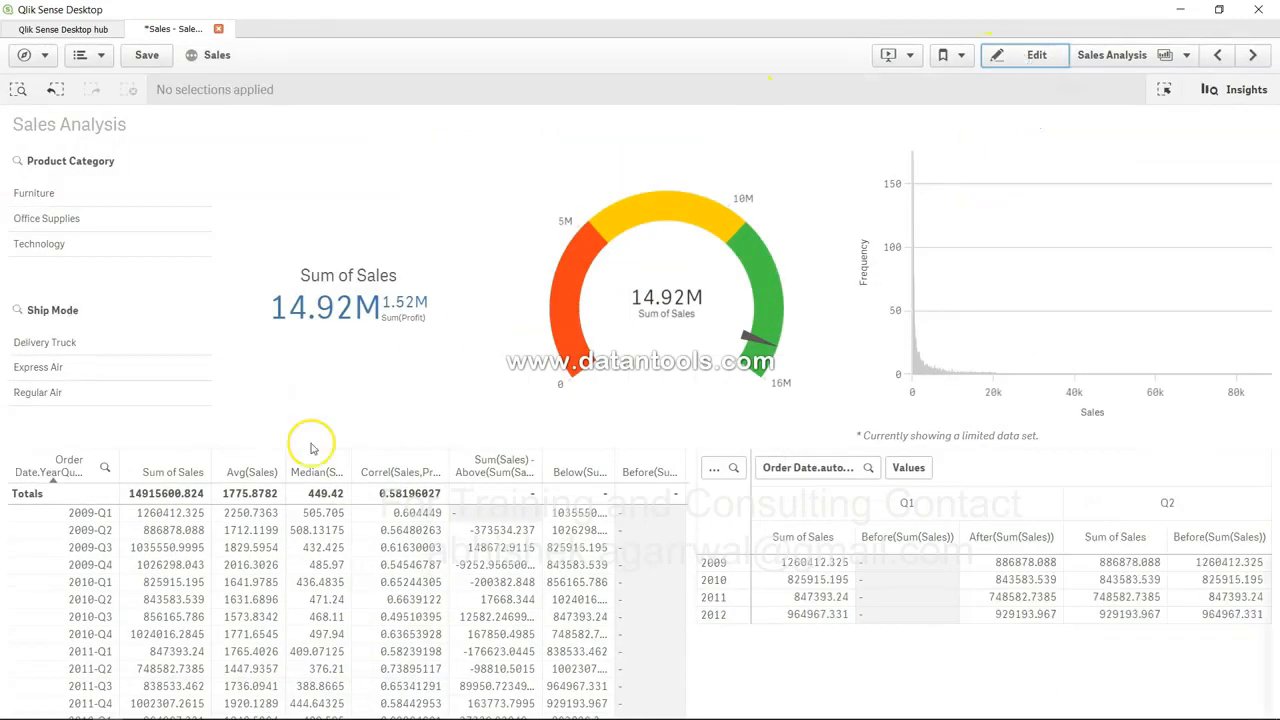
# Test the KPI against different Ship Mode selections of Delivery Truck, Express Air and Regular Air, and cancel the selections
pyautogui.click(63, 340)
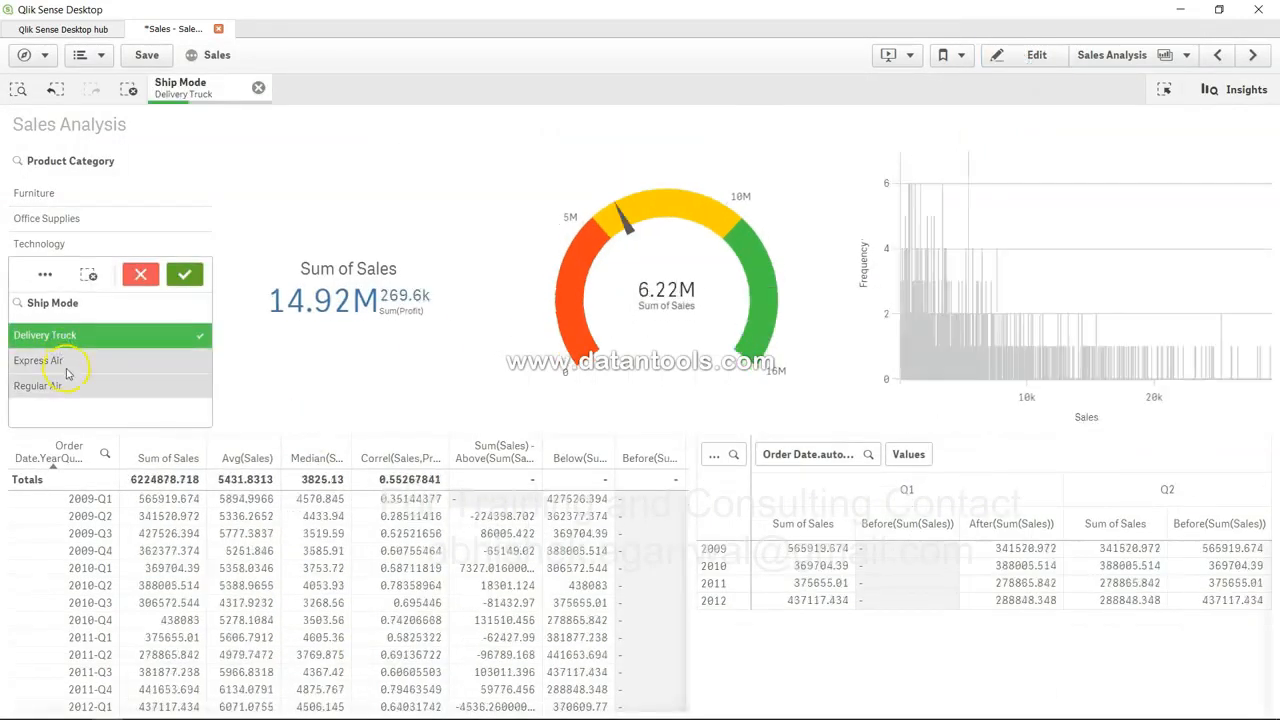
pyautogui.click(58, 360)
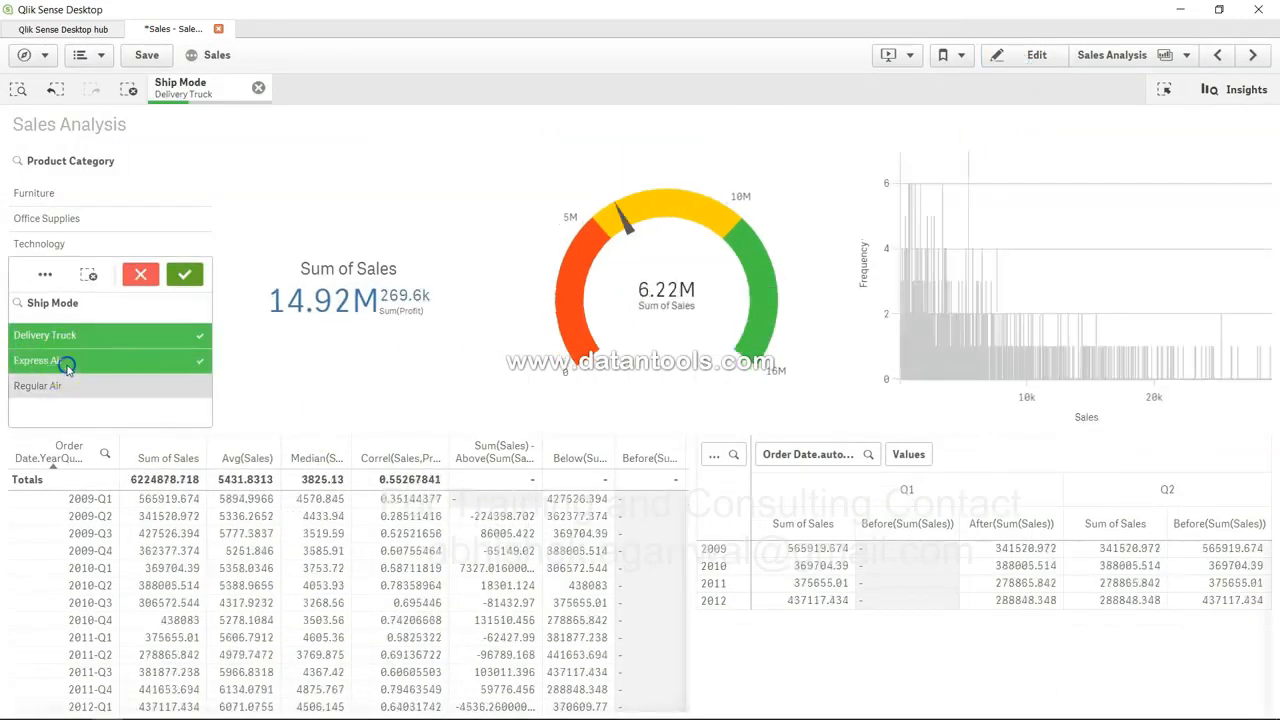
pyautogui.click(120, 390)
pyautogui.click(160, 328)
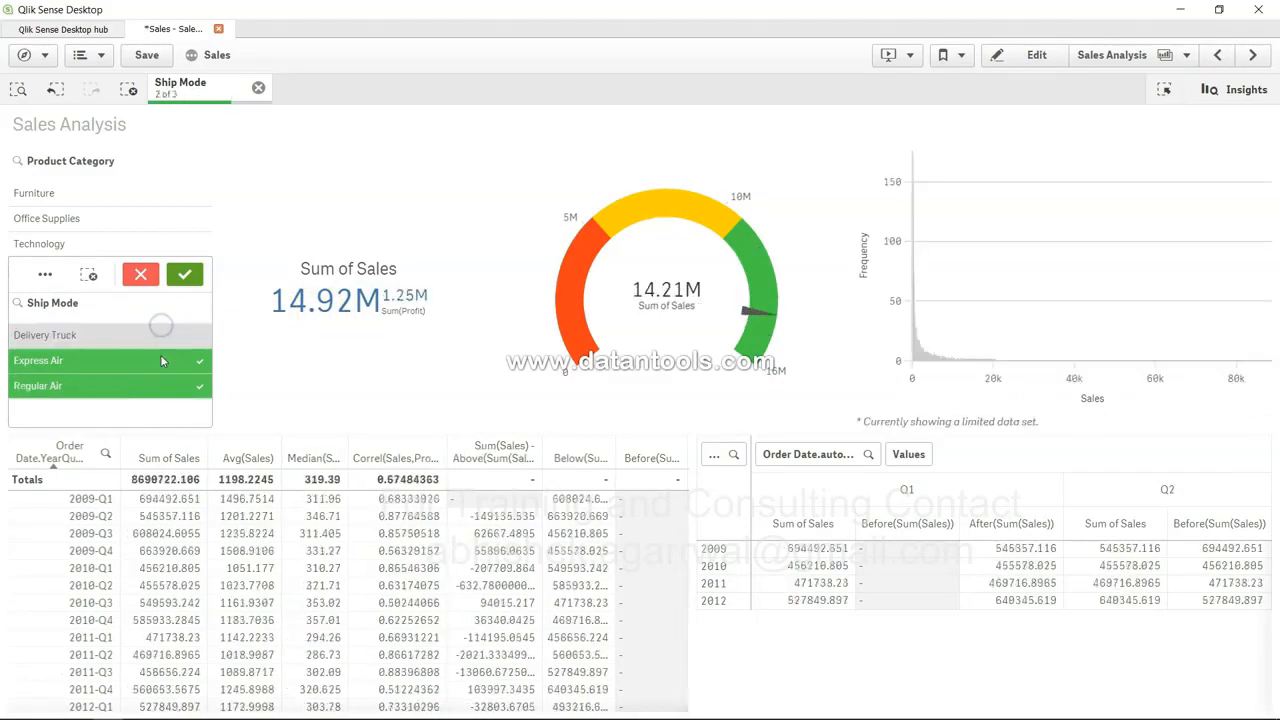
pyautogui.click(162, 356)
pyautogui.click(115, 388)
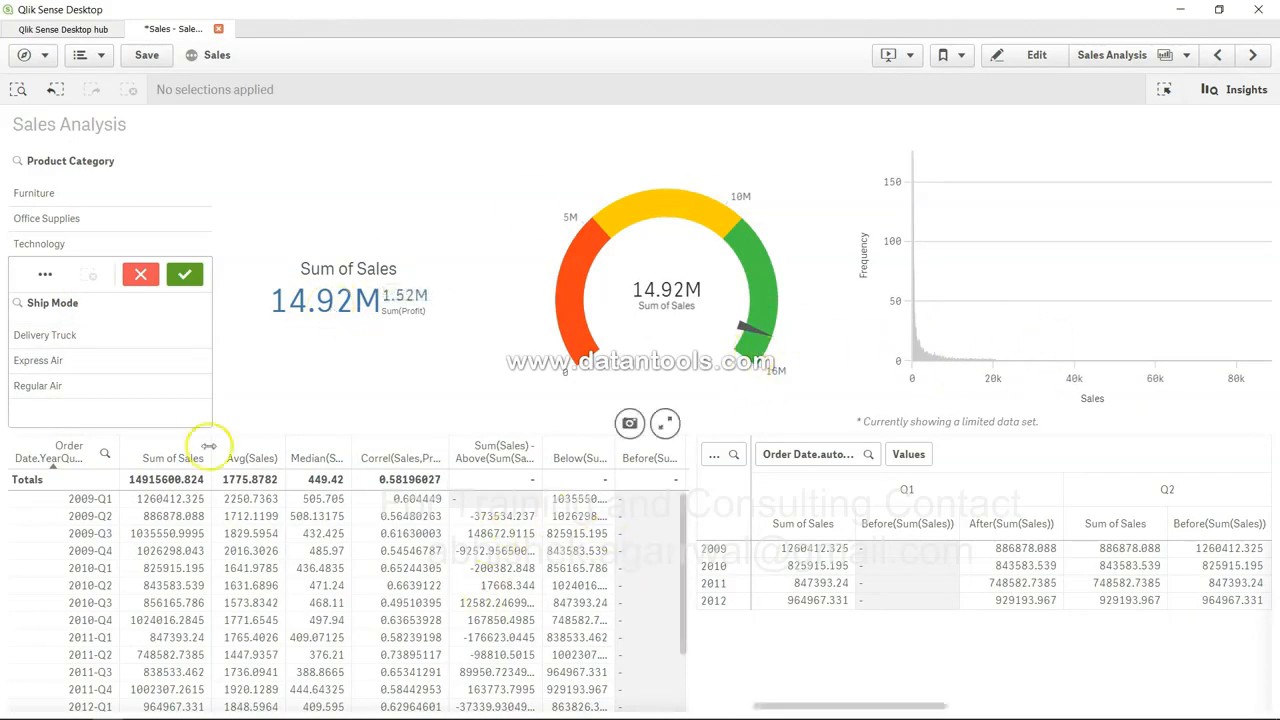
pyautogui.click(105, 361)
pyautogui.click(114, 338)
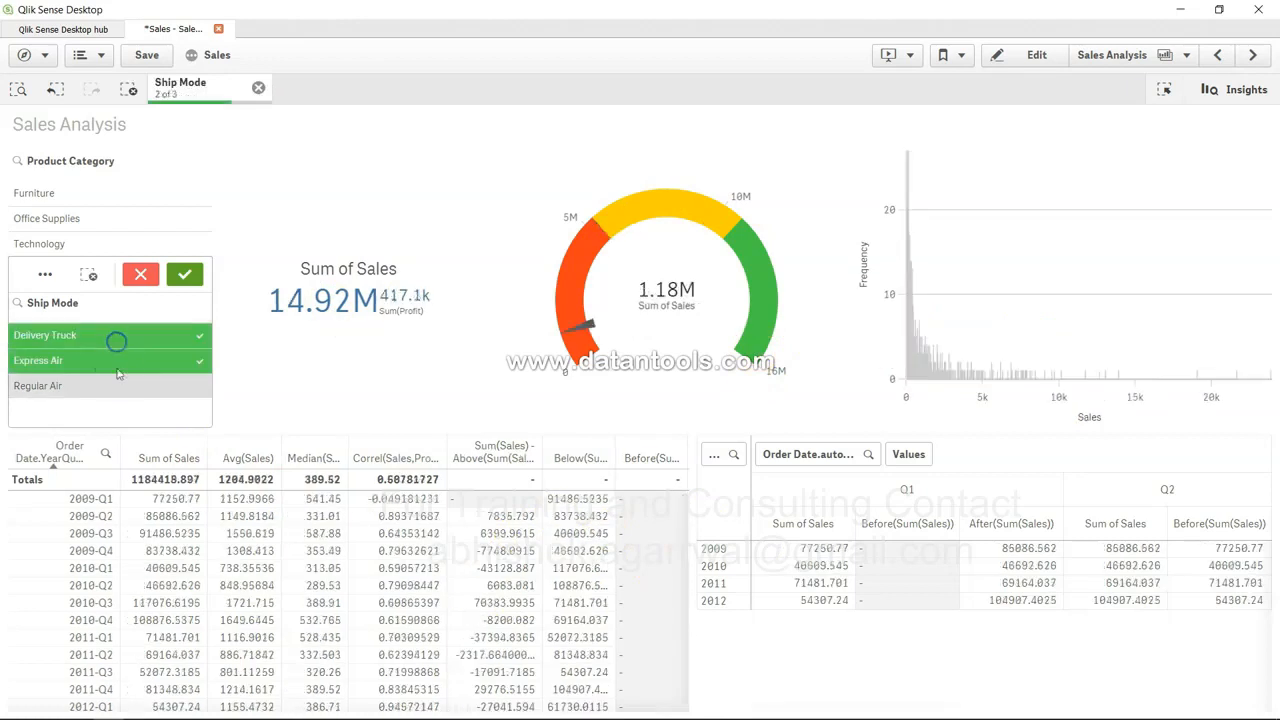
pyautogui.click(120, 390)
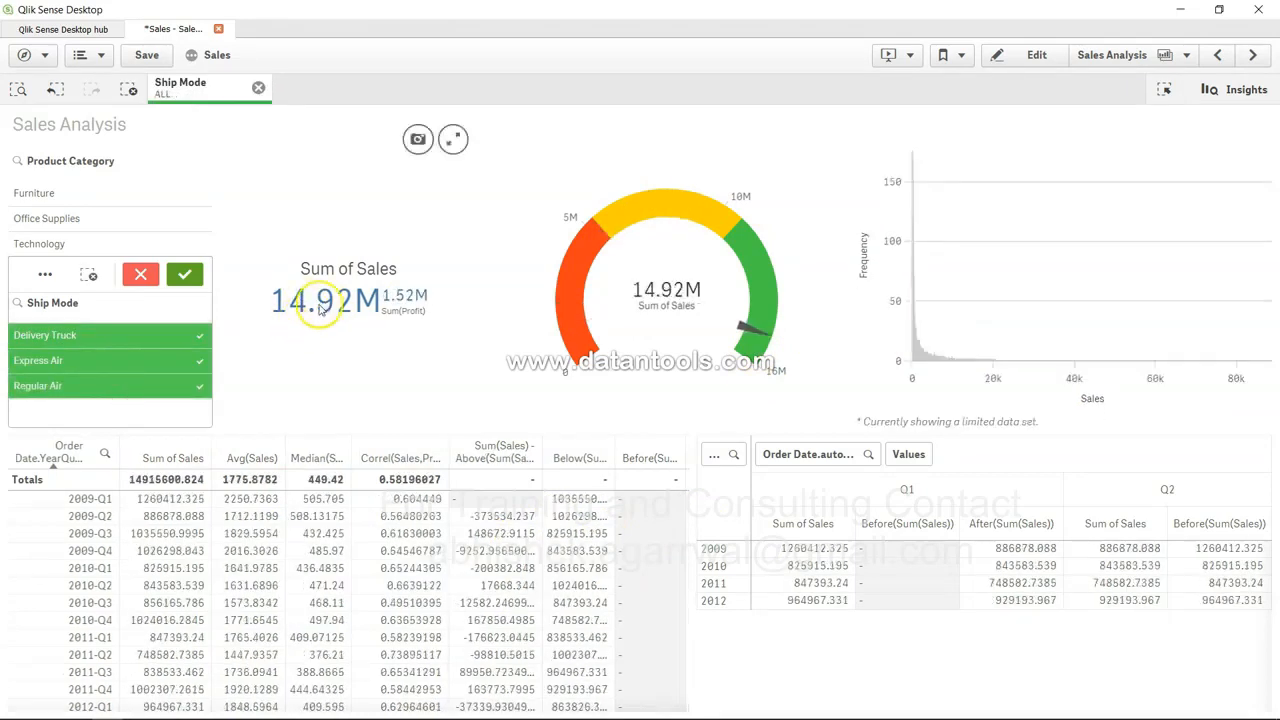
pyautogui.click(140, 274)
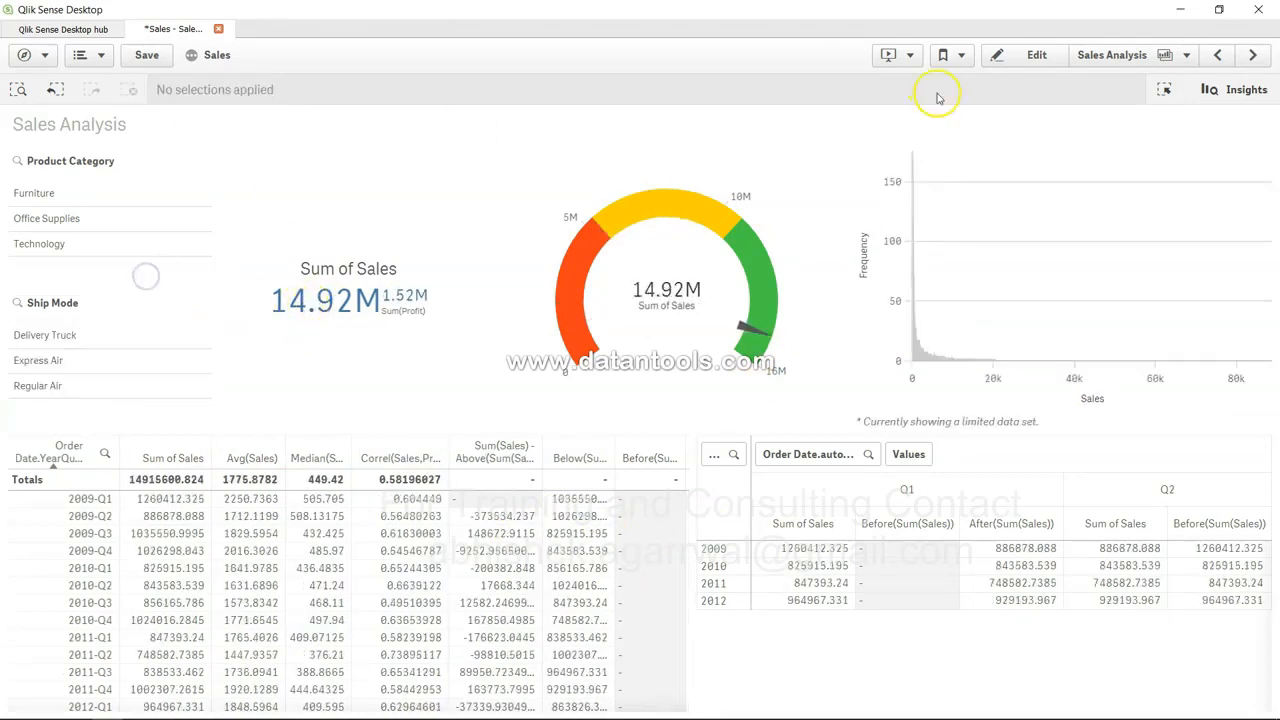
# Reopen the first measure's expression on the sheet and enter {'*Air'} after [Ship Mode] = in the set modifier
pyautogui.click(1036, 55)
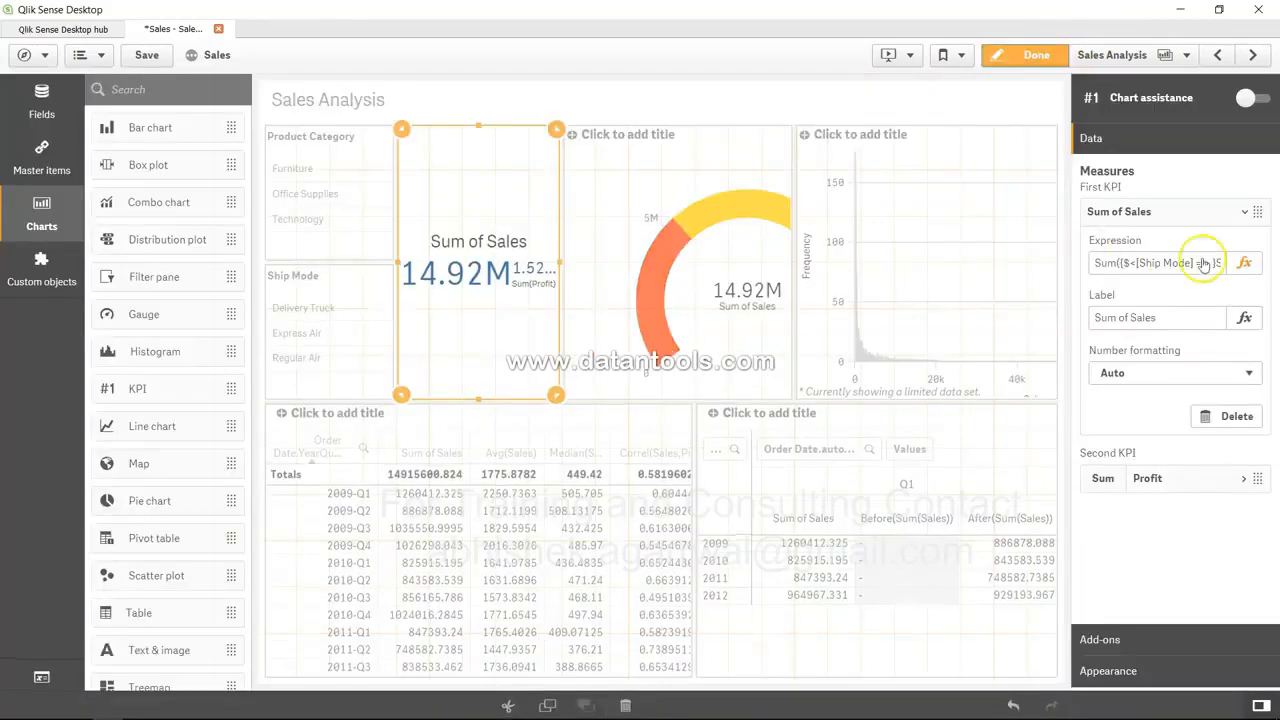
pyautogui.click(1244, 264)
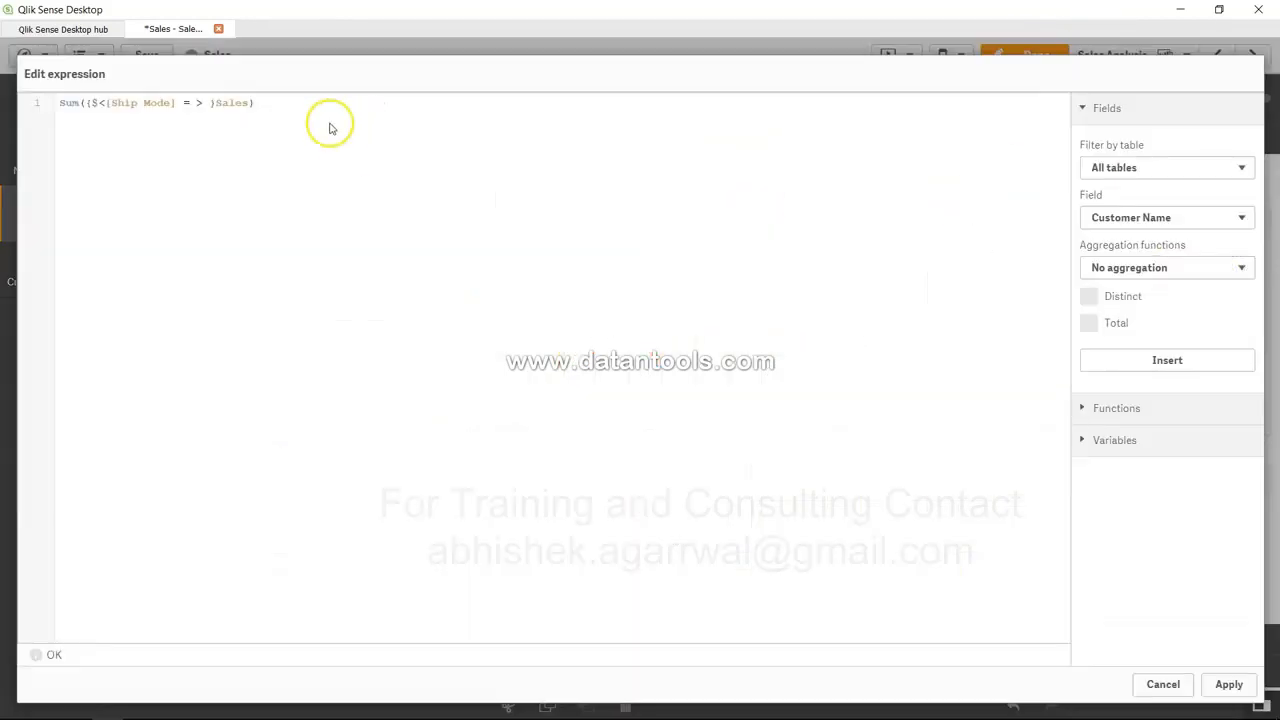
pyautogui.click(188, 103)
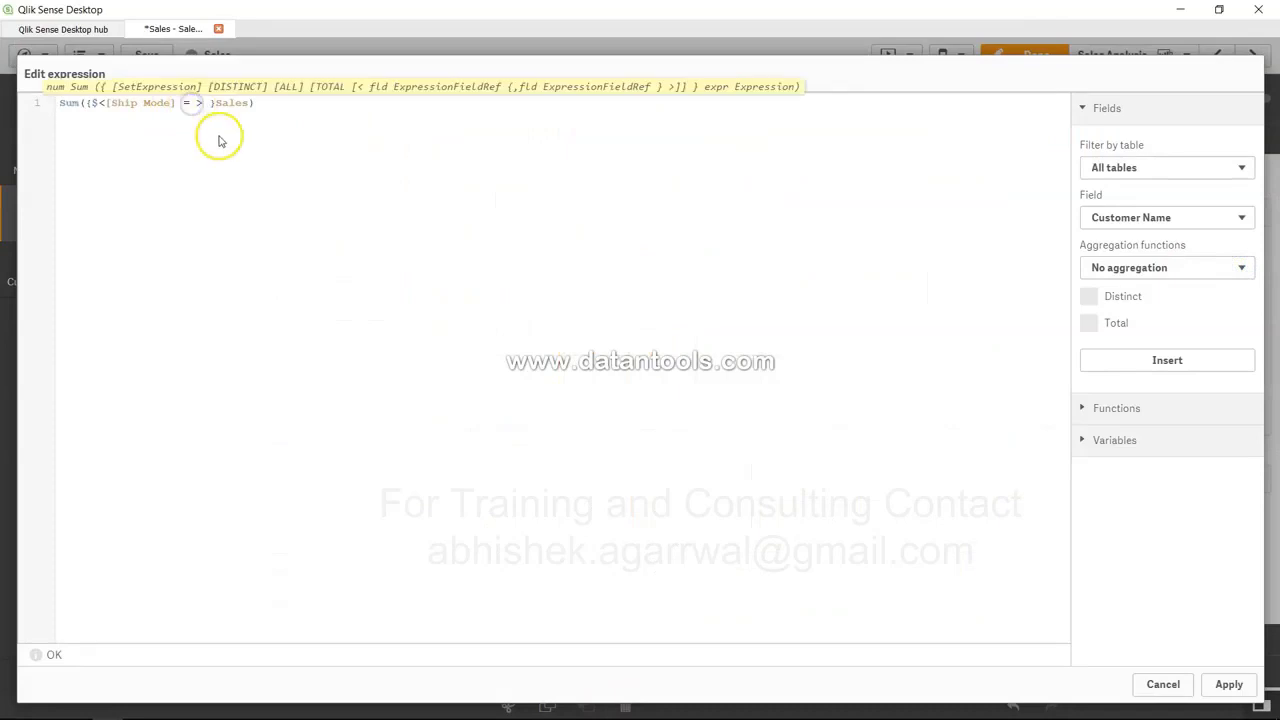
pyautogui.moveTo(108, 103); pyautogui.dragTo(189, 102)
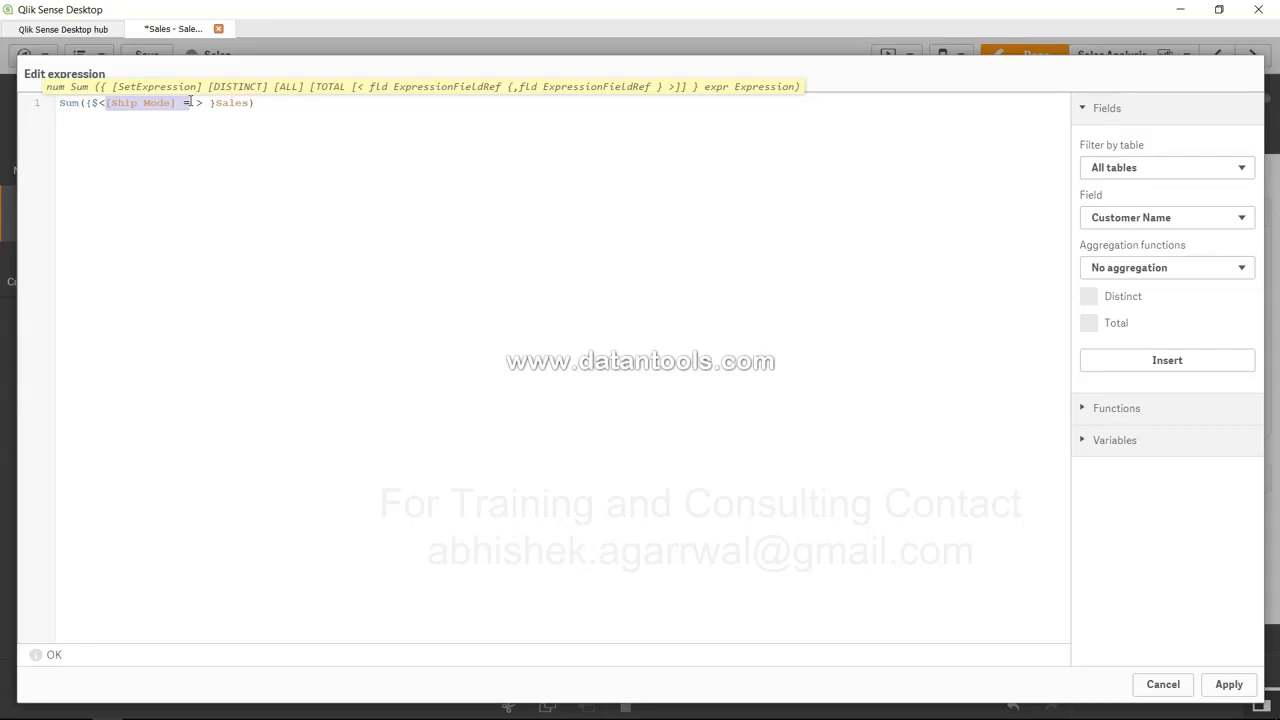
pyautogui.click(190, 102)
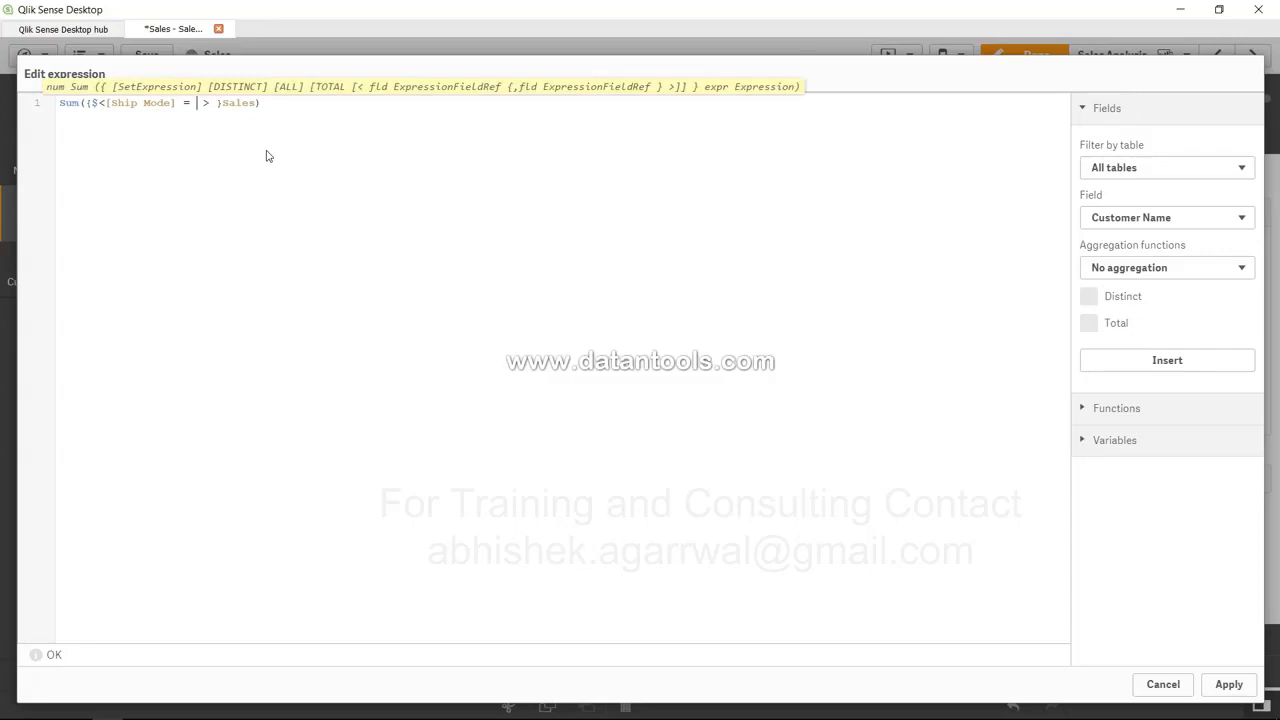
pyautogui.write('{}')
pyautogui.write("''")
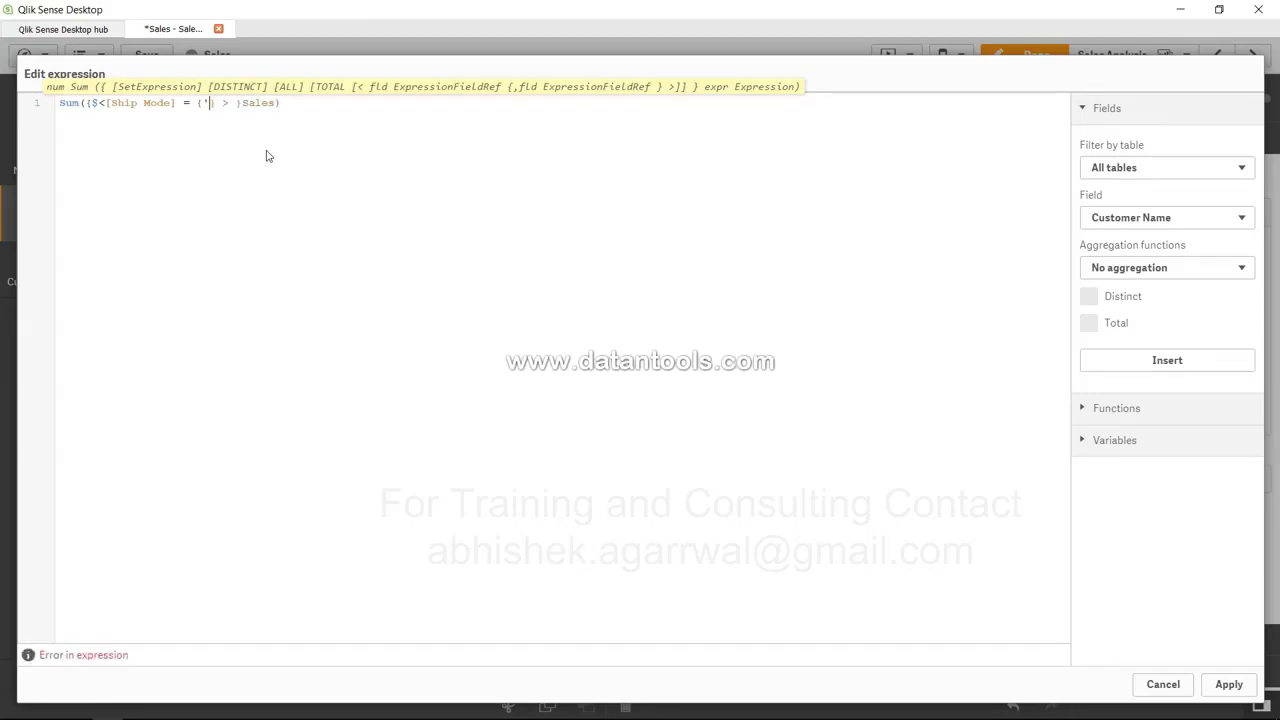
pyautogui.write('*Air')
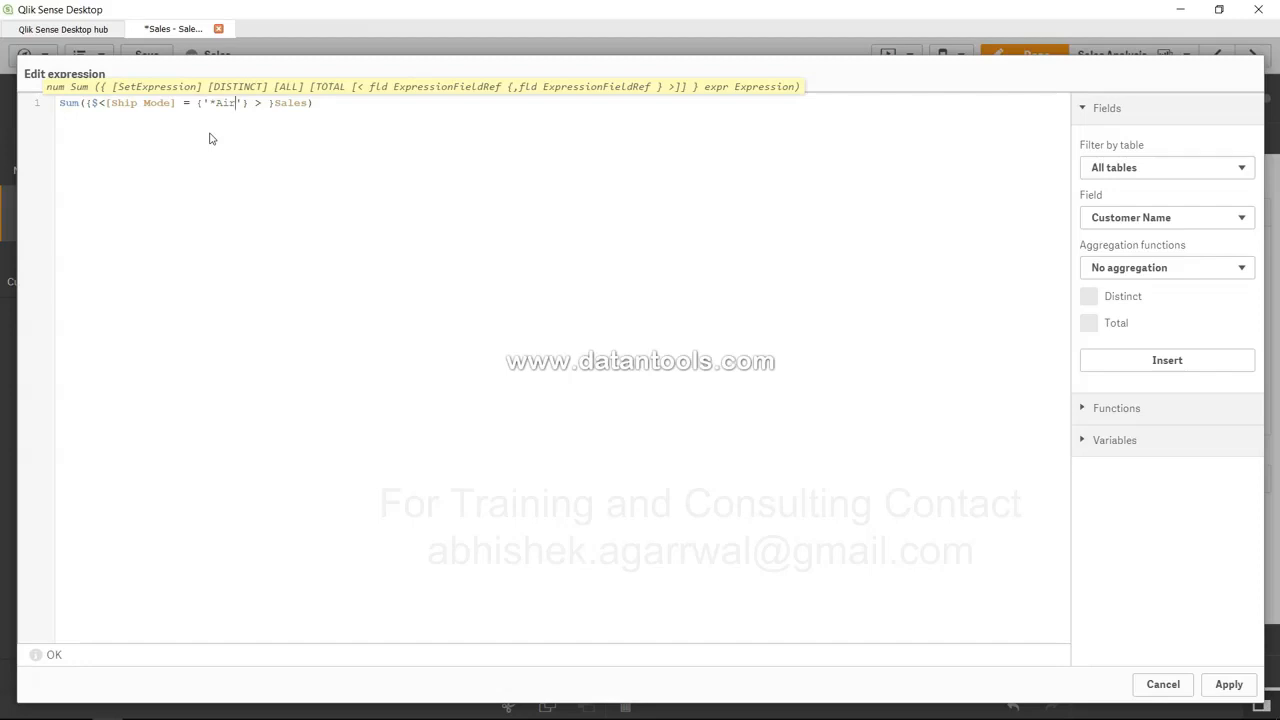
# Review the quoted '*Air' wildcard value and apply the expression to the KPI
pyautogui.click(223, 138)
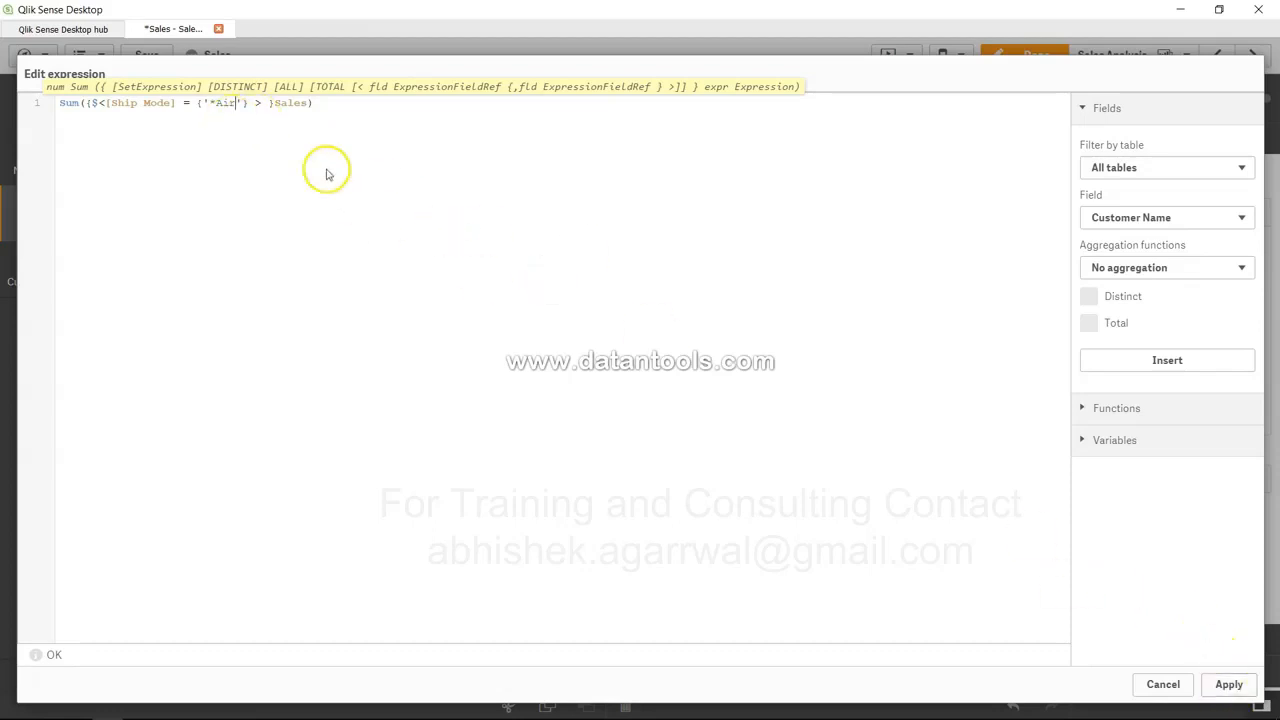
pyautogui.click(205, 105)
pyautogui.moveTo(206, 105); pyautogui.dragTo(240, 104)
pyautogui.click(243, 104)
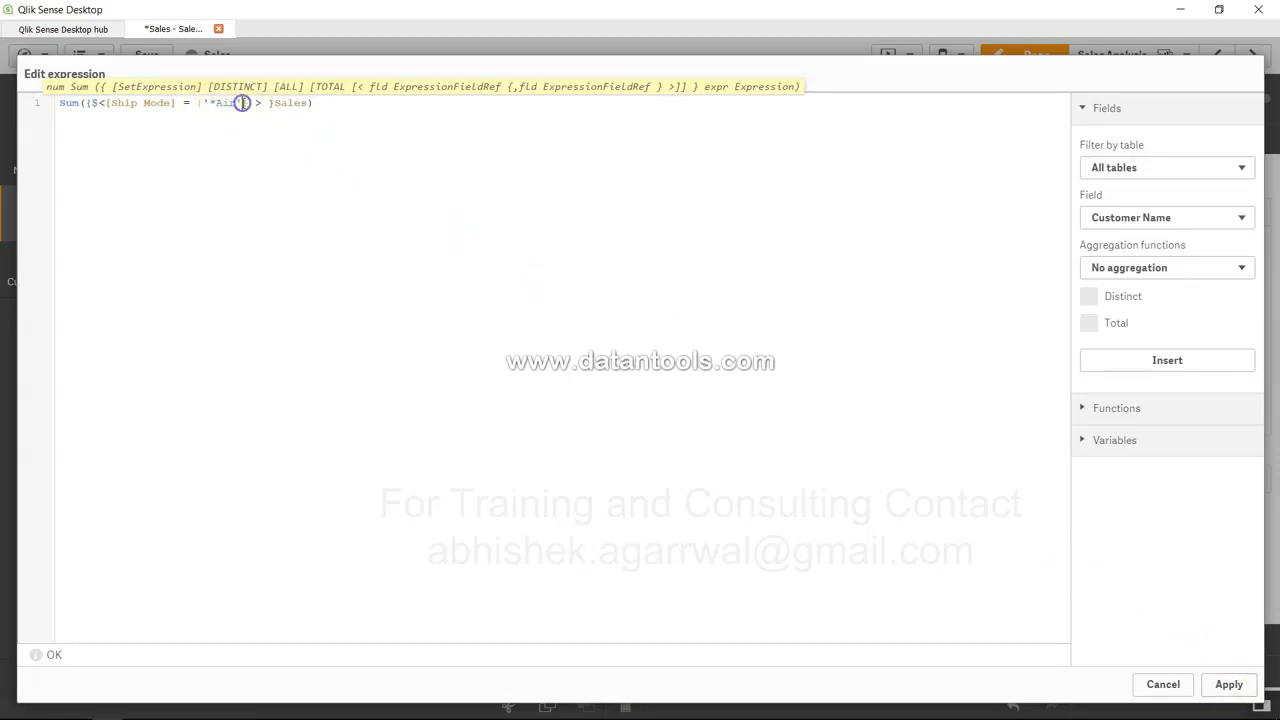
pyautogui.click(1232, 685)
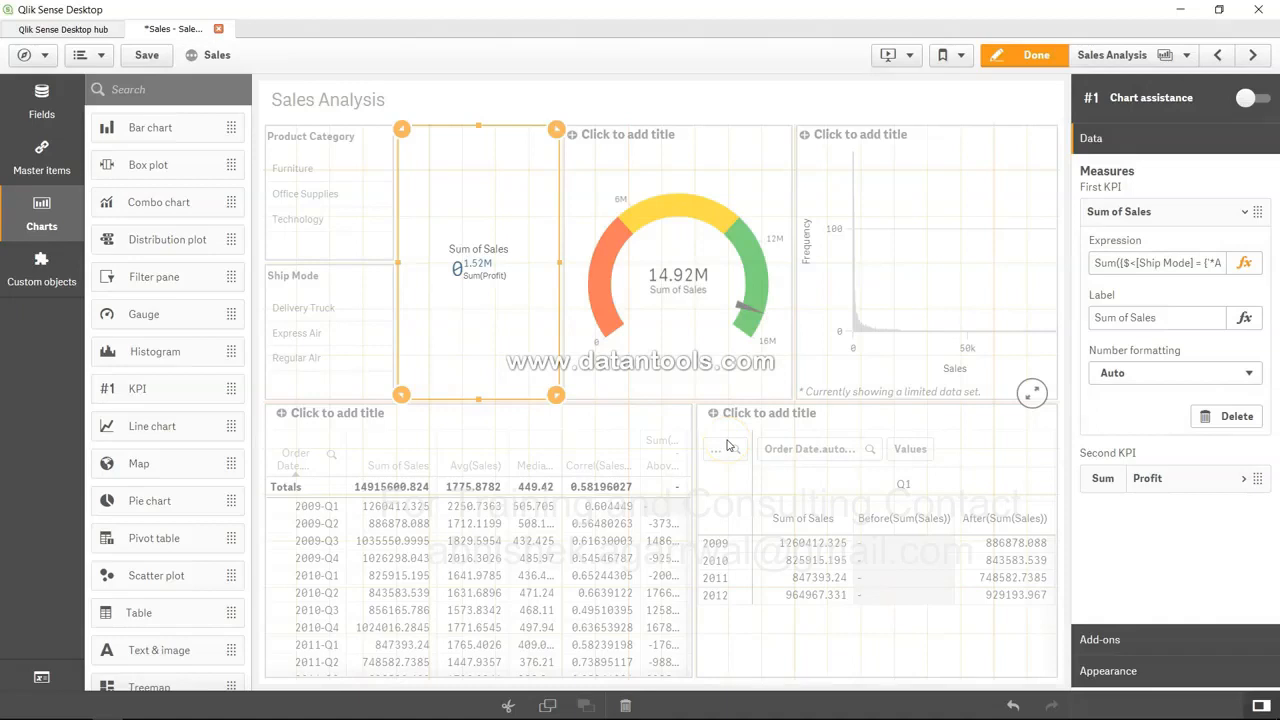
# Reopen the first measure's expression, change the single quotes around *Air to double quotes, and apply it to the KPI
pyautogui.click(1246, 270)
pyautogui.moveTo(131, 102); pyautogui.dragTo(238, 102)
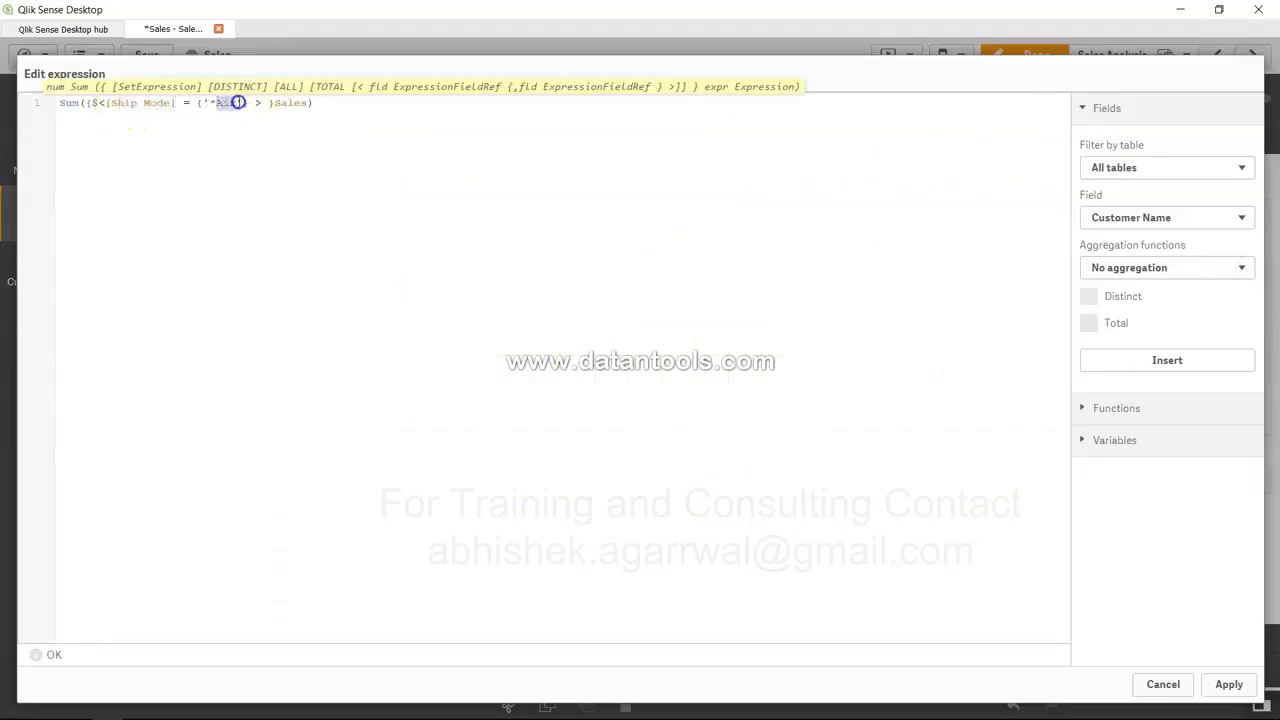
pyautogui.click(237, 102)
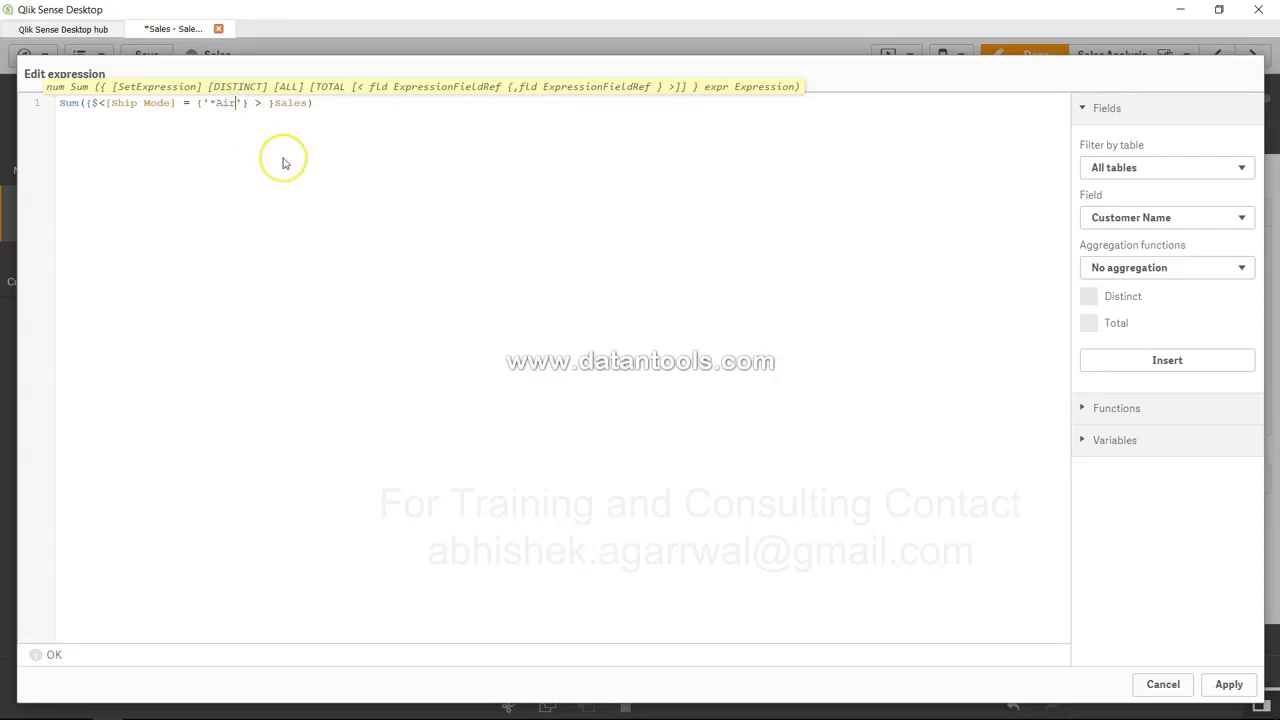
pyautogui.press('Left')
pyautogui.press('Left')
pyautogui.press('Left')
pyautogui.press('BackSpace')
pyautogui.write('"')
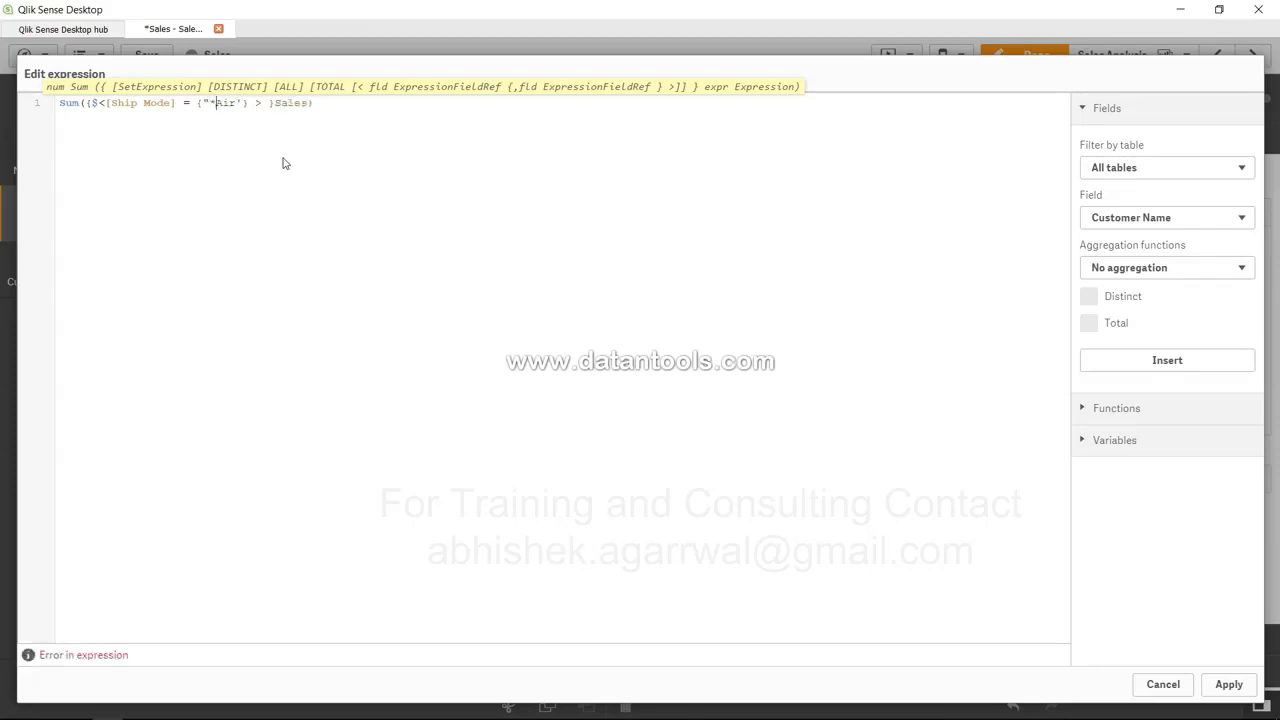
pyautogui.press('Delete')
pyautogui.write('"')
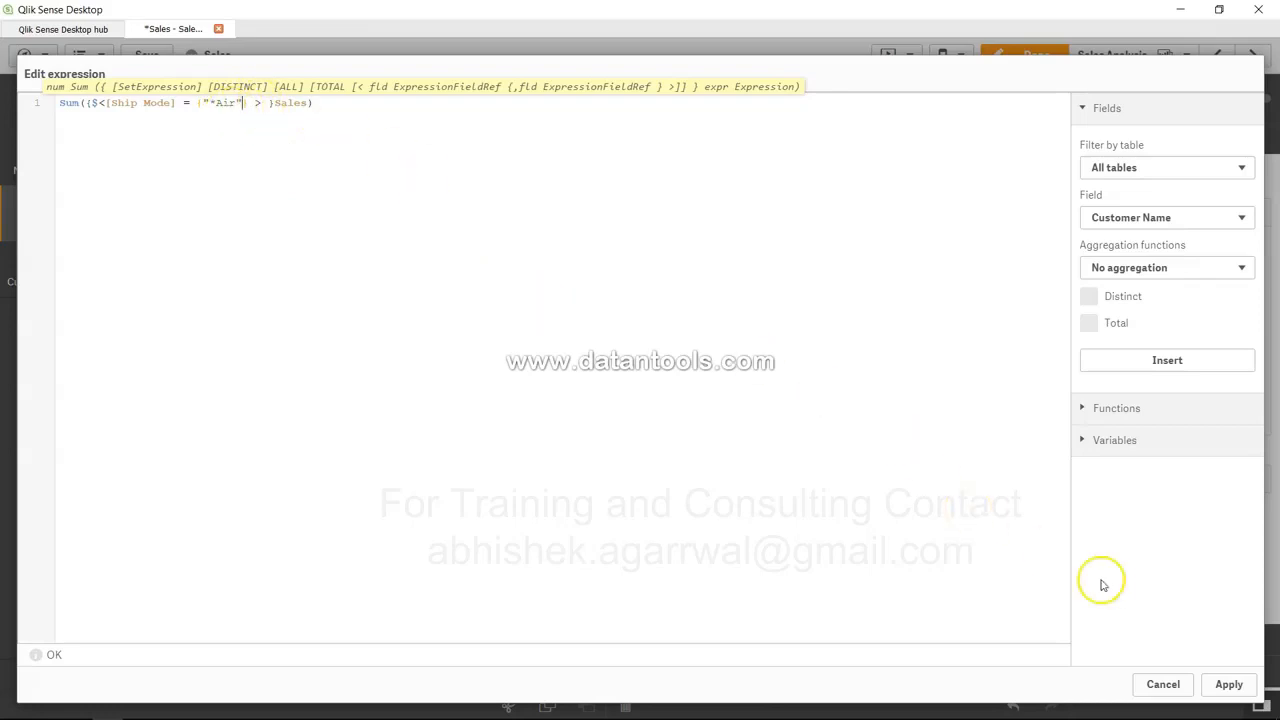
pyautogui.click(1229, 684)
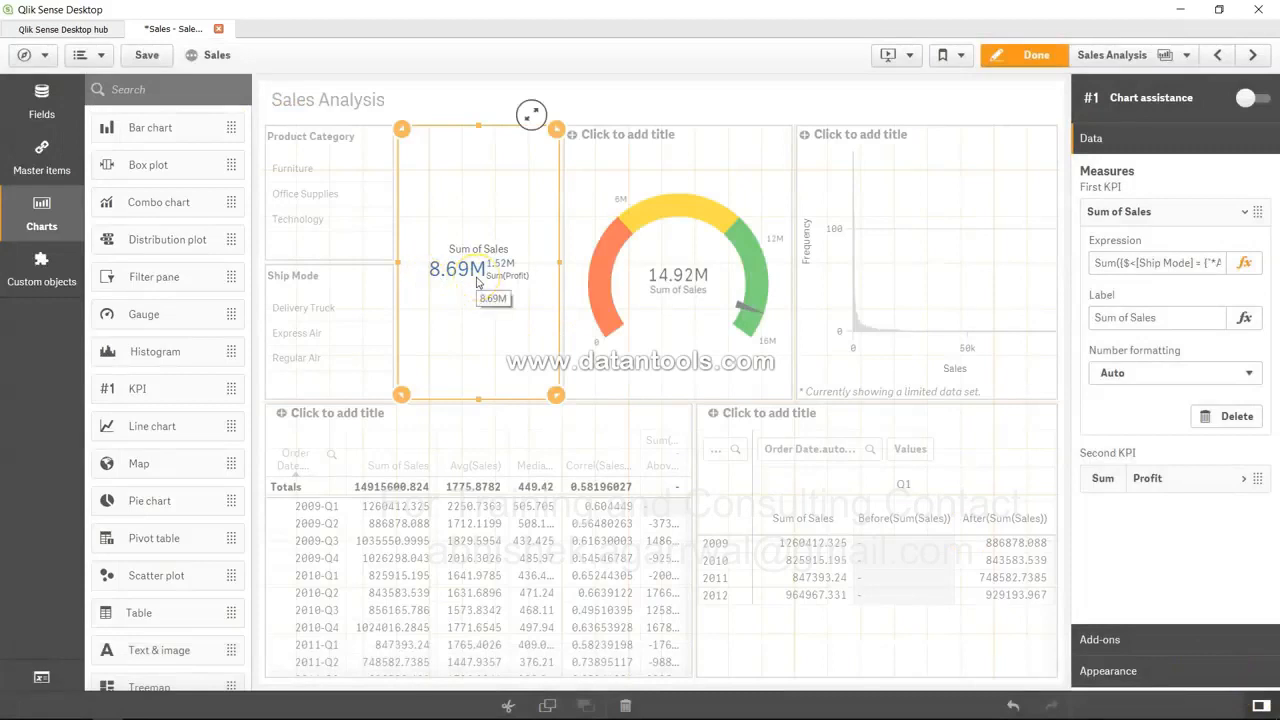
# Review the end of the first measure's expression and finish editing the sheet
pyautogui.moveTo(1186, 263)
pyautogui.mouseDown()
pyautogui.moveTo(1224, 264)
pyautogui.moveTo(1207, 266)
pyautogui.mouseUp()
pyautogui.click(1207, 264)
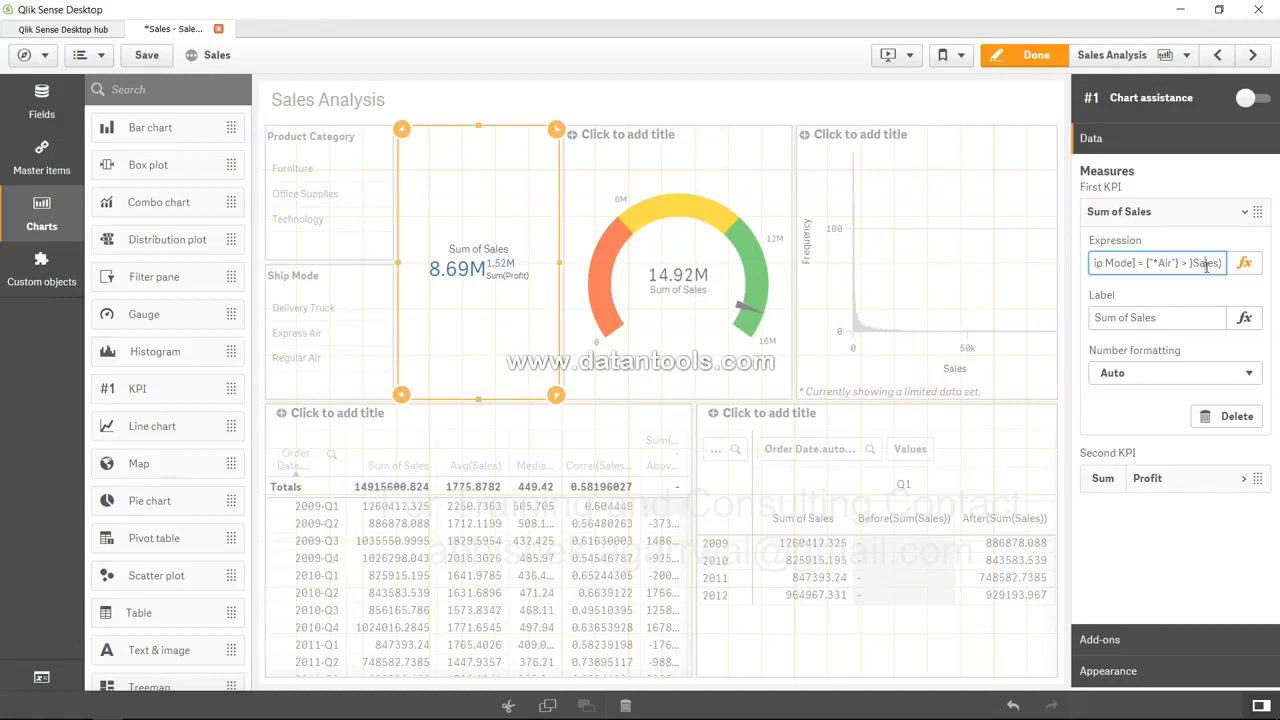
pyautogui.click(1030, 55)
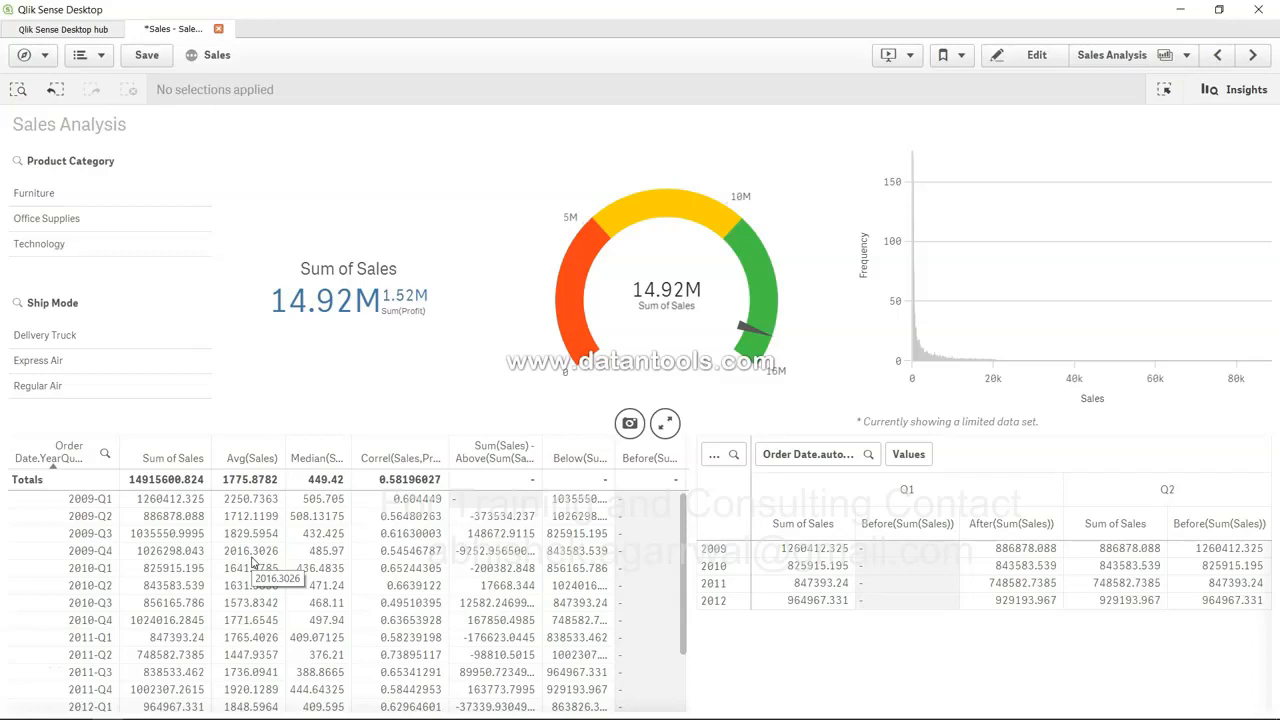
# Reopen the KPI's first measure expression in sheet editing and delete the p function with its [Product Category] argument from the set modifier
pyautogui.click(1034, 57)
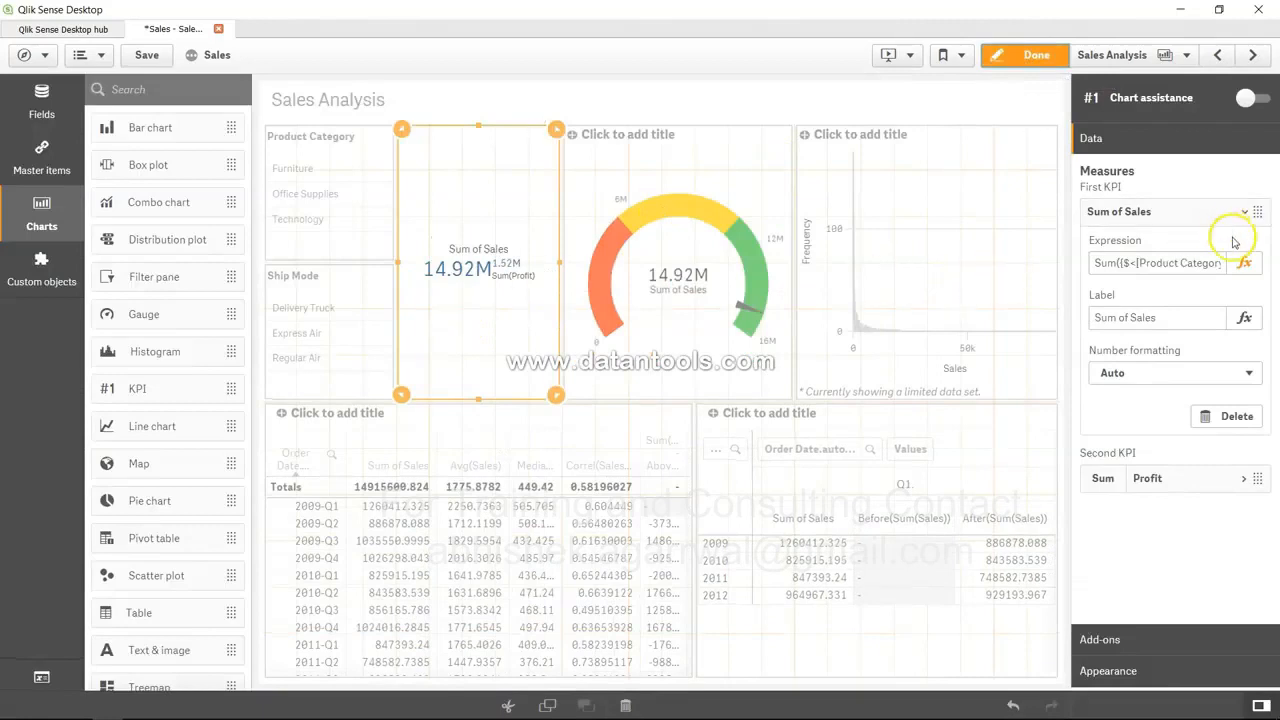
pyautogui.click(1245, 264)
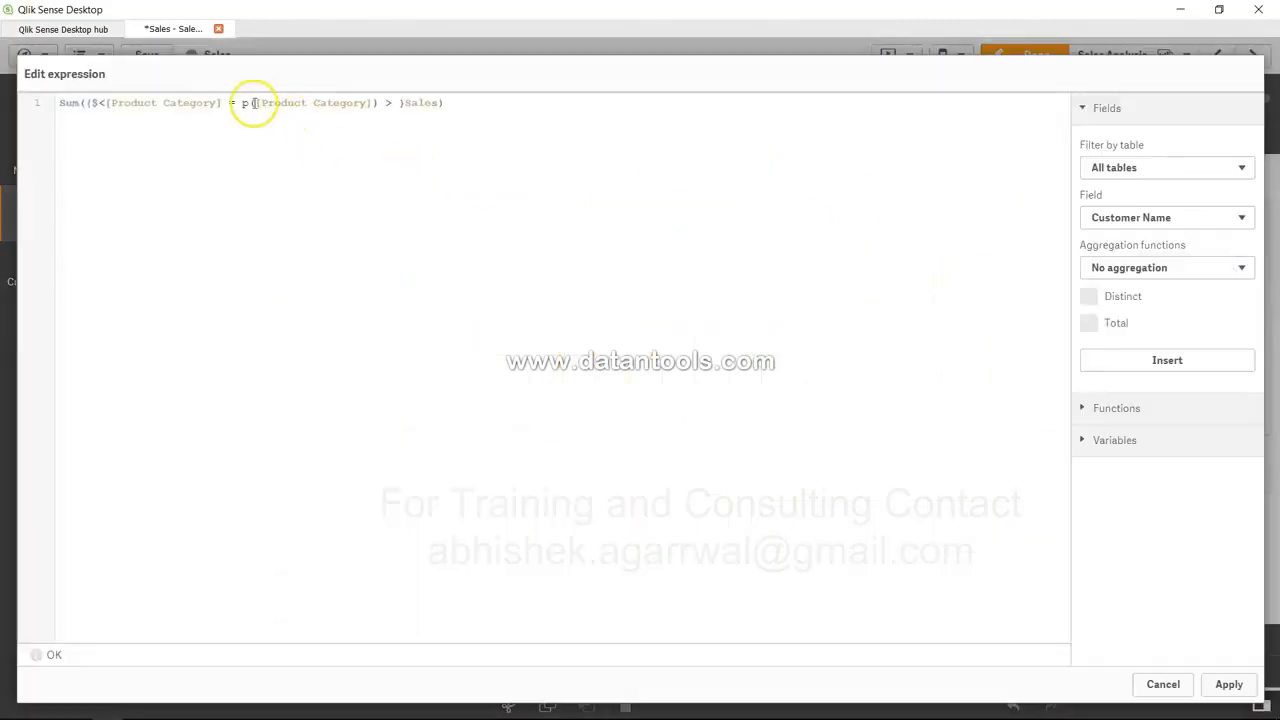
pyautogui.moveTo(243, 103); pyautogui.dragTo(363, 103)
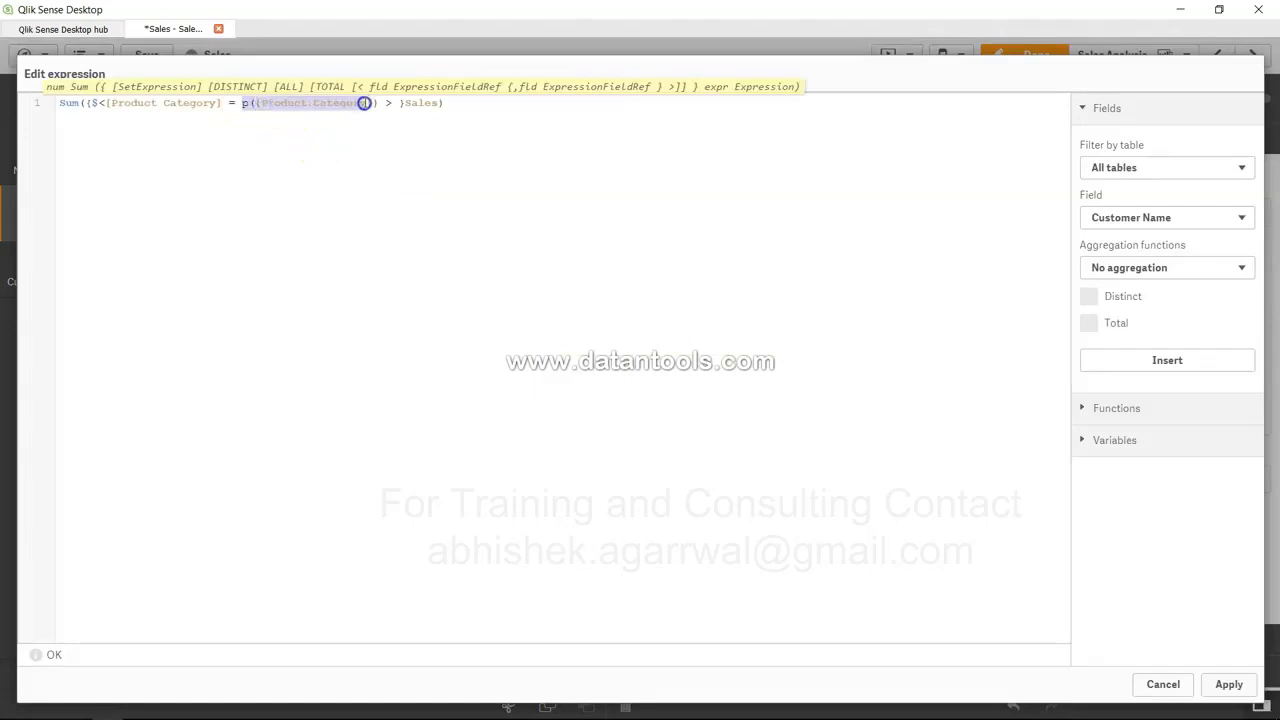
pyautogui.click(363, 103)
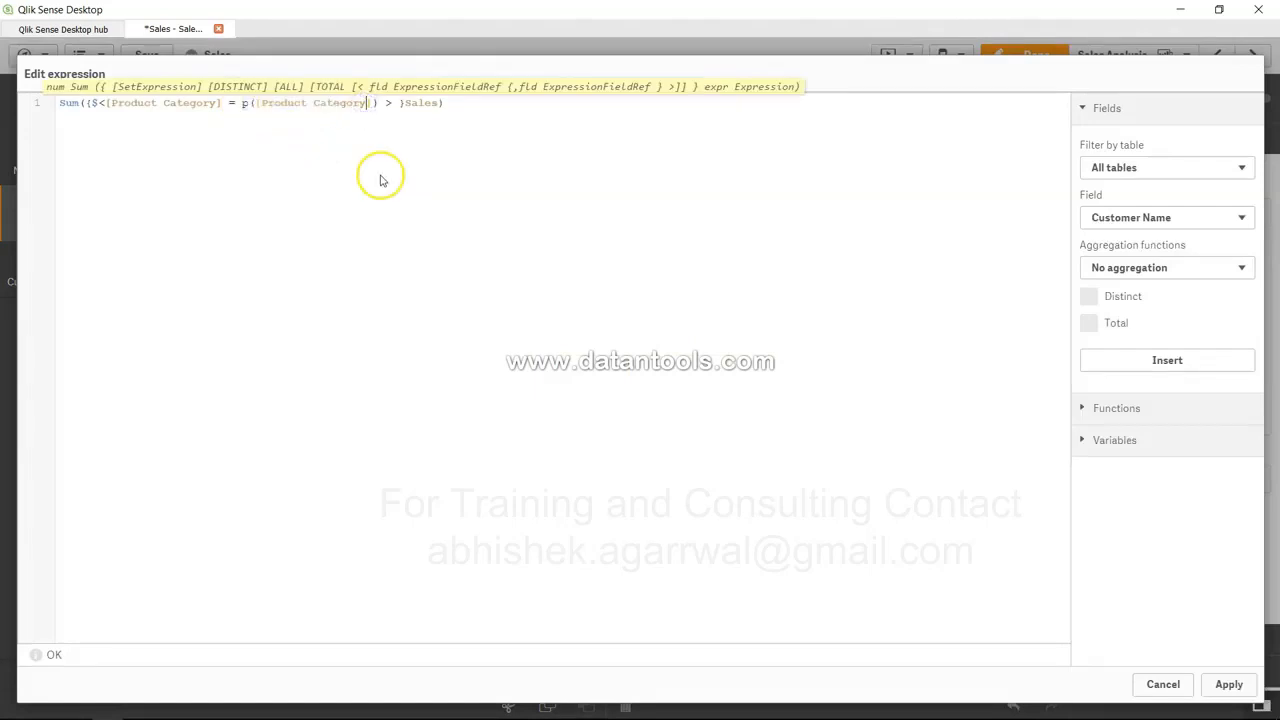
pyautogui.click(249, 107)
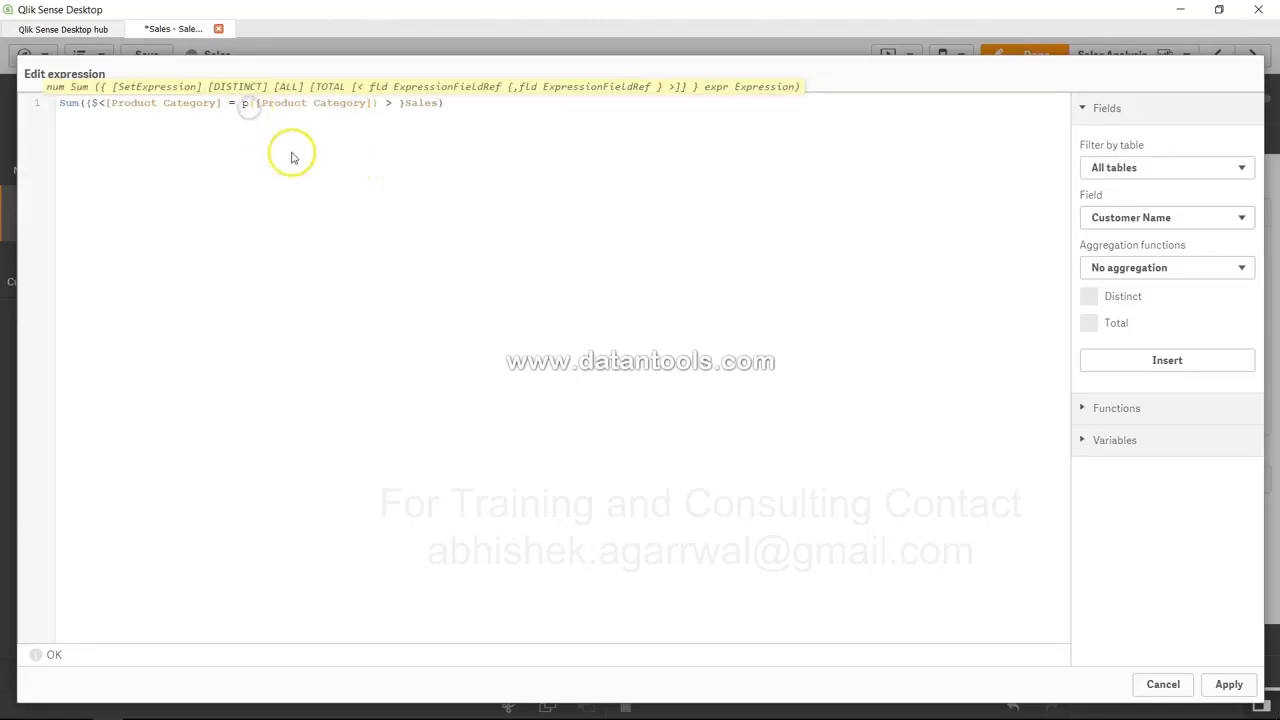
pyautogui.press('BackSpace')
pyautogui.hotkey('shift', 'Right')
pyautogui.hotkey('shift', 'Right')
pyautogui.hotkey('shift', 'Right')
pyautogui.hotkey('shift', 'Right')
pyautogui.hotkey('shift', 'Right')
pyautogui.hotkey('shift', 'Right')
pyautogui.hotkey('shift', 'Right')
pyautogui.hotkey('shift', 'Right')
pyautogui.hotkey('shift', 'Right')
pyautogui.hotkey('shift', 'Right')
pyautogui.hotkey('shift', 'Right')
pyautogui.hotkey('shift', 'Right')
pyautogui.hotkey('shift', 'Right')
pyautogui.hotkey('shift', 'Right')
pyautogui.hotkey('shift', 'Right')
pyautogui.hotkey('shift', 'Right')
pyautogui.hotkey('shift', 'Right')
pyautogui.hotkey('shift', 'Right')
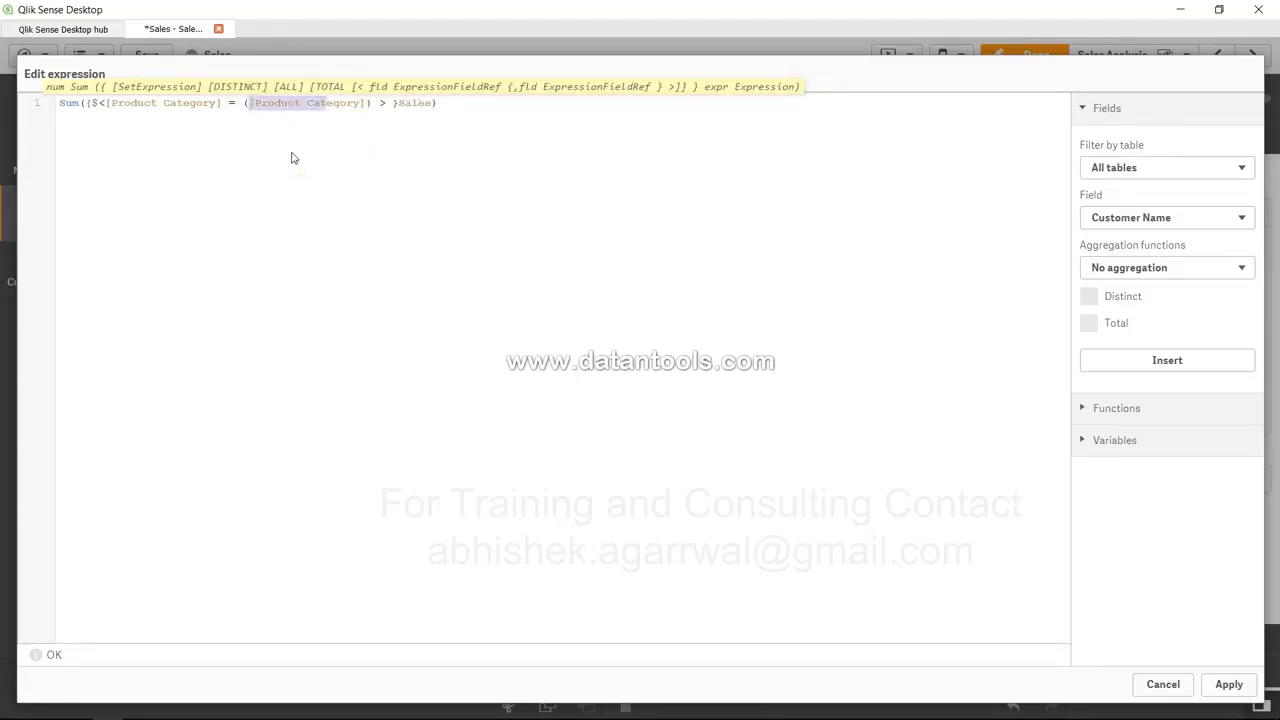
pyautogui.hotkey('shift', 'Right')
pyautogui.press('BackSpace')
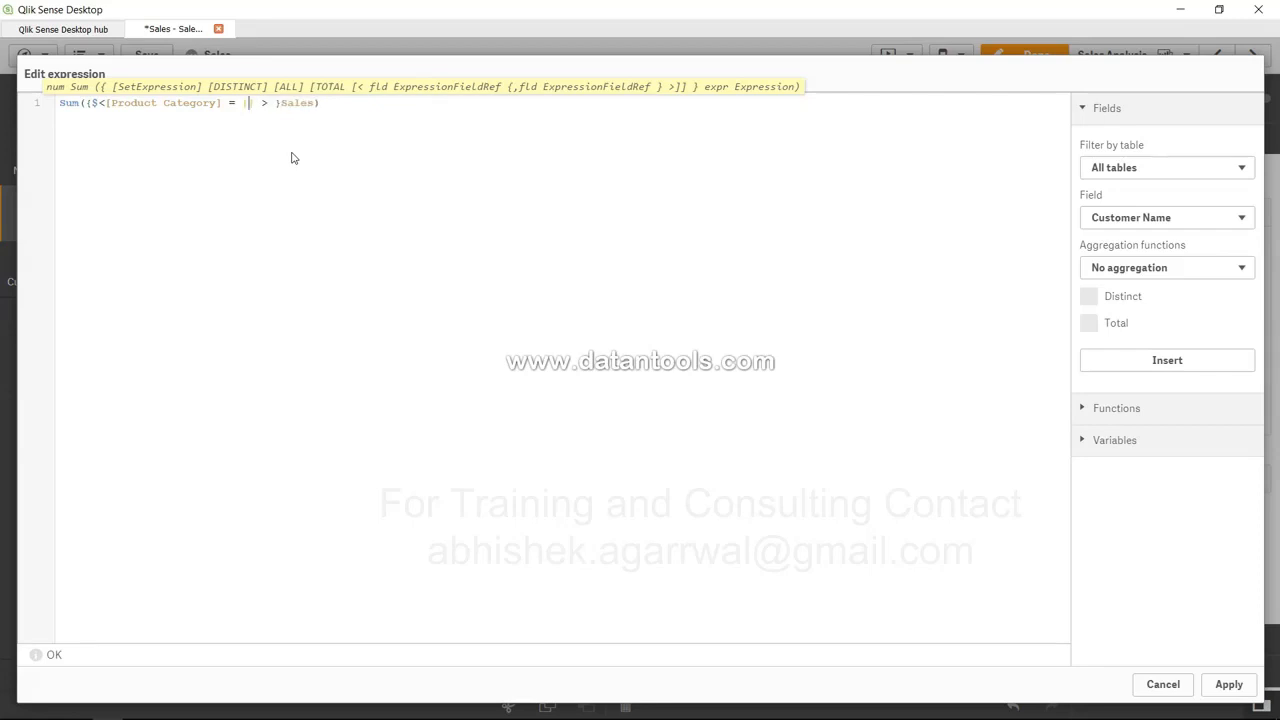
# Enter the wildcard value "*Air" in double quotes inside the modifier's braces
pyautogui.write('"')
pyautogui.write('*')
pyautogui.write('Air"')
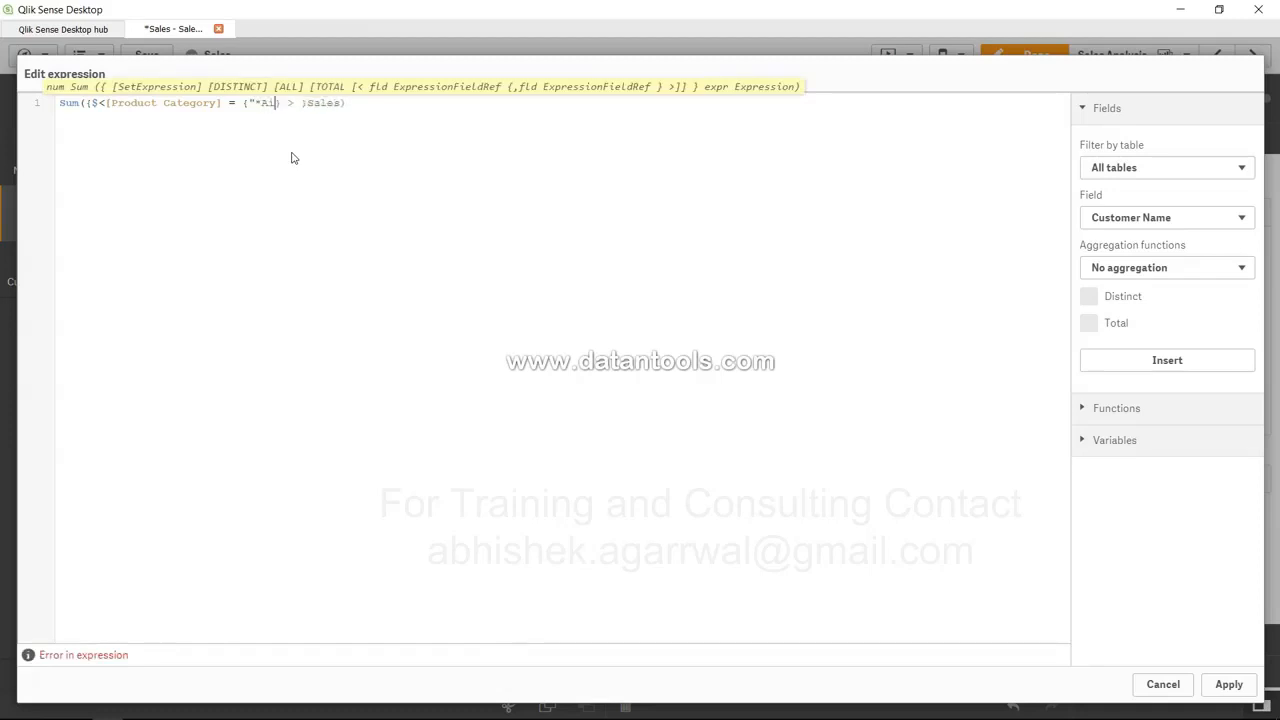
pyautogui.click(258, 103)
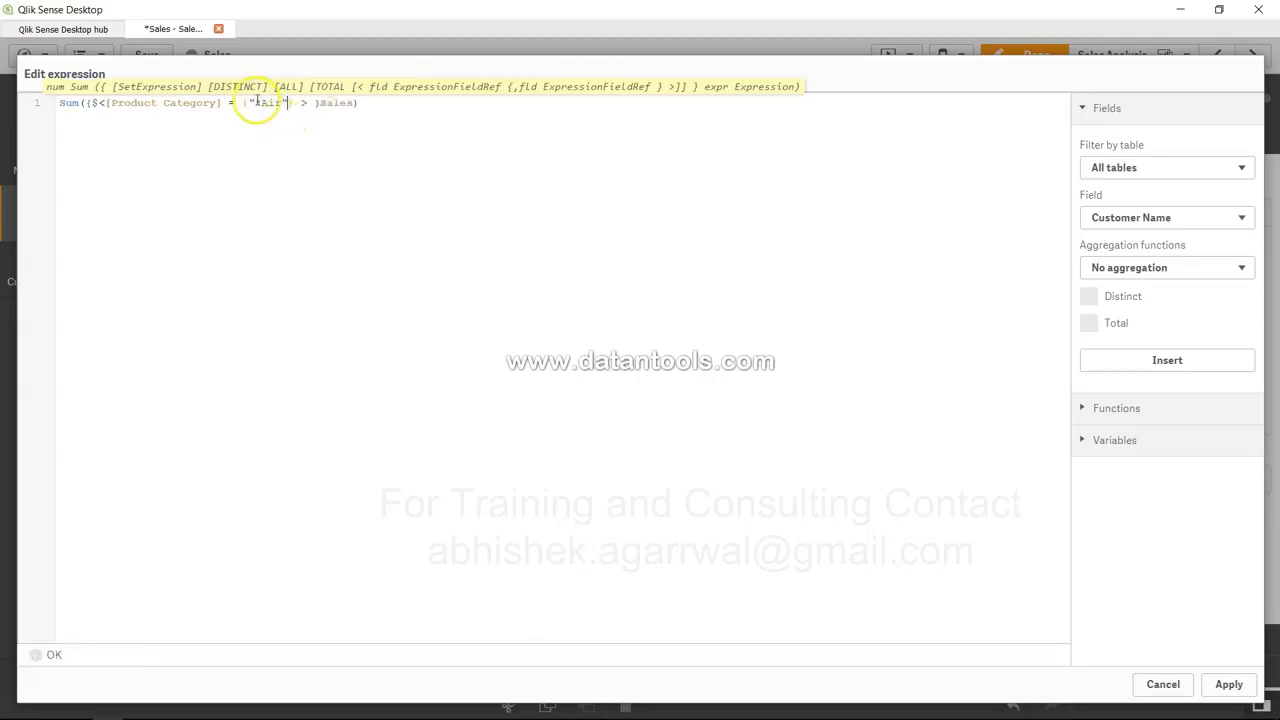
pyautogui.press('BackSpace')
pyautogui.moveTo(264, 103); pyautogui.dragTo(257, 104)
pyautogui.click(273, 104)
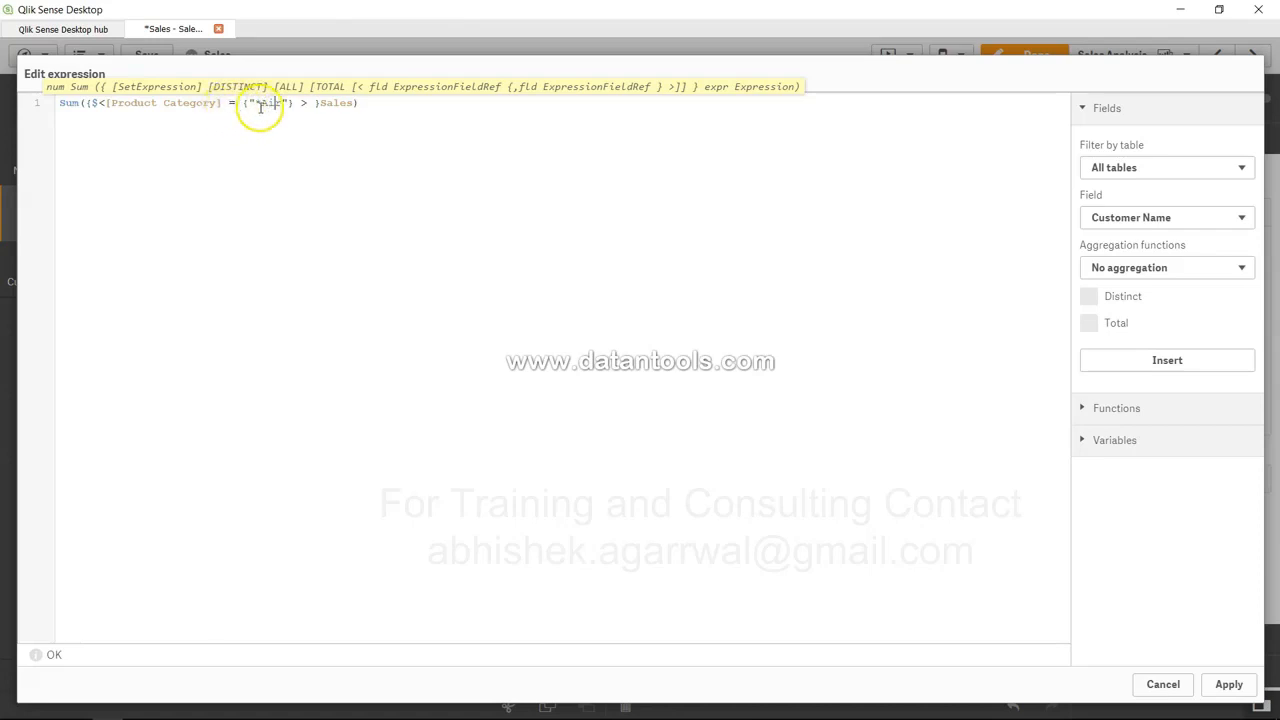
pyautogui.doubleClick(261, 104)
# Replace the [Product Category] field before the equals sign with [Ship Mode] and apply the expression to the KPI
pyautogui.moveTo(221, 104); pyautogui.dragTo(104, 104)
pyautogui.write('Ship')
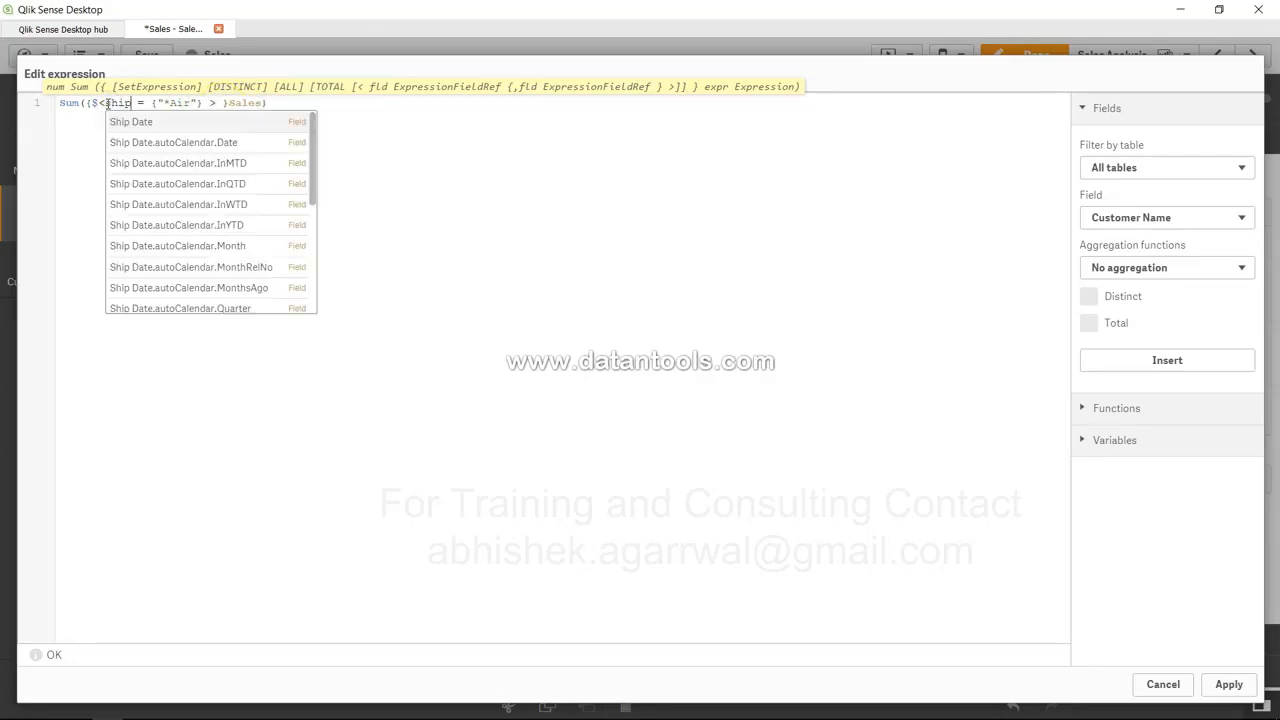
pyautogui.scroll(-2, 157, 180)
pyautogui.click(157, 180)
pyautogui.moveTo(297, 103); pyautogui.dragTo(117, 105)
pyautogui.press('BackSpace')
pyautogui.press('BackSpace')
pyautogui.press('BackSpace')
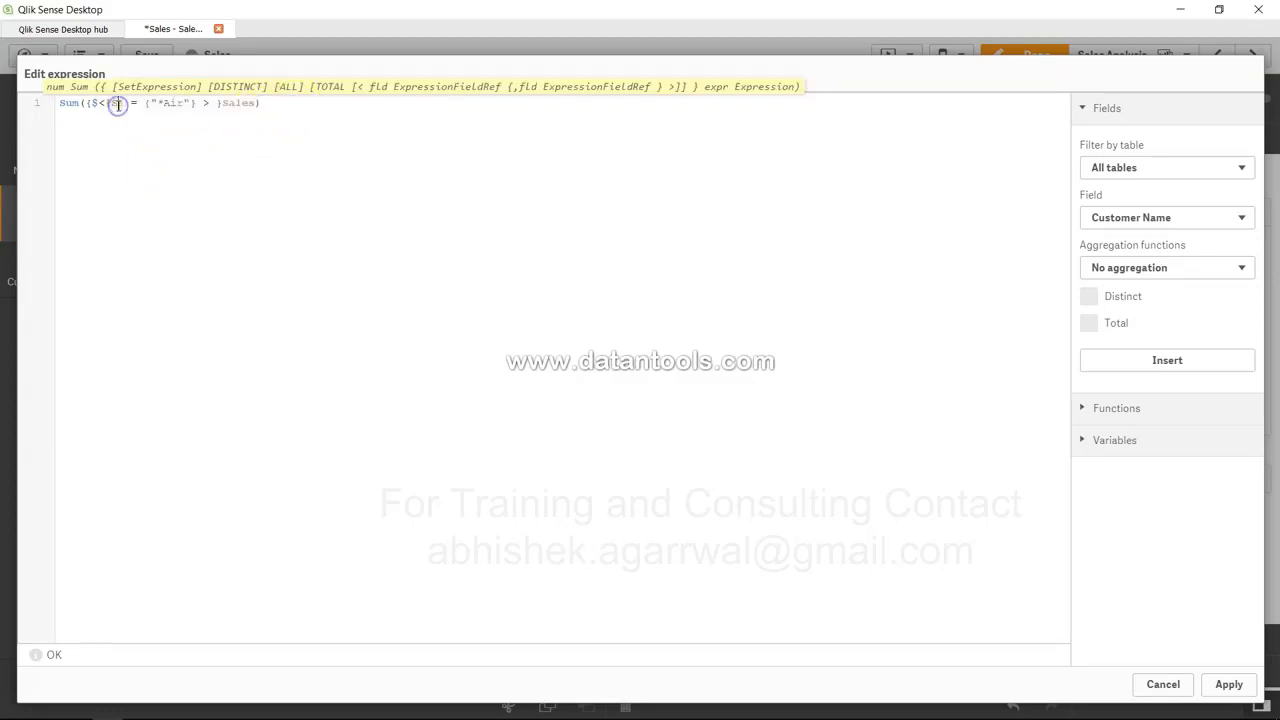
pyautogui.write('ship')
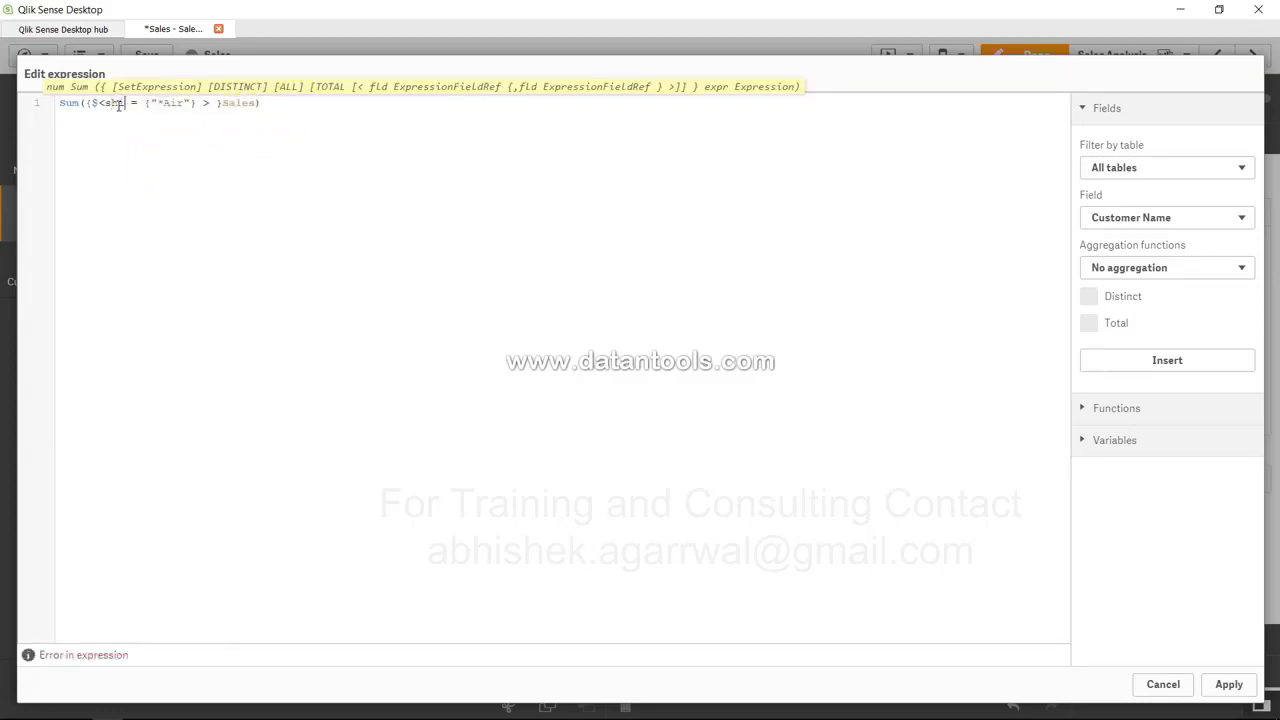
pyautogui.press('Down')
pyautogui.press('Down')
pyautogui.press('Down')
pyautogui.press('Down')
pyautogui.press('Down')
pyautogui.press('Down')
pyautogui.press('Down')
pyautogui.press('Down')
pyautogui.press('Down')
pyautogui.press('Down')
pyautogui.press('Down')
pyautogui.press('Down')
pyautogui.press('Down')
pyautogui.press('Down')
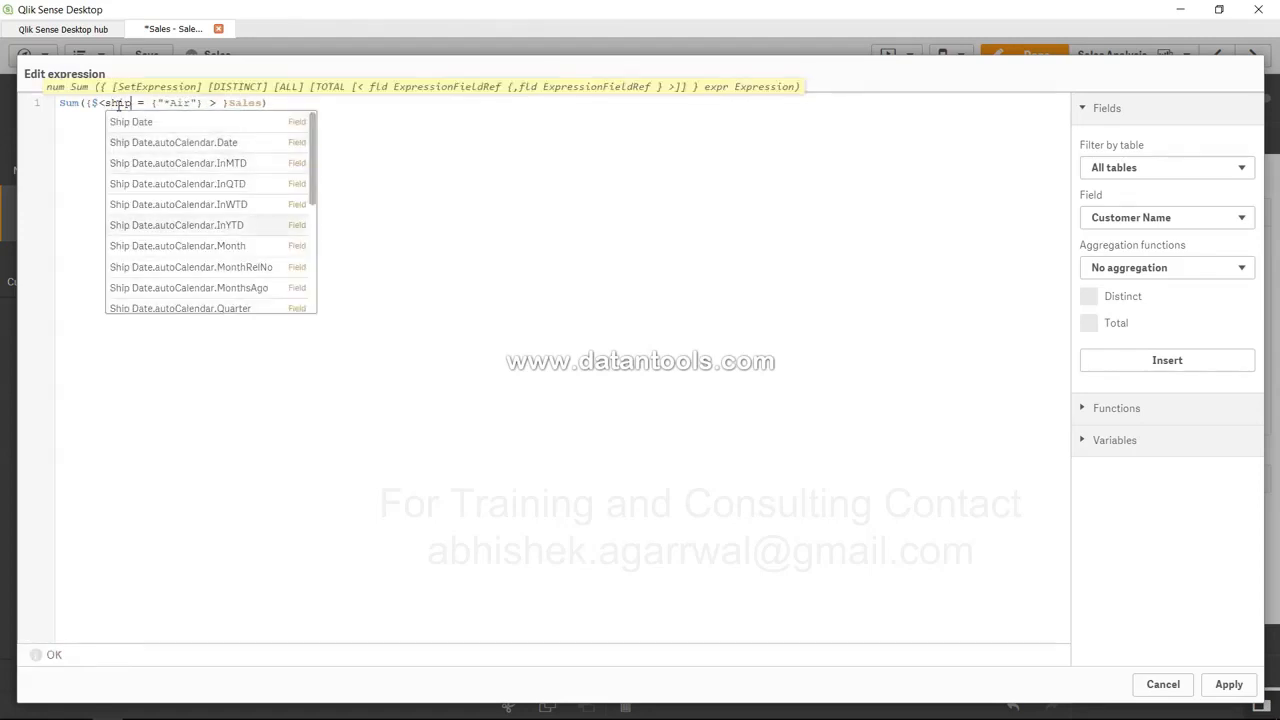
pyautogui.press('Up')
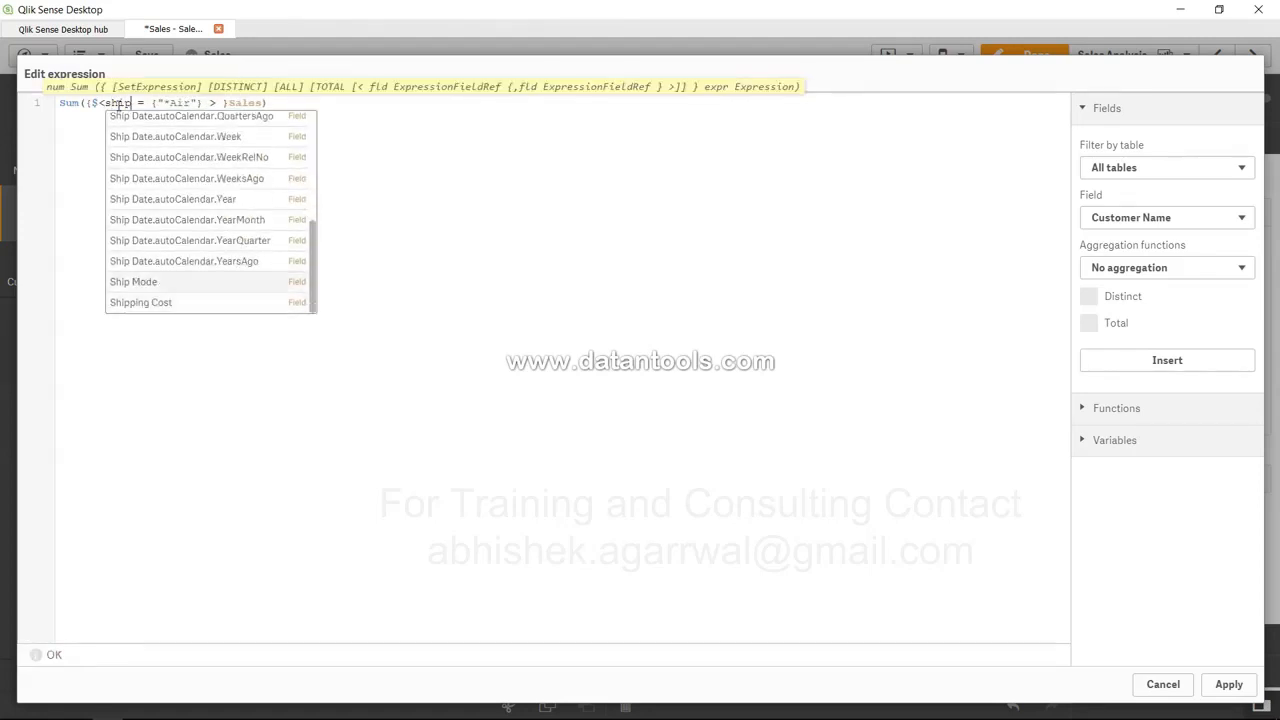
pyautogui.press('Return')
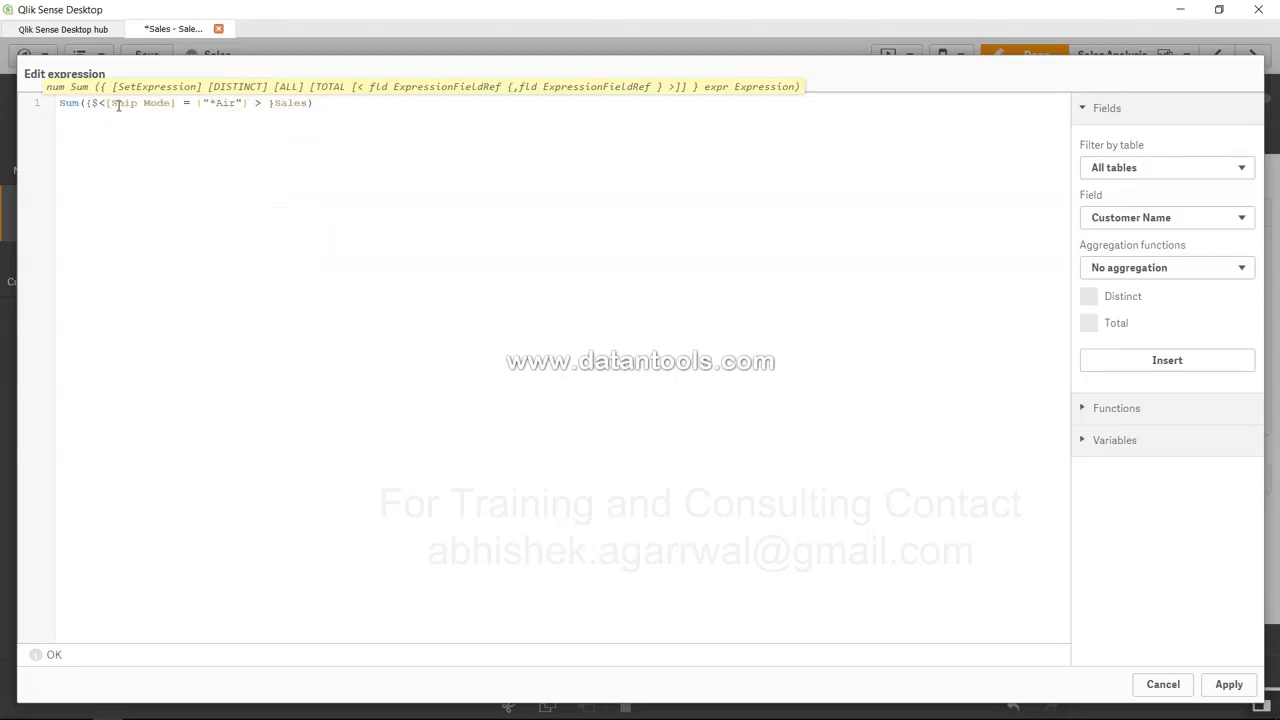
pyautogui.moveTo(215, 104); pyautogui.dragTo(232, 103)
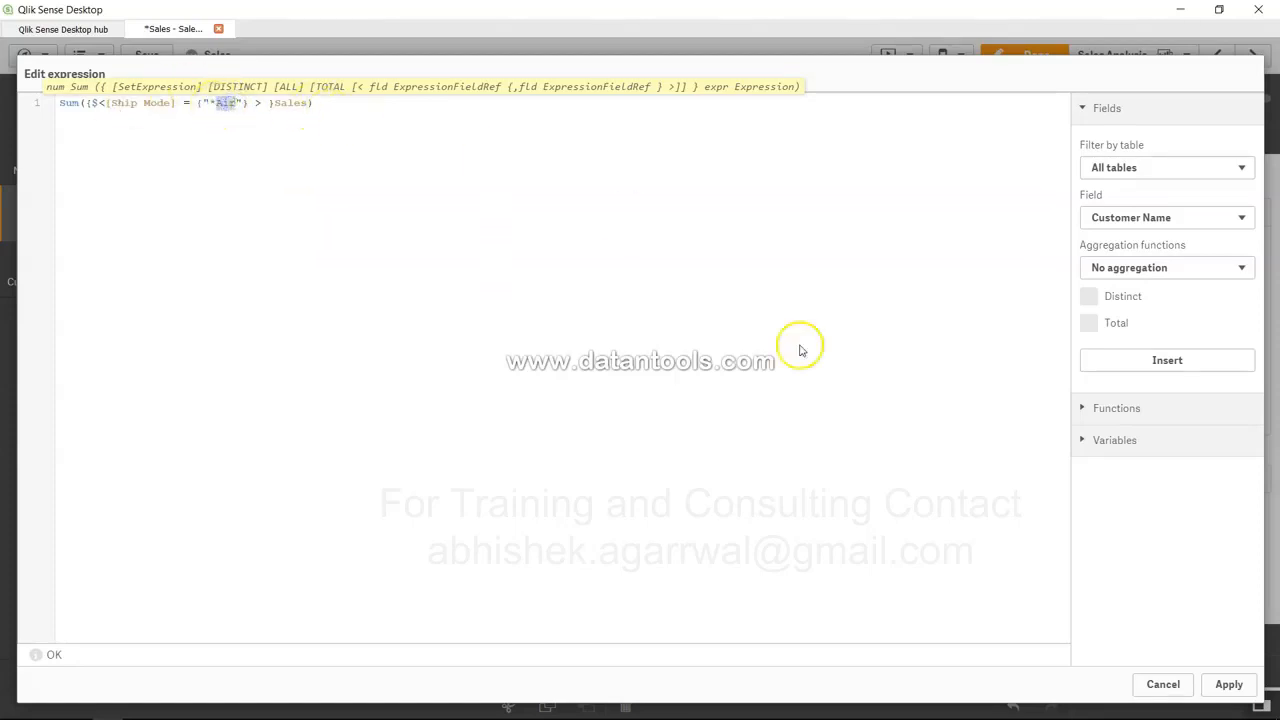
pyautogui.click(1229, 684)
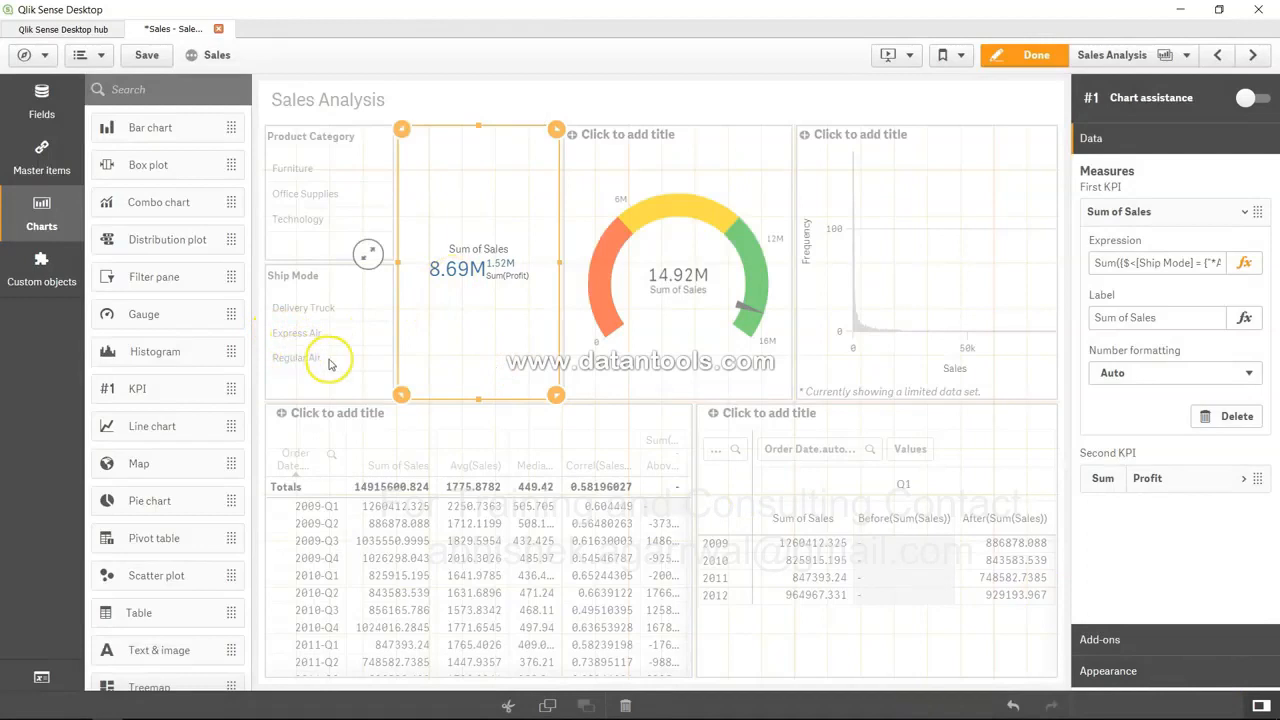
# Reopen the first measure's expression and replace *Air with ??? delivery inside the double quotes
pyautogui.click(1244, 262)
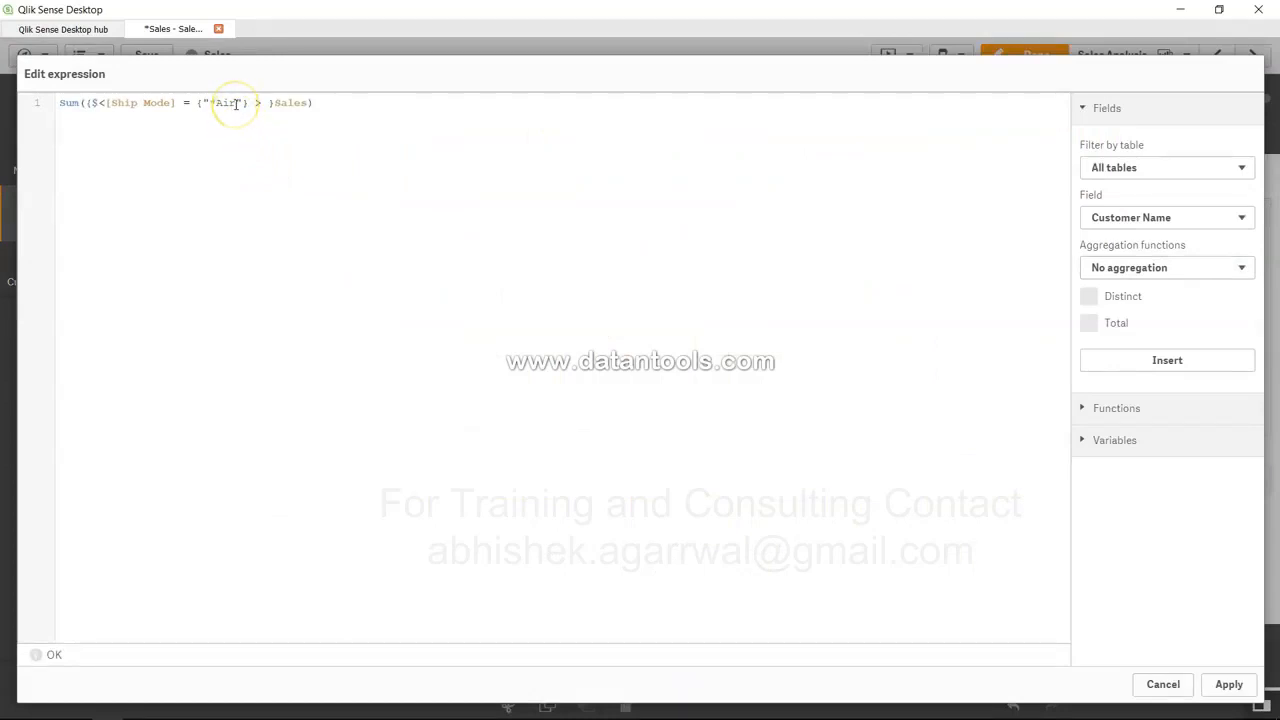
pyautogui.moveTo(237, 104); pyautogui.dragTo(207, 105)
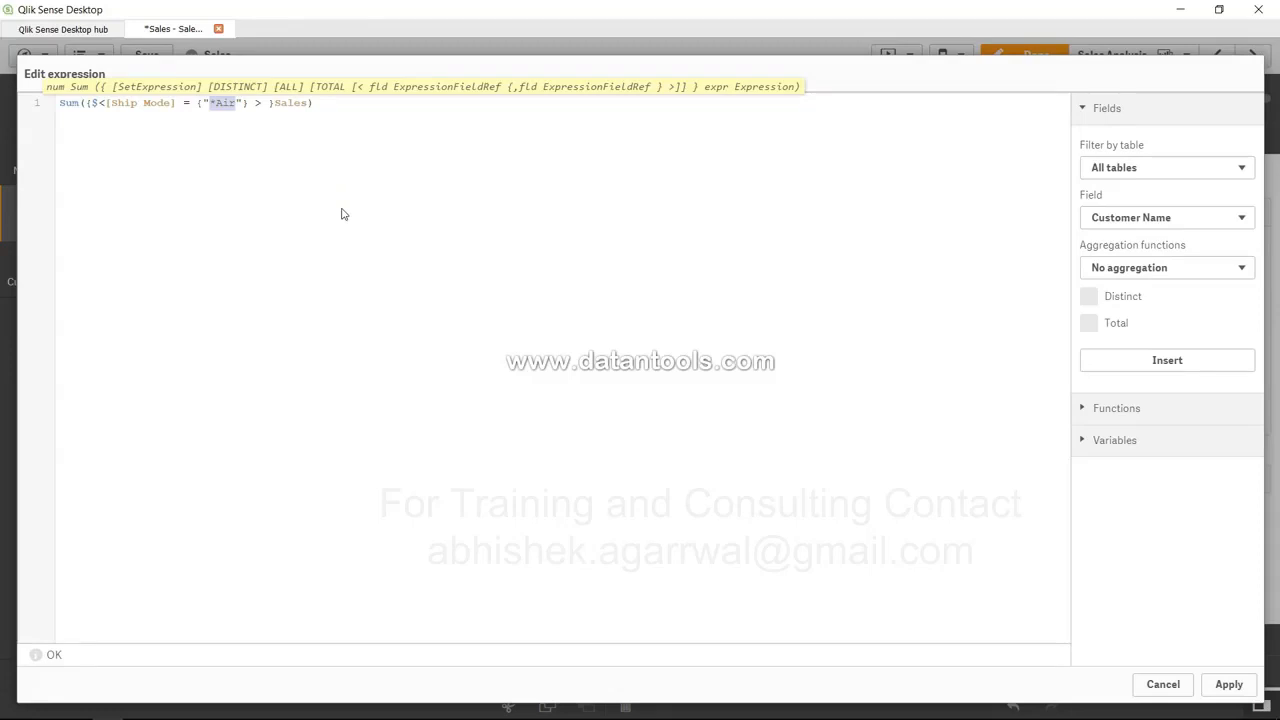
pyautogui.write('??')
pyautogui.press('BackSpace')
pyautogui.write('?? delivery')
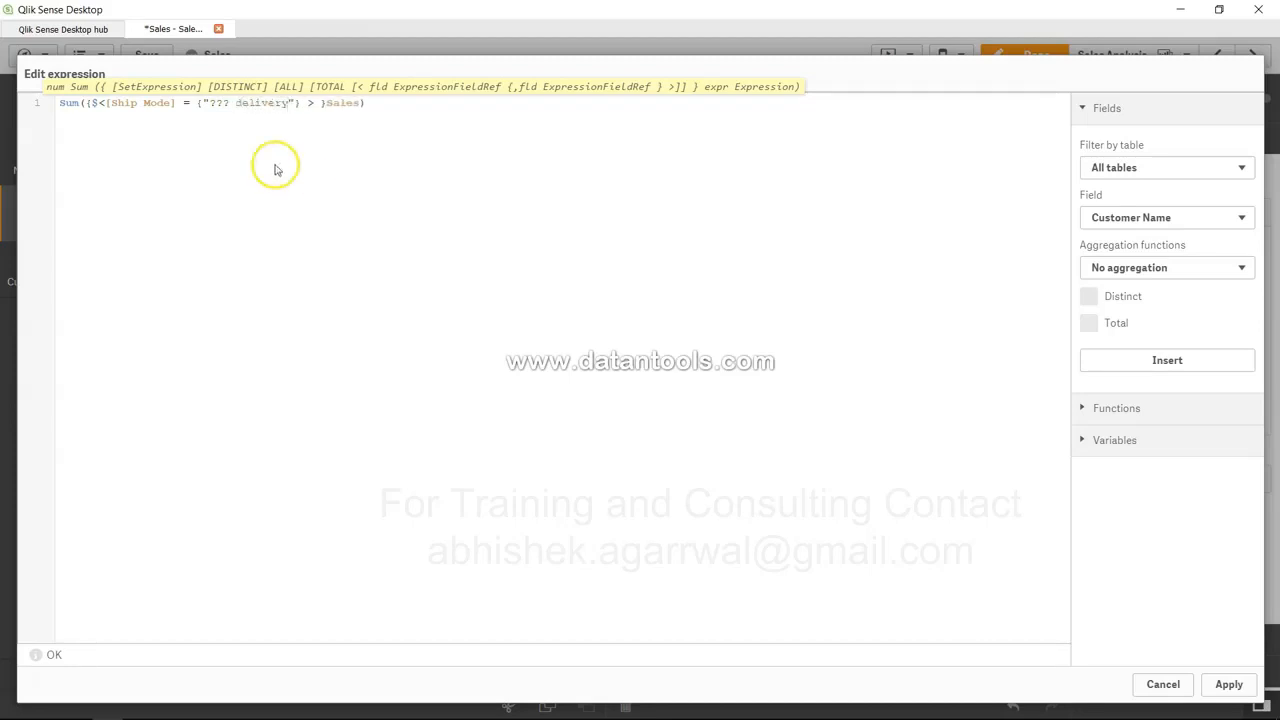
# Examine the question-mark wildcards and the word delivery in the modifier's quoted value
pyautogui.doubleClick(219, 103)
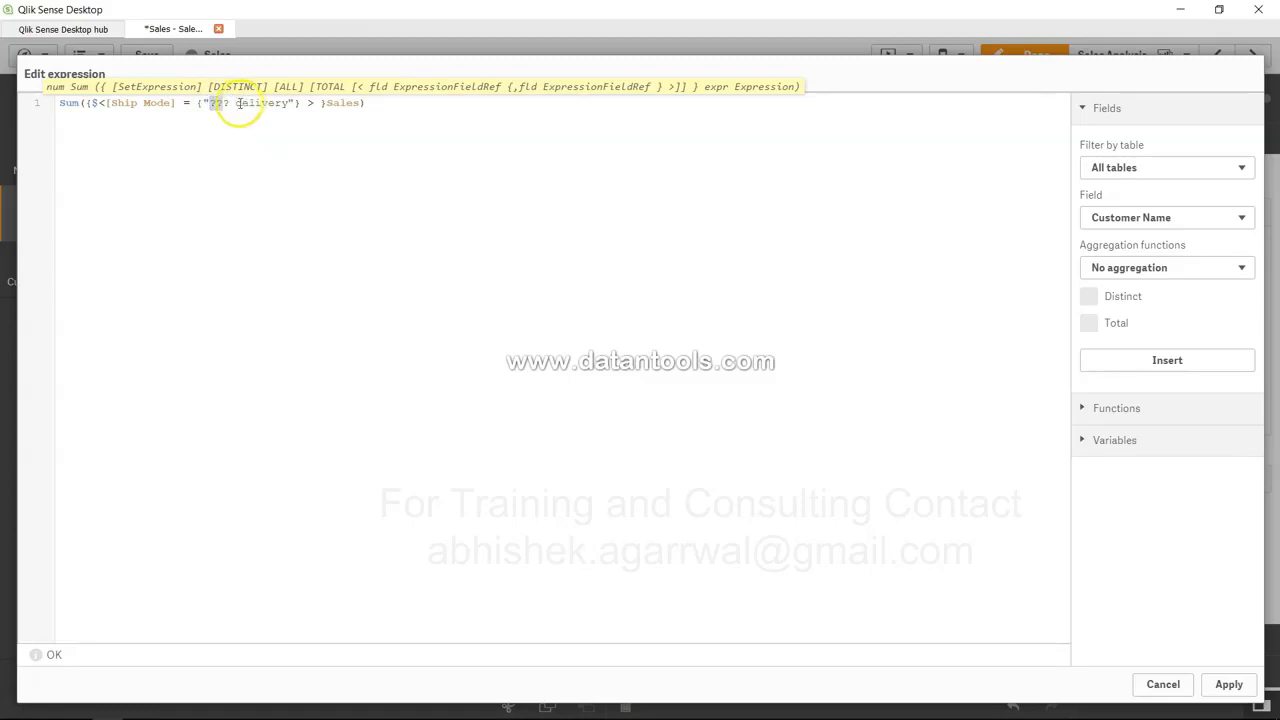
pyautogui.click(222, 103)
pyautogui.moveTo(207, 103); pyautogui.dragTo(266, 103)
pyautogui.click(266, 103)
pyautogui.click(293, 103)
pyautogui.press('Left')
pyautogui.press('Left')
pyautogui.press('Left')
pyautogui.press('Left')
pyautogui.press('Left')
pyautogui.press('Right')
pyautogui.press('Right')
pyautogui.press('Right')
pyautogui.press('Right')
pyautogui.press('Right')
# Replace the [Ship Mode] field in the set modifier with Sales
pyautogui.click(177, 104)
pyautogui.press('BackSpace')
pyautogui.press('BackSpace')
pyautogui.press('BackSpace')
pyautogui.press('BackSpace')
pyautogui.press('BackSpace')
pyautogui.press('BackSpace')
pyautogui.press('BackSpace')
pyautogui.press('BackSpace')
pyautogui.press('BackSpace')
pyautogui.press('BackSpace')
pyautogui.press('BackSpace')
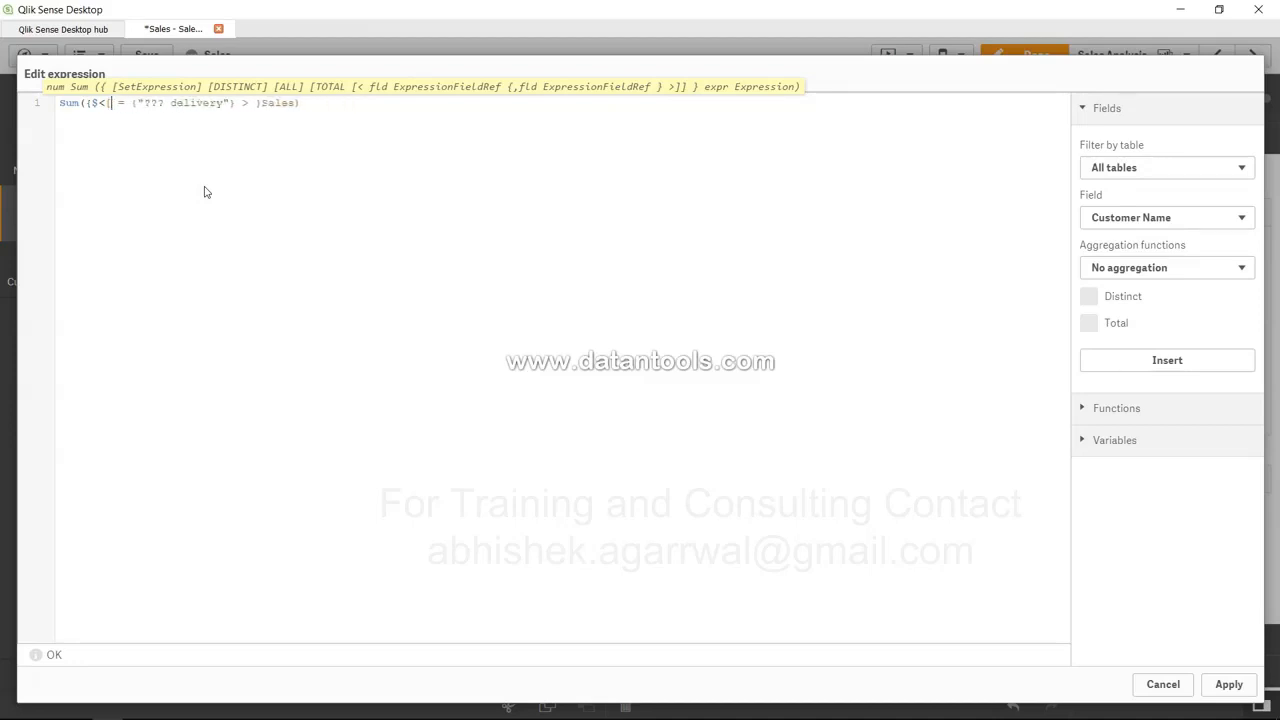
pyautogui.write('Sales')
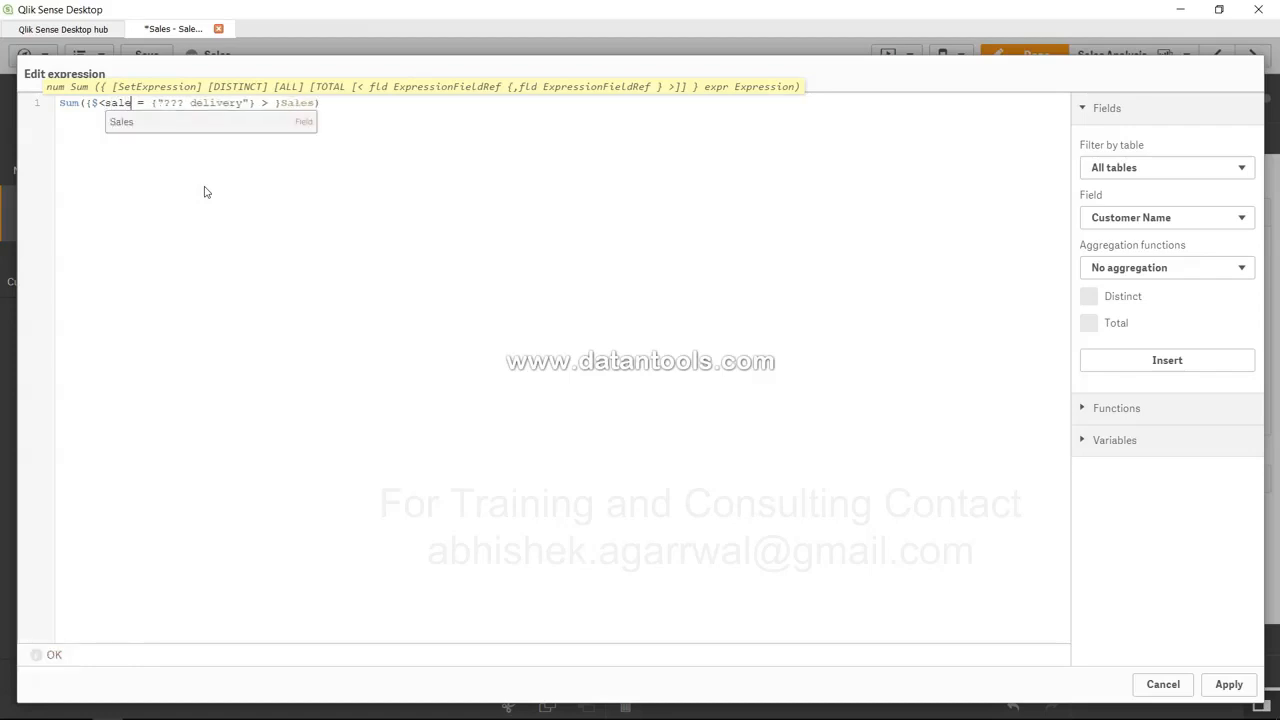
# Replace the ??? delivery value with >1000 inside the double quotes and apply the expression to the KPI
pyautogui.click(168, 107)
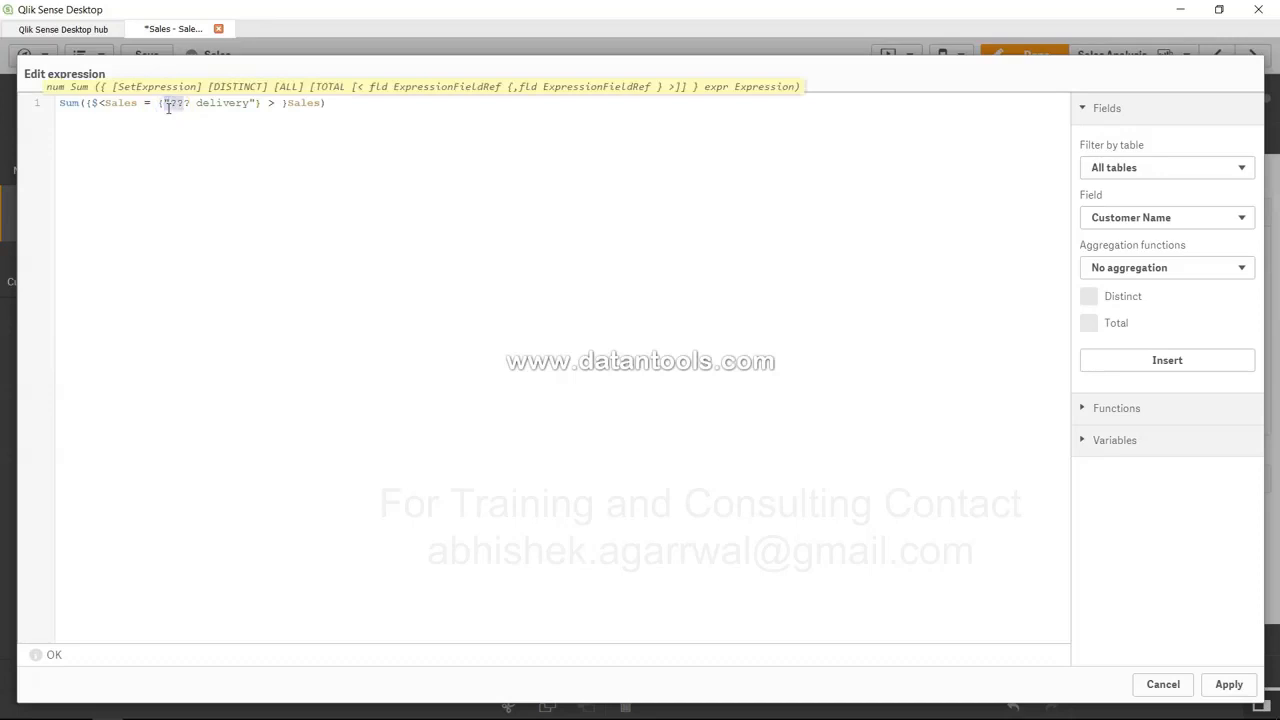
pyautogui.hotkey('shift', 'Right')
pyautogui.hotkey('shift', 'Right')
pyautogui.hotkey('shift', 'Right')
pyautogui.hotkey('shift', 'Right')
pyautogui.hotkey('shift', 'Right')
pyautogui.hotkey('shift', 'Right')
pyautogui.hotkey('shift', 'Right')
pyautogui.hotkey('shift', 'Right')
pyautogui.hotkey('shift', 'Right')
pyautogui.hotkey('shift', 'Right')
pyautogui.hotkey('shift', 'Right')
pyautogui.hotkey('shift', 'Right')
pyautogui.write('?')
pyautogui.write('1000')
pyautogui.click(194, 129)
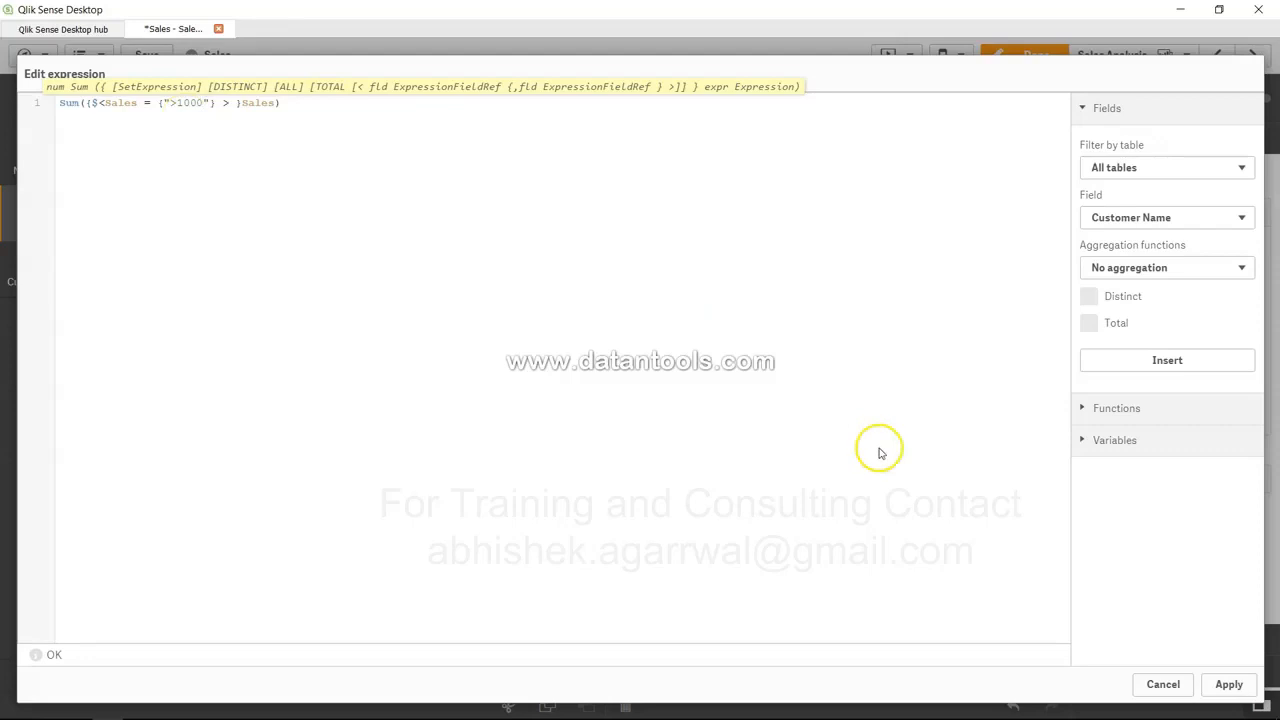
pyautogui.click(1229, 685)
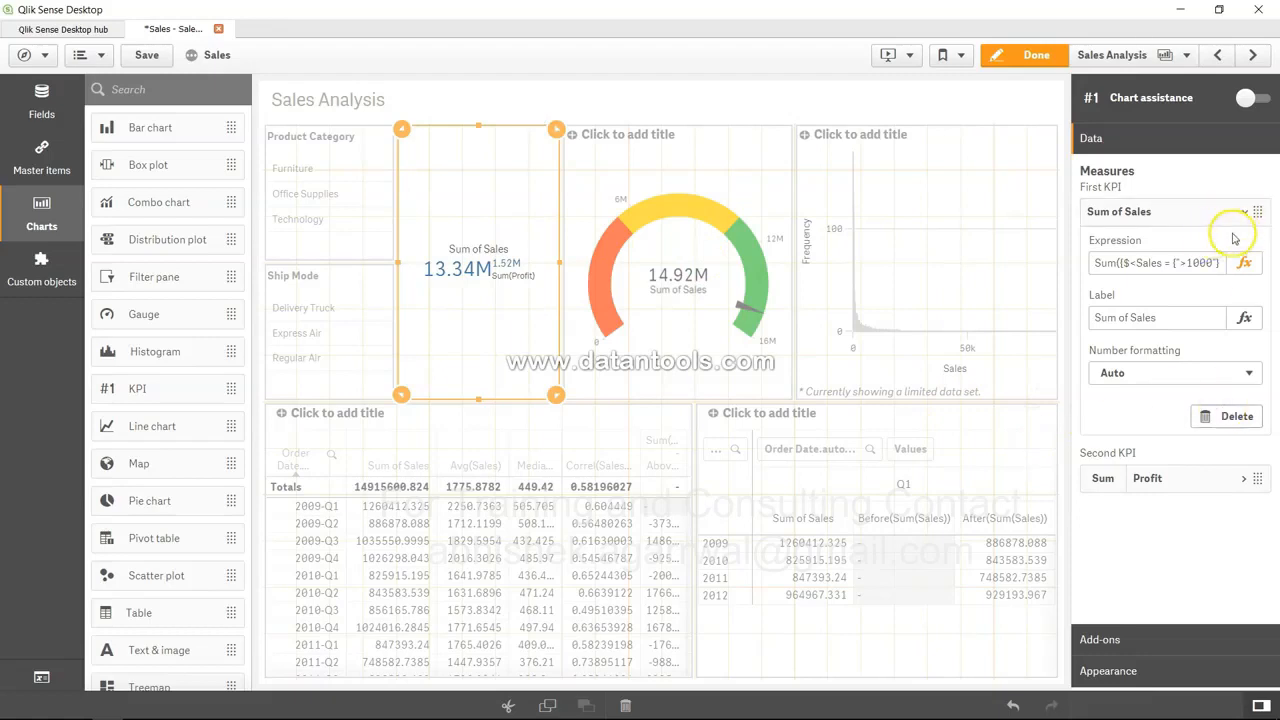
# Change the Sales search value in the first measure's set modifier to >10000 and apply the expression
pyautogui.click(1243, 263)
pyautogui.click(204, 104)
pyautogui.write('0')
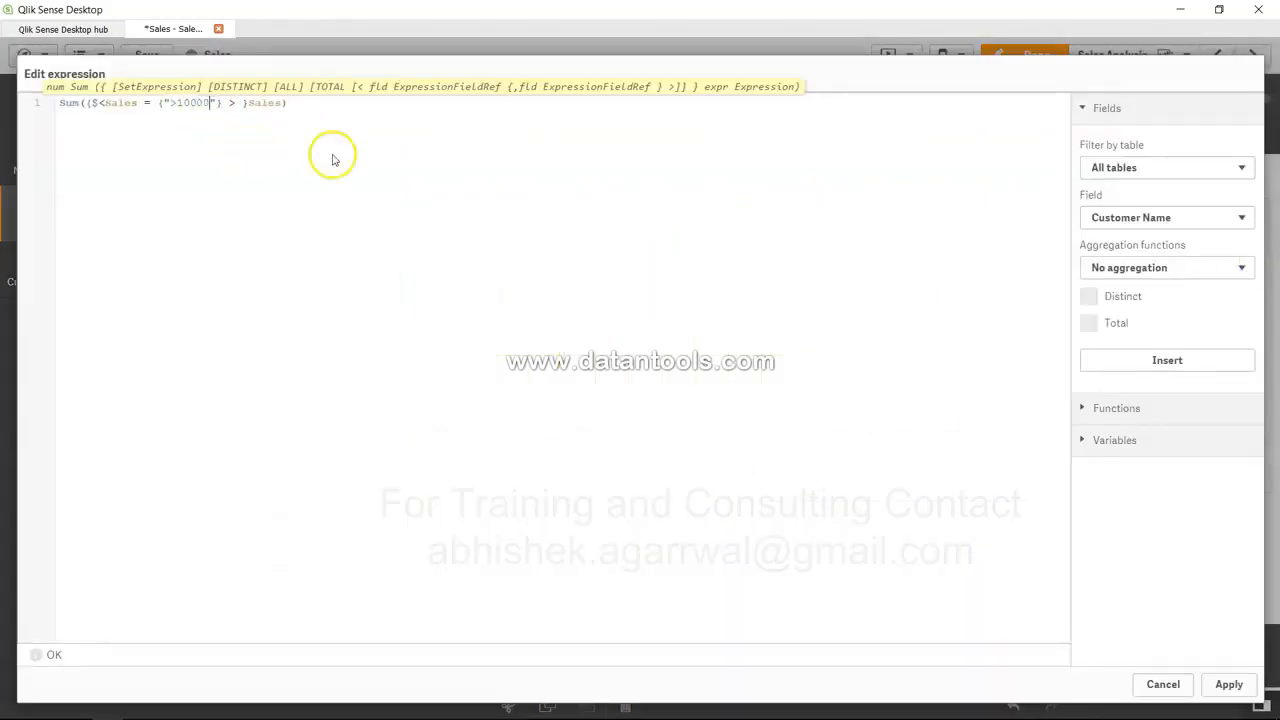
pyautogui.click(1229, 684)
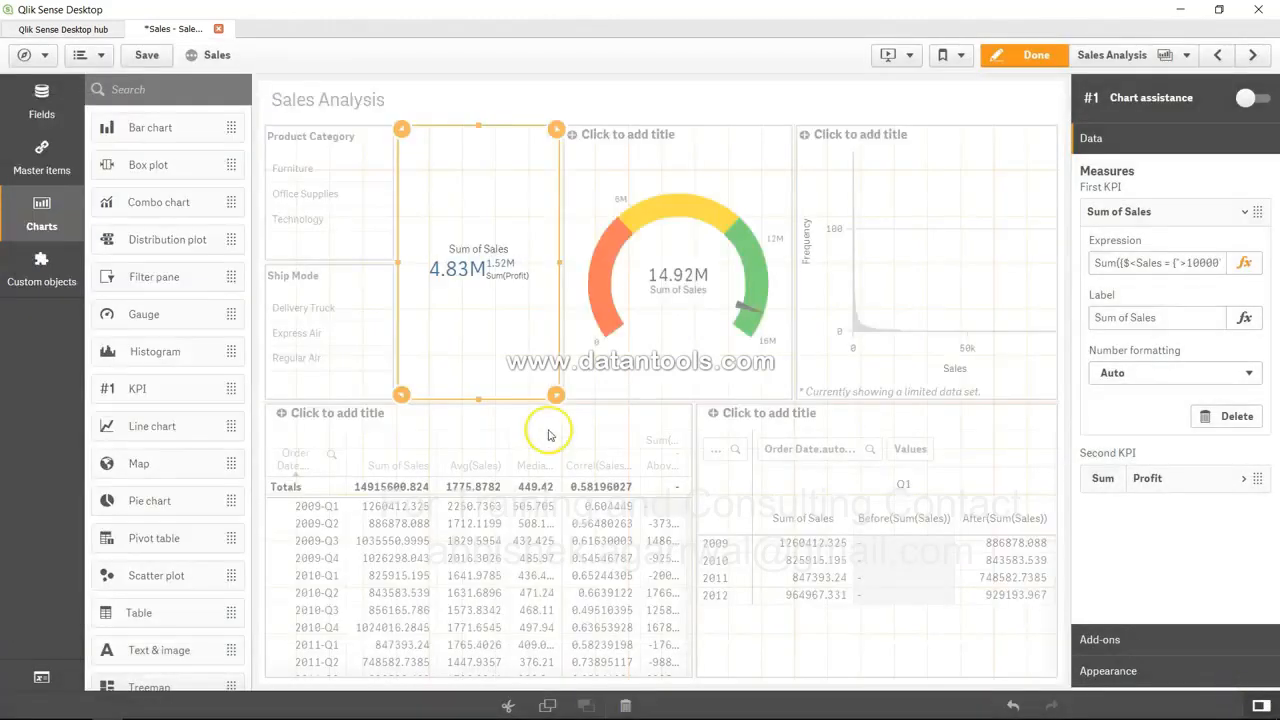
pyautogui.moveTo(450, 285)
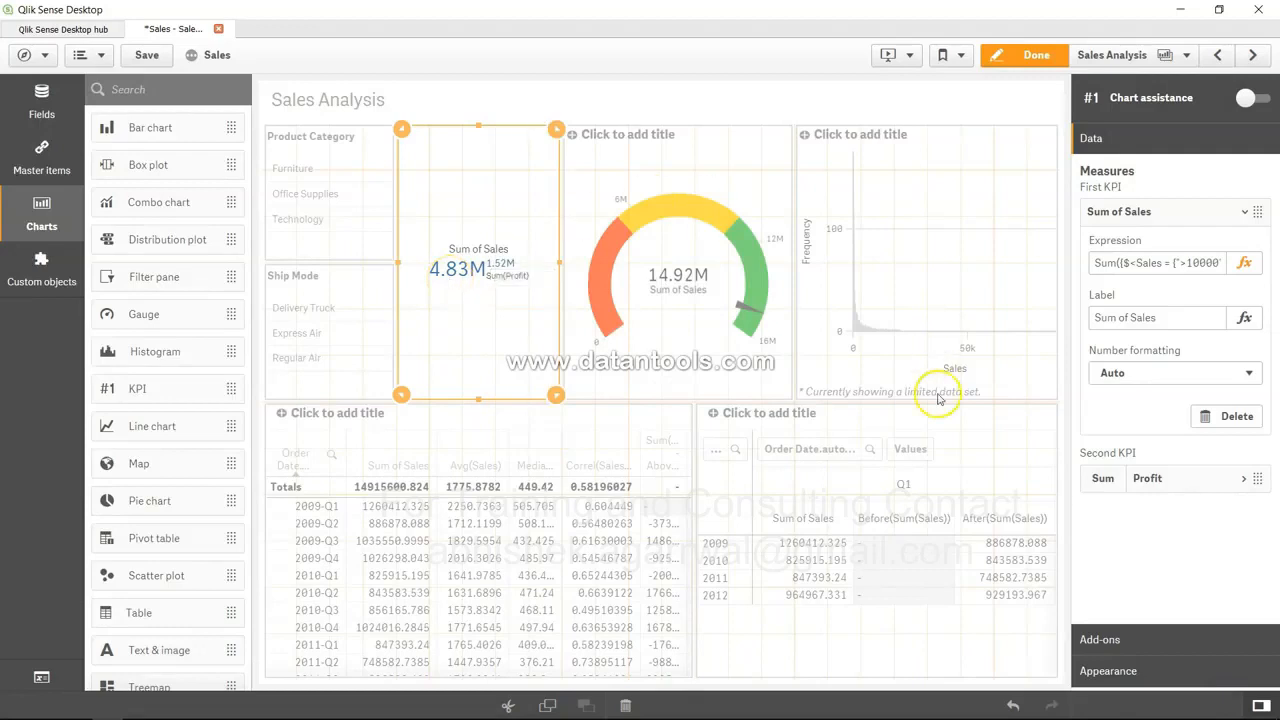
# Reopen the first measure's expression, change the Sales comparison to >=10000 and apply it to the KPI
pyautogui.doubleClick(1200, 262)
pyautogui.write('10000')
pyautogui.click(1245, 263)
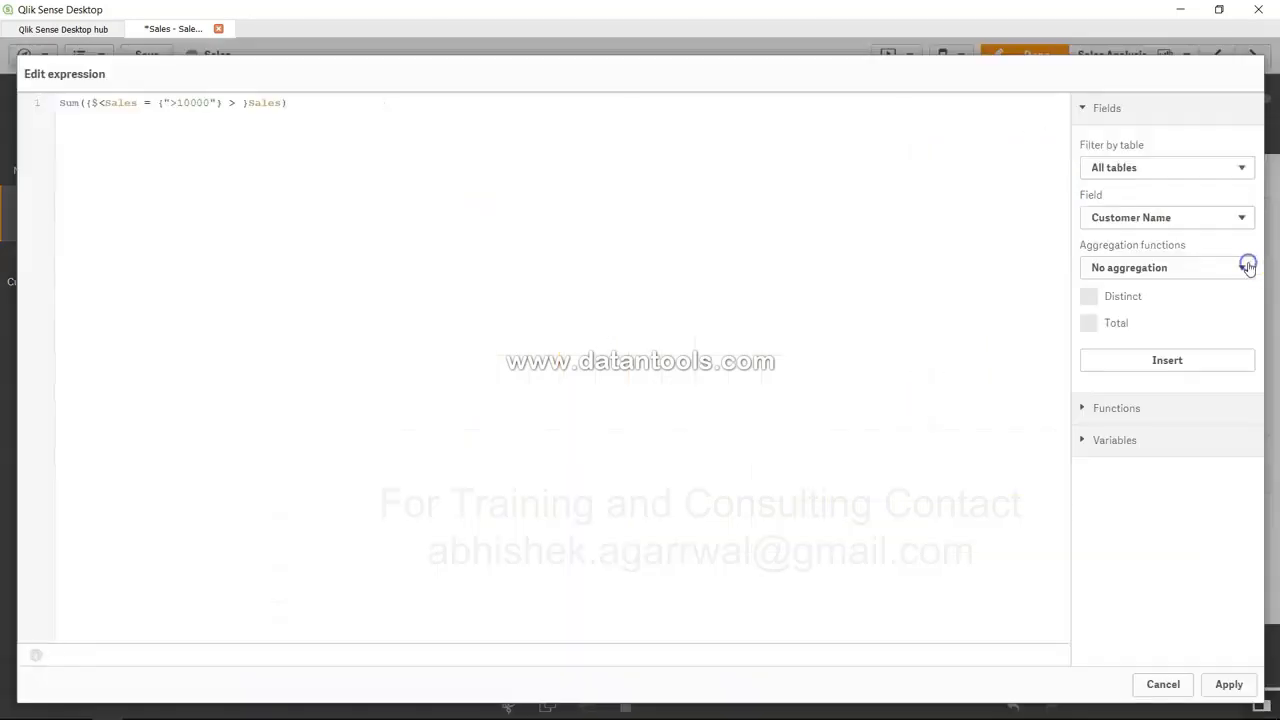
pyautogui.click(178, 103)
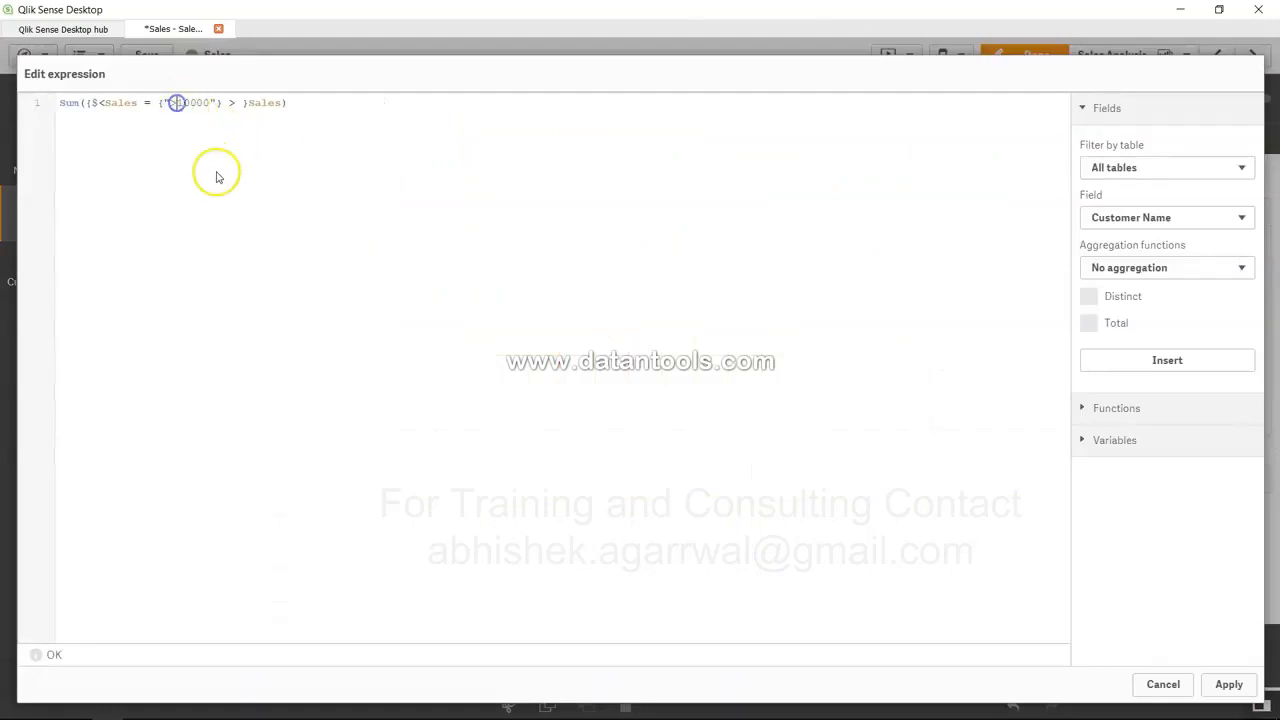
pyautogui.write('=')
pyautogui.click(188, 112)
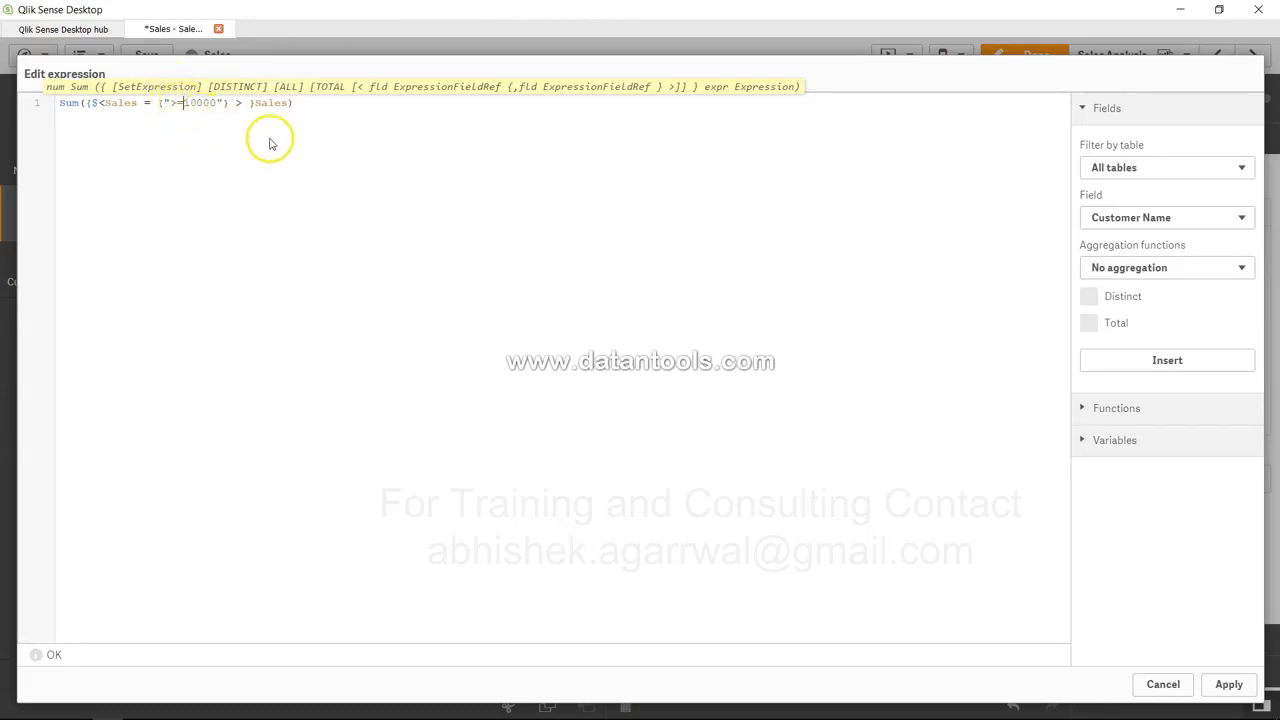
pyautogui.click(1228, 684)
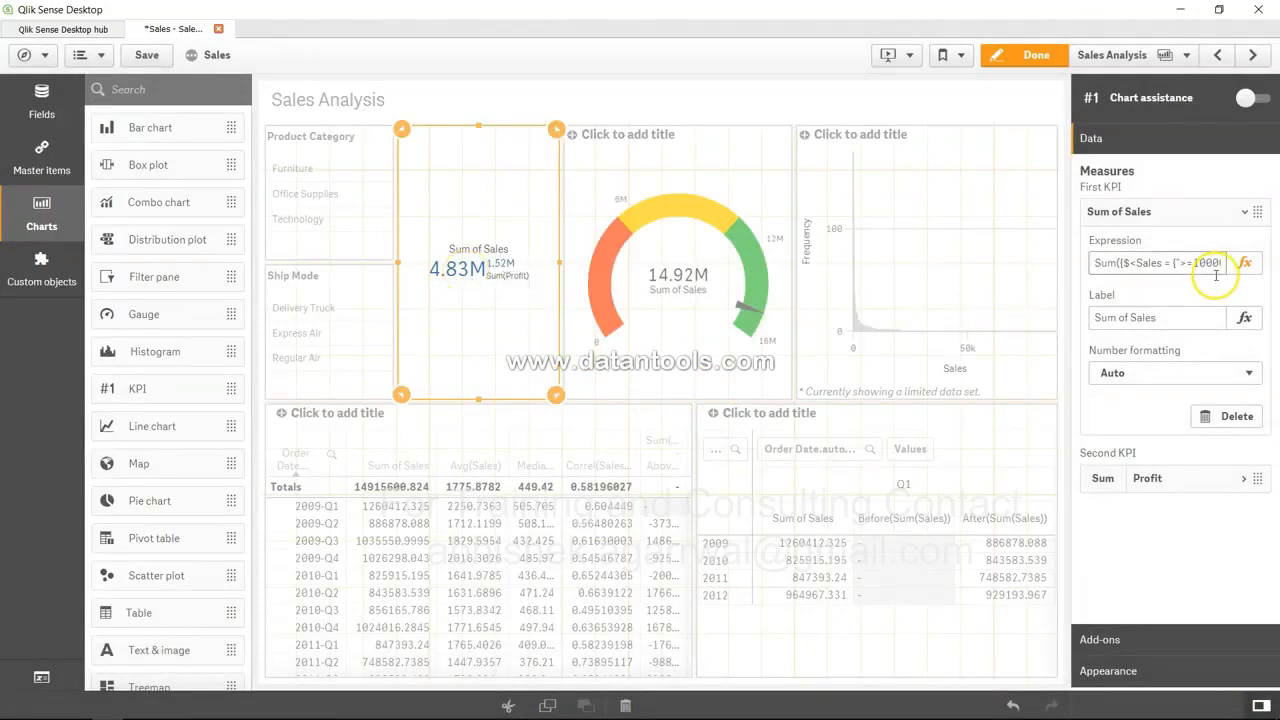
# Add the upper limit <=50000 after >=10000 inside the quoted Sales search and apply the expression
pyautogui.click(1246, 264)
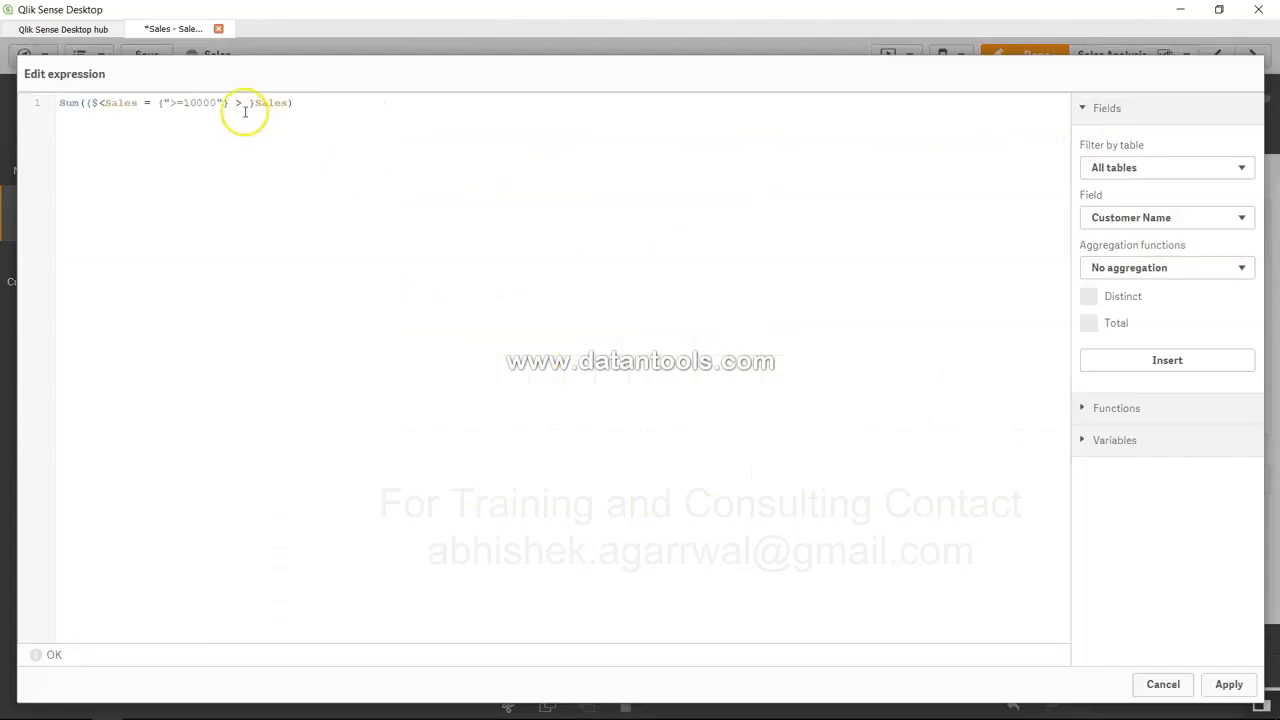
pyautogui.click(215, 103)
pyautogui.write('0')
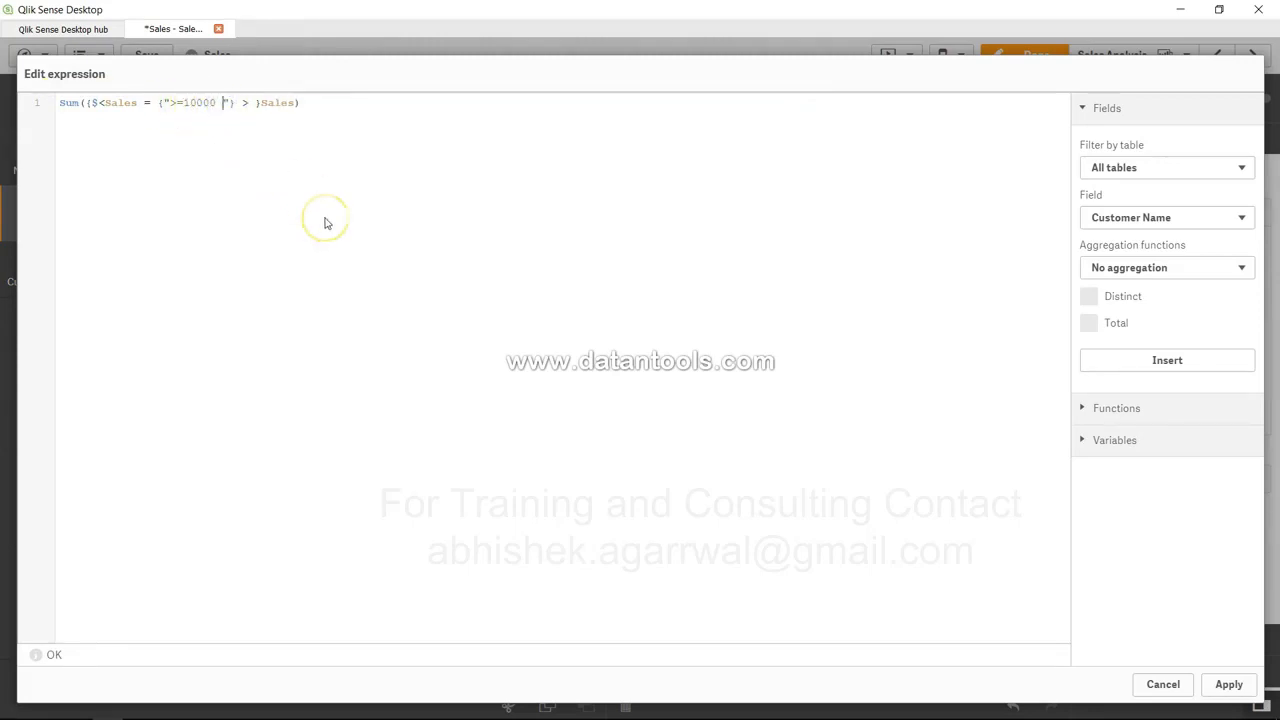
pyautogui.write('<=50000')
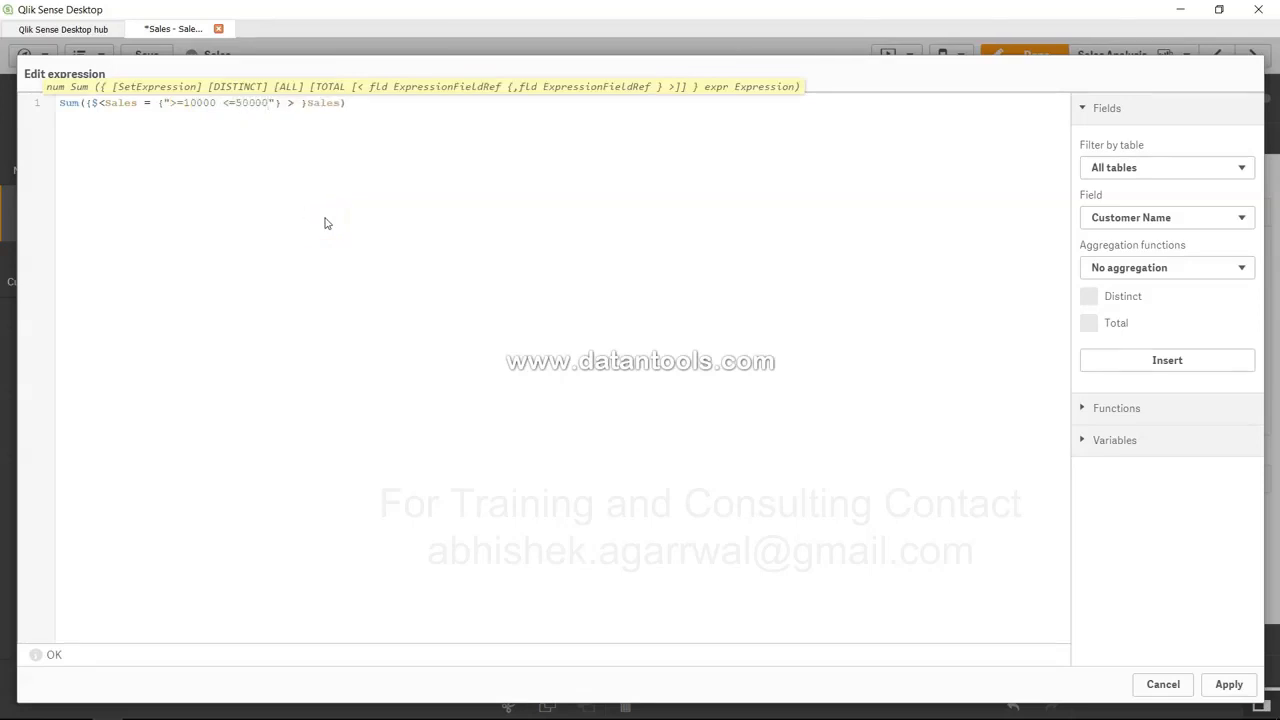
pyautogui.click(1229, 684)
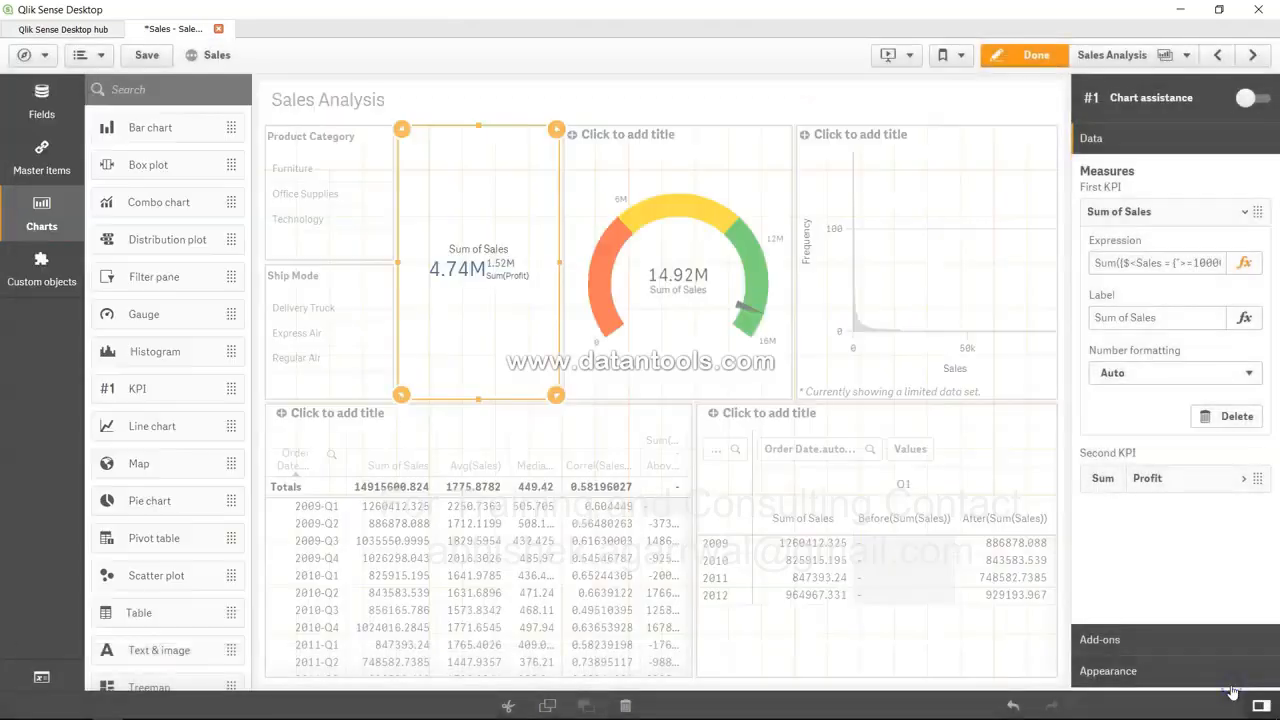
pyautogui.moveTo(457, 306)
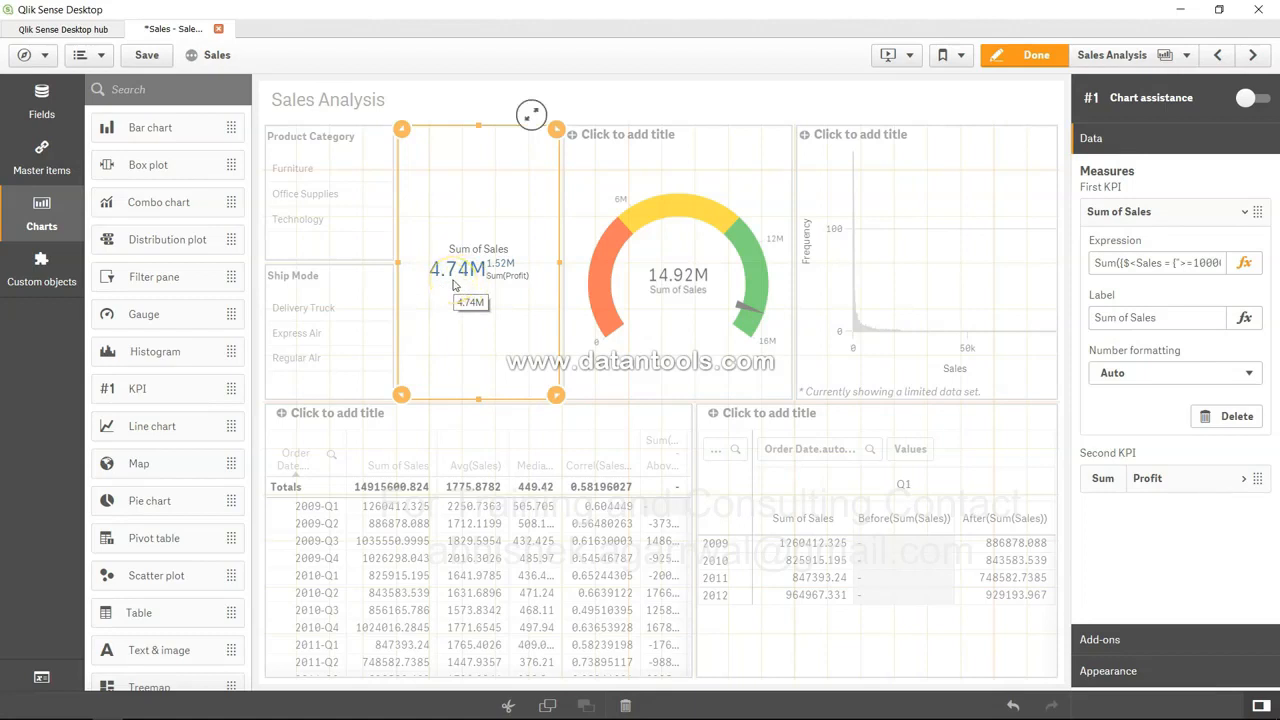
# Reopen the first measure's expression and examine the quoted >=10000 <=50000 range condition
pyautogui.click(1244, 262)
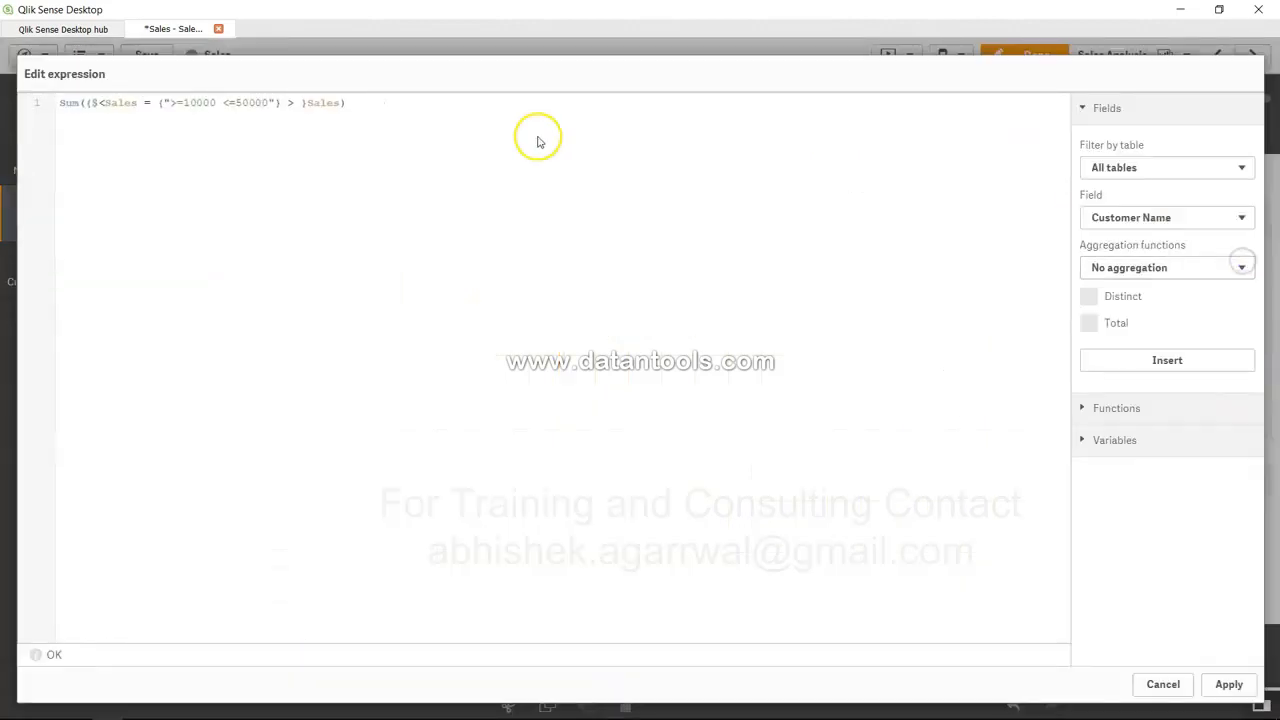
pyautogui.moveTo(170, 103); pyautogui.dragTo(348, 101)
pyautogui.click(277, 109)
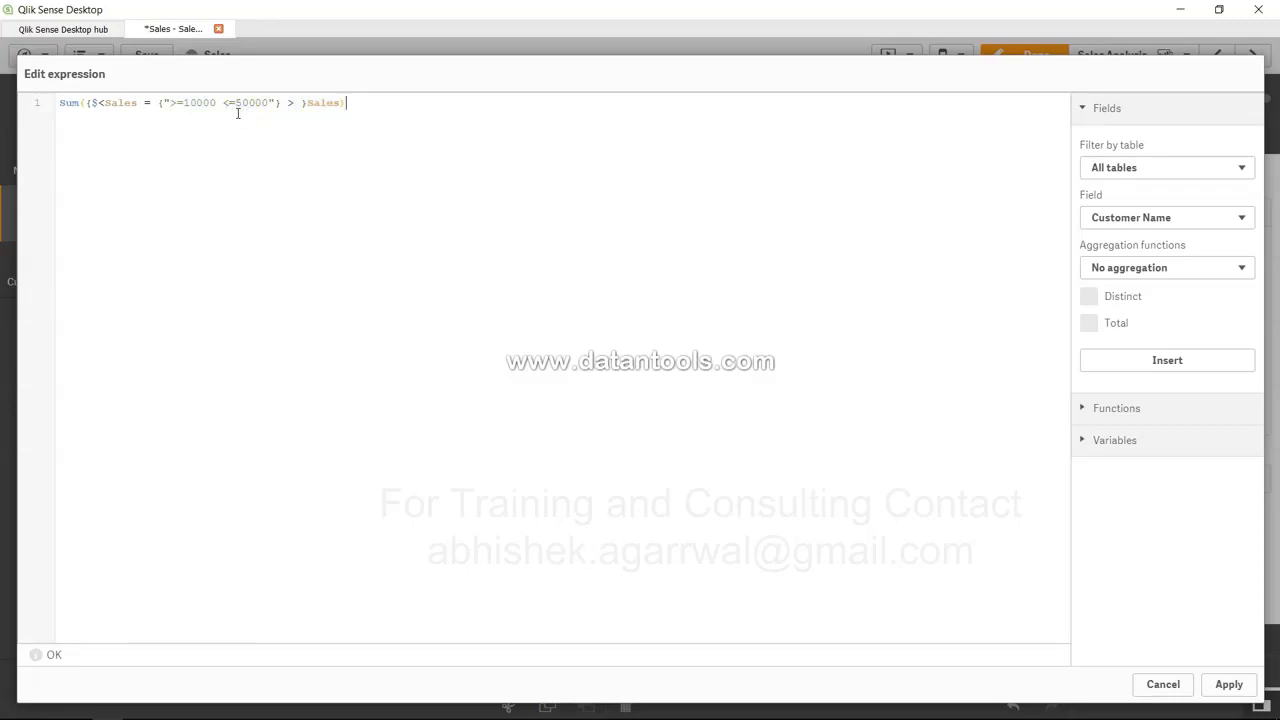
pyautogui.moveTo(170, 102); pyautogui.dragTo(269, 100)
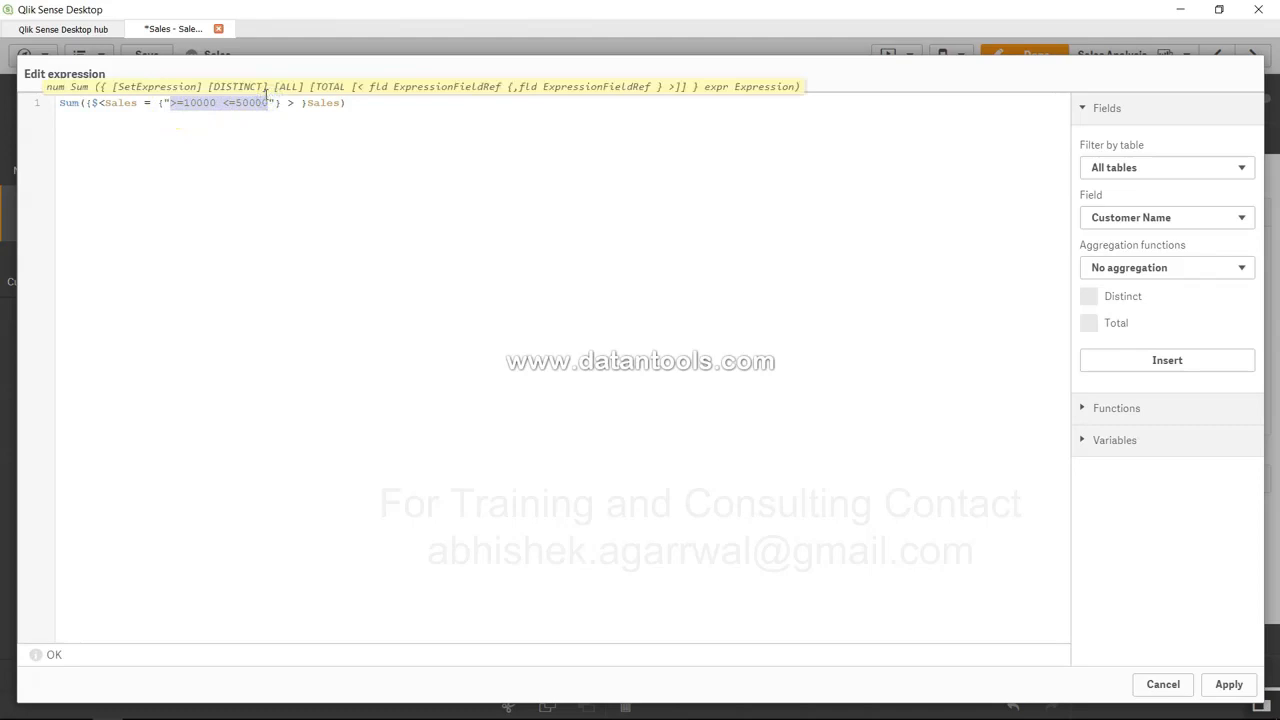
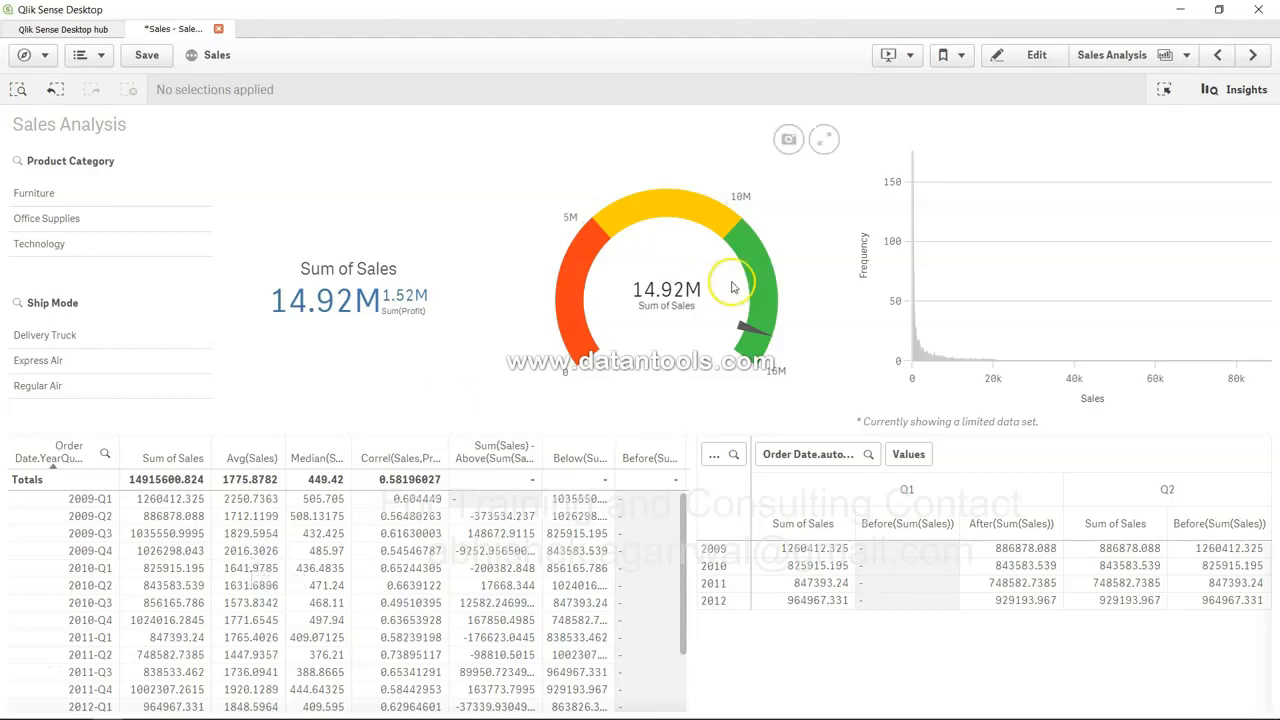
# Open the KPI's first measure expression in edit mode and delete p([Product Category]) from the set modifier
pyautogui.click(1029, 58)
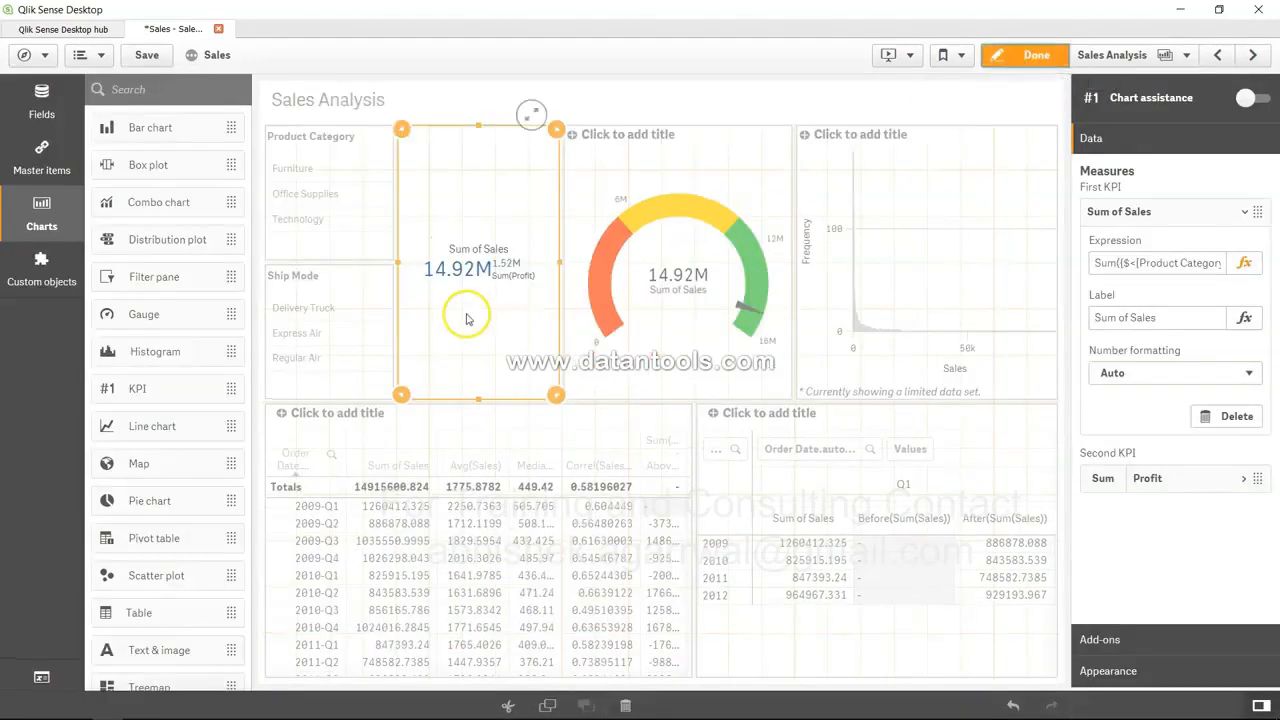
pyautogui.click(1245, 264)
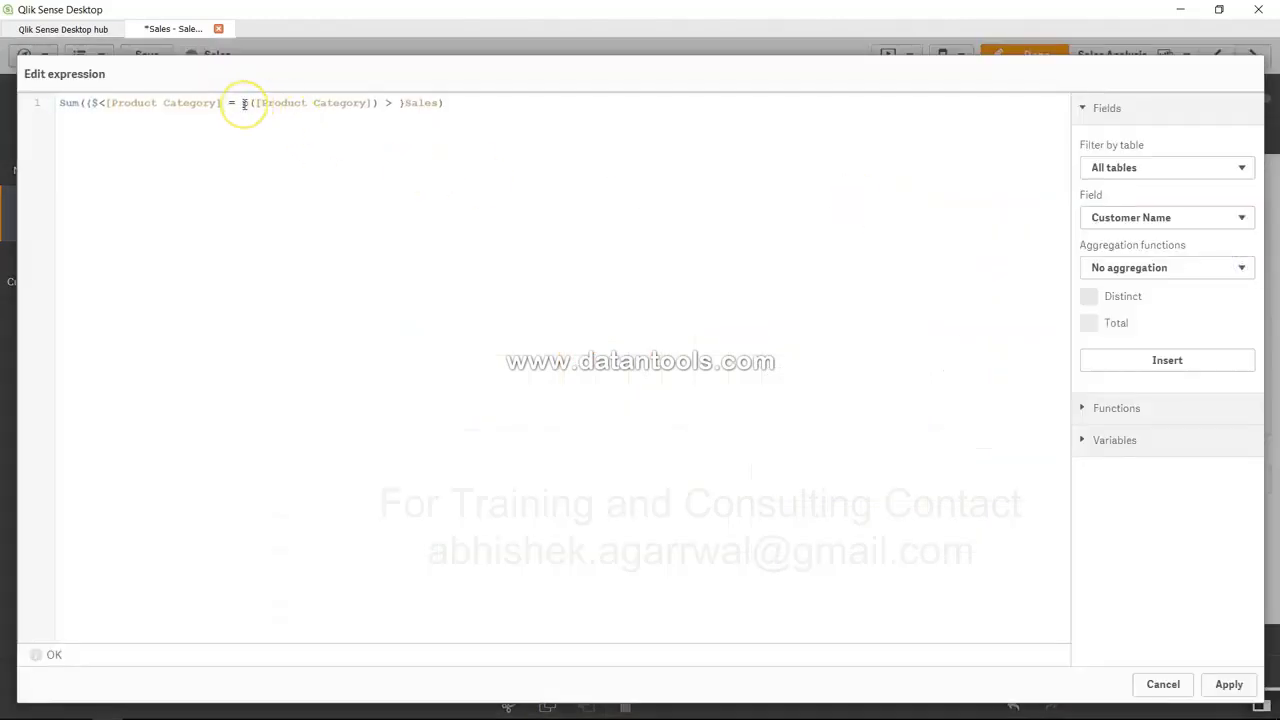
pyautogui.moveTo(242, 104); pyautogui.dragTo(360, 103)
pyautogui.click(363, 103)
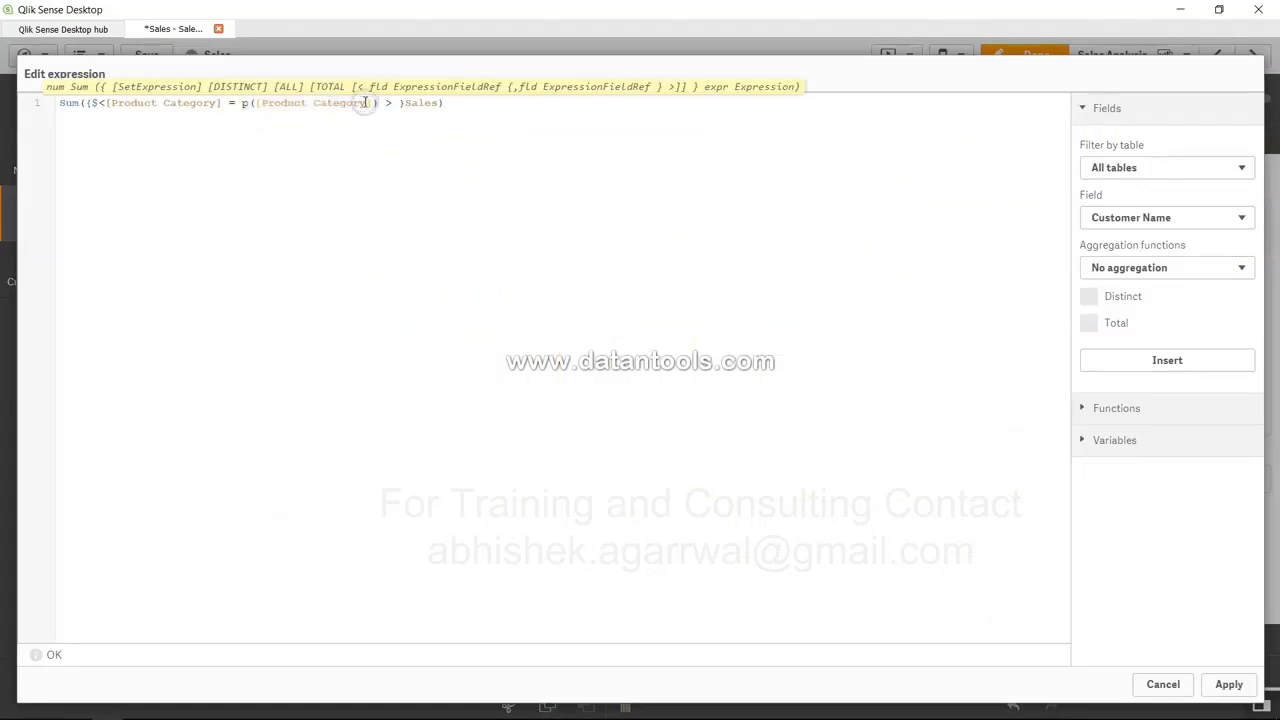
pyautogui.click(247, 105)
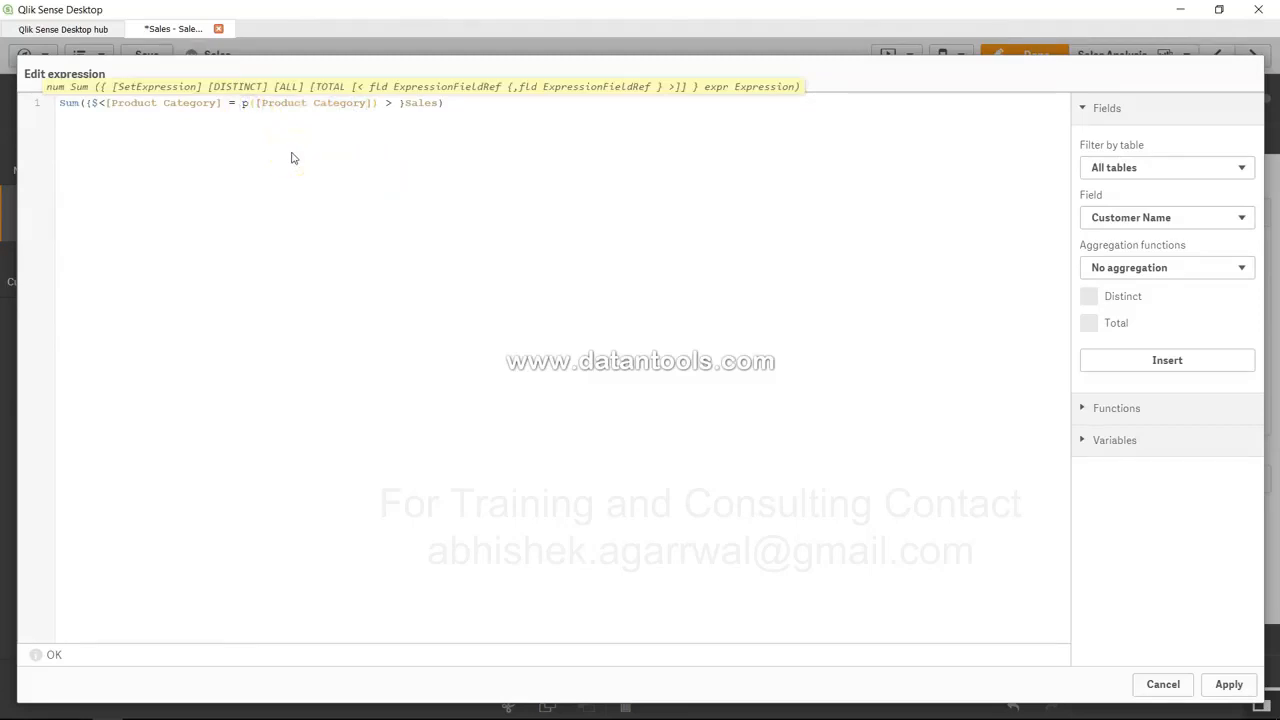
pyautogui.press('BackSpace')
pyautogui.hotkey('shift', 'Right')
pyautogui.hotkey('shift', 'Right')
pyautogui.hotkey('shift', 'Right')
pyautogui.hotkey('shift', 'Right')
pyautogui.hotkey('shift', 'Right')
pyautogui.hotkey('shift', 'Right')
pyautogui.hotkey('shift', 'Right')
pyautogui.hotkey('shift', 'Right')
pyautogui.hotkey('shift', 'Right')
pyautogui.hotkey('shift', 'Right')
pyautogui.hotkey('shift', 'Right')
pyautogui.hotkey('shift', 'Right')
pyautogui.hotkey('shift', 'Right')
pyautogui.hotkey('shift', 'Right')
pyautogui.hotkey('shift', 'Right')
pyautogui.hotkey('shift', 'Right')
pyautogui.hotkey('shift', 'Right')
pyautogui.hotkey('shift', 'Right')
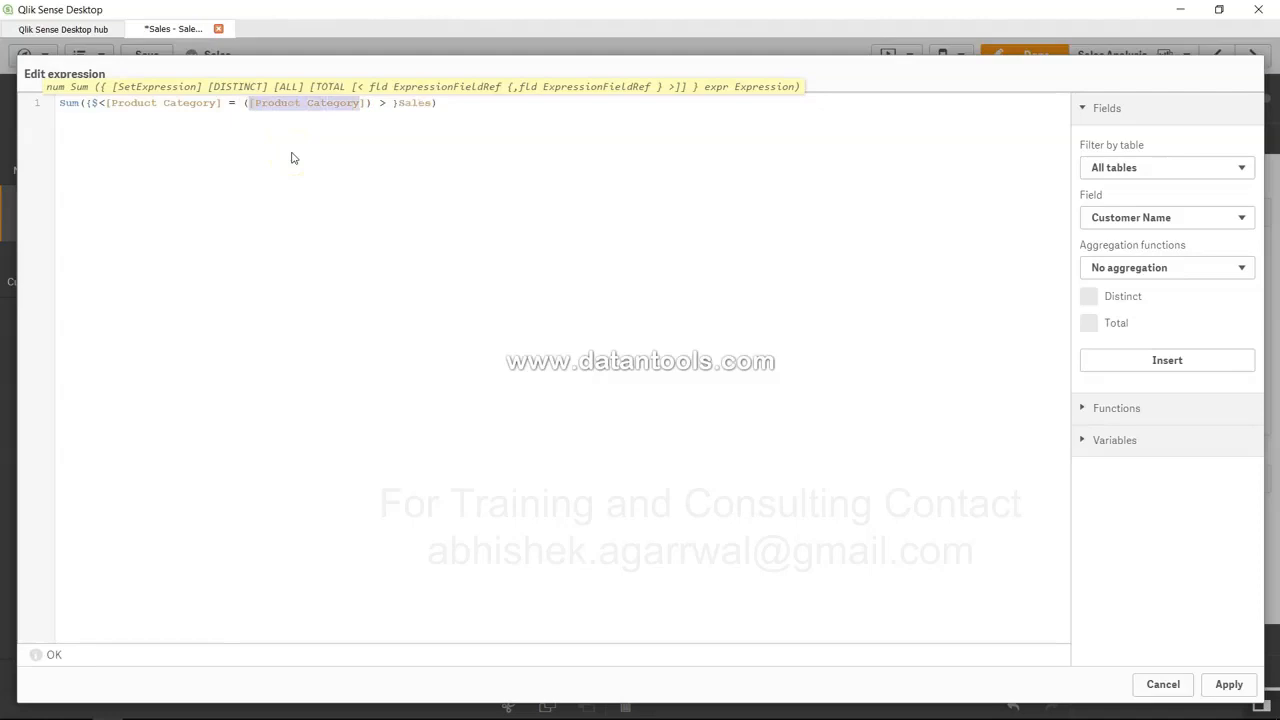
pyautogui.hotkey('shift', 'Right')
pyautogui.press('BackSpace')
pyautogui.press('BackSpace')
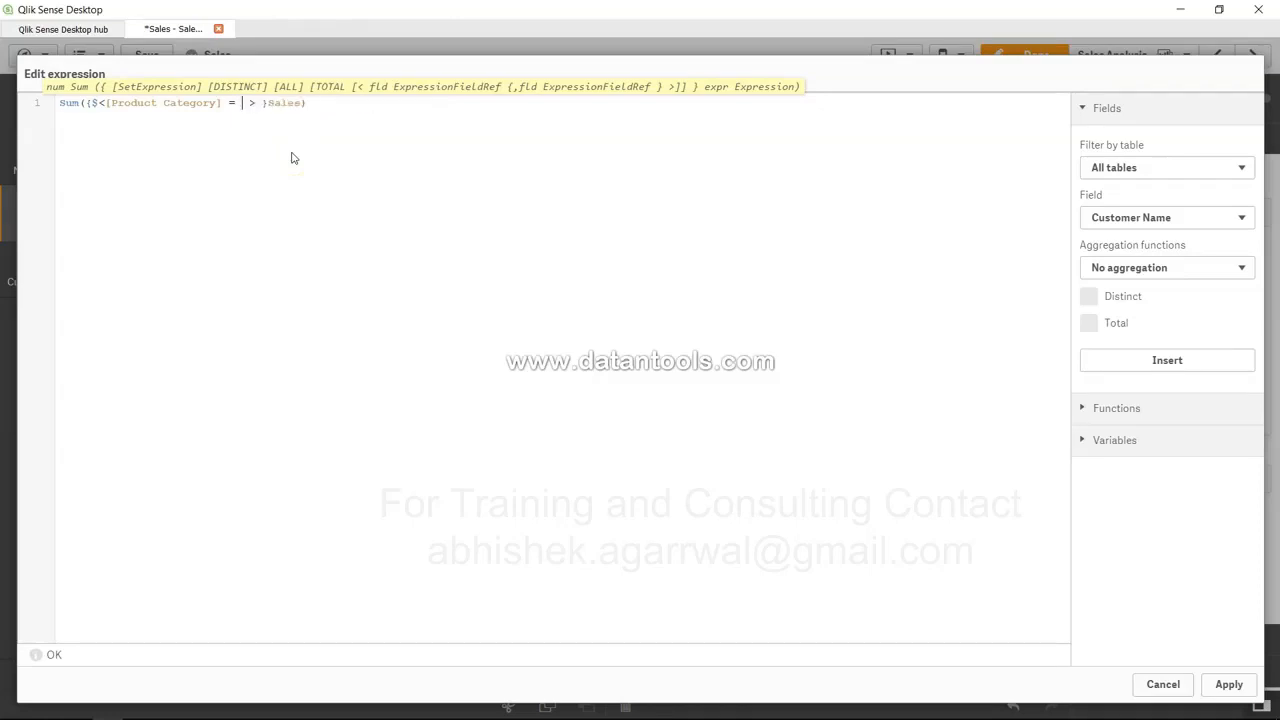
# Enter {"*Air"} as the set modifier's value after the equals sign
pyautogui.write('{"')
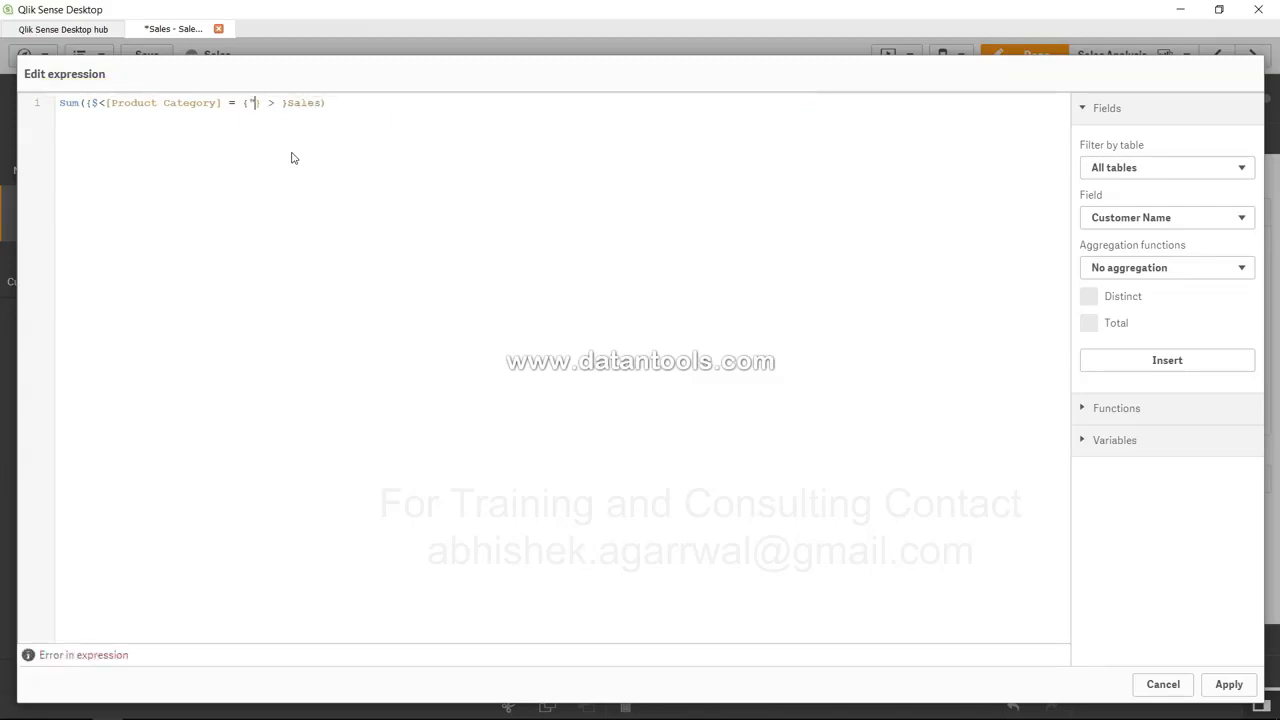
pyautogui.write('*Air"')
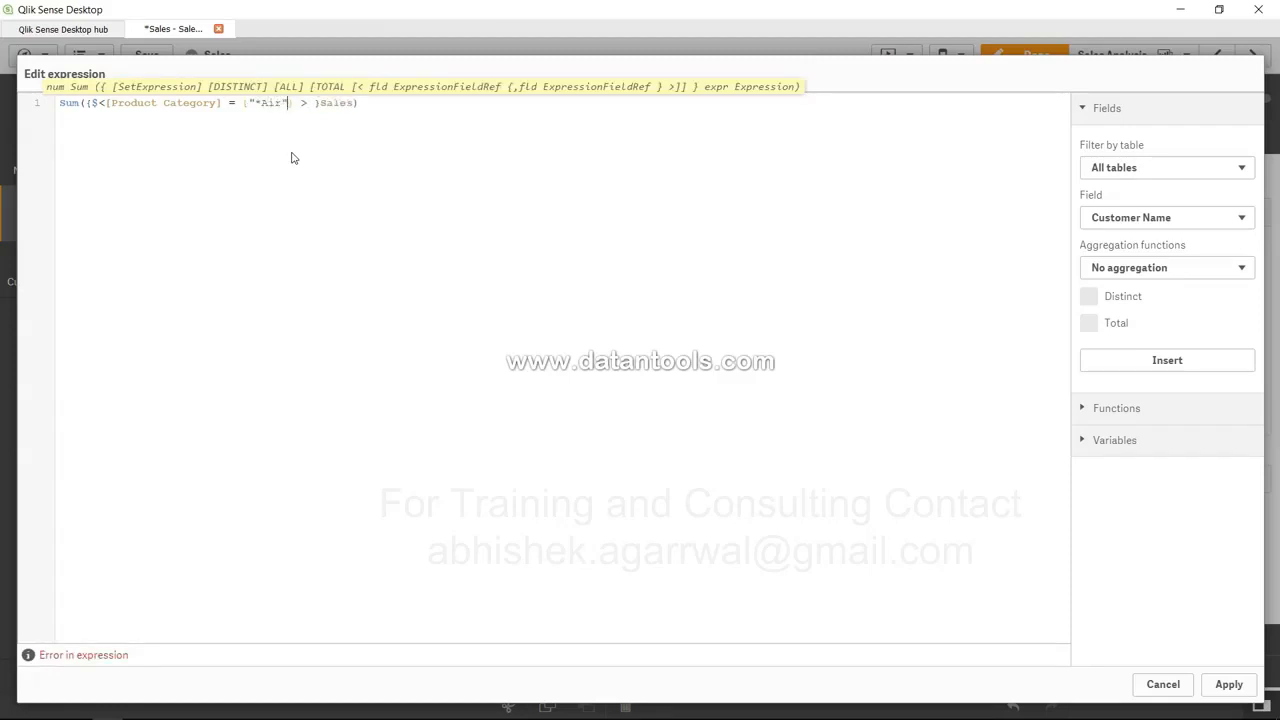
pyautogui.click(253, 104)
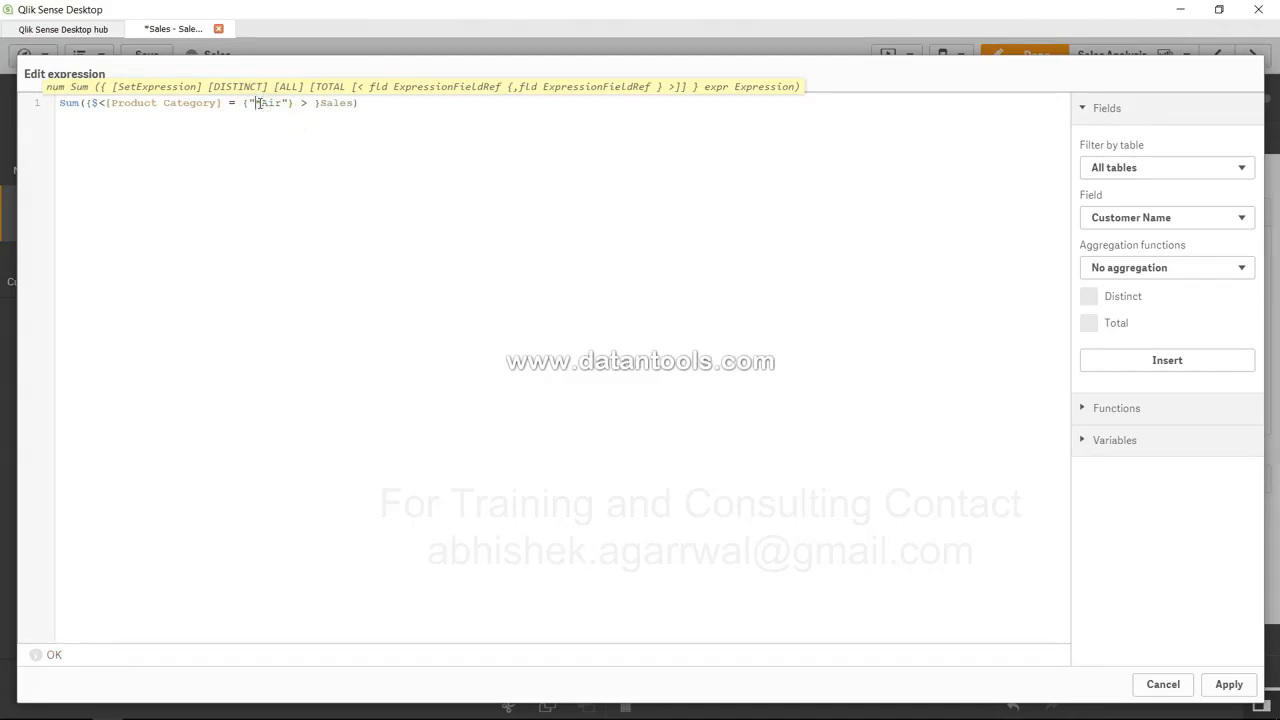
pyautogui.moveTo(254, 104); pyautogui.dragTo(274, 104)
pyautogui.click(274, 104)
pyautogui.doubleClick(260, 104)
# Replace the modifier's [Product Category] field with [Ship Date.autoCalendar.InYTD] and delete that field name again
pyautogui.moveTo(223, 106); pyautogui.dragTo(106, 104)
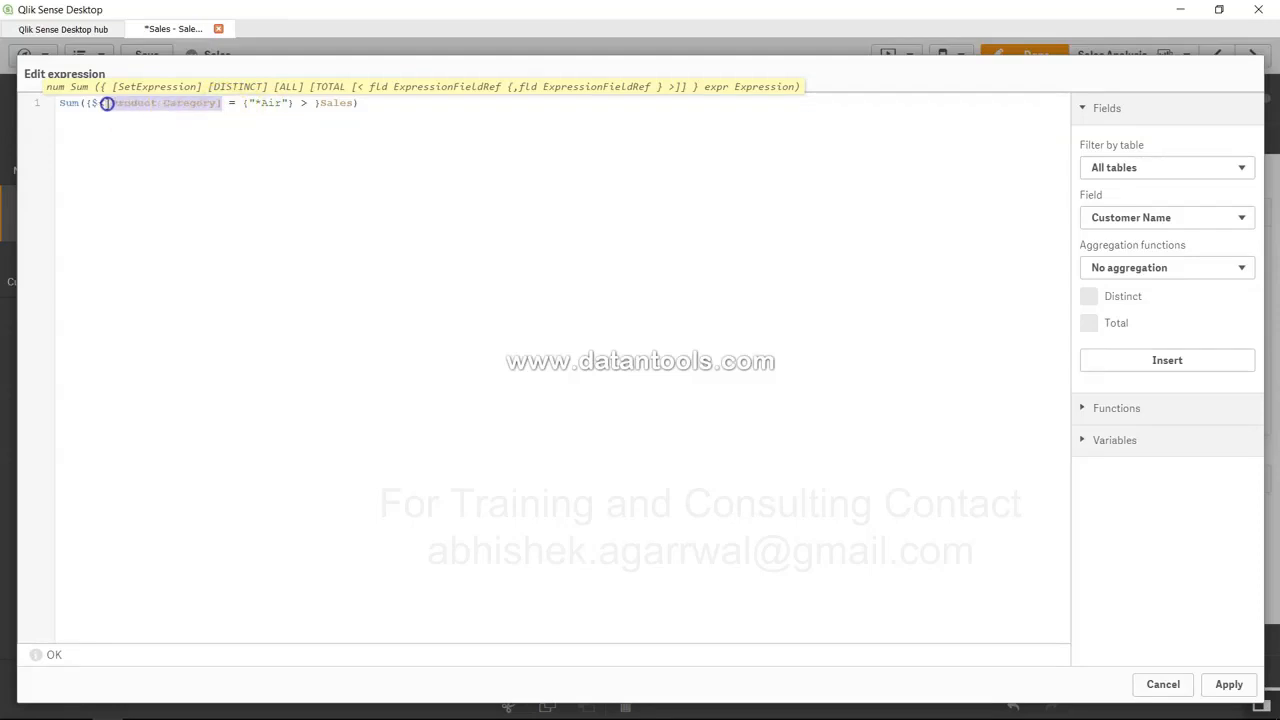
pyautogui.write('Ship')
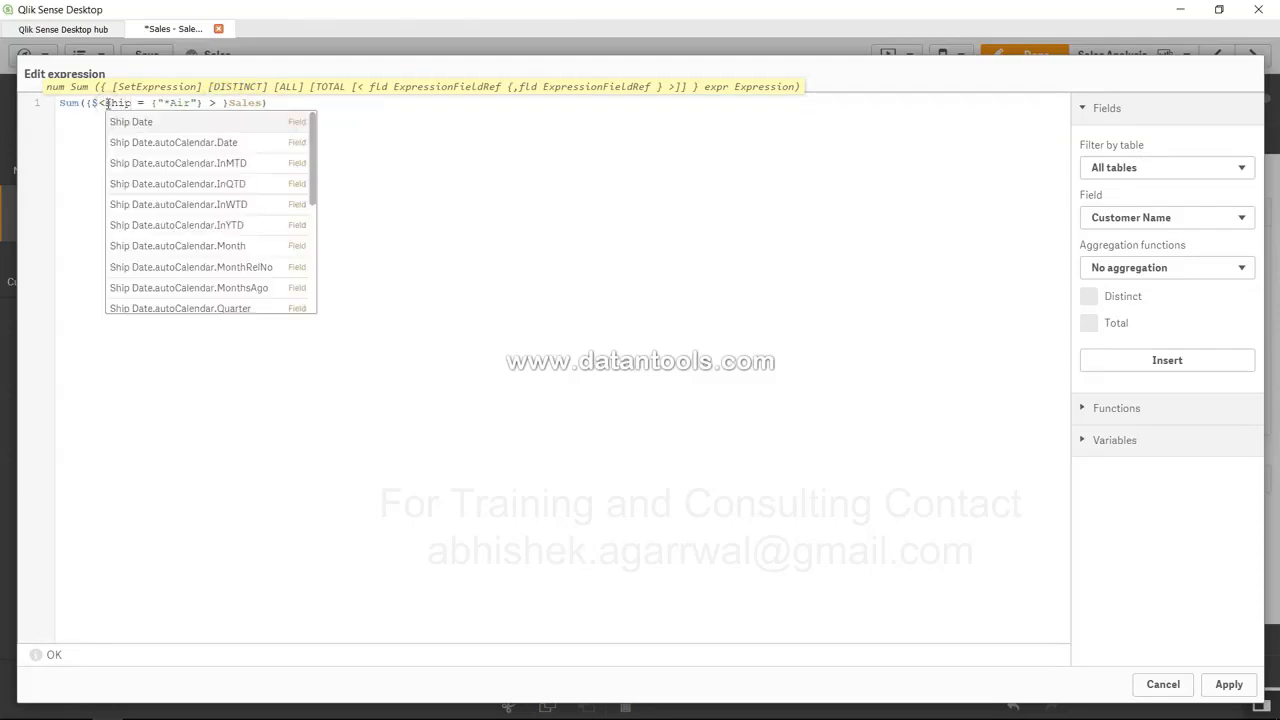
pyautogui.scroll(-2, 157, 178)
pyautogui.click(157, 180)
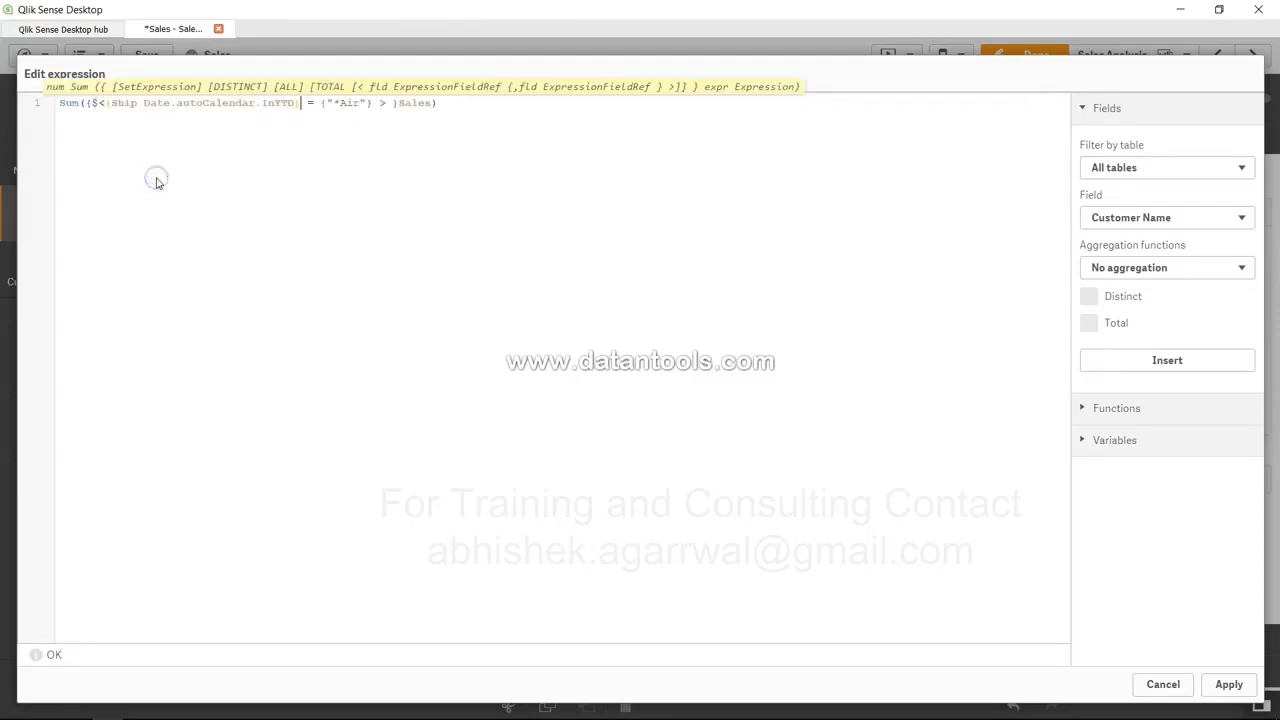
pyautogui.moveTo(297, 103); pyautogui.dragTo(117, 105)
pyautogui.press('BackSpace')
pyautogui.press('BackSpace')
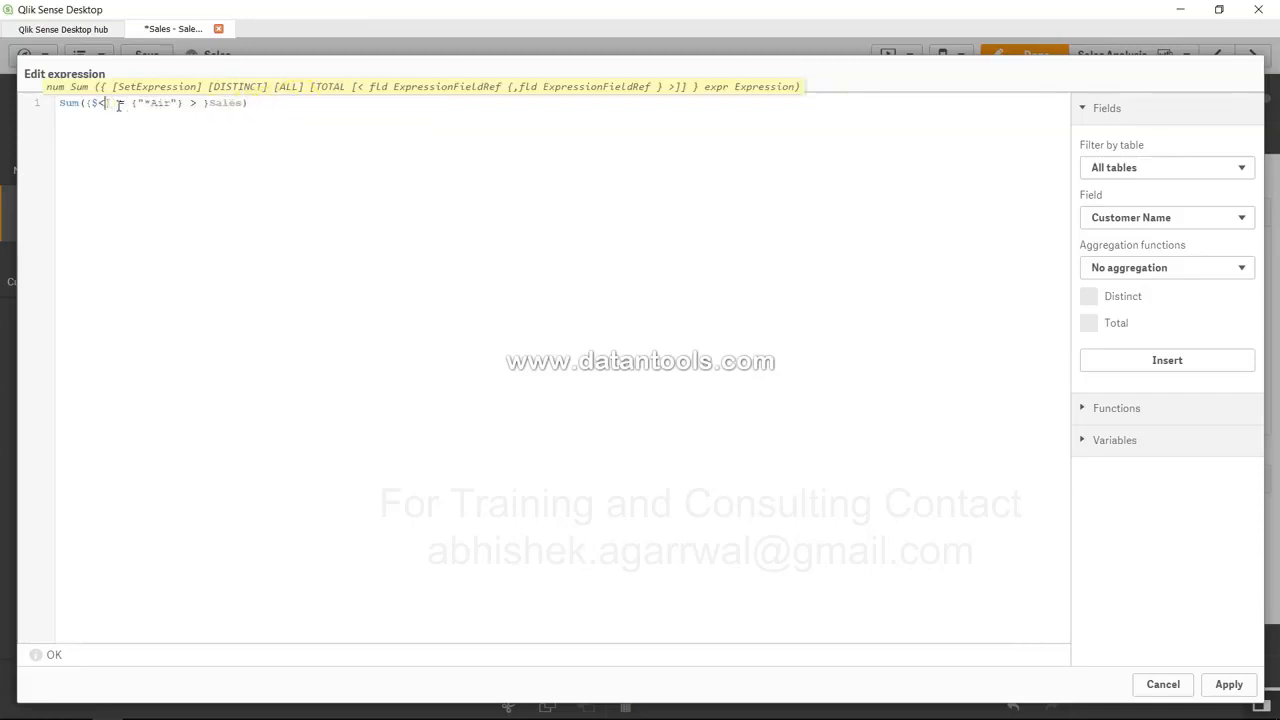
# Insert the [Ship Mode] field as the modifier field for the *Air search and apply the expression to the KPI
pyautogui.write('ship')
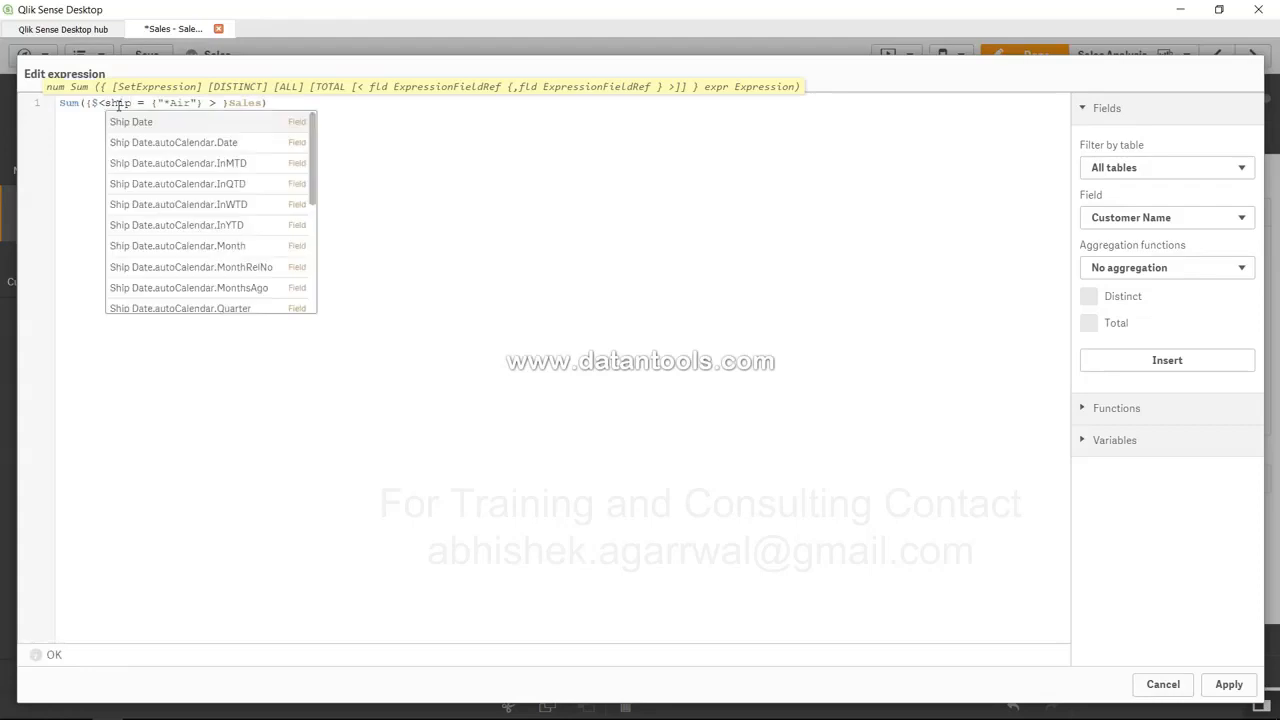
pyautogui.press('Down')
pyautogui.press('Down')
pyautogui.press('Down')
pyautogui.press('Down')
pyautogui.press('Down')
pyautogui.press('Down')
pyautogui.press('Down')
pyautogui.press('Down')
pyautogui.press('Down')
pyautogui.press('Down')
pyautogui.press('Down')
pyautogui.press('Down')
pyautogui.press('Down')
pyautogui.press('Down')
pyautogui.press('Down')
pyautogui.press('Down')
pyautogui.press('Down')
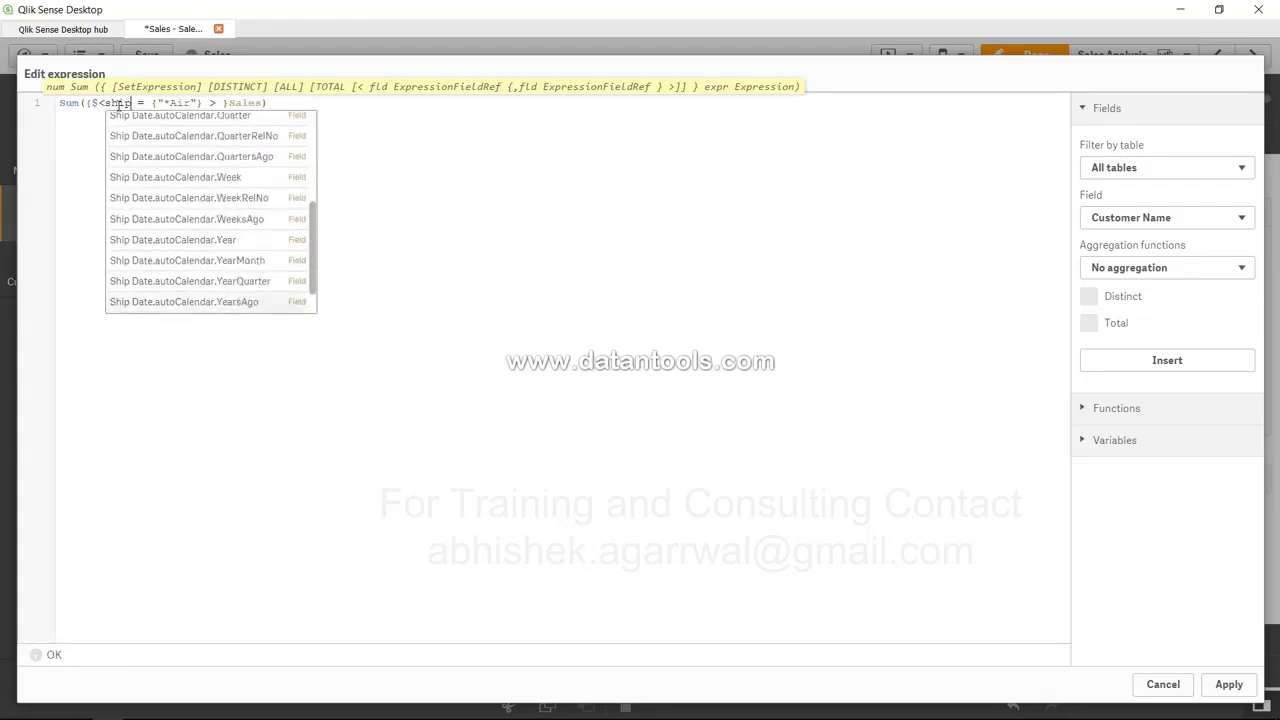
pyautogui.press('Up')
pyautogui.press('Return')
pyautogui.press('Right')
pyautogui.press('Right')
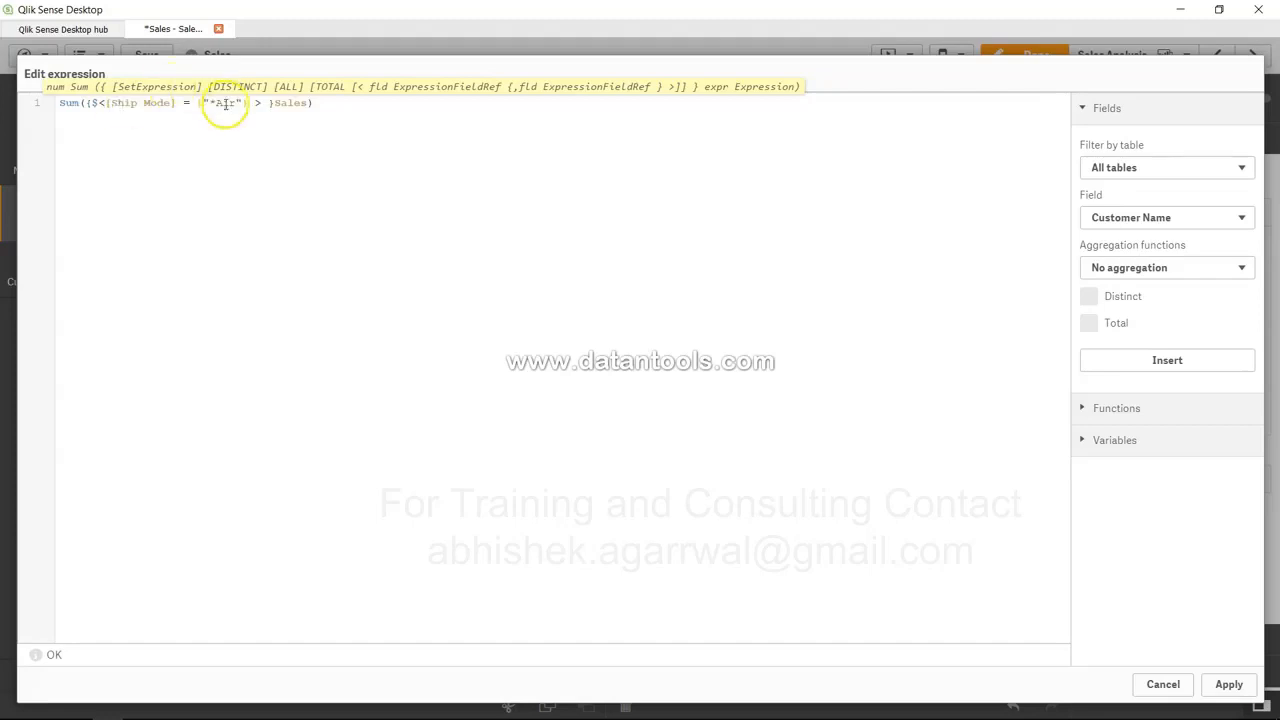
pyautogui.moveTo(214, 104); pyautogui.dragTo(232, 103)
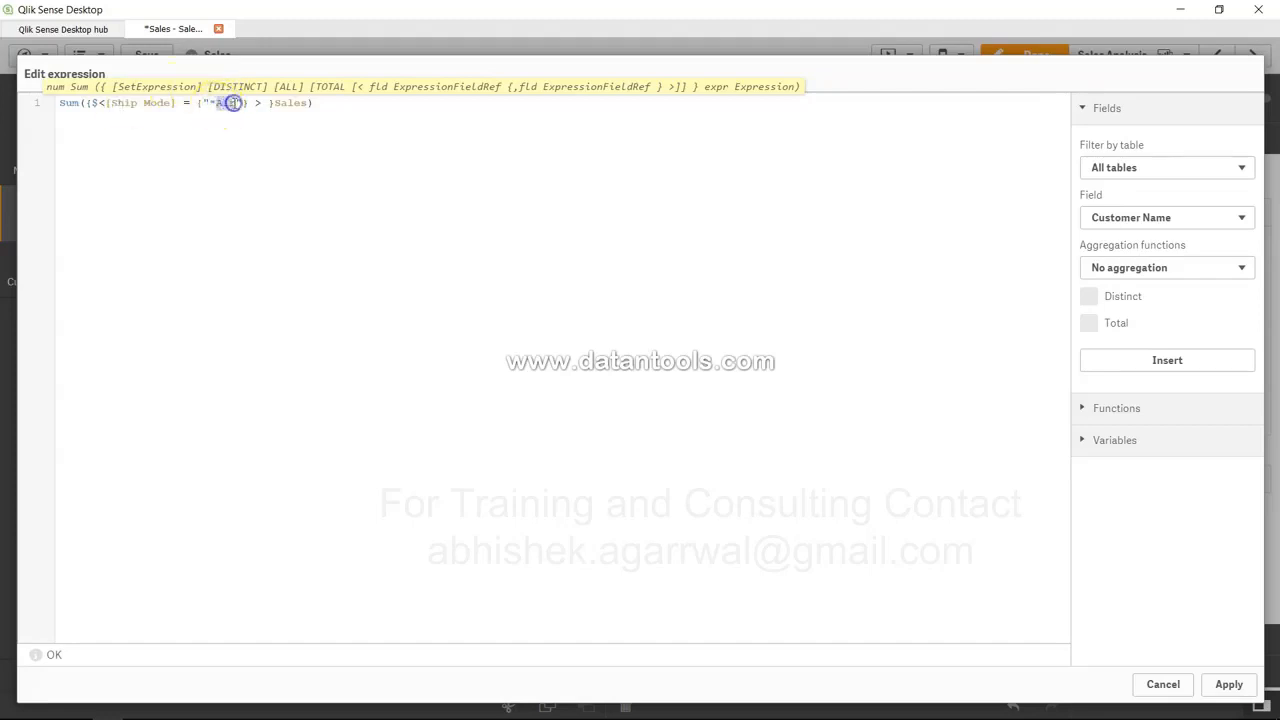
pyautogui.click(1230, 685)
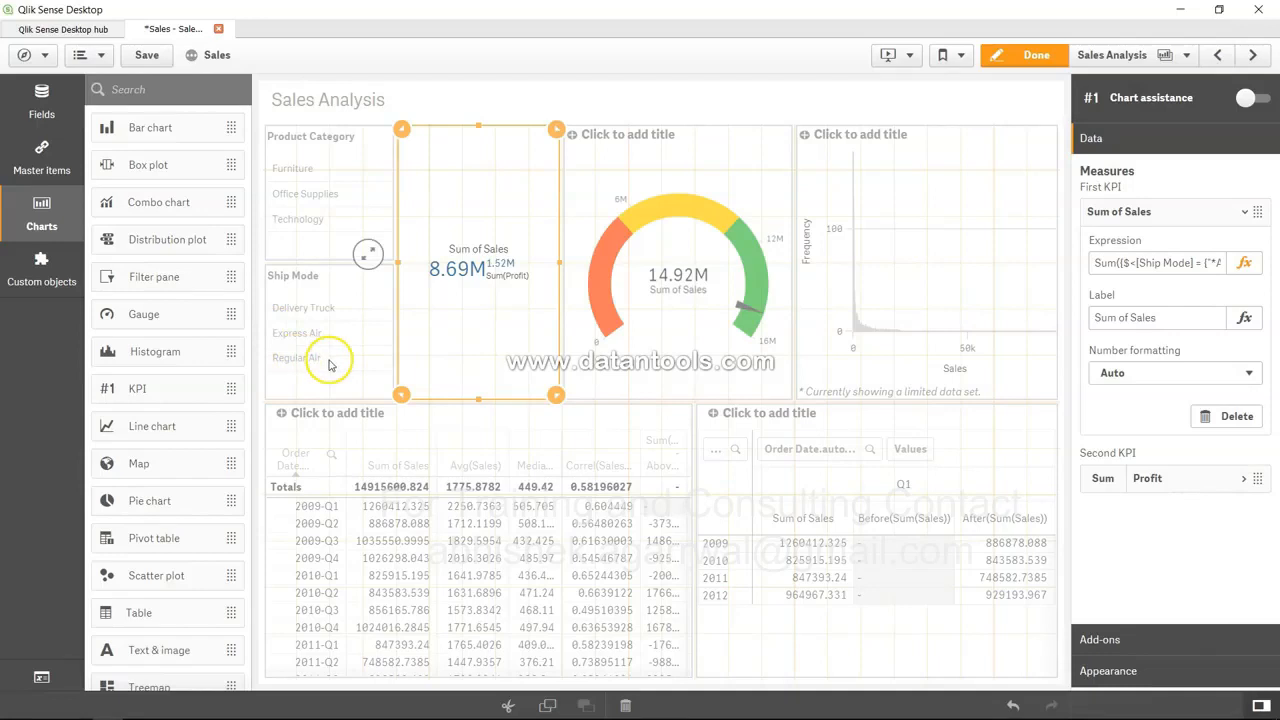
# Open the KPI's first measure expression and replace the *Air search string with "??? delivery"
pyautogui.click(1244, 263)
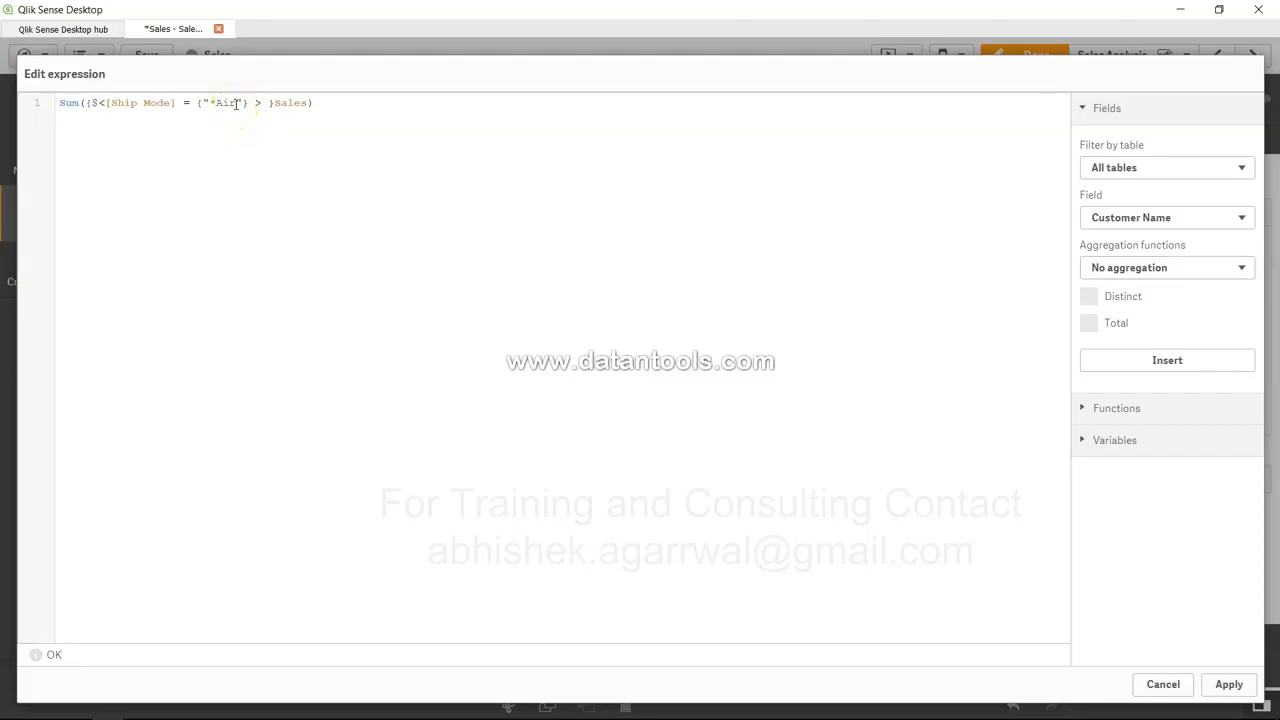
pyautogui.moveTo(236, 104); pyautogui.dragTo(209, 105)
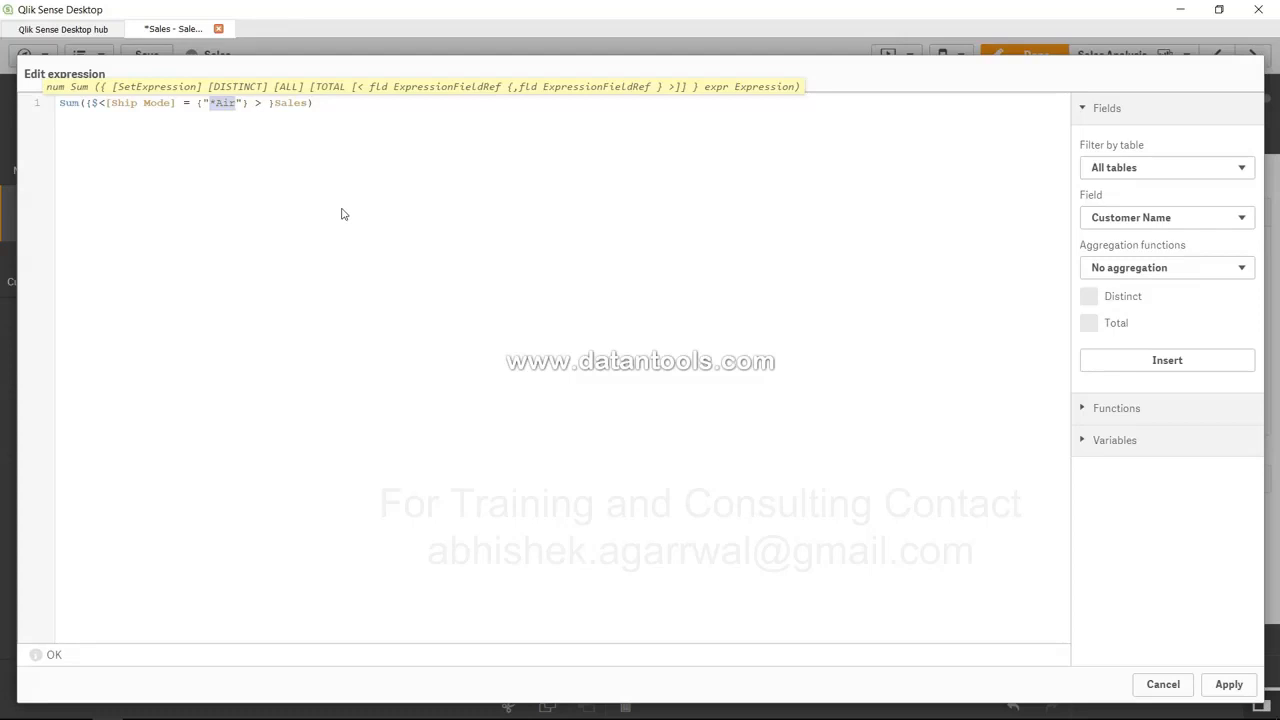
pyautogui.write('???')
pyautogui.press('BackSpace')
pyautogui.press('BackSpace')
pyautogui.write('?? d')
pyautogui.write('ivery')
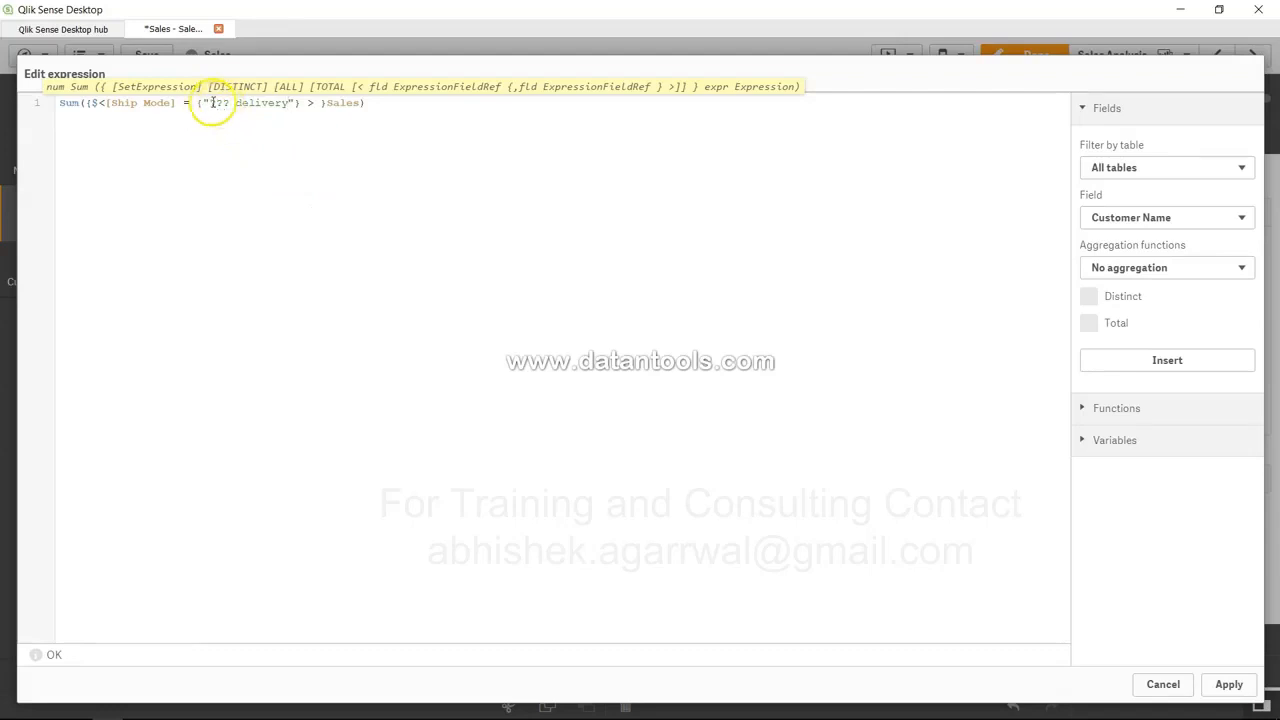
# Examine the question-mark wildcards and the remaining text of the "??? delivery" search string
pyautogui.doubleClick(211, 102)
pyautogui.click(233, 103)
pyautogui.moveTo(229, 103); pyautogui.dragTo(214, 103)
pyautogui.click(216, 103)
pyautogui.moveTo(209, 103); pyautogui.dragTo(229, 104)
pyautogui.click(257, 103)
pyautogui.click(265, 103)
pyautogui.click(292, 102)
pyautogui.press('Left')
pyautogui.press('Left')
pyautogui.press('Left')
pyautogui.press('Left')
pyautogui.press('Right')
pyautogui.press('Right')
pyautogui.press('Right')
pyautogui.press('Right')
pyautogui.press('Right')
# Replace the set modifier's [Ship Mode] field with Sales
pyautogui.click(177, 104)
pyautogui.press('BackSpace')
pyautogui.press('BackSpace')
pyautogui.press('BackSpace')
pyautogui.press('BackSpace')
pyautogui.press('BackSpace')
pyautogui.press('BackSpace')
pyautogui.press('BackSpace')
pyautogui.press('BackSpace')
pyautogui.press('BackSpace')
pyautogui.press('BackSpace')
pyautogui.press('BackSpace')
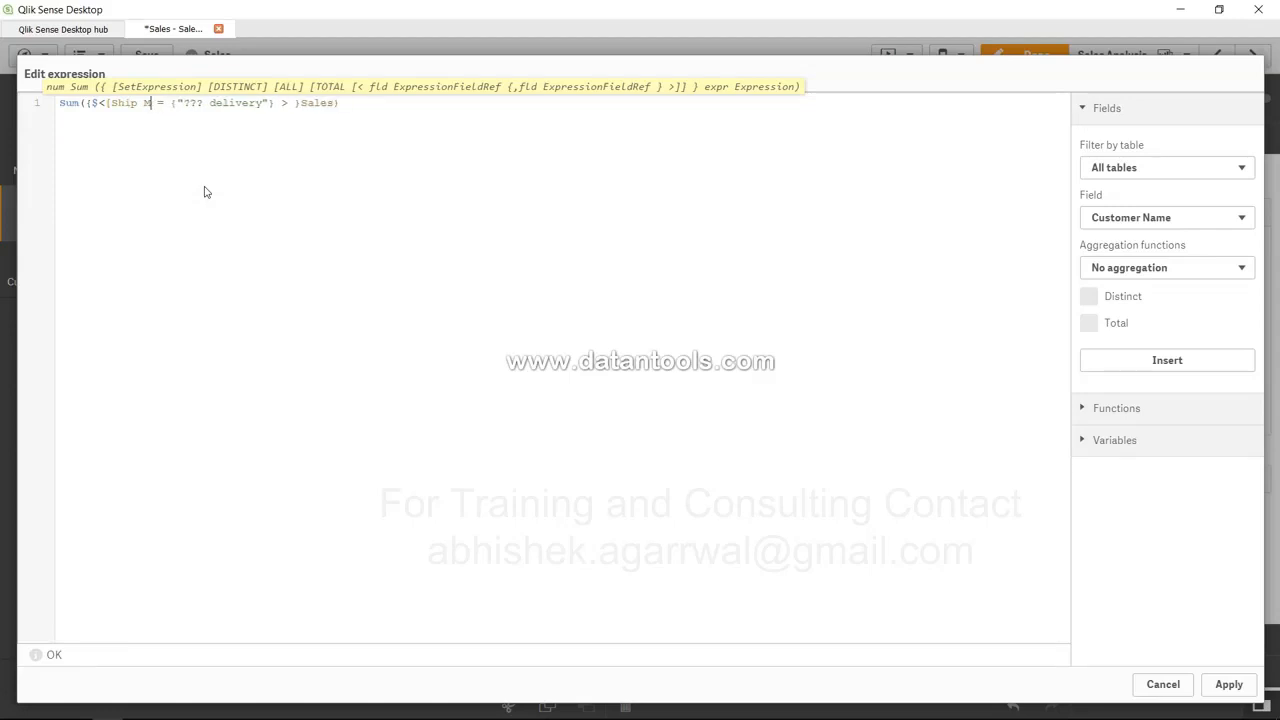
pyautogui.write('Sales')
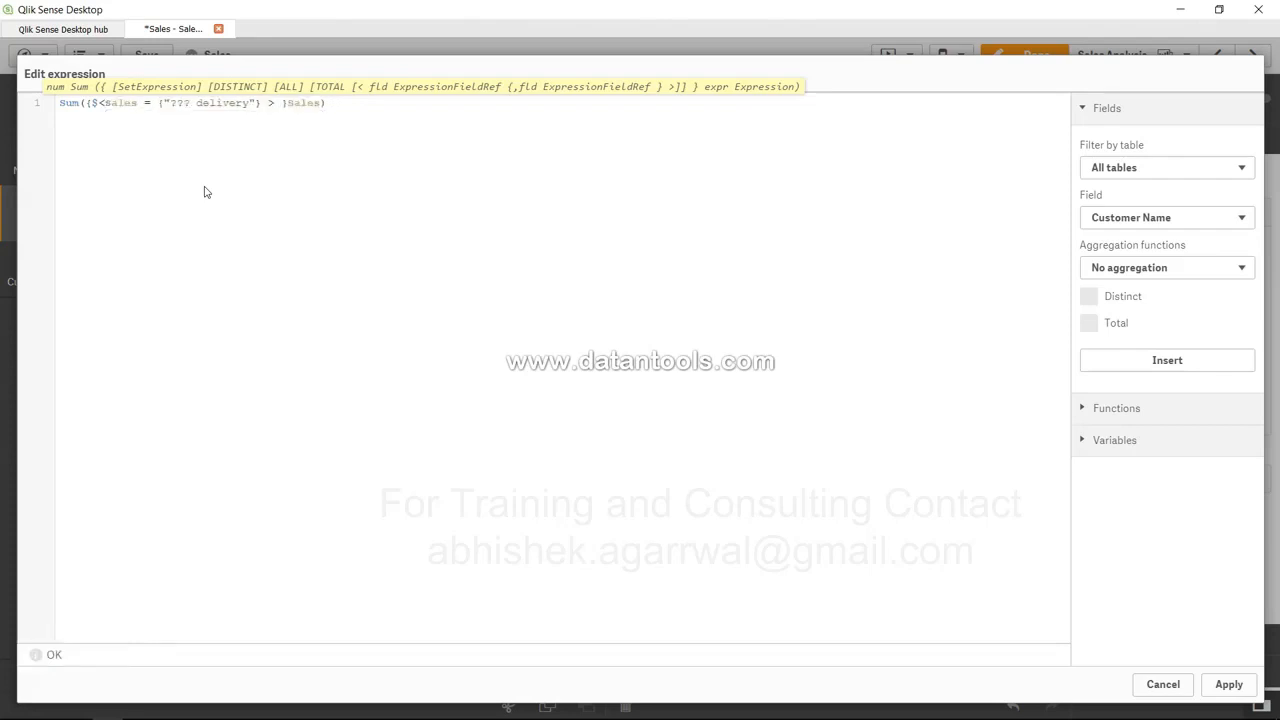
# Replace the "??? delivery" search string with ">1000" and apply the expression to the KPI
pyautogui.click(168, 107)
pyautogui.hotkey('shift', 'Right')
pyautogui.hotkey('shift', 'Right')
pyautogui.hotkey('shift', 'Right')
pyautogui.hotkey('shift', 'Right')
pyautogui.hotkey('shift', 'Right')
pyautogui.hotkey('shift', 'Right')
pyautogui.hotkey('shift', 'Right')
pyautogui.hotkey('shift', 'Right')
pyautogui.hotkey('shift', 'Right')
pyautogui.hotkey('shift', 'Right')
pyautogui.hotkey('shift', 'Right')
pyautogui.hotkey('shift', 'Right')
pyautogui.hotkey('shift', 'Right')
pyautogui.press('BackSpace')
pyautogui.write('1000')
pyautogui.click(1229, 686)
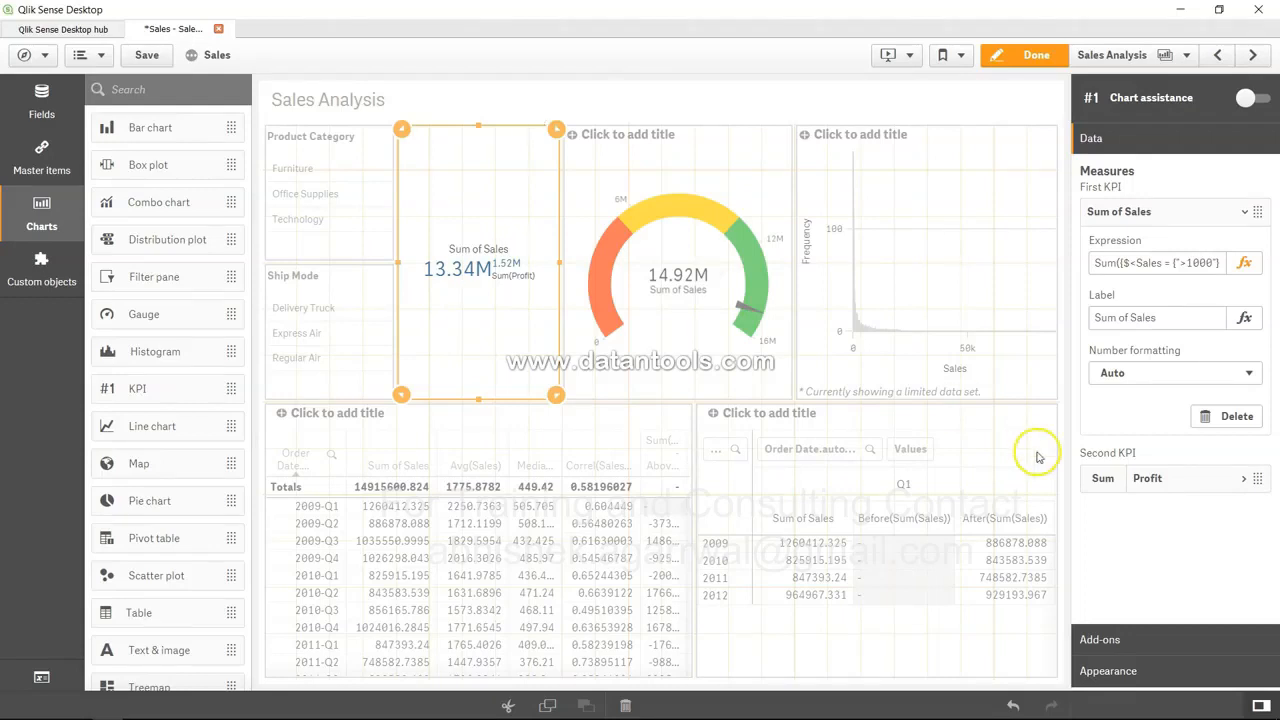
# Raise the Sales search threshold to ">10000" in the KPI's first measure and apply it
pyautogui.click(1243, 263)
pyautogui.click(204, 104)
pyautogui.write('0')
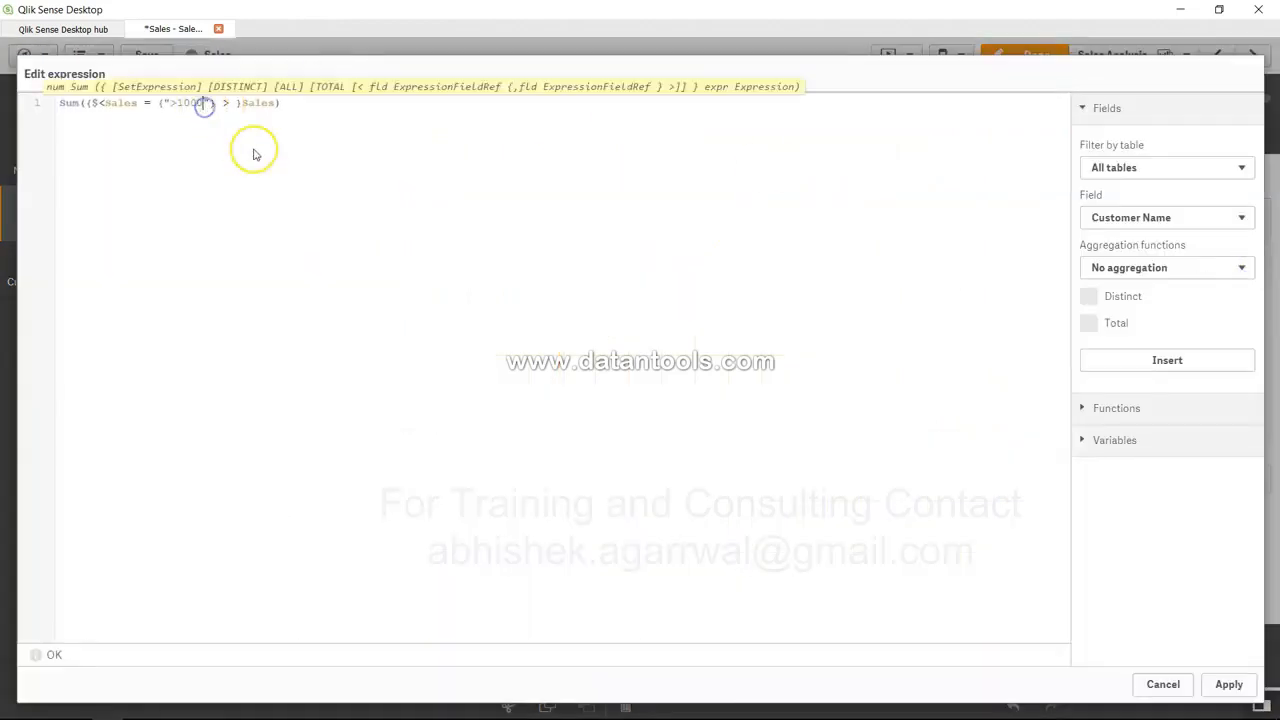
pyautogui.click(1229, 684)
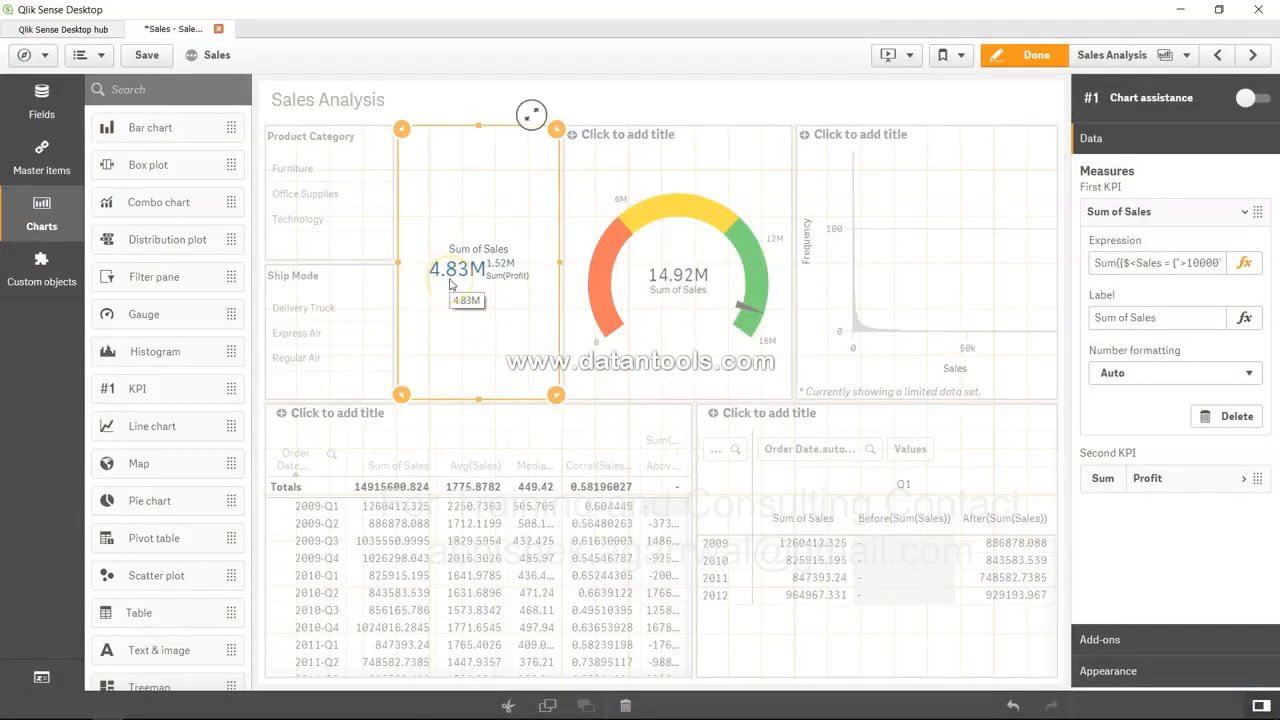
# Change the Sales search condition to ">=10000" in the first measure's expression and apply it
pyautogui.click(1200, 263)
pyautogui.doubleClick(1205, 262)
pyautogui.click(1215, 262)
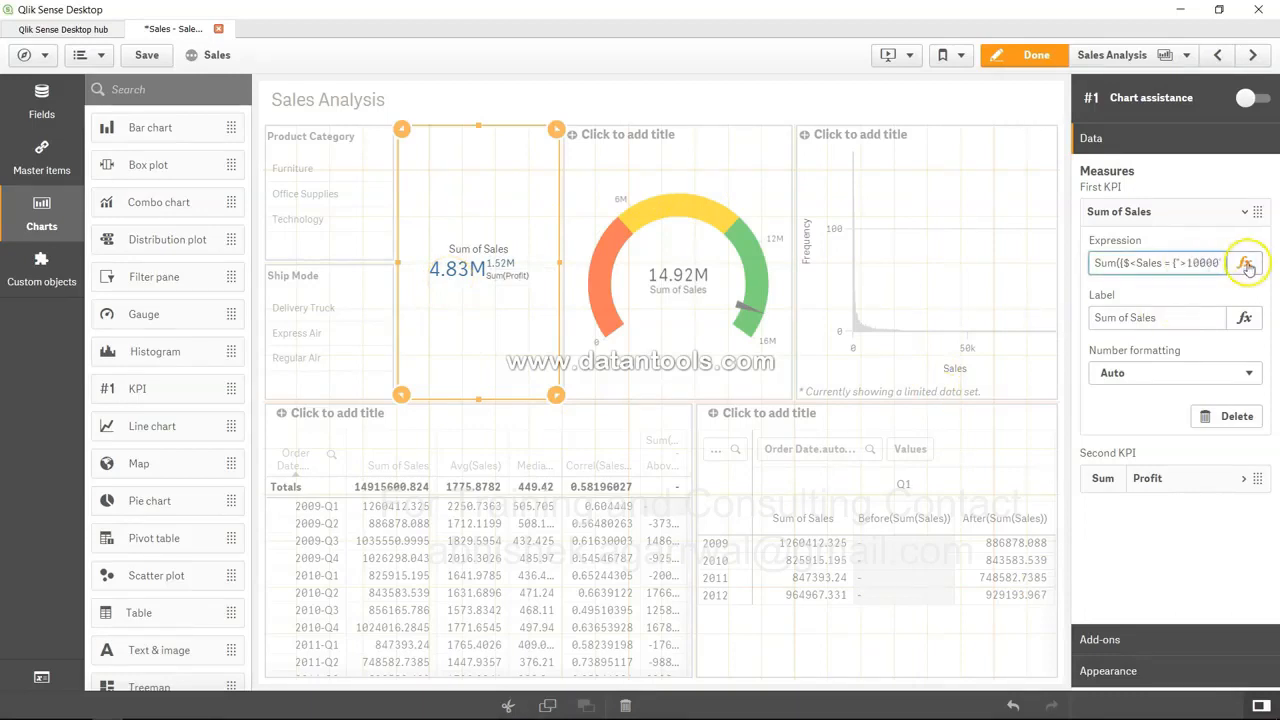
pyautogui.click(1246, 263)
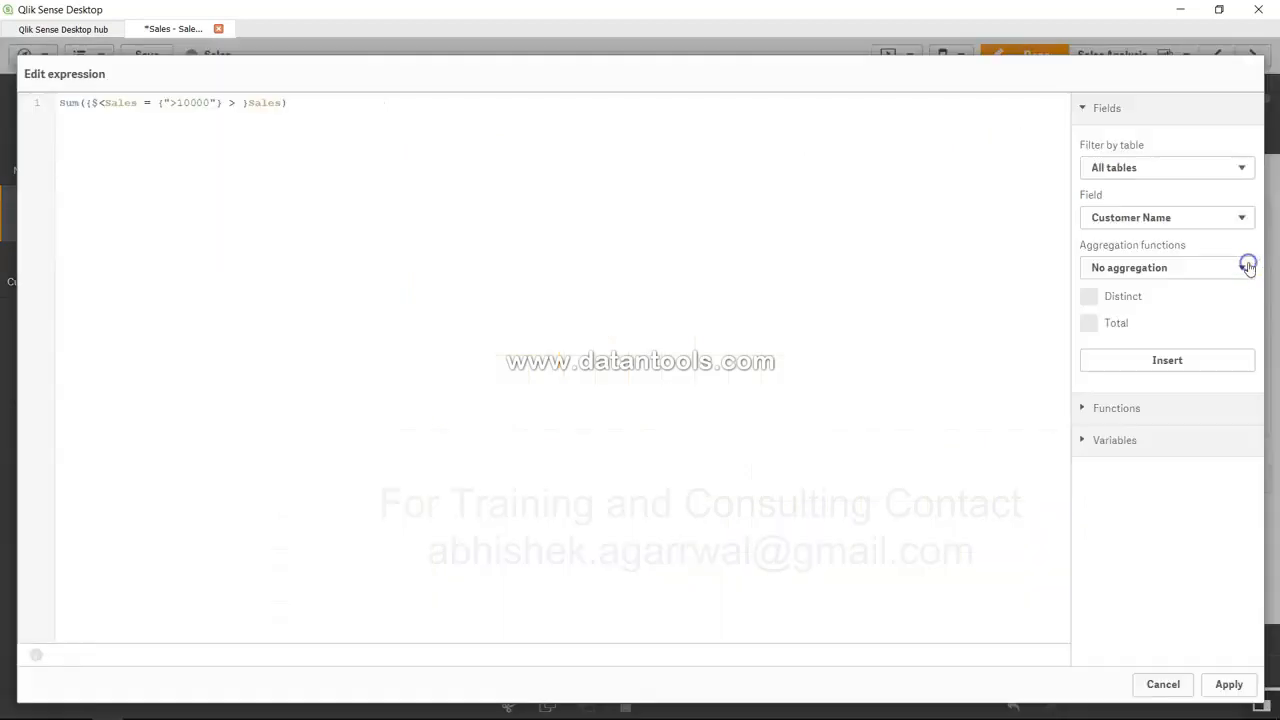
pyautogui.click(178, 102)
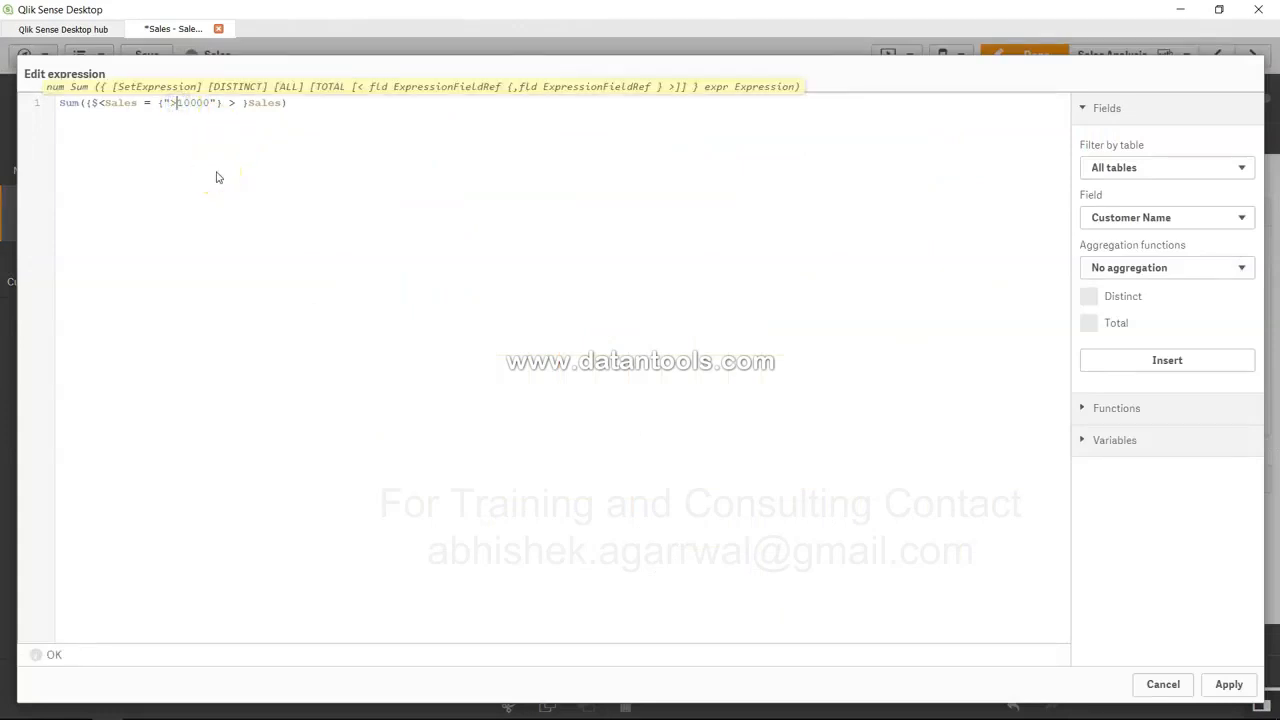
pyautogui.write('=')
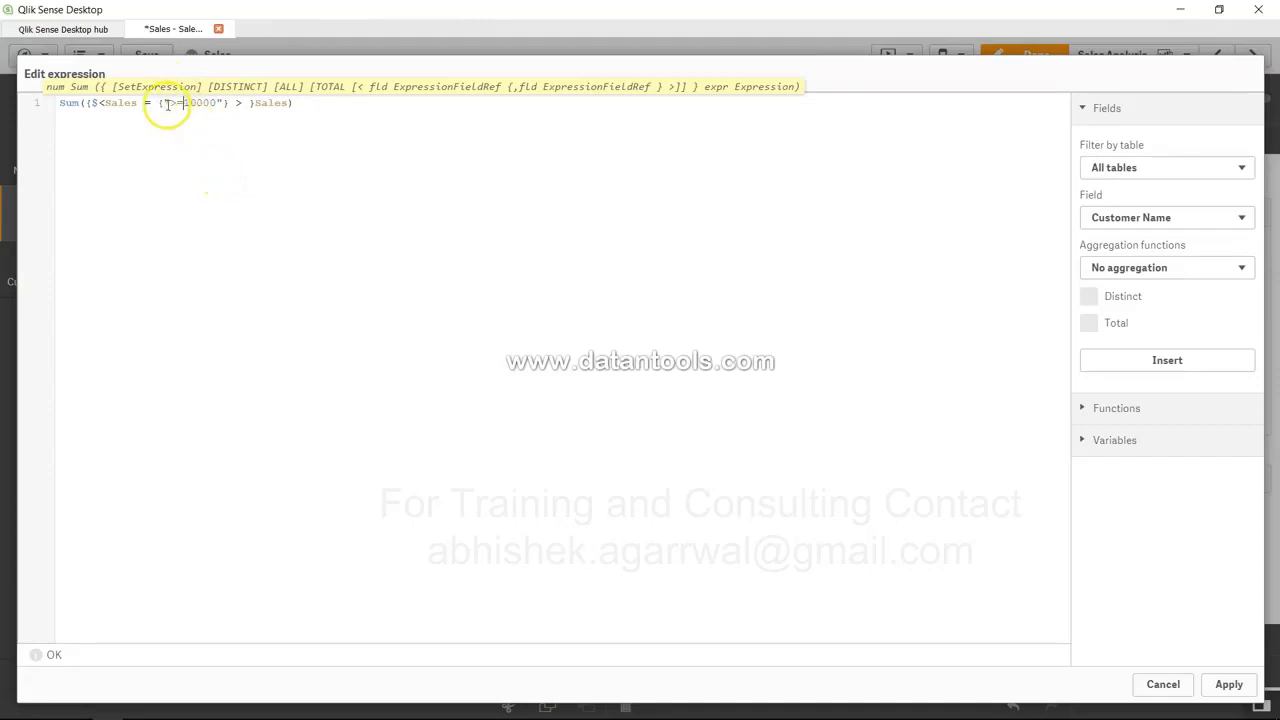
pyautogui.click(1229, 684)
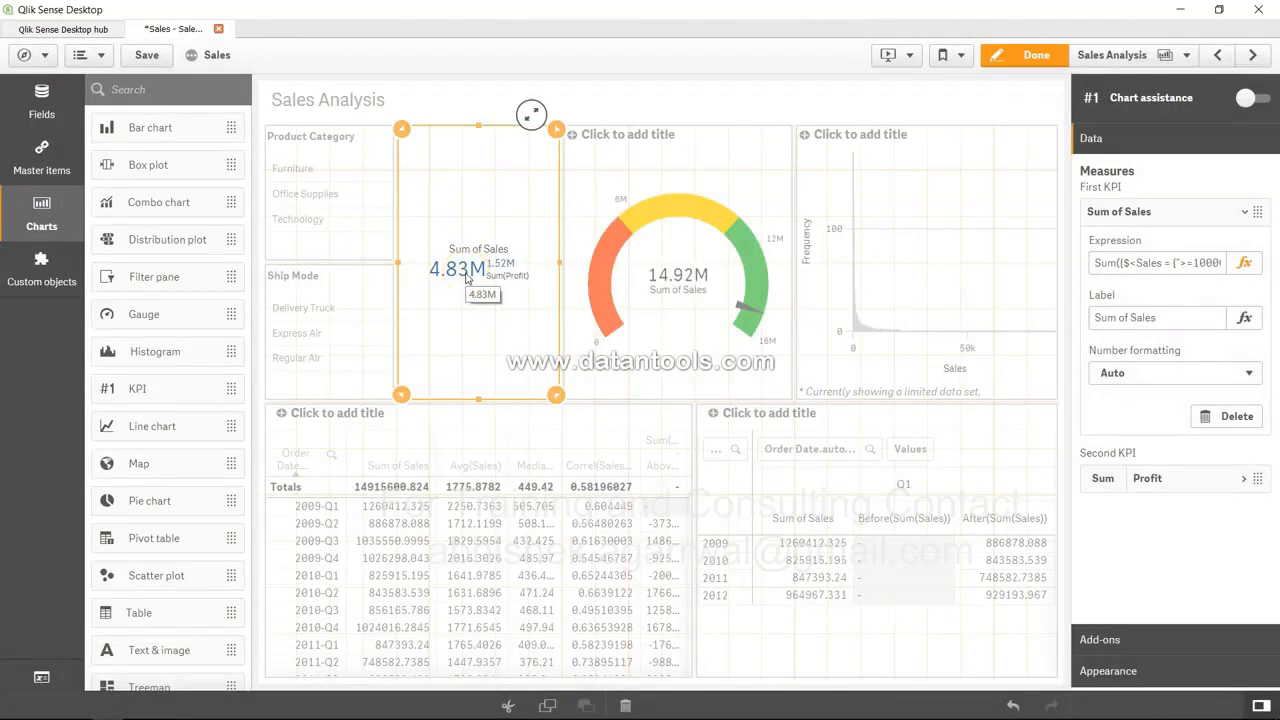
# Add the upper limit <=50000 to the Sales search so it reads ">=10000 <=50000", and apply the expression
pyautogui.click(1246, 264)
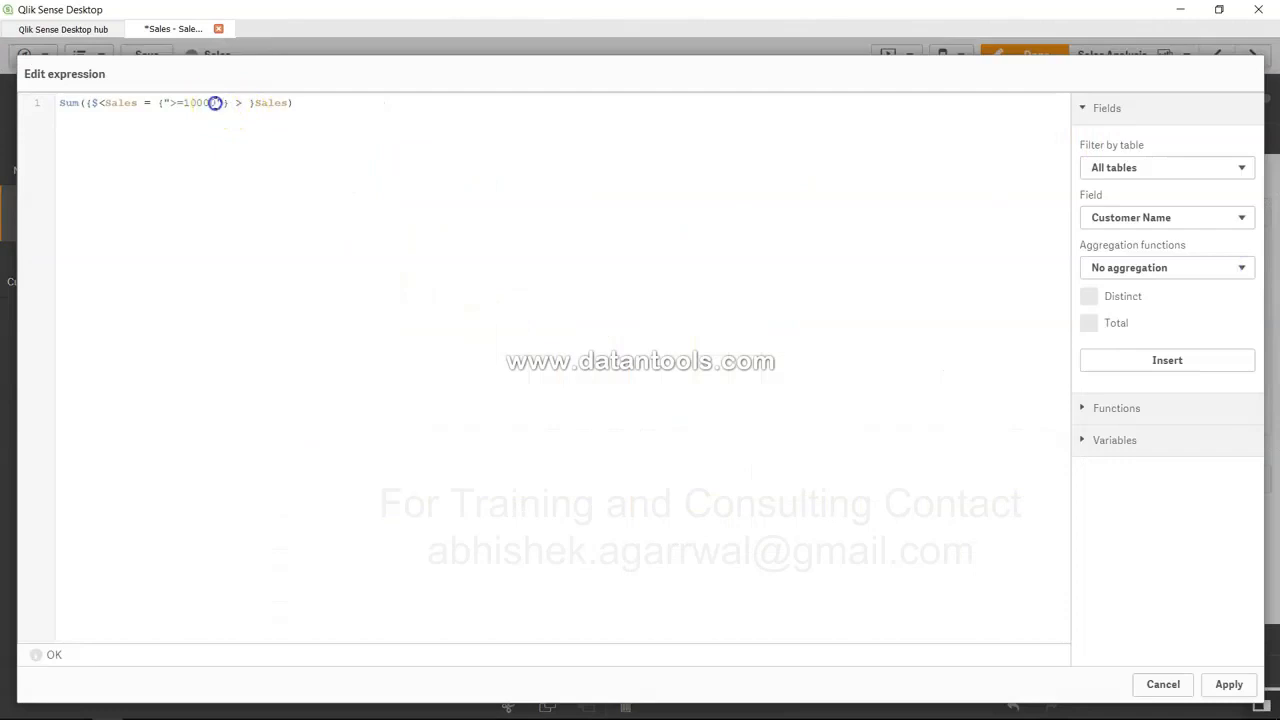
pyautogui.click(215, 102)
pyautogui.write('0')
pyautogui.write('">=10000 ')
pyautogui.write('<=')
pyautogui.write('50000')
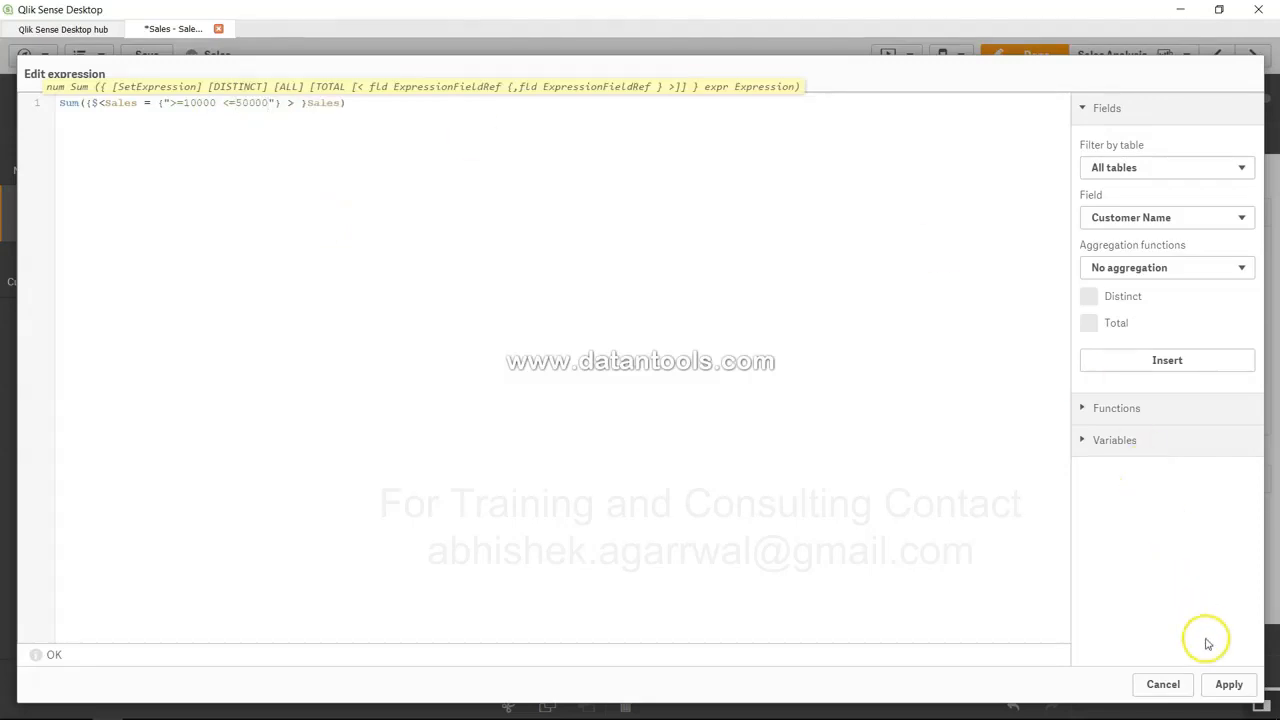
pyautogui.click(1229, 684)
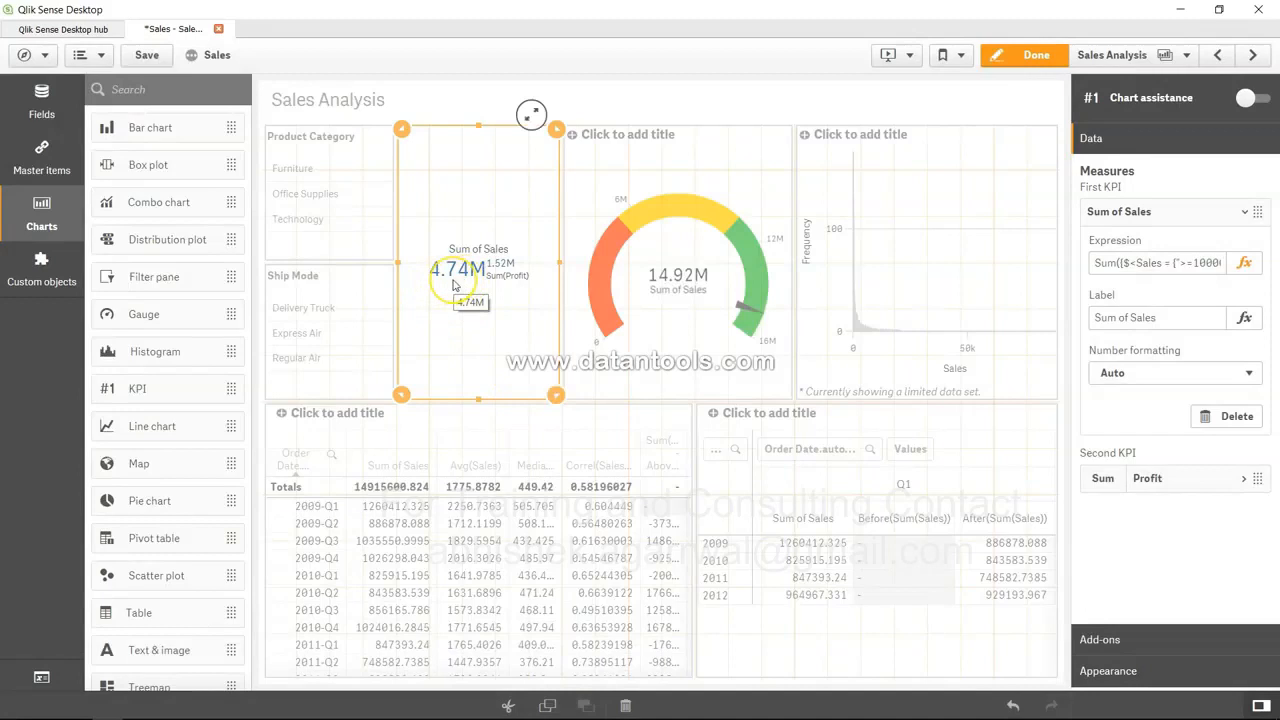
# Reopen the first measure's expression and highlight the >=10000 <=50000 search range for review
pyautogui.click(1244, 262)
pyautogui.moveTo(170, 102); pyautogui.dragTo(351, 99)
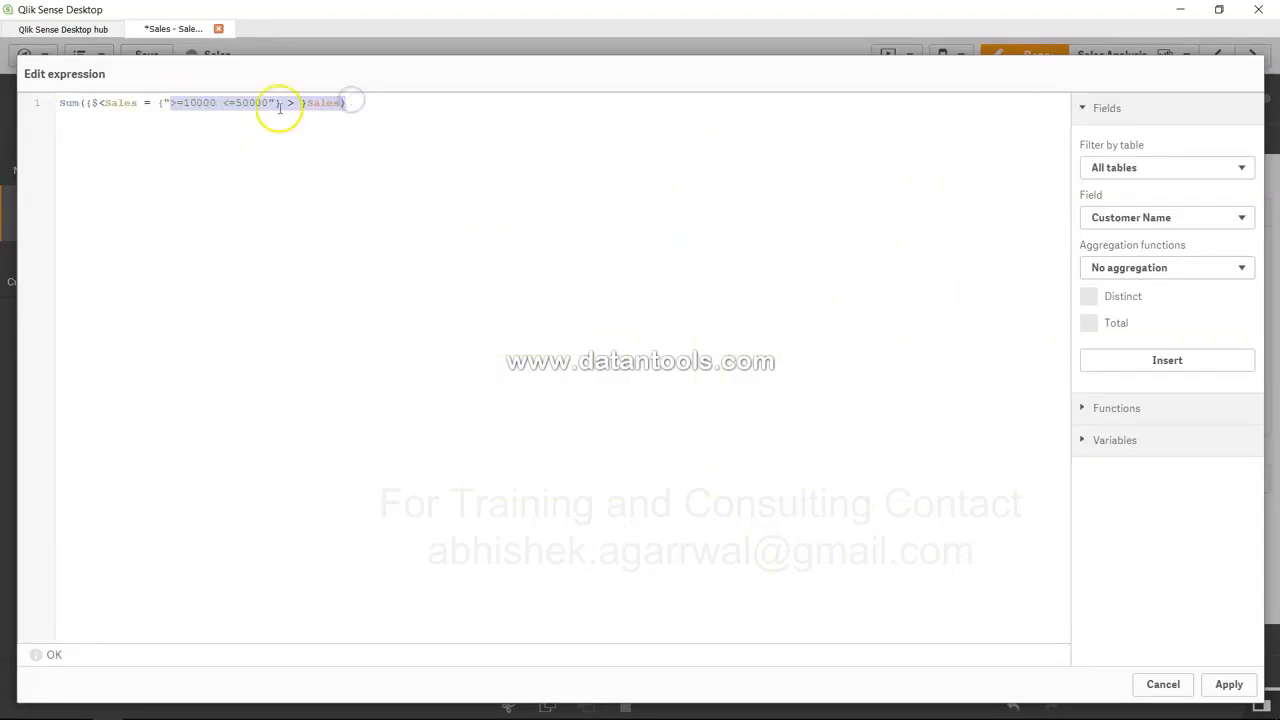
pyautogui.click(237, 114)
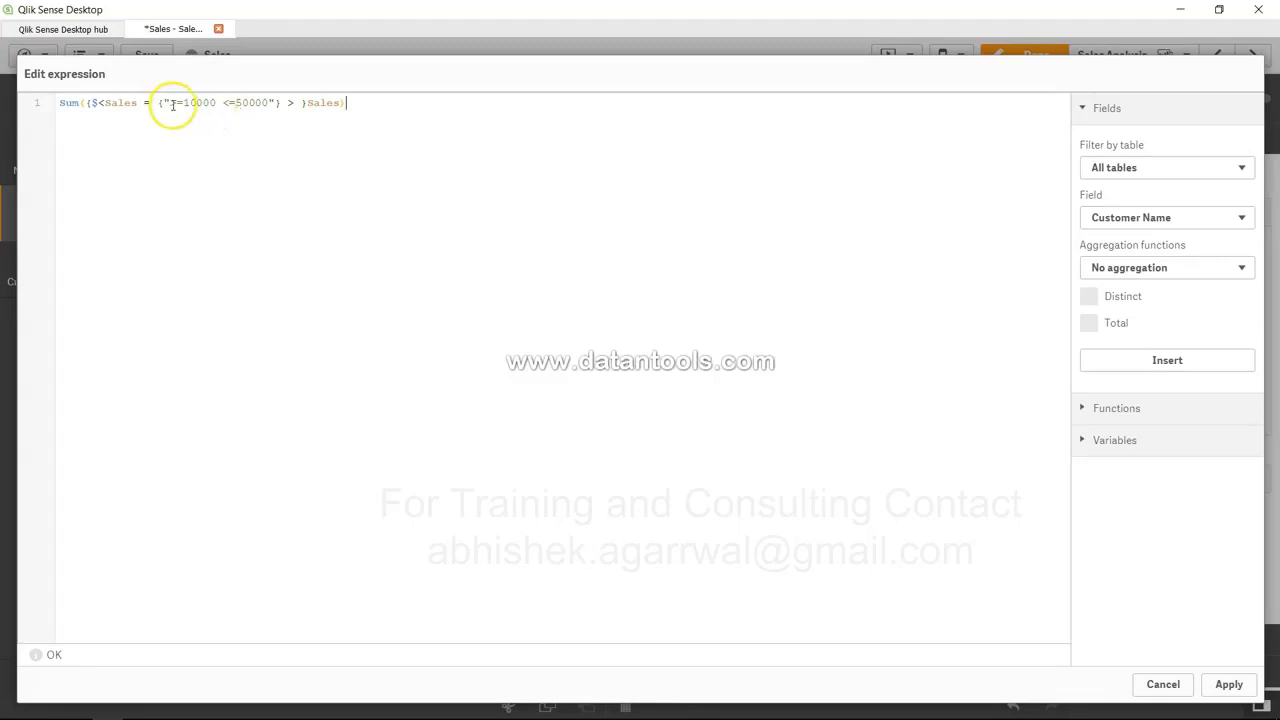
pyautogui.moveTo(172, 101); pyautogui.dragTo(268, 101)
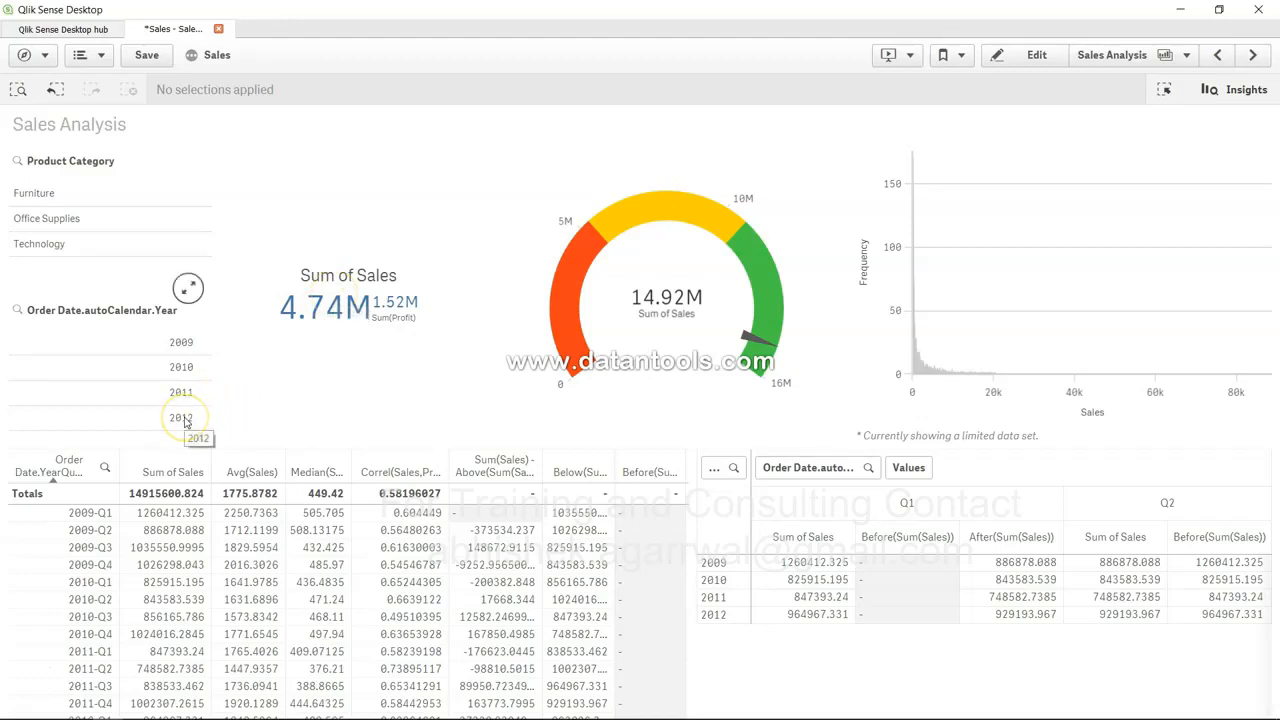
# Open the KPI's first measure expression in sheet edit mode and delete the whole Sales condition from the set modifier
pyautogui.click(1028, 58)
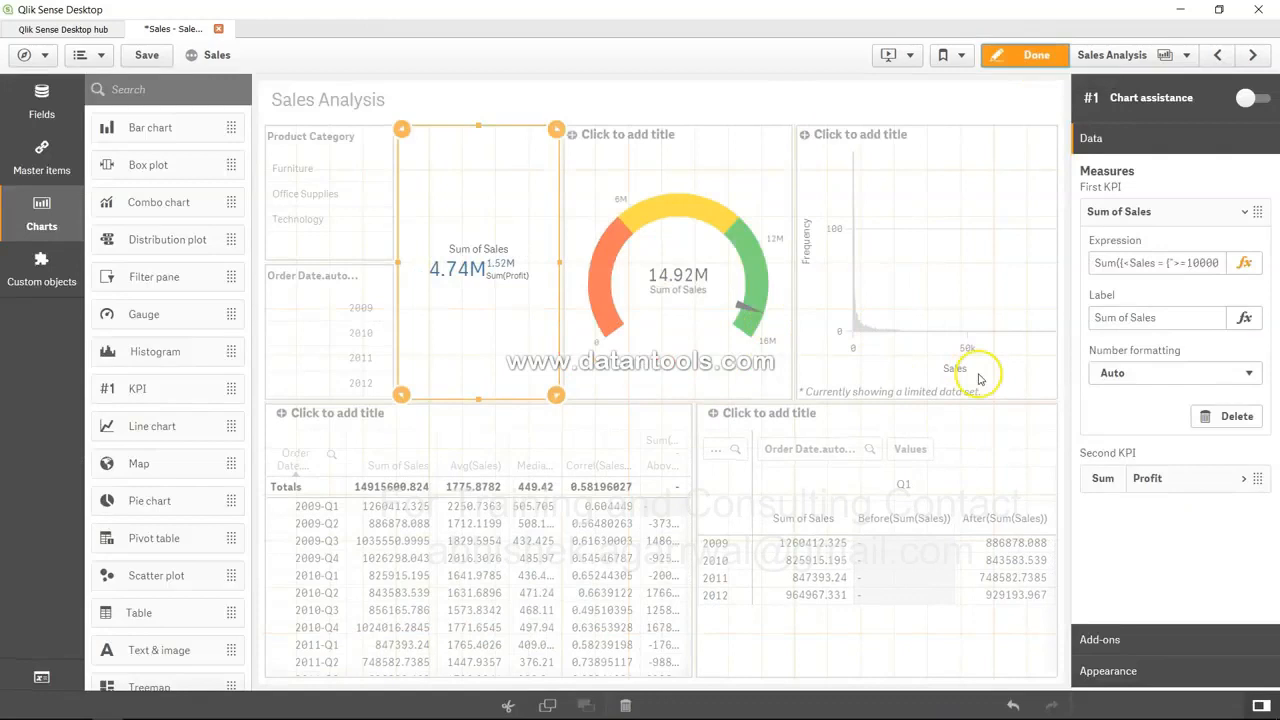
pyautogui.click(1244, 262)
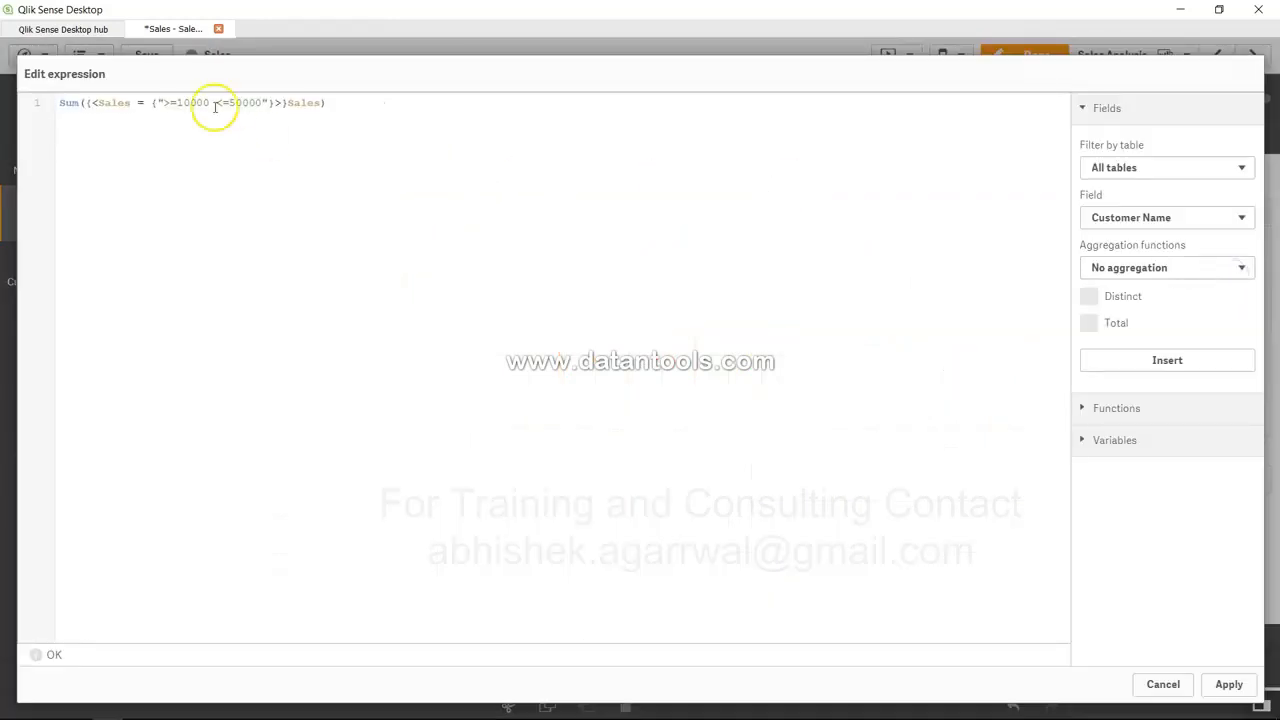
pyautogui.moveTo(99, 103); pyautogui.dragTo(273, 104)
pyautogui.press('BackSpace')
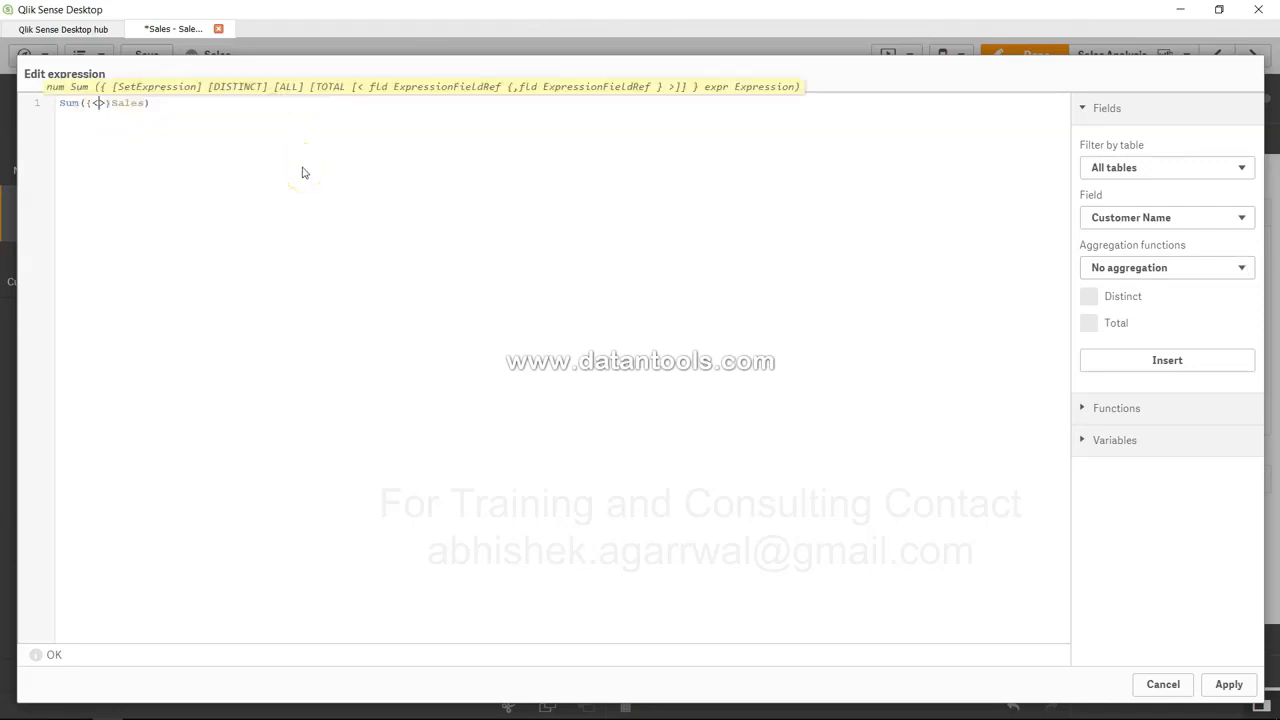
# Insert [Order Date.autoCalendar.Year] as the modifier field and give it the value {"$(=max())"}
pyautogui.write('order')
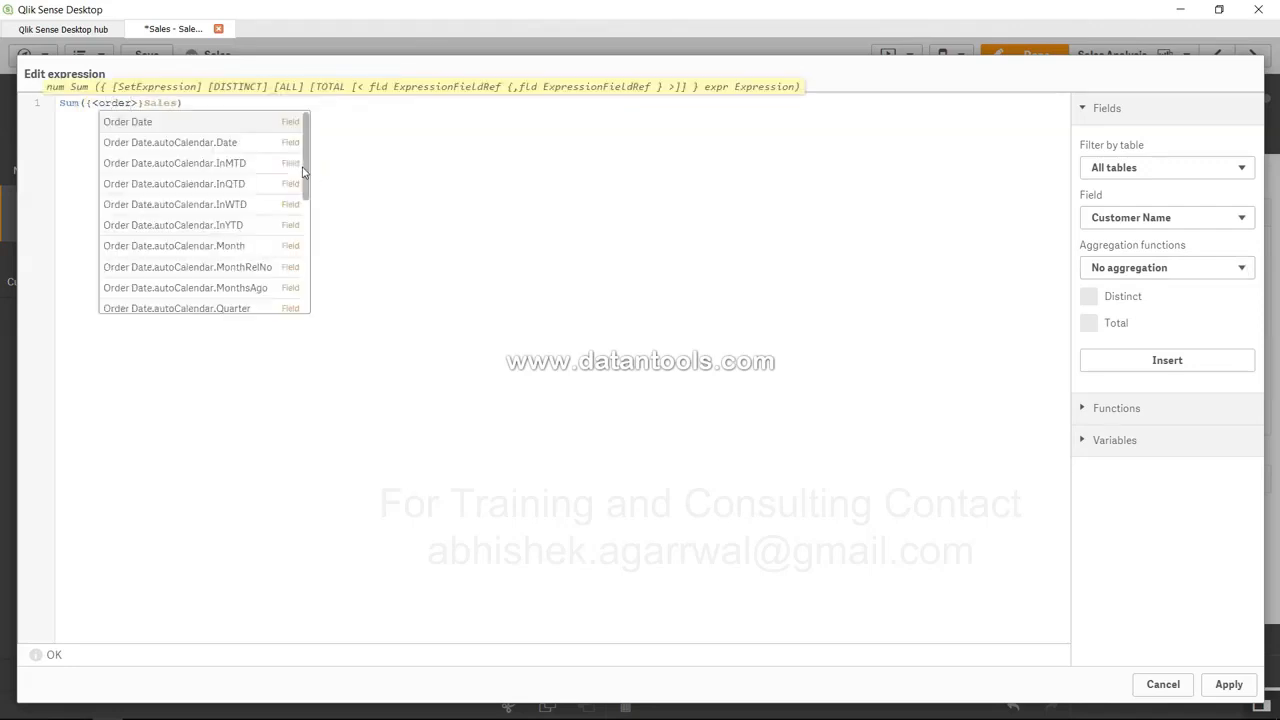
pyautogui.click(247, 201)
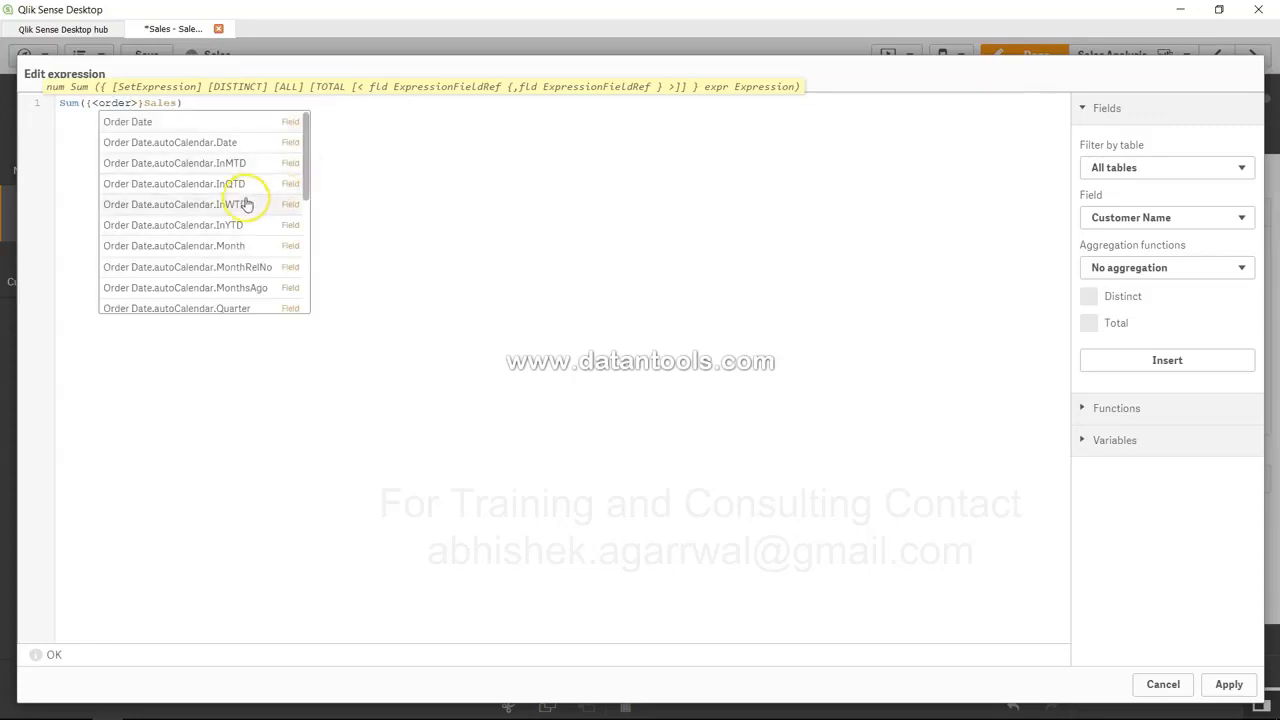
pyautogui.scroll(-3, 247, 204)
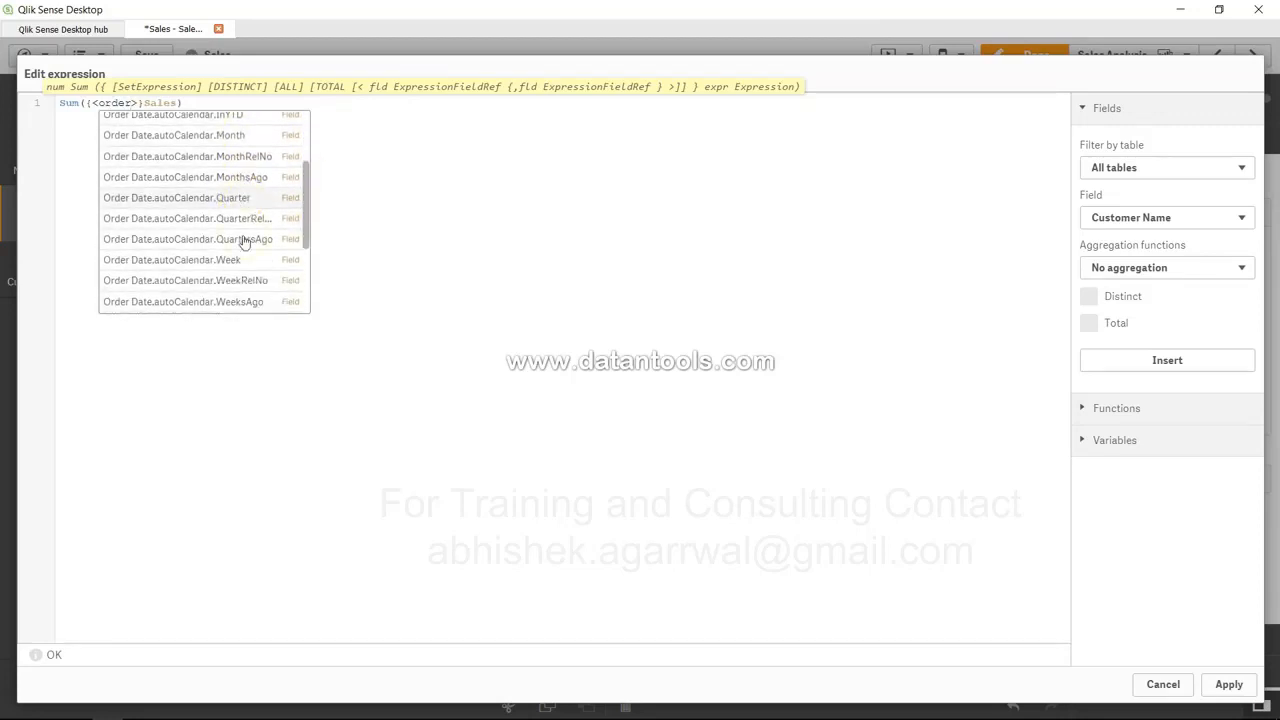
pyautogui.scroll(-2, 244, 241)
pyautogui.click(240, 209)
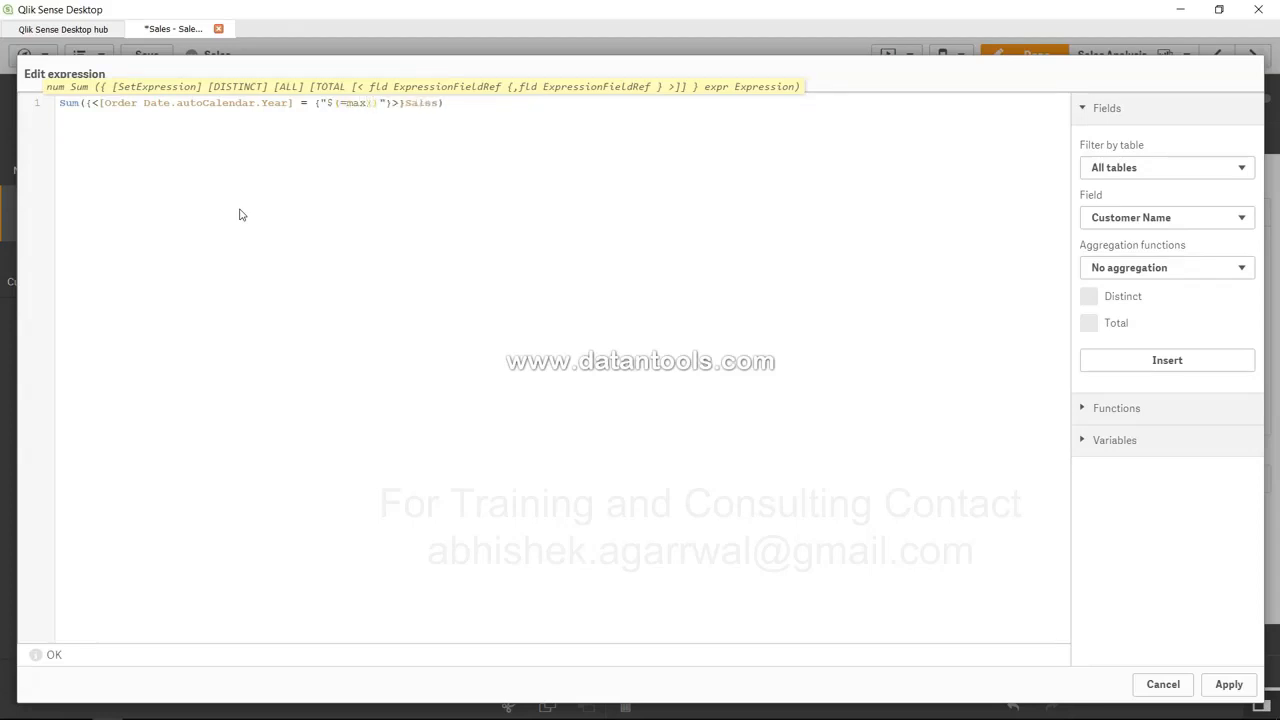
# Copy [Order Date.autoCalendar.Year] into the max() parentheses and apply the expression to the KPI
pyautogui.moveTo(99, 103); pyautogui.dragTo(287, 103)
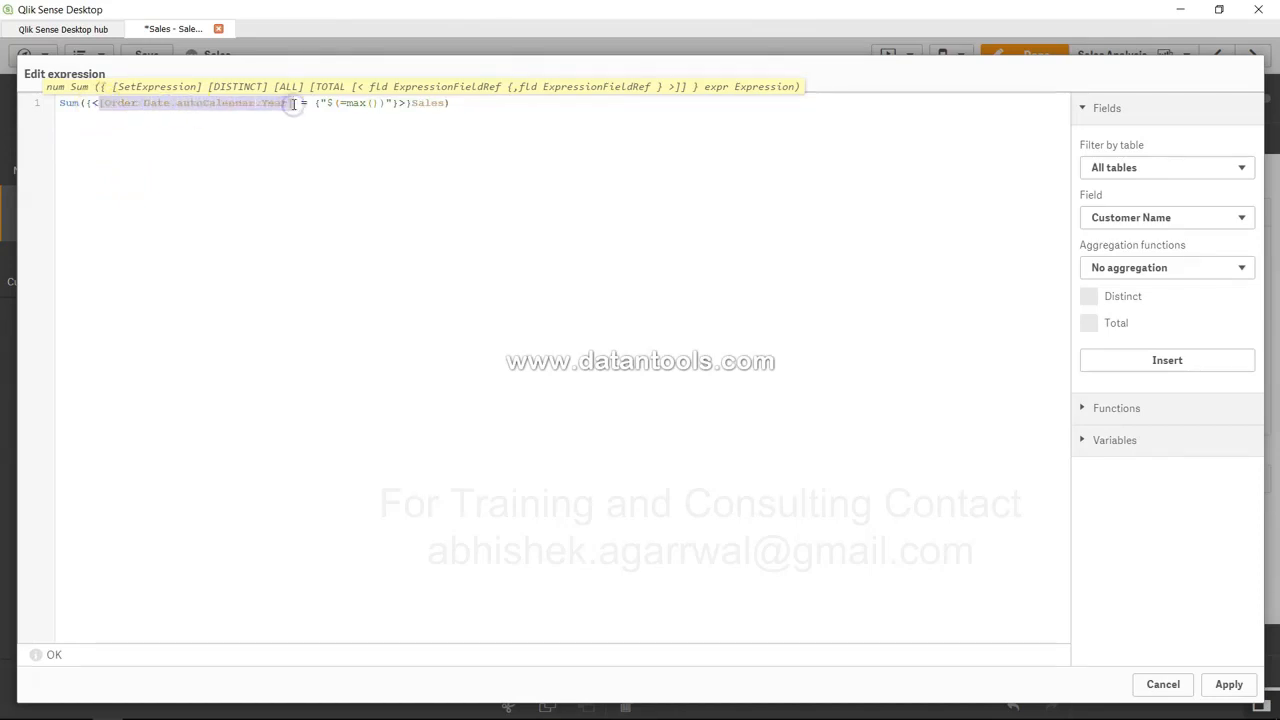
pyautogui.click(372, 104)
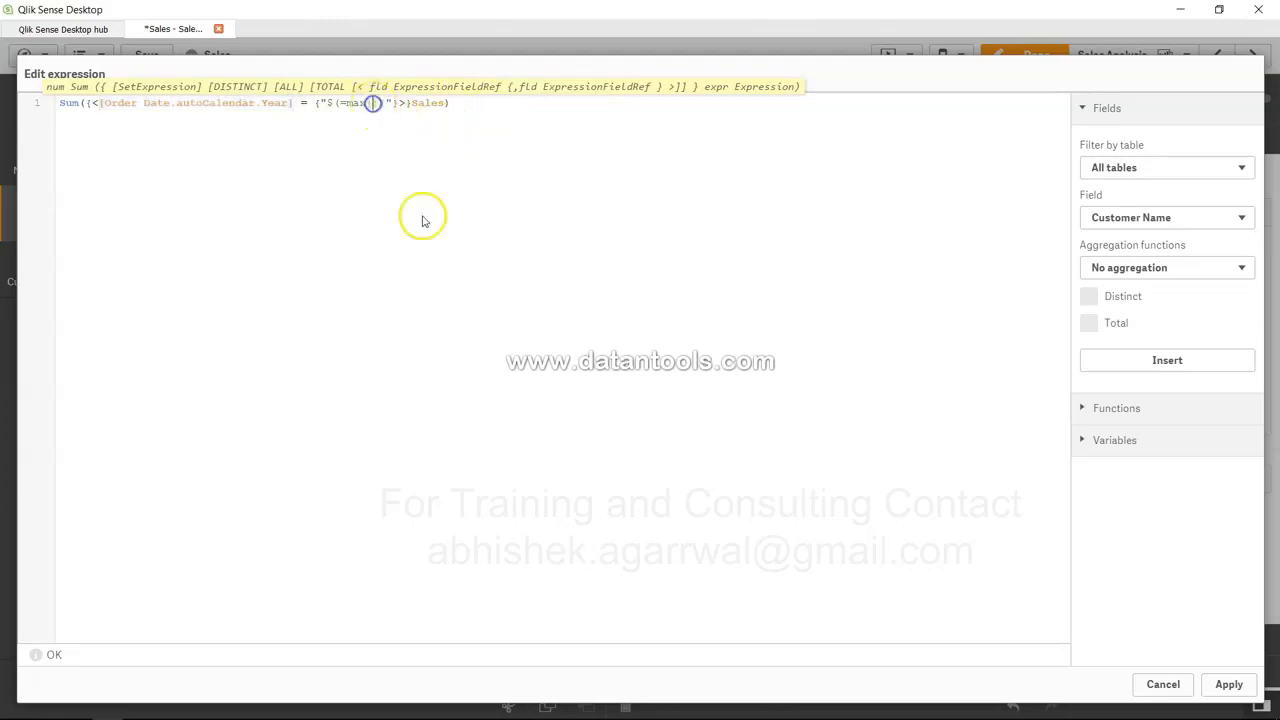
pyautogui.write('[Order Date.autoCalendar.Year]')
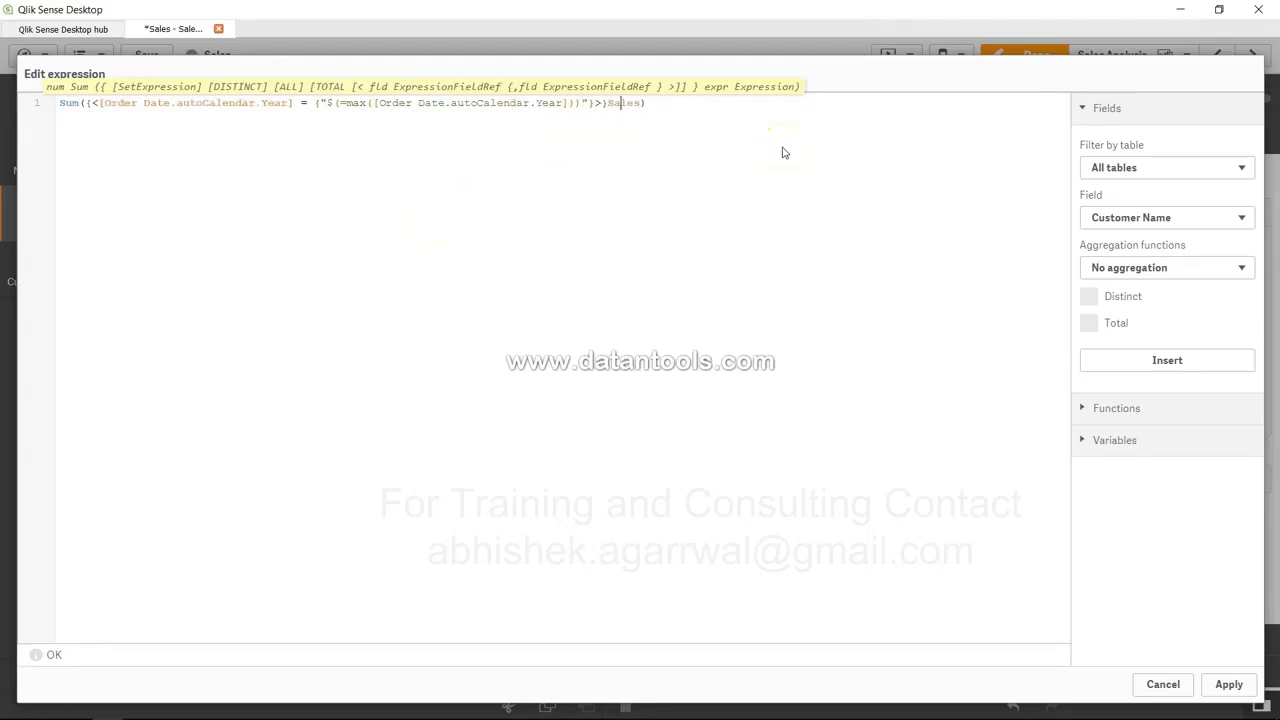
pyautogui.click(1229, 684)
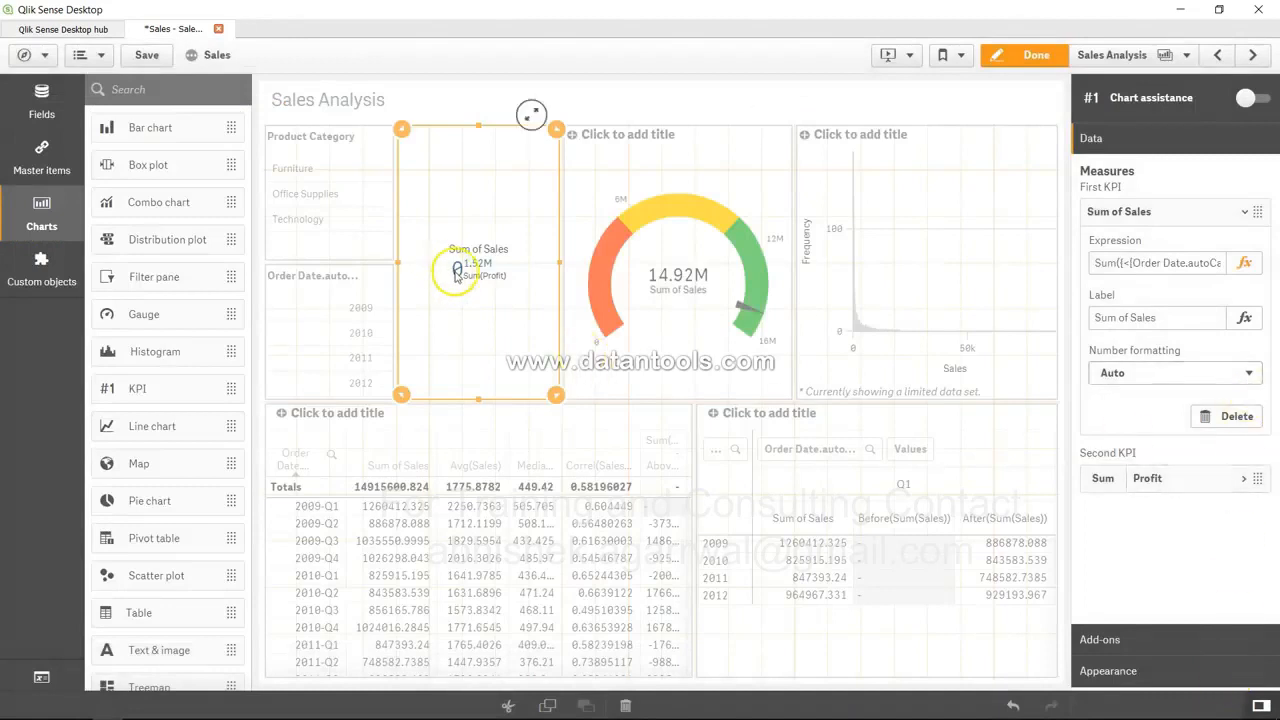
# Leave sheet editing, test the KPI with Furniture and Technology selected in Product Category, and cancel the selection
pyautogui.click(1036, 55)
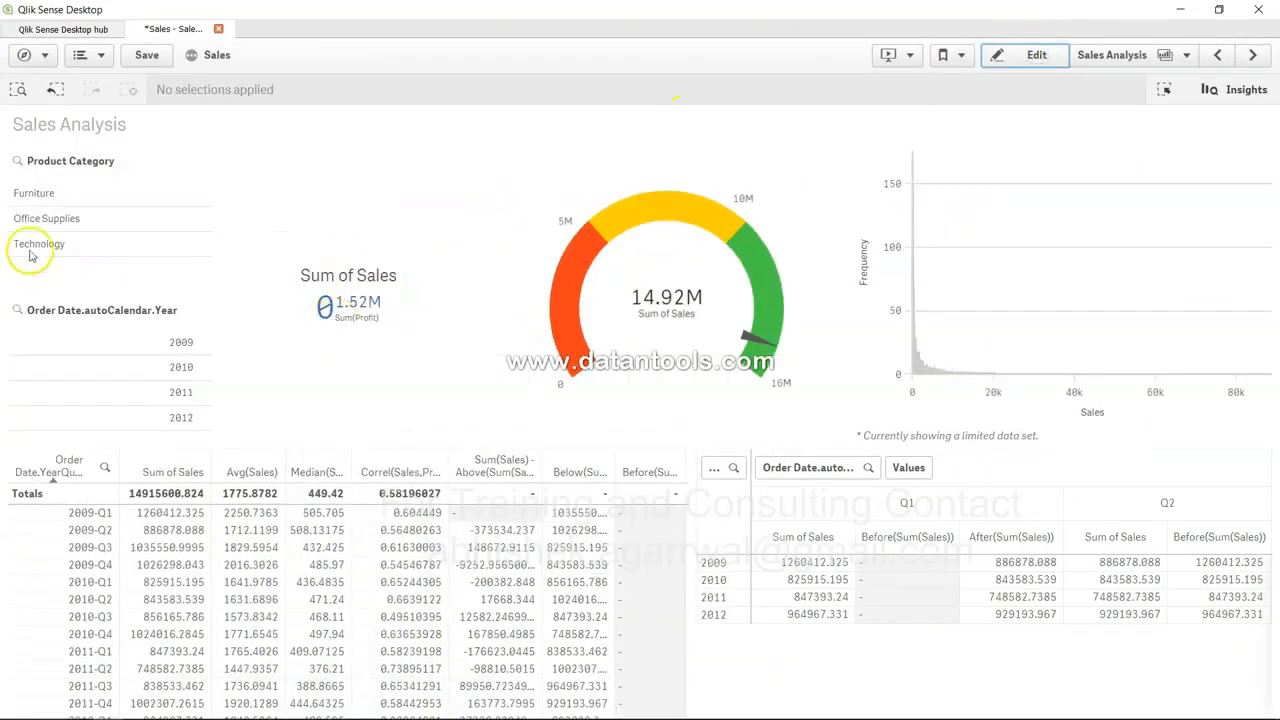
pyautogui.click(36, 194)
pyautogui.click(40, 244)
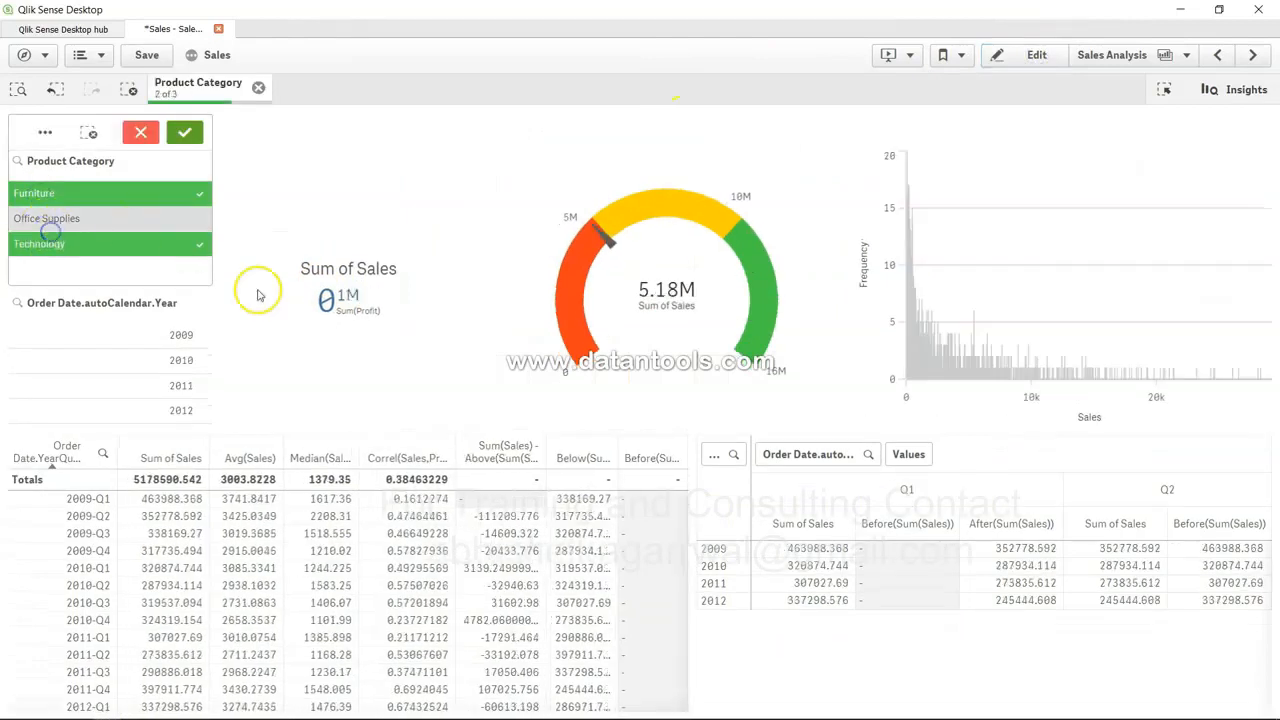
pyautogui.click(141, 135)
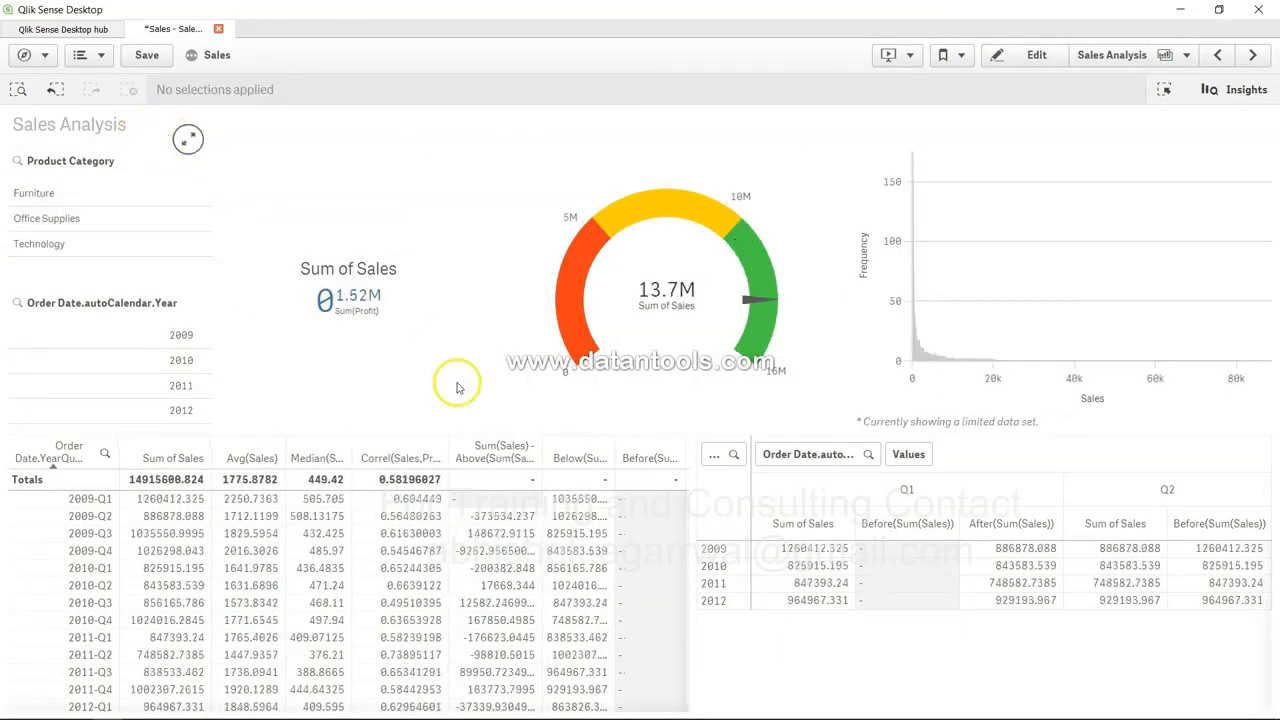
# Reopen the KPI's first measure expression in sheet edit mode, review its max([Order Date.autoCalendar.Year]) part, and close the editor
pyautogui.click(1030, 55)
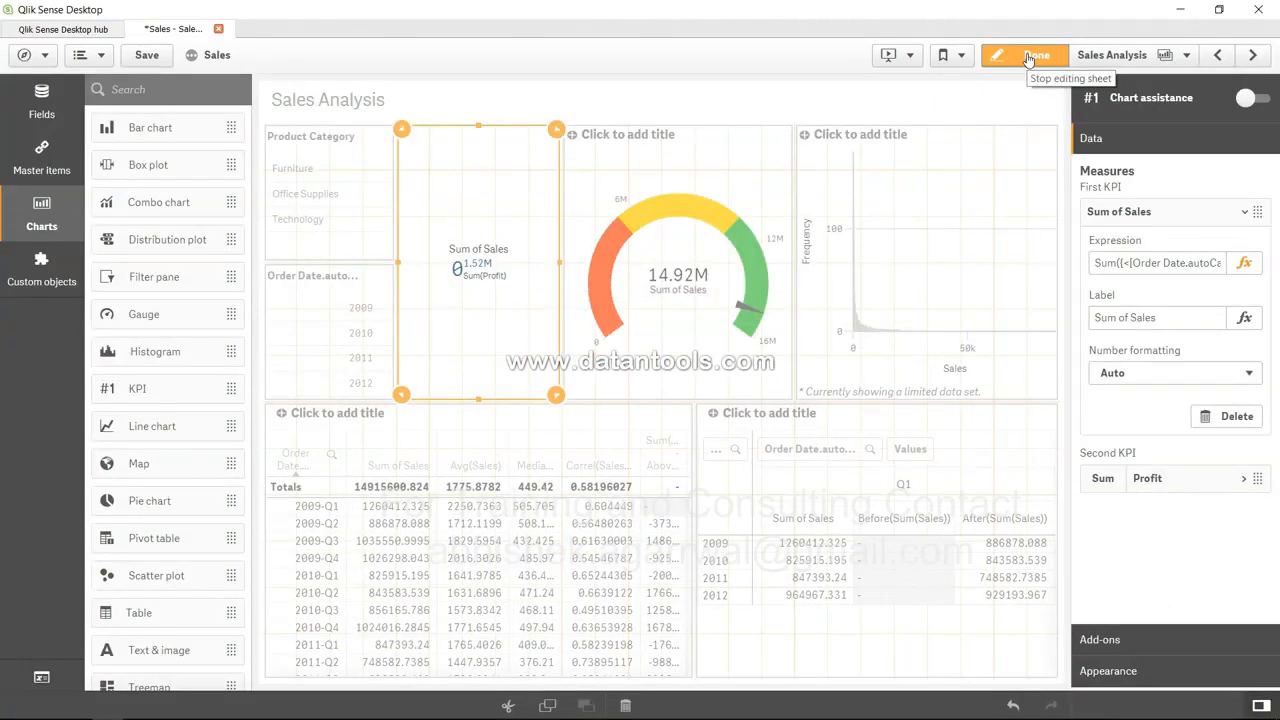
pyautogui.click(1243, 264)
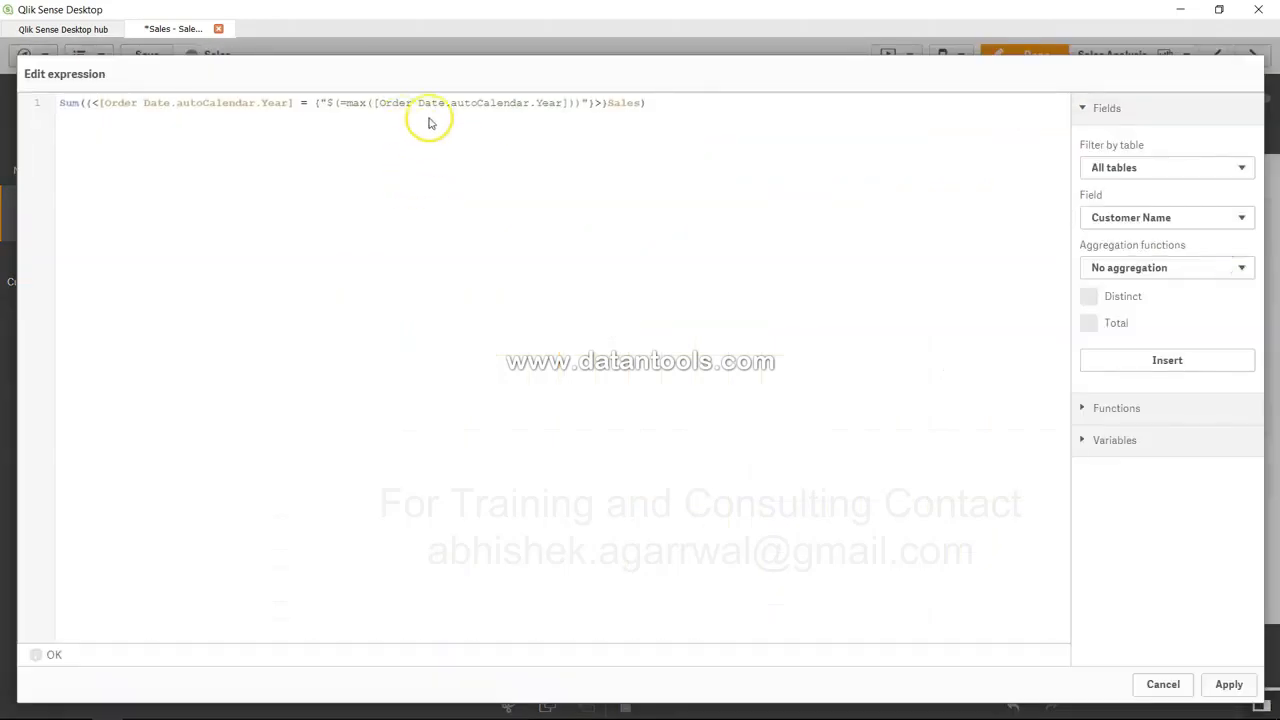
pyautogui.moveTo(346, 103); pyautogui.dragTo(571, 103)
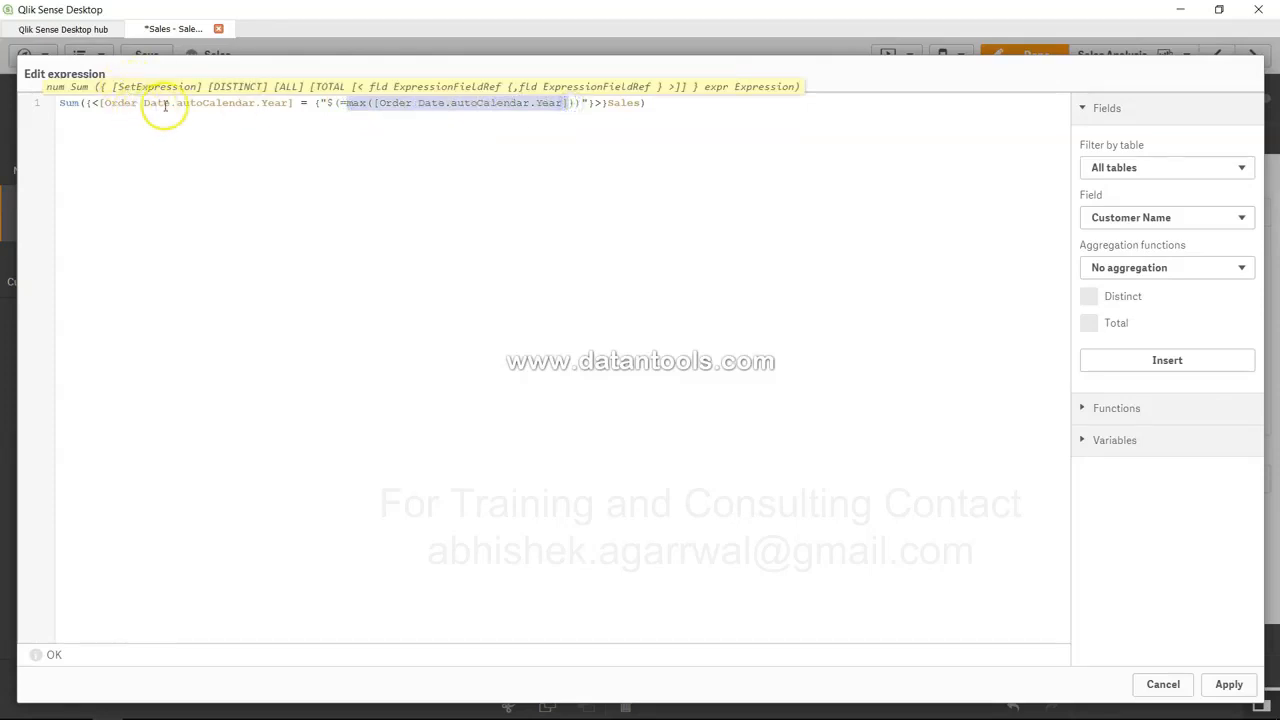
pyautogui.click(370, 103)
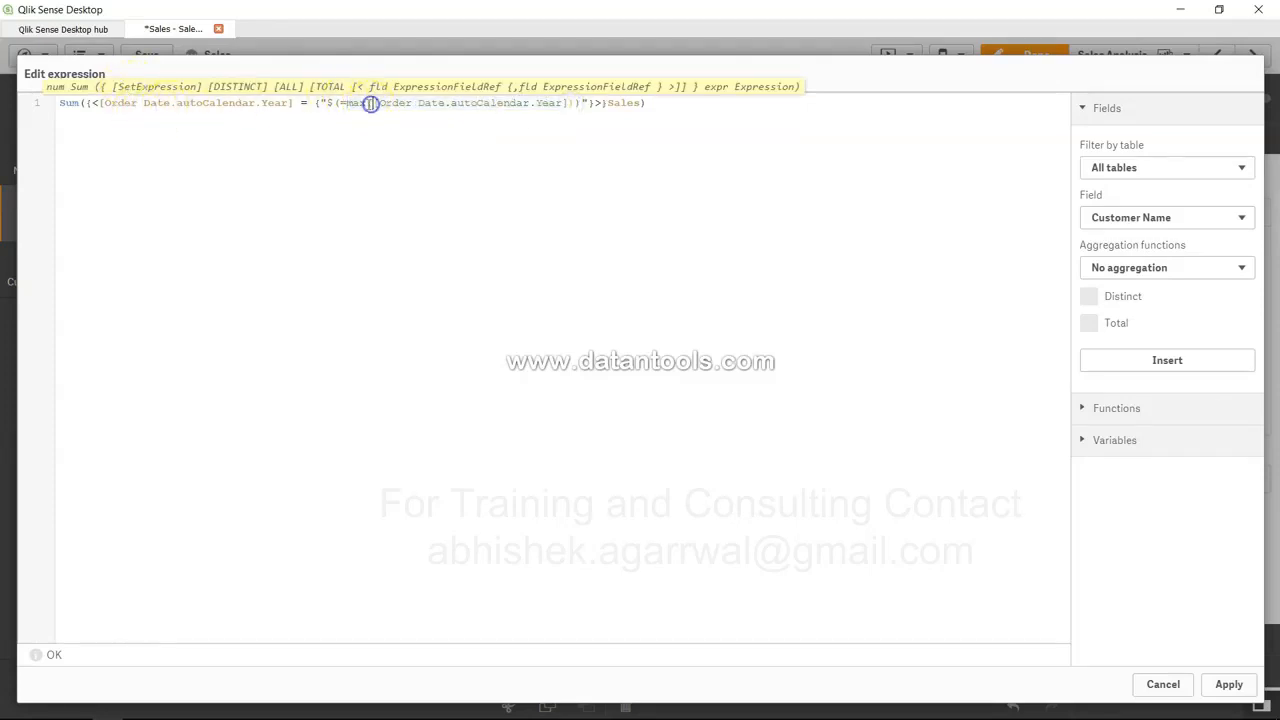
pyautogui.moveTo(346, 103); pyautogui.dragTo(607, 101)
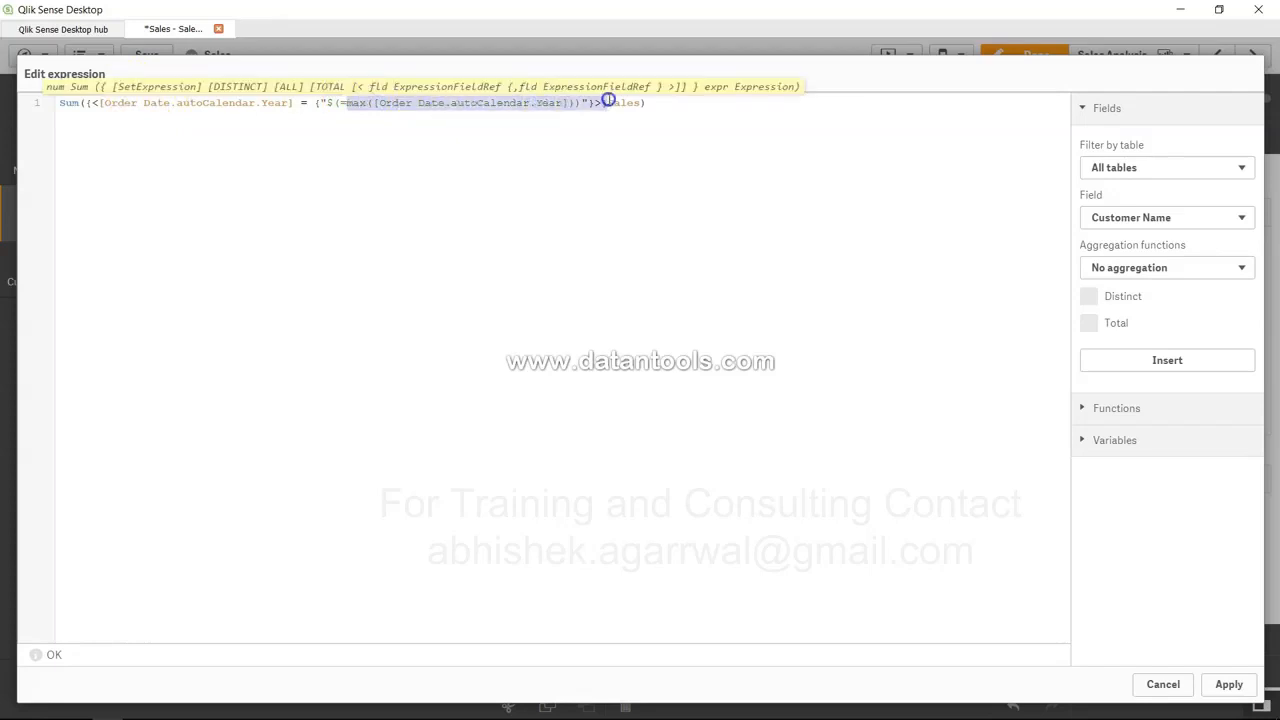
pyautogui.click(607, 103)
pyautogui.click(1227, 684)
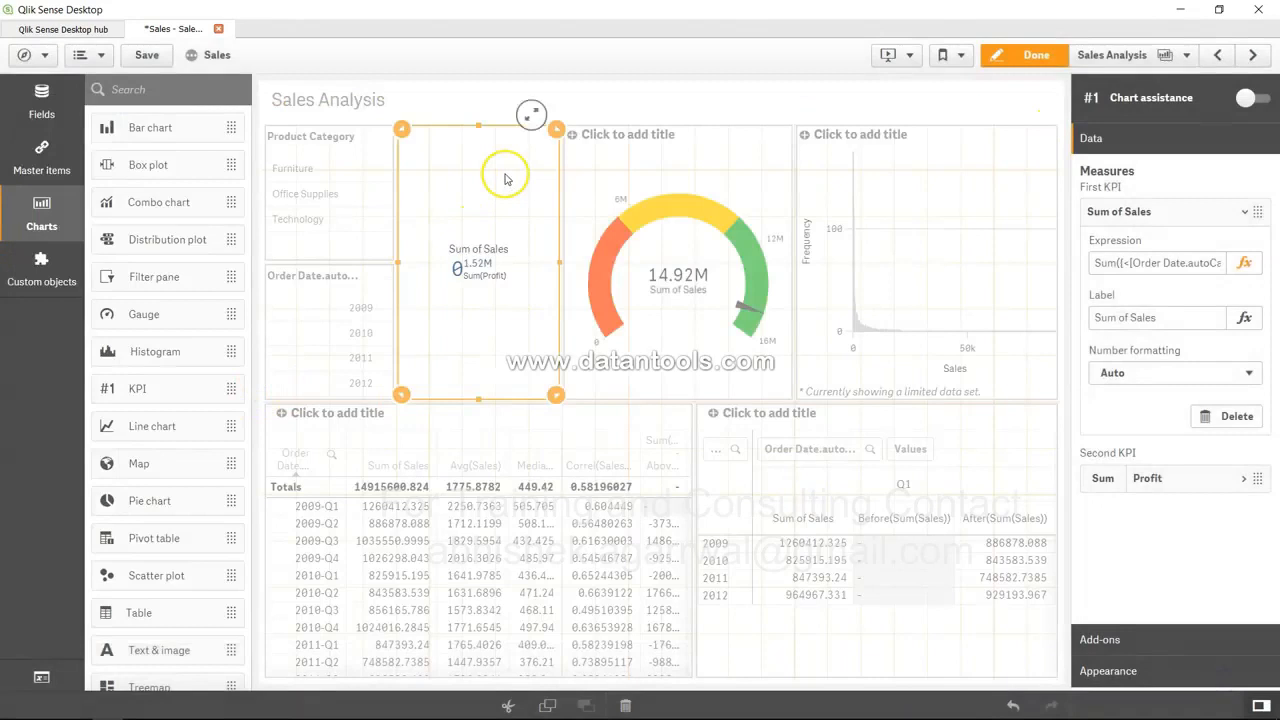
# Add a Text & image object to the sheet directly above the Sum of Sales KPI
pyautogui.moveTo(177, 651); pyautogui.dragTo(487, 157)
pyautogui.click(435, 281)
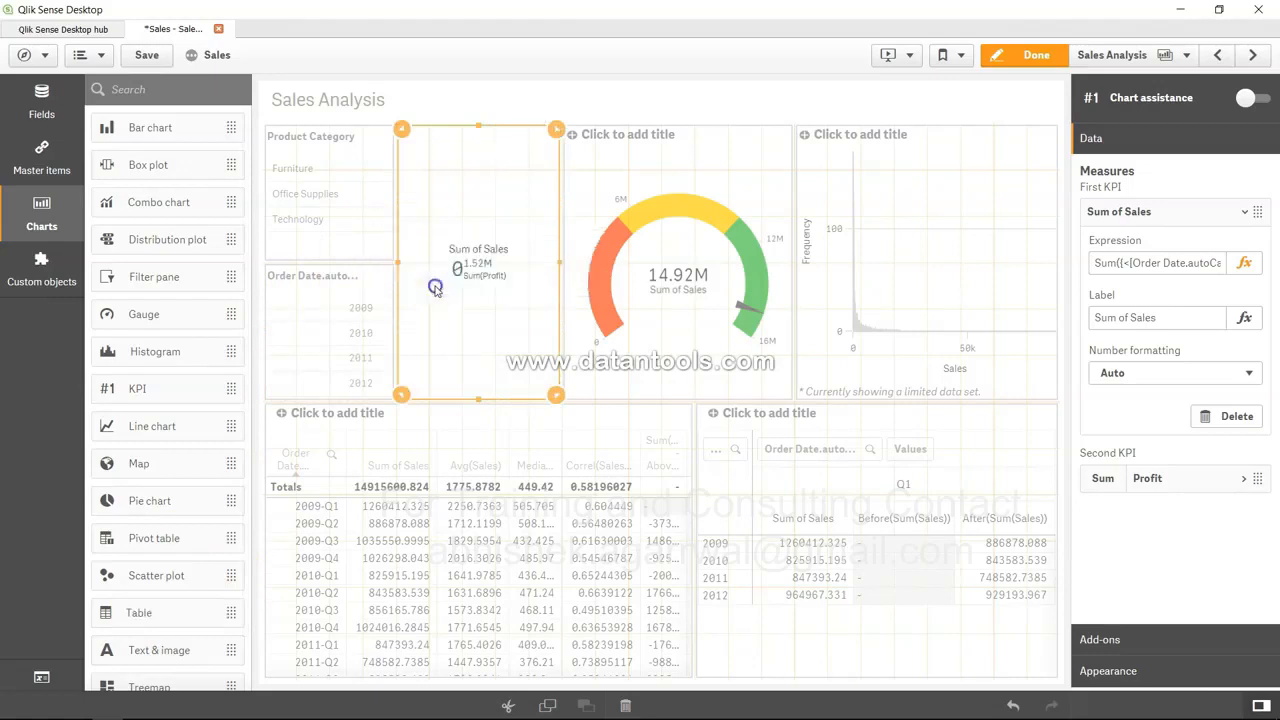
pyautogui.moveTo(171, 651); pyautogui.dragTo(465, 144)
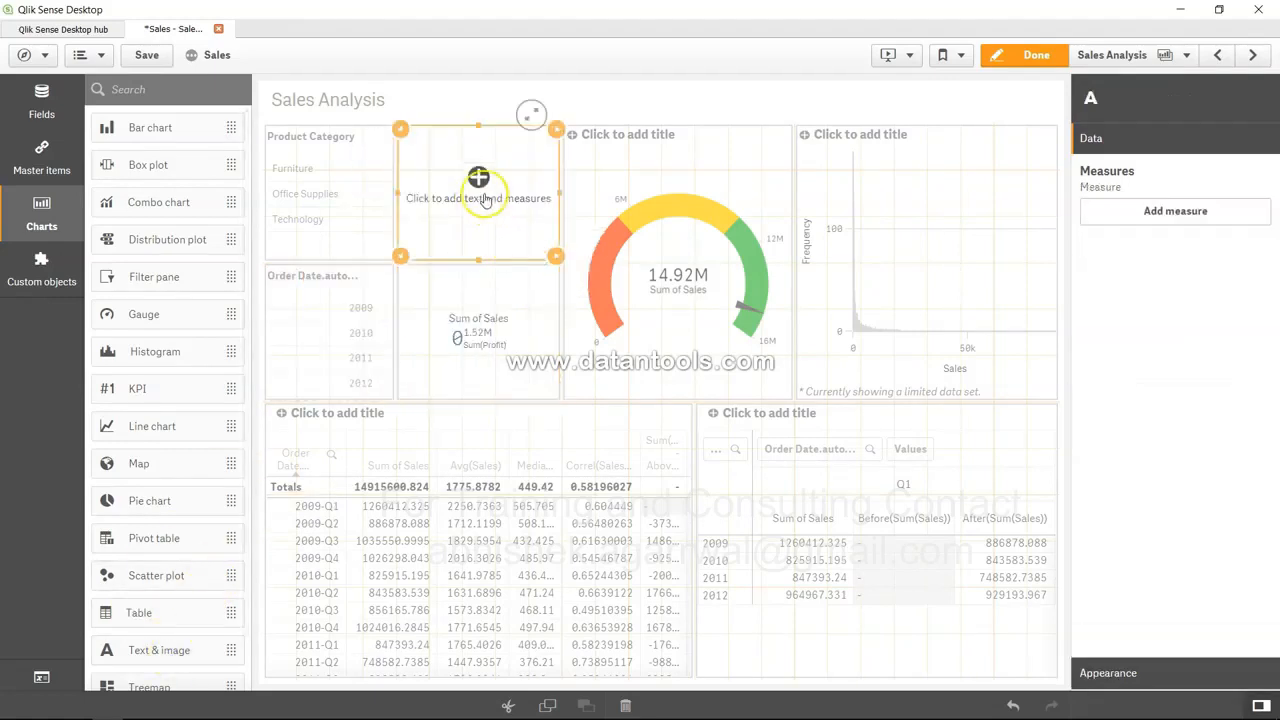
# Give the text object a measure with the expression Max([Order Date.autoCalendar.Year]) and apply it
pyautogui.click(1145, 211)
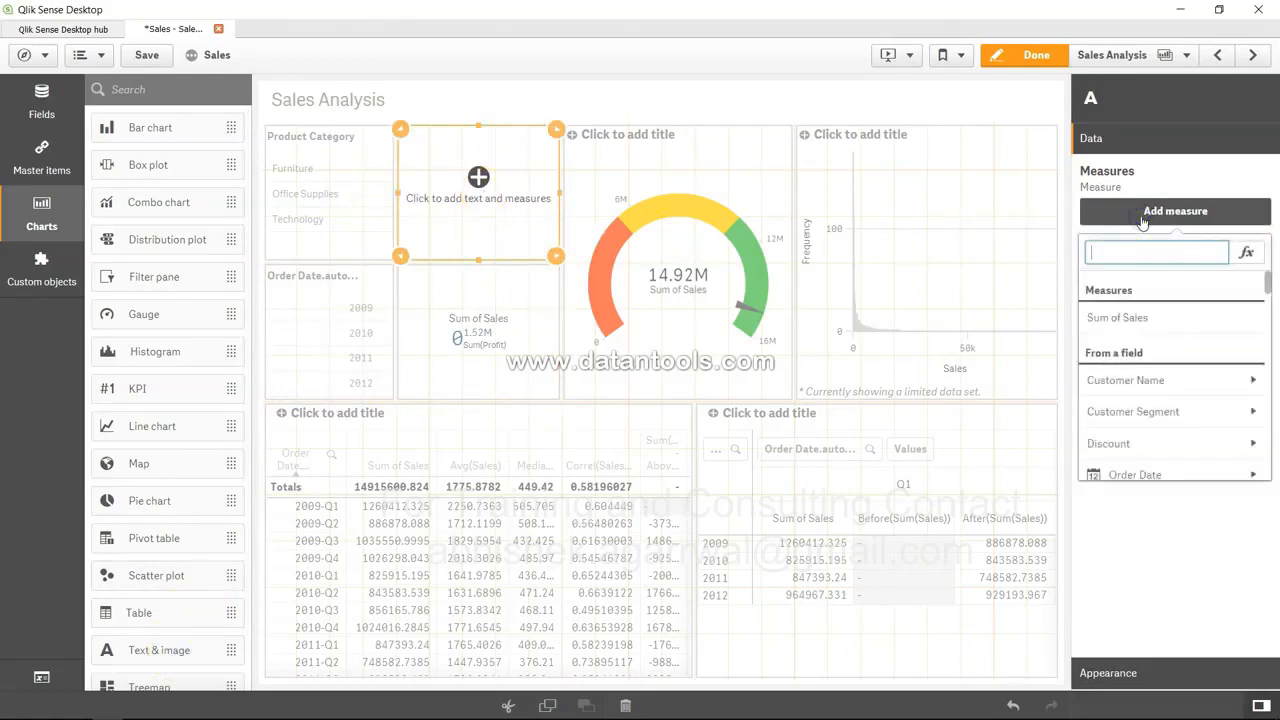
pyautogui.click(1245, 254)
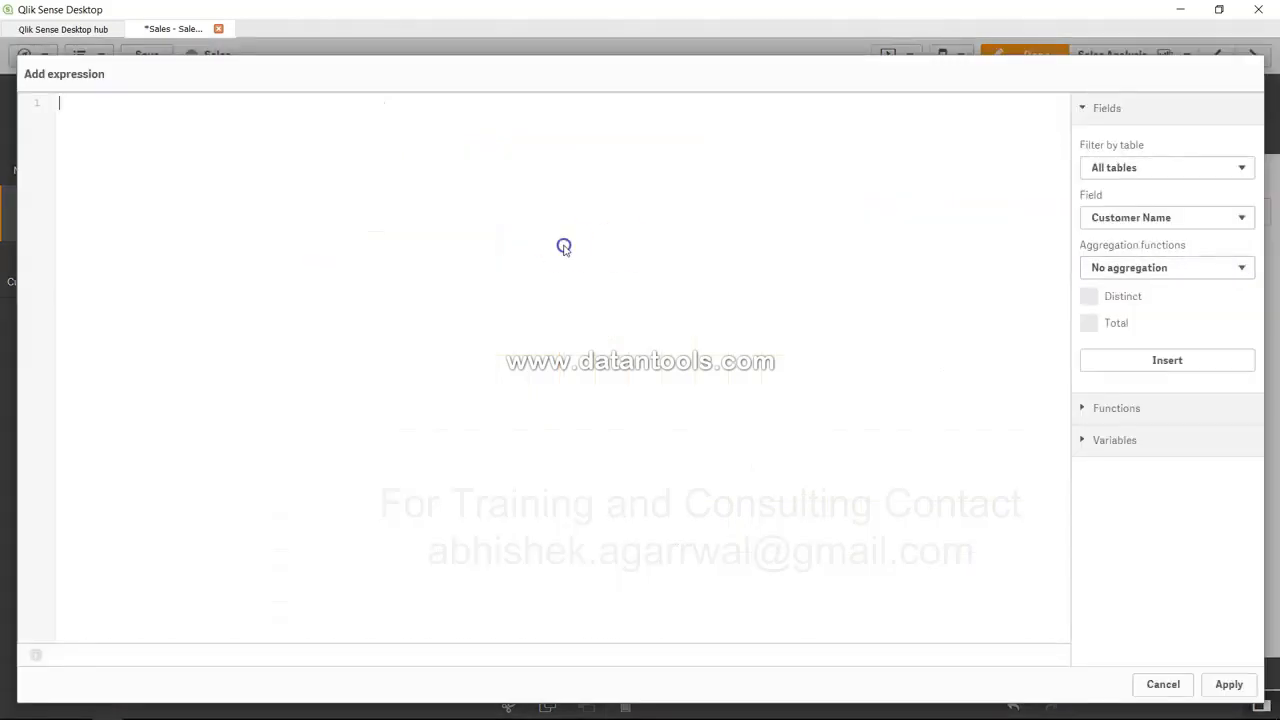
pyautogui.write('Max((Order')
pyautogui.scroll(-3, 190, 252)
pyautogui.click(199, 266)
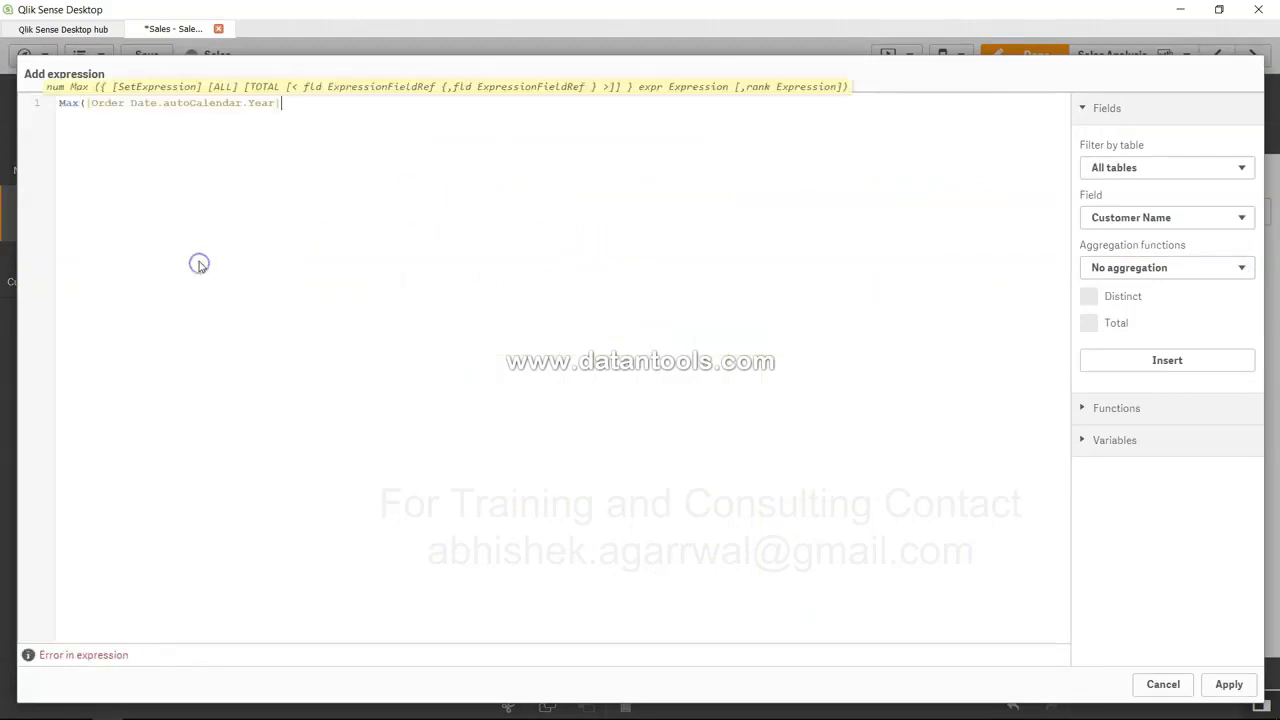
pyautogui.write(')')
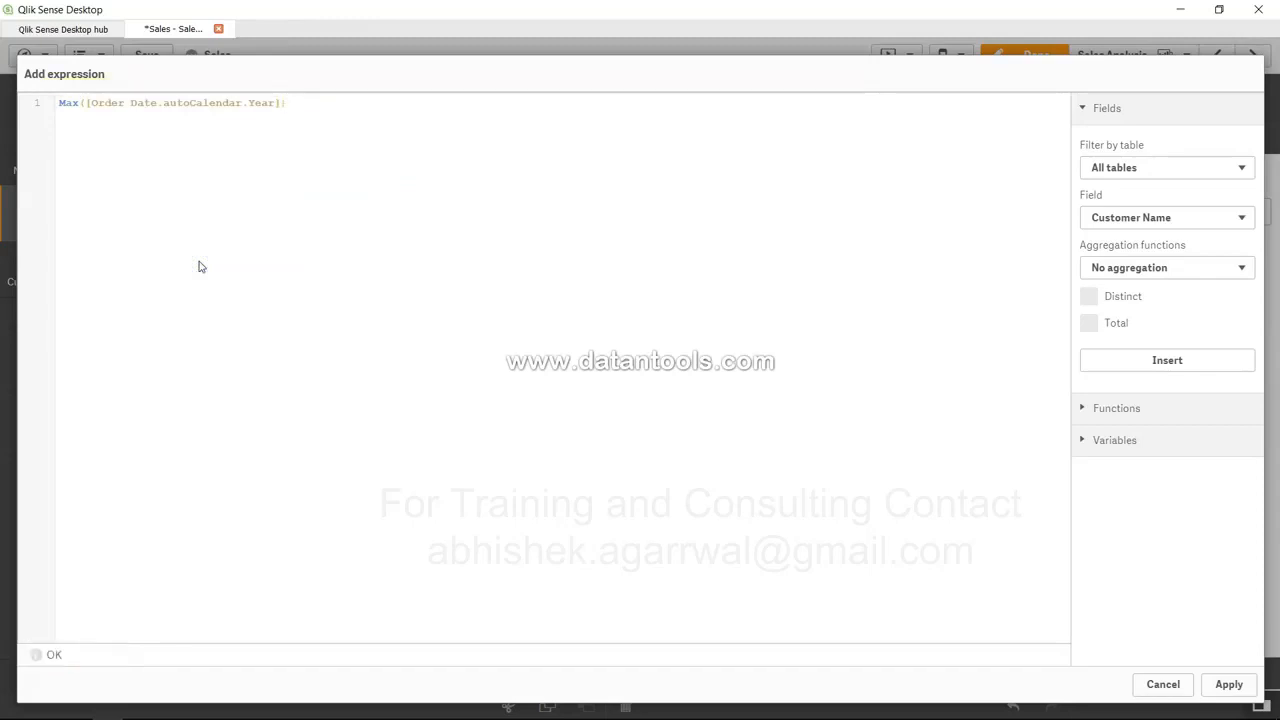
pyautogui.click(1229, 686)
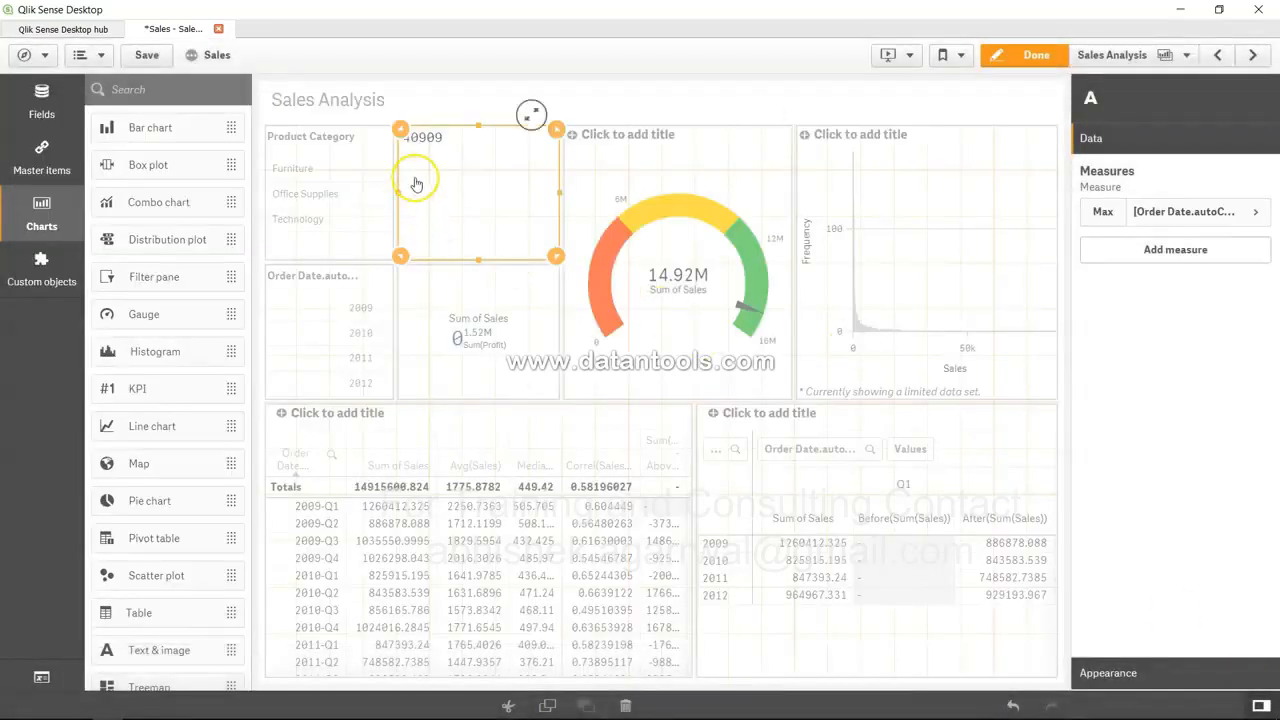
# Compare the text object's output with the year field used in the KPI's first measure expression
pyautogui.click(478, 100)
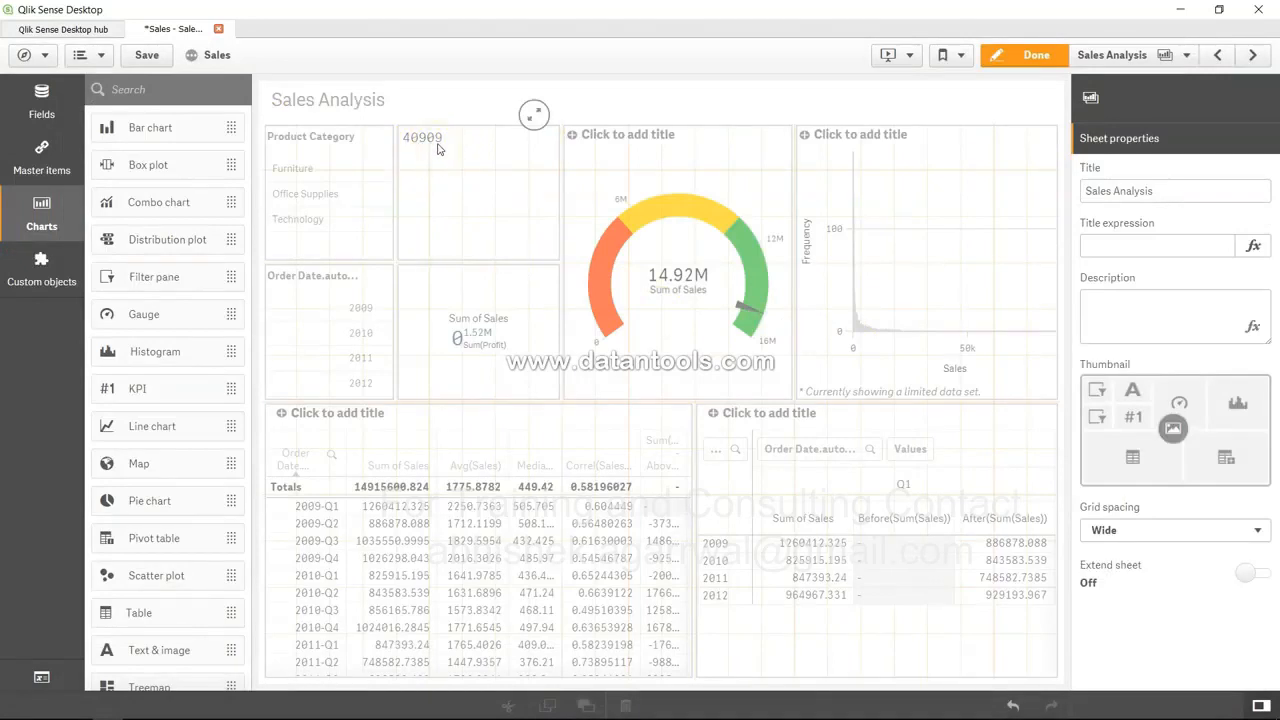
pyautogui.click(502, 336)
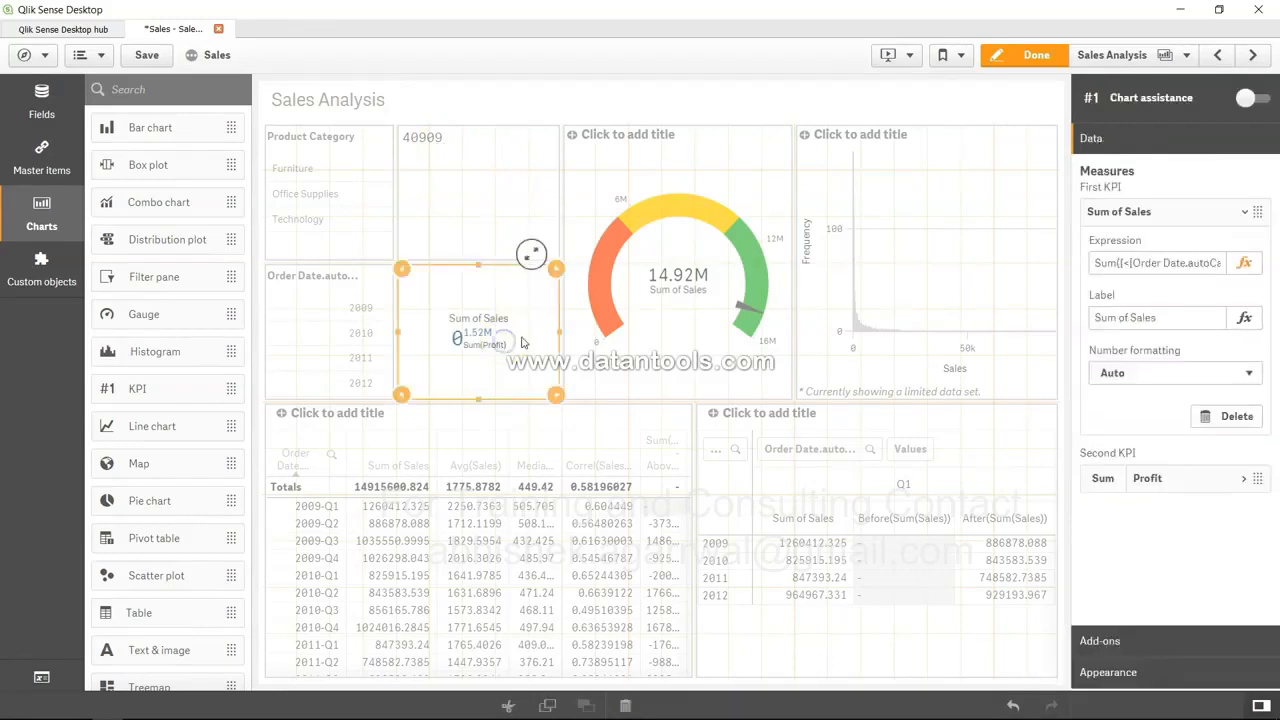
pyautogui.moveTo(1095, 264); pyautogui.dragTo(1192, 268)
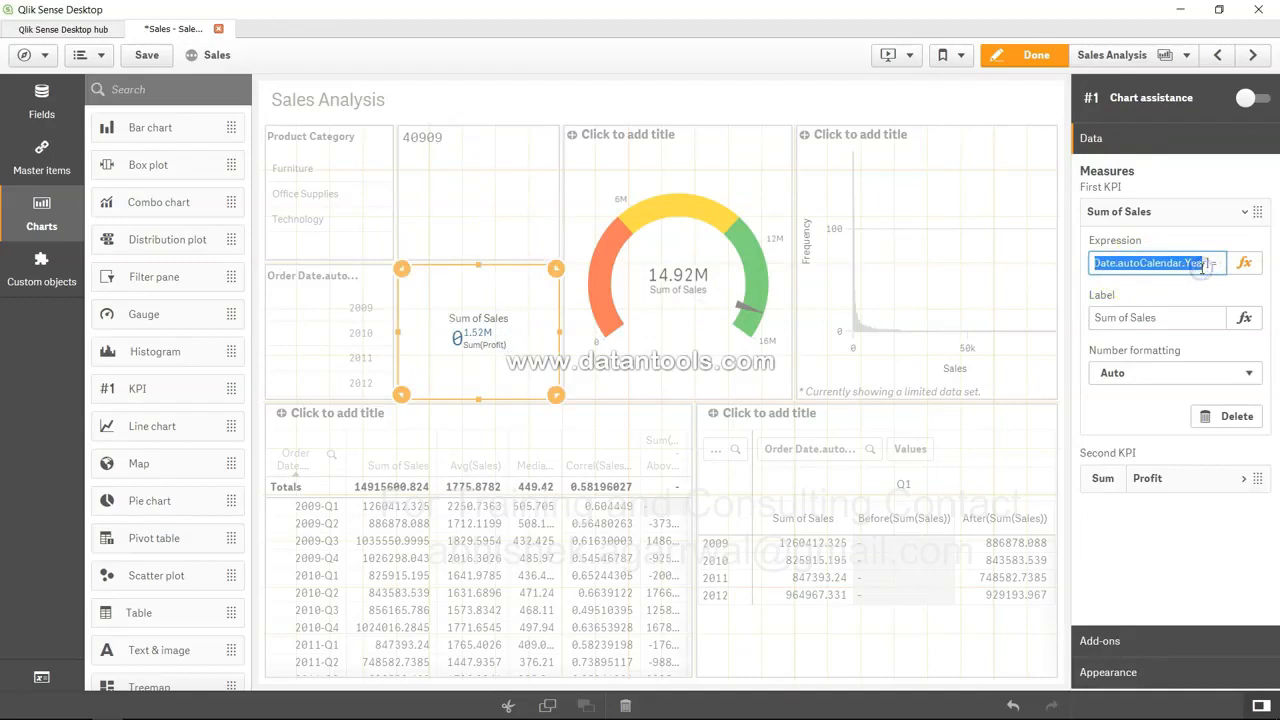
pyautogui.moveTo(1203, 266); pyautogui.dragTo(1207, 266)
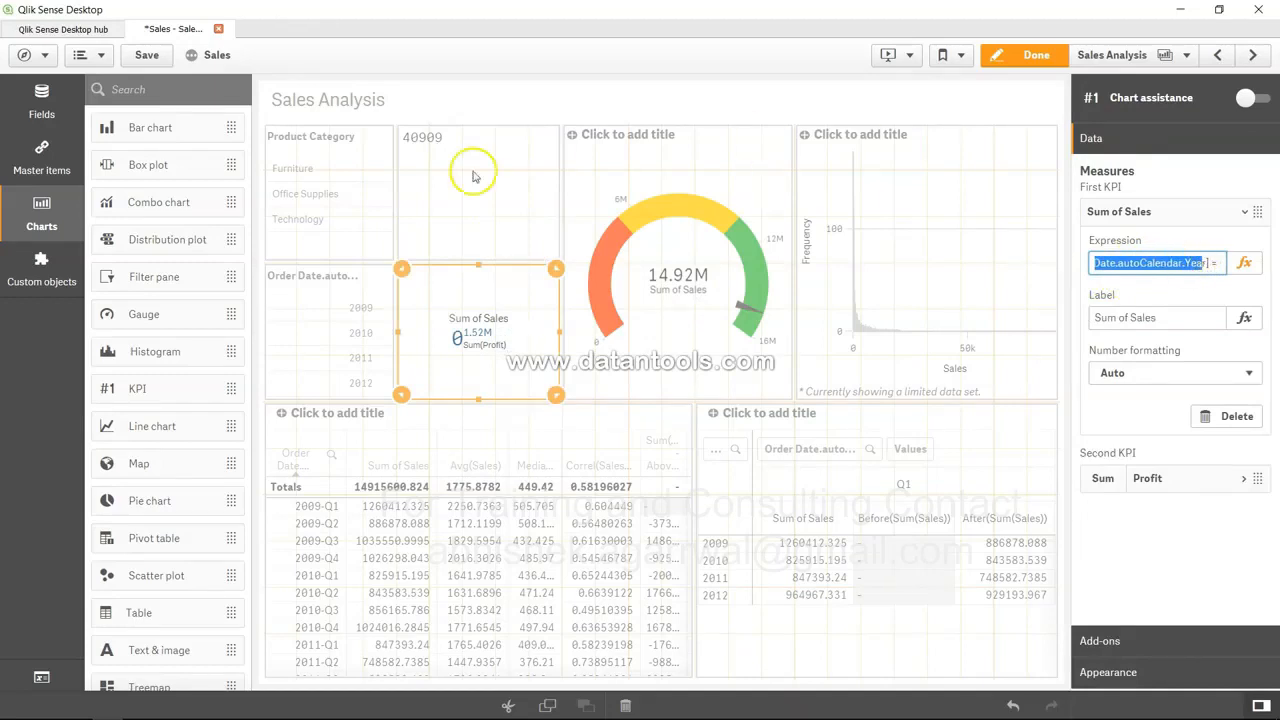
# Wrap the text object's measure in date functions so it reads Year(Date(Max([Order Date.autoCalendar.Year])))
pyautogui.click(473, 176)
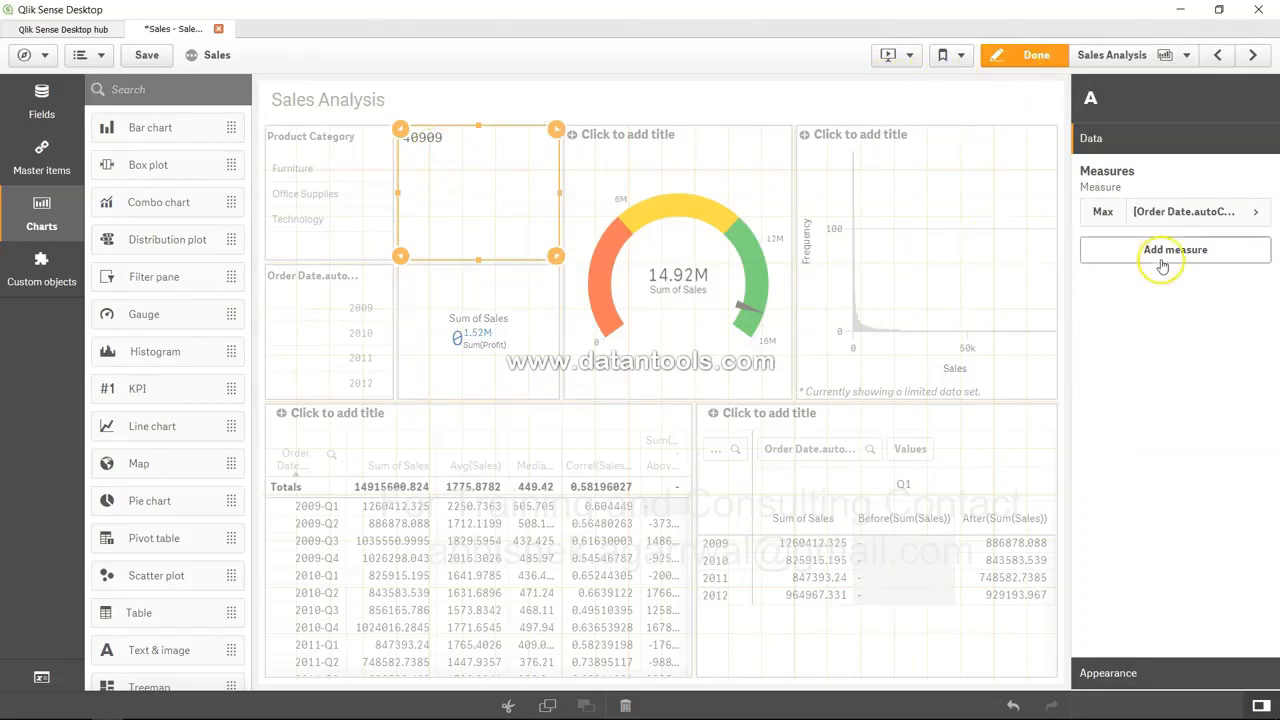
pyautogui.click(1252, 216)
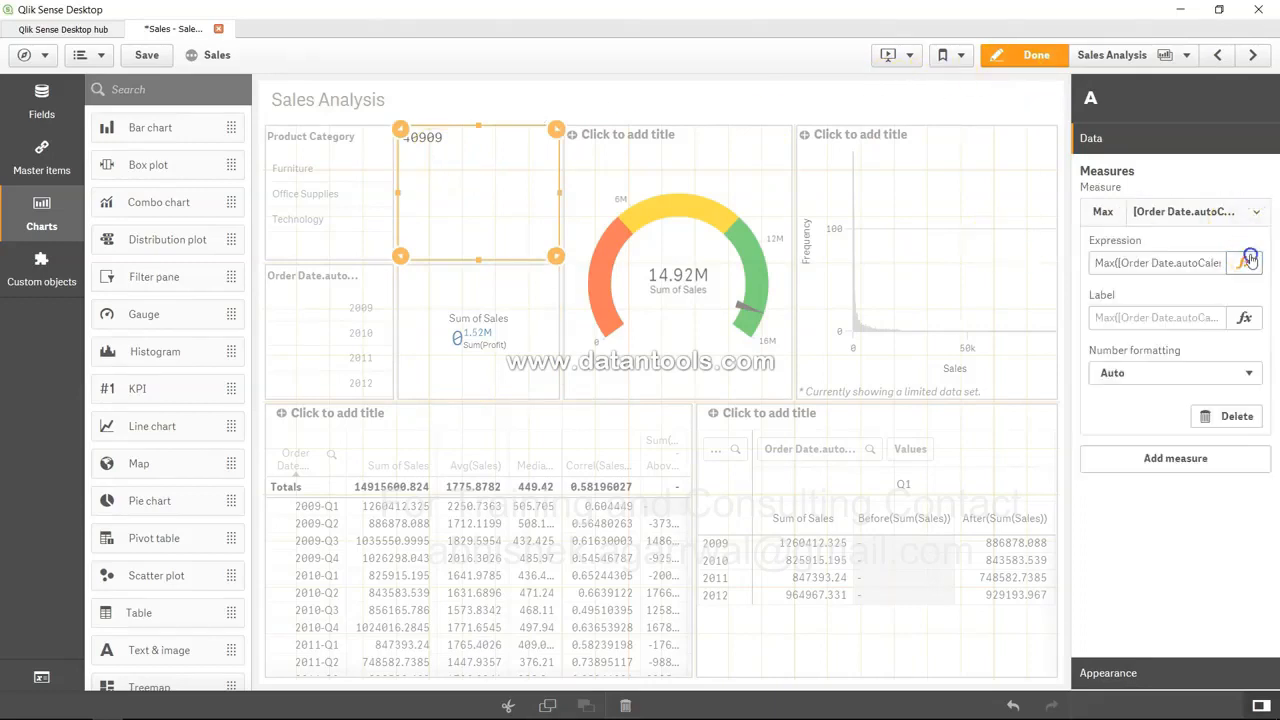
pyautogui.click(1249, 258)
pyautogui.click(58, 104)
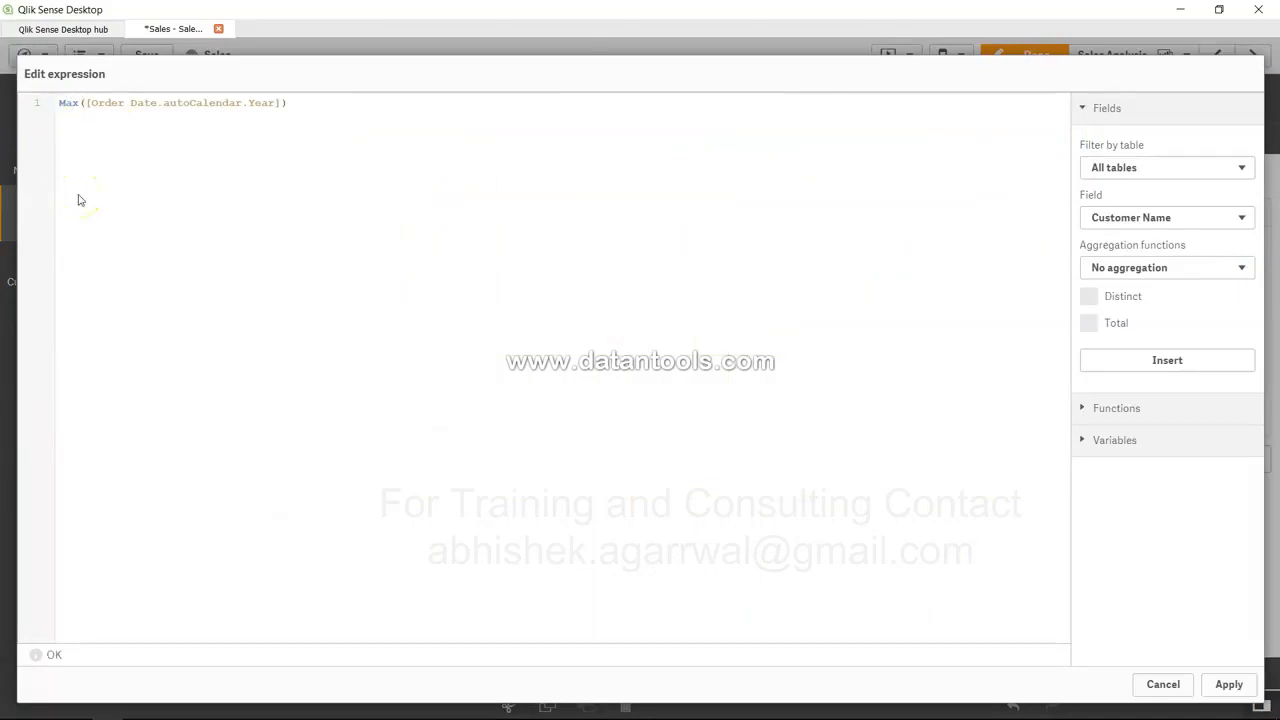
pyautogui.write('Year(Date(')
pyautogui.press('End')
pyautogui.write(')')
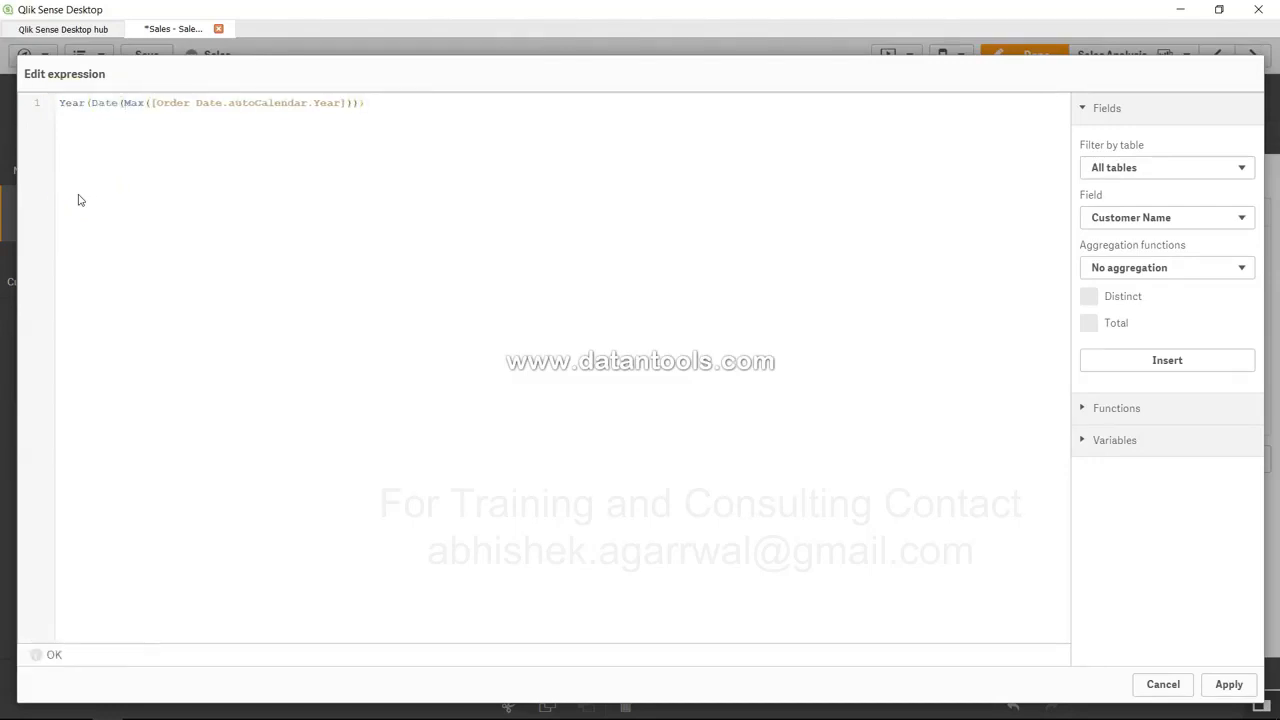
# Review the nesting of the Max, Date and Year functions in the text object's expression
pyautogui.press('Left')
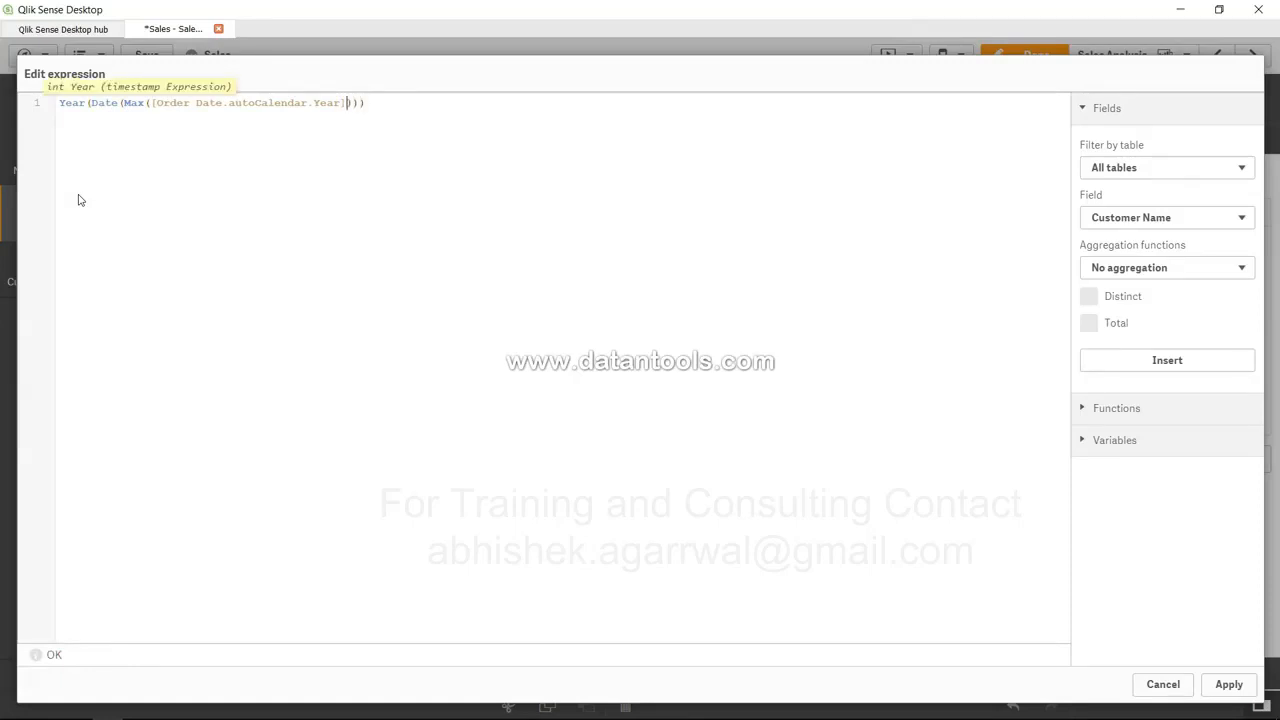
pyautogui.press('Left')
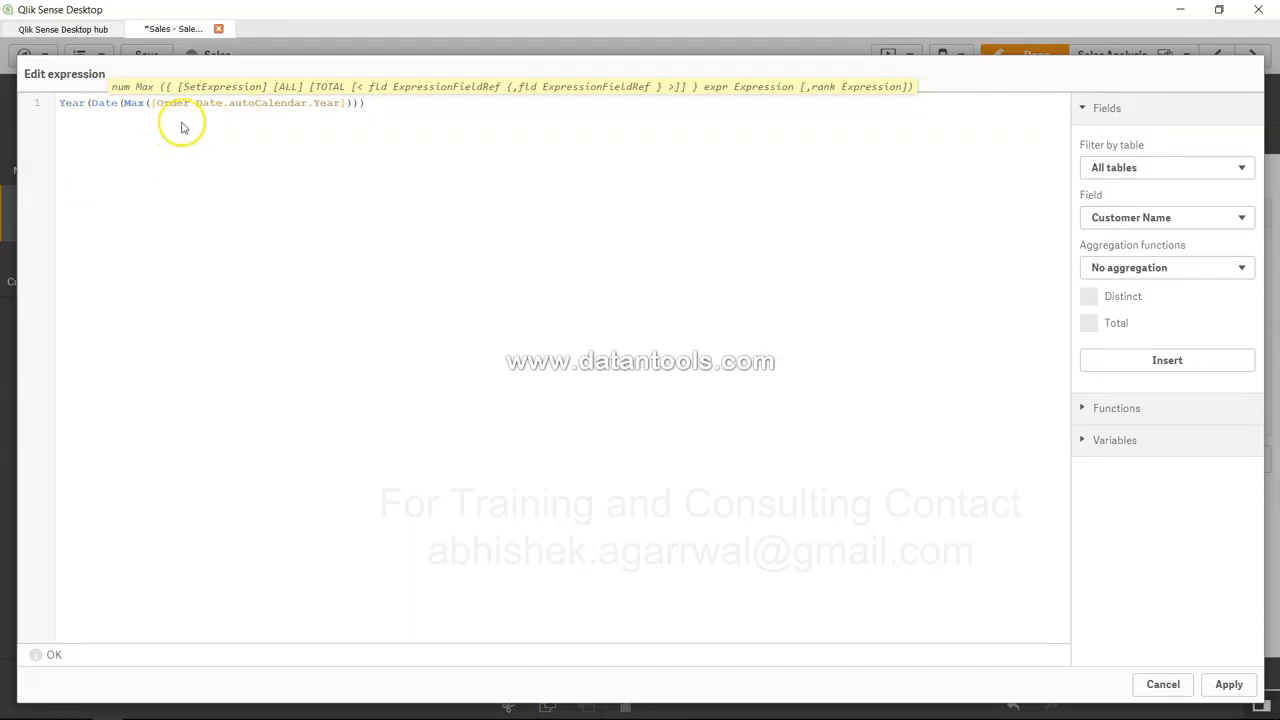
pyautogui.doubleClick(105, 104)
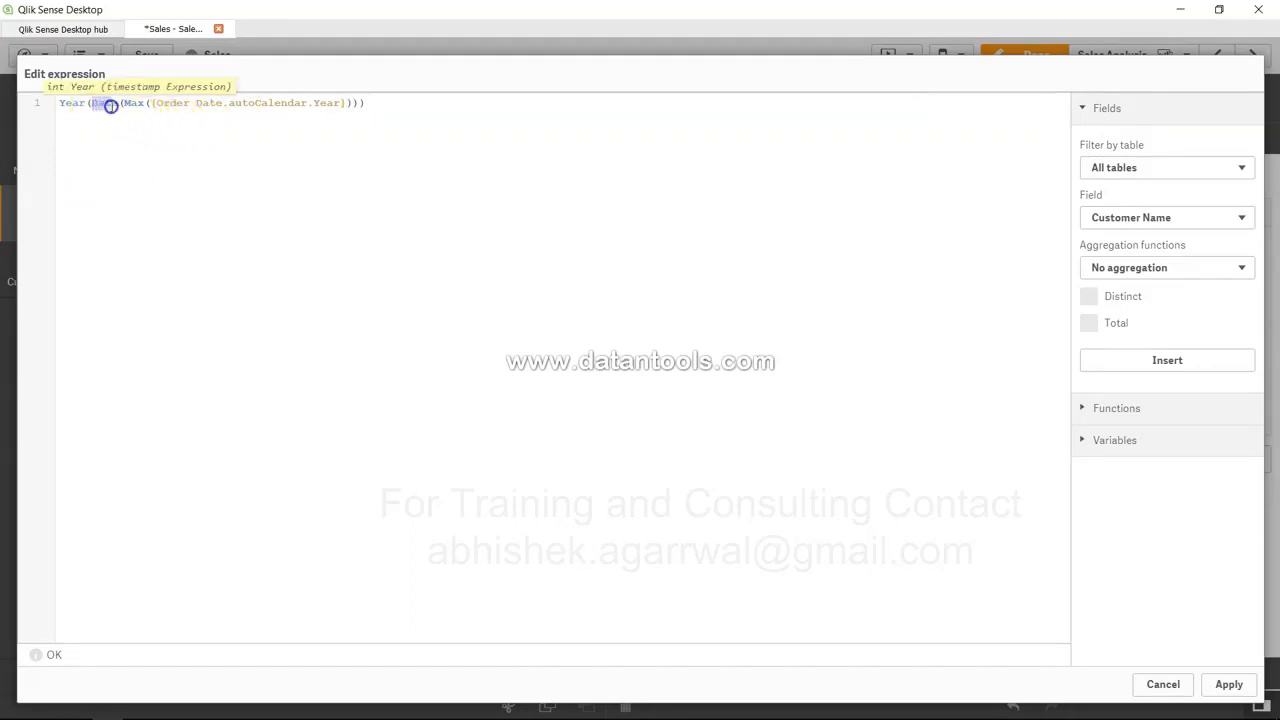
pyautogui.click(124, 104)
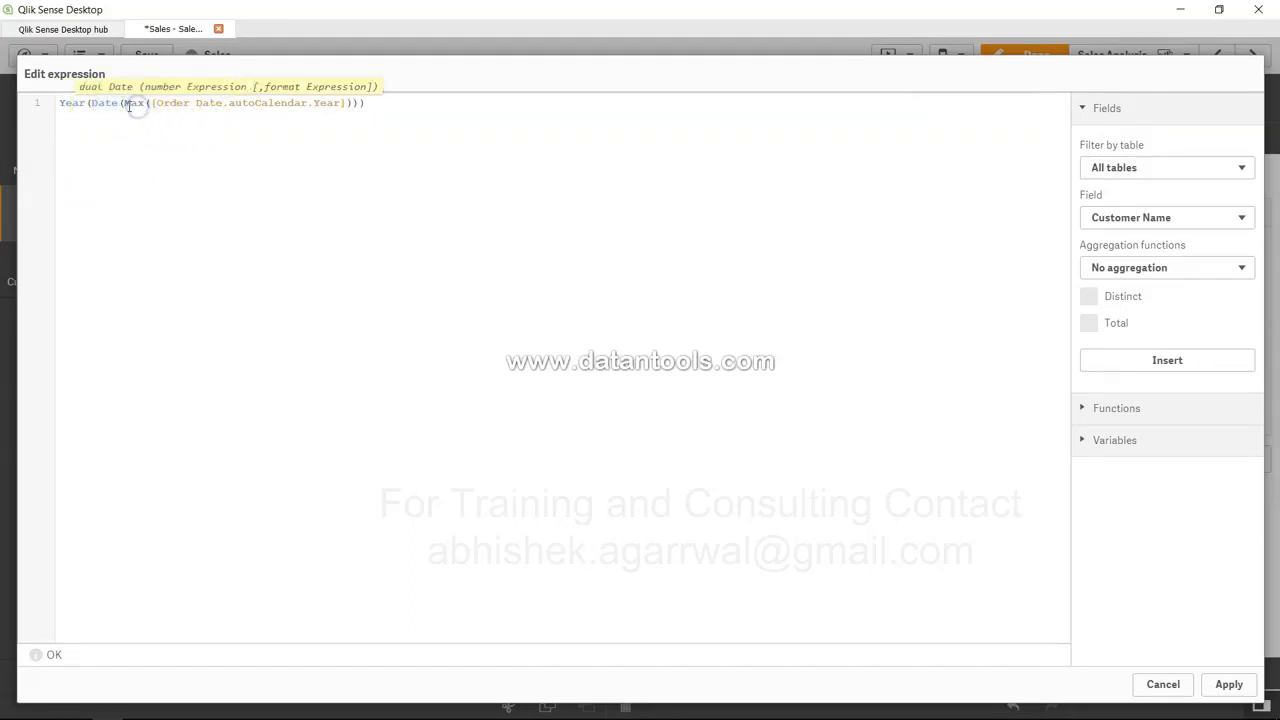
pyautogui.moveTo(126, 104); pyautogui.dragTo(350, 103)
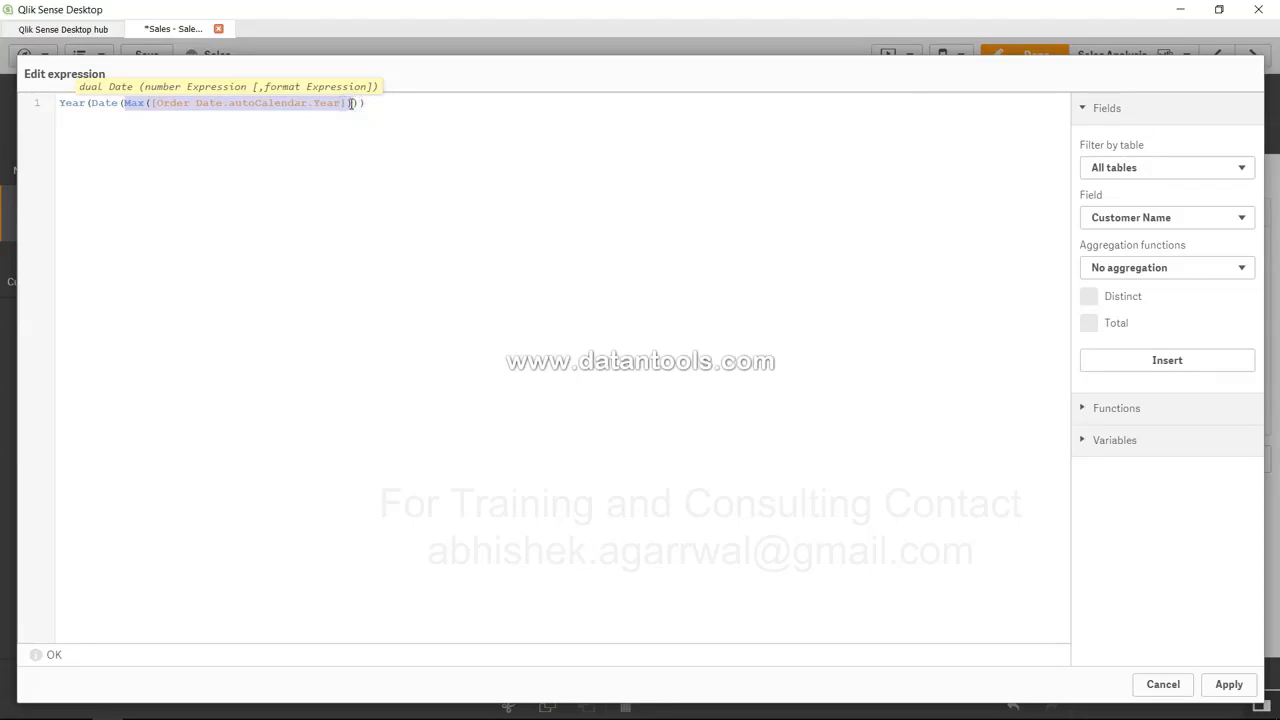
pyautogui.click(91, 103)
pyautogui.moveTo(91, 103); pyautogui.dragTo(355, 104)
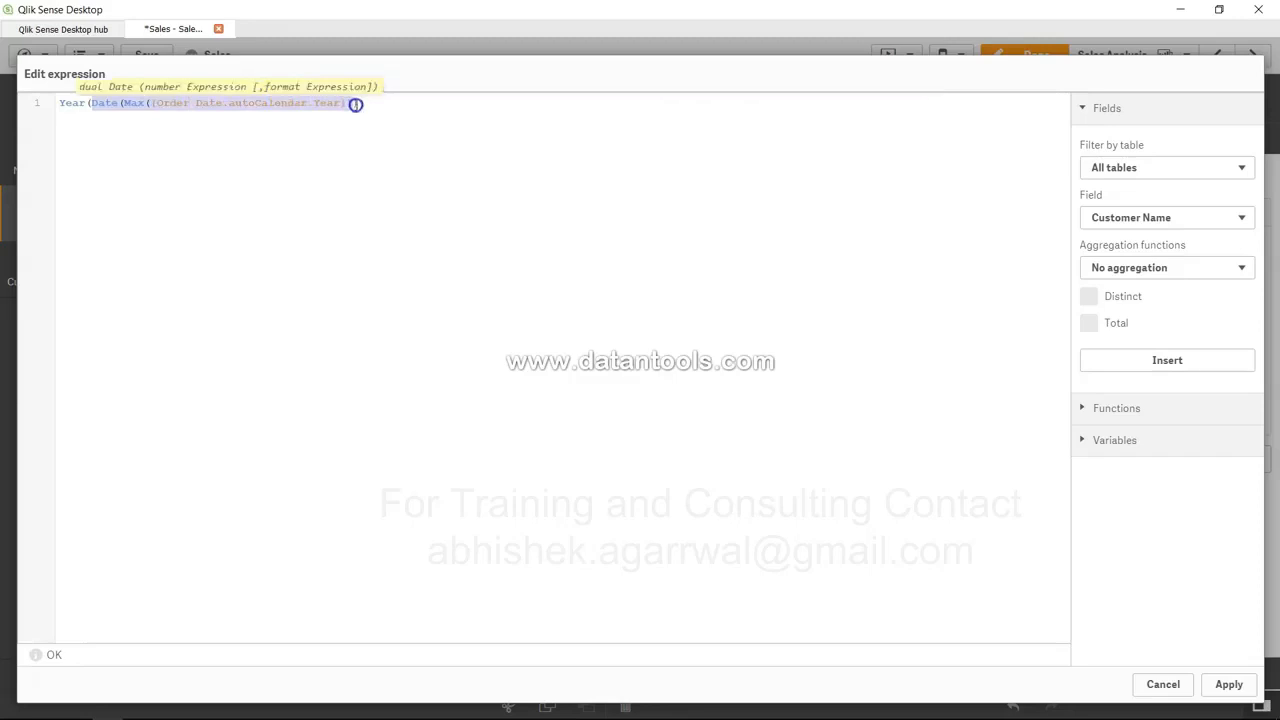
pyautogui.click(60, 104)
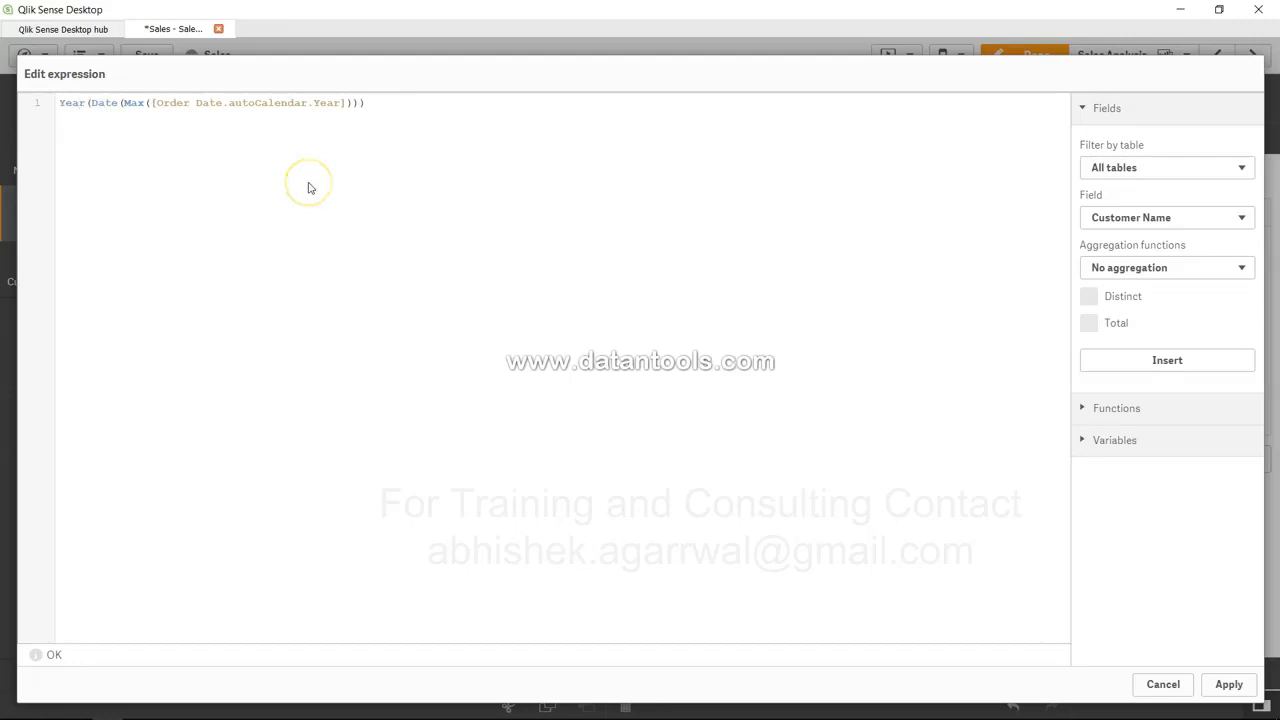
# Copy the entire Year(Date(Max())) expression and apply it to the text object
pyautogui.hotkey('ctrl', 'a')
pyautogui.hotkey('ctrl', 'c')
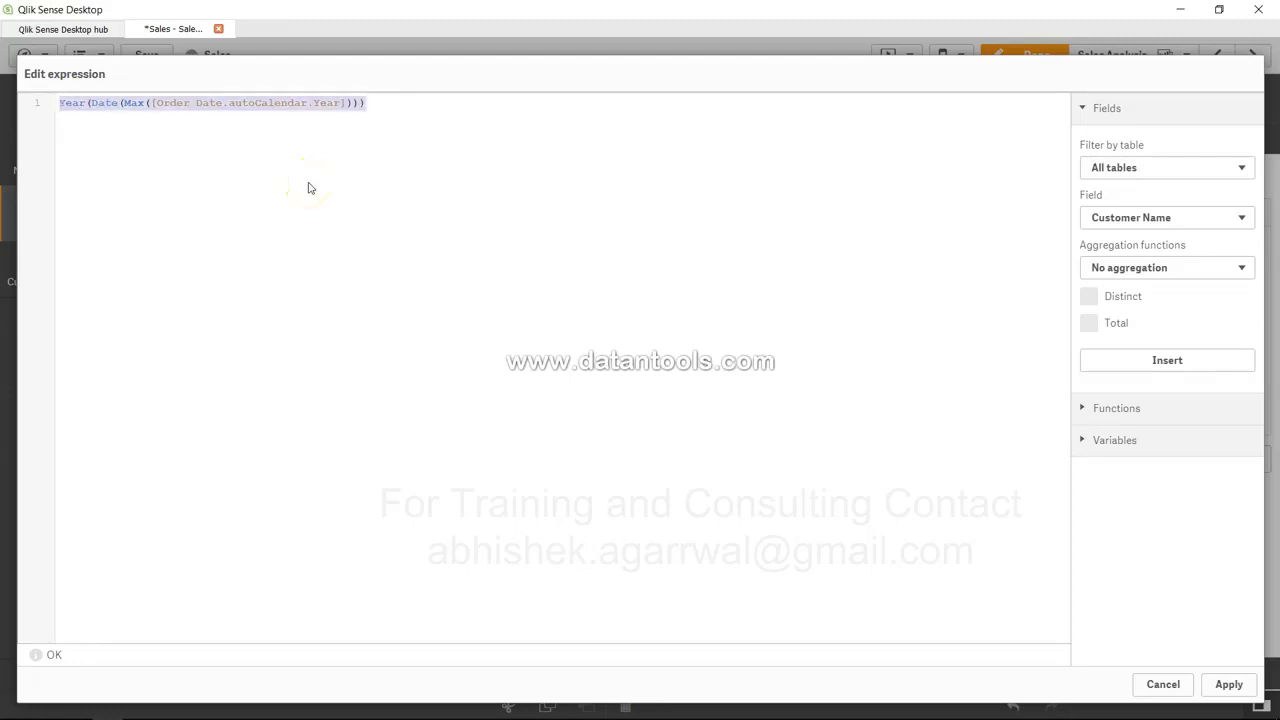
pyautogui.click(1229, 684)
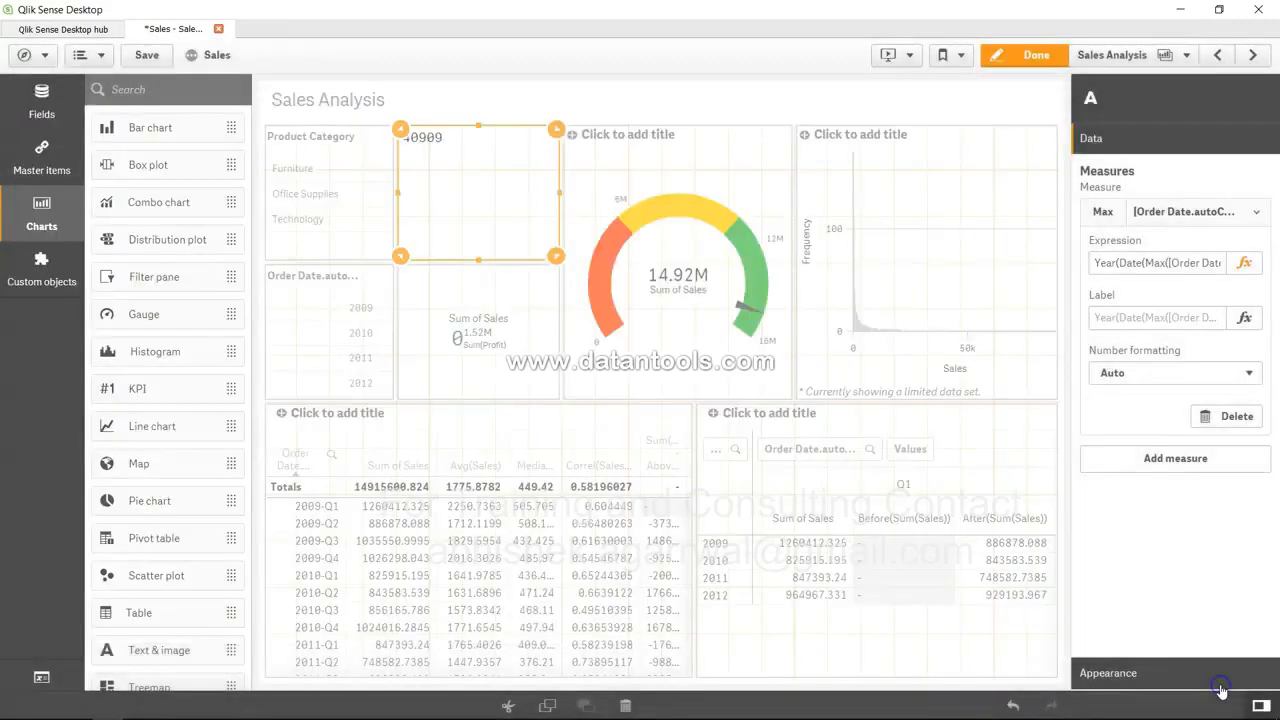
# In the KPI's first measure, replace the max() part of the dollar-sign expansion with the copied Year(Date(Max([Order Date.autoCalendar.Year]))) and apply it
pyautogui.click(468, 338)
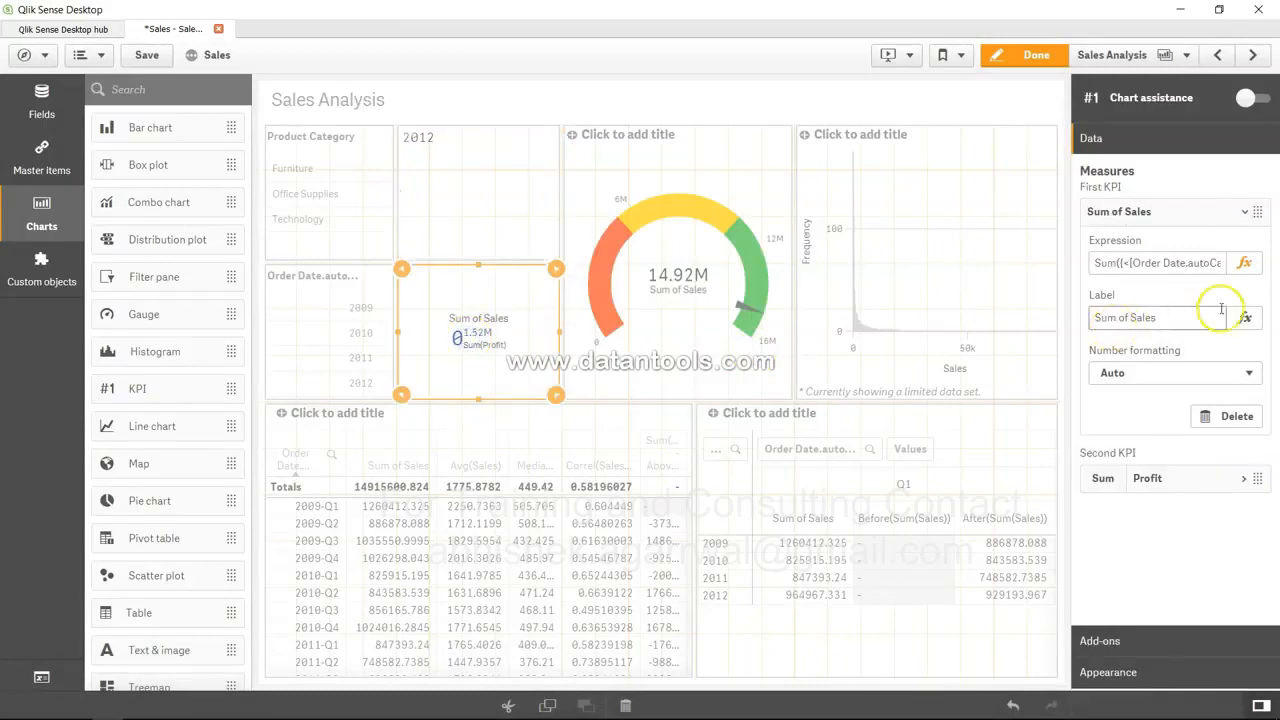
pyautogui.click(1245, 262)
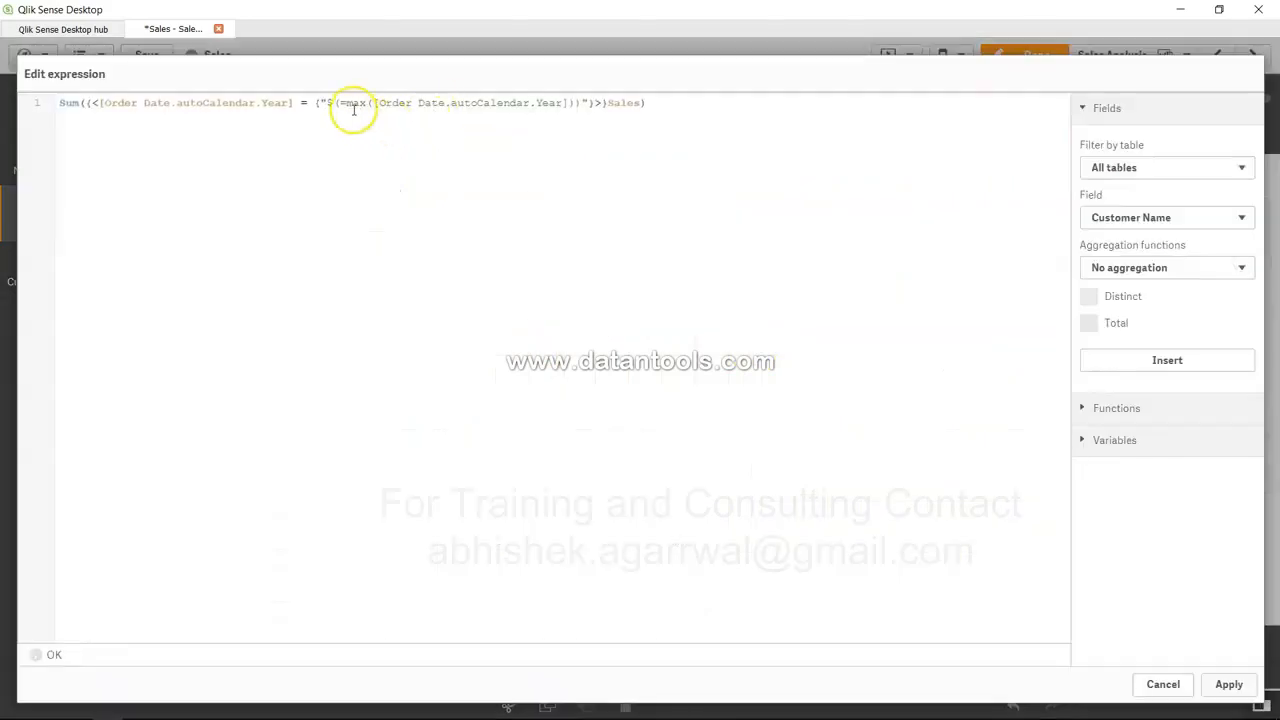
pyautogui.moveTo(348, 103); pyautogui.dragTo(571, 103)
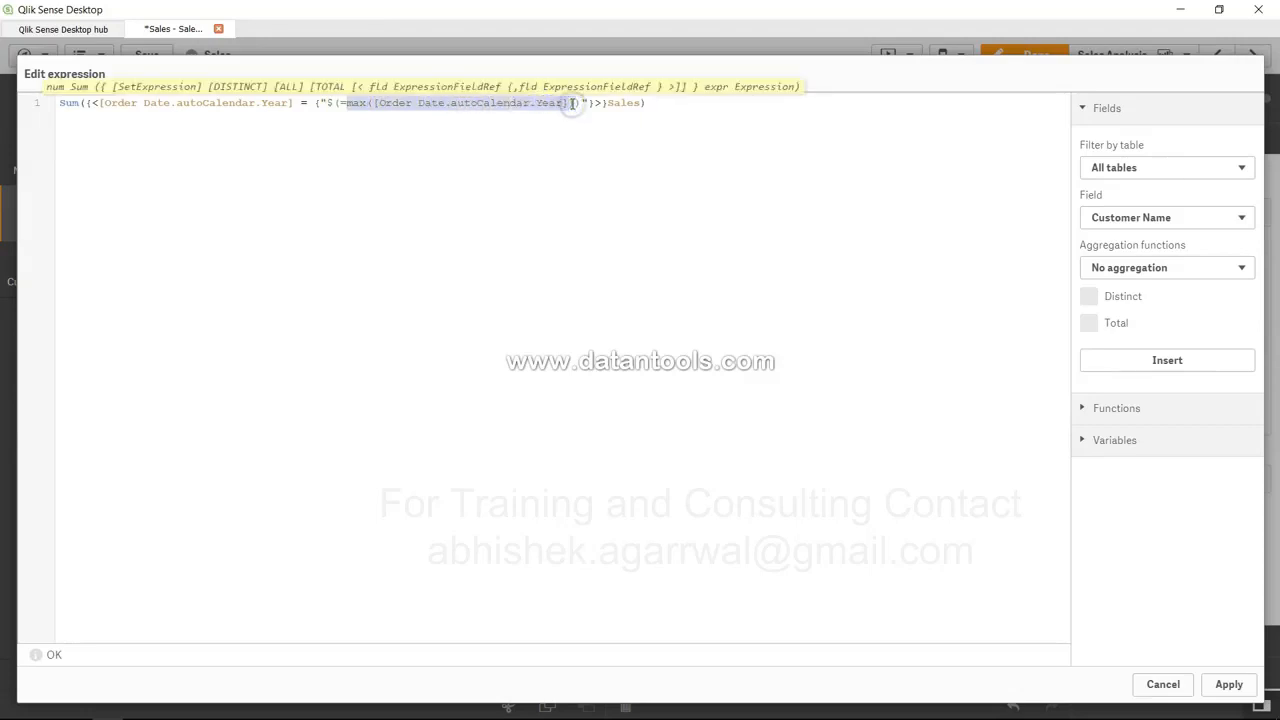
pyautogui.hotkey('ctrl', 'v')
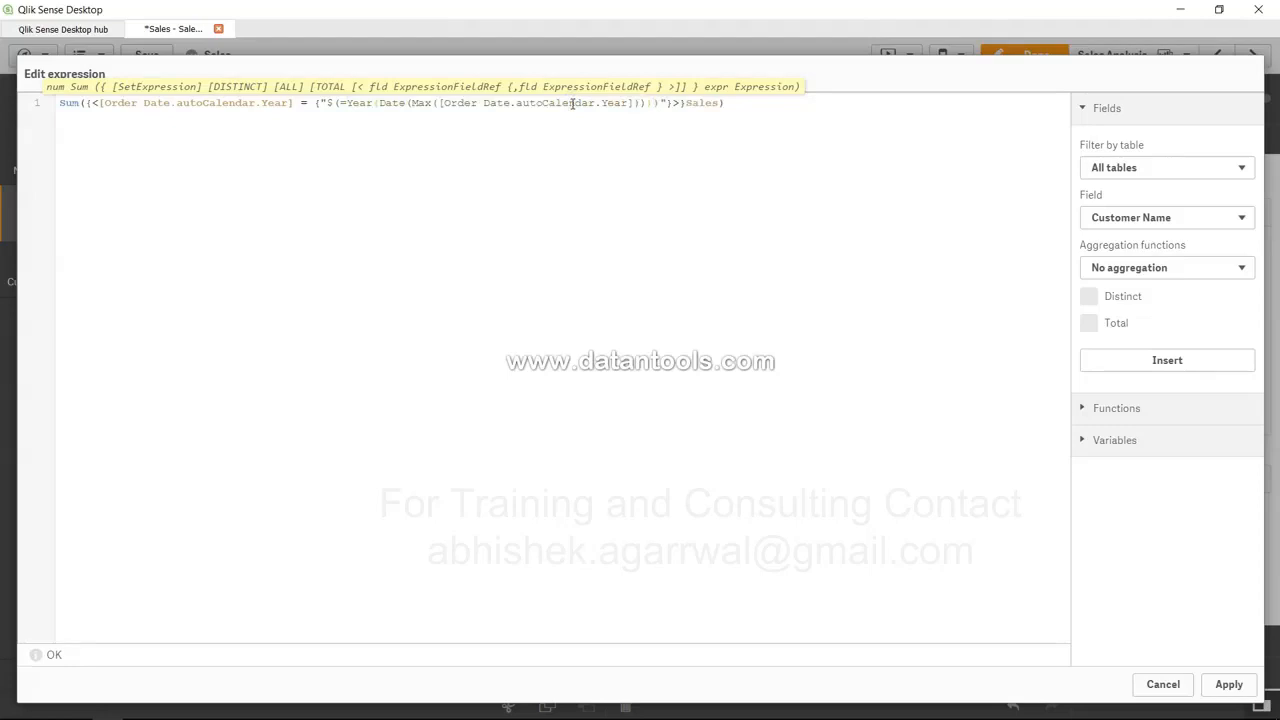
pyautogui.press('Left')
pyautogui.press('Left')
pyautogui.press('Left')
pyautogui.press('Right')
pyautogui.press('Right')
pyautogui.click(1229, 684)
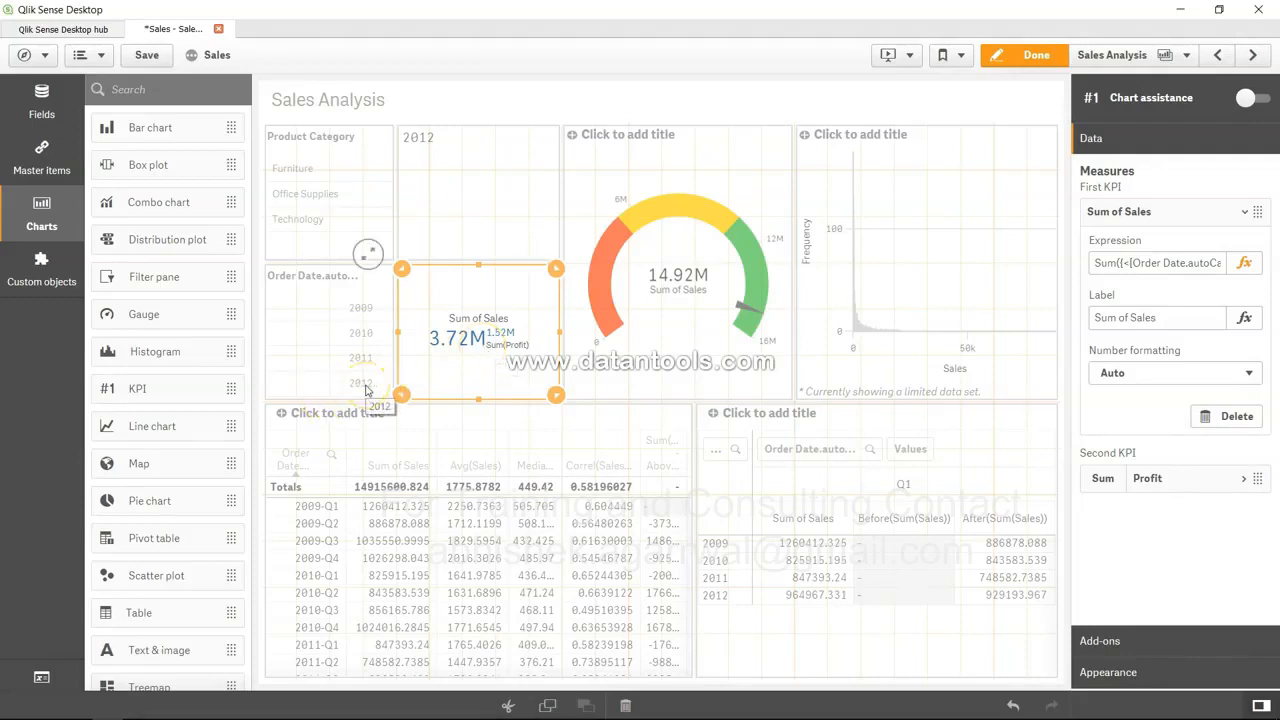
# Test the Sum of Sales KPI outside edit mode by selecting Furniture, Office Supplies and Technology in Product Category, and discard the selections
pyautogui.click(1015, 55)
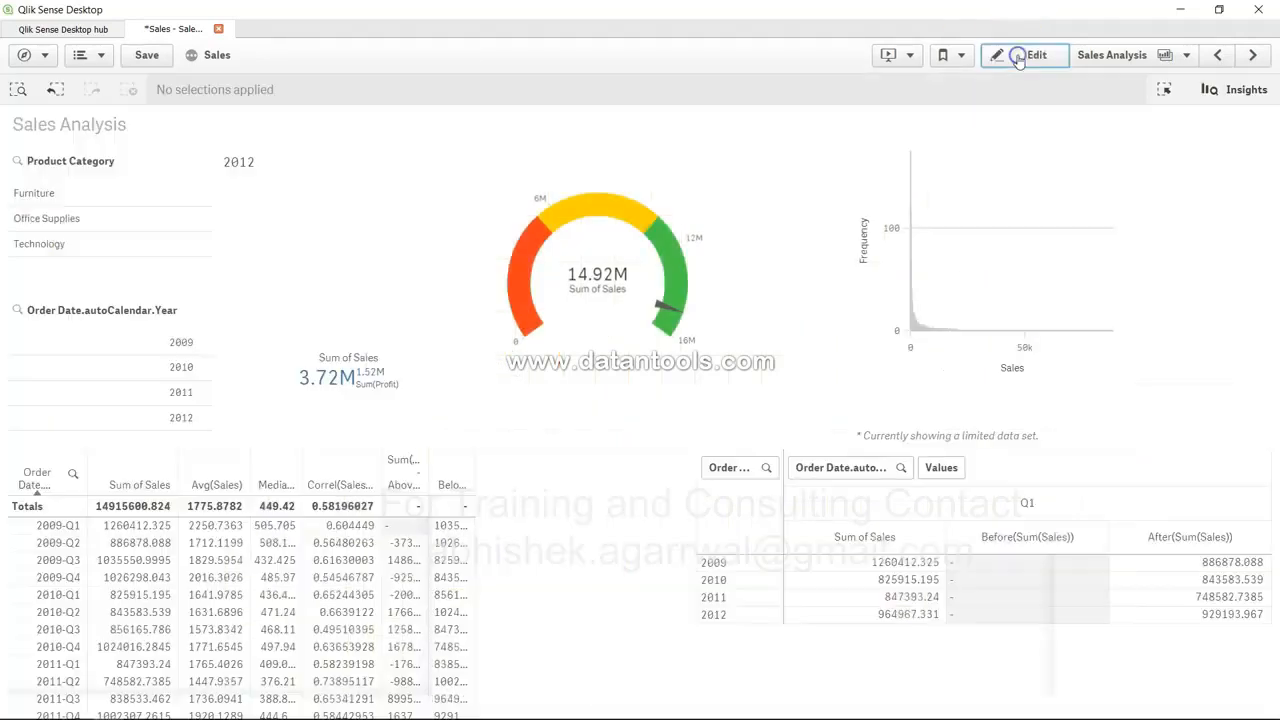
pyautogui.click(90, 198)
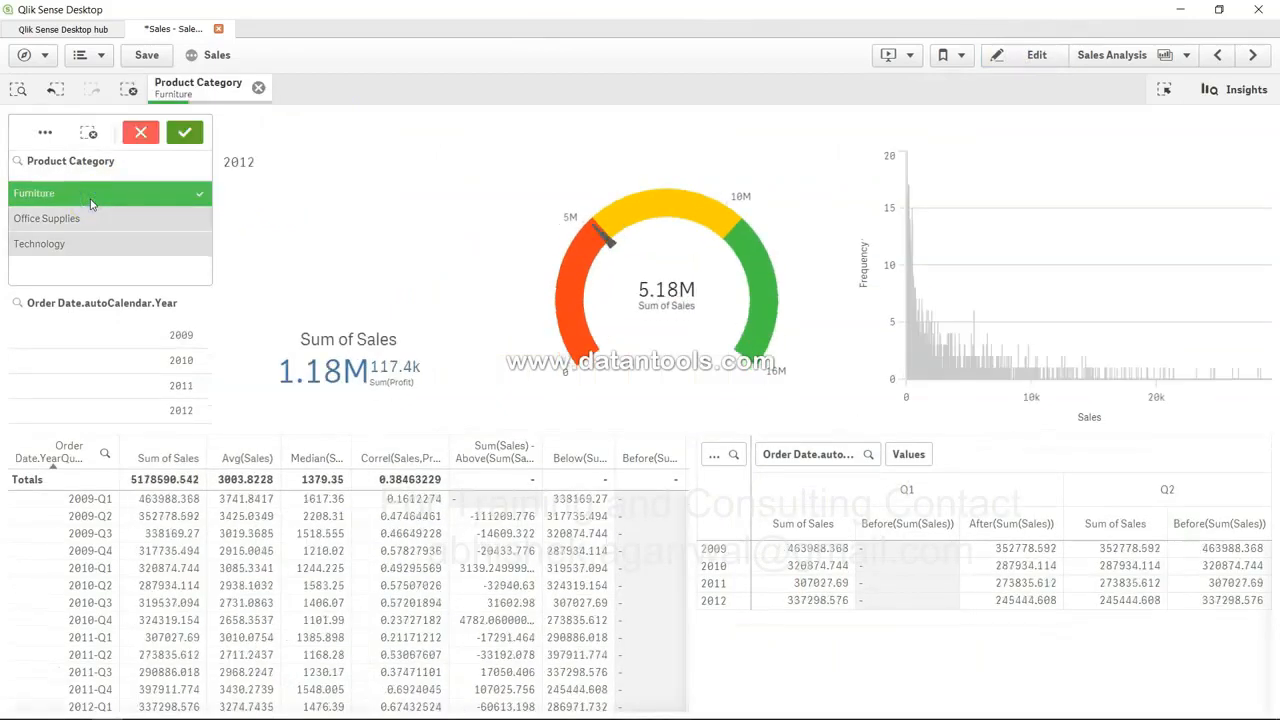
pyautogui.click(88, 222)
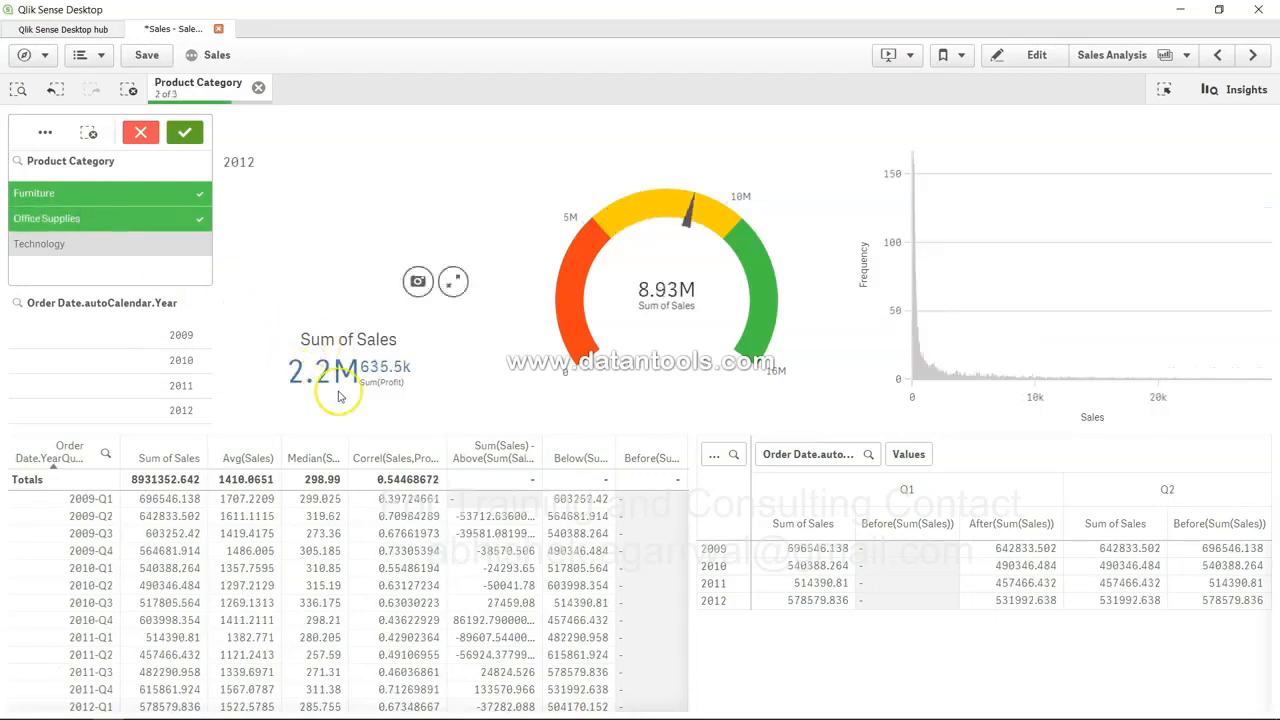
pyautogui.click(145, 245)
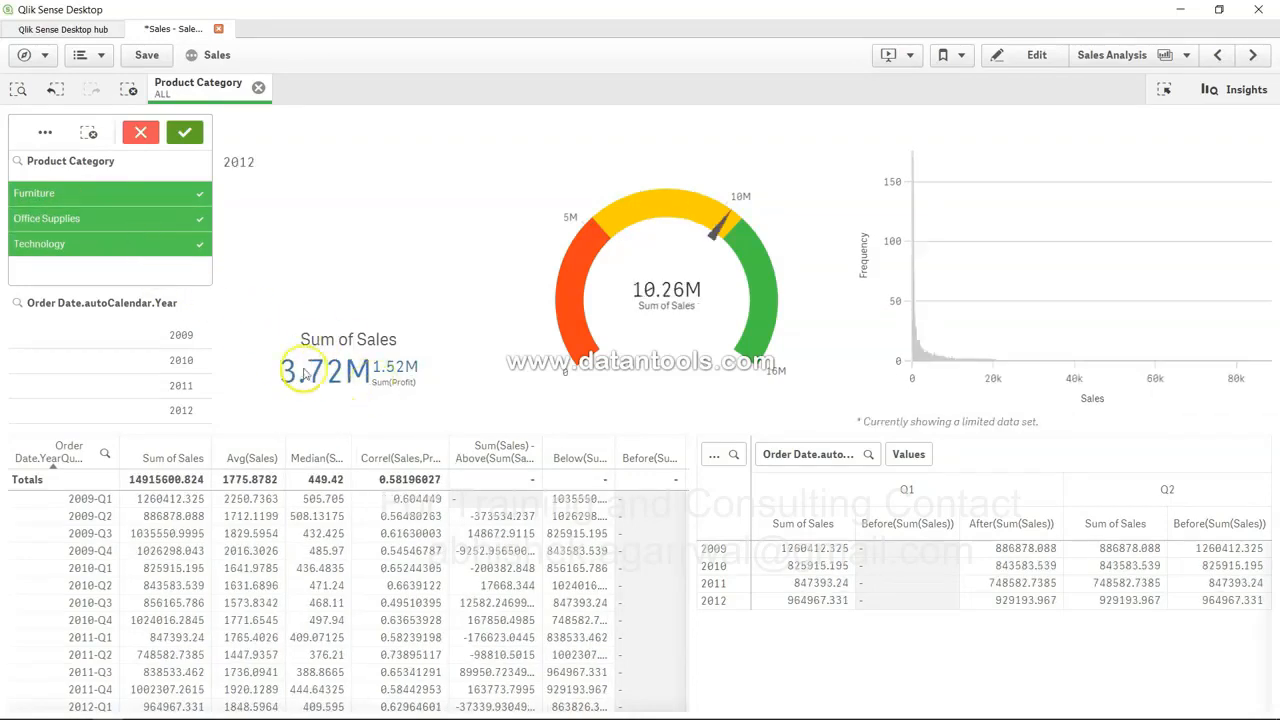
pyautogui.click(131, 134)
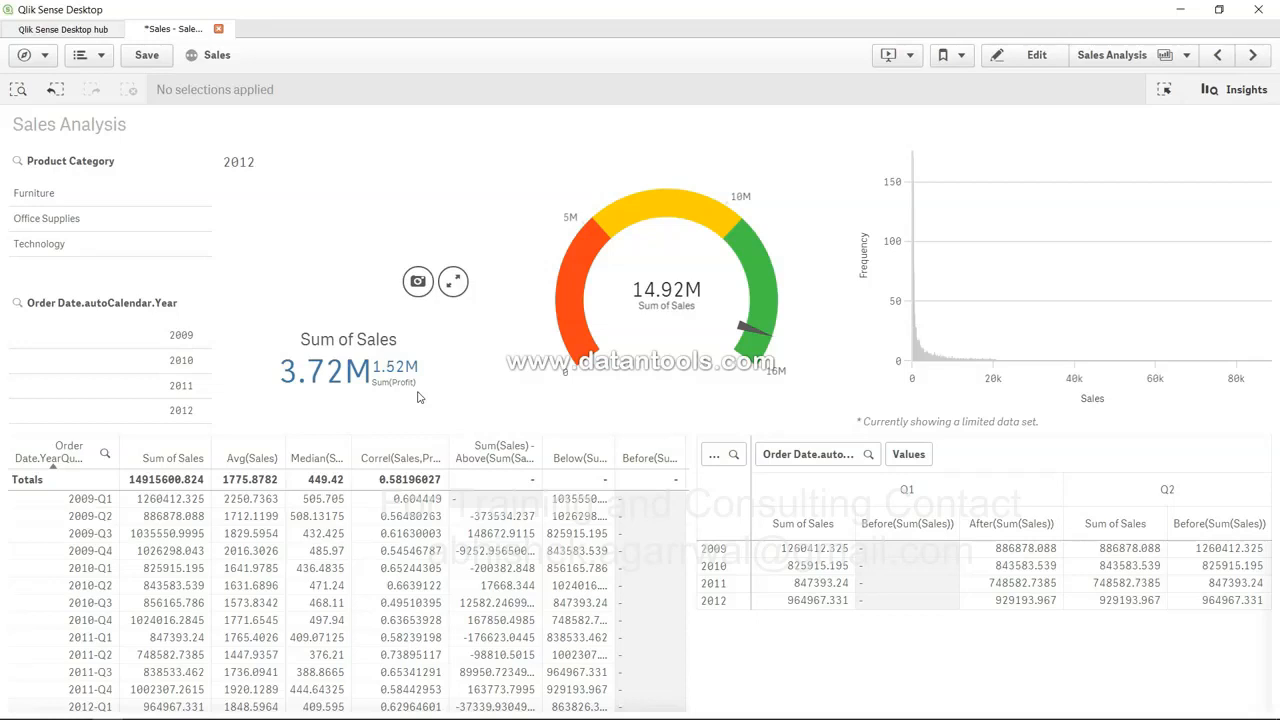
pyautogui.click(448, 428)
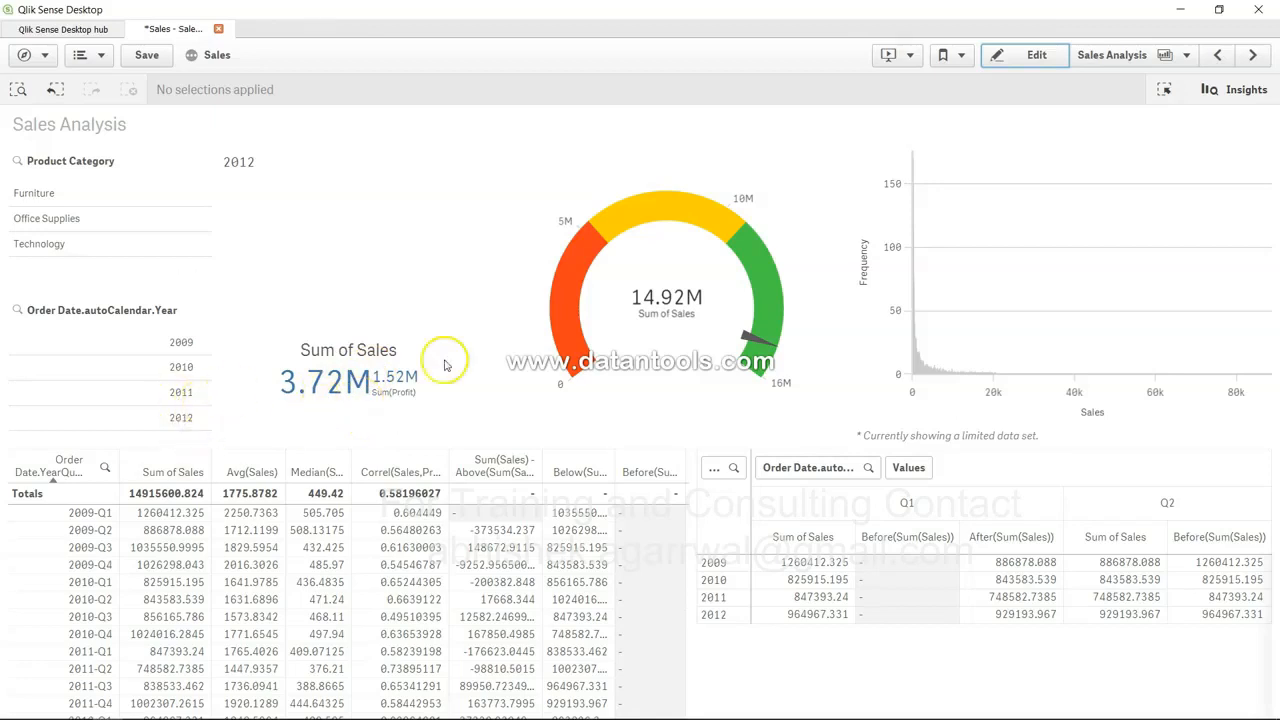
# In the KPI's first measure, add -1 after Year(Date(Max([Order Date.autoCalendar.Year]))) inside the dollar-sign expansion and apply the expression
pyautogui.click(1015, 57)
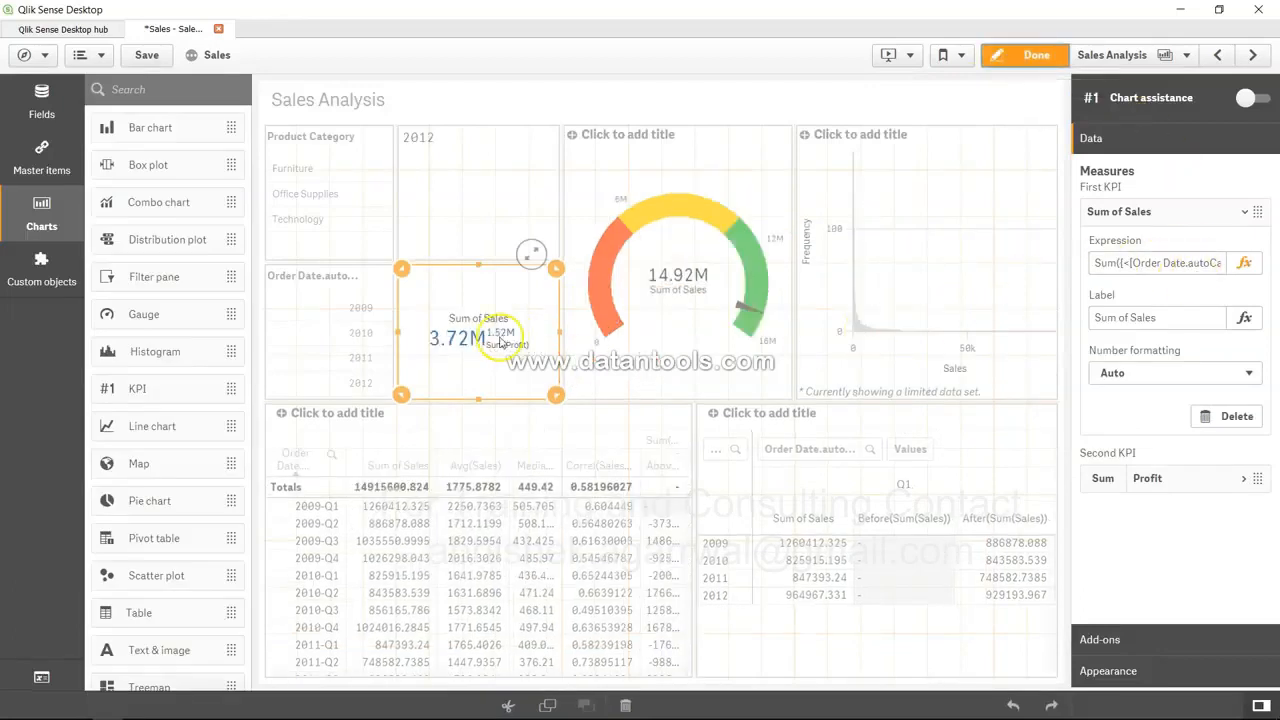
pyautogui.click(1238, 267)
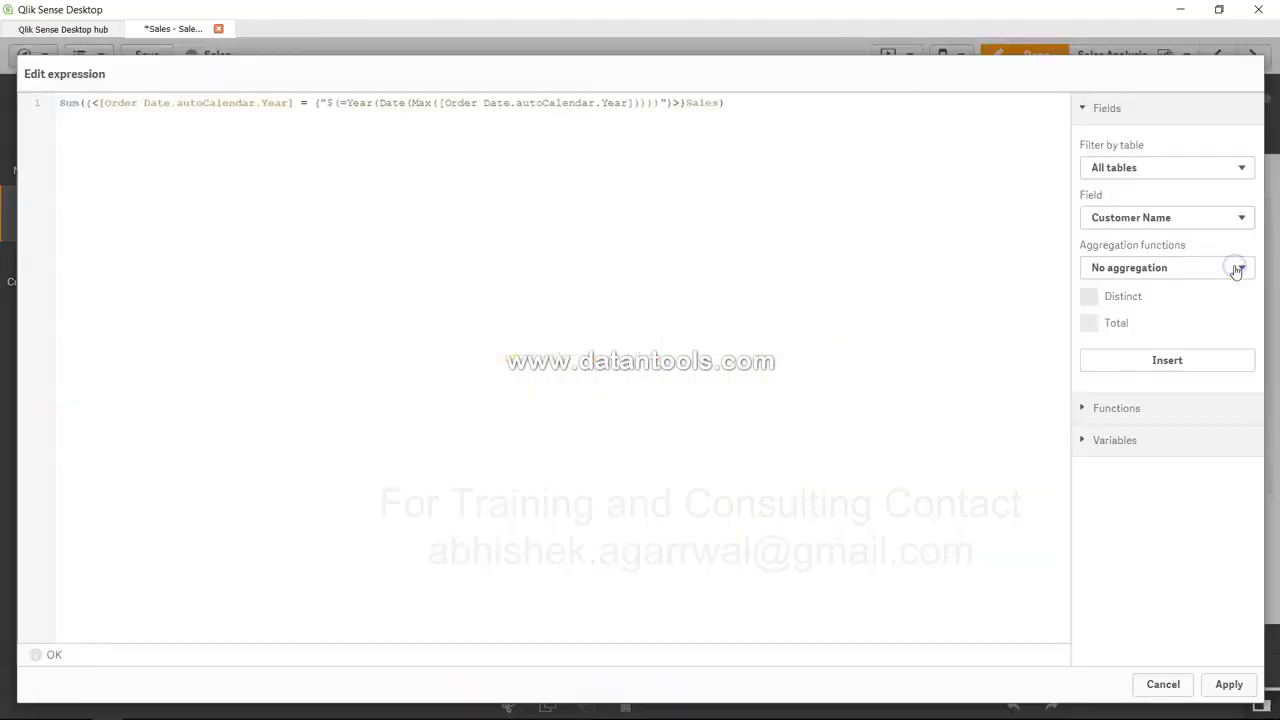
pyautogui.moveTo(347, 103); pyautogui.dragTo(375, 104)
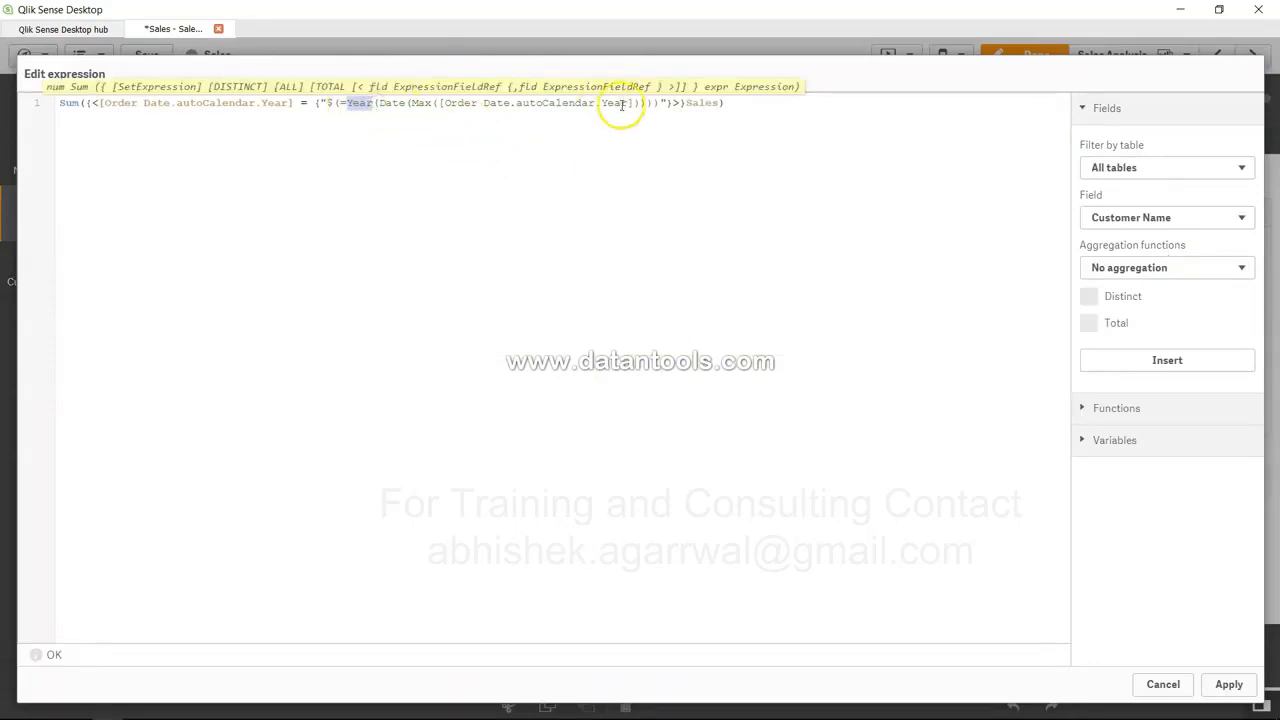
pyautogui.click(652, 103)
pyautogui.write('-1')
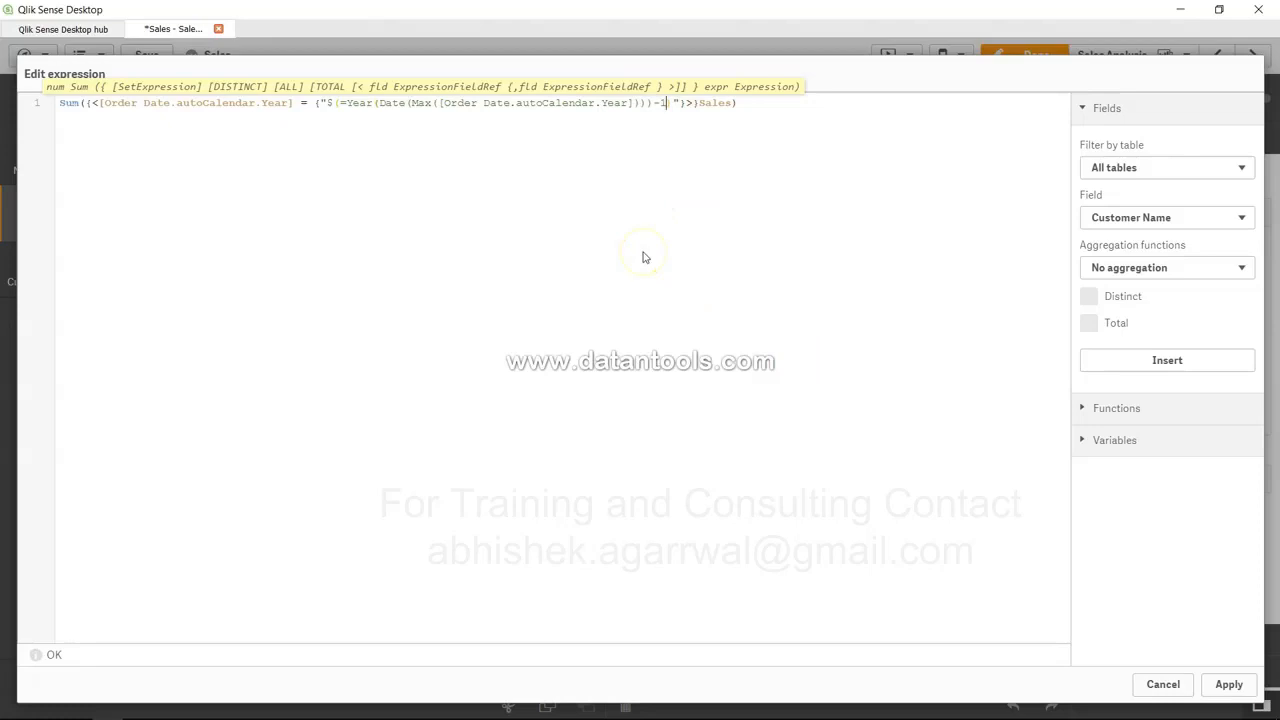
pyautogui.click(654, 104)
pyautogui.moveTo(654, 104); pyautogui.dragTo(666, 104)
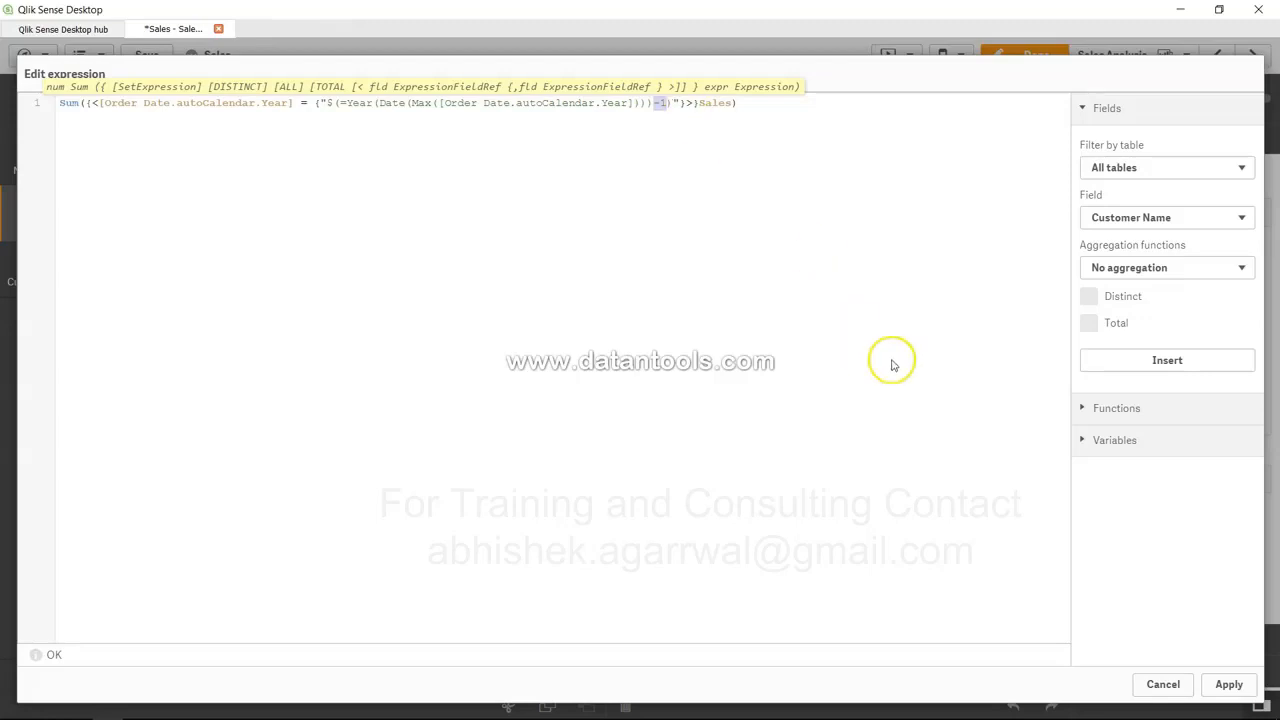
pyautogui.click(1228, 684)
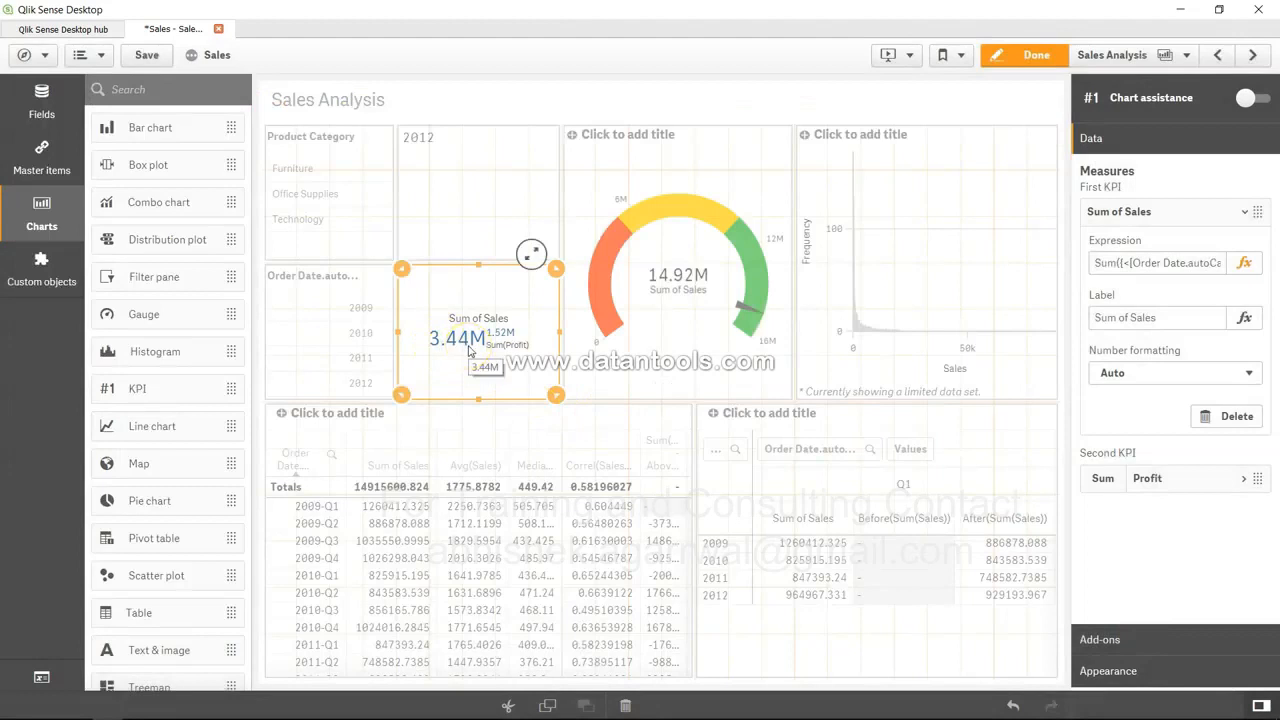
# Undo and redo the -1 expression change to compare the KPI's maximum-year sales with its previous-year sales
pyautogui.hotkey('ctrl', 'z')
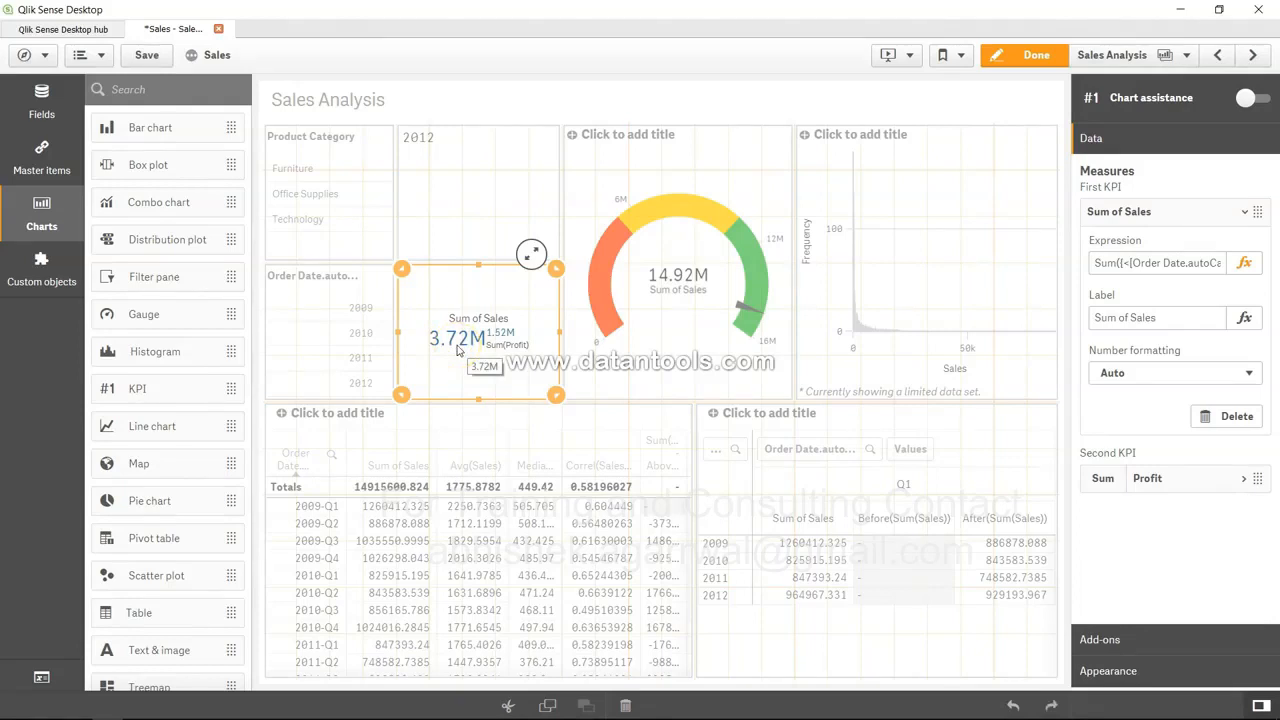
pyautogui.hotkey('ctrl', 'y')
pyautogui.click(451, 351)
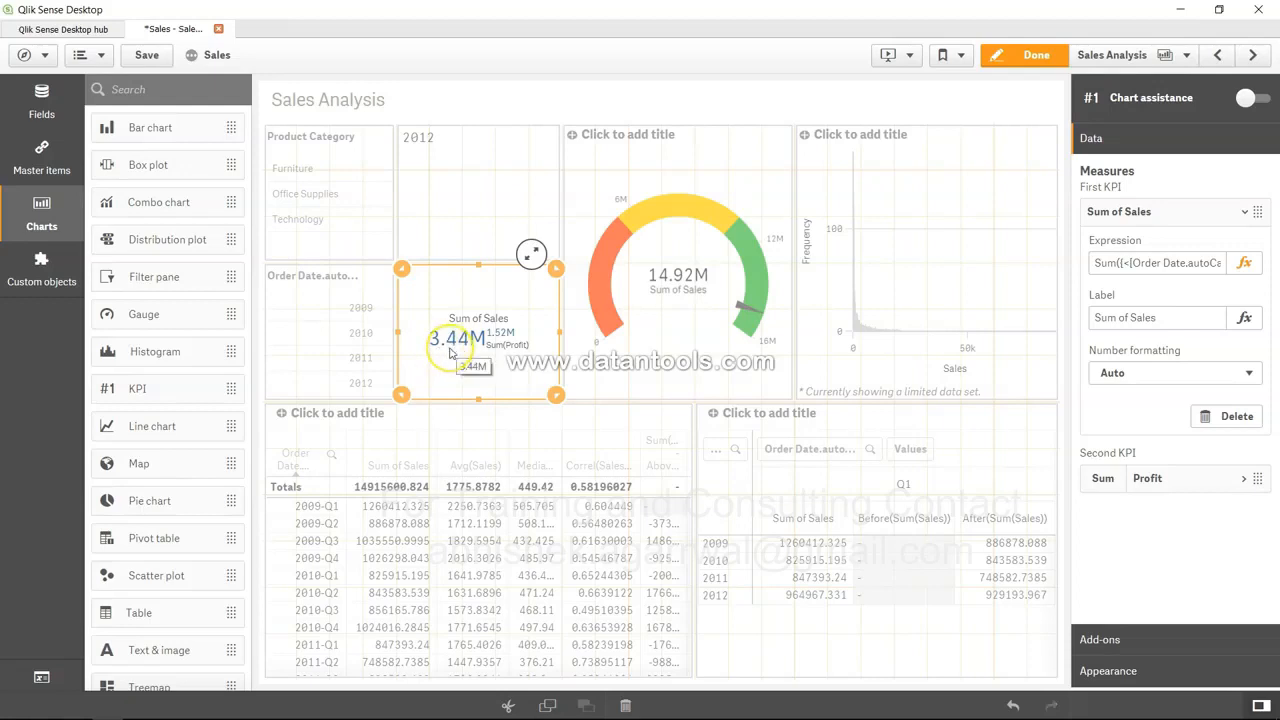
pyautogui.click(1183, 264)
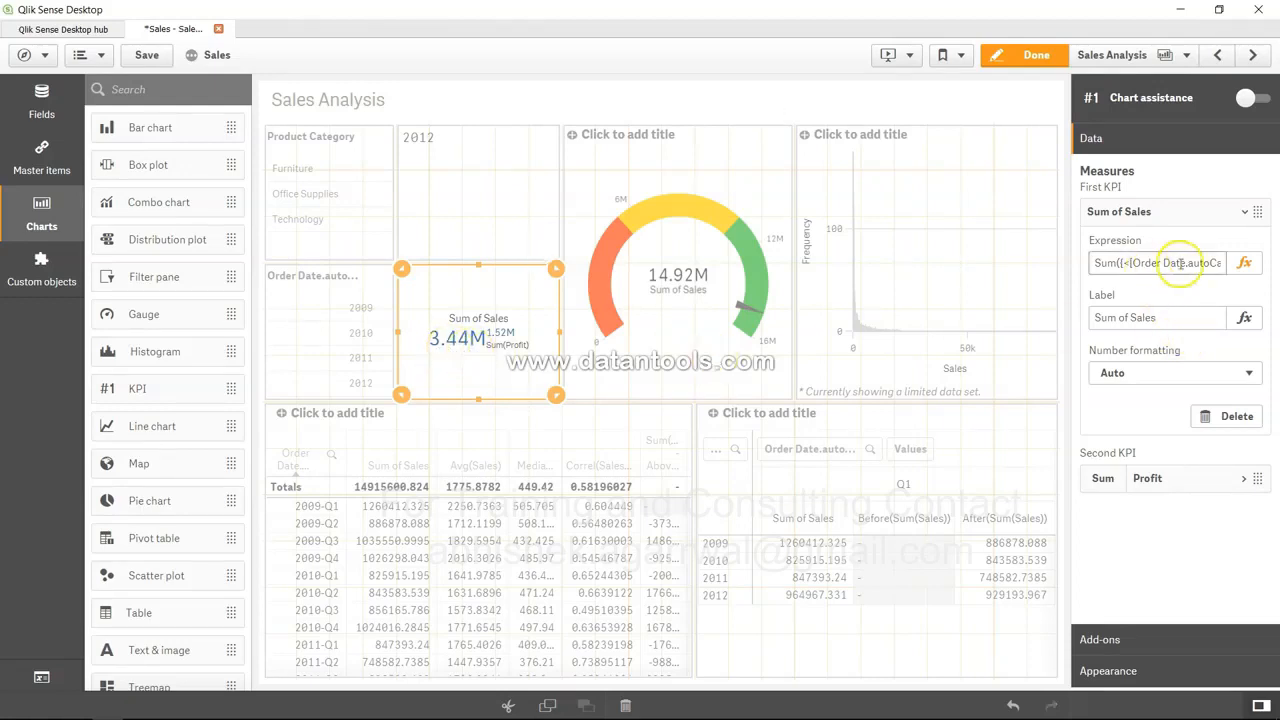
pyautogui.click(476, 358)
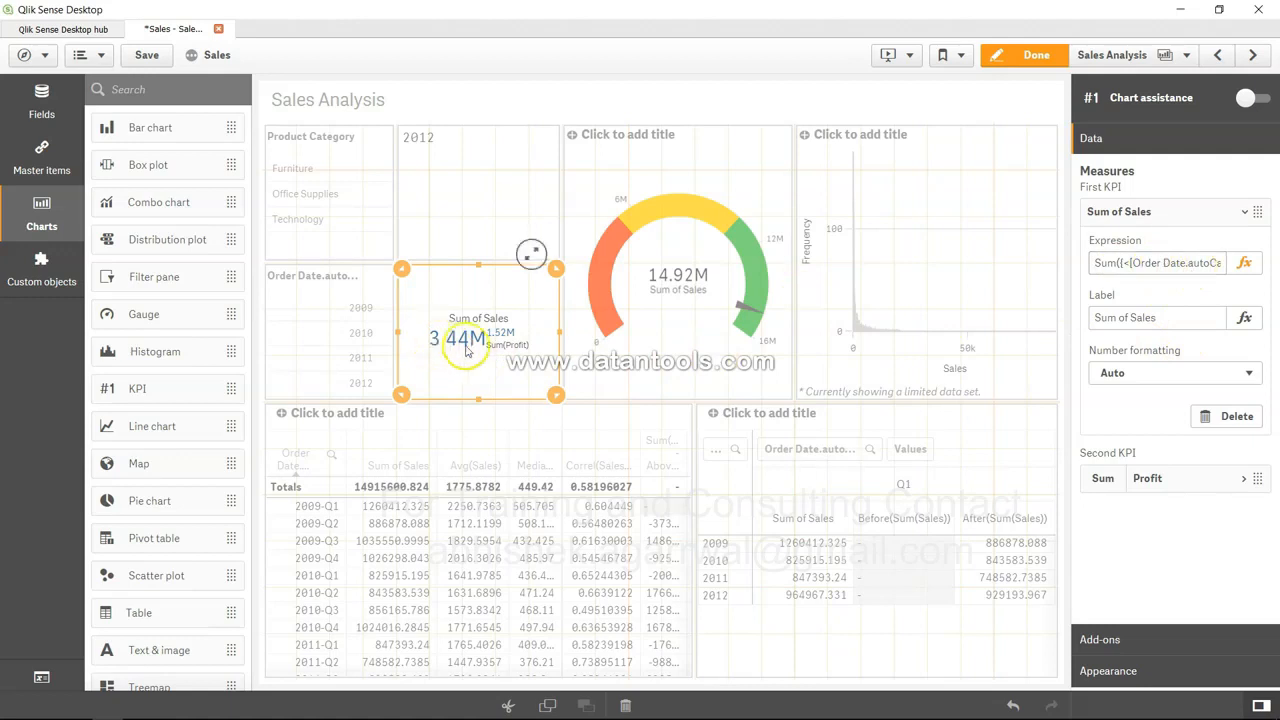
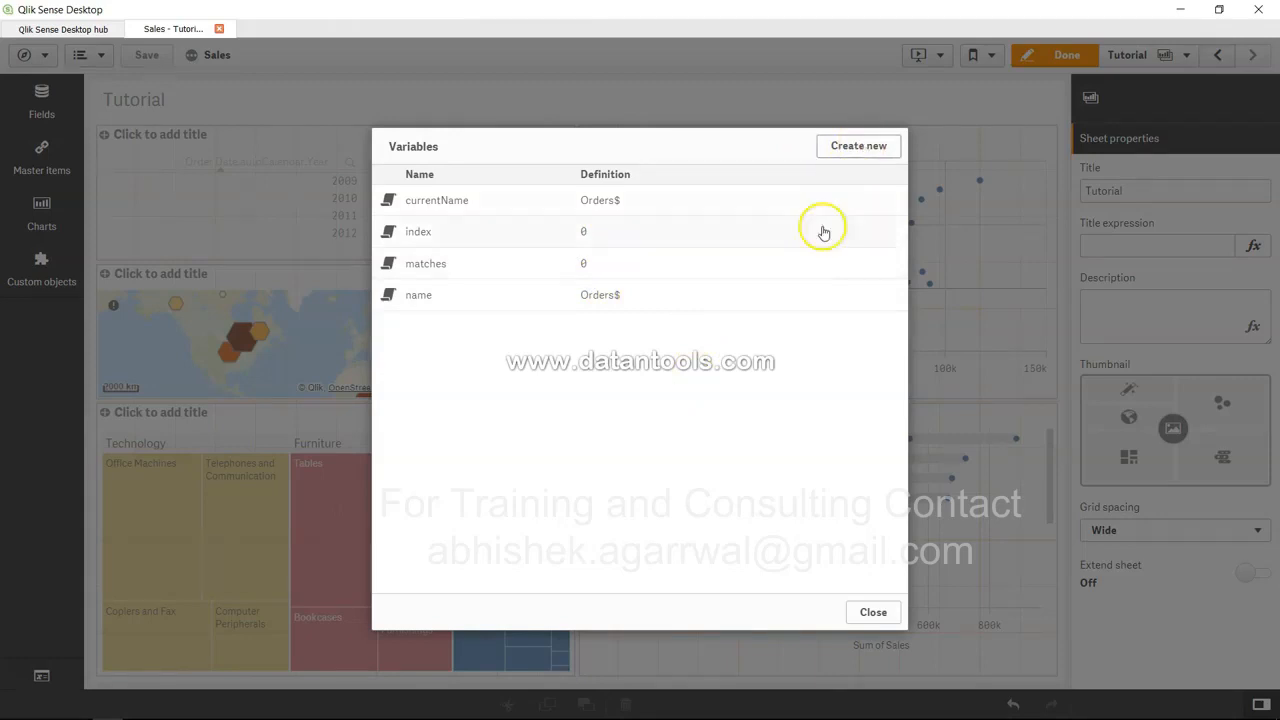
# Create a new variable and enter the numeric example vFactorName = 2.5 as its name
pyautogui.click(874, 150)
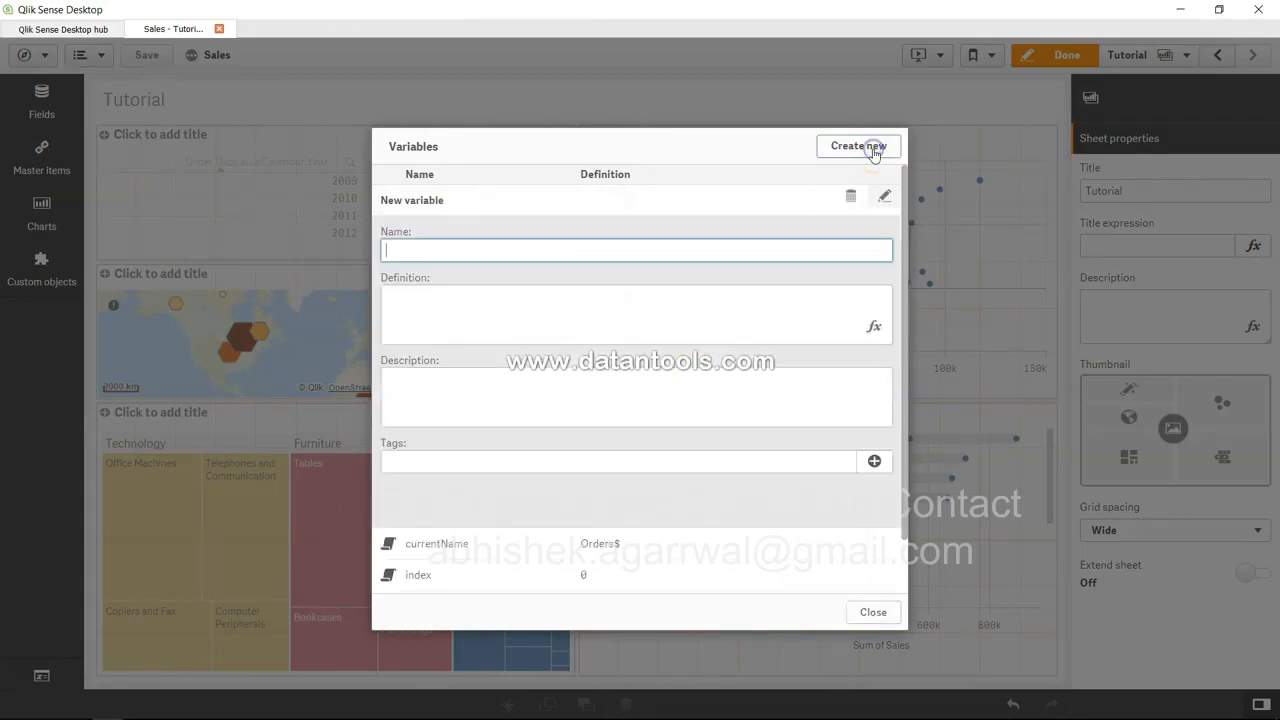
pyautogui.click(417, 251)
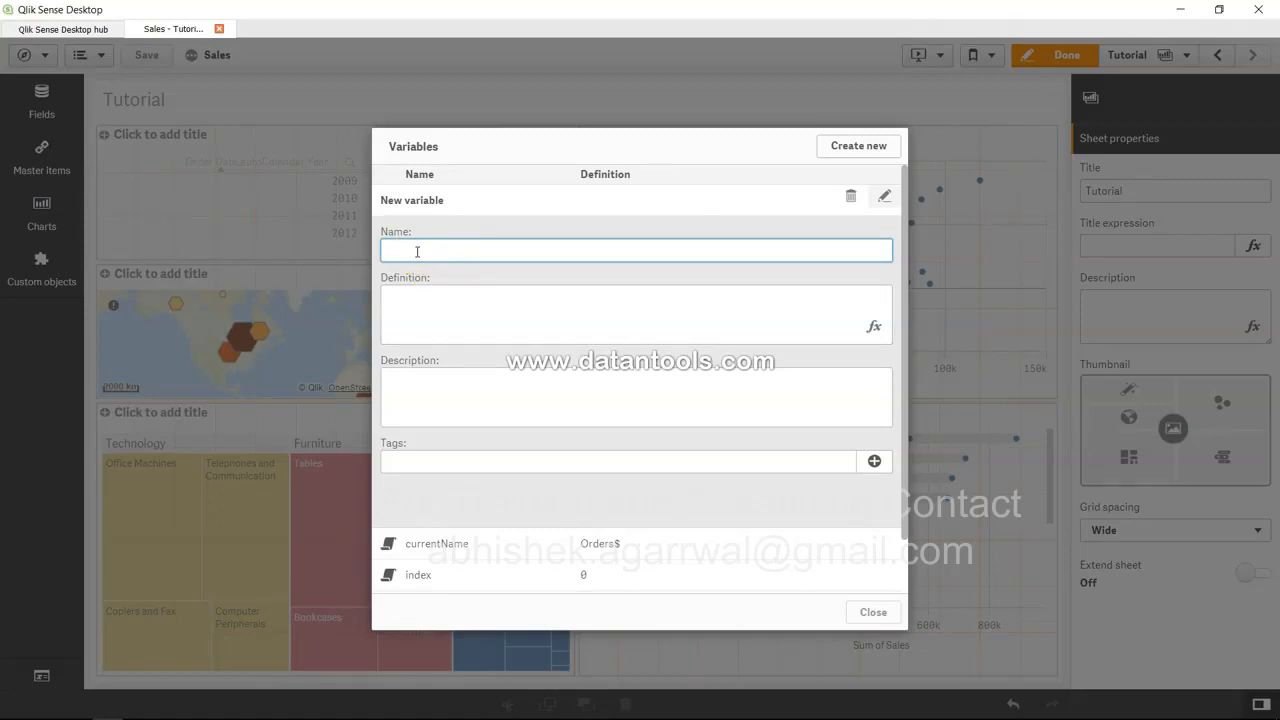
pyautogui.write('v')
pyautogui.write('FactorName = 2.5')
pyautogui.click(507, 300)
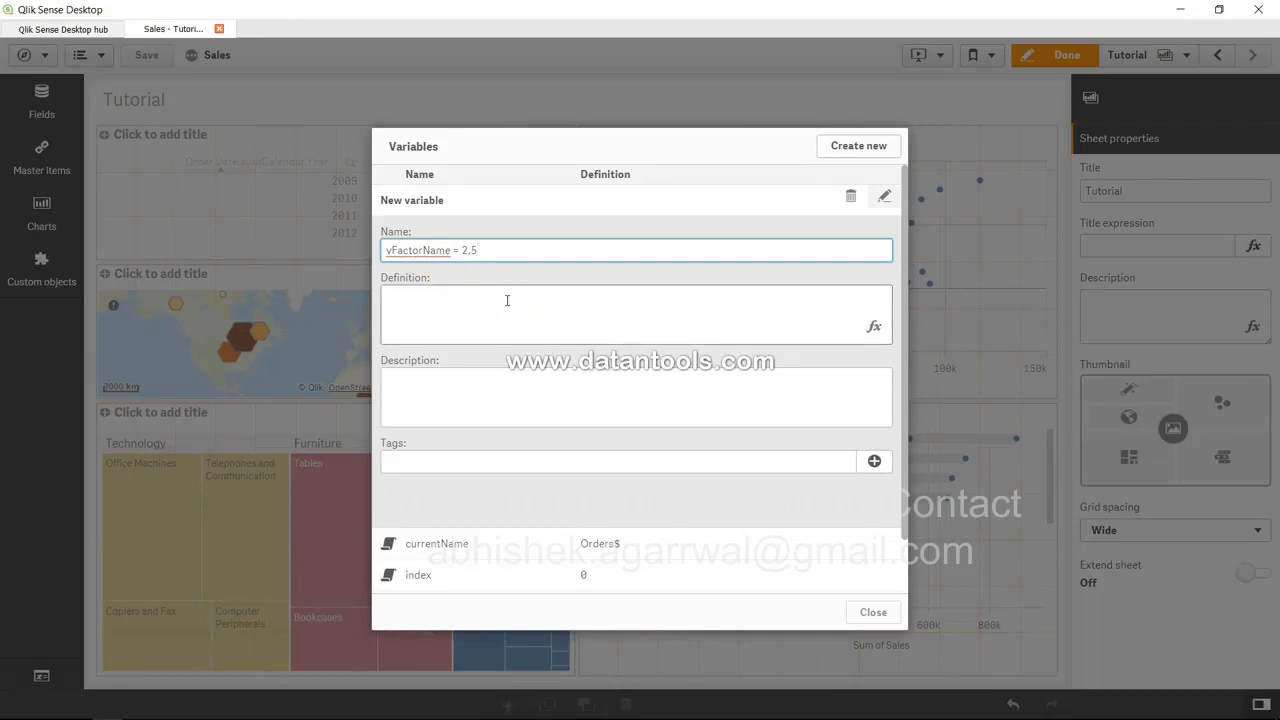
# Replace the example after the v prefix in the variable's name with ProductName = 'Furnture'
pyautogui.press('BackSpace')
pyautogui.press('BackSpace')
pyautogui.press('BackSpace')
pyautogui.press('BackSpace')
pyautogui.press('BackSpace')
pyautogui.press('BackSpace')
pyautogui.press('BackSpace')
pyautogui.press('BackSpace')
pyautogui.press('BackSpace')
pyautogui.press('BackSpace')
pyautogui.press('BackSpace')
pyautogui.press('BackSpace')
pyautogui.press('BackSpace')
pyautogui.press('BackSpace')
pyautogui.press('BackSpace')
pyautogui.press('BackSpace')
pyautogui.write("ProductName = 'Furnture'")
# Replace the variable's name text with the expression example eFurnitureSales = Sum({<Product Category = {'Furniture'}>} Sales)
pyautogui.hotkey('ctrl', 'a')
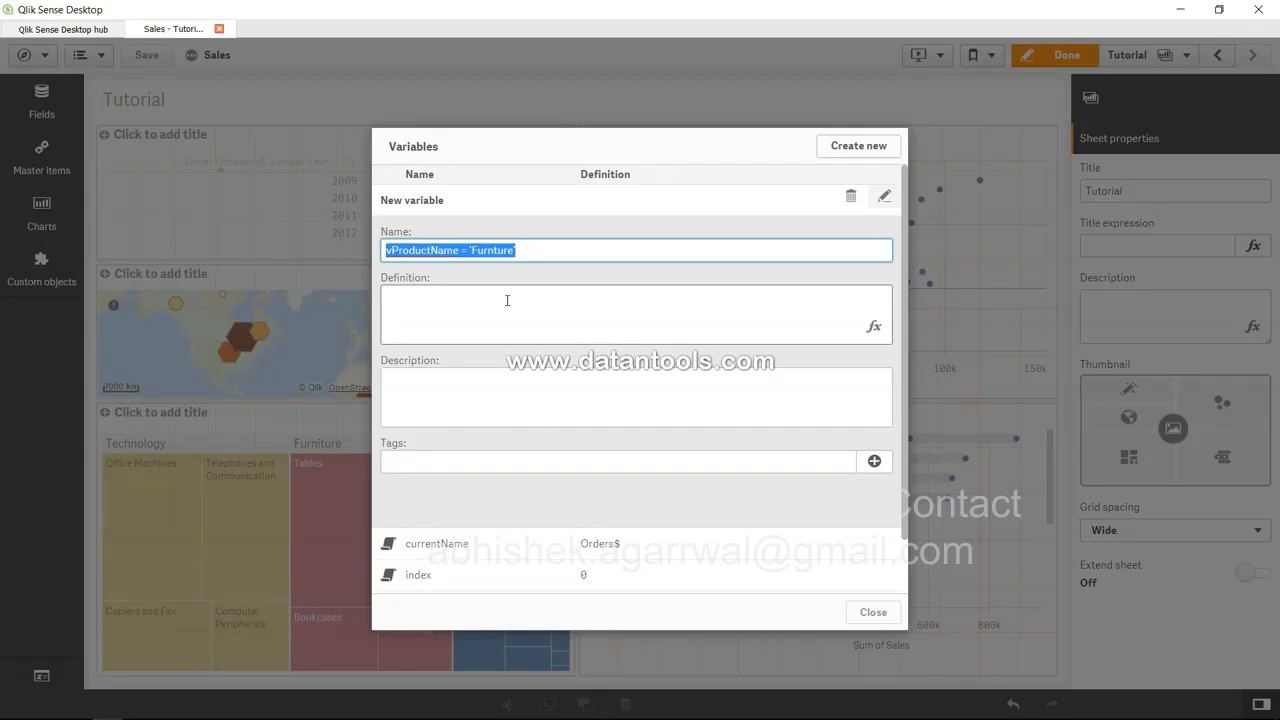
pyautogui.write('e')
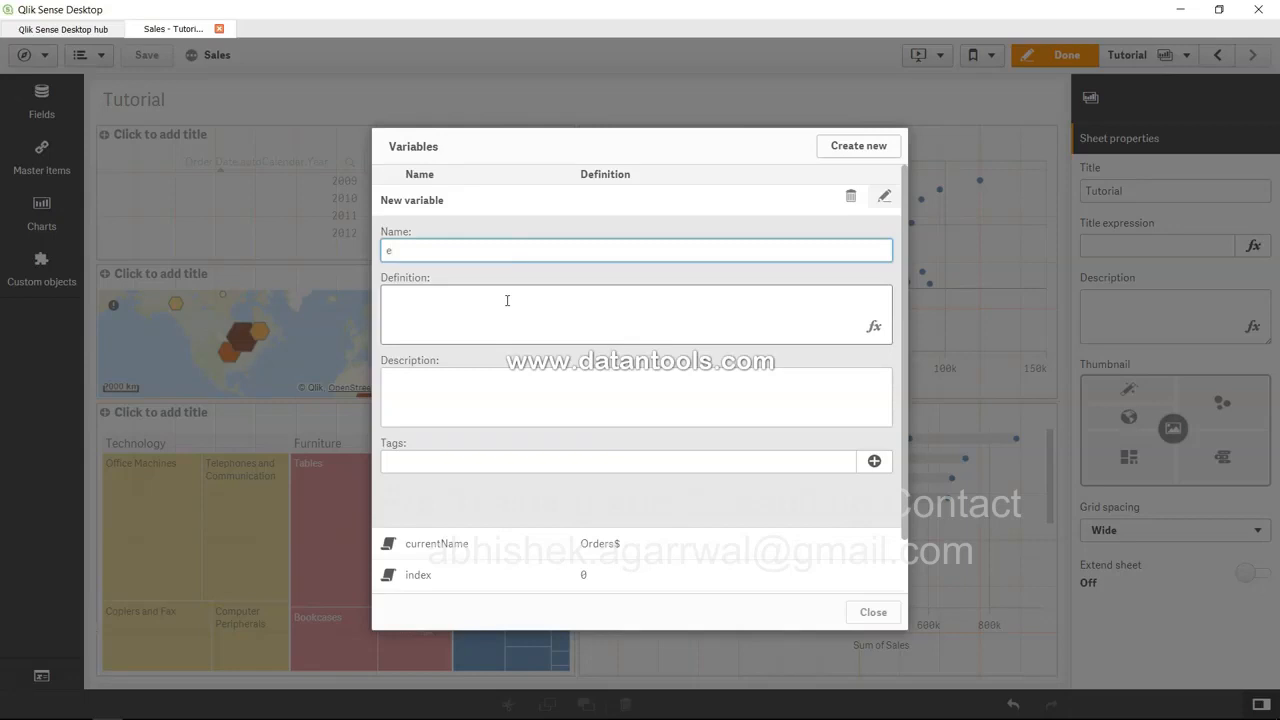
pyautogui.write('FurnitureSales')
pyautogui.write(' = Sum(')
pyautogui.write('{')
pyautogui.write('<>')
pyautogui.write('Product Cat')
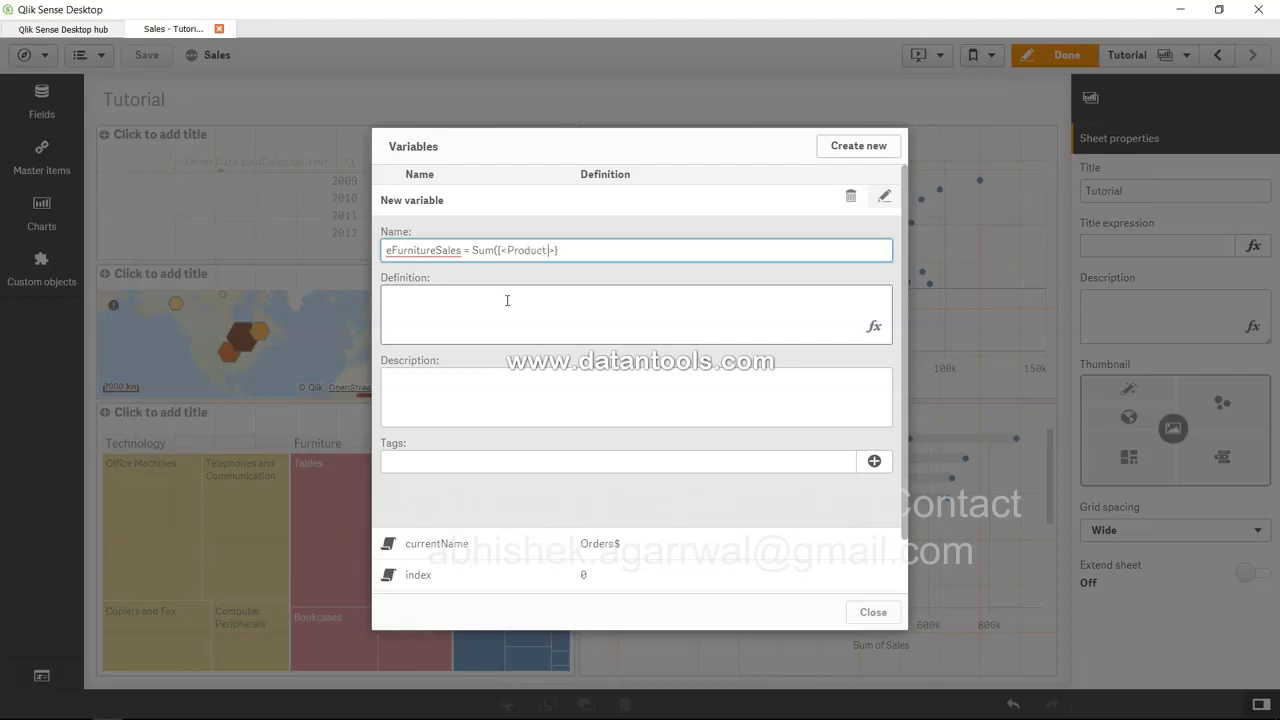
pyautogui.write("egory = '")
pyautogui.press('BackSpace')
pyautogui.write('{}')
pyautogui.press('Left')
pyautogui.write("''")
pyautogui.press('Left')
pyautogui.write("Furniture'}>} Sales)")
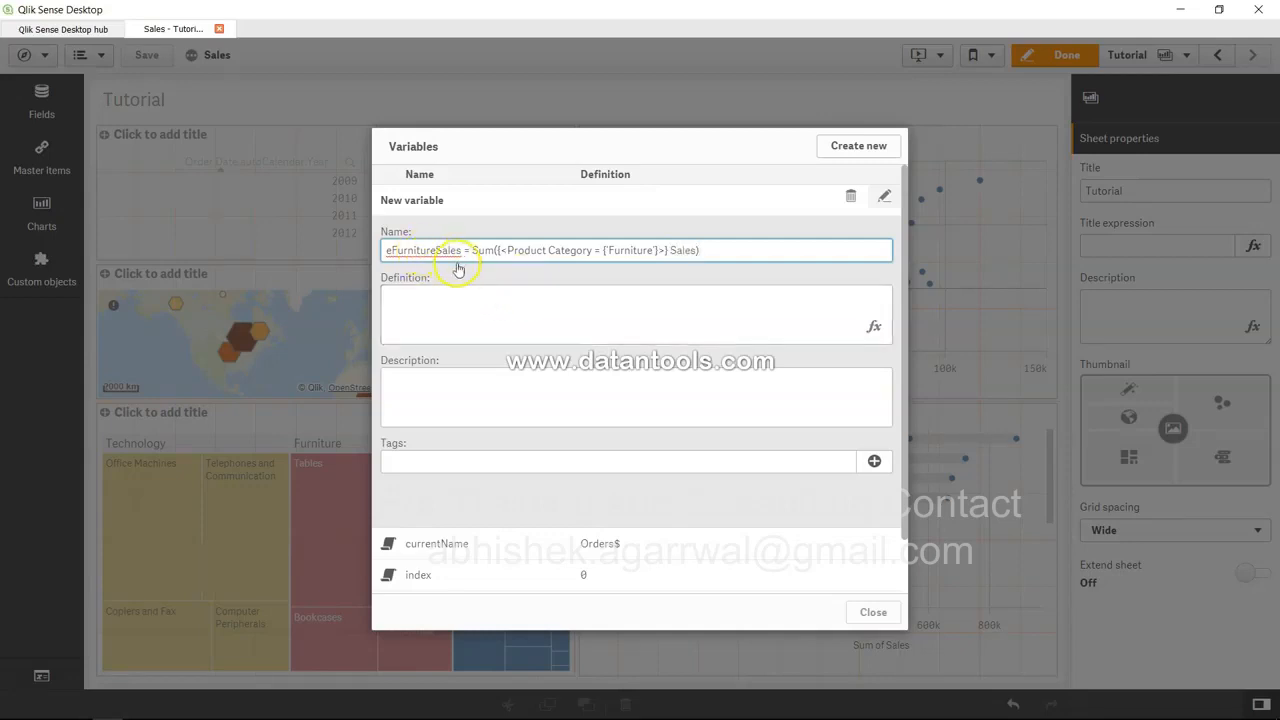
# Enclose the Product Category field in square brackets within the eFurnitureSales example expression
pyautogui.click(502, 250)
pyautogui.write('<')
pyautogui.press('Right')
pyautogui.press('Right')
pyautogui.press('Right')
pyautogui.press('Right')
pyautogui.press('Right')
pyautogui.press('Right')
pyautogui.press('Right')
pyautogui.press('Right')
pyautogui.press('Right')
pyautogui.press('Right')
pyautogui.press('Right')
pyautogui.press('Right')
pyautogui.press('Right')
pyautogui.press('Right')
pyautogui.press('Right')
pyautogui.press('Right')
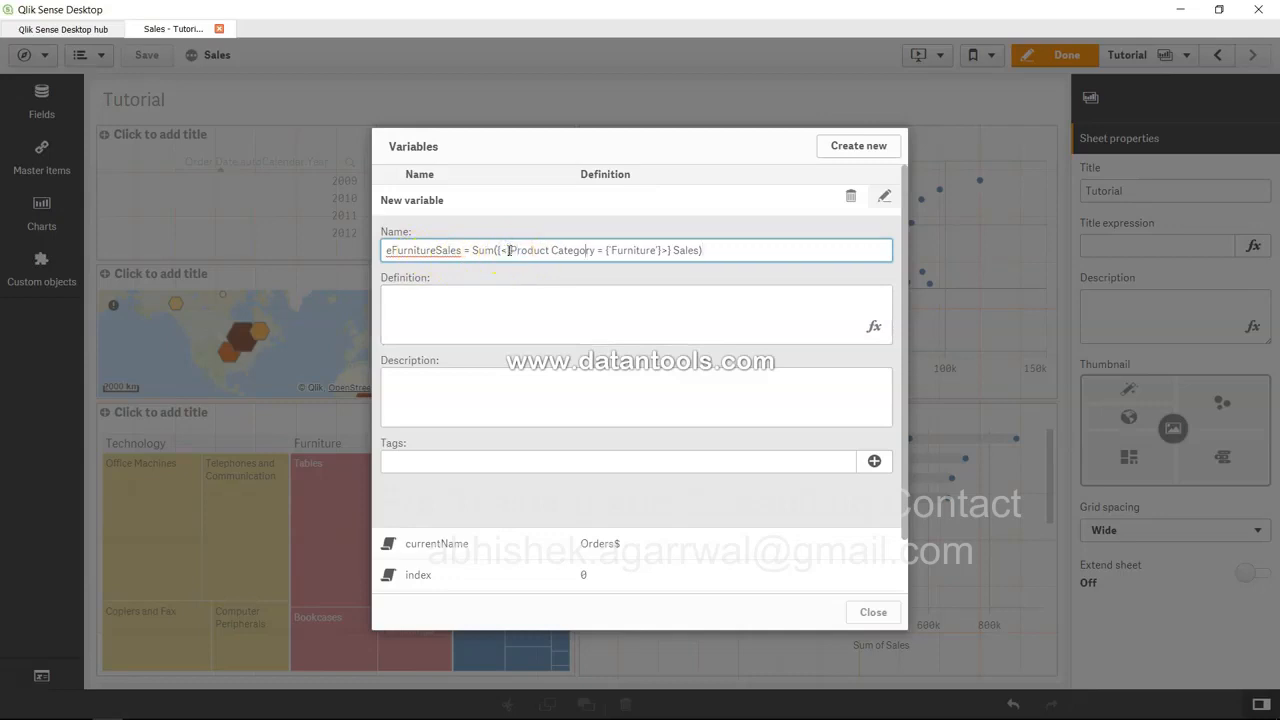
pyautogui.write(']')
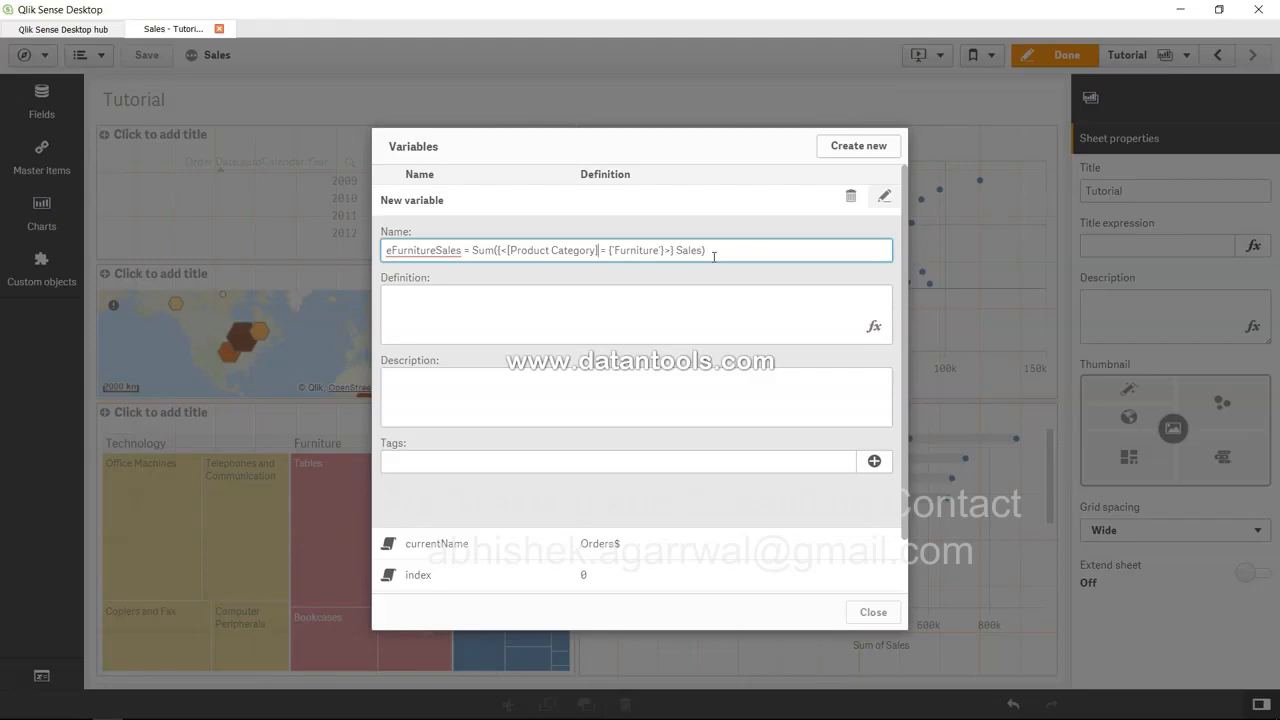
# Demonstrate the naming prefix of the FurnitureSales example by removing the e, trying v and restoring e
pyautogui.click(507, 303)
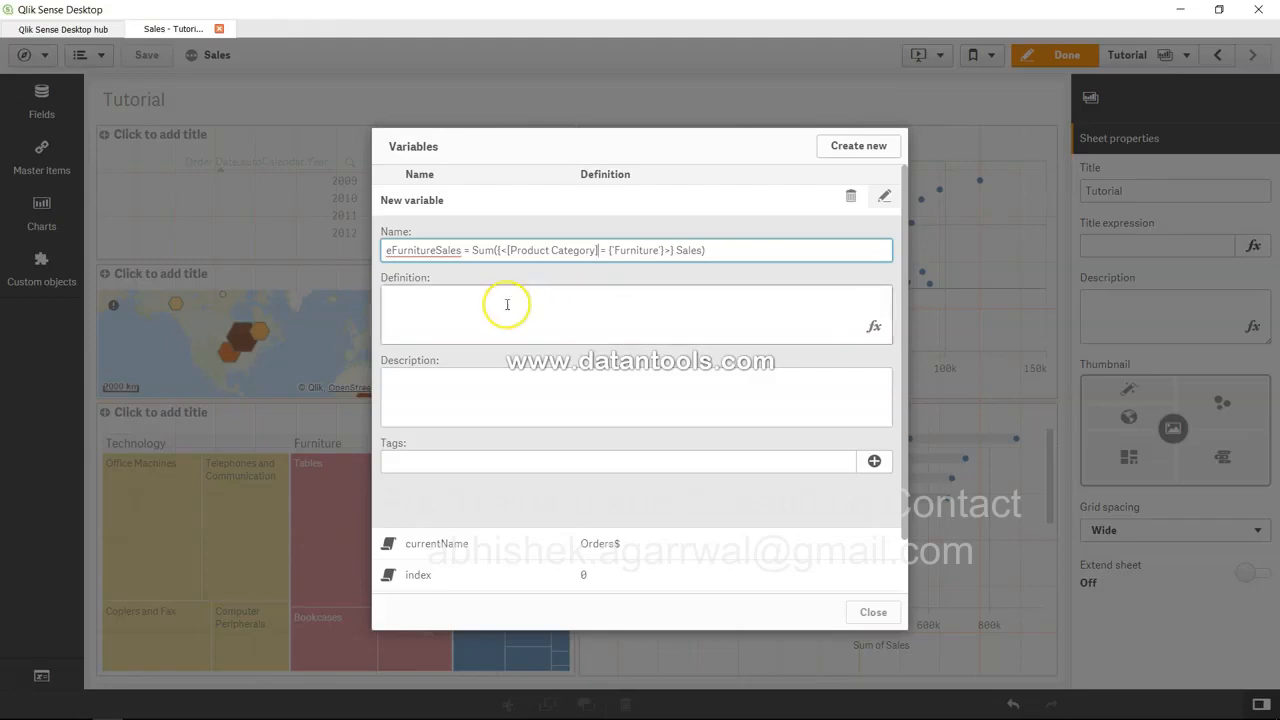
pyautogui.doubleClick(390, 250)
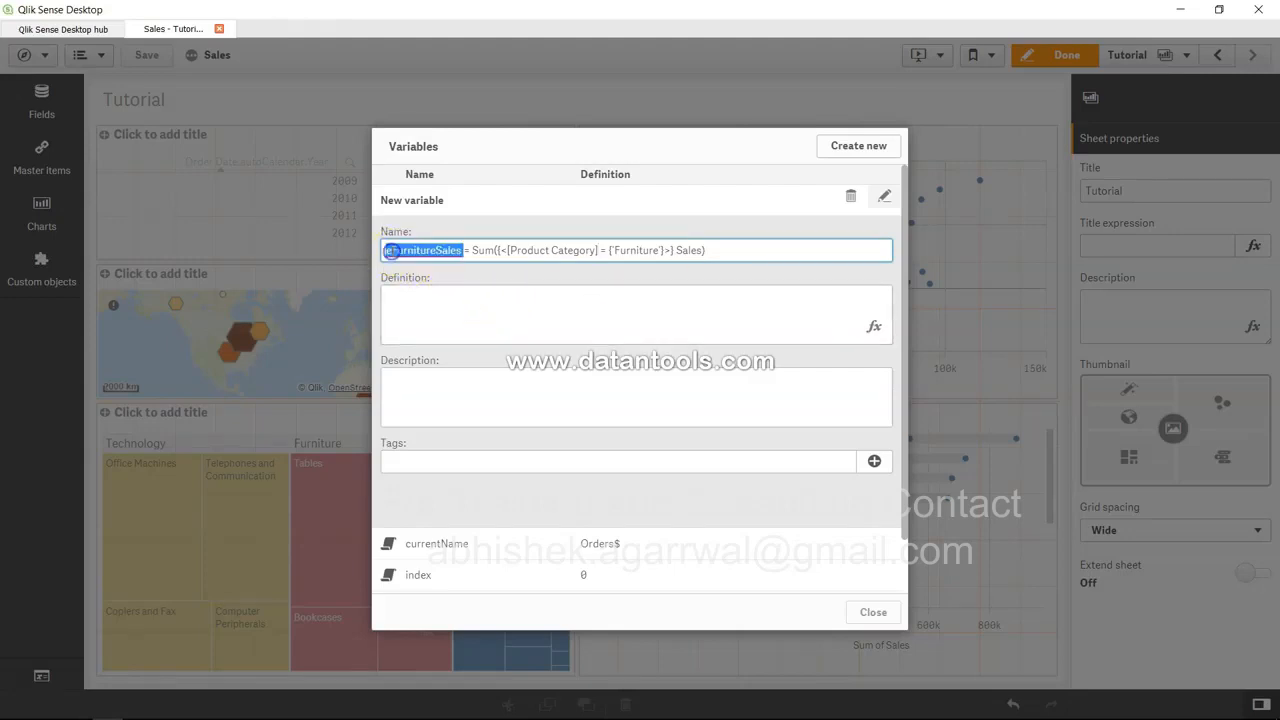
pyautogui.click(388, 250)
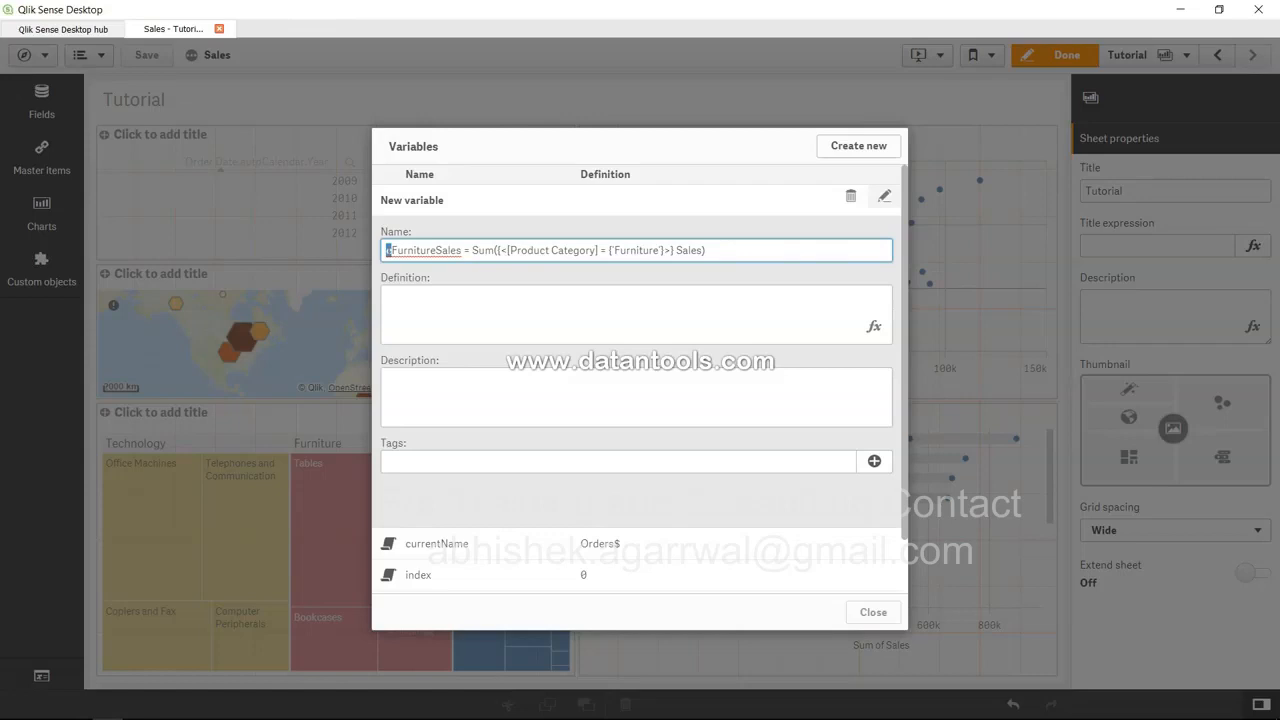
pyautogui.press('Delete')
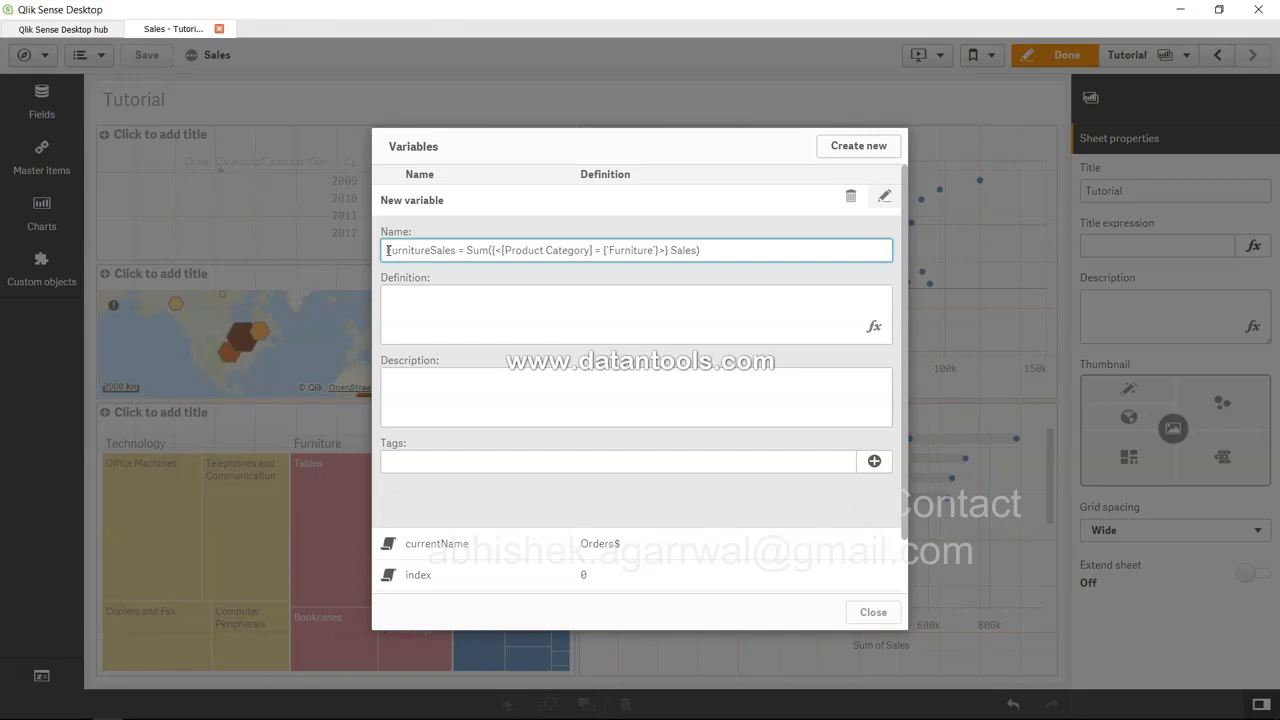
pyautogui.write('F')
pyautogui.click(526, 314)
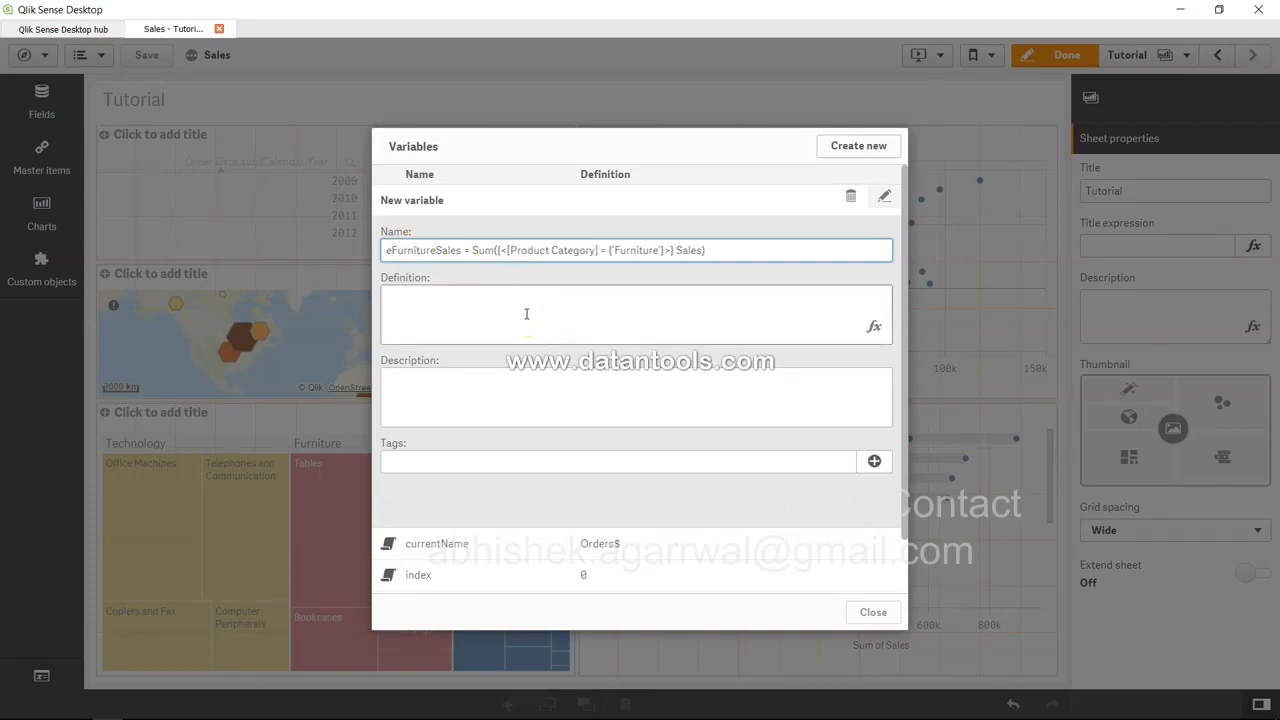
pyautogui.press('BackSpace')
pyautogui.write('v')
pyautogui.press('BackSpace')
pyautogui.write('e')
# Clear the example text from the new variable's name, set its definition to Sum(sales) and name it vSales
pyautogui.hotkey('ctrl', 'a')
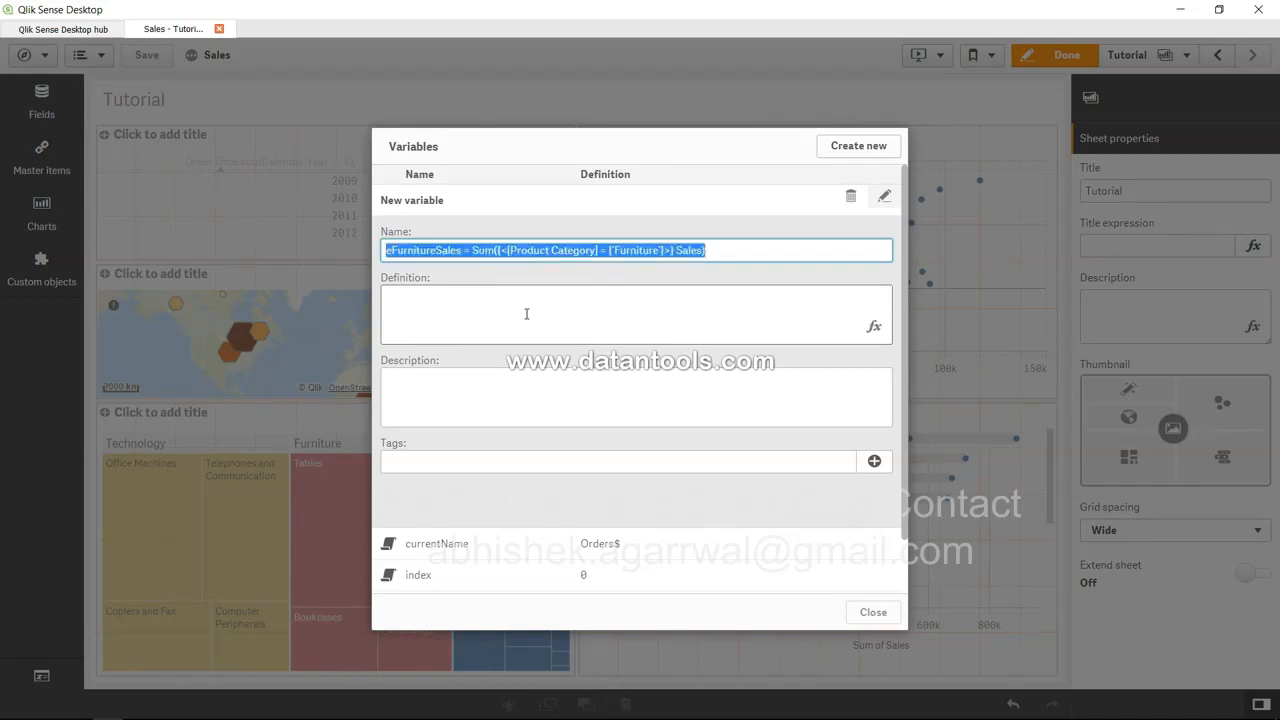
pyautogui.hotkey('ctrl', 'x')
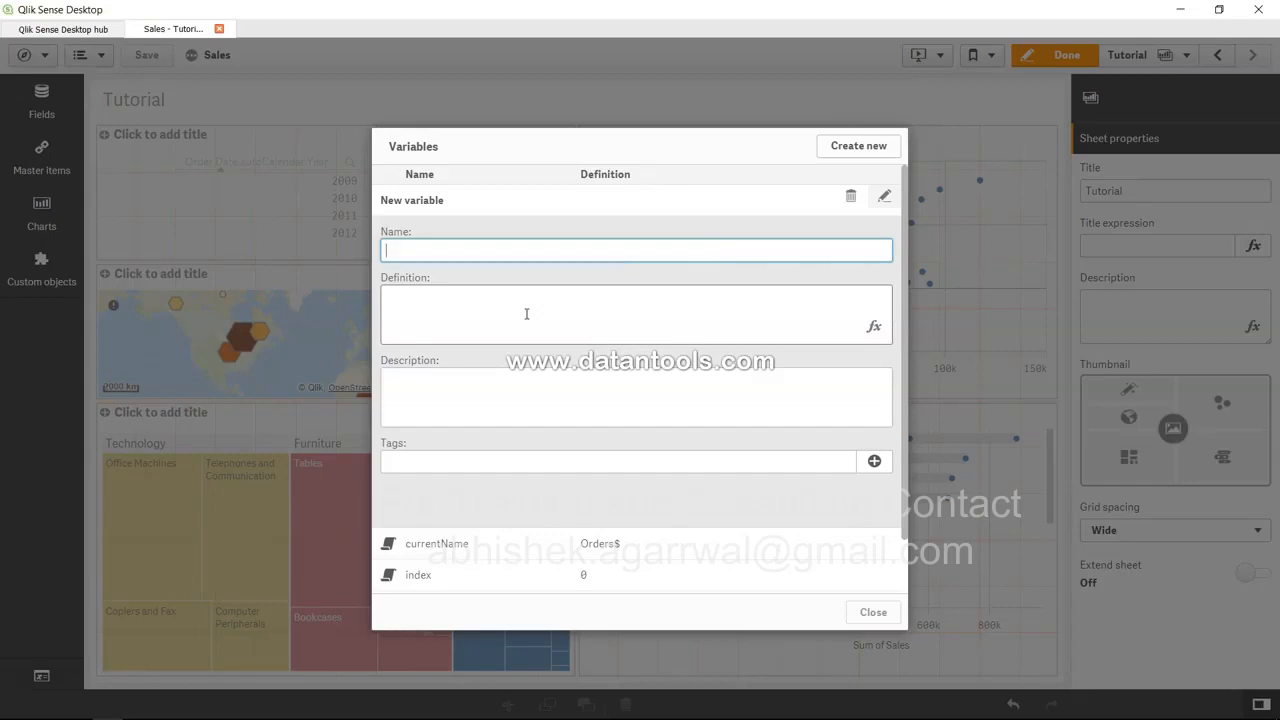
pyautogui.click(459, 308)
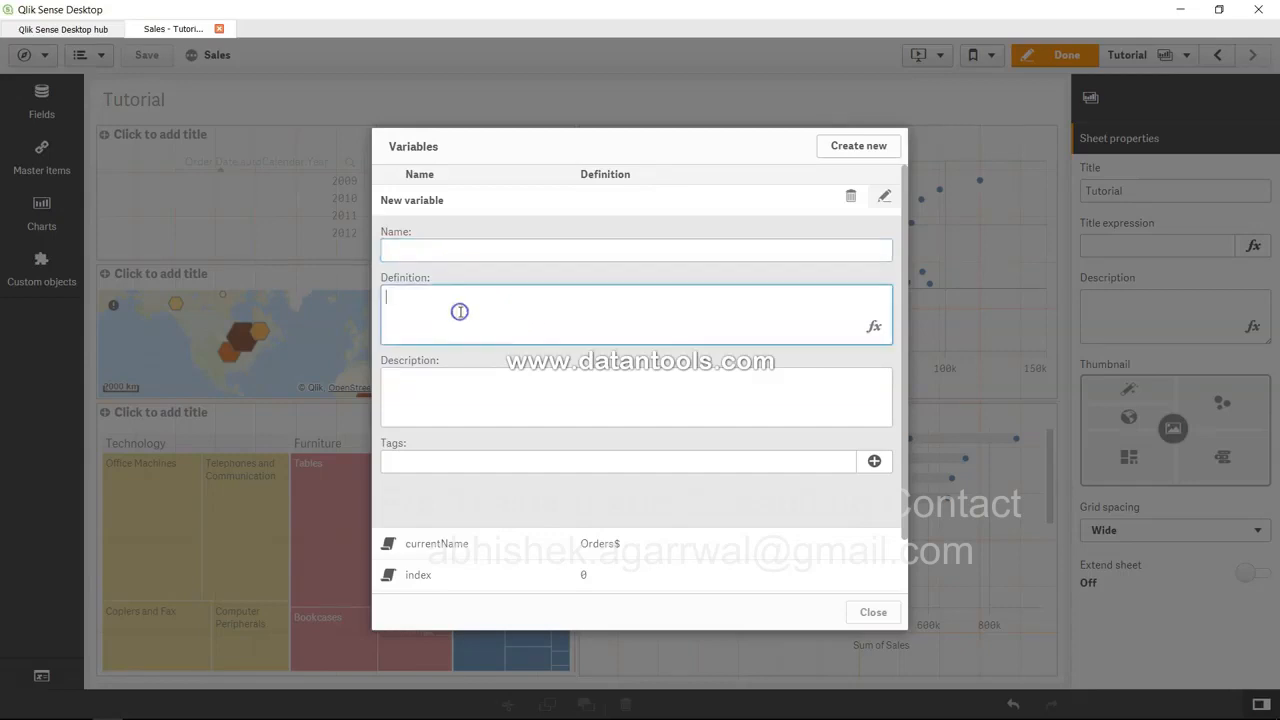
pyautogui.rightClick(437, 249)
pyautogui.click(420, 320)
pyautogui.write('Sum(sales)')
pyautogui.click(438, 256)
pyautogui.write('vSales')
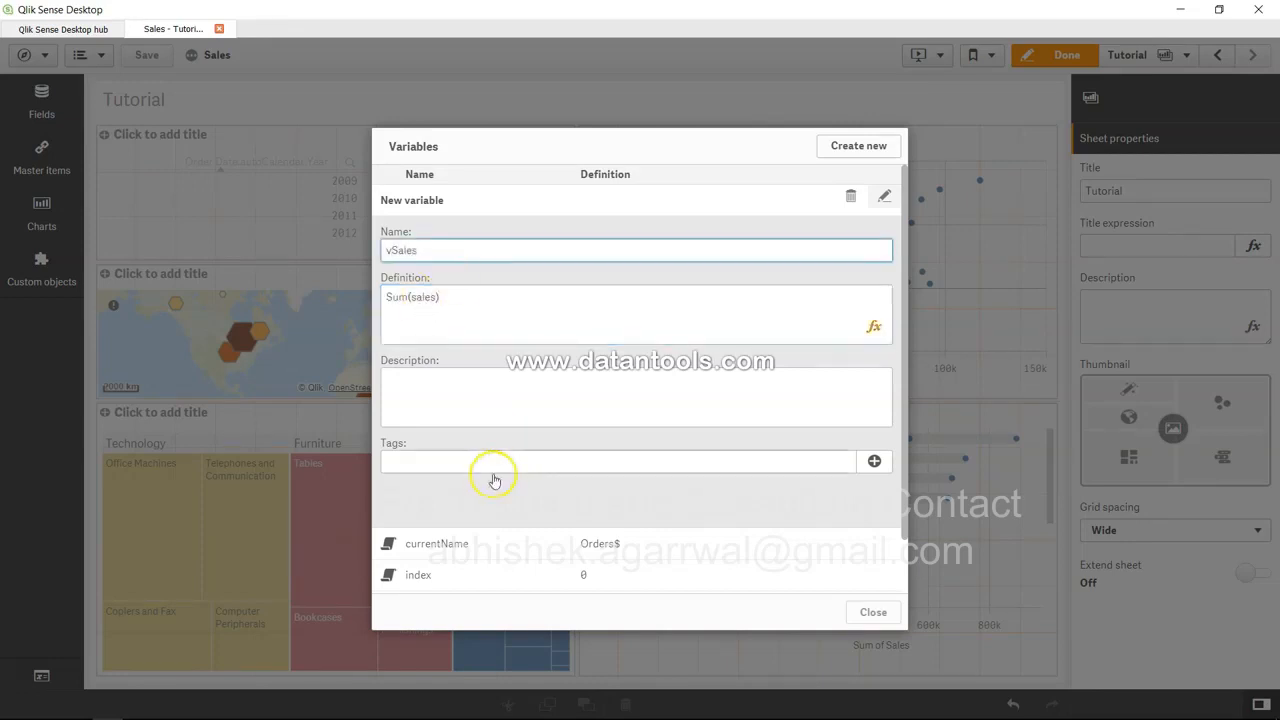
# Save the vSales variable to the variables list with its description and tags left empty
pyautogui.click(488, 400)
pyautogui.click(484, 464)
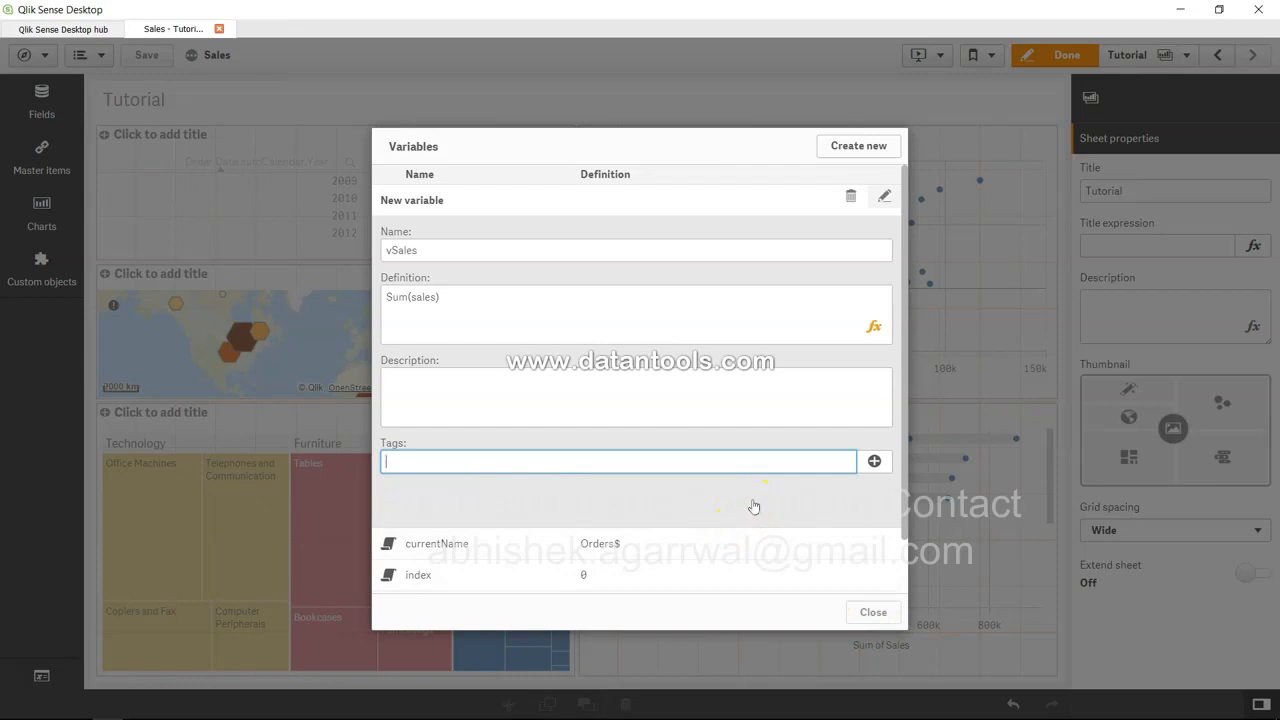
pyautogui.click(781, 519)
pyautogui.click(950, 323)
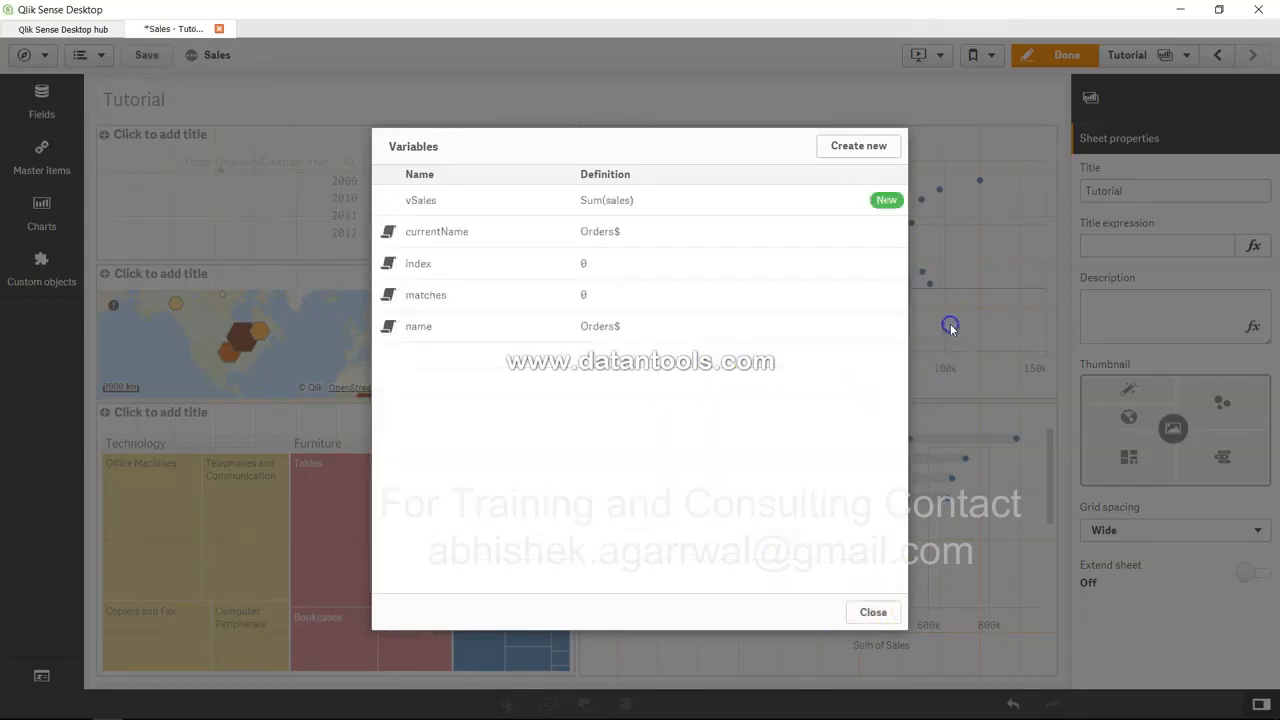
# Open the vSales variable for editing, delete it from the variables list and close the variables dialog
pyautogui.click(552, 205)
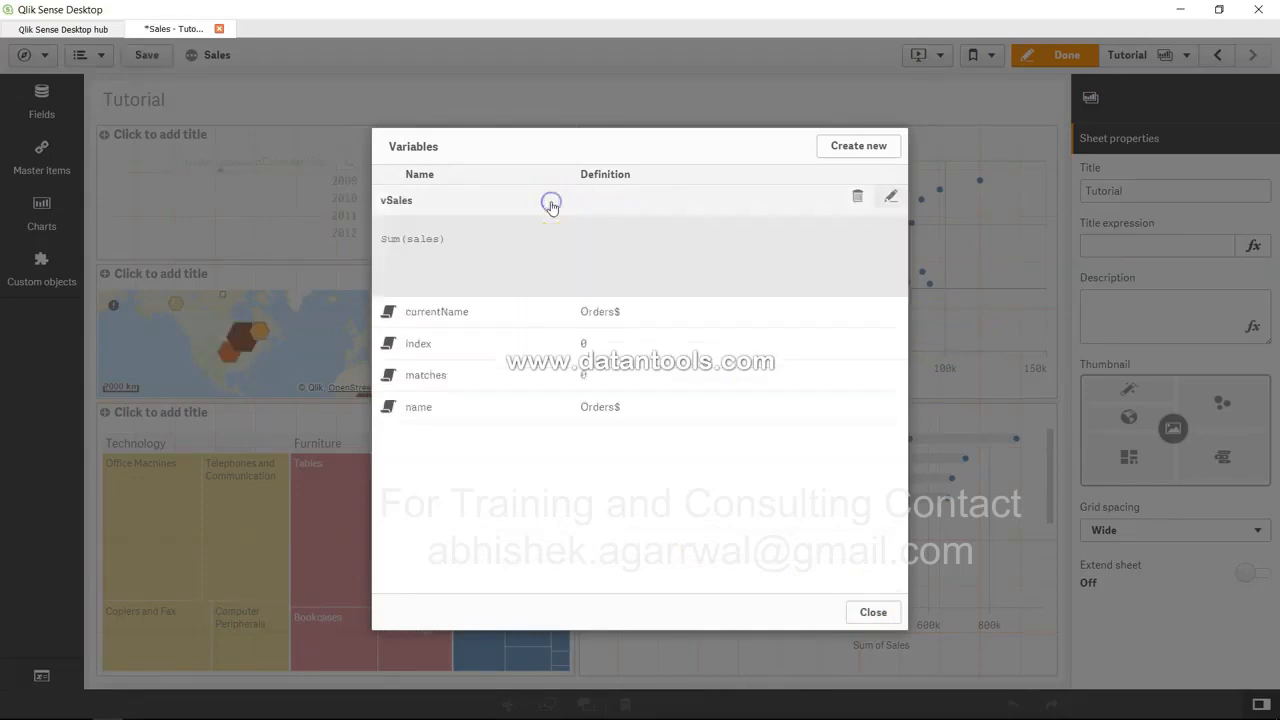
pyautogui.click(889, 196)
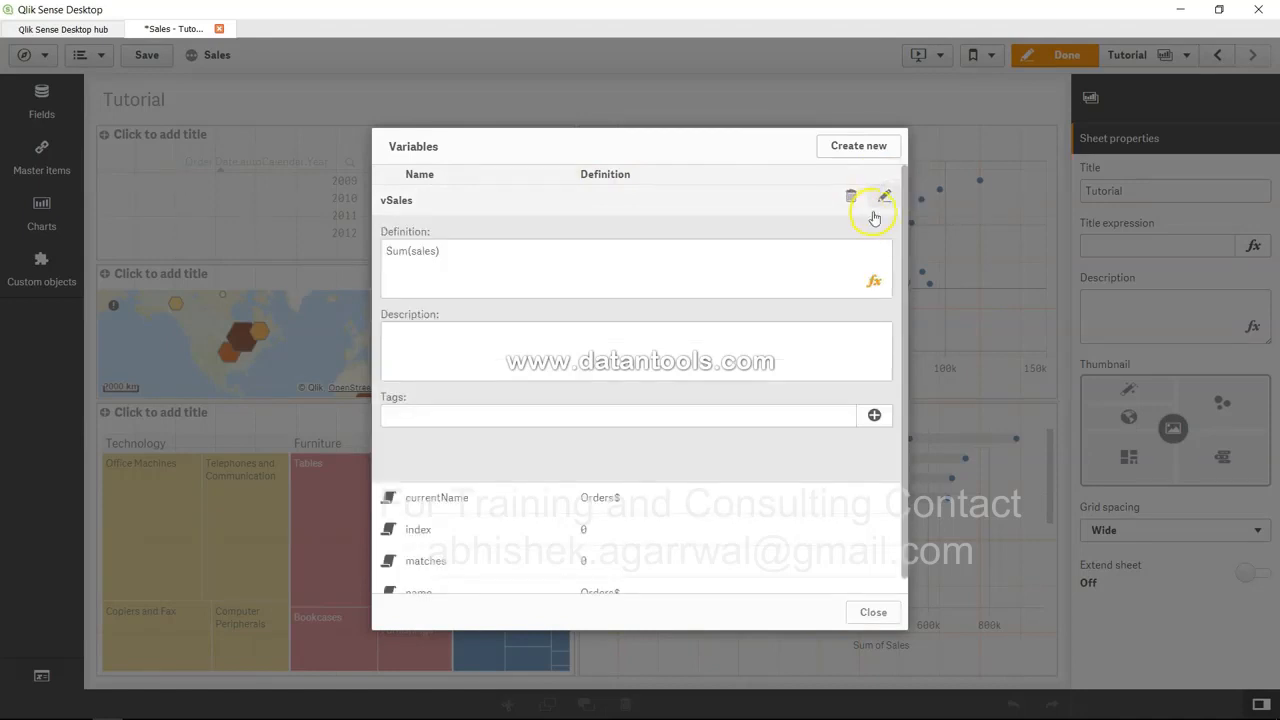
pyautogui.click(852, 199)
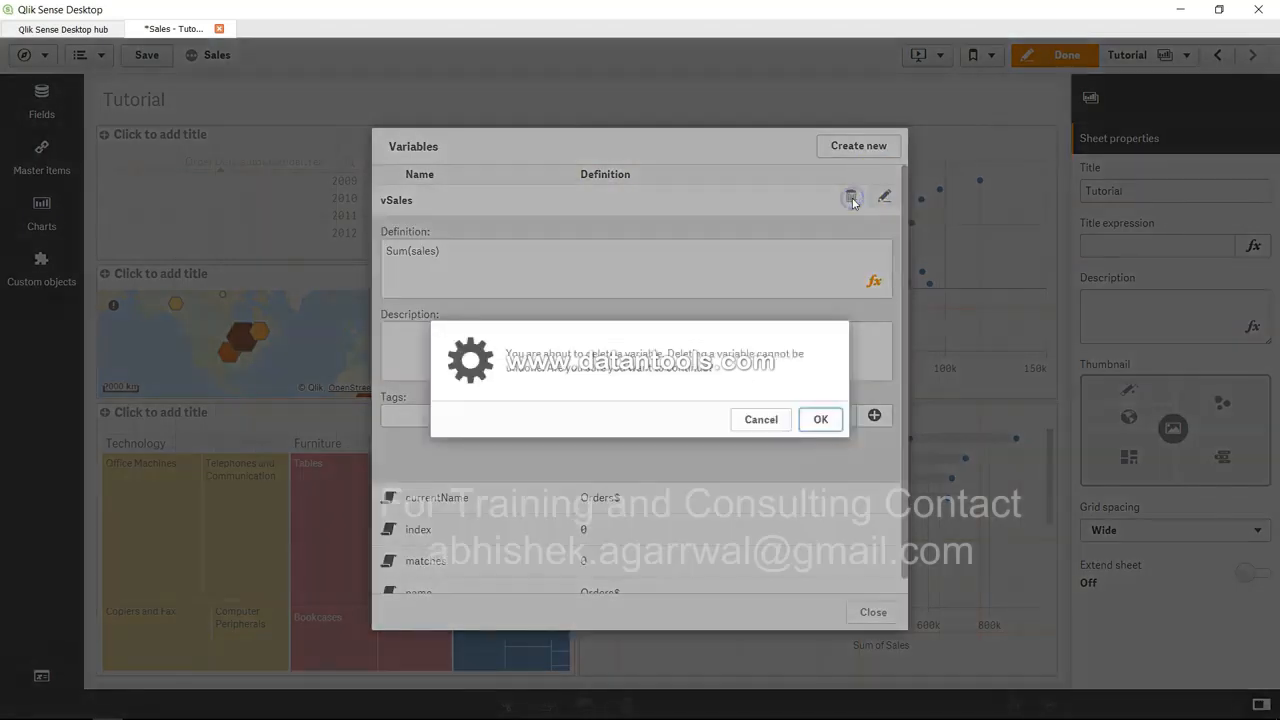
pyautogui.click(821, 419)
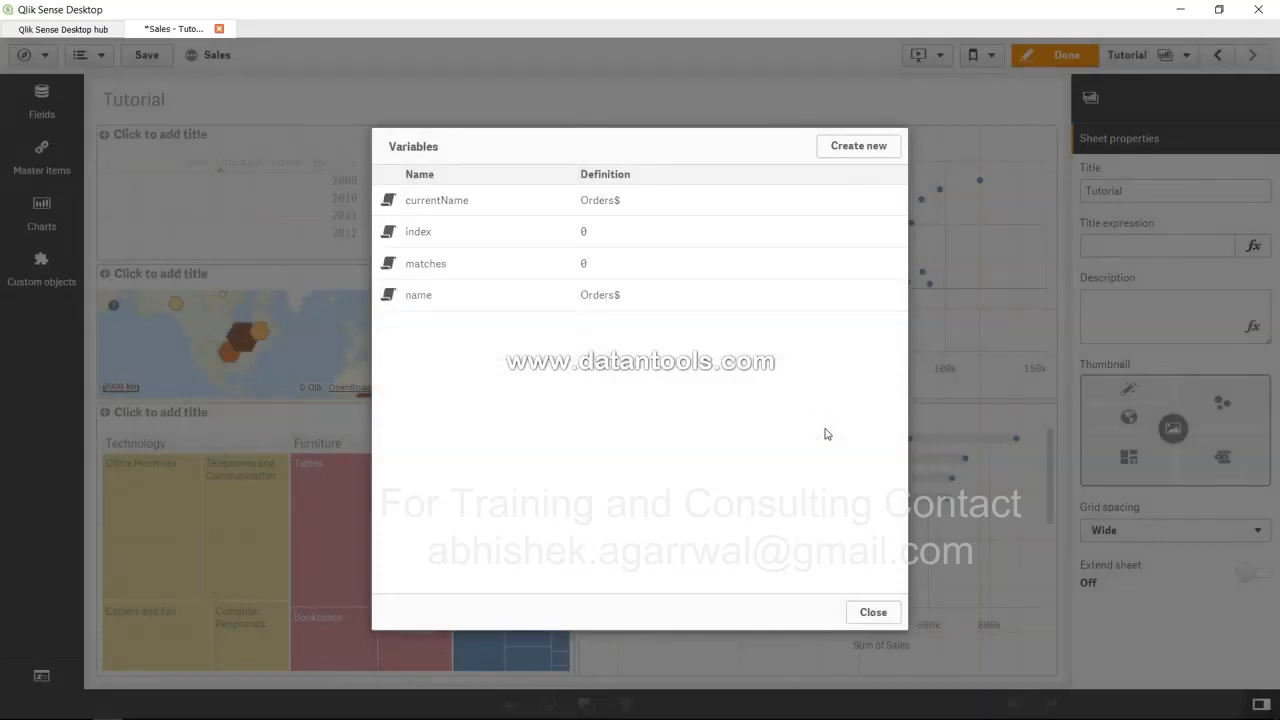
pyautogui.click(873, 612)
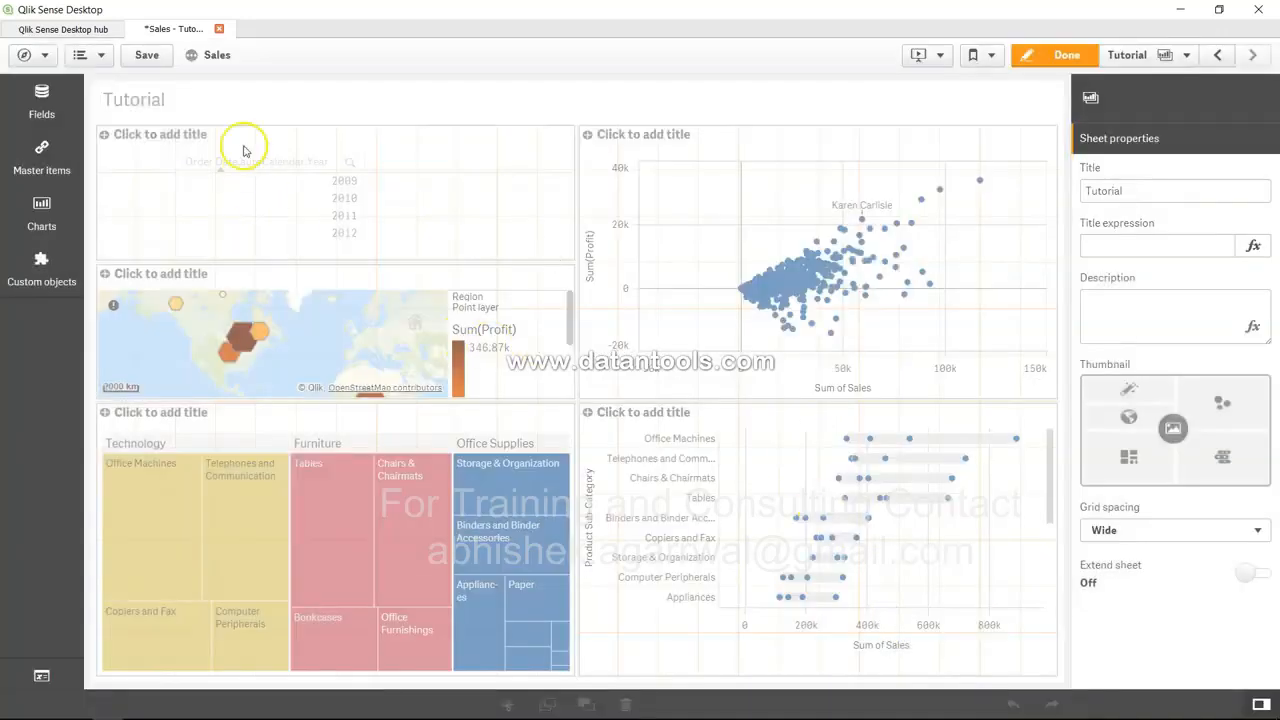
# Open the app's Data load editor, discarding the unsaved sheet changes
pyautogui.click(40, 56)
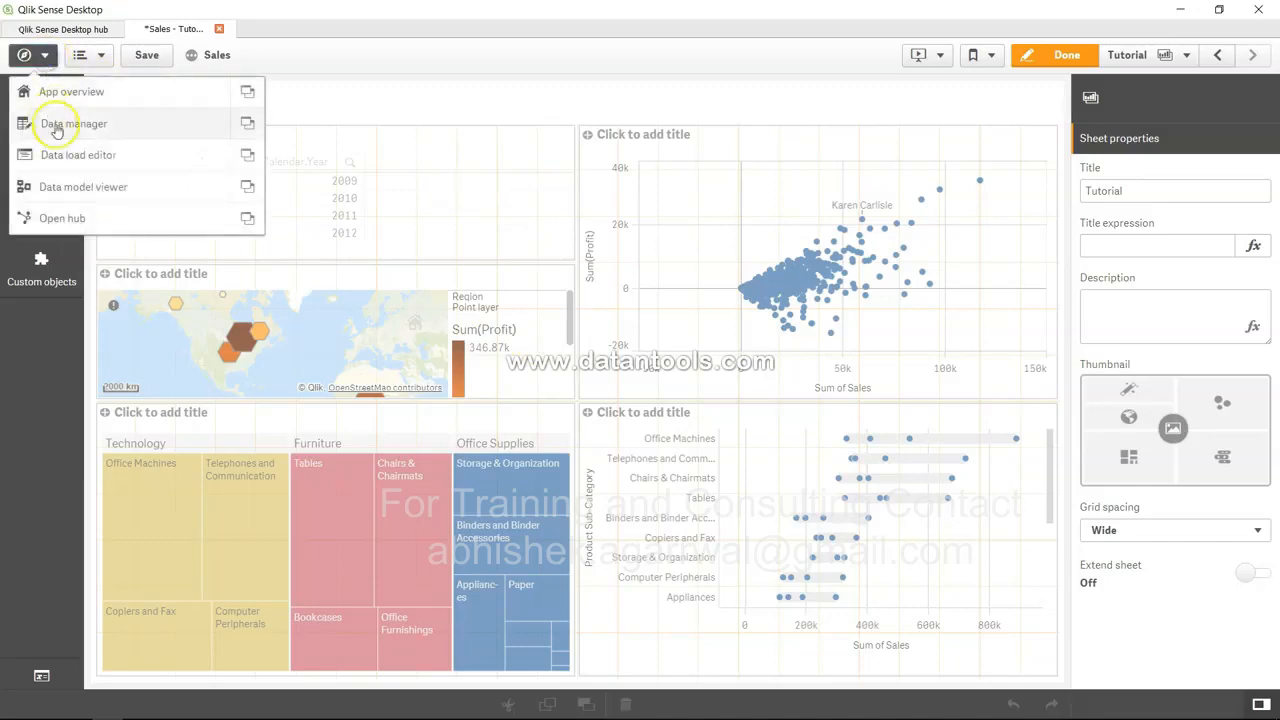
pyautogui.click(97, 157)
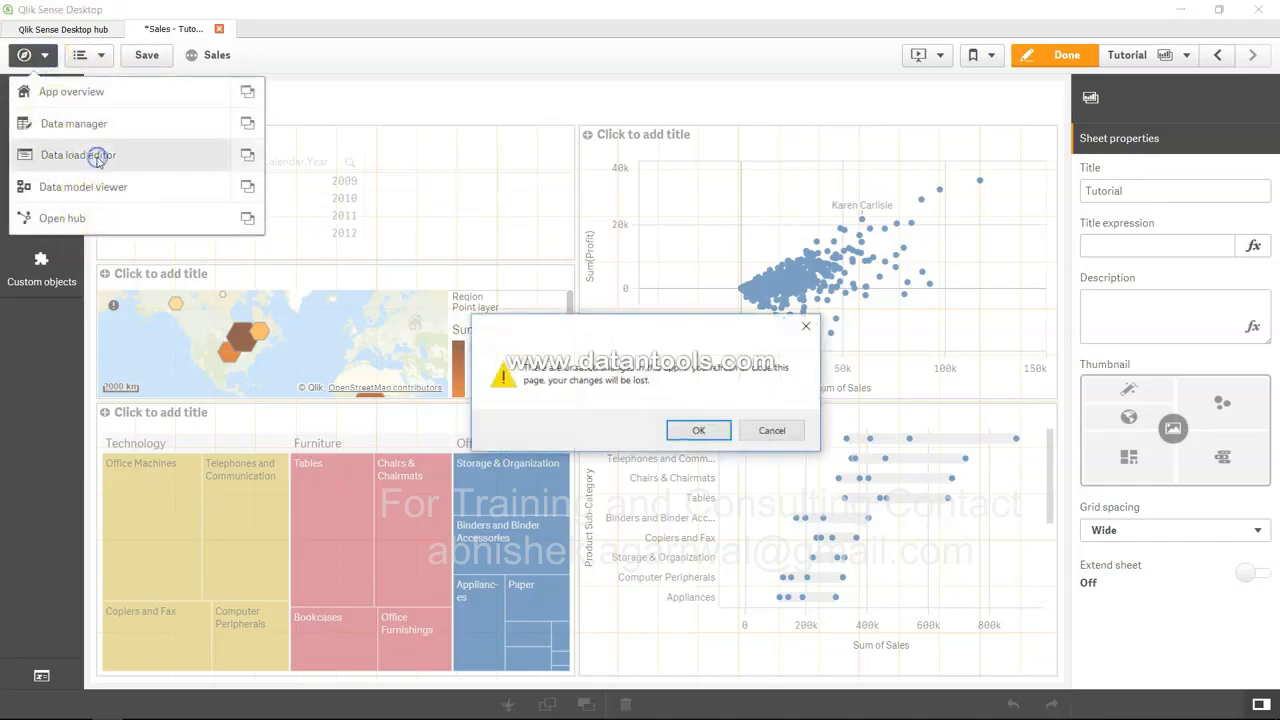
pyautogui.click(698, 430)
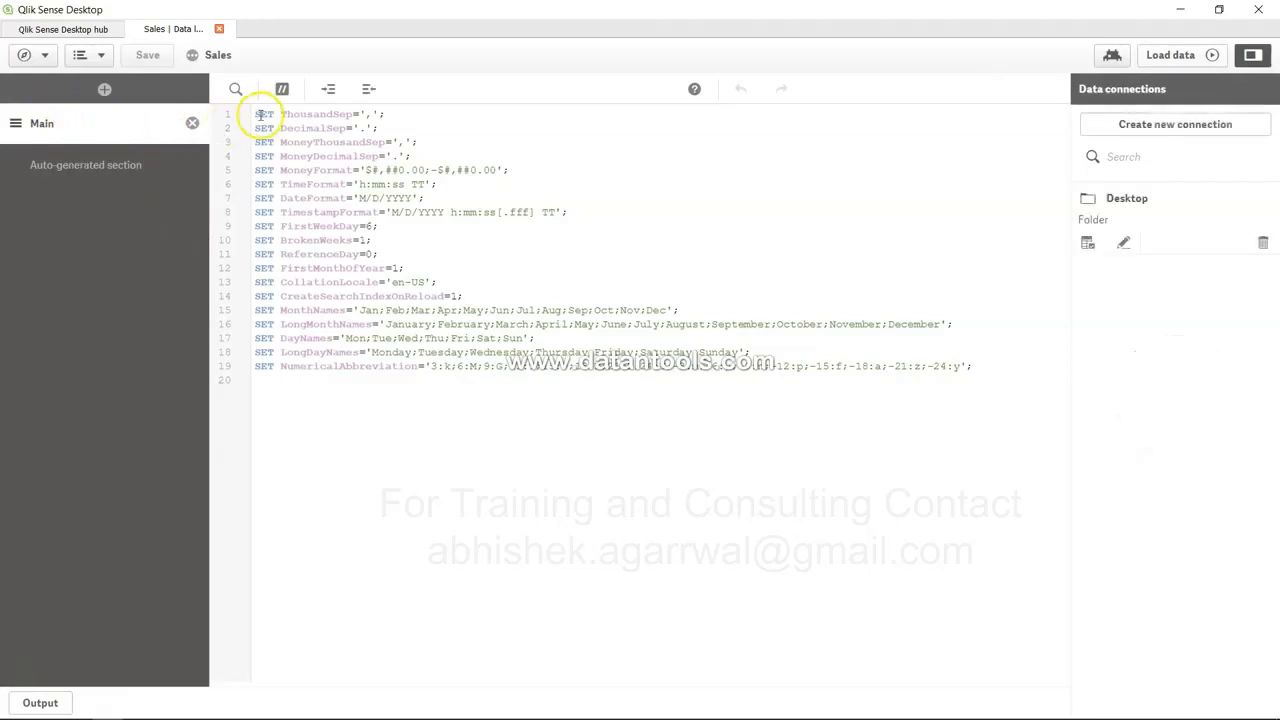
# Examine the default SET variable statements in the Main section of the load script
pyautogui.moveTo(253, 112); pyautogui.dragTo(366, 380)
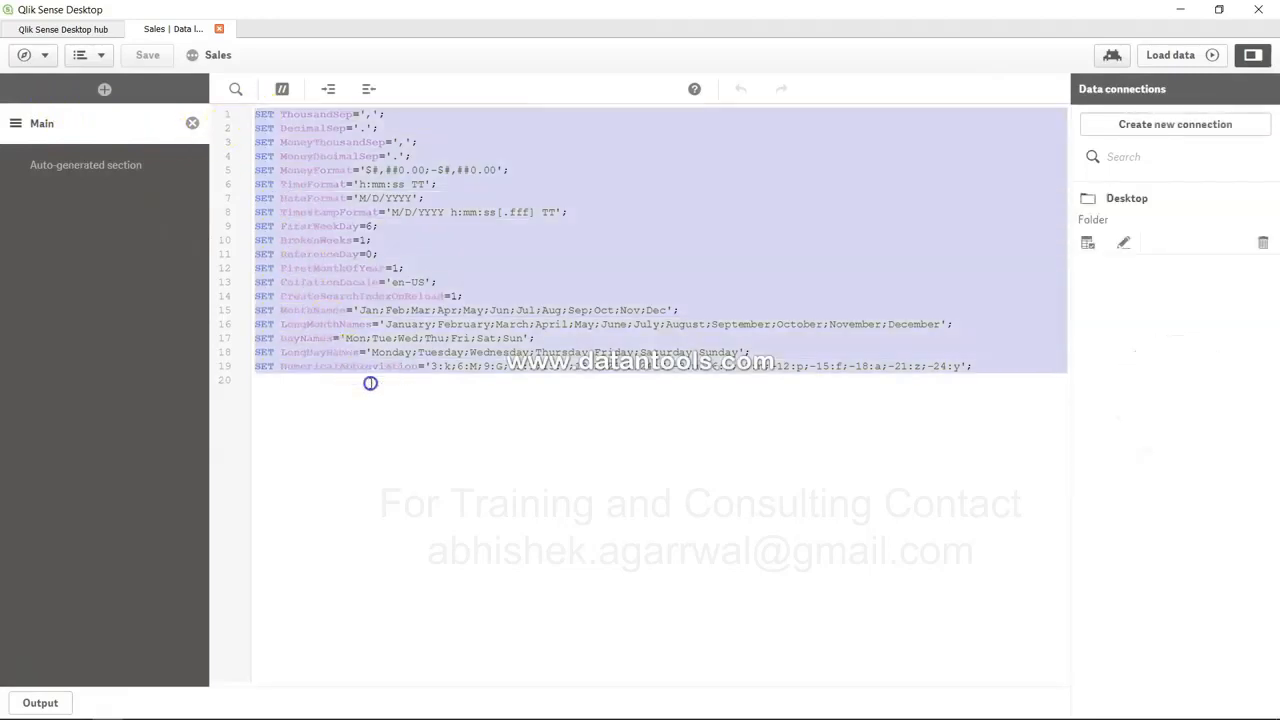
pyautogui.click(369, 381)
pyautogui.moveTo(253, 113); pyautogui.dragTo(381, 118)
pyautogui.click(381, 118)
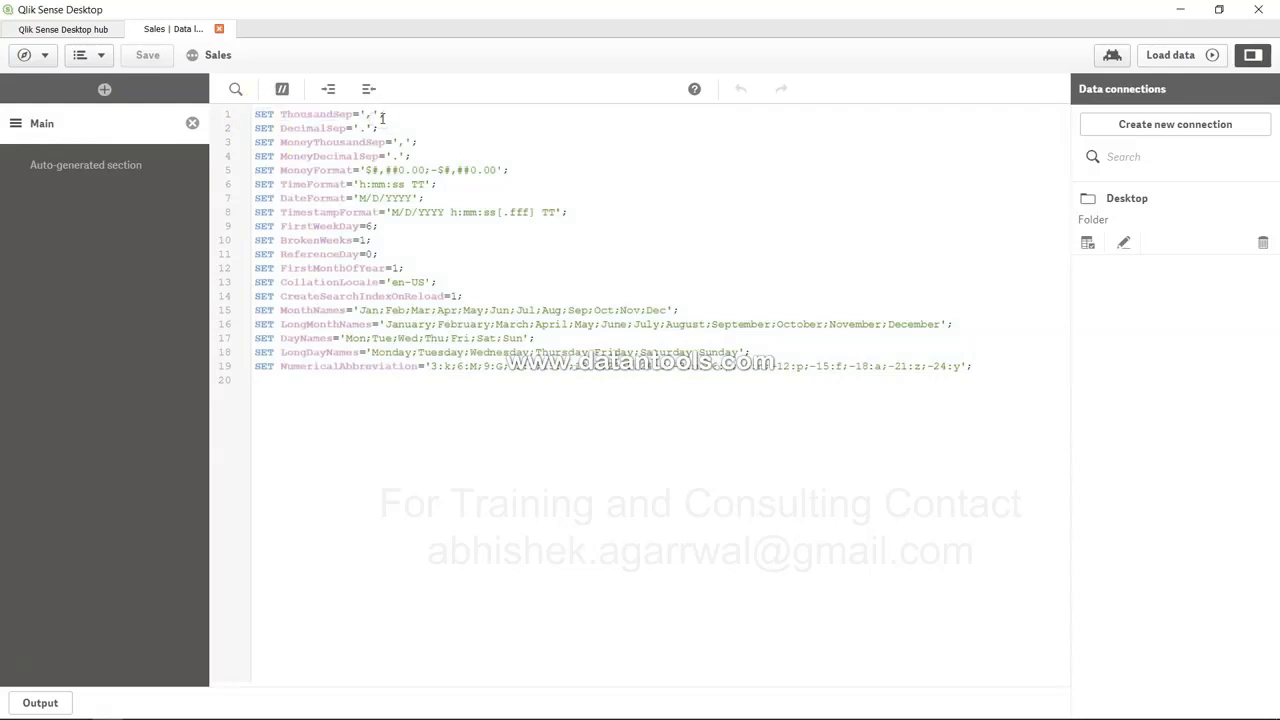
pyautogui.click(260, 116)
pyautogui.moveTo(260, 116); pyautogui.dragTo(409, 369)
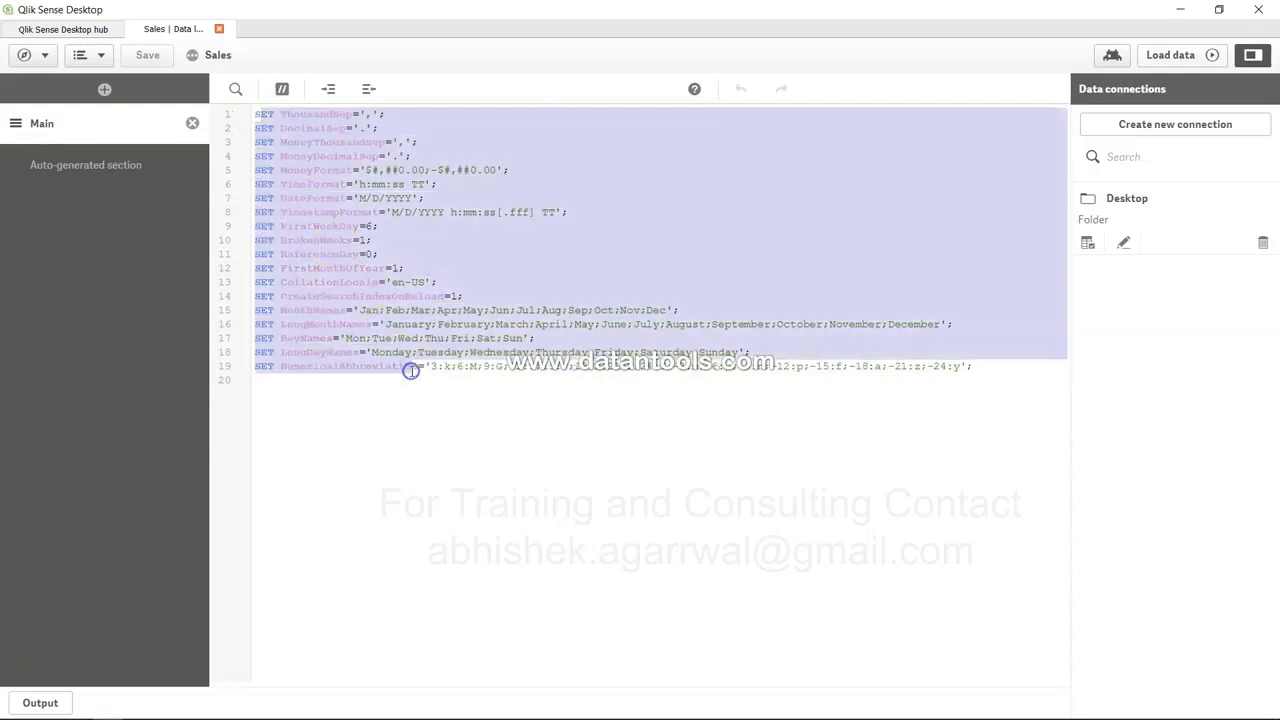
pyautogui.click(409, 369)
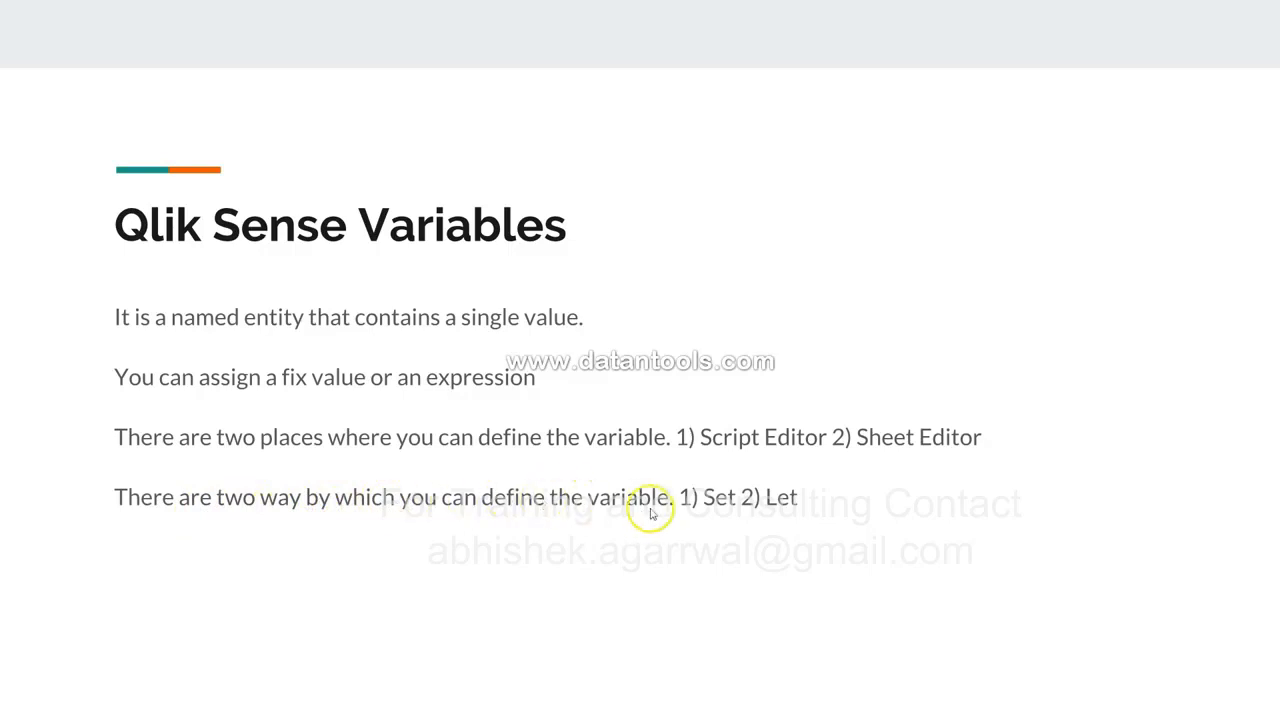
# Reveal the Set vFactor example on the Qlik Sense Variables slide and compare it with the SET statements in the Data load editor
pyautogui.click(772, 506)
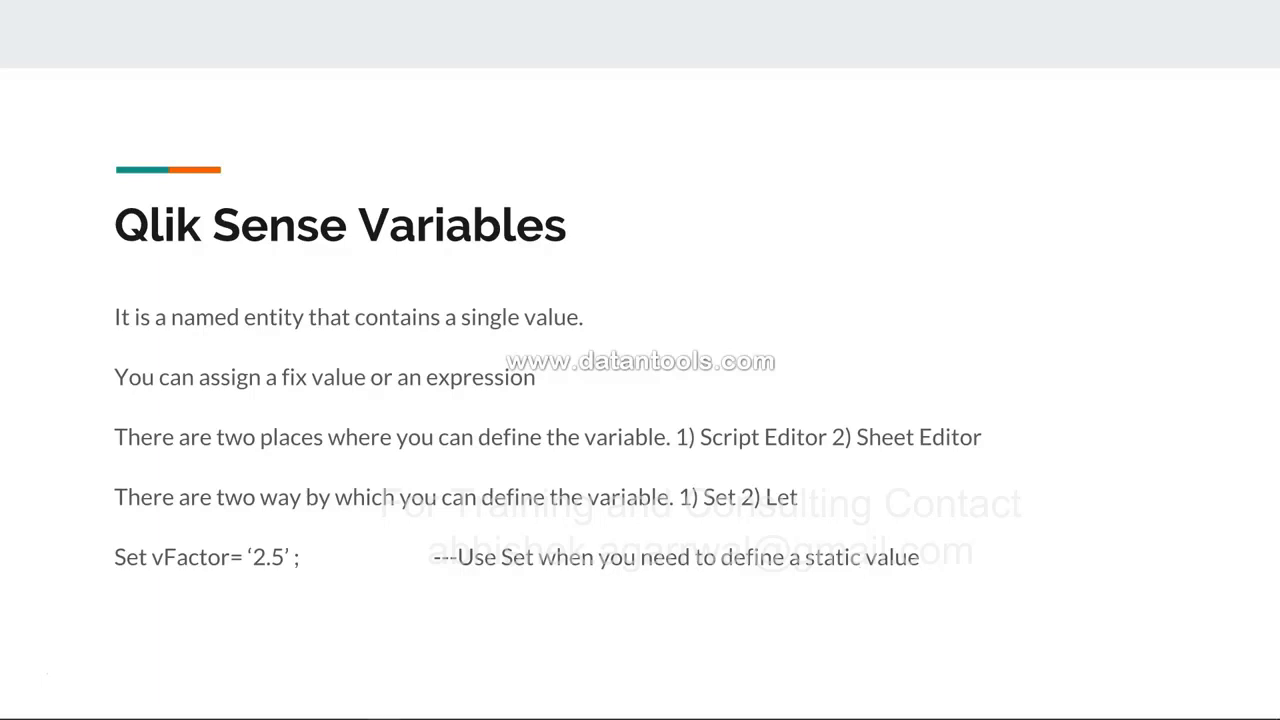
pyautogui.hotkey('alt', 'Tab')
pyautogui.moveTo(255, 114); pyautogui.dragTo(477, 369)
pyautogui.click(376, 119)
pyautogui.click(477, 368)
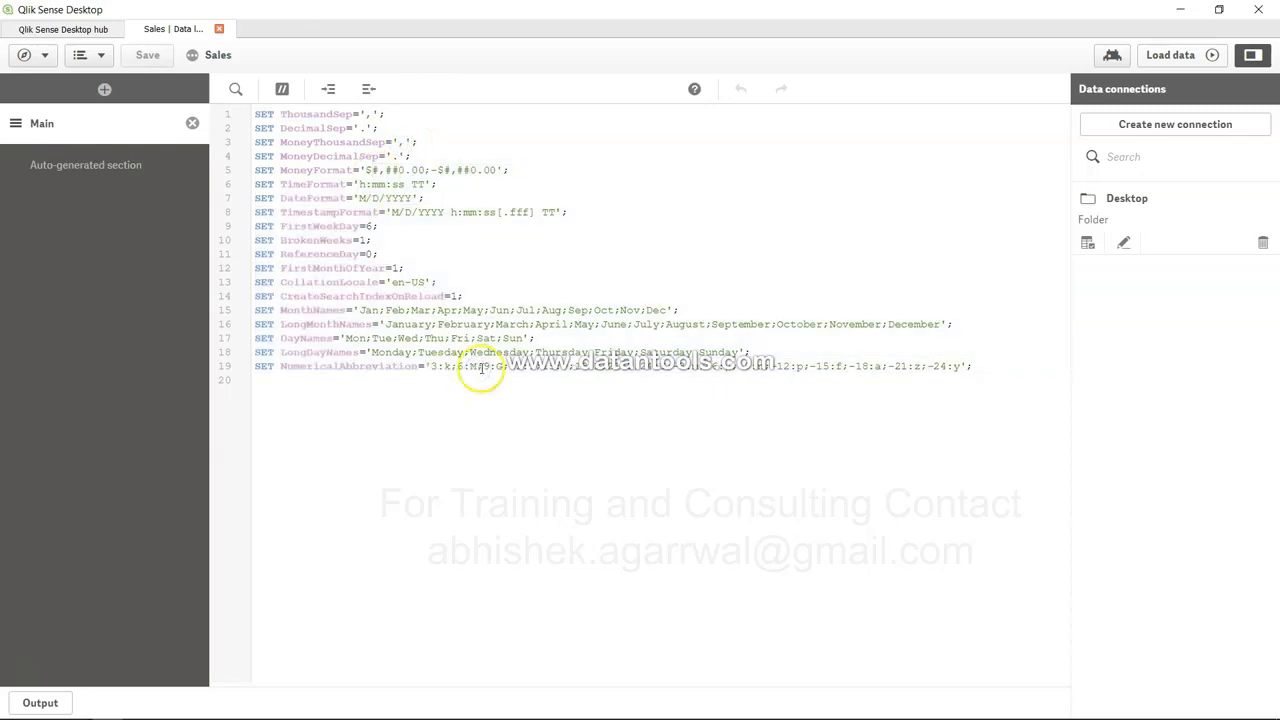
# Add blank lines after the last SET statement in Main and write Let eSales = Sum(sales) below them
pyautogui.click(997, 367)
pyautogui.press('Return')
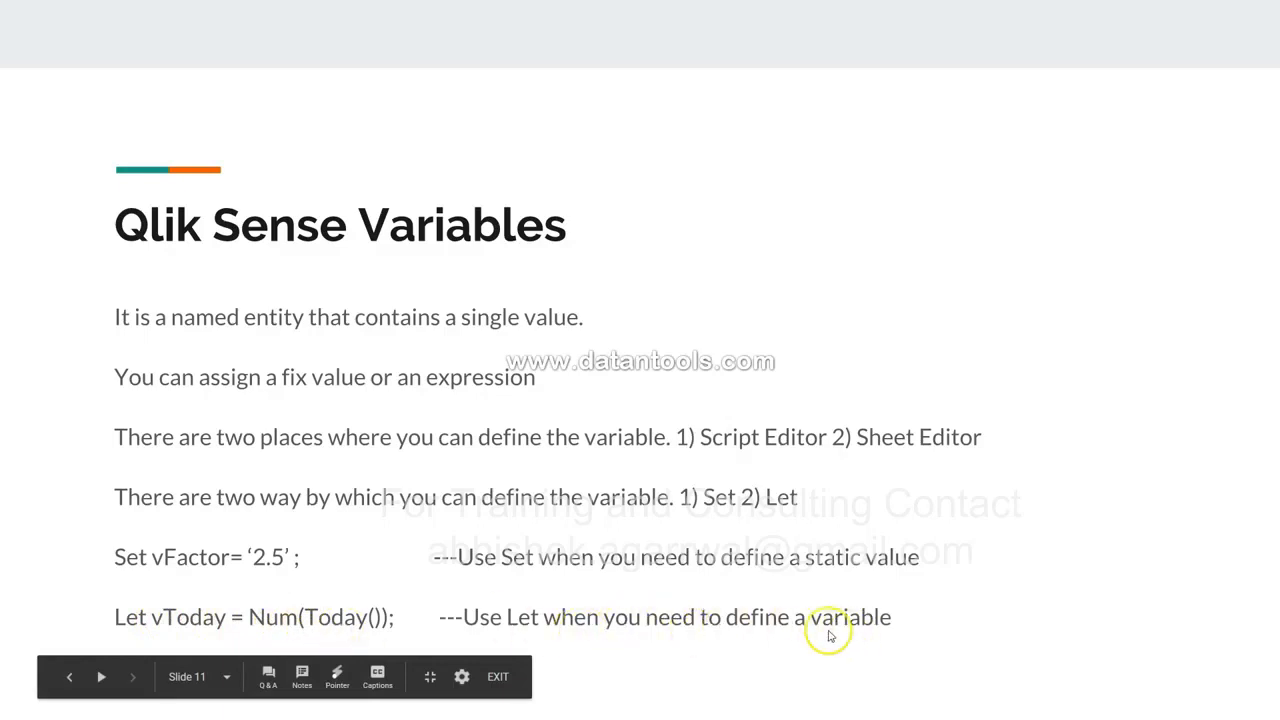
pyautogui.hotkey('alt', 'Tab')
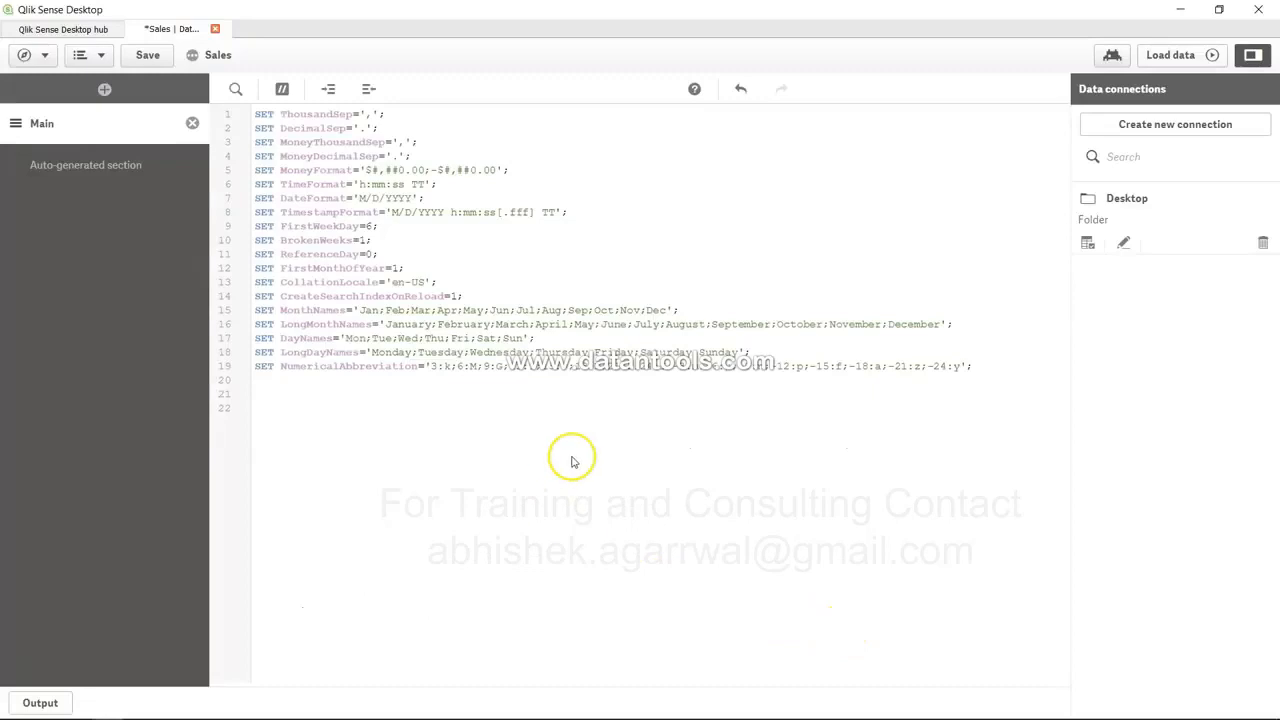
pyautogui.click(384, 412)
pyautogui.write('Let sSales = Sum(sales)')
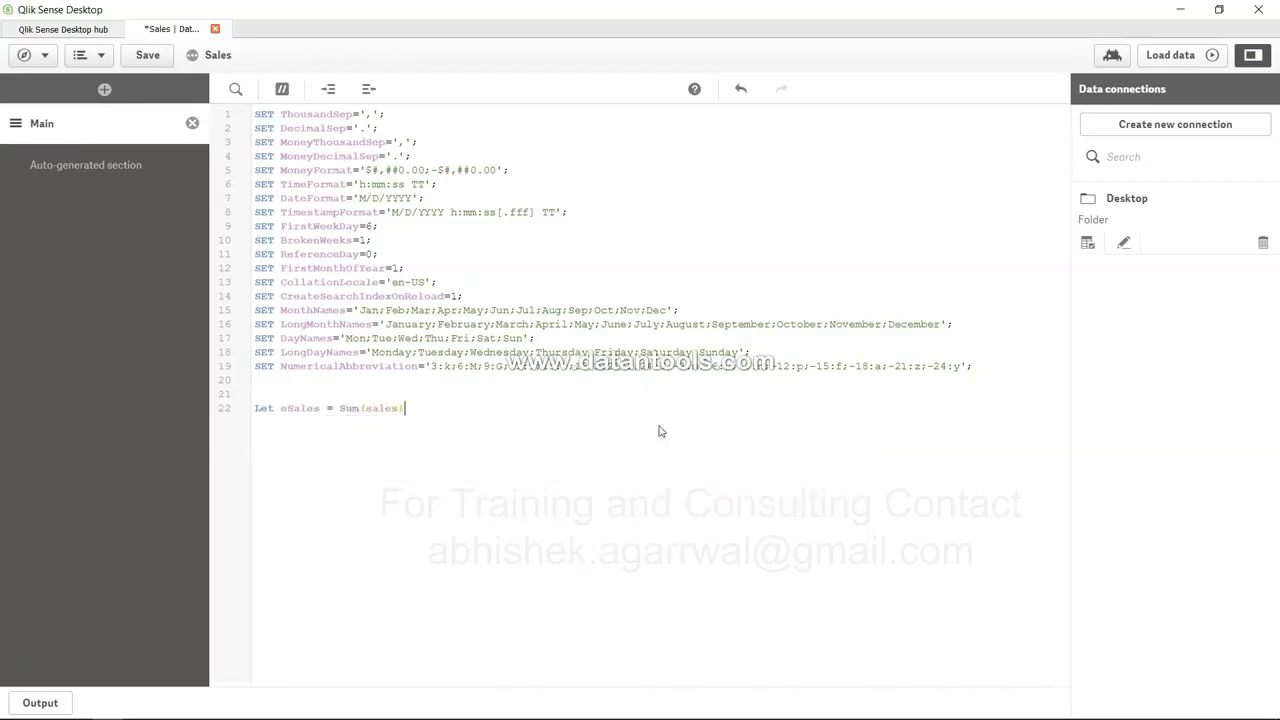
# Remove the Let eSales line and the extra blank lines from the Main section
pyautogui.hotkey('shift', 'Home')
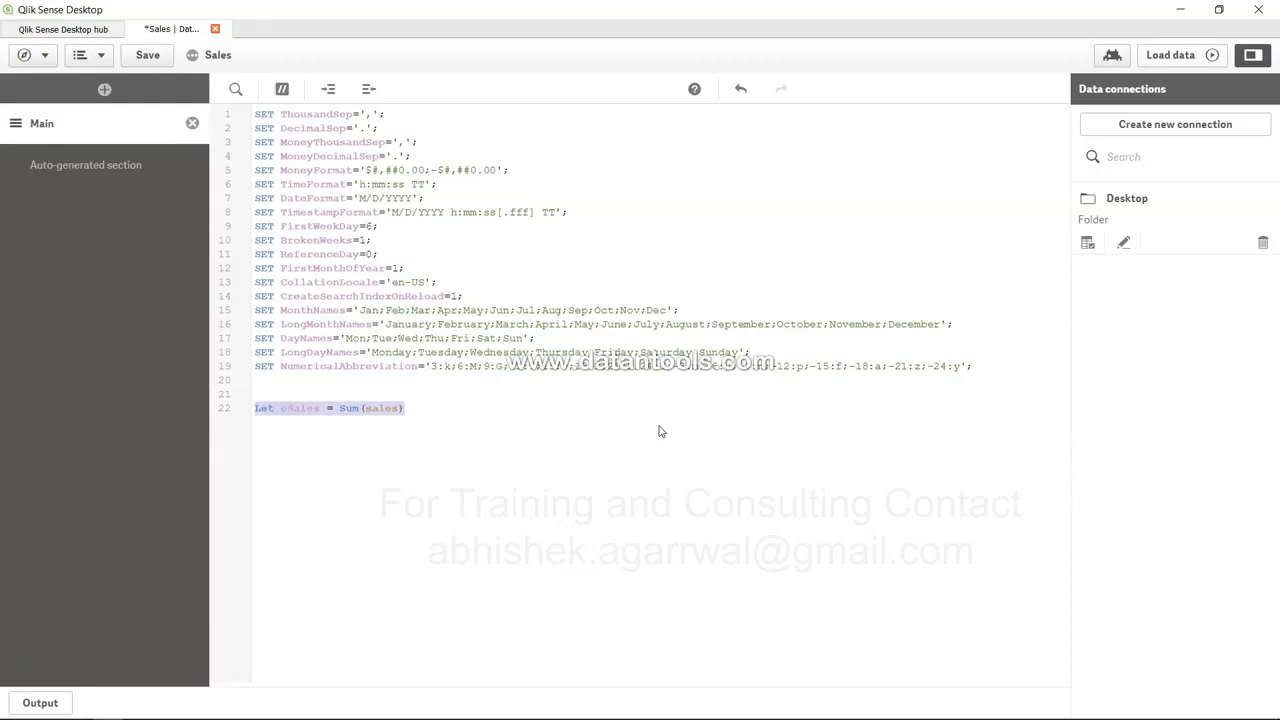
pyautogui.click(389, 417)
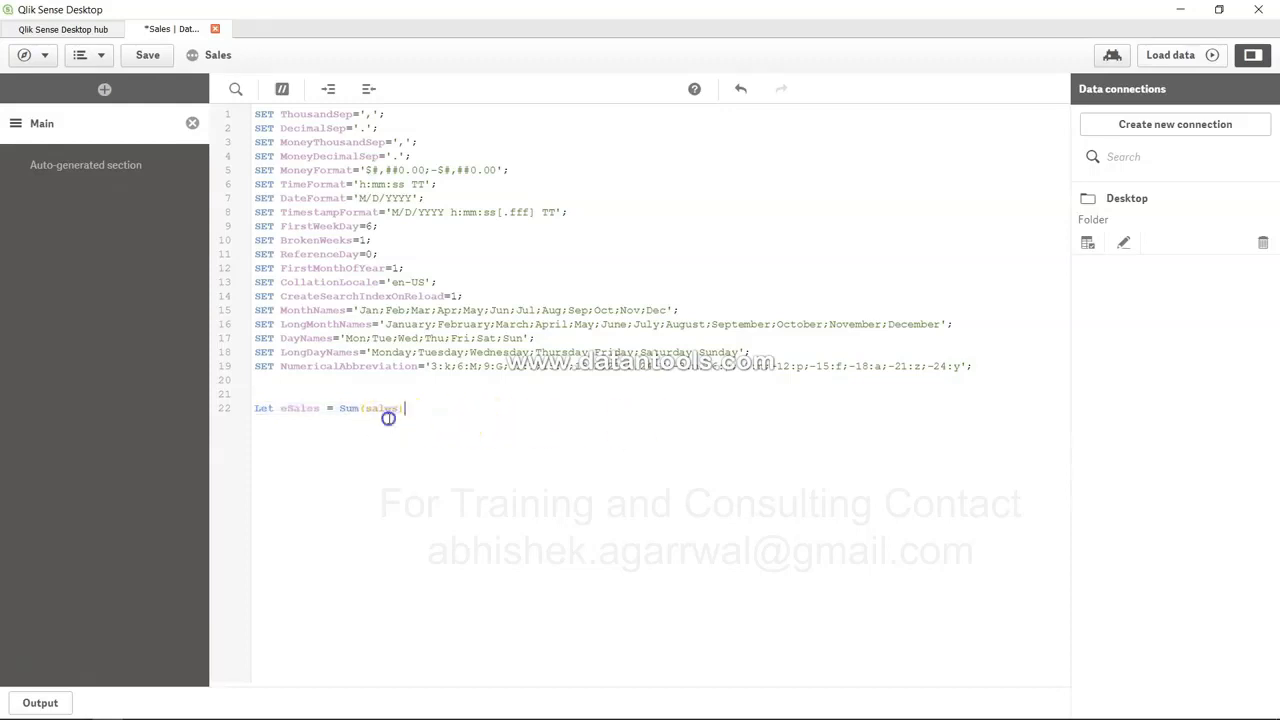
pyautogui.moveTo(397, 413); pyautogui.dragTo(240, 411)
pyautogui.click(366, 412)
pyautogui.click(410, 411)
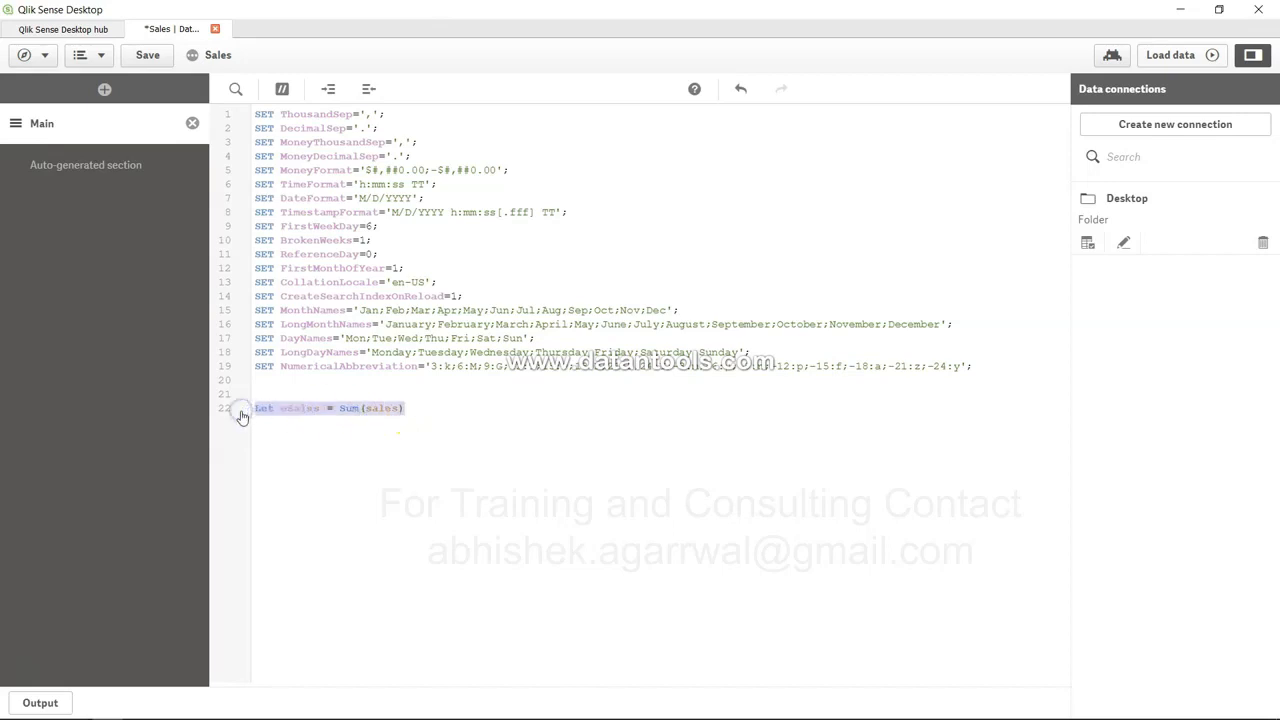
pyautogui.press('Delete')
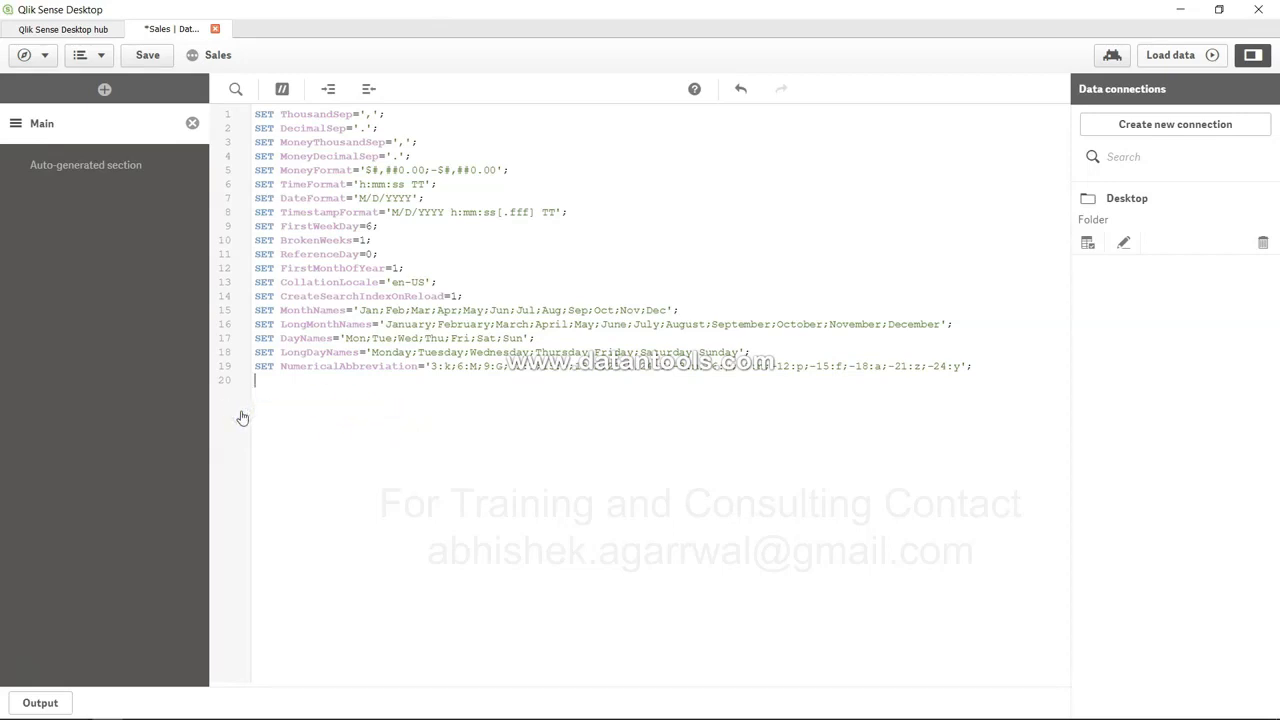
# Open the Auto-generated section and locate the Sales field in the orders LOAD statement
pyautogui.click(102, 170)
pyautogui.scroll(-4, 389, 493)
pyautogui.scroll(-3, 389, 497)
pyautogui.moveTo(285, 225); pyautogui.dragTo(318, 225)
pyautogui.click(320, 225)
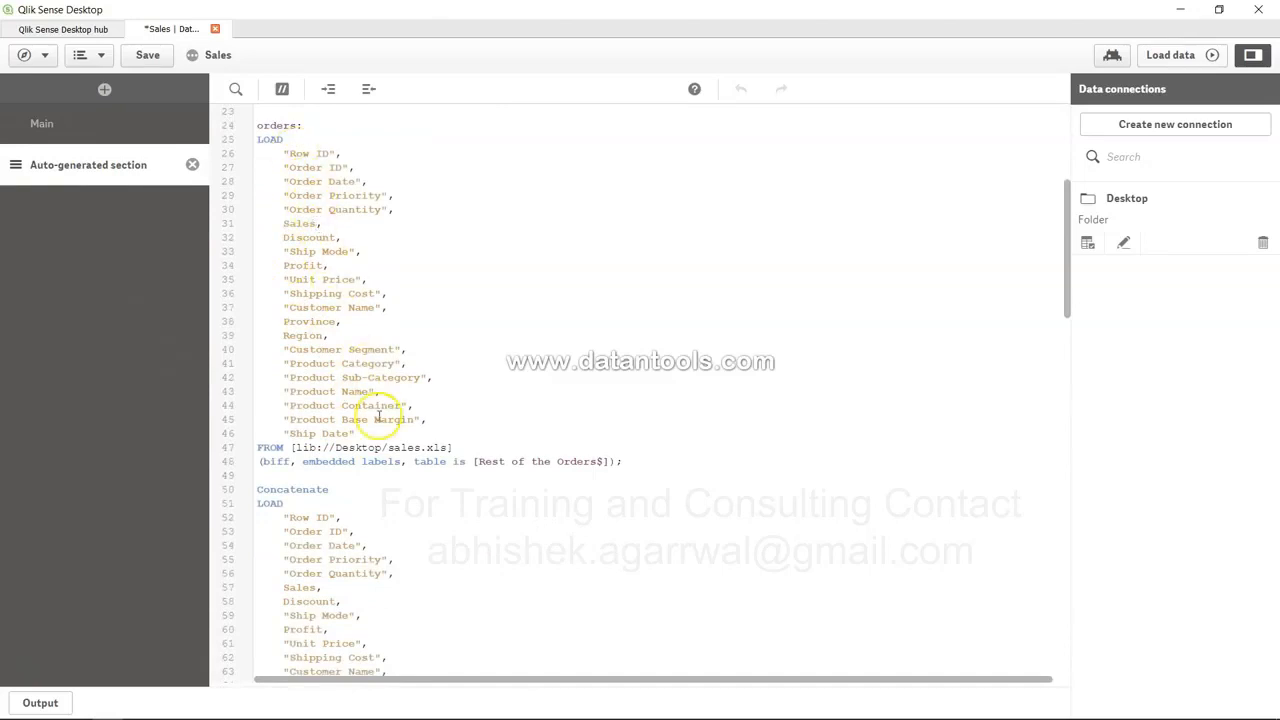
pyautogui.moveTo(284, 225); pyautogui.dragTo(316, 225)
pyautogui.click(327, 225)
# Insert the line Let eSales = Sum(Sales) between the orders LOAD statement and the following Concatenate statement
pyautogui.click(652, 467)
pyautogui.press('Return')
pyautogui.press('Return')
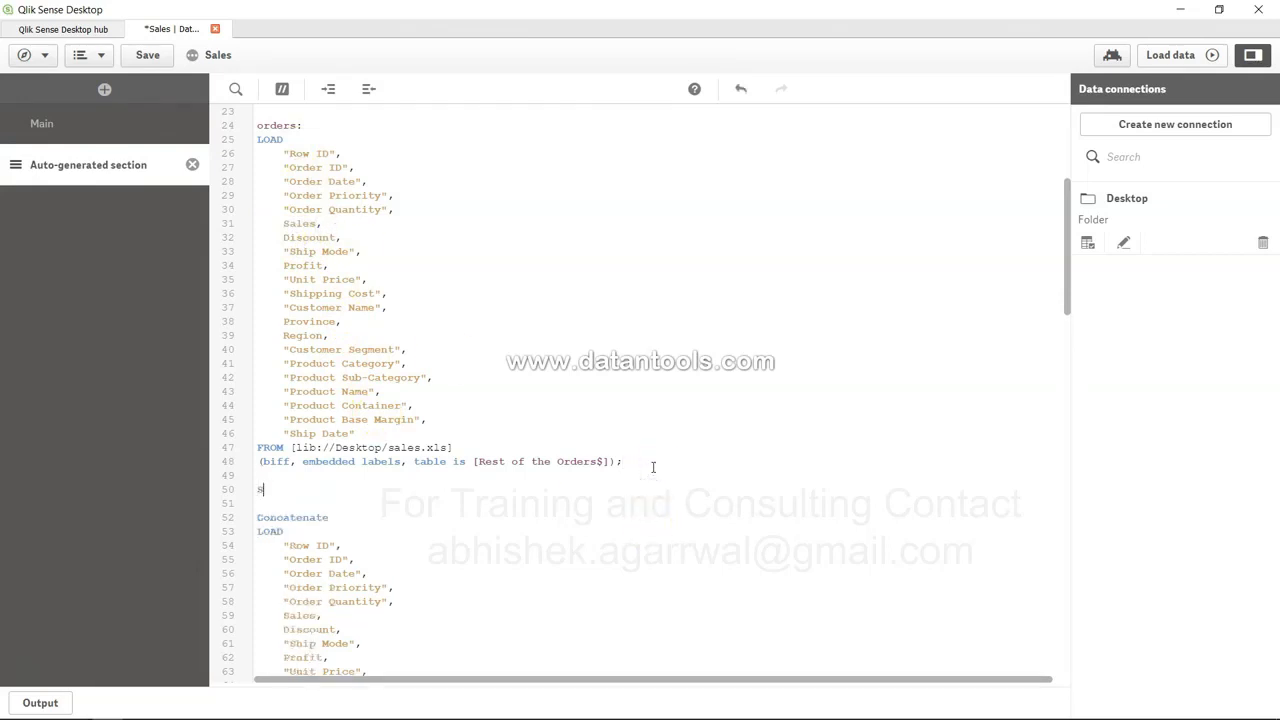
pyautogui.write('SLet')
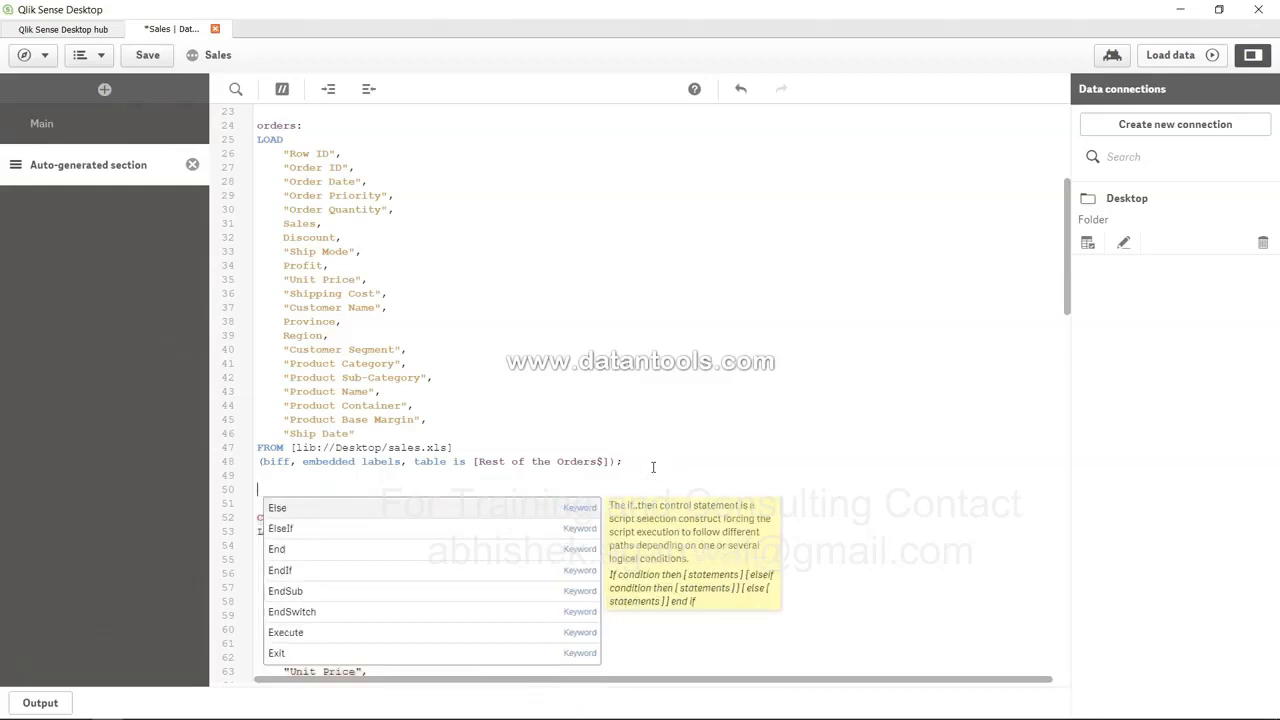
pyautogui.write(' eSales ')
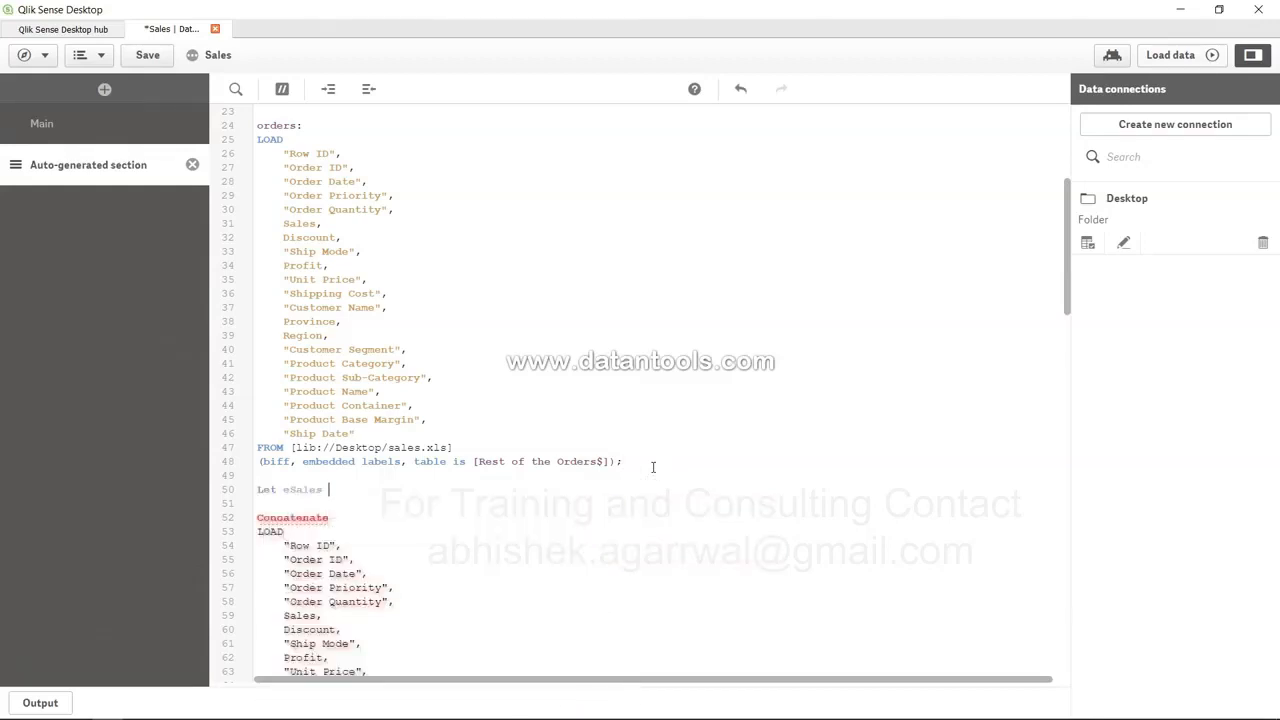
pyautogui.write('= Sum(sa')
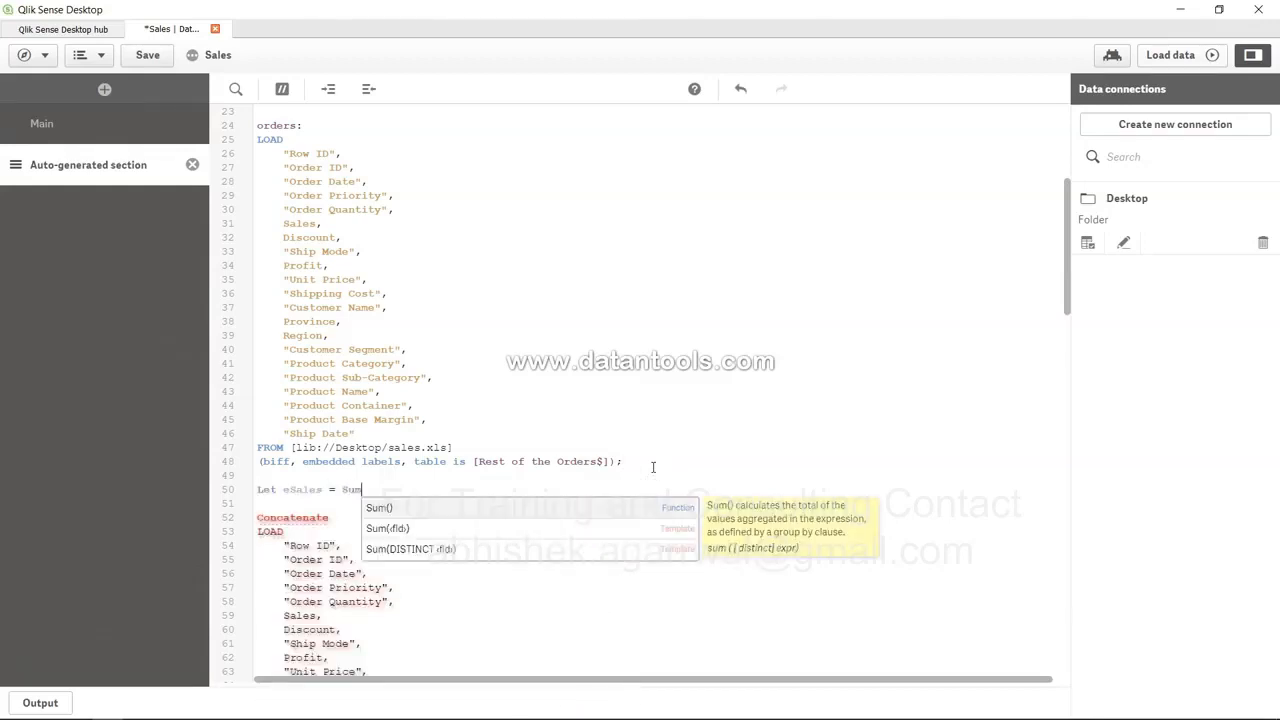
pyautogui.press('BackSpace')
pyautogui.press('BackSpace')
pyautogui.write('Sales)')
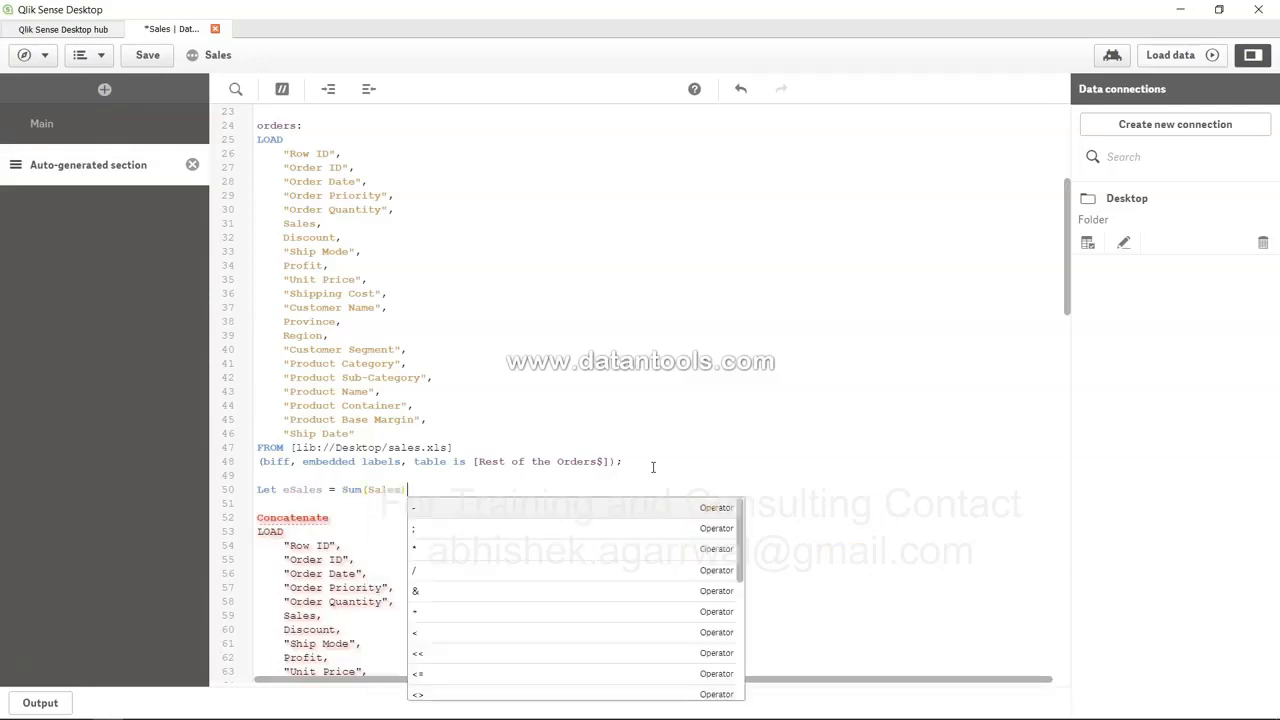
pyautogui.press('Escape')
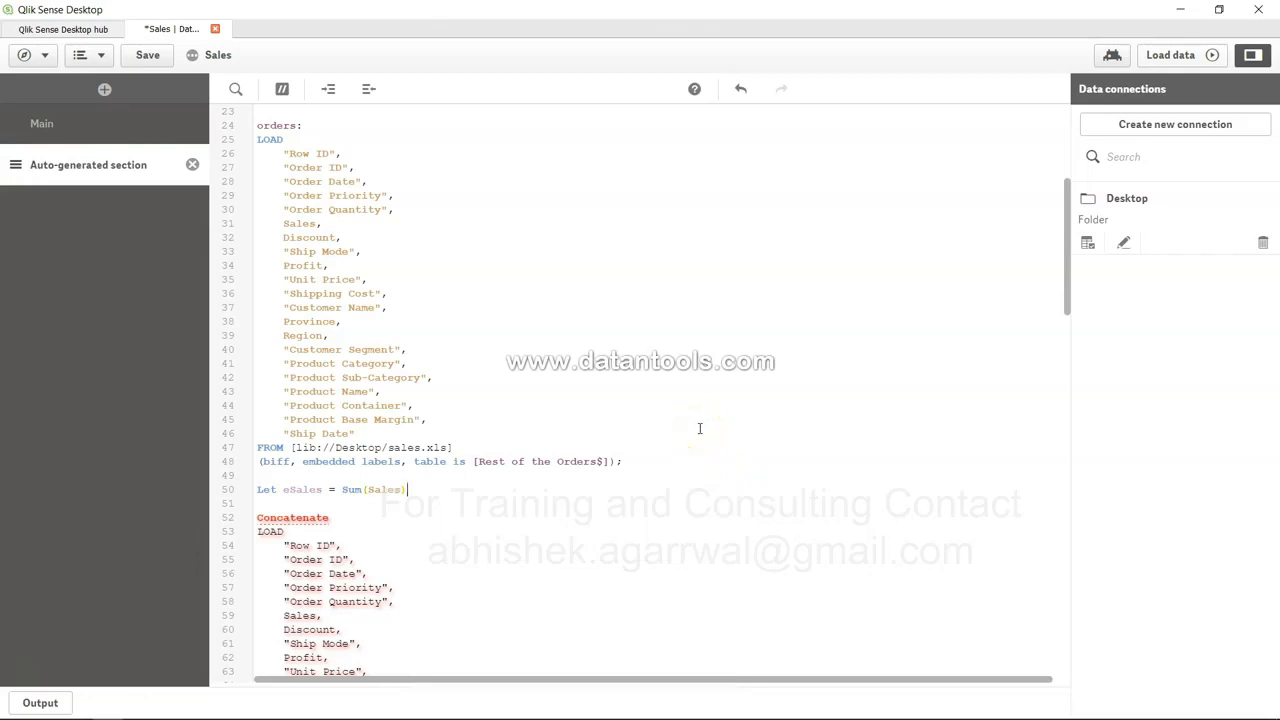